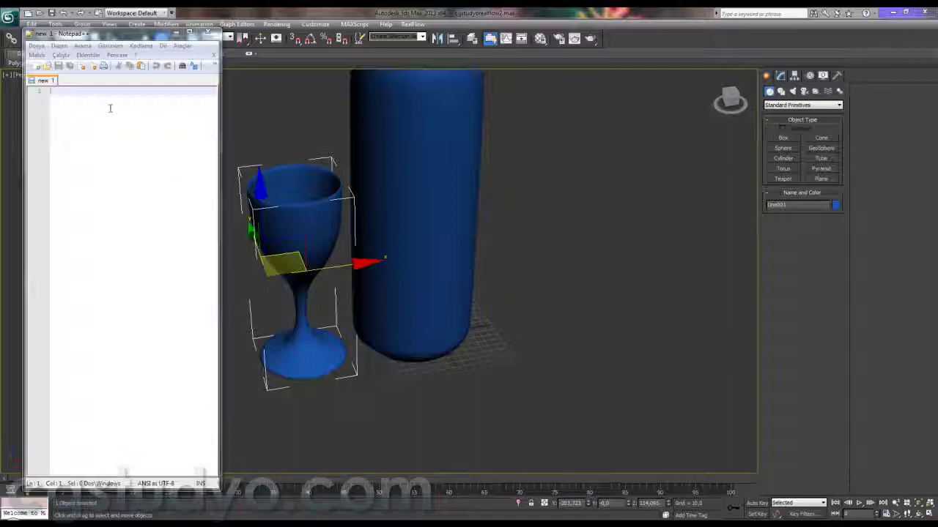
Type the first three lines of the Turkish lesson introduction in the Notepad++ note.
type("Bu de")
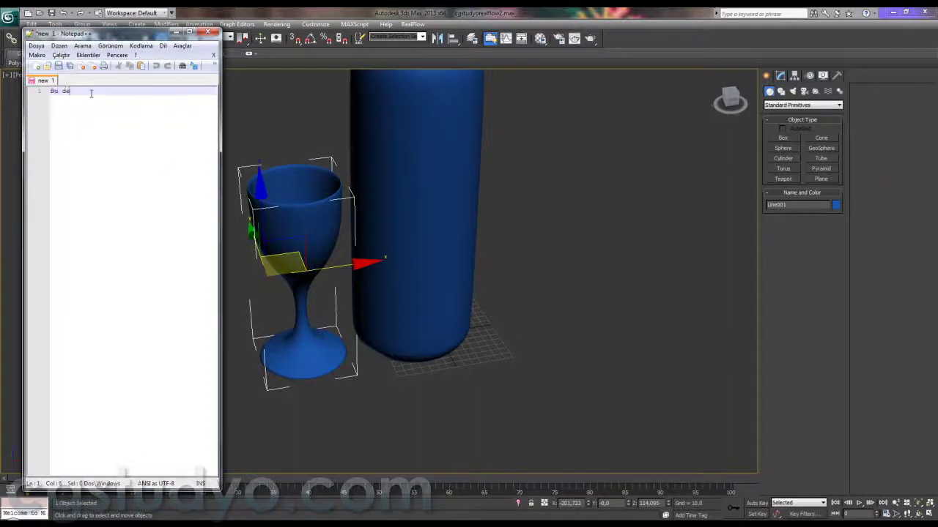
type("rsimizde maxte m")
type("odellemiş")
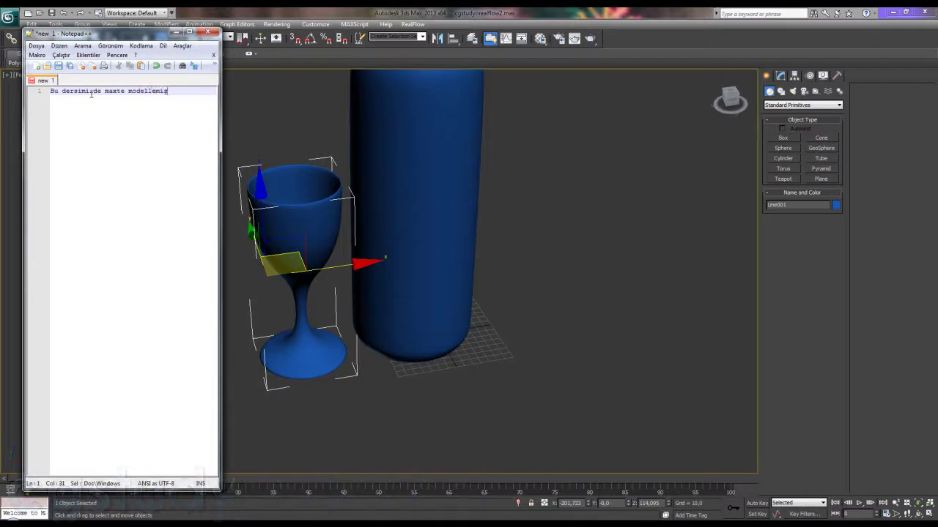
type(" olduğumu")
type("z")
key("Return")
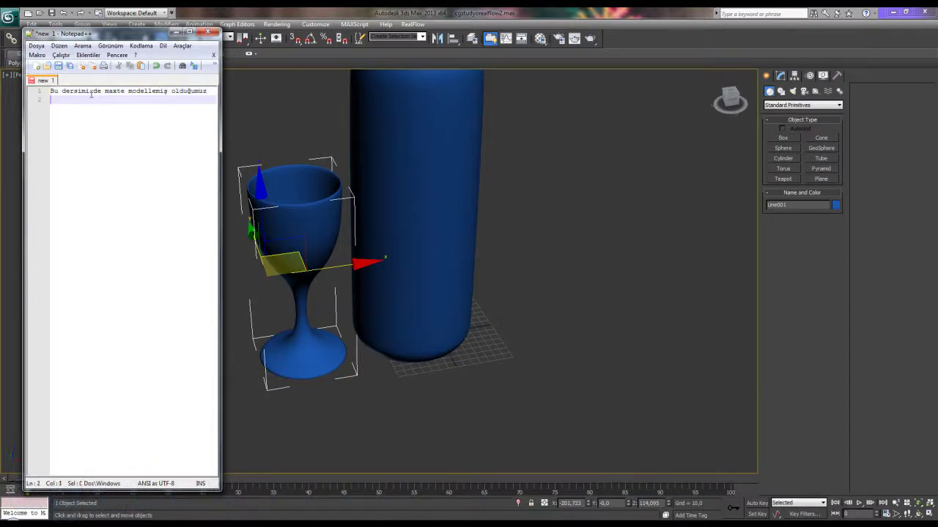
type("bir objeye animasyon verip")
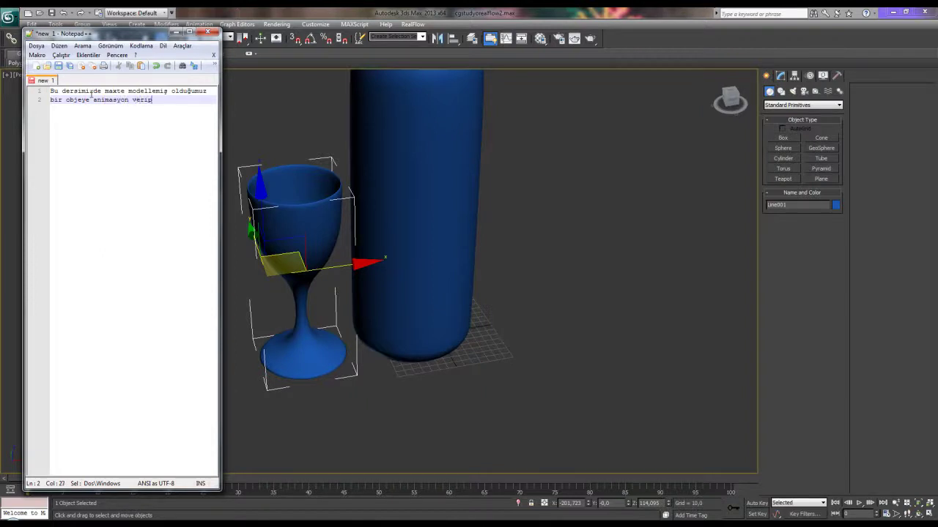
type("da")
key("Return")
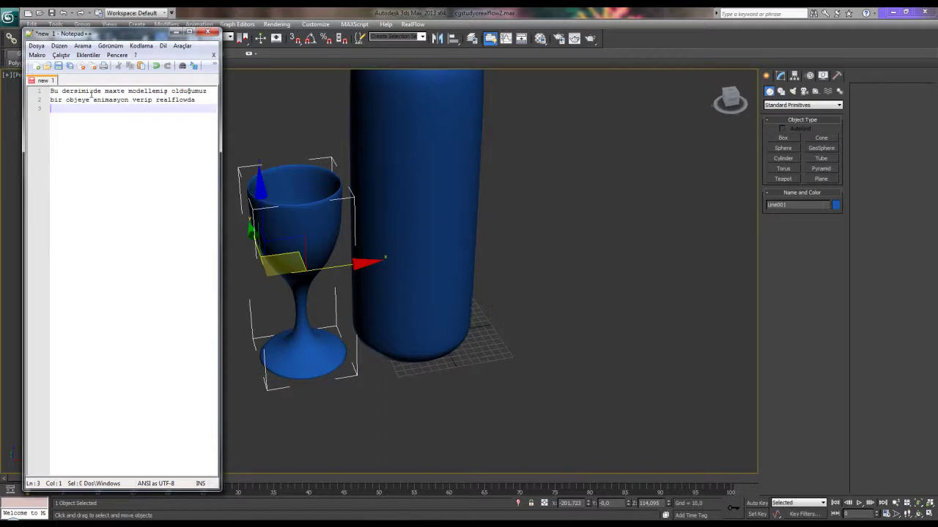
type("o animasyon üzerinden sim etmeyi g")
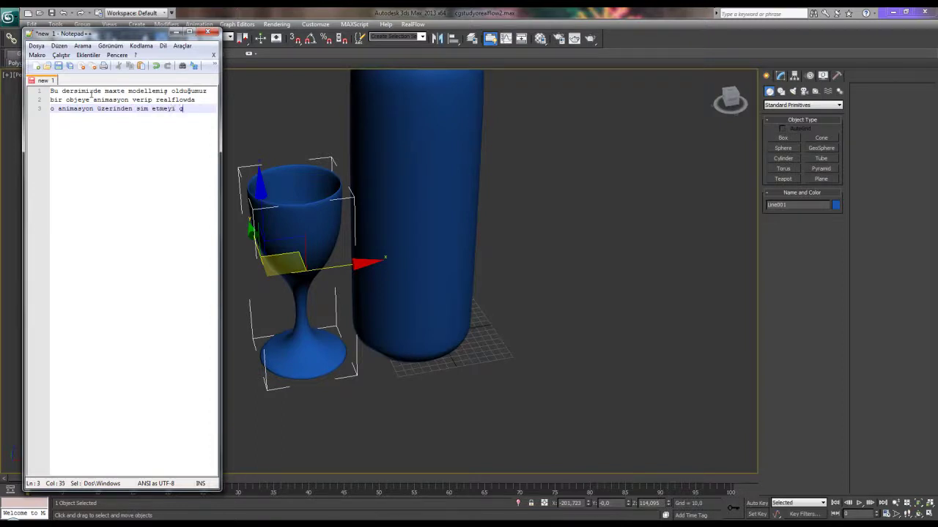
type("ğim")
key("Return")
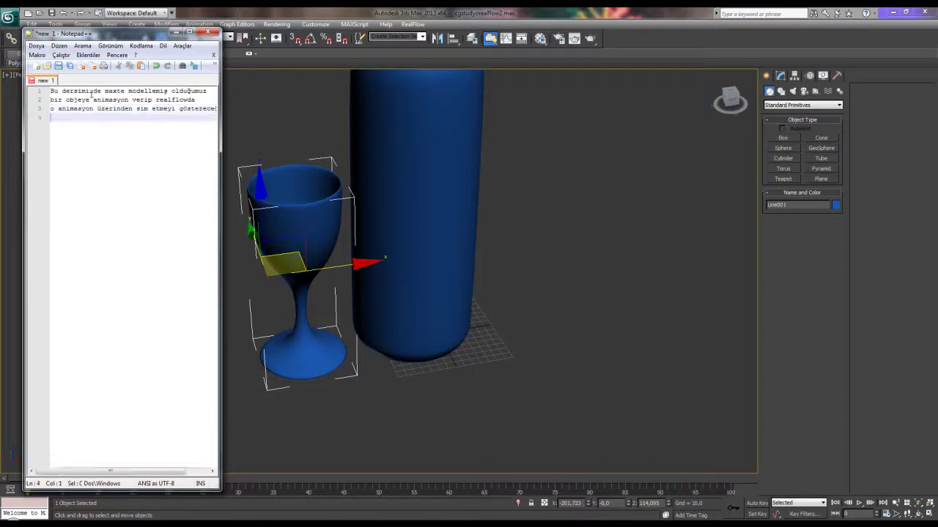
Pan the 3D view to show the whole bottle and toggle keyframe mode on and off.
middle_click_drag(518, 183, 558, 271)
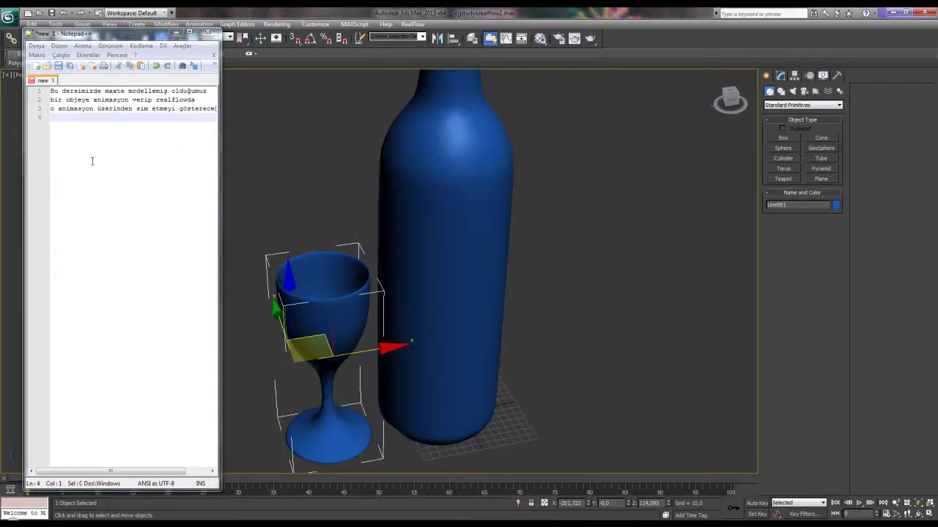
key("apostrophe")
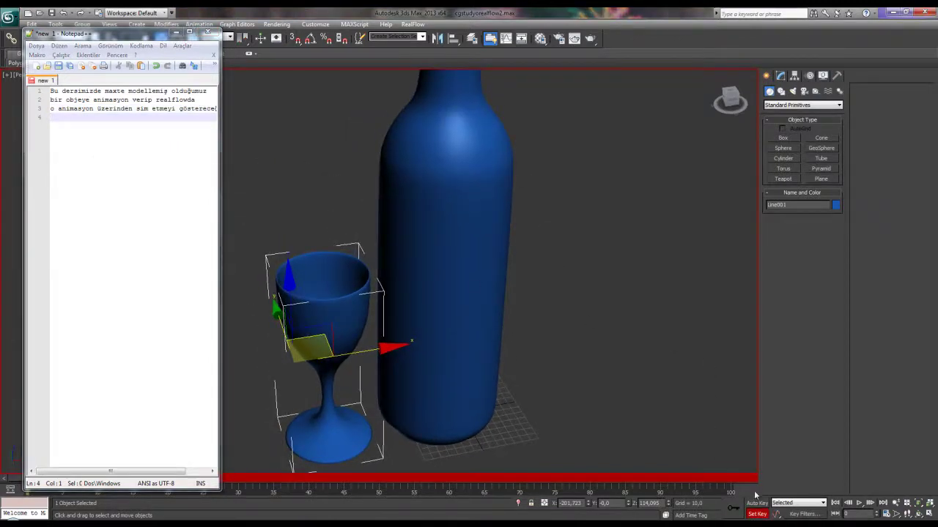
left_click(758, 515)
left_click(81, 117)
type("şişe ve bardağımız mevcut")
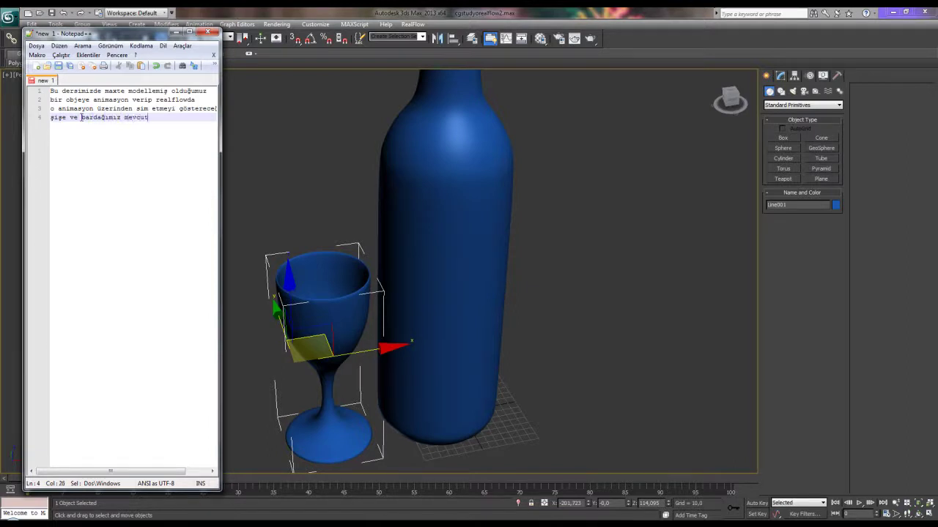
Finish lines four and five of the note, ending with 'distebilirsiniz.', then select the bottle.
type(".")
key("Return")
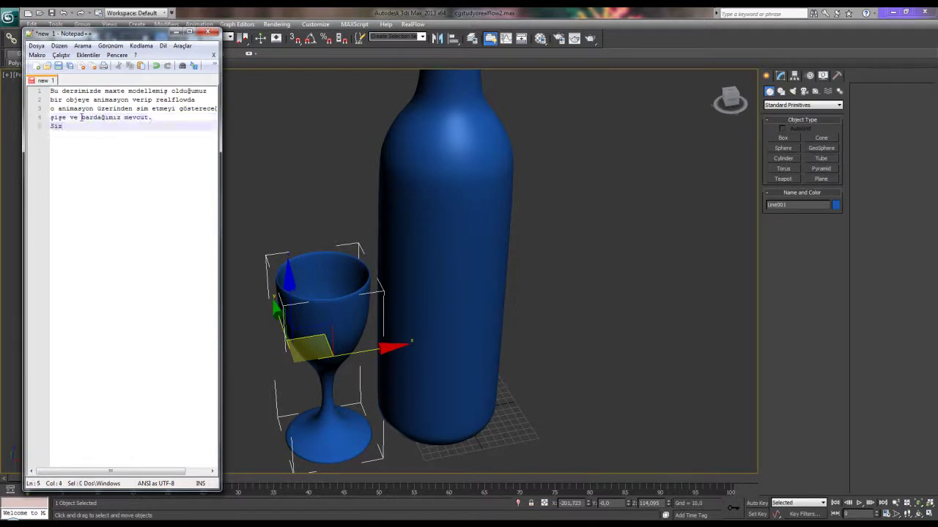
type("de ")
type("istediğimiz birşey modelleye")
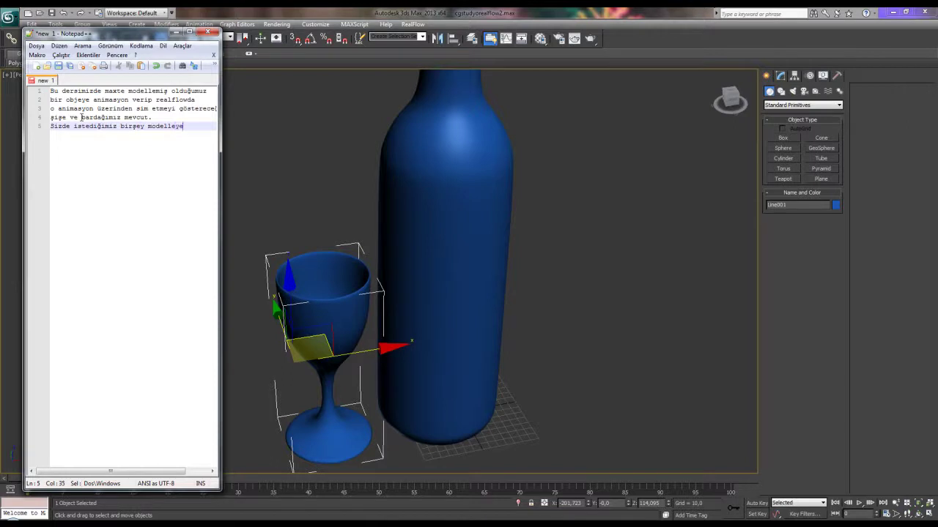
type("bilirsiniz.")
key("Return")
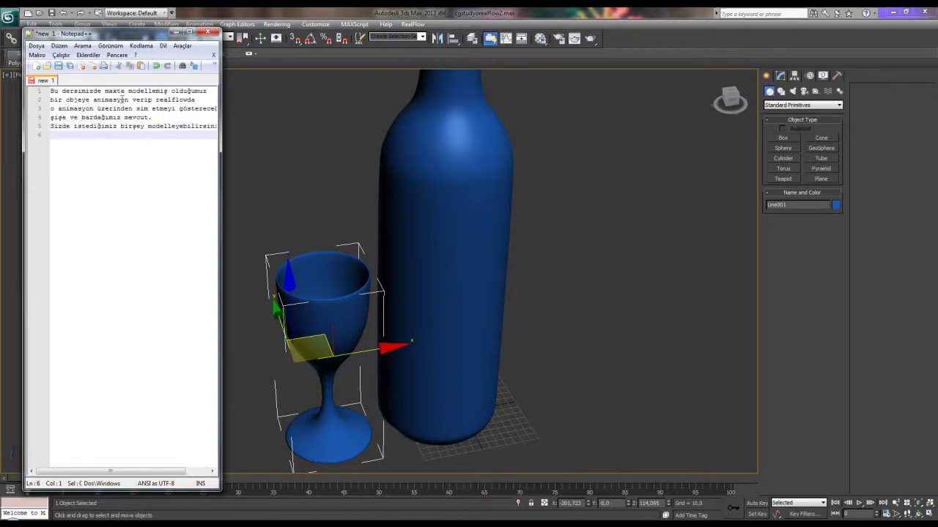
left_click(111, 127)
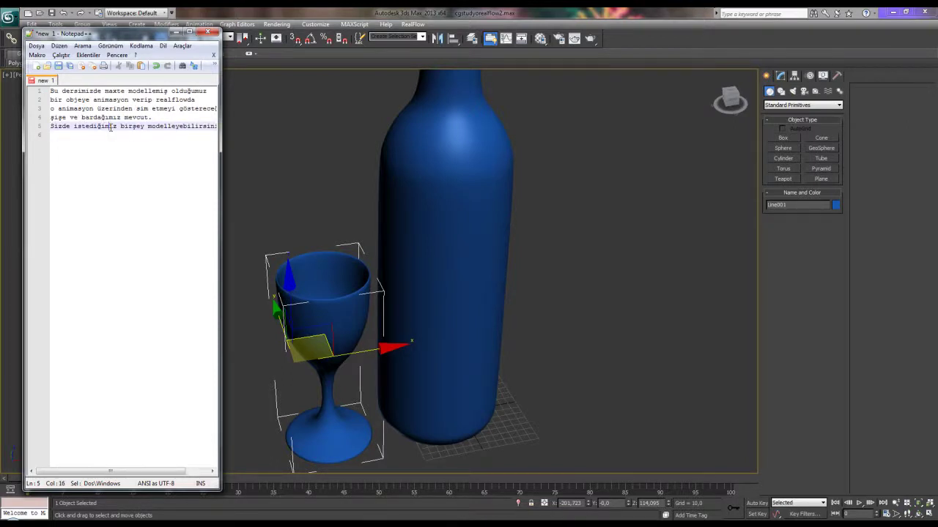
left_click(478, 184)
scroll(499, 268, "down", 5)
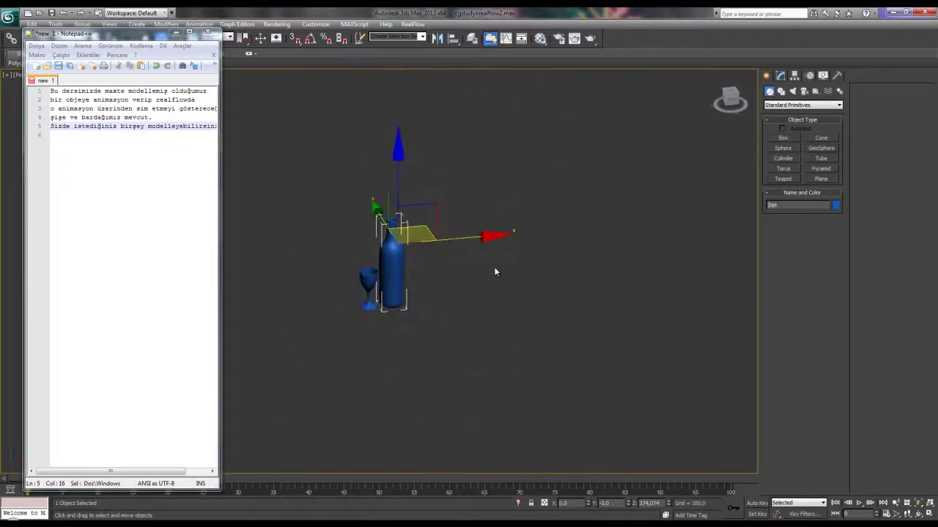
Move Notepad++ out of the way and frame the bottle and glass in Front view.
scroll(494, 266, "up", 1)
scroll(419, 292, "up", 2)
left_click(176, 33)
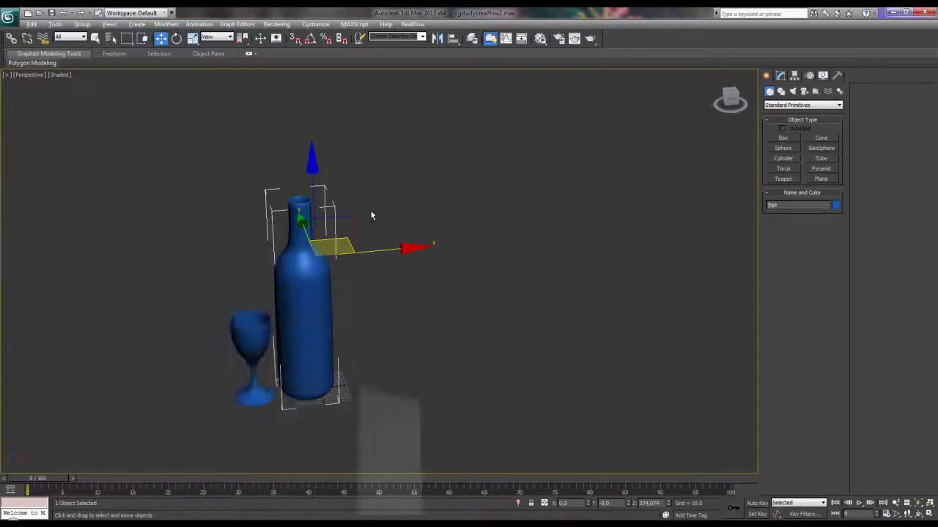
mouse_move(372, 211)
middle_mouse_down("alt")
mouse_move(360, 297)
mouse_move(408, 251)
middle_mouse_up("alt")
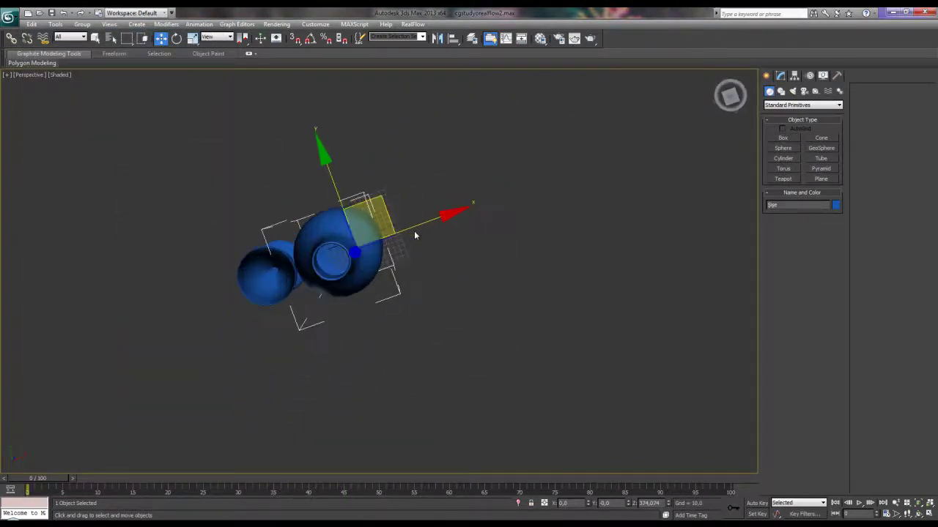
left_click_drag(417, 237, 444, 218)
key("f")
scroll(467, 215, "down", 4)
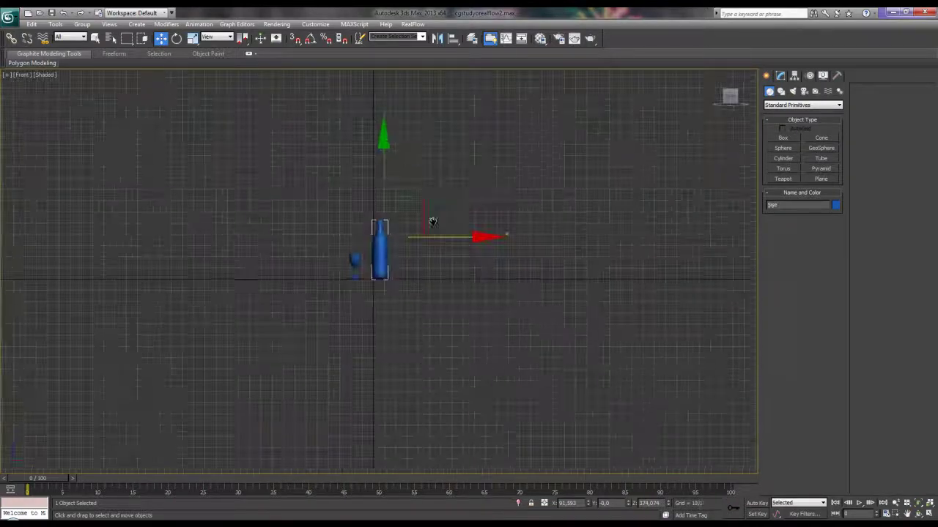
scroll(433, 247, "up", 3)
middle_click_drag(433, 249, 420, 340)
Rotate the bottle almost horizontal so it tilts toward the glass as if pouring.
key("e")
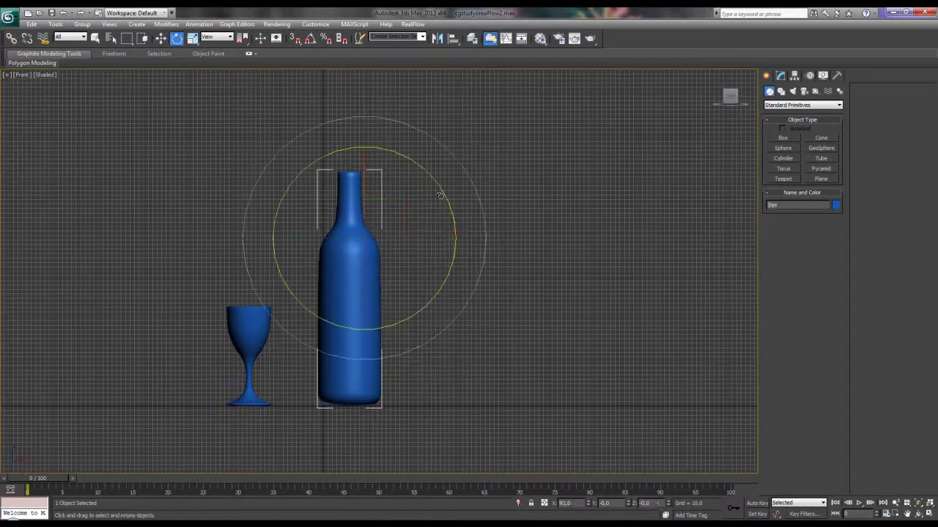
mouse_move(440, 189)
left_mouse_down()
mouse_move(388, 202)
mouse_move(364, 243)
left_mouse_up()
key("w")
middle_click_drag(370, 250, 376, 252)
scroll(376, 252, "up", 3)
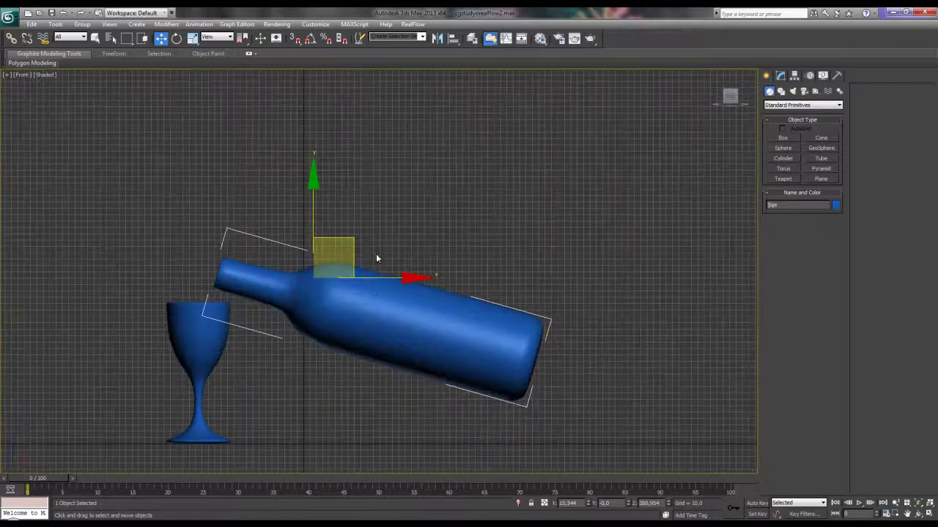
key("e")
left_click_drag(389, 227, 389, 250)
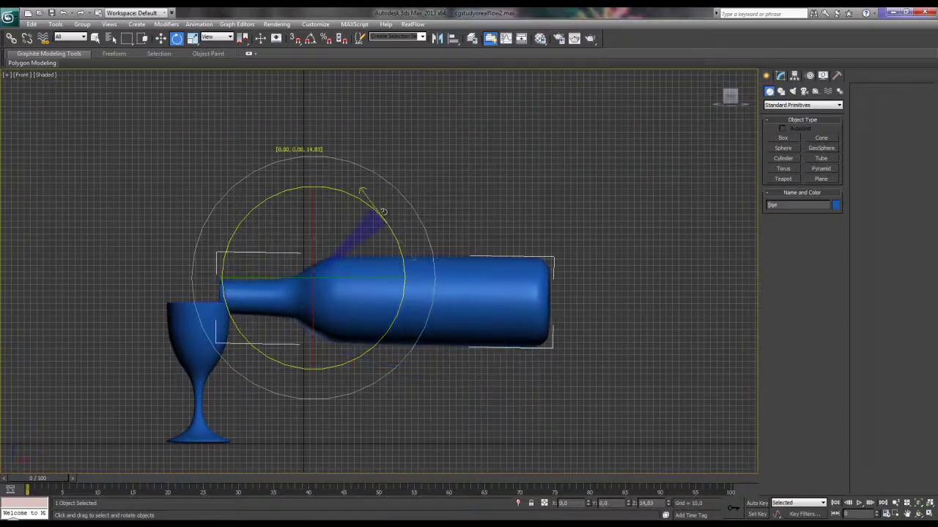
middle_click_drag(432, 251, 434, 233)
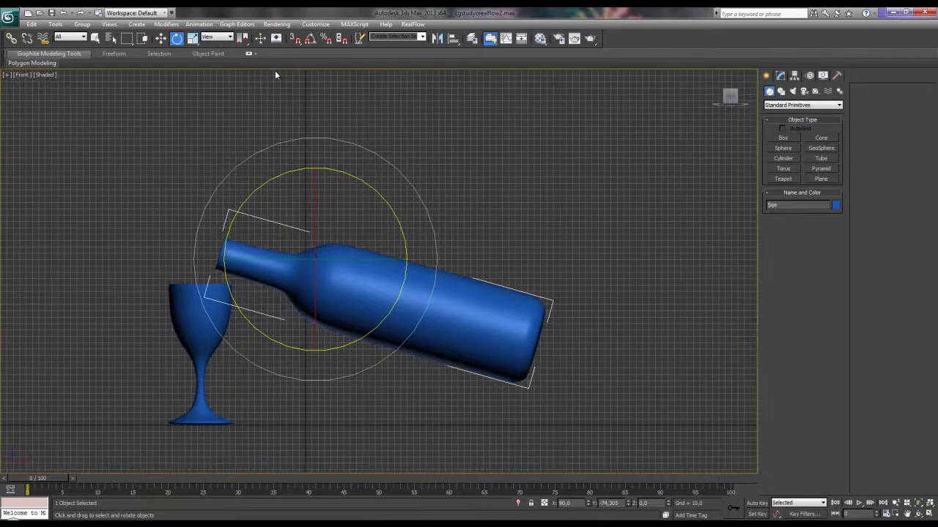
Move the bottle's pivot to its base, try rotating around it, then undo the rotation.
left_click(795, 76)
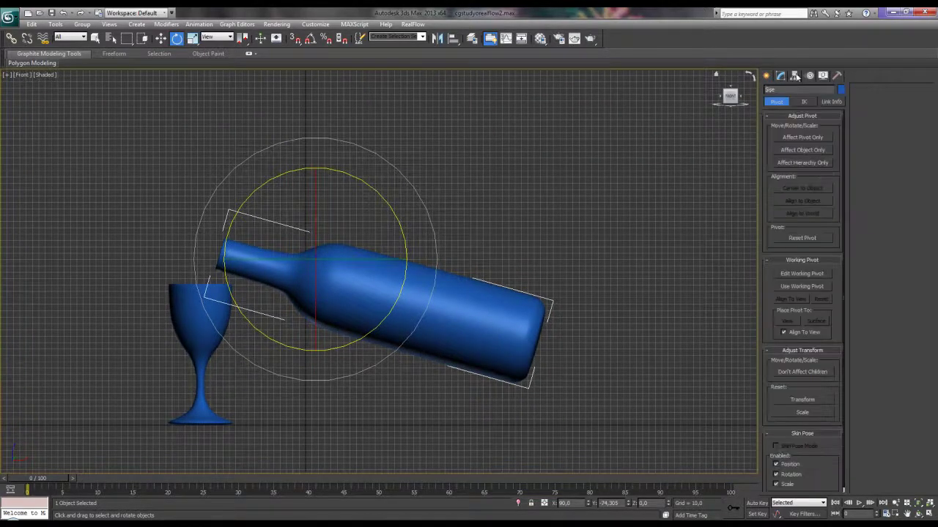
left_click(801, 139)
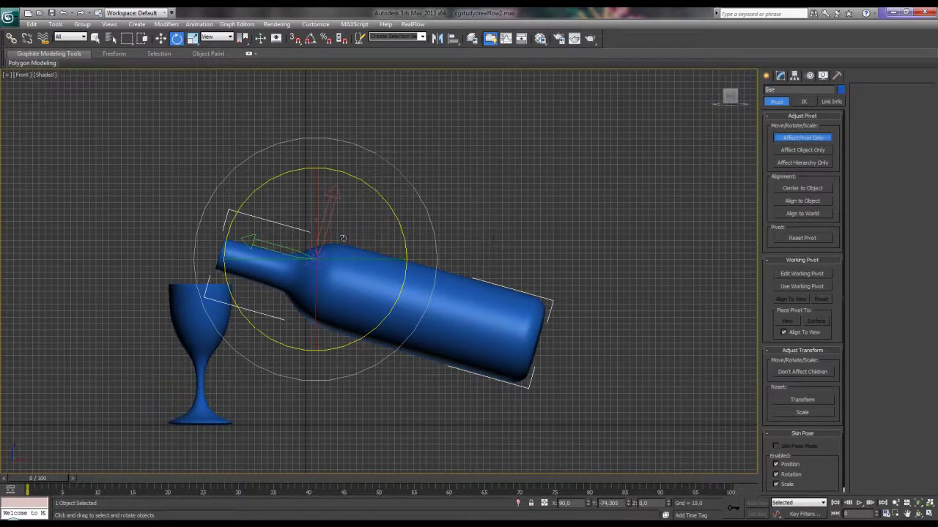
key("w")
left_click_drag(356, 224, 556, 298)
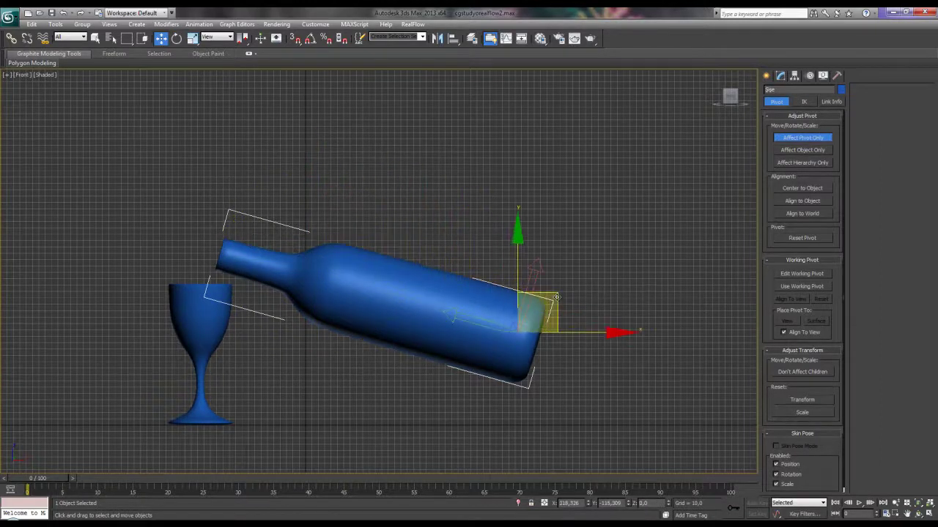
left_click(726, 125)
left_click(767, 76)
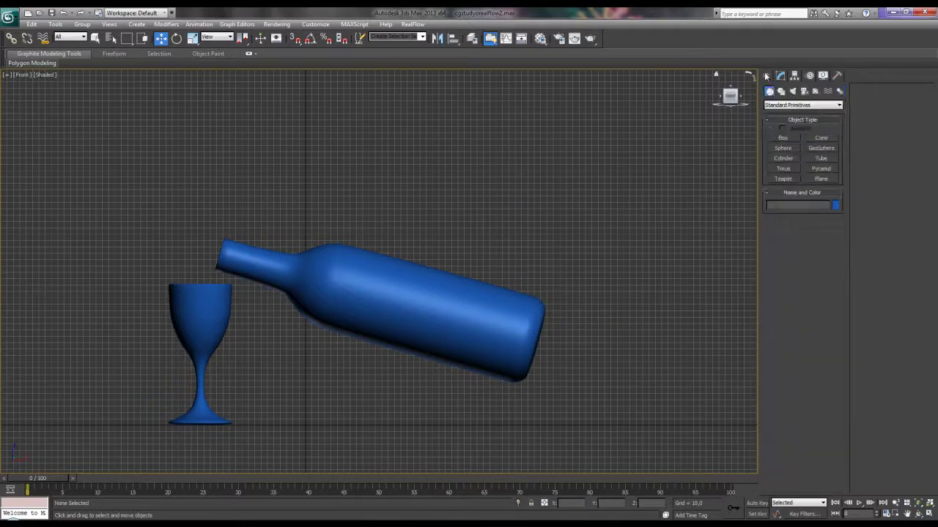
left_click(180, 40)
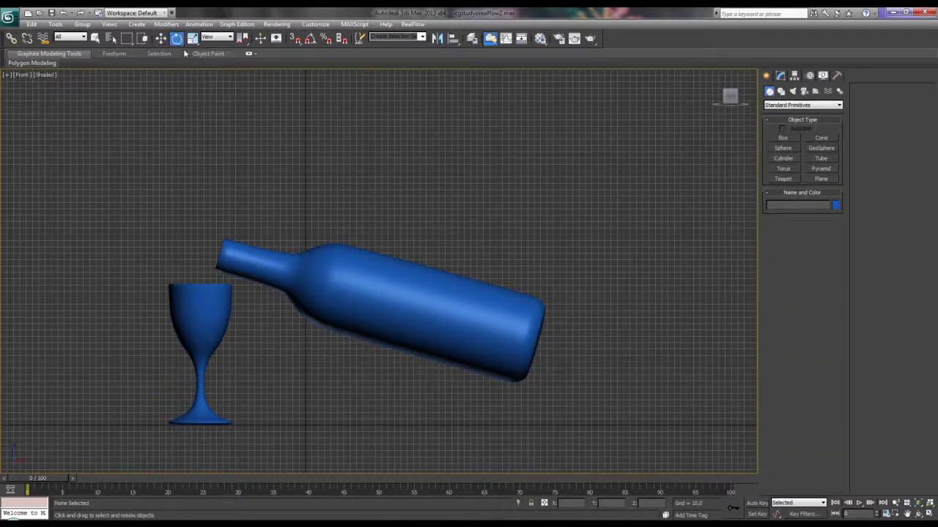
left_click(430, 279)
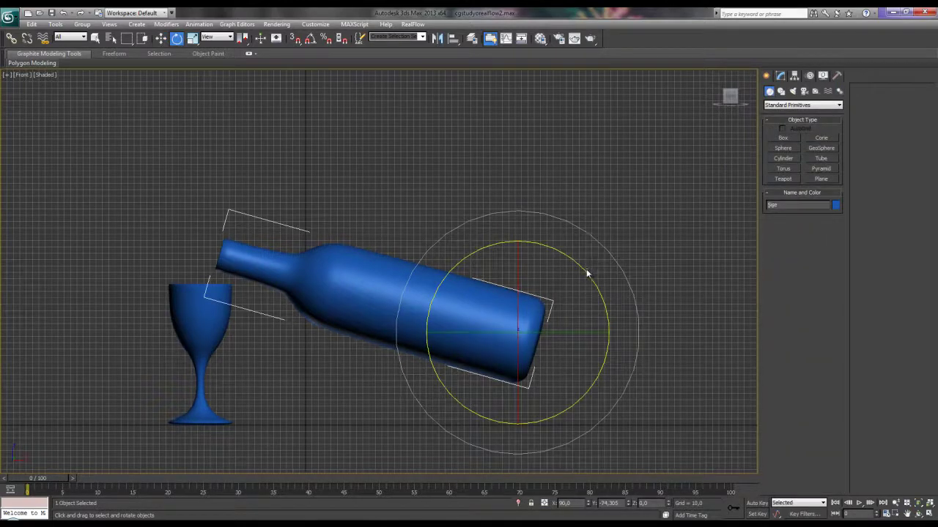
mouse_move(586, 269)
left_mouse_down()
mouse_move(570, 265)
mouse_move(615, 253)
left_mouse_up()
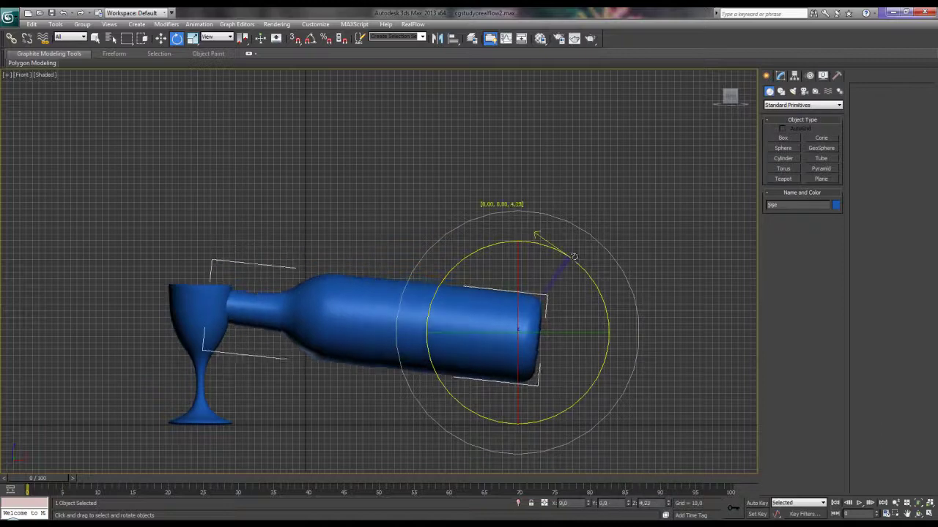
key("ctrl+z")
Centre the pivot on the bottle and move the bottle up and right toward the glass.
left_click(794, 76)
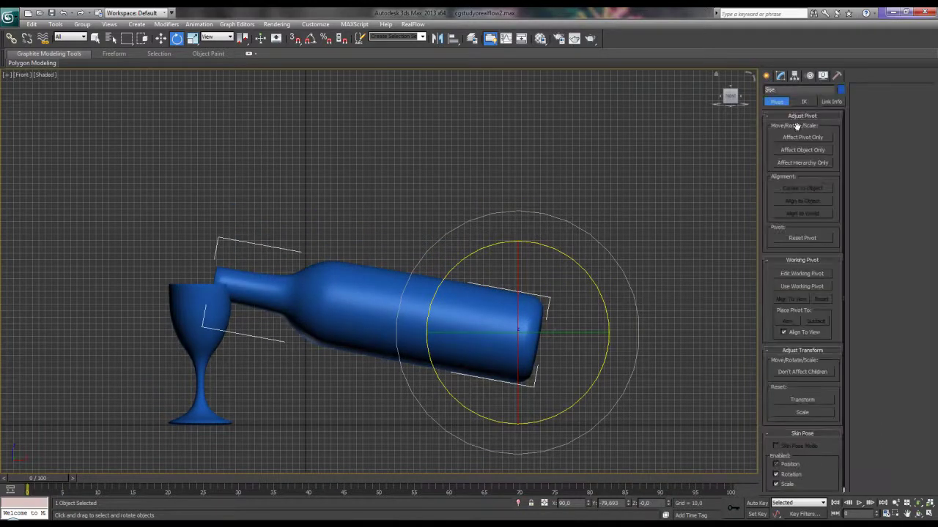
left_click(797, 136)
left_click(806, 186)
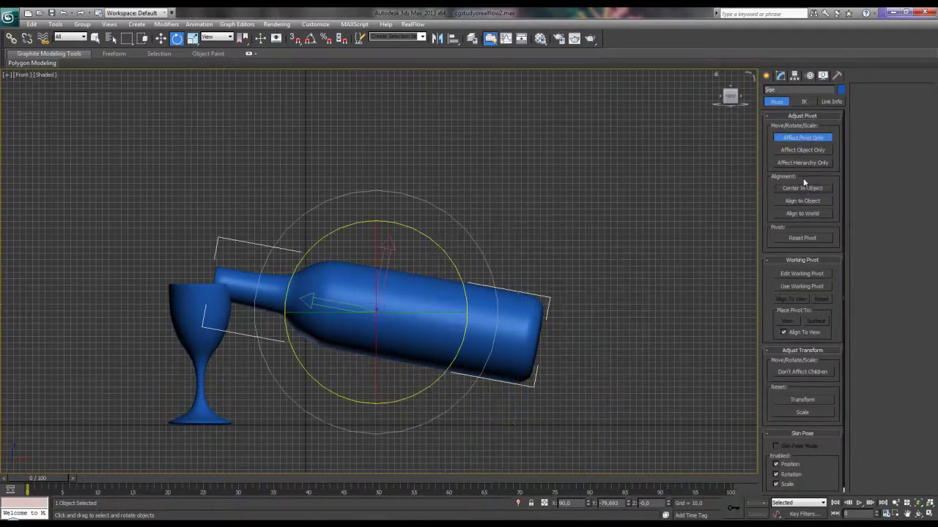
left_click(766, 77)
key("w")
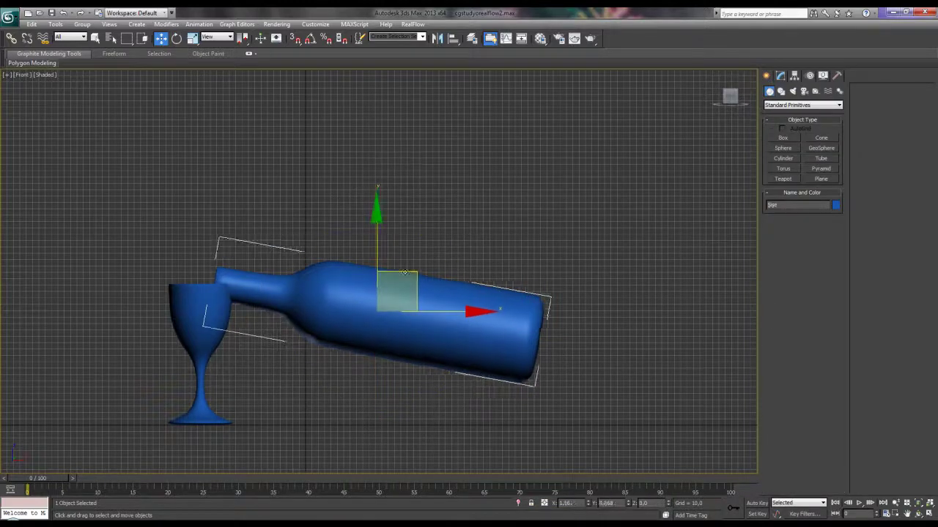
mouse_move(404, 275)
left_mouse_down()
mouse_move(415, 233)
mouse_move(455, 217)
mouse_move(466, 238)
left_mouse_up()
key("e")
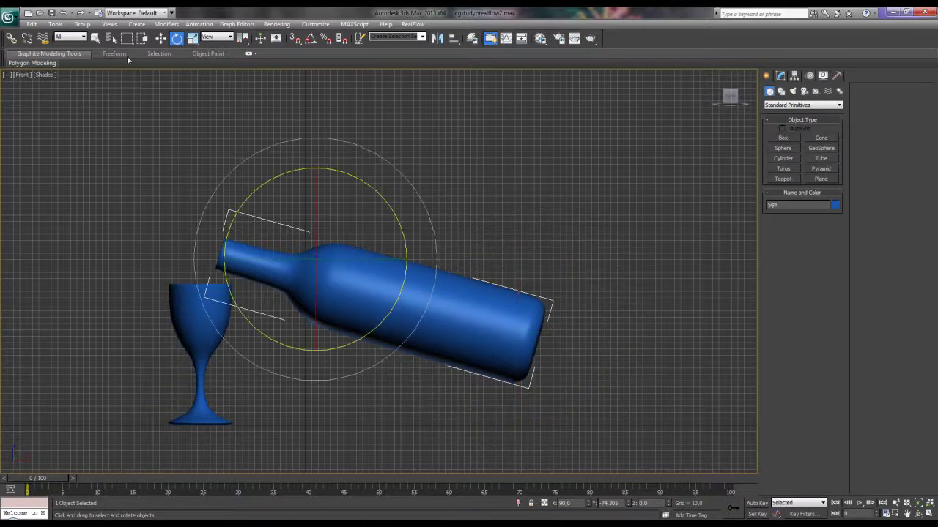
Enter an absolute Y rotation of 0 to stand the bottle upright.
right_click(177, 38)
double_click(416, 292)
type("0")
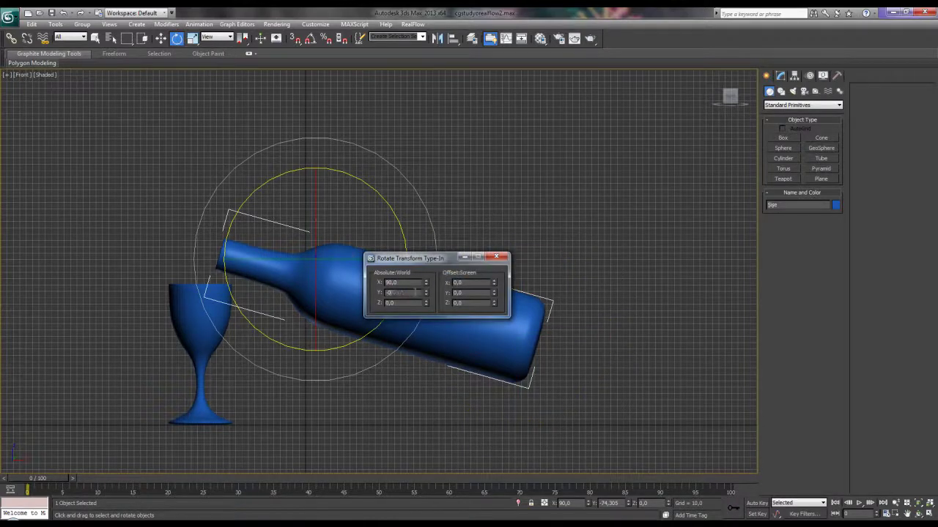
key("Return")
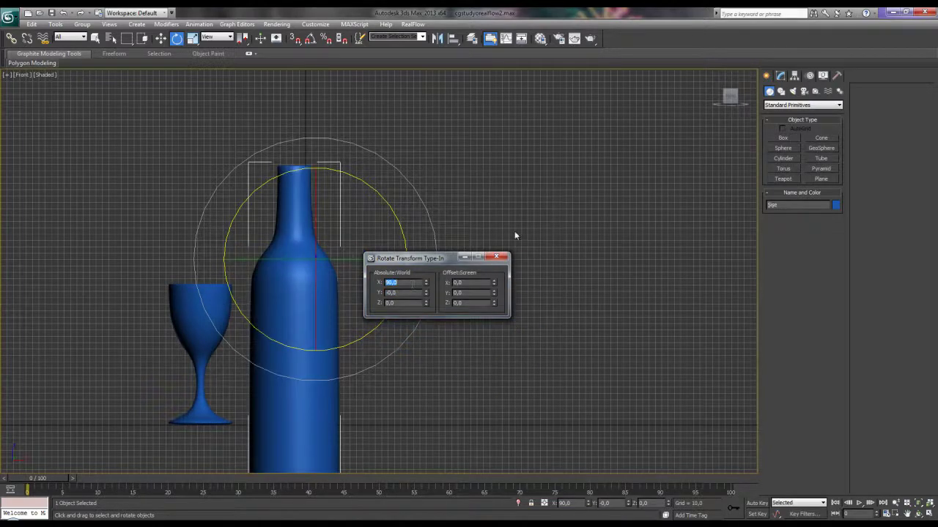
key("F12")
Centre the bottle's pivot with Affect Pivot Only and Center to Object, then reselect it.
left_click(794, 75)
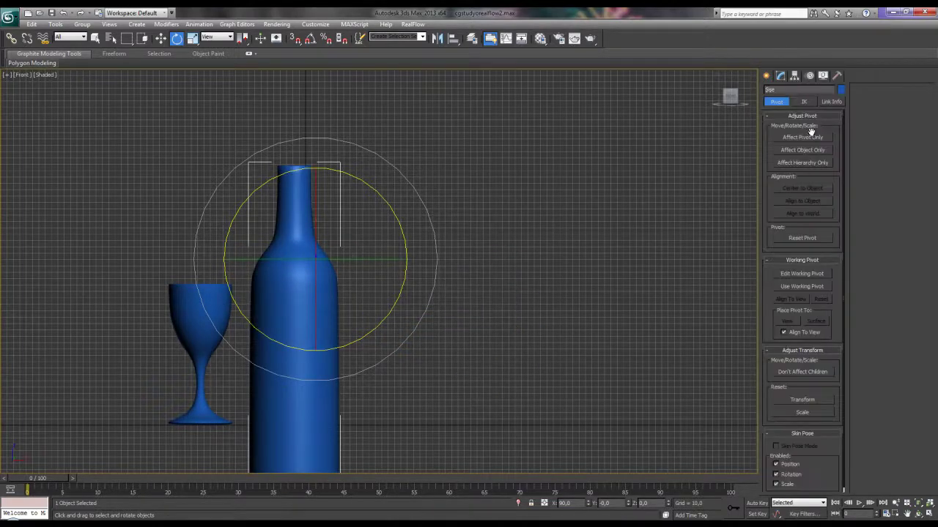
left_click(802, 137)
left_click(802, 189)
left_click(766, 76)
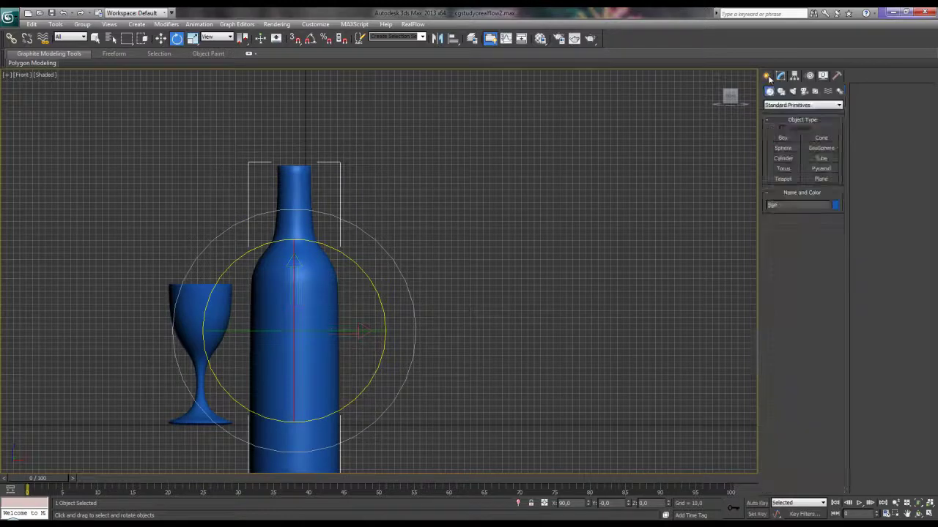
left_click(579, 205)
left_click(314, 290)
Move the bottle beside the glass with its base level with the glass's foot.
key("w")
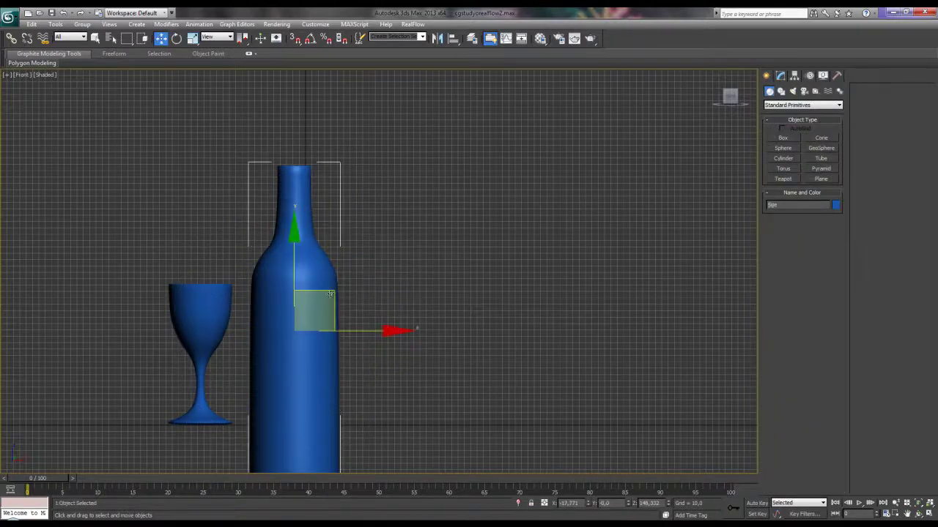
mouse_move(330, 294)
left_mouse_down()
mouse_move(368, 200)
mouse_move(384, 227)
left_mouse_up()
middle_click_drag(449, 274, 436, 230)
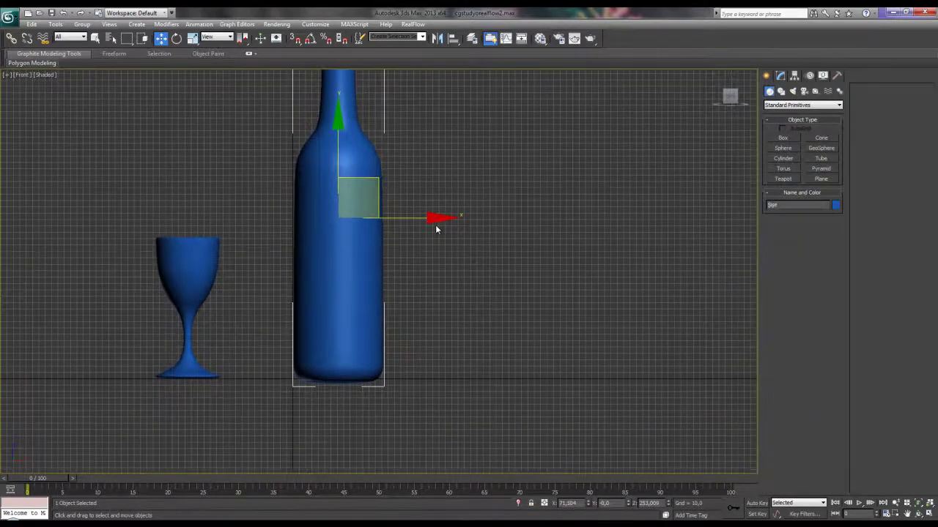
middle_click_drag(401, 296, 442, 351)
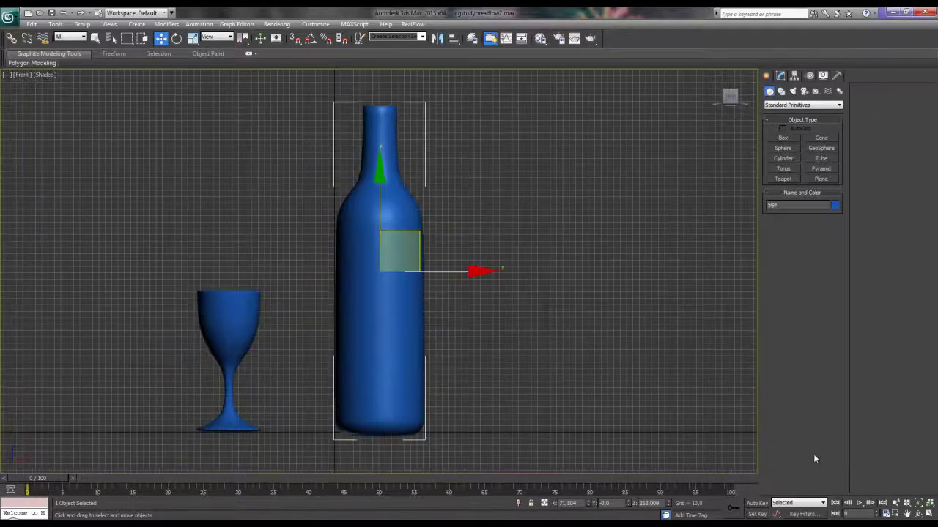
left_click(887, 513)
Set the animation End Time to 300 frames.
left_click_drag(458, 158, 358, 142)
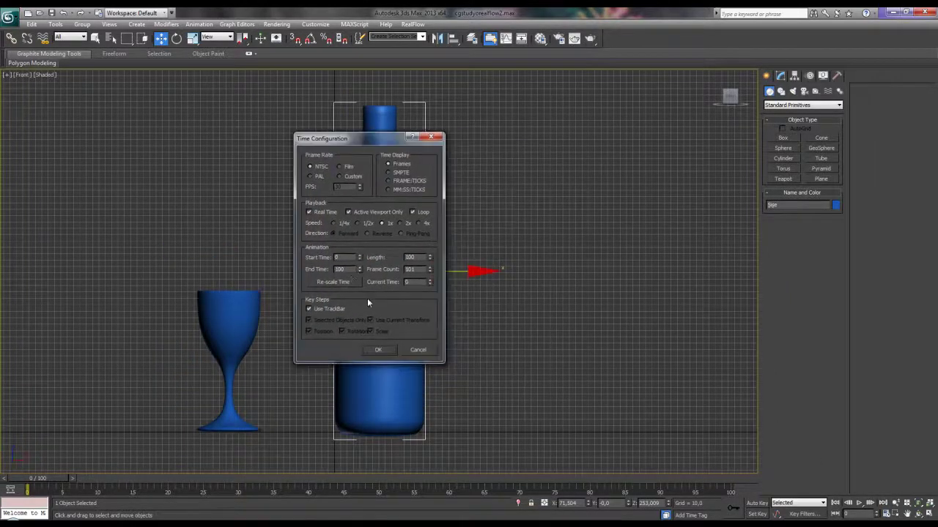
type("300")
key("Return")
left_click(378, 350)
Switch to Perspective view, orbit over the bottle and glass, and select the wine glass.
middle_click_drag(441, 324, 462, 252)
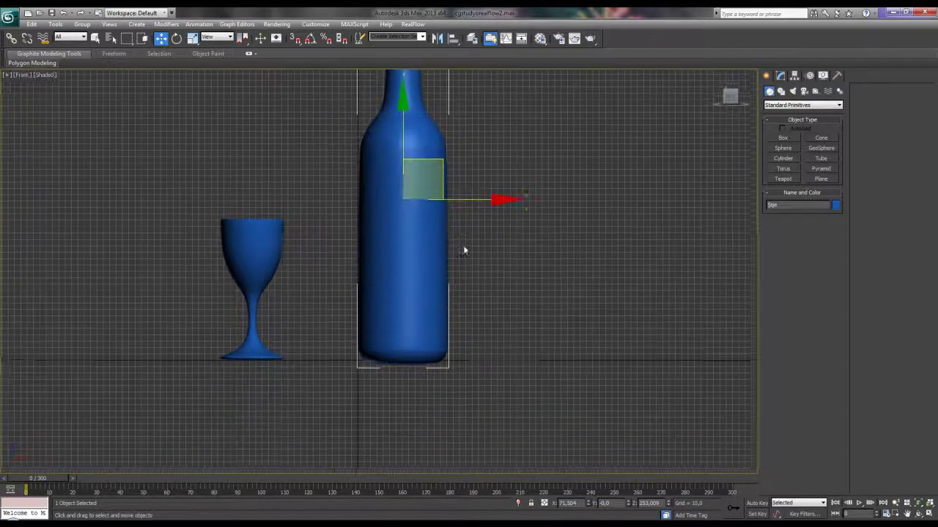
key("p")
mouse_move(394, 237)
middle_mouse_down("alt")
mouse_move(371, 353)
mouse_move(305, 332)
mouse_move(384, 321)
middle_mouse_up("alt")
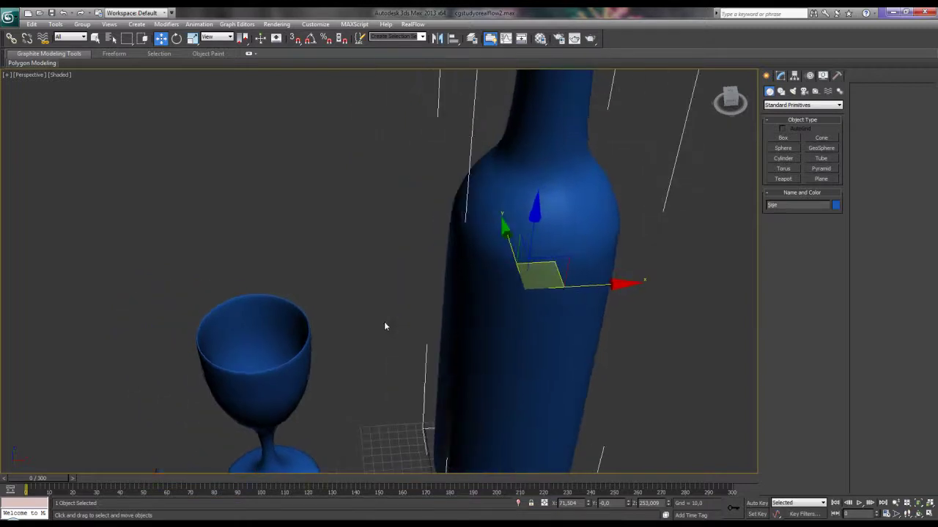
scroll(384, 322, "down", 4)
scroll(371, 278, "up", 4)
left_click(274, 361)
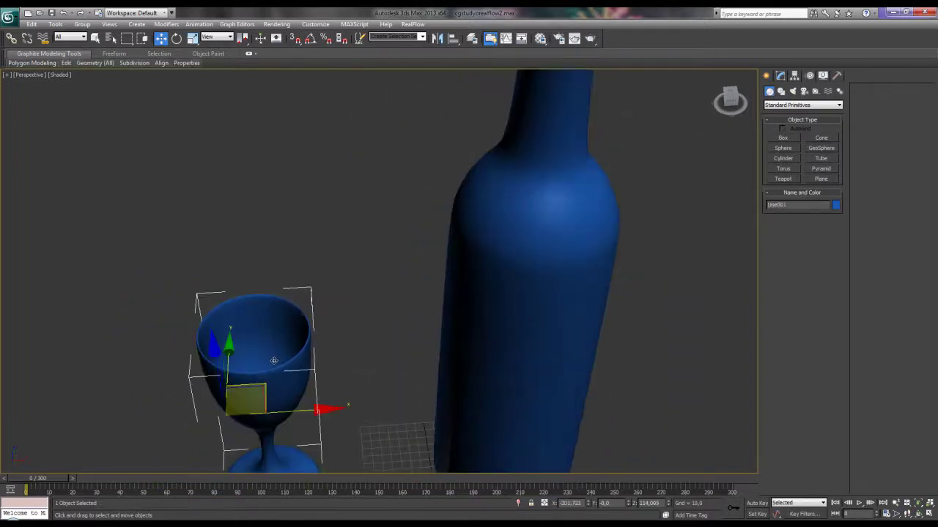
middle_click_drag(301, 355, 381, 308, "alt")
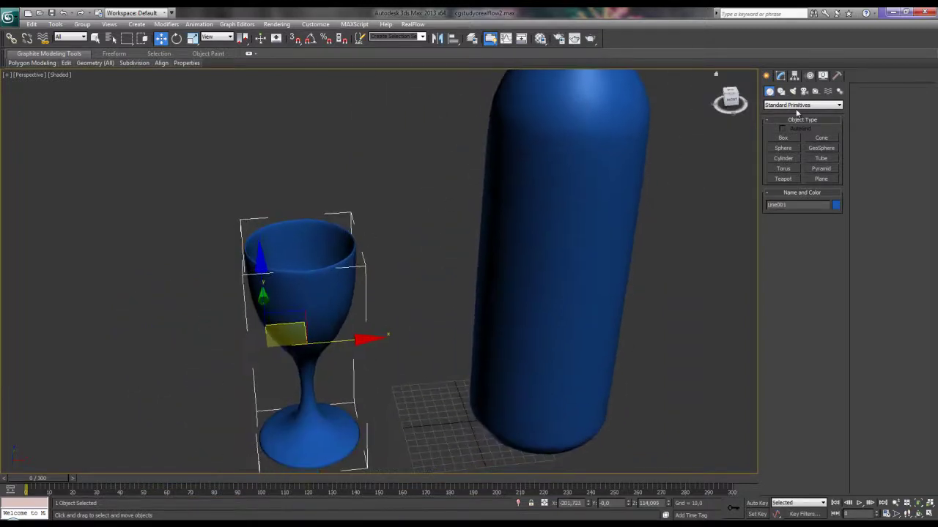
left_click(821, 179)
scroll(383, 191, "down", 5)
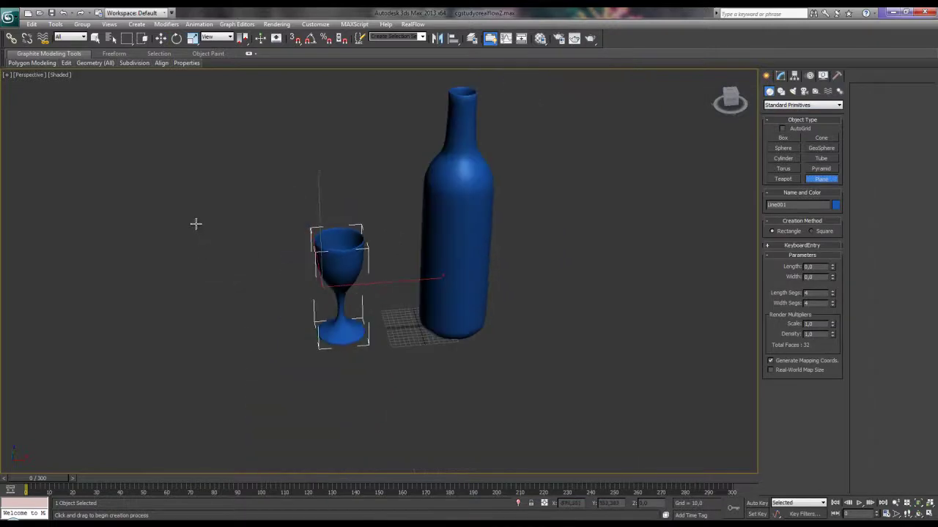
Draw a large Plane001 floor and move it beneath the bottle and wine glass.
left_click_drag(195, 223, 876, 493)
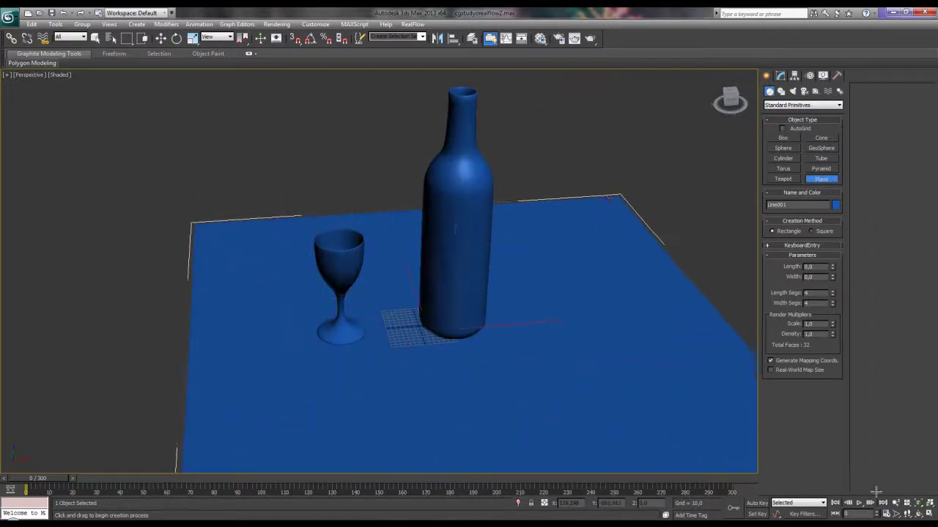
key("w")
left_click_drag(549, 329, 527, 336)
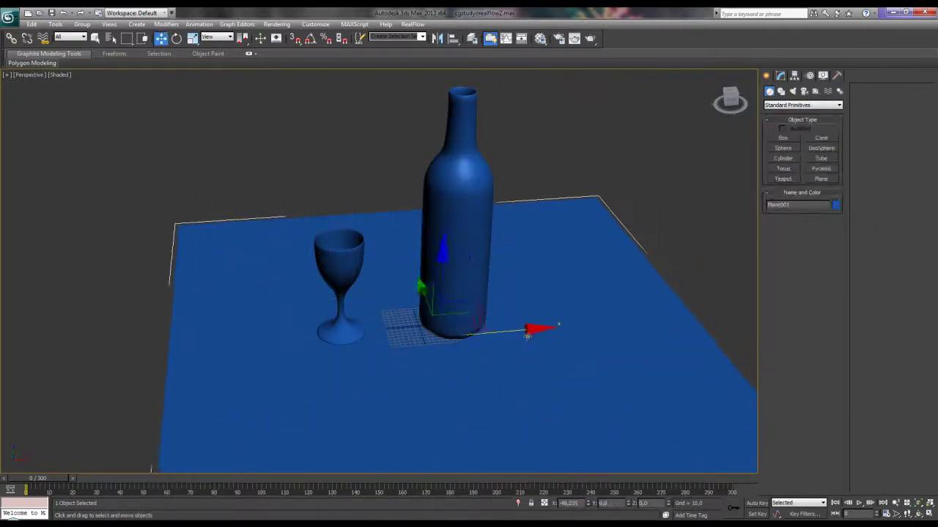
left_click_drag(419, 294, 429, 287)
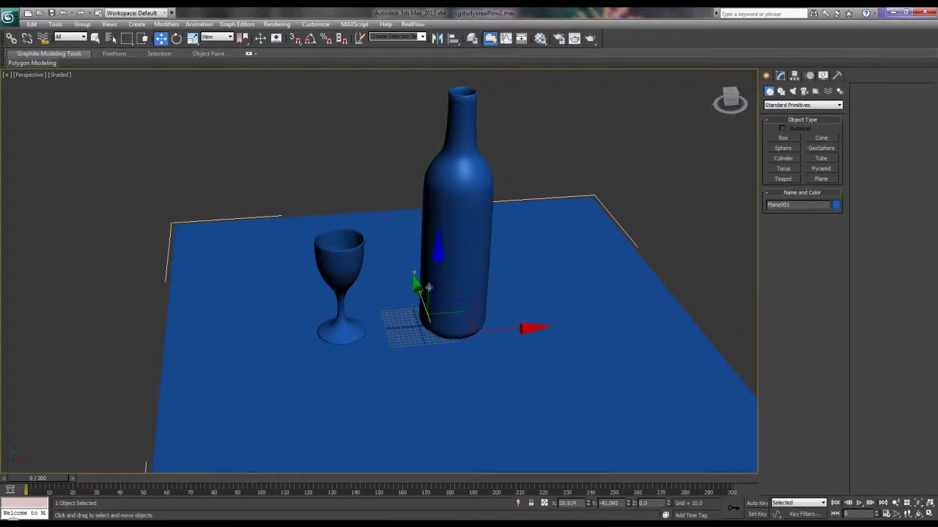
left_click(432, 282)
mouse_move(507, 298)
middle_mouse_down("alt")
mouse_move(517, 317)
mouse_move(458, 342)
mouse_move(469, 337)
middle_mouse_up("alt")
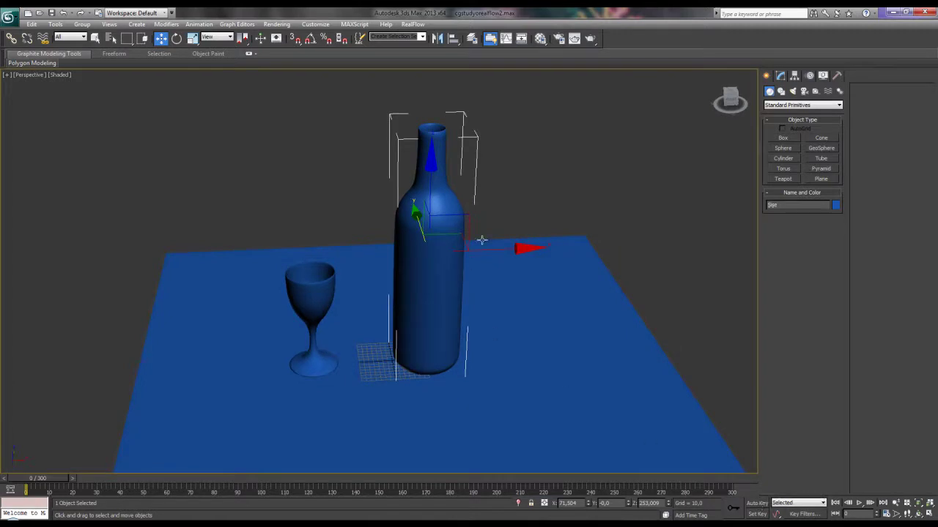
Try tipping the bottle onto its side, undo it, and shift the bottle slightly left.
left_click_drag(505, 248, 539, 248)
key("e")
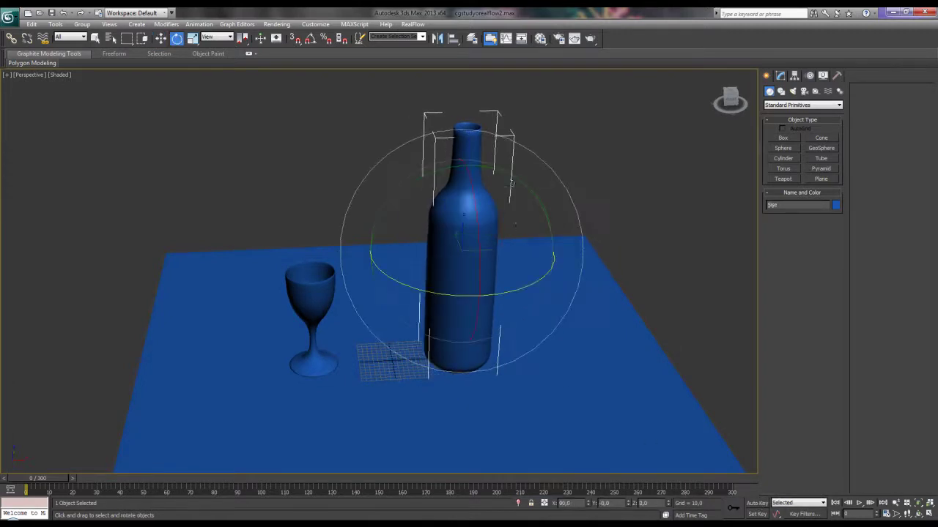
left_click_drag(511, 183, 391, 201)
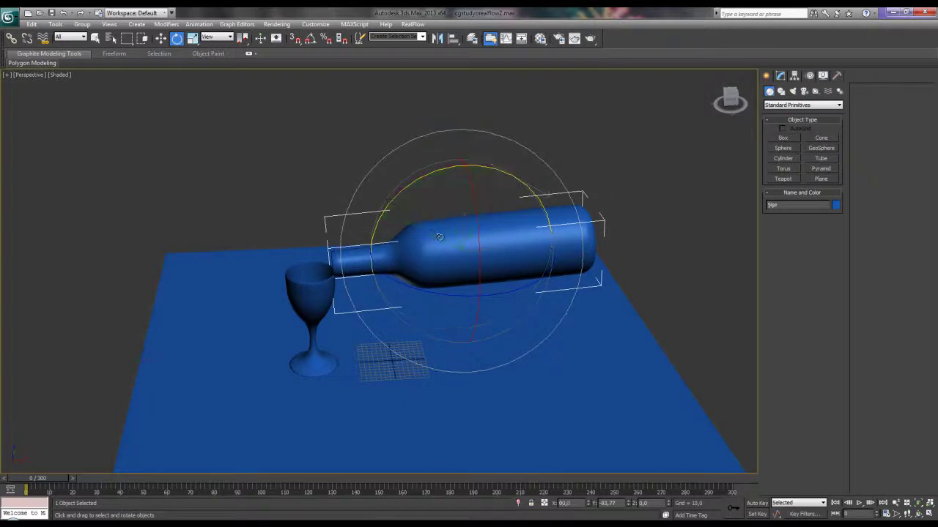
key("ctrl+z")
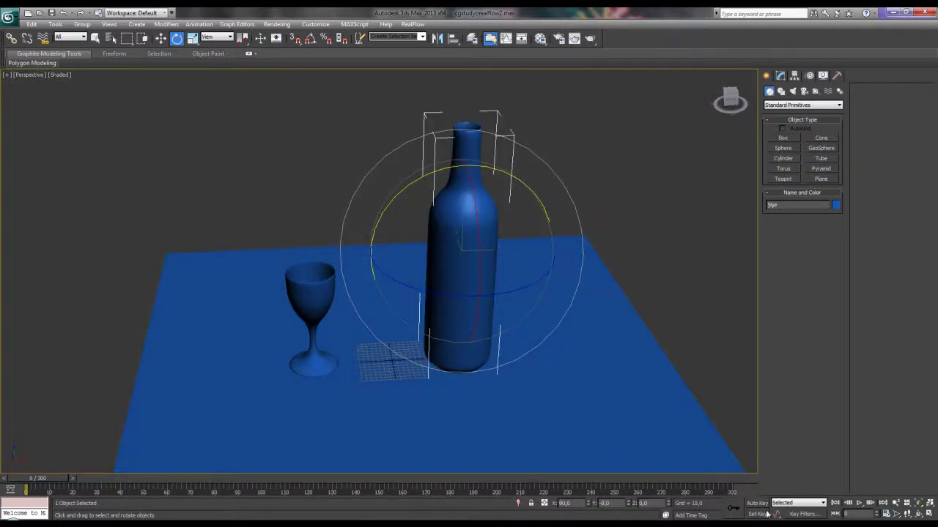
key("w")
left_click_drag(509, 241, 492, 207)
Tilt the bottle nearly horizontal and position its neck just above the wine glass rim.
key("e")
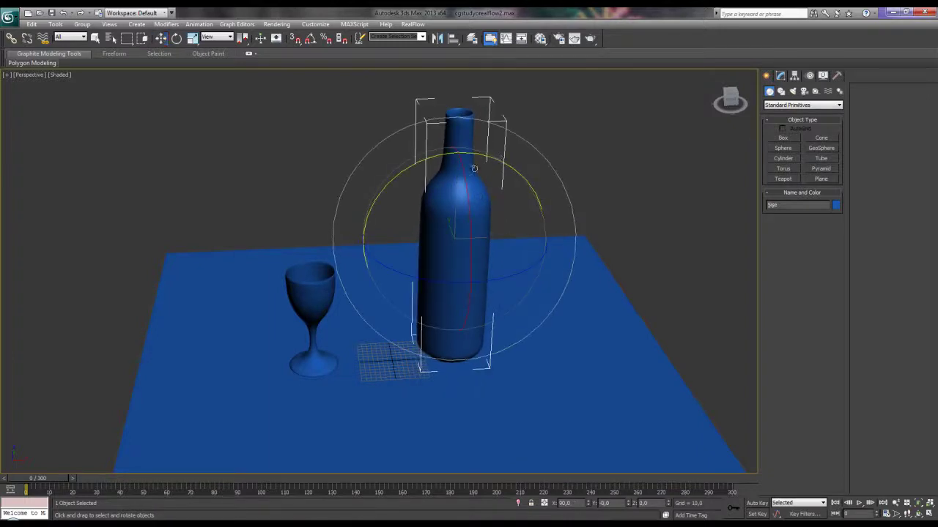
left_click_drag(495, 161, 358, 225)
key("w")
scroll(377, 318, "up", 2)
scroll(381, 327, "up", 3)
scroll(381, 327, "up", 2)
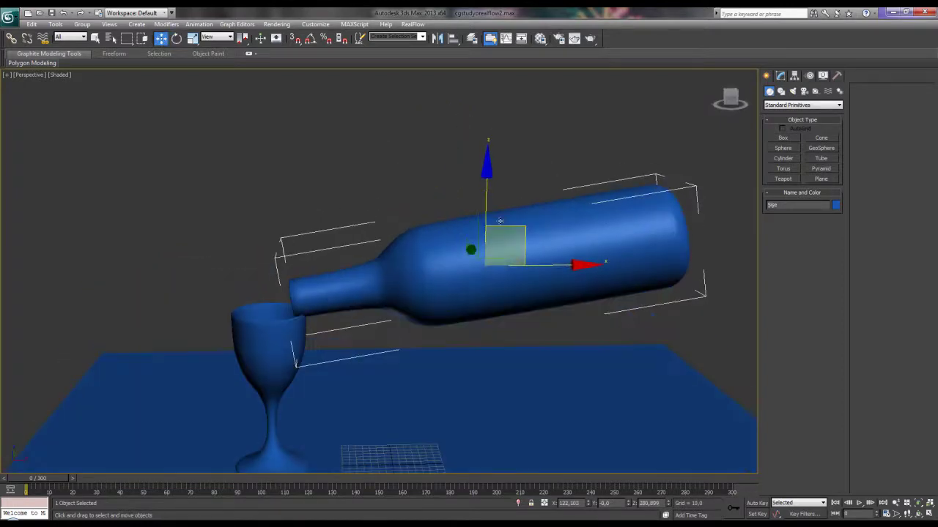
left_click_drag(512, 227, 506, 218)
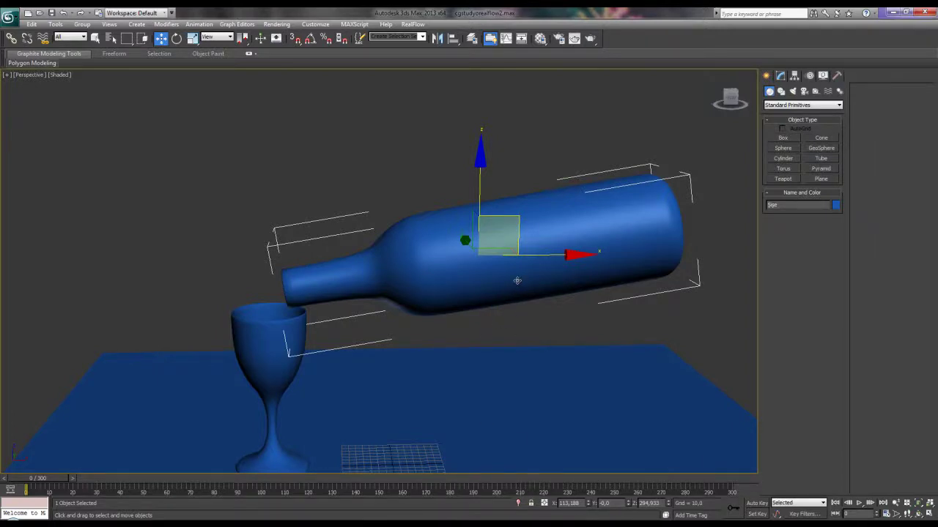
left_click_drag(517, 280, 523, 290)
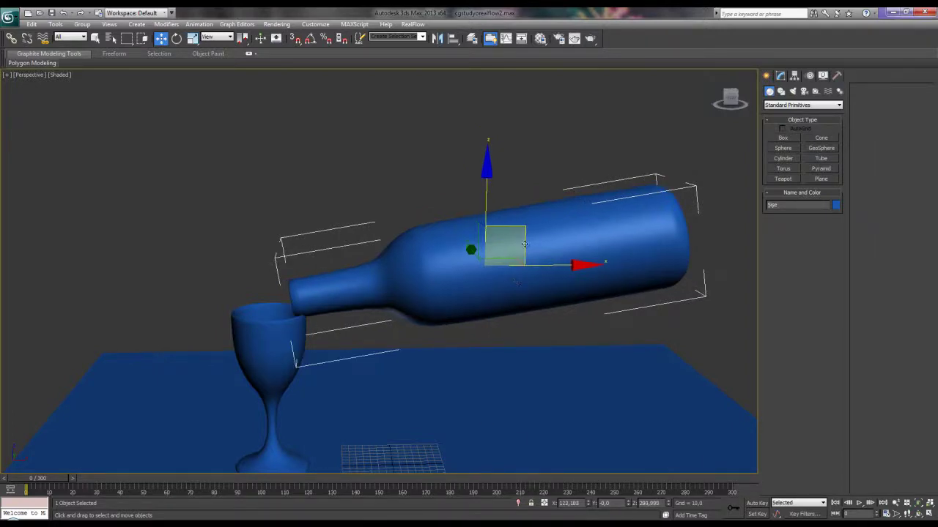
left_click_drag(524, 243, 513, 228)
Reset the bottle's rotations and give it an absolute X rotation of 90 to stand upright.
key("e")
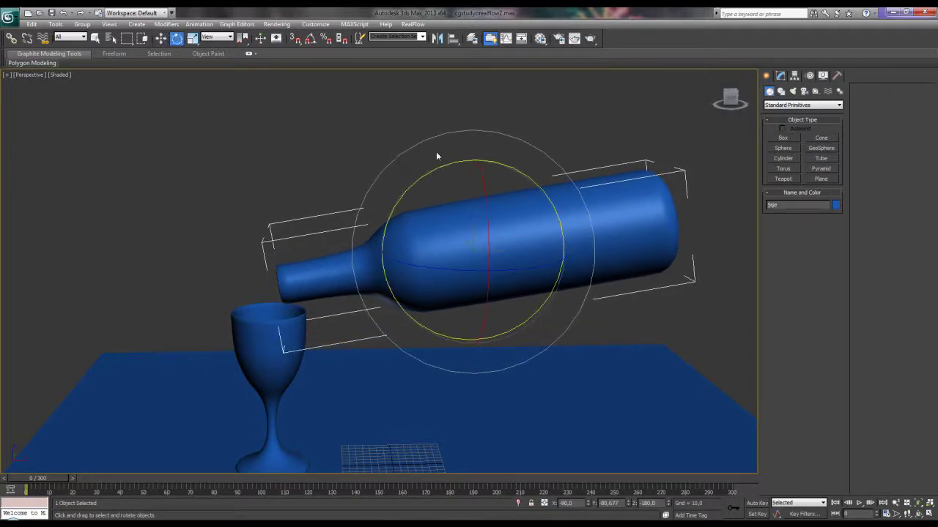
right_click(177, 38)
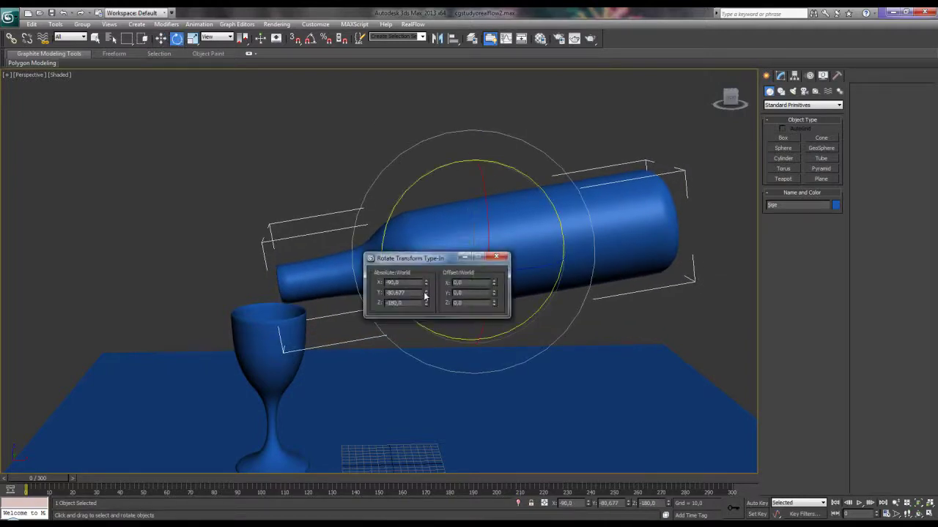
right_click(425, 295)
right_click(425, 283)
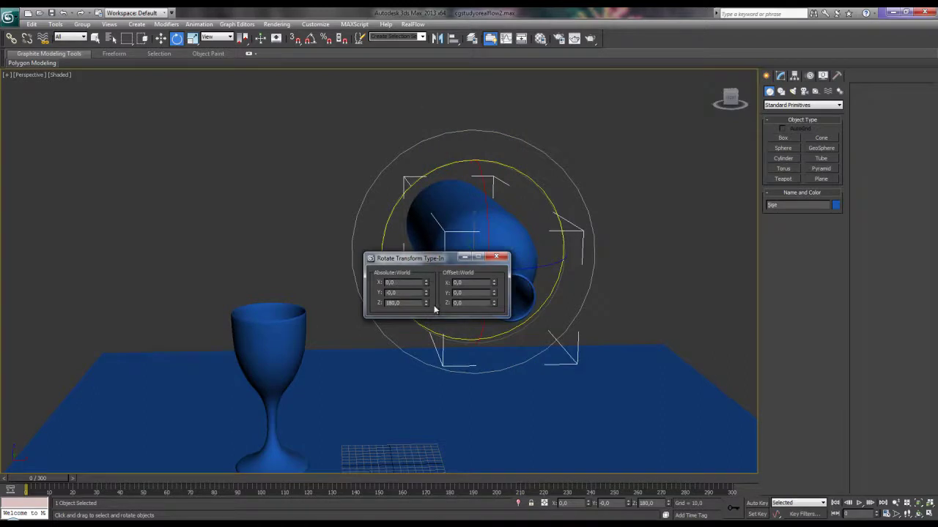
right_click(426, 303)
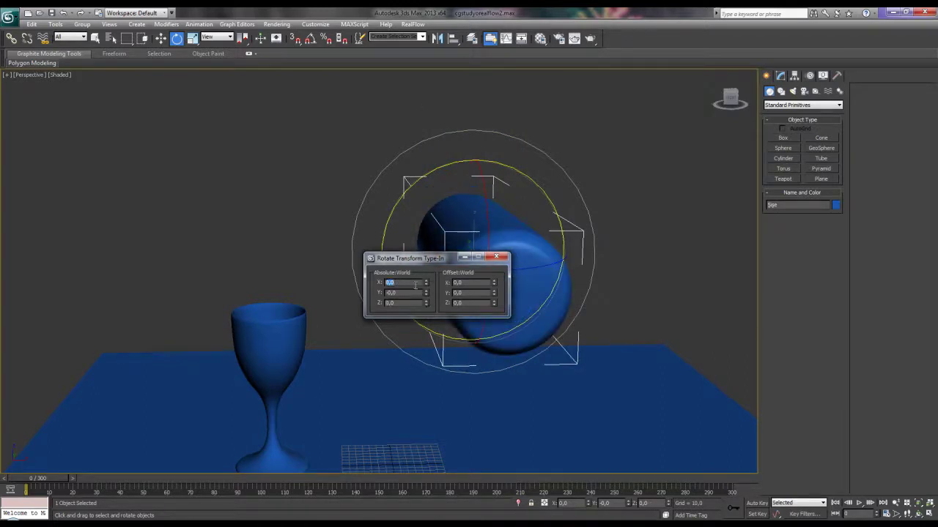
type("90")
key("Return")
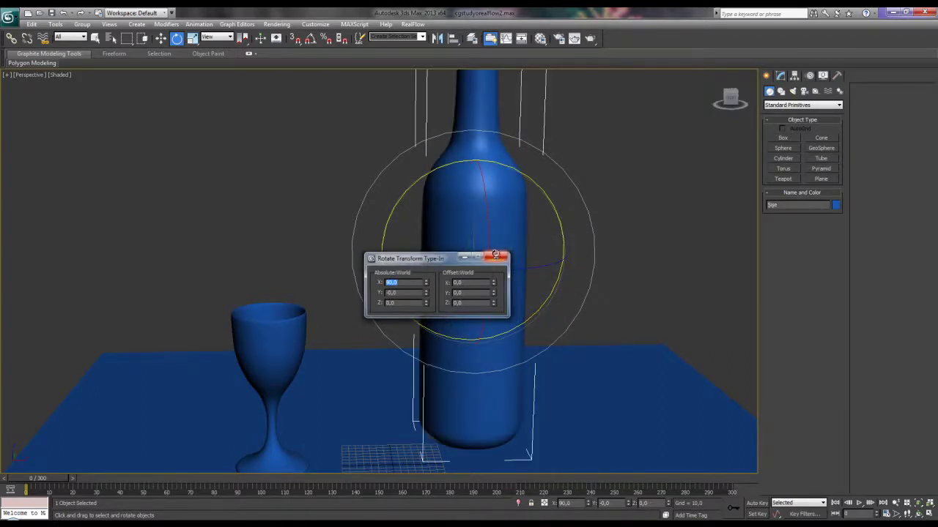
left_click(497, 257)
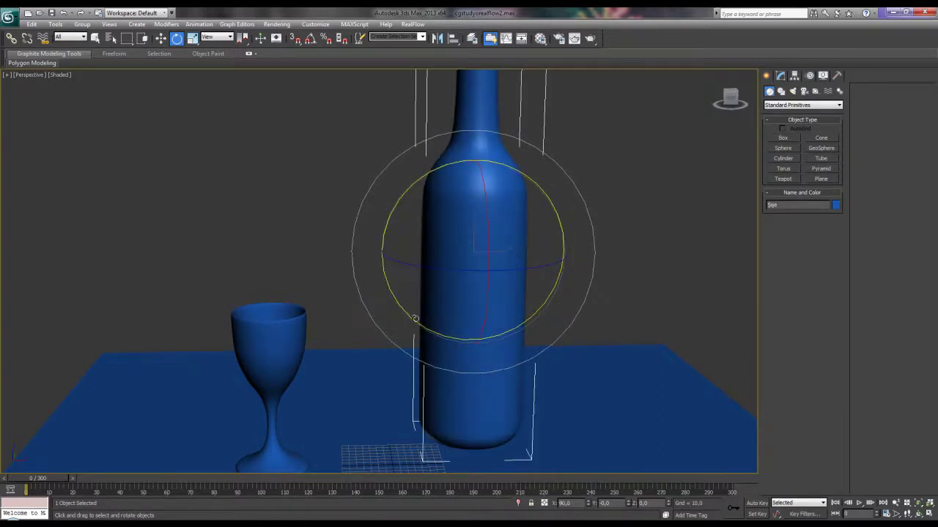
left_click(761, 504)
Keyframe the bottle tilting over the glass at frame 200, upright at frame 0.
mouse_move(39, 480)
left_mouse_down()
mouse_move(498, 480)
mouse_move(488, 479)
left_mouse_up()
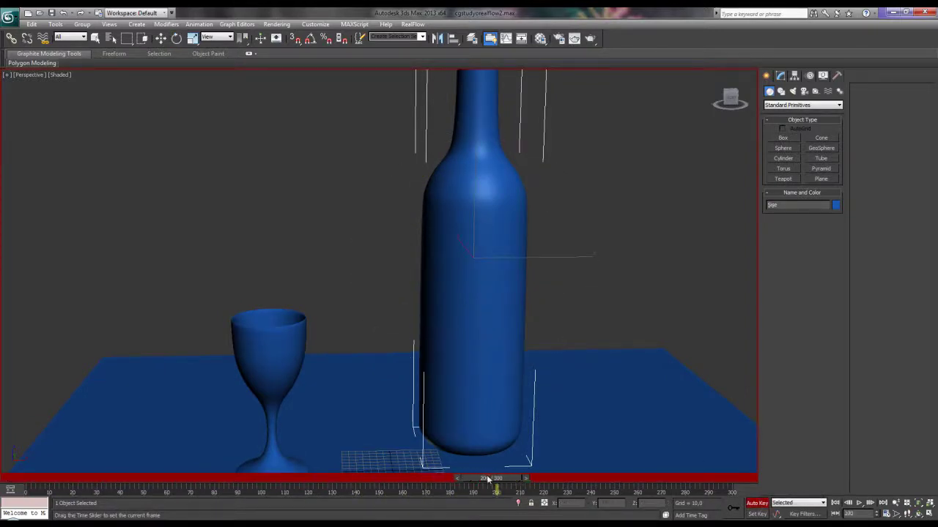
key("e")
mouse_move(532, 186)
left_mouse_down()
mouse_move(517, 178)
mouse_move(392, 218)
mouse_move(337, 244)
mouse_move(263, 312)
mouse_move(271, 294)
mouse_move(285, 295)
left_mouse_up()
left_click(757, 504)
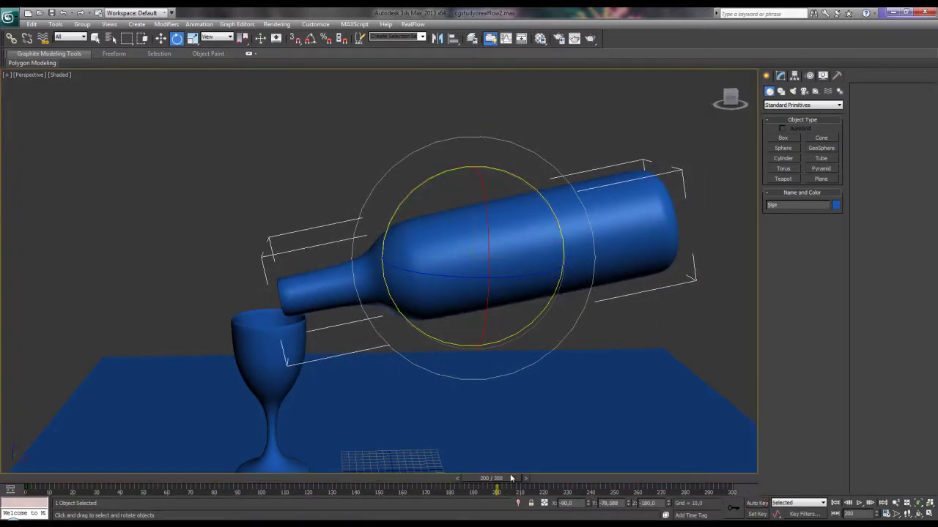
mouse_move(491, 478)
left_mouse_down()
mouse_move(37, 479)
mouse_move(466, 479)
left_mouse_up()
key("e")
mouse_move(335, 418)
middle_mouse_down("alt")
mouse_move(318, 404)
mouse_move(343, 382)
mouse_move(343, 416)
middle_mouse_up("alt")
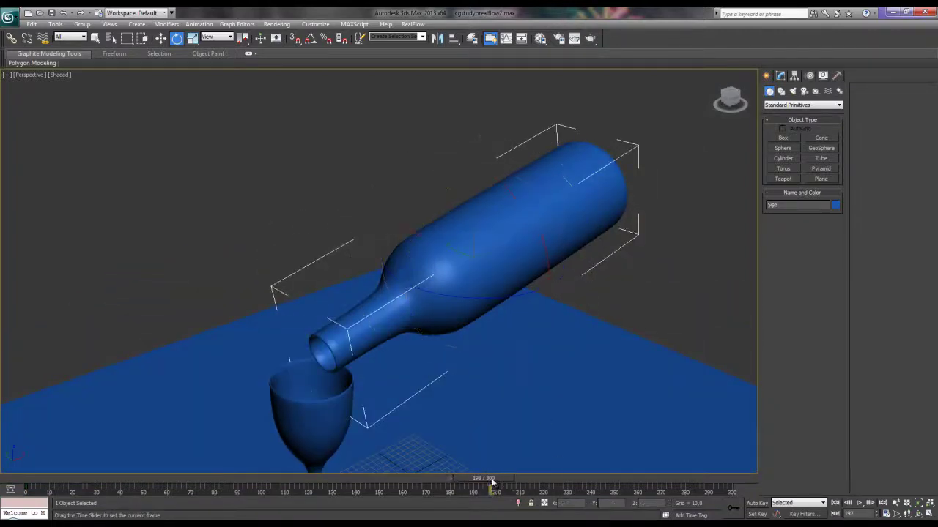
left_click_drag(486, 478, 48, 479)
middle_click_drag(302, 452, 430, 339, "alt")
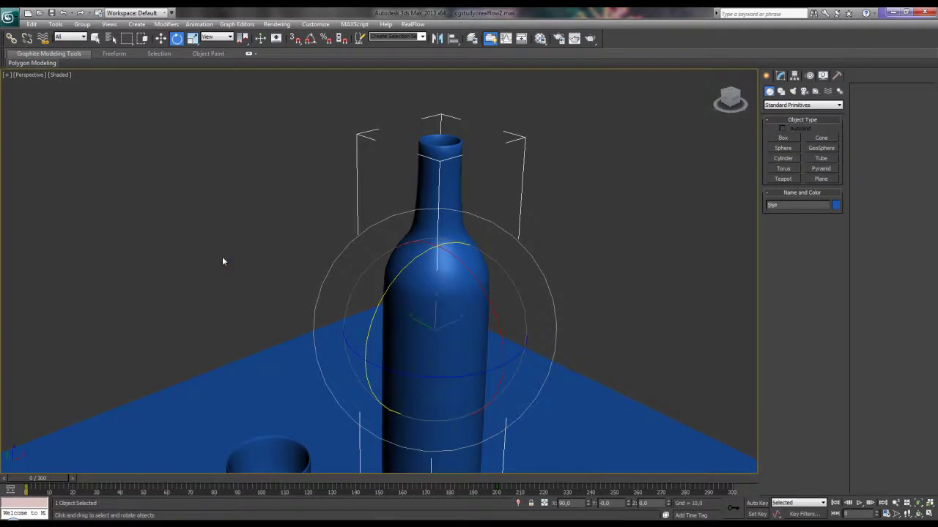
Add Turkish note lines saying Fill object requires detaching the bottle's inner part.
key("alt+Tab")
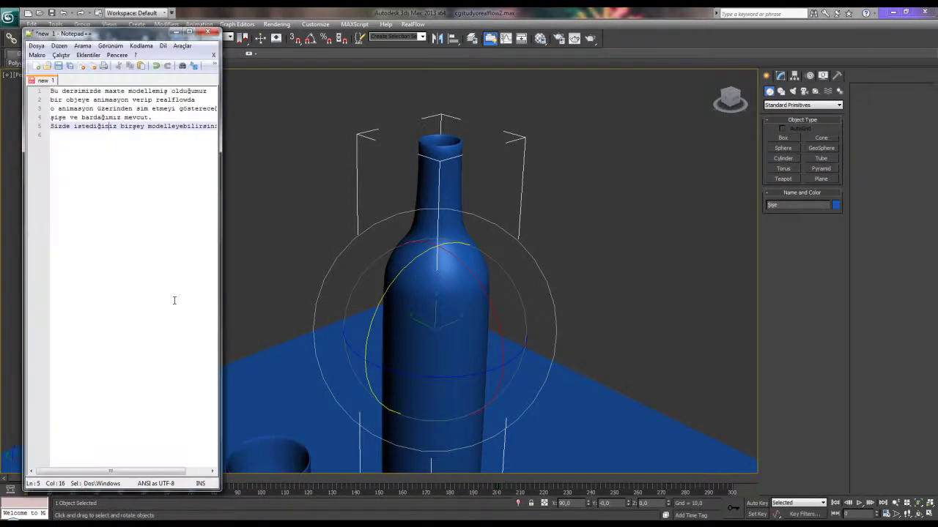
left_click(92, 193)
type("Fill object özelliği")
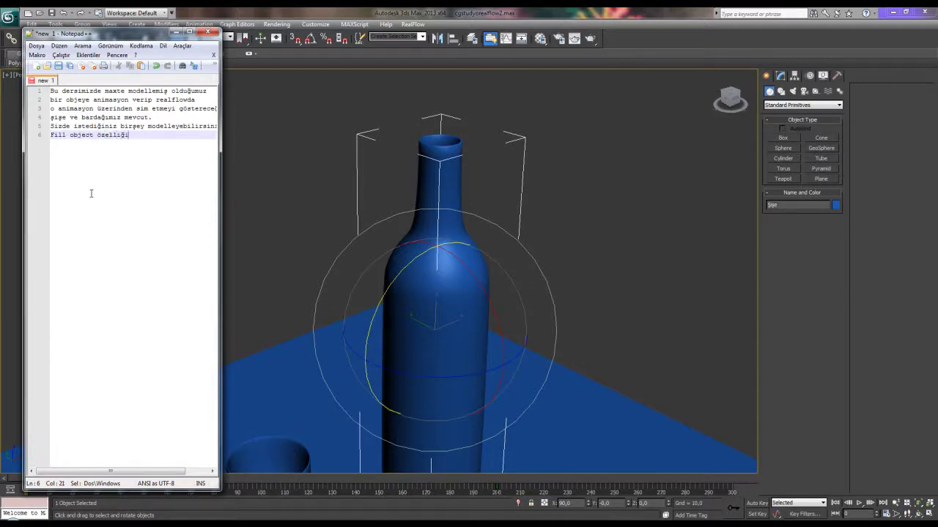
type("ni")
key("Return")
type("kullanacağımız için")
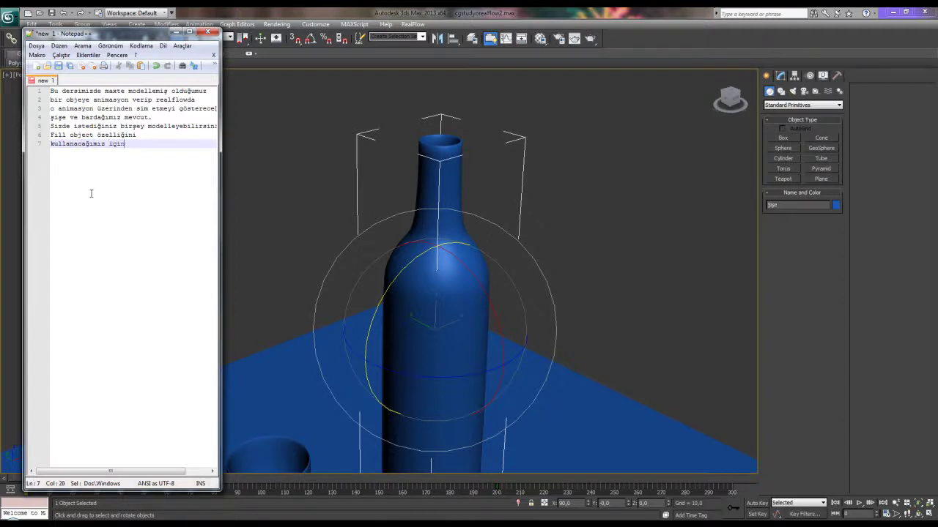
key("Return")
type("iç kısmı deatchlamamız lazım şişenin.")
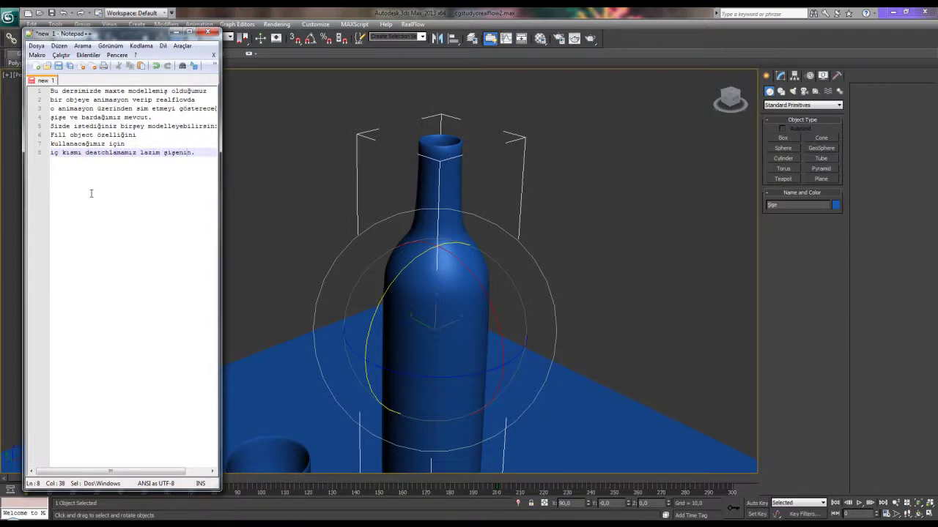
Add an Edit Poly modifier on top of the bottle's stack and enter polygon selection.
left_click(176, 32)
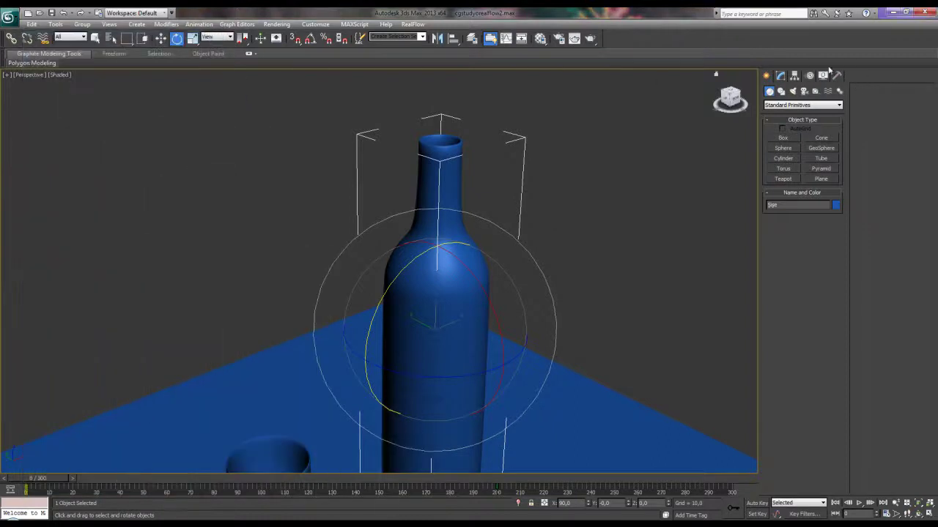
left_click(781, 76)
scroll(525, 235, "up", 3)
scroll(524, 234, "up", 5)
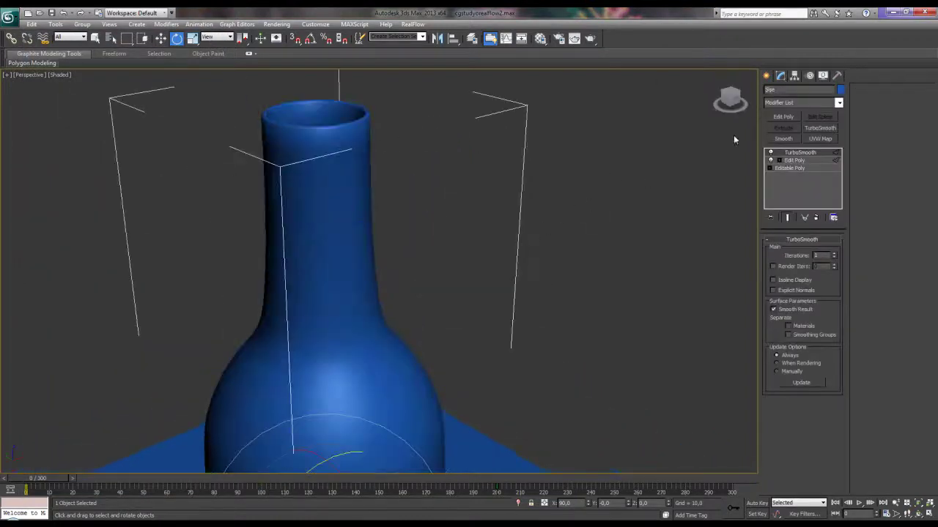
left_click(797, 118)
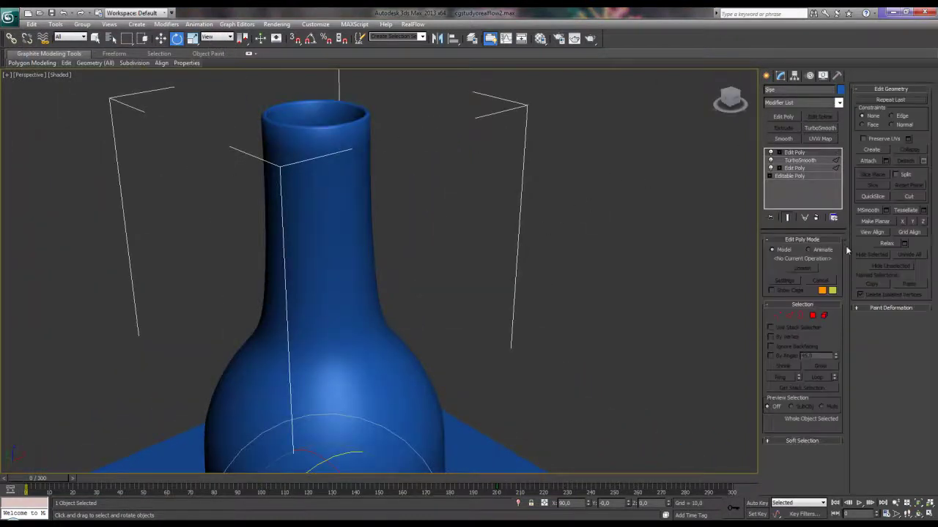
left_click(813, 315)
key("F3")
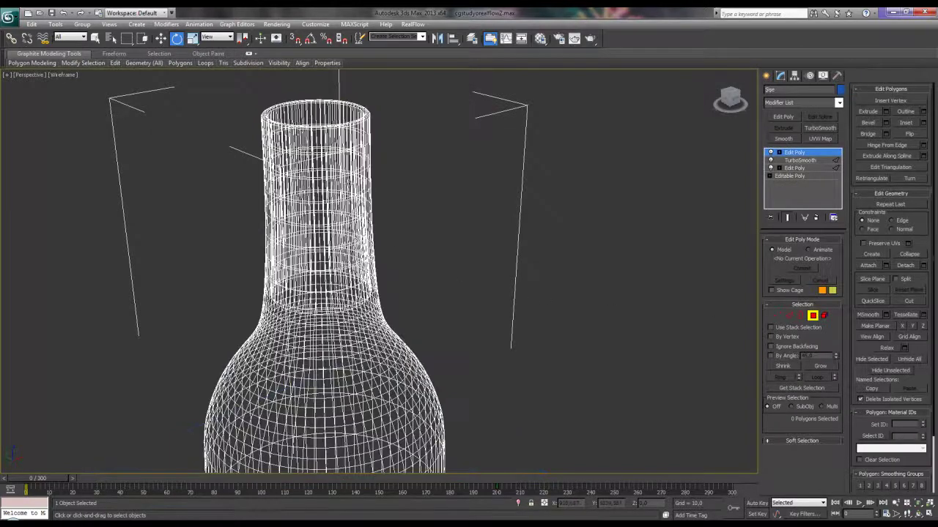
key("F3")
Select a polygon at the bottle opening, then return to a side view.
mouse_move(379, 256)
middle_mouse_down("alt")
mouse_move(375, 289)
mouse_move(375, 245)
mouse_move(355, 290)
middle_mouse_up("alt")
scroll(374, 244, "up", 5)
scroll(386, 258, "down", 5)
scroll(355, 290, "up", 3)
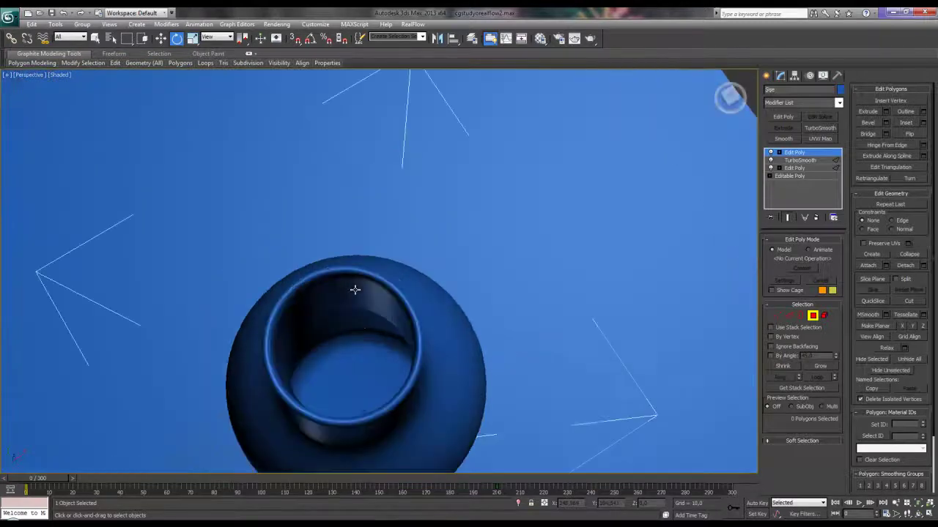
left_click(363, 336)
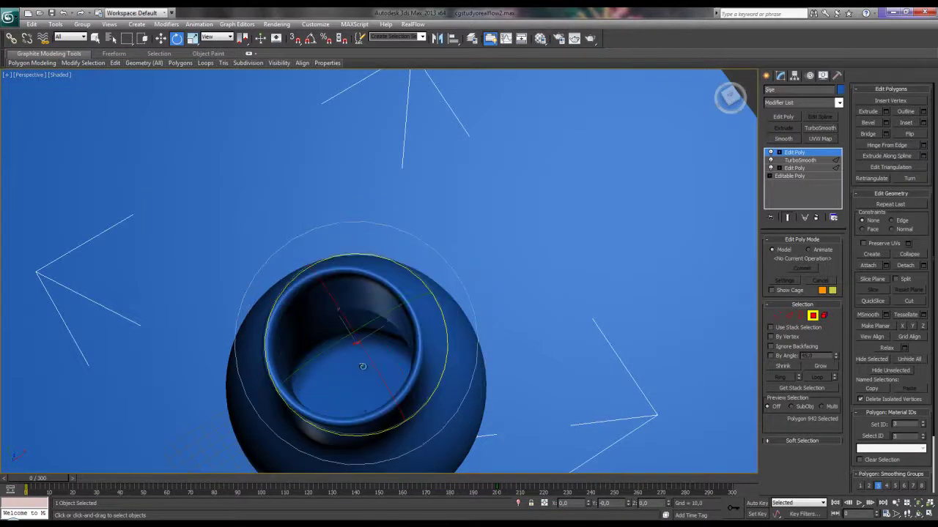
scroll(357, 379, "down", 5)
mouse_move(358, 379)
middle_mouse_down("alt")
mouse_move(366, 293)
mouse_move(379, 272)
mouse_move(381, 315)
middle_mouse_up("alt")
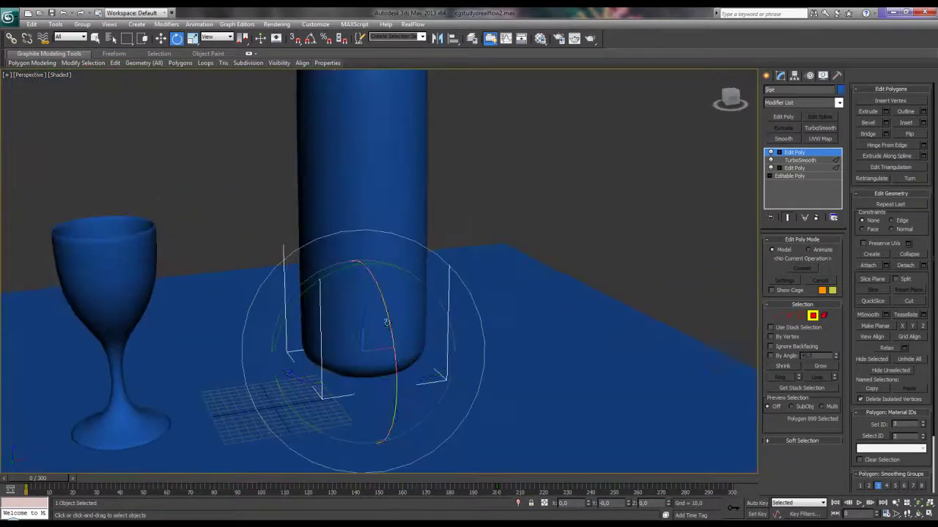
Isolate the bottle and orbit in wireframe to inspect its base.
key("alt+q")
middle_click_drag(489, 368, 478, 314, "alt")
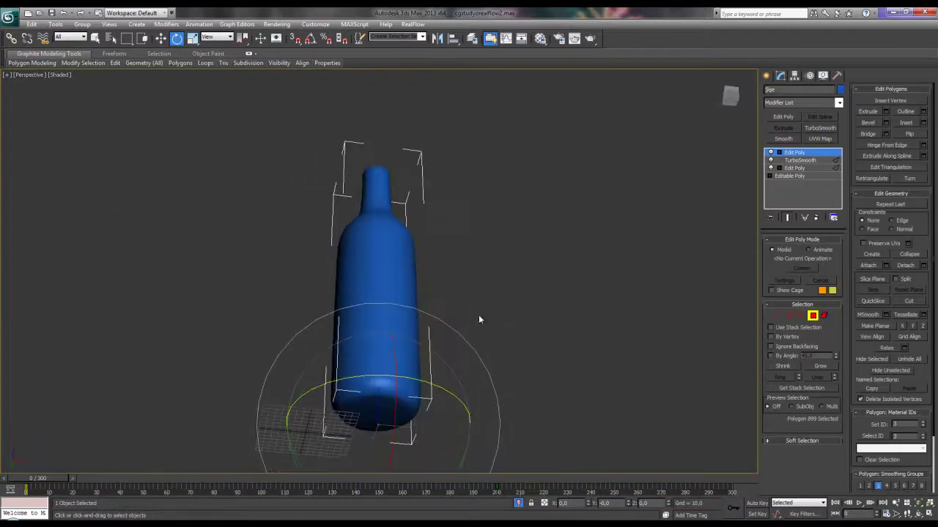
key("F3")
key("F3")
scroll(472, 374, "up", 4)
scroll(440, 366, "up", 3)
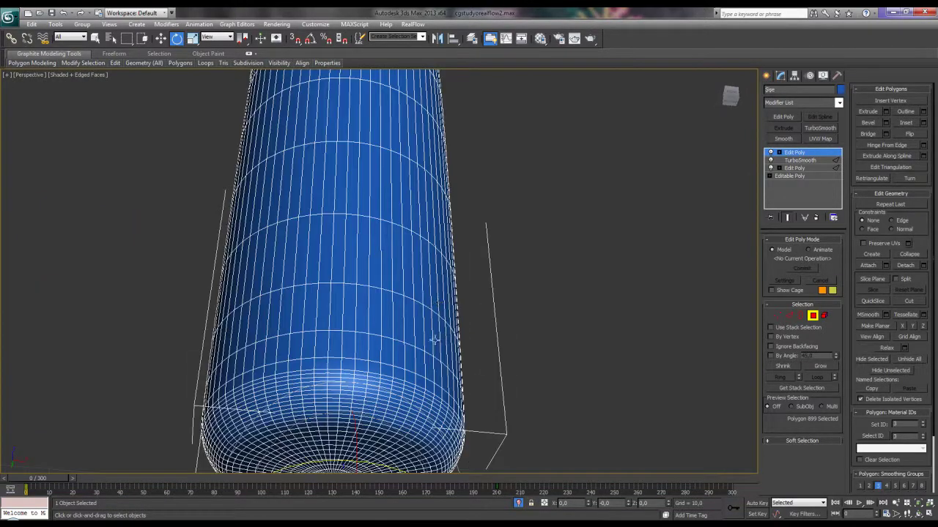
key("F4")
middle_click_drag(415, 362, 402, 391, "alt")
key("F3")
mouse_move(383, 359)
middle_mouse_down("alt")
mouse_move(360, 339)
mouse_move(400, 407)
middle_mouse_up("alt")
scroll(360, 339, "up", 4)
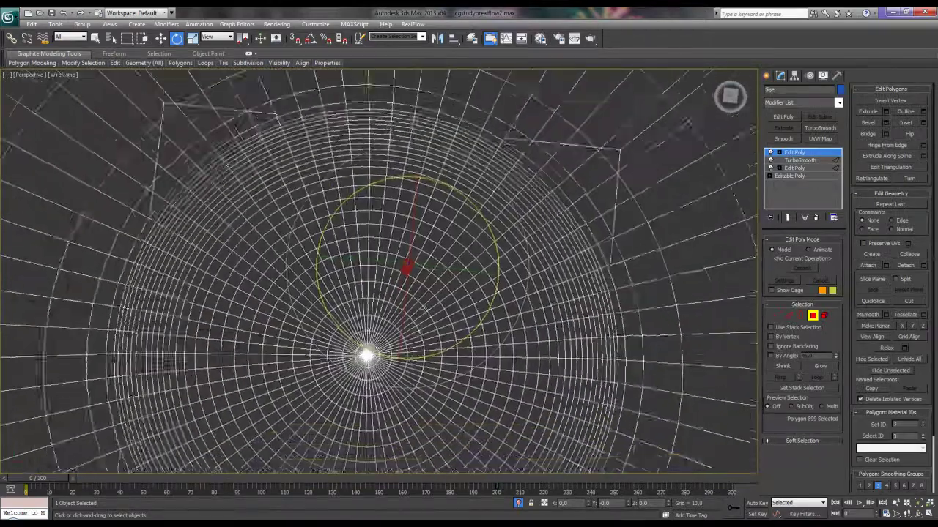
scroll(395, 189, "up", 2)
middle_click_drag(396, 189, 351, 365, "alt")
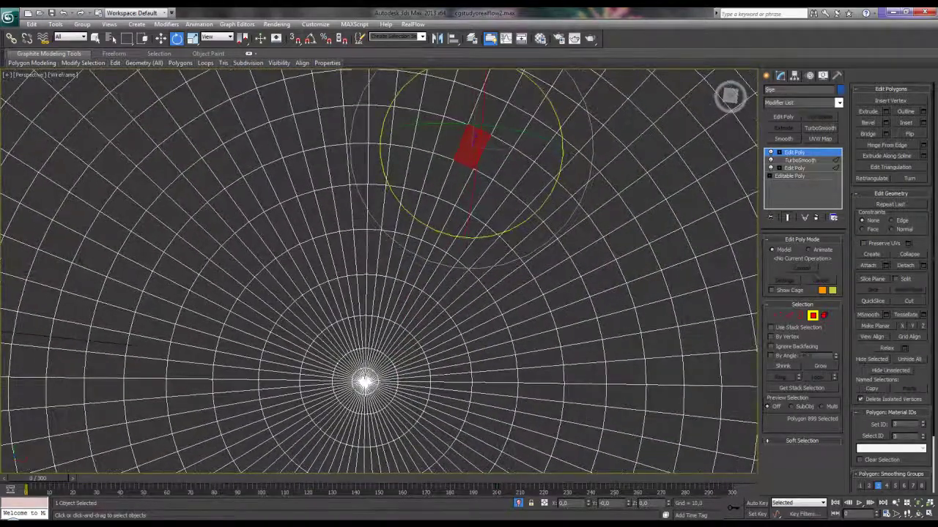
Grow a base selection to 700 polygons along the rounded bottom, then clear it.
key("q")
left_click(349, 361)
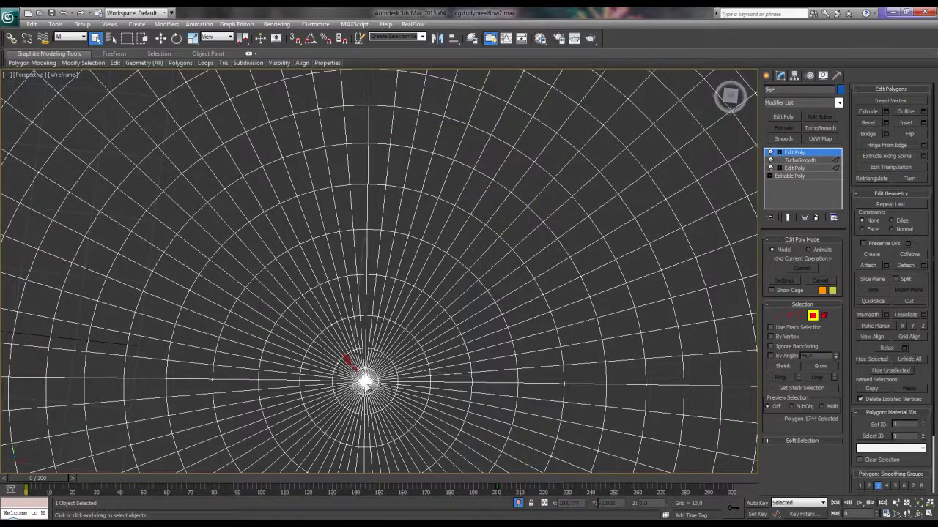
key("ctrl+Page_Up")
key("f")
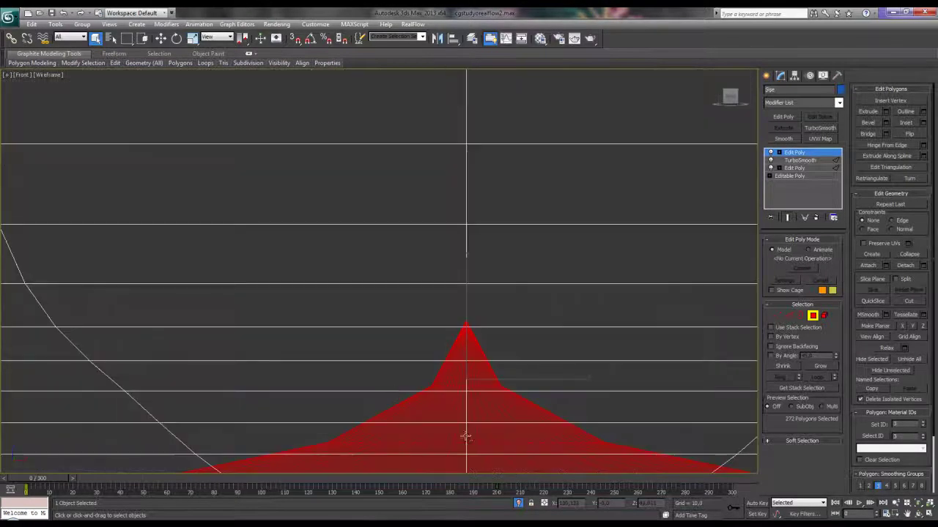
scroll(436, 326, "down", 3)
mouse_move(435, 327)
middle_mouse_down("ctrl+alt")
mouse_move(437, 350)
mouse_move(400, 362)
mouse_move(420, 393)
middle_mouse_up("ctrl+alt")
scroll(420, 389, "up", 2)
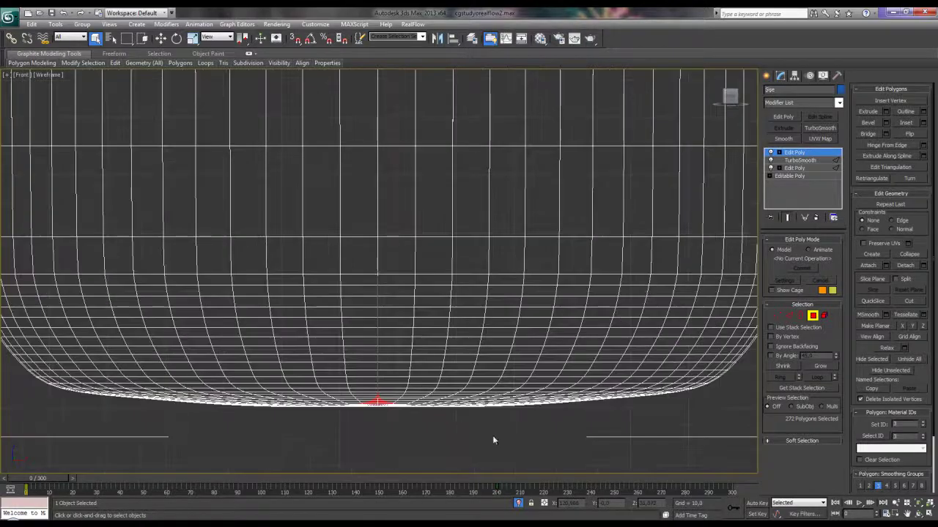
left_click_drag(494, 437, 317, 372)
scroll(317, 374, "down", 2)
left_click(403, 379)
scroll(410, 372, "up", 1)
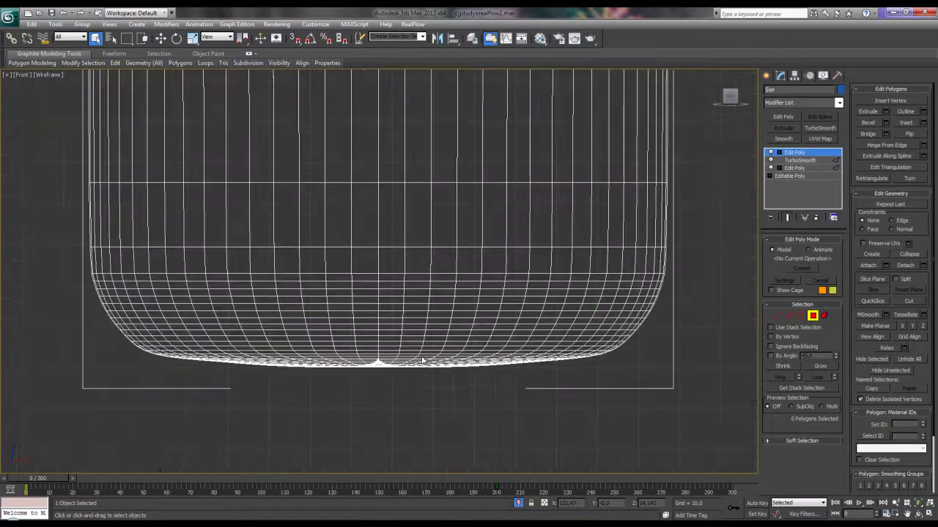
Orbit the perspective view to look straight down on the bottle top.
key("p")
middle_click_drag(422, 360, 359, 337, "alt")
key("F3")
scroll(367, 315, "down", 5)
middle_click_drag(373, 293, 352, 306, "alt")
scroll(310, 193, "up", 4)
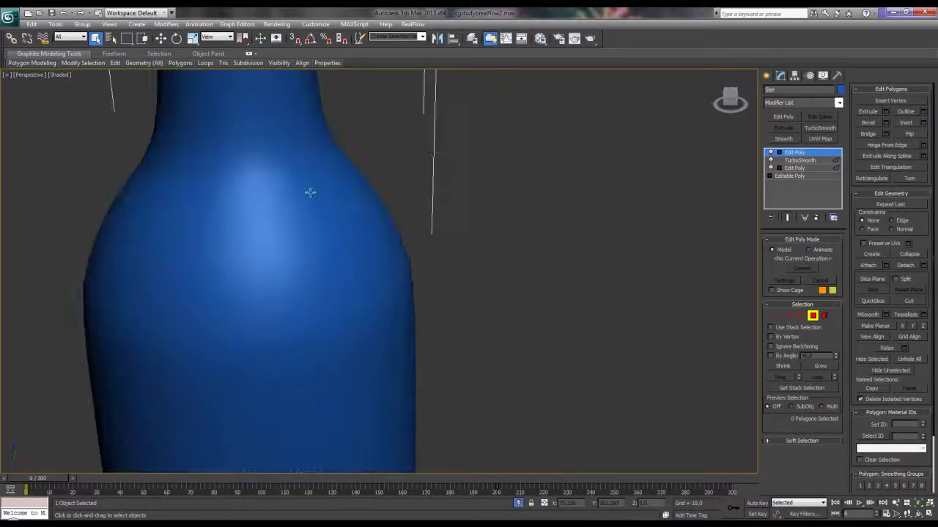
middle_click_drag(310, 193, 392, 420, "alt")
mouse_move(351, 326)
middle_mouse_down("alt")
mouse_move(342, 369)
mouse_move(310, 203)
middle_mouse_up("alt")
scroll(335, 270, "up", 3)
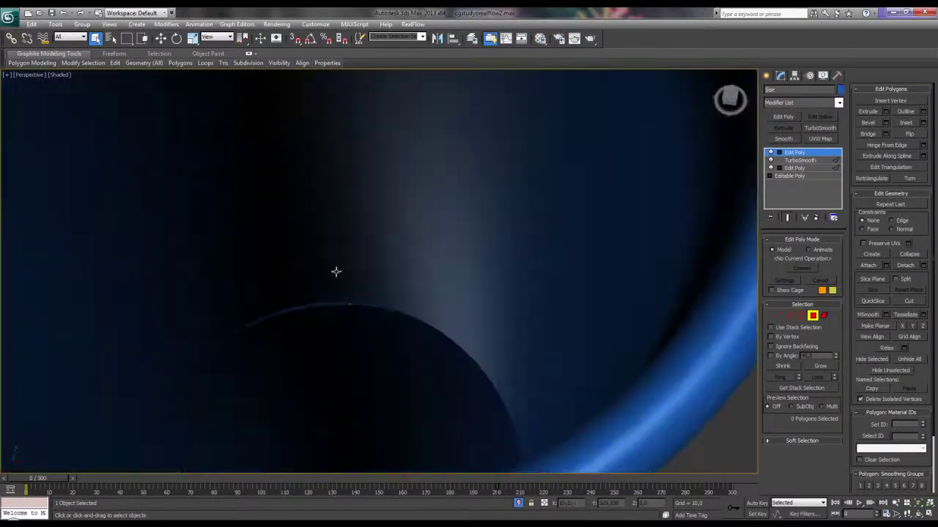
mouse_move(334, 270)
middle_mouse_down("alt")
mouse_move(348, 358)
mouse_move(359, 168)
mouse_move(376, 288)
middle_mouse_up("alt")
scroll(403, 312, "up", 2)
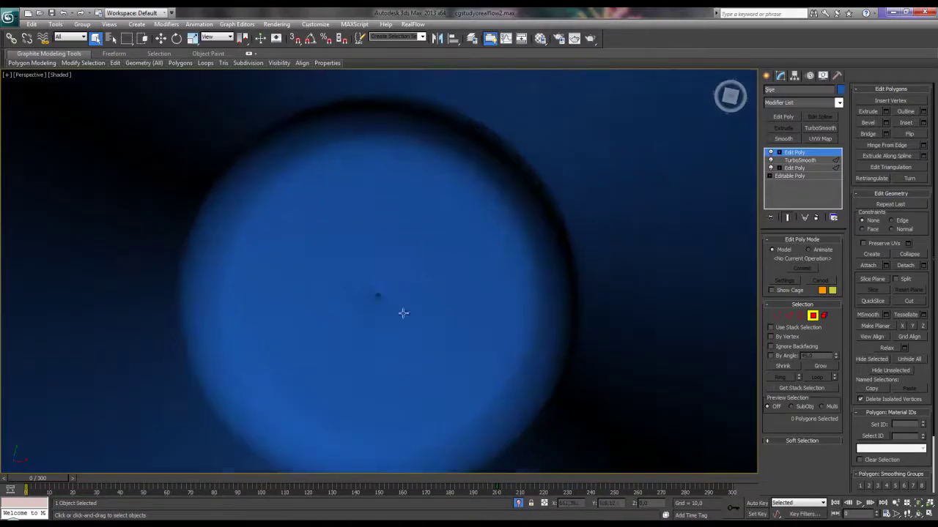
scroll(377, 330, "up", 2)
Pick polygons at the centre of the bottle top and check them from the side.
left_click(383, 302)
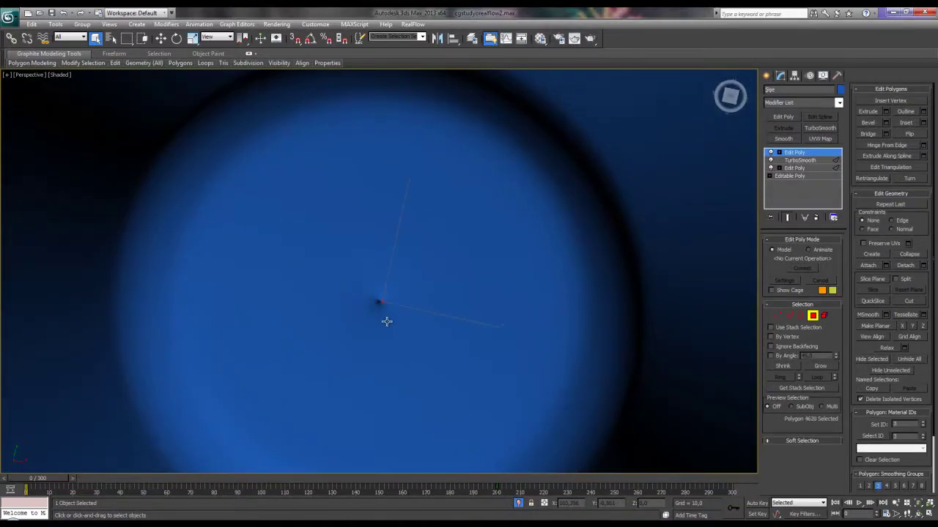
key("F3")
left_click(384, 304)
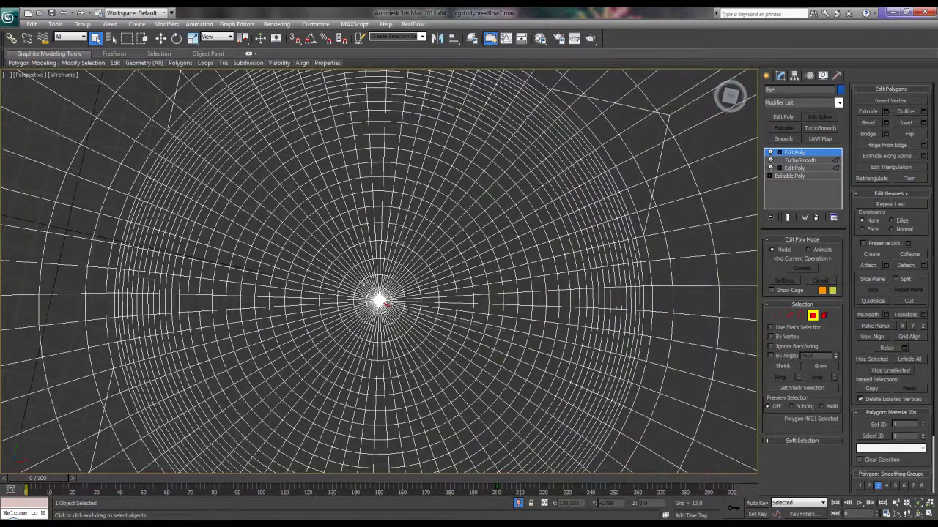
key("F3")
mouse_move(171, 197)
middle_mouse_down("alt")
mouse_move(266, 308)
mouse_move(293, 293)
middle_mouse_up("alt")
scroll(334, 227, "down", 5)
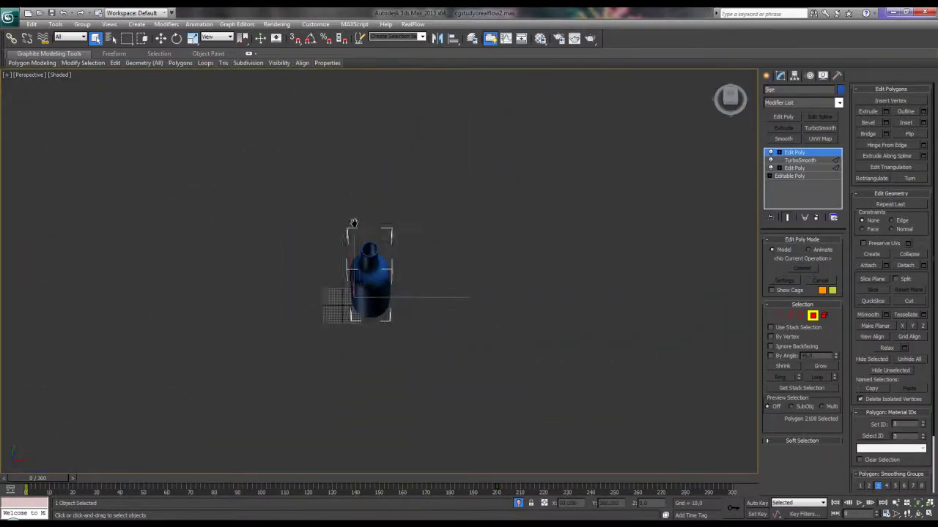
middle_click_drag(334, 228, 352, 293, "alt")
key("F3")
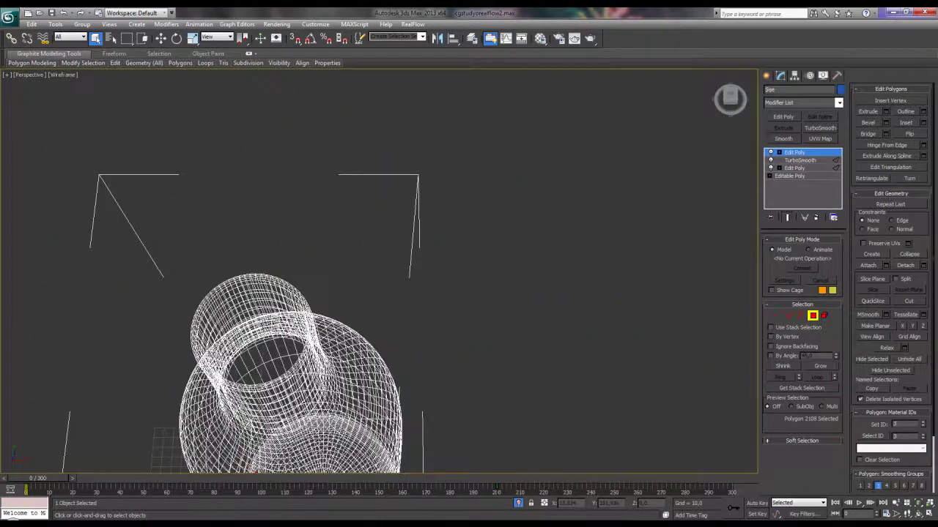
left_click(261, 326)
middle_click_drag(260, 325, 647, 263, "alt")
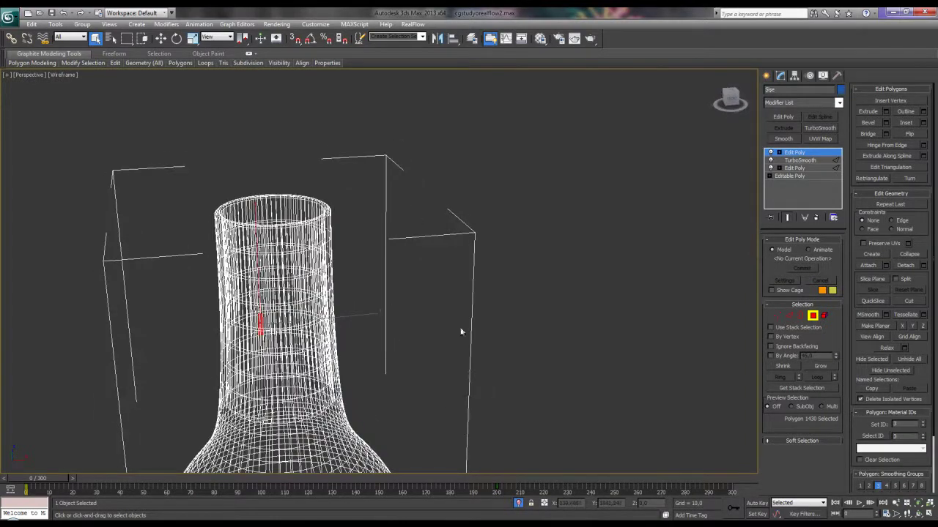
middle_click_drag(461, 332, 440, 304, "alt")
Delete the top Edit Poly and TurboSmooth modifiers and deselect the 34 edges.
left_click(816, 218)
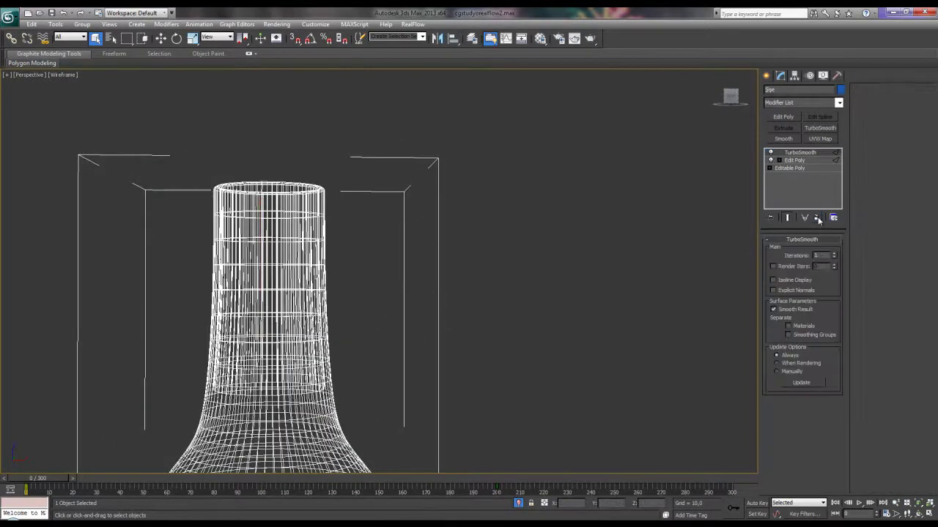
left_click(815, 220)
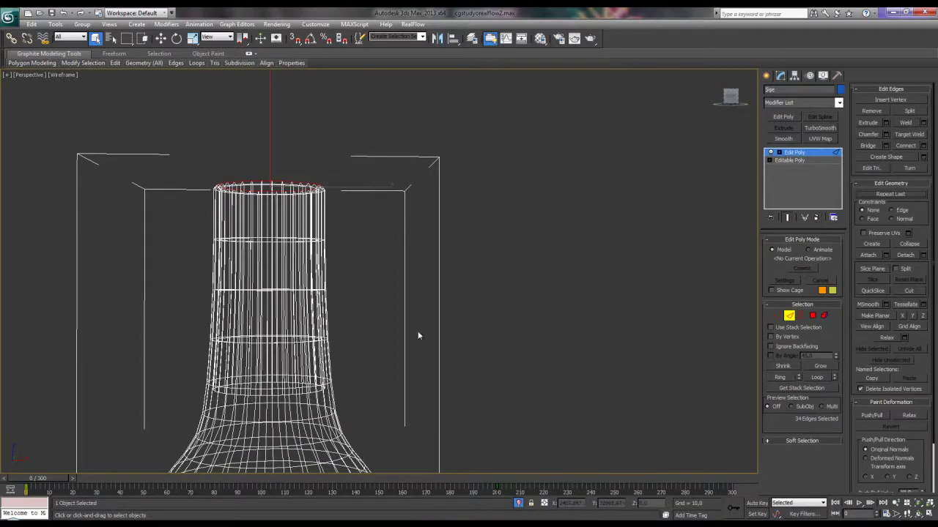
scroll(419, 335, "up", 3)
scroll(366, 218, "up", 3)
scroll(387, 286, "up", 4)
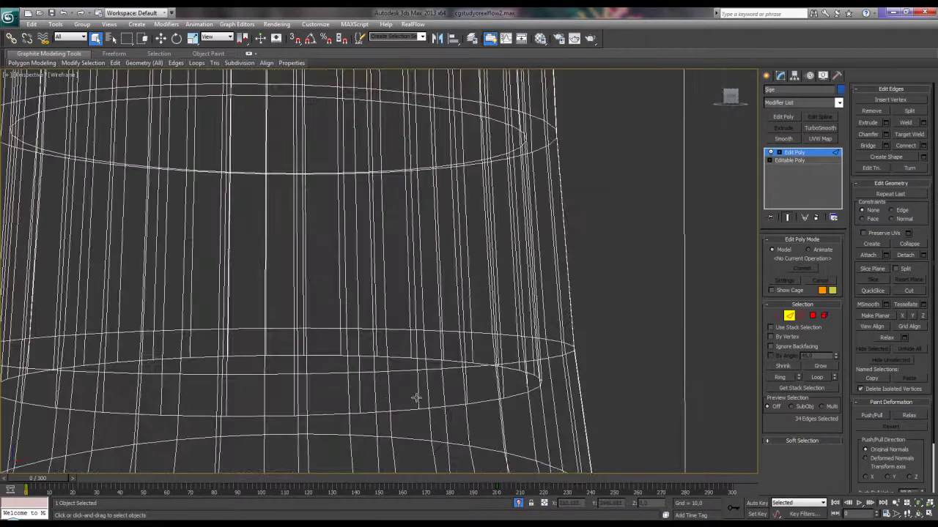
left_click(641, 297)
scroll(513, 271, "down", 5)
mouse_move(408, 239)
middle_mouse_down("alt")
mouse_move(414, 326)
mouse_move(435, 173)
middle_mouse_up("alt")
key("F3")
scroll(445, 219, "up", 3)
middle_click_drag(455, 268, 614, 287, "alt")
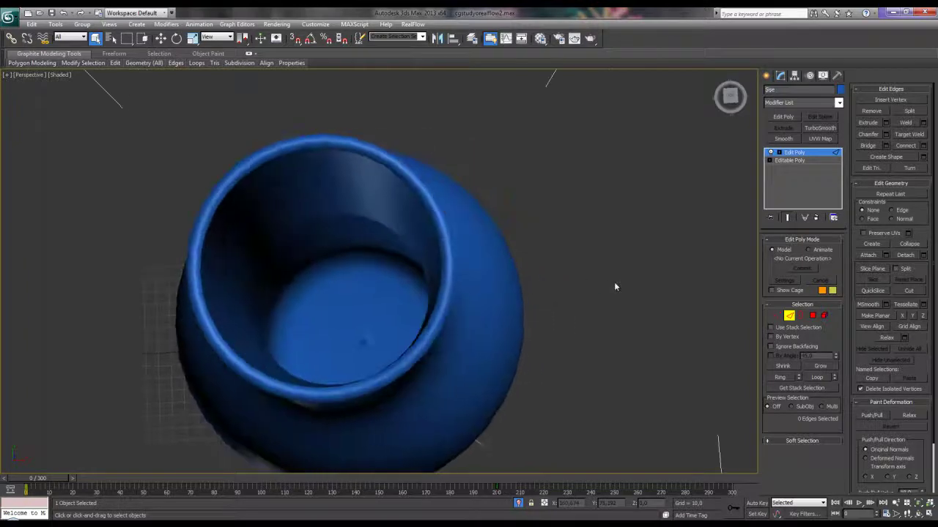
Select the full ring of inner-wall polygons at the bottle's neck.
left_click(813, 315)
left_click(386, 223)
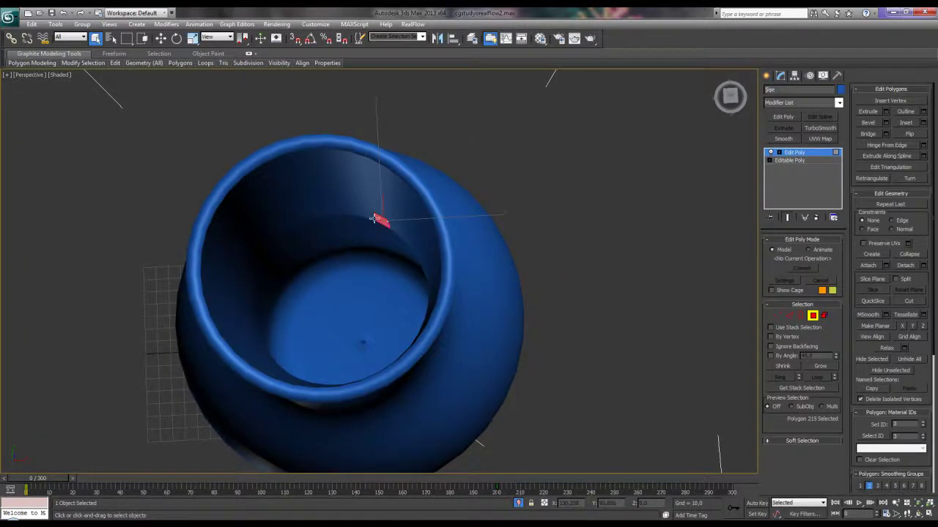
left_click(374, 219, "shift")
middle_click_drag(412, 274, 375, 266, "alt")
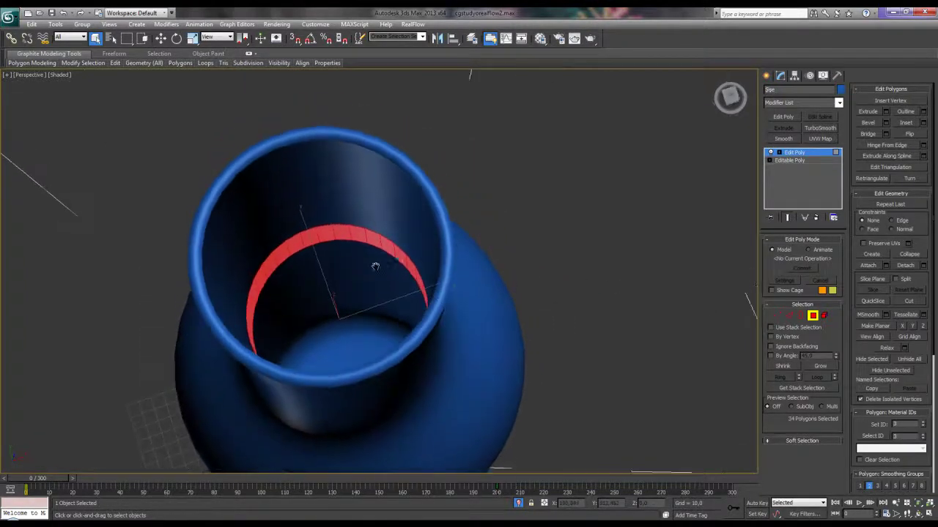
scroll(468, 264, "up", 5)
scroll(423, 244, "down", 5)
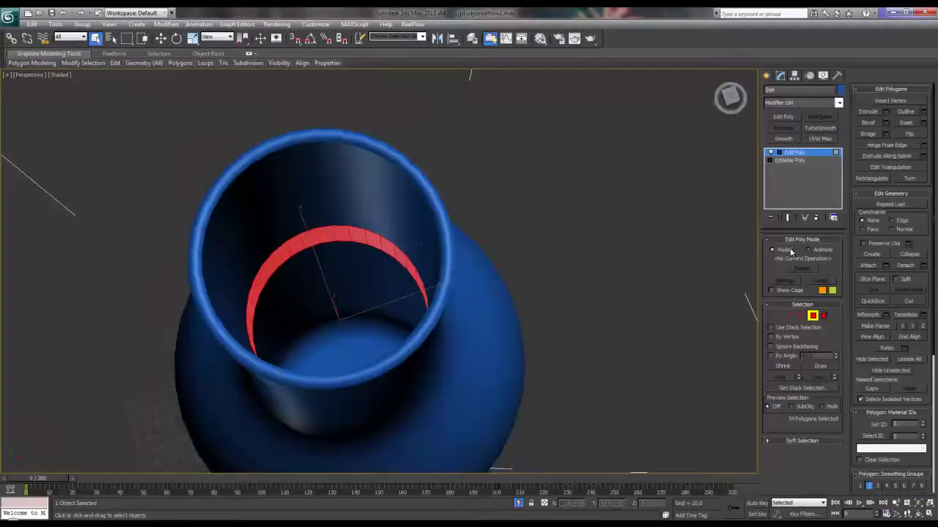
Grow the selection up over the rim and delete the 204 inner-wall and rim polygons.
left_click(822, 366)
left_click(822, 366)
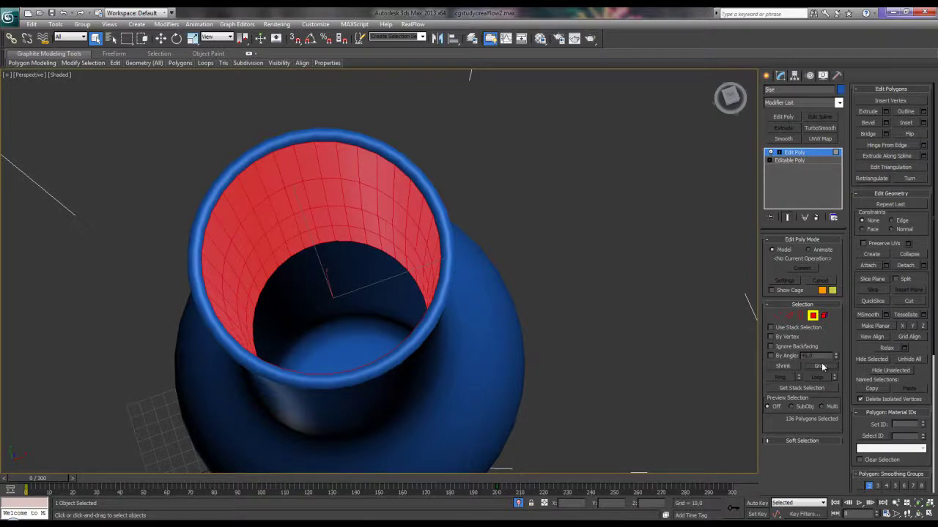
left_click(822, 366)
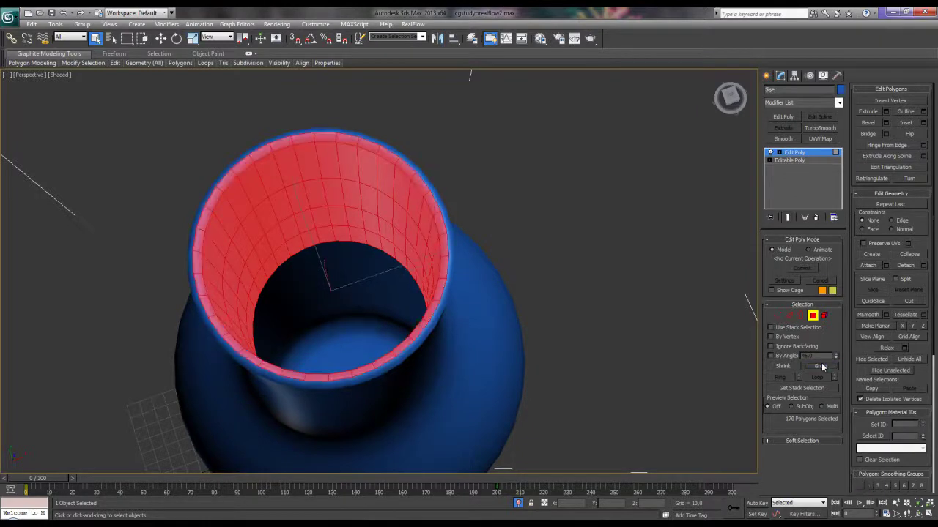
left_click(822, 363)
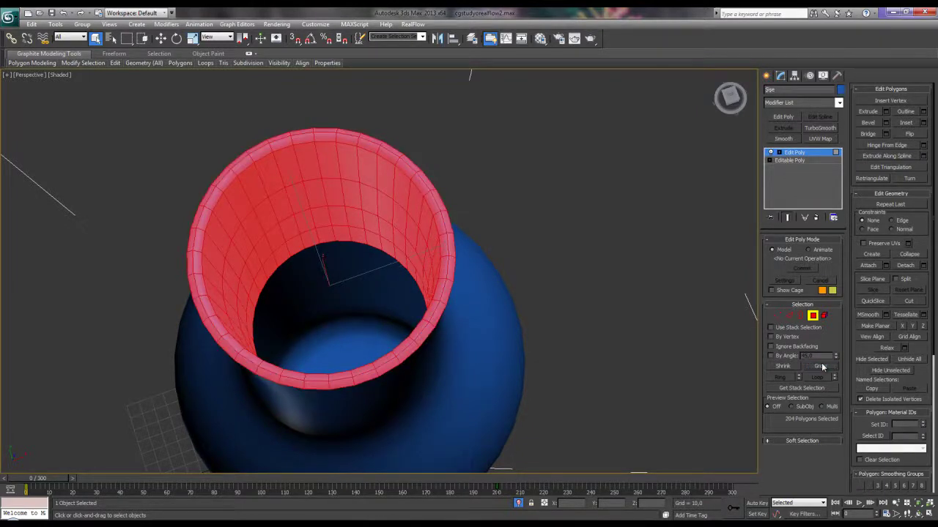
key("ctrl+d")
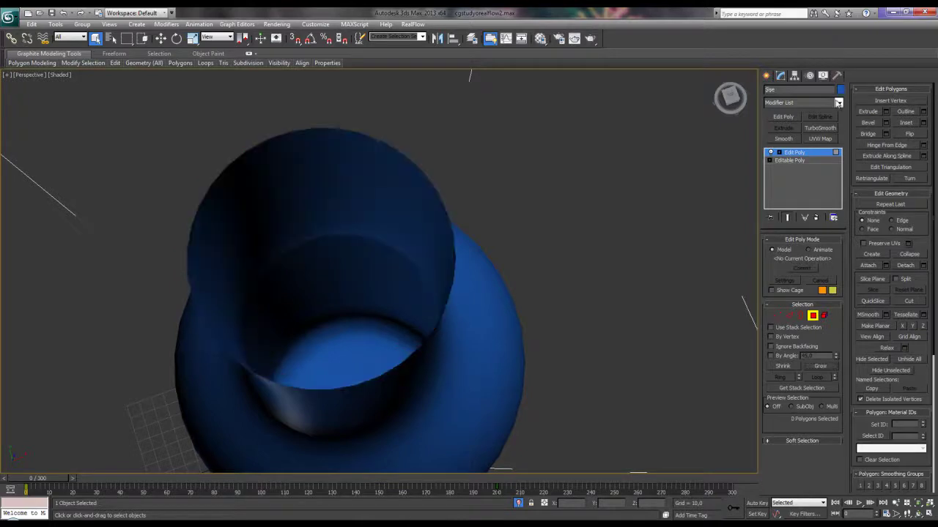
Add Shell and TurboSmooth modifiers to the bottle.
left_click(838, 102)
scroll(799, 242, "down", 5)
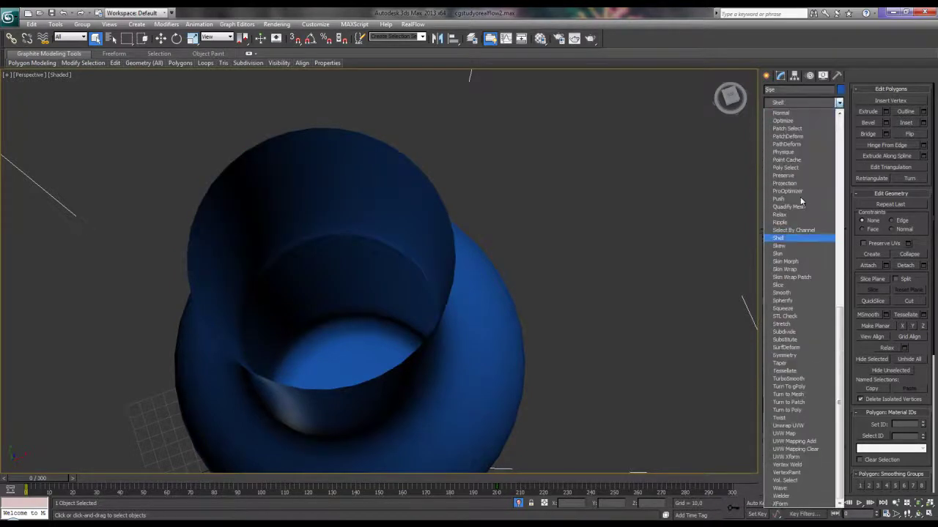
left_click(787, 239)
mouse_move(533, 247)
middle_mouse_down("alt")
mouse_move(628, 240)
mouse_move(604, 218)
middle_mouse_up("alt")
left_click(820, 128)
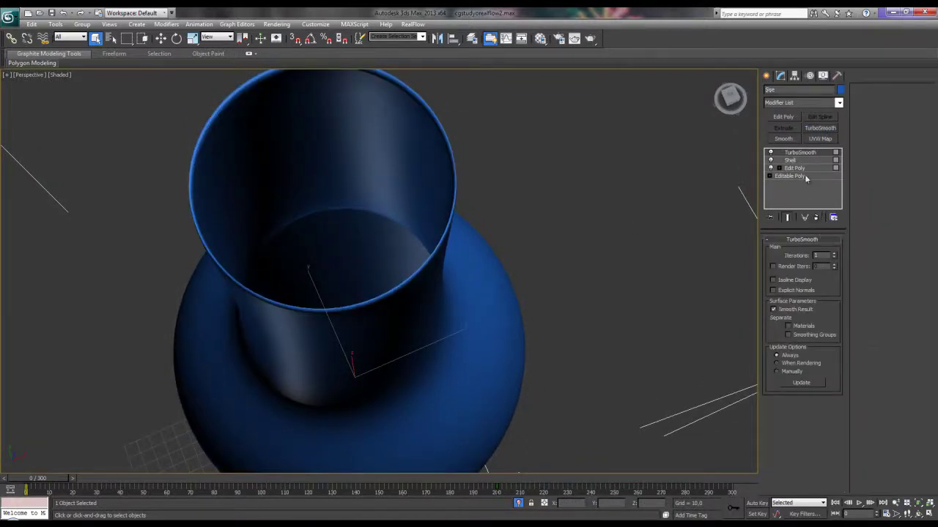
left_click(790, 159)
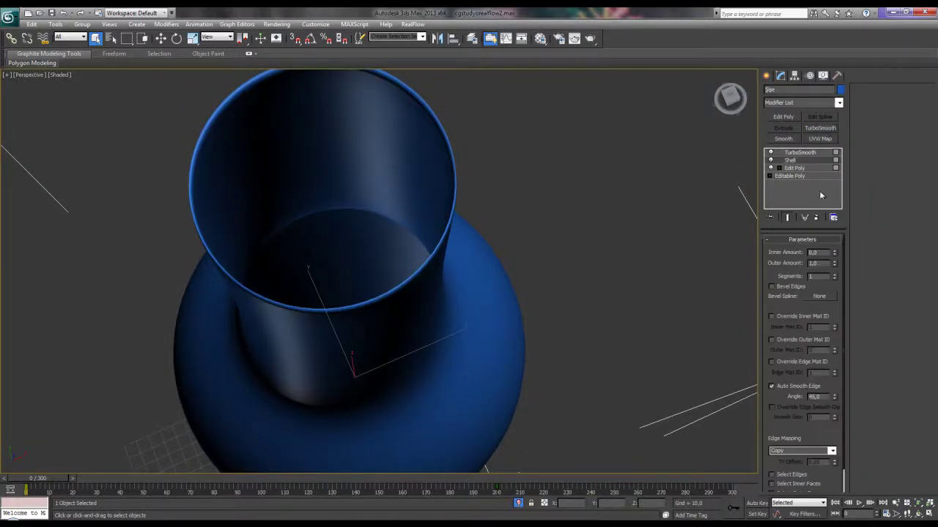
Set Shell to 2 segments with outer amount 2.0, and add Edit Poly on top.
left_click(836, 275)
middle_click_drag(620, 217, 625, 267)
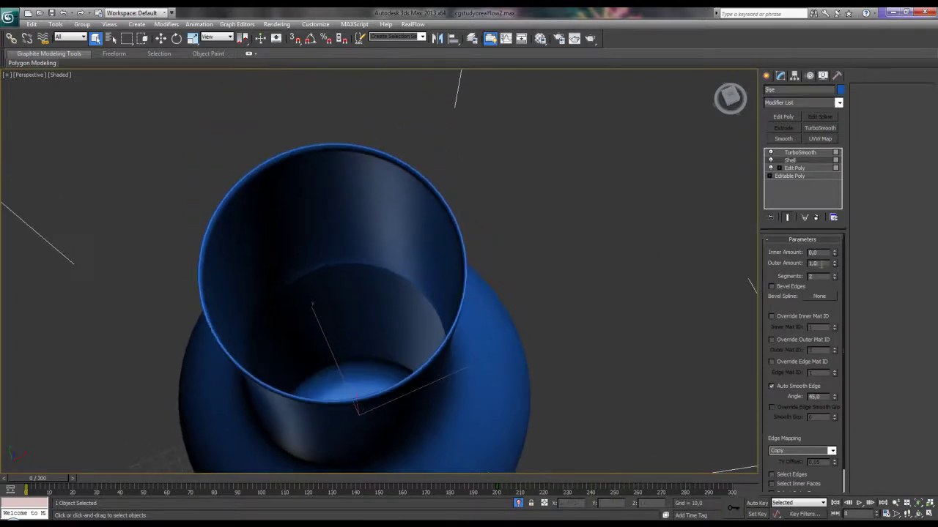
type("2")
key("Return")
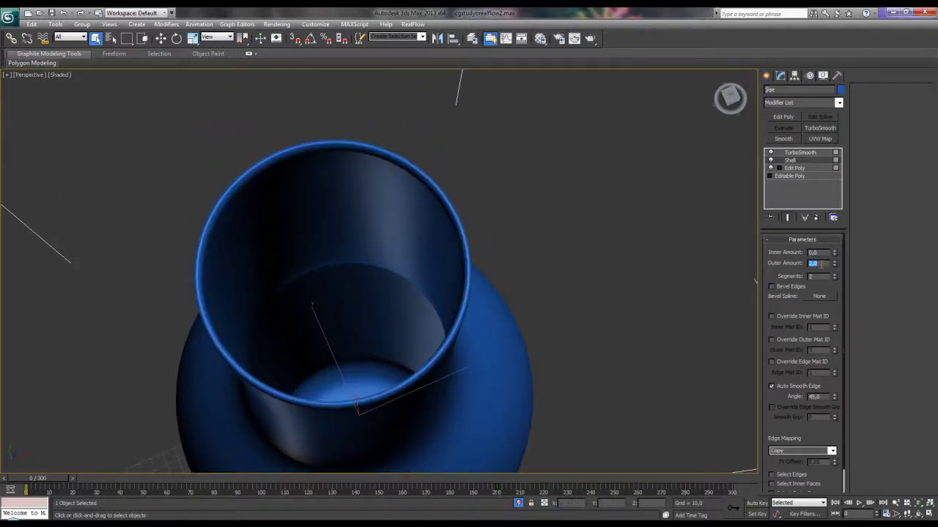
left_click(796, 153)
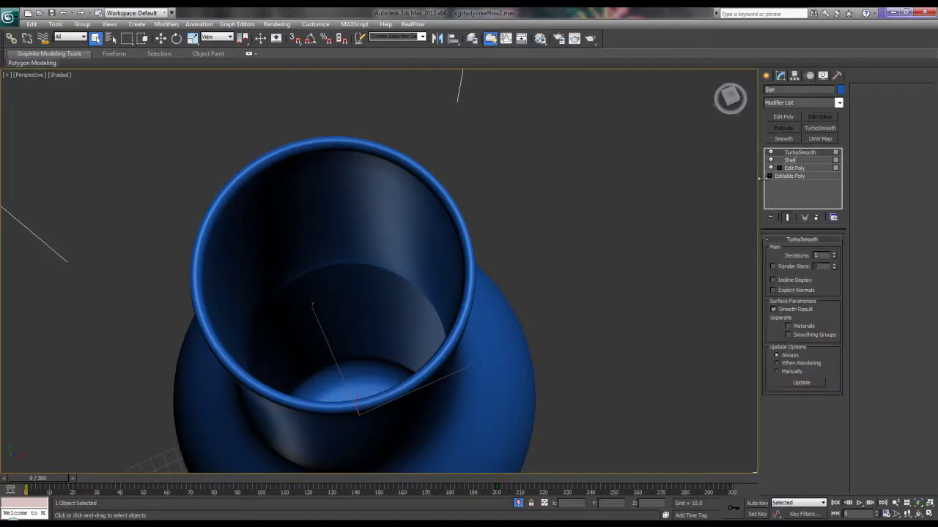
middle_click_drag(546, 231, 569, 220)
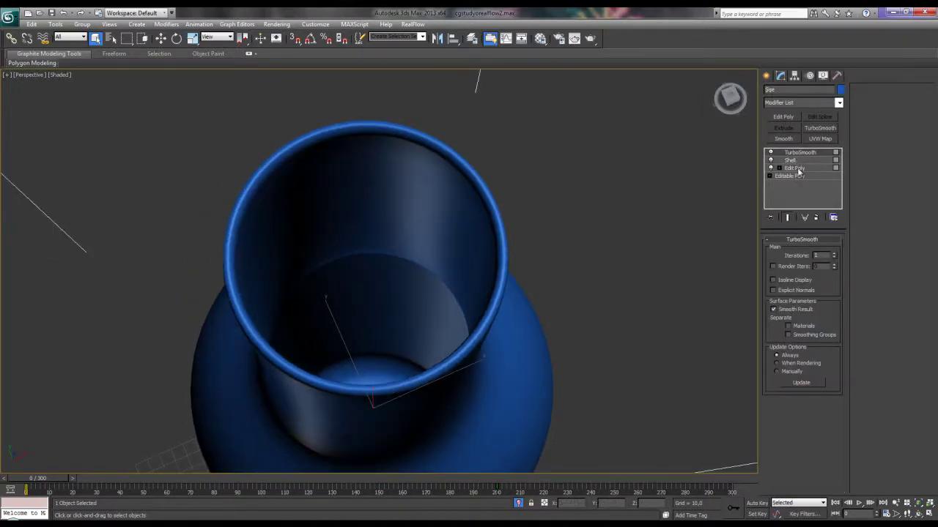
left_click(783, 116)
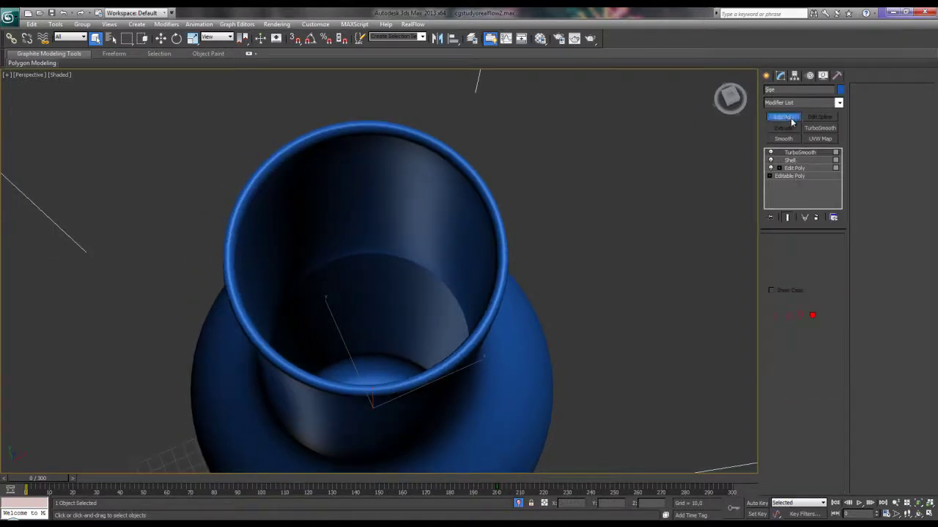
Select the object's polygons and view it from the front in wireframe.
left_click(812, 316)
key("t")
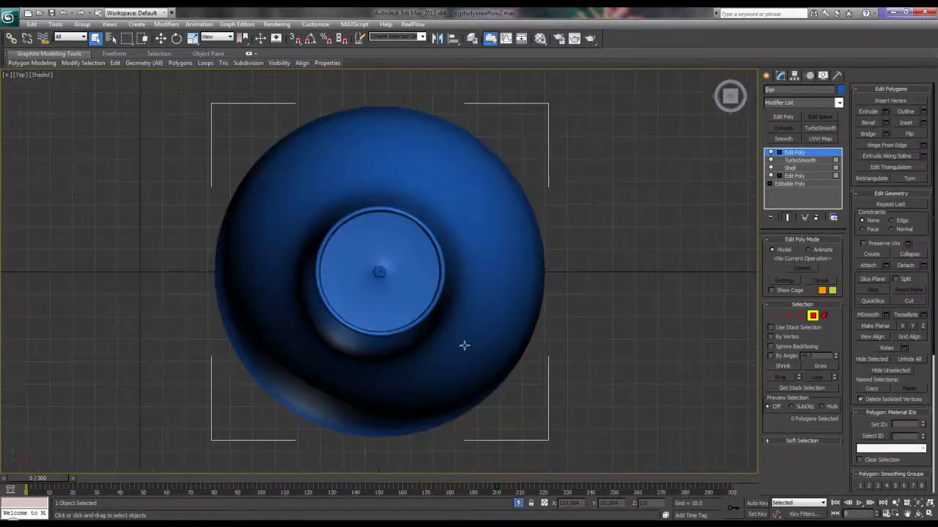
scroll(441, 278, "up", 5)
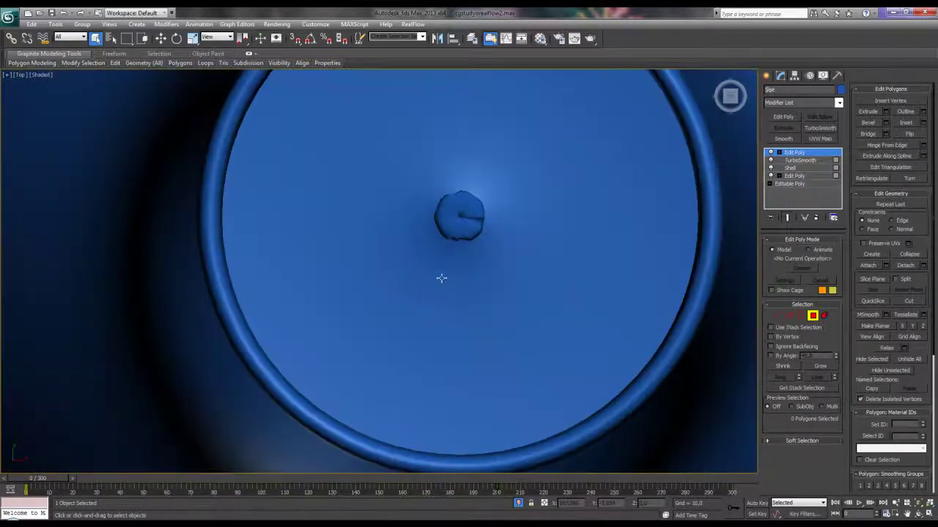
left_click(450, 208)
scroll(461, 234, "down", 3)
key("f")
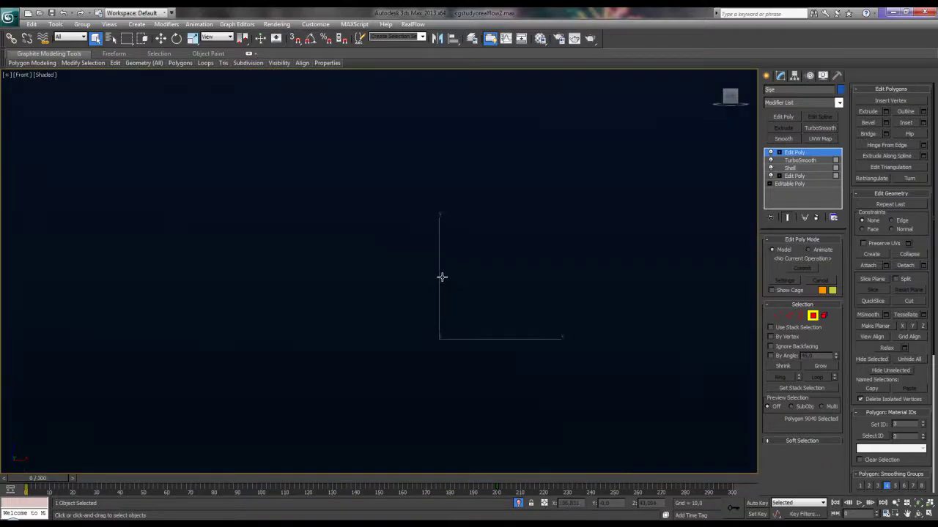
key("F3")
scroll(442, 277, "down", 3)
scroll(444, 263, "down", 3)
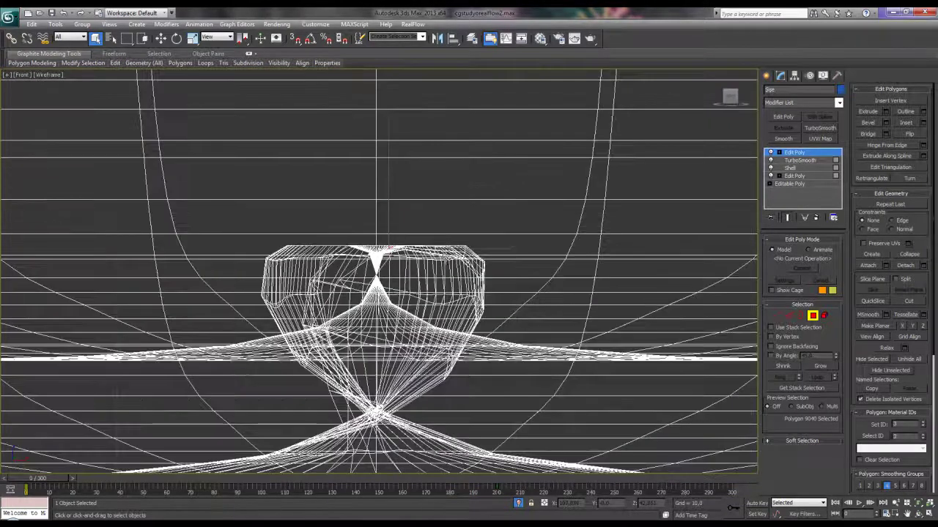
scroll(379, 268, "down", 3)
Delete Edit Poly and TurboSmooth, and set Shell outer amount 0, inner 1.38.
left_click(817, 219)
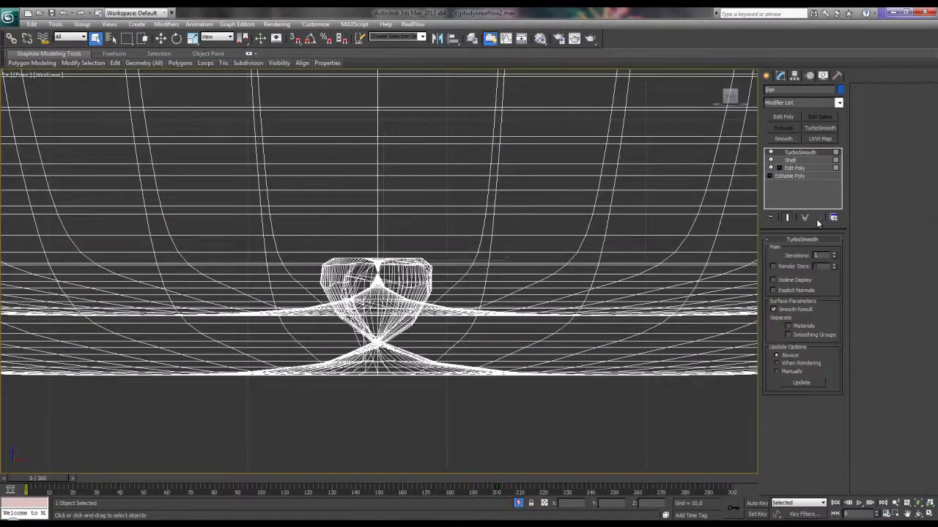
left_click(818, 219)
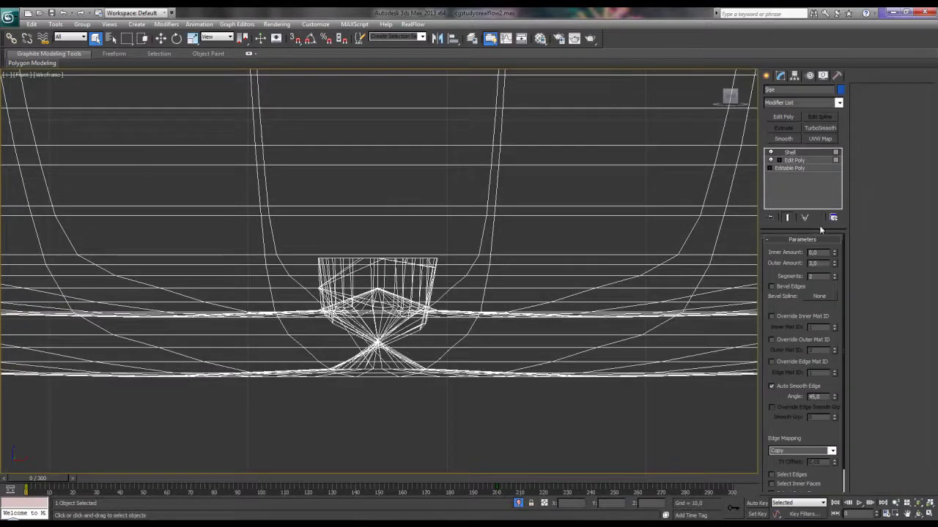
left_click_drag(834, 263, 845, 404)
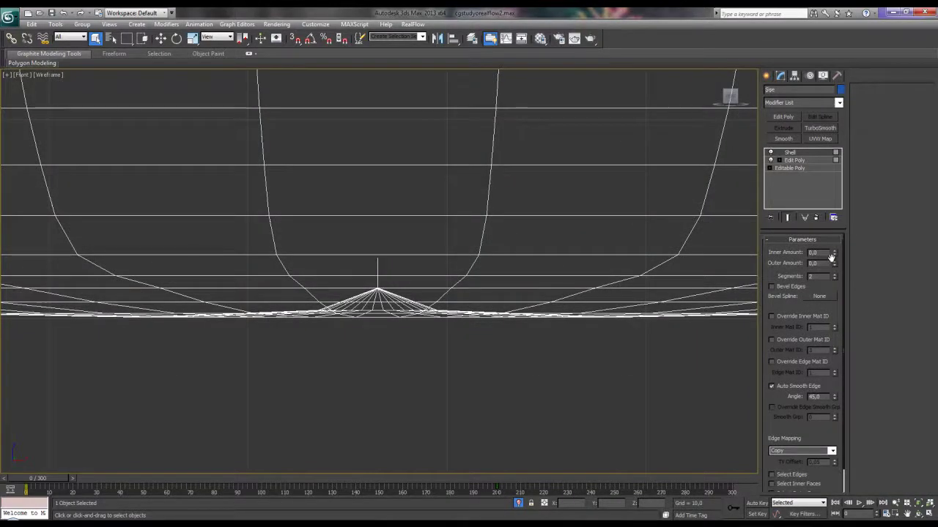
mouse_move(833, 257)
left_mouse_down()
mouse_move(847, 66)
mouse_move(845, 261)
left_mouse_up()
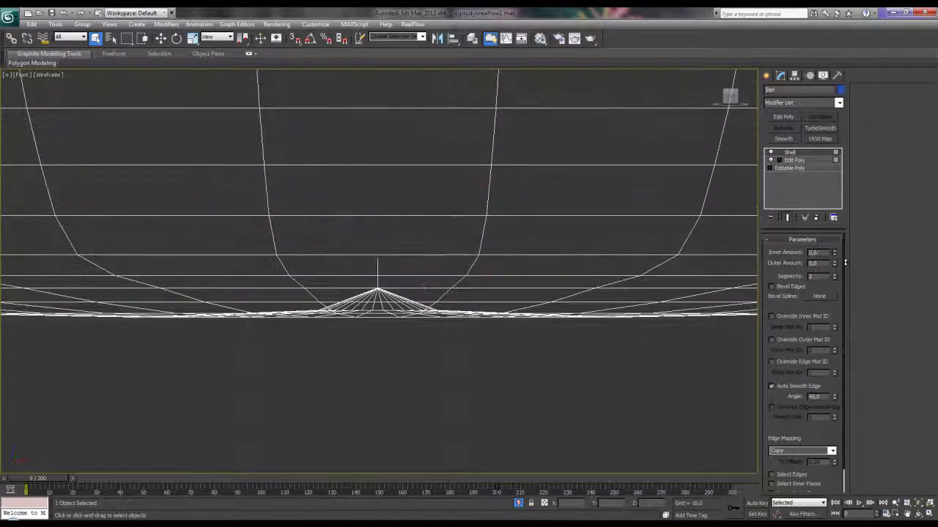
Delete the Shell and the remaining Edit Poly modifiers.
left_click(816, 218)
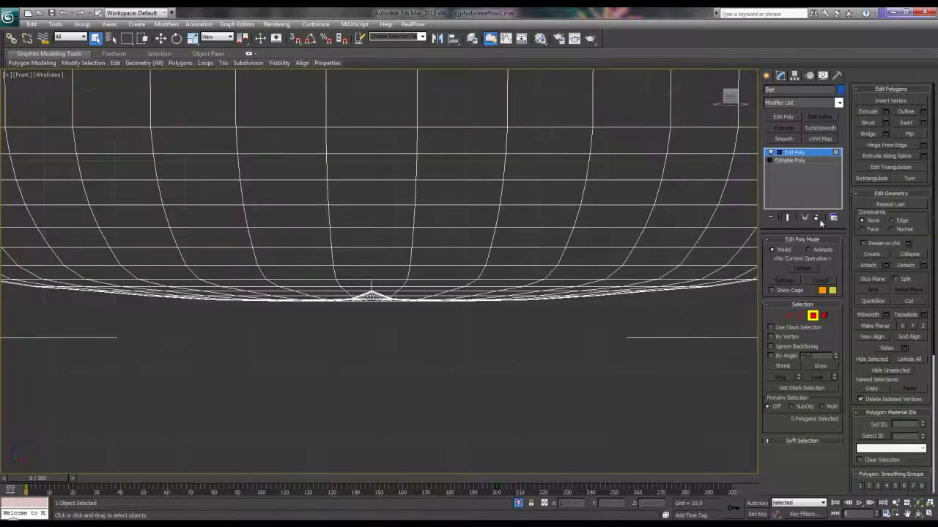
left_click(817, 219)
scroll(487, 294, "down", 5)
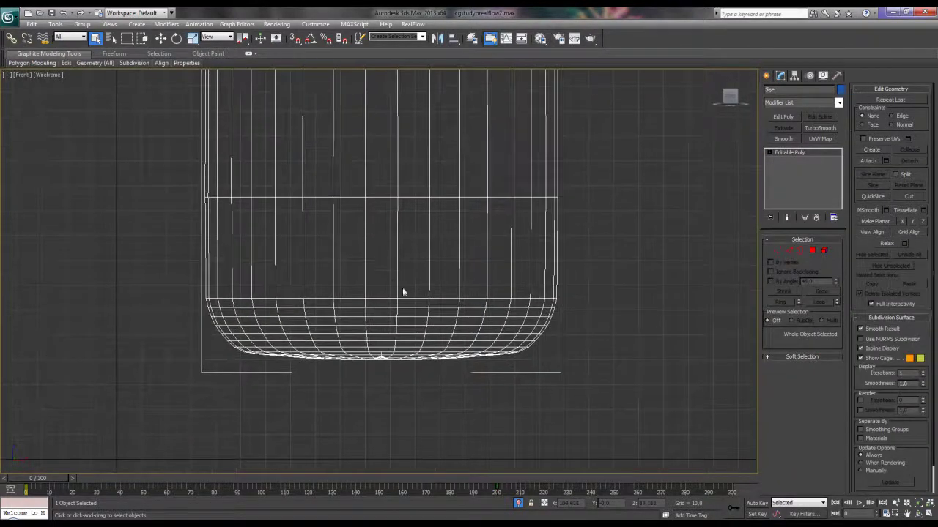
In polygon mode, select the polygon band loop near the base, then deselect it.
scroll(418, 249, "up", 3)
scroll(538, 275, "up", 3)
scroll(637, 339, "up", 2)
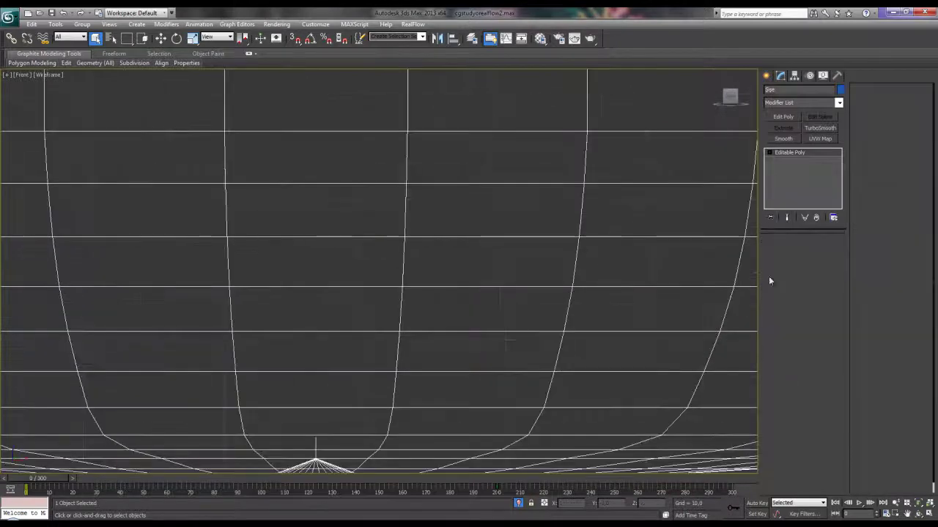
key("4")
scroll(506, 257, "down", 2)
scroll(232, 352, "up", 3)
scroll(265, 286, "down", 1)
left_click(317, 302)
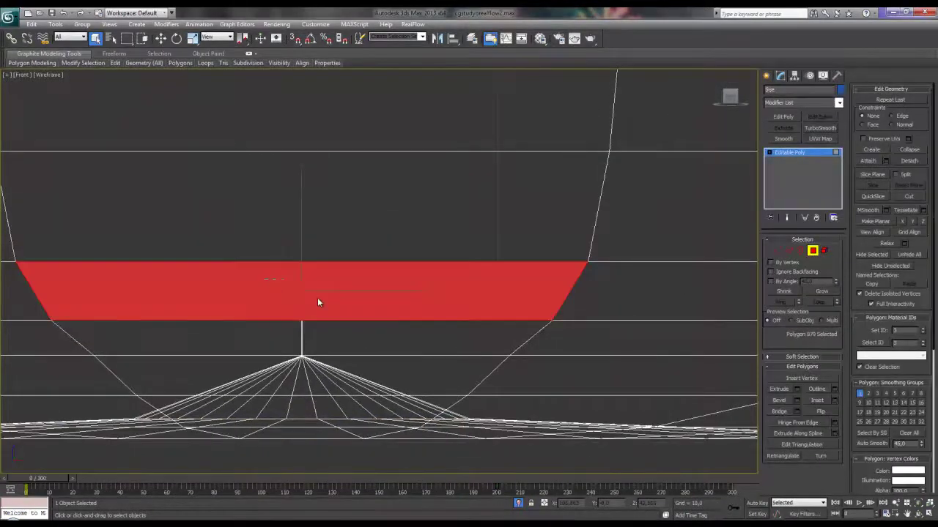
left_click(440, 301, "shift")
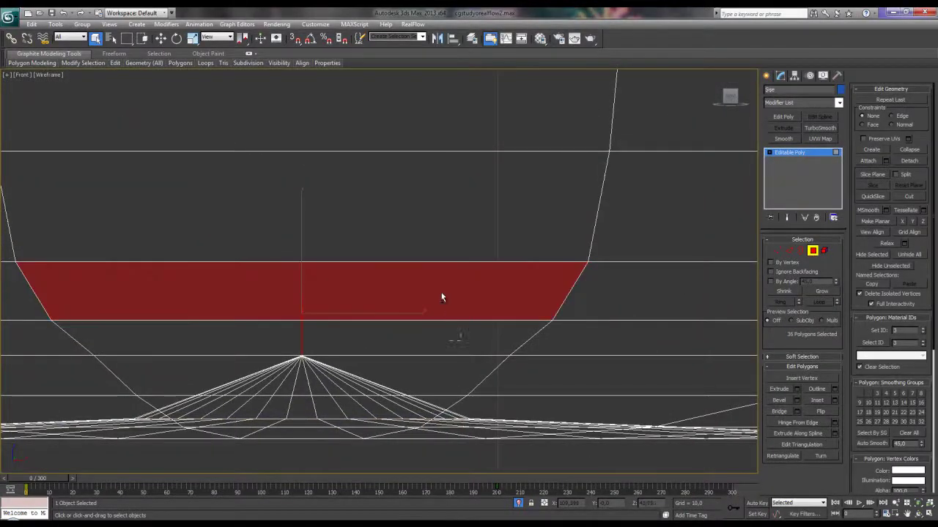
left_click(426, 254)
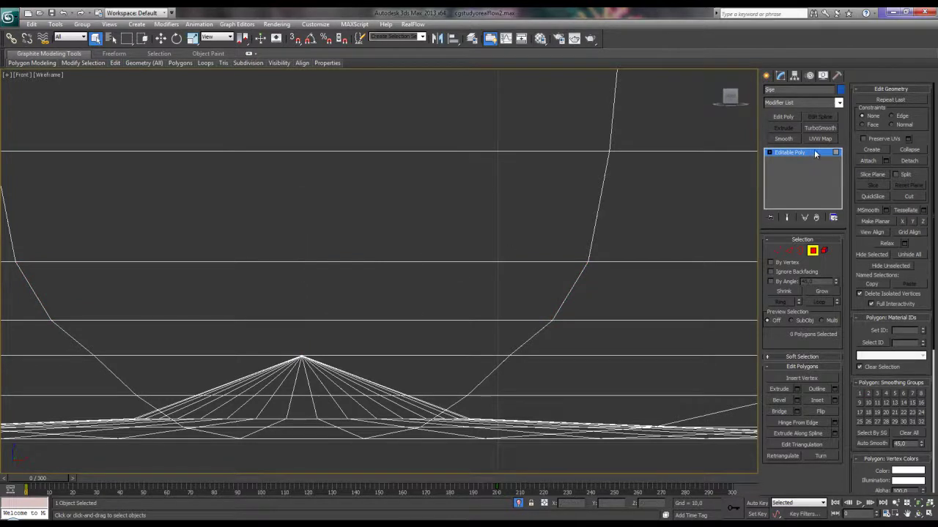
Add a Shell modifier with outer amount about 1.3 and inner amount 2.65.
left_click(813, 153)
left_click(838, 103)
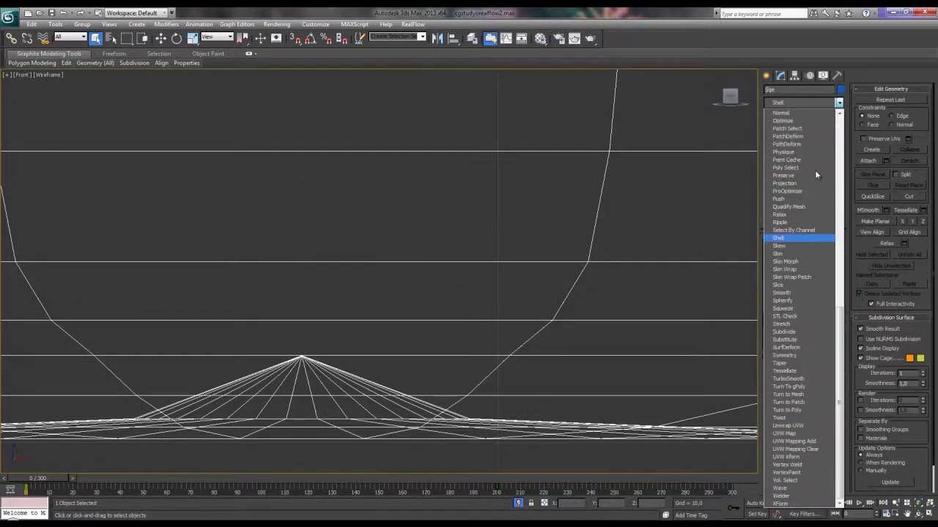
left_click(800, 239)
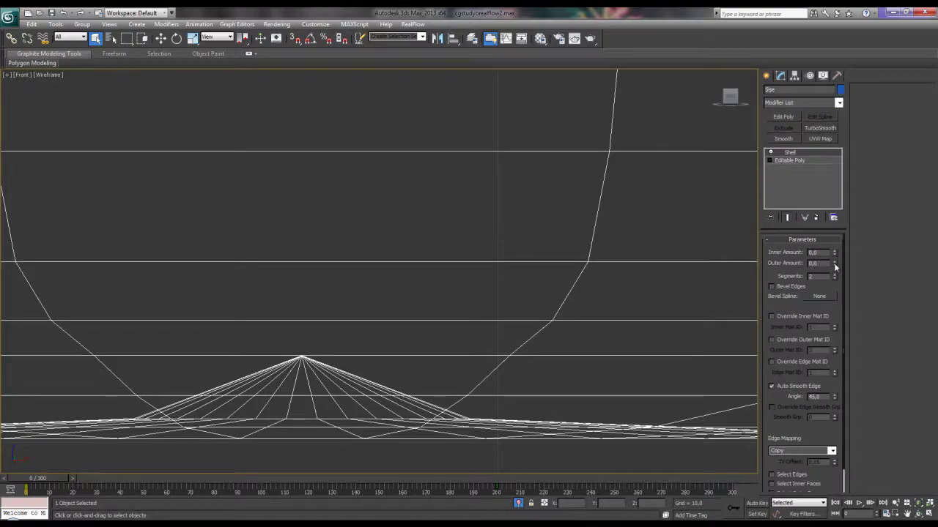
mouse_move(834, 263)
left_mouse_down()
mouse_move(833, 246)
mouse_move(826, 308)
left_mouse_up()
mouse_move(834, 254)
left_mouse_down()
mouse_move(830, 106)
mouse_move(796, 125)
left_mouse_up()
Add an Edit Poly modifier above the shell in Polygon mode, then clear the trial band selections.
left_click(794, 117)
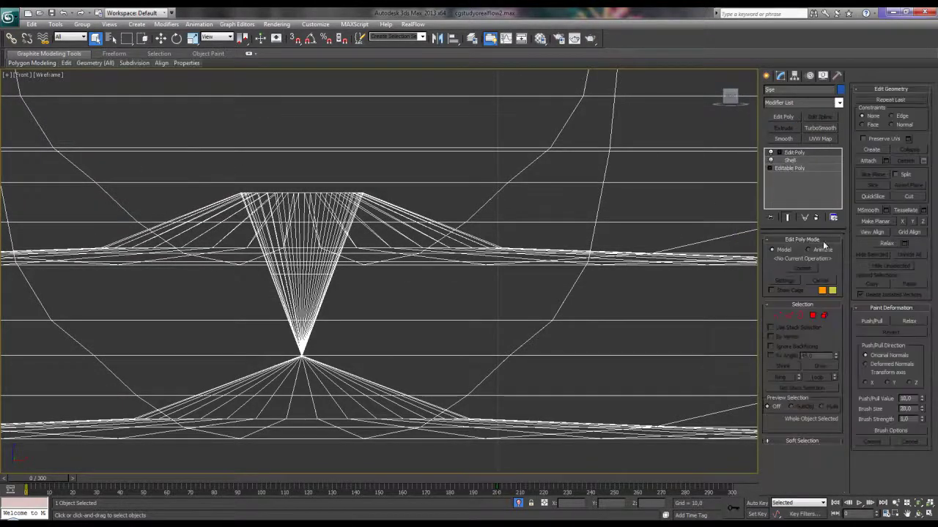
left_click(812, 316)
scroll(383, 293, "up", 3)
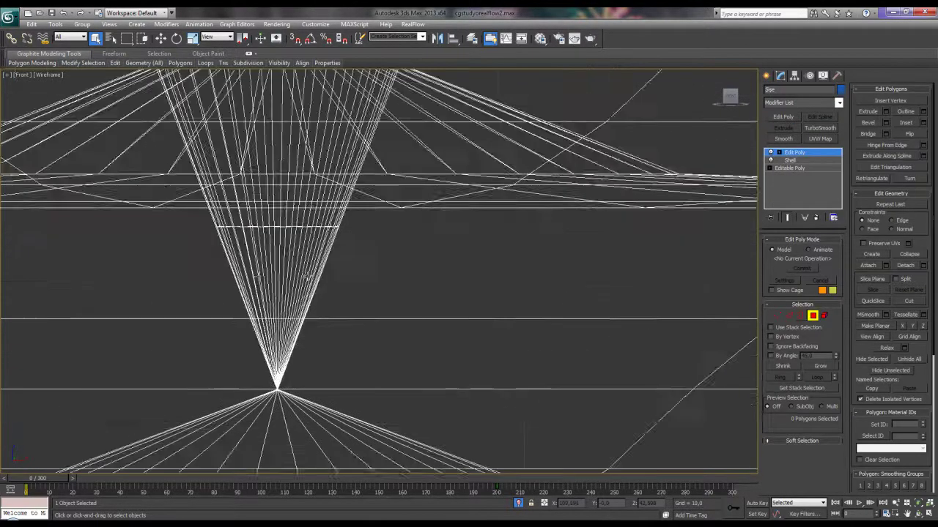
left_click_drag(203, 282, 342, 283)
scroll(359, 281, "down", 2)
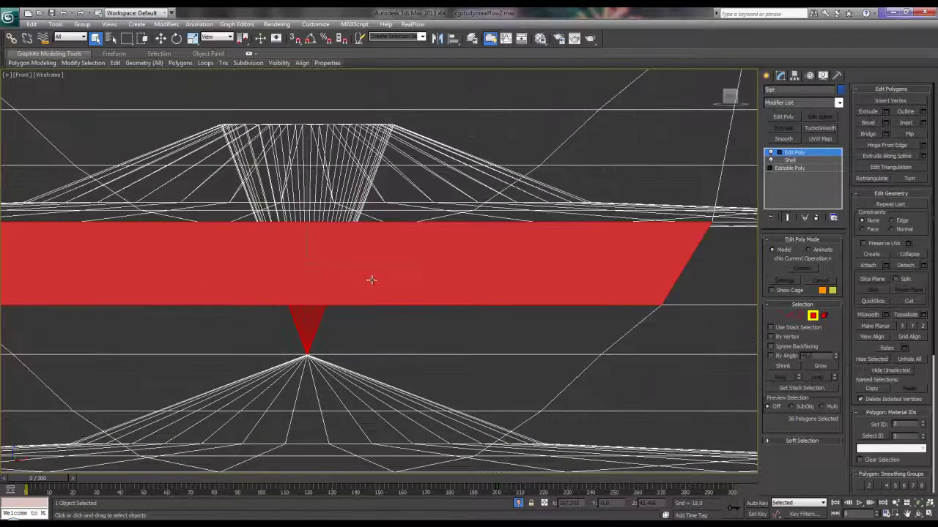
left_click(493, 249, "alt")
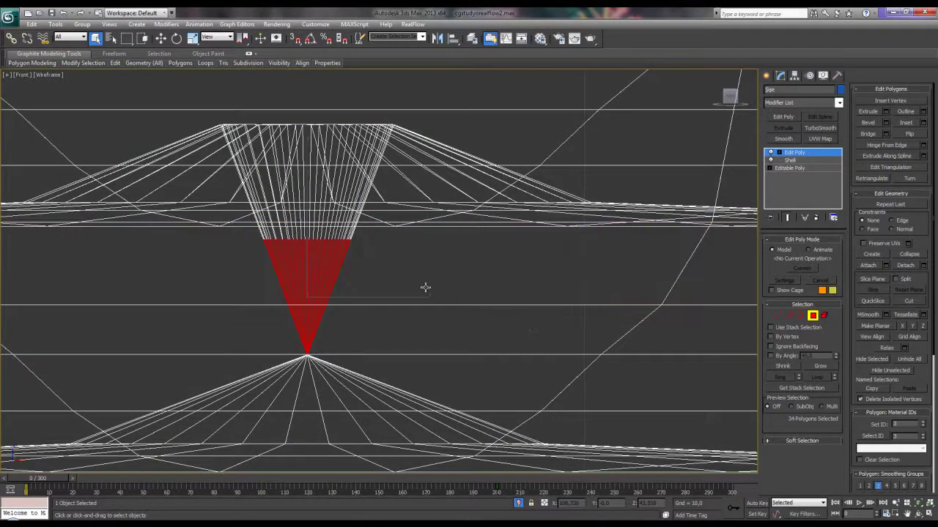
key("Delete")
scroll(264, 241, "up", 2)
left_click(321, 284)
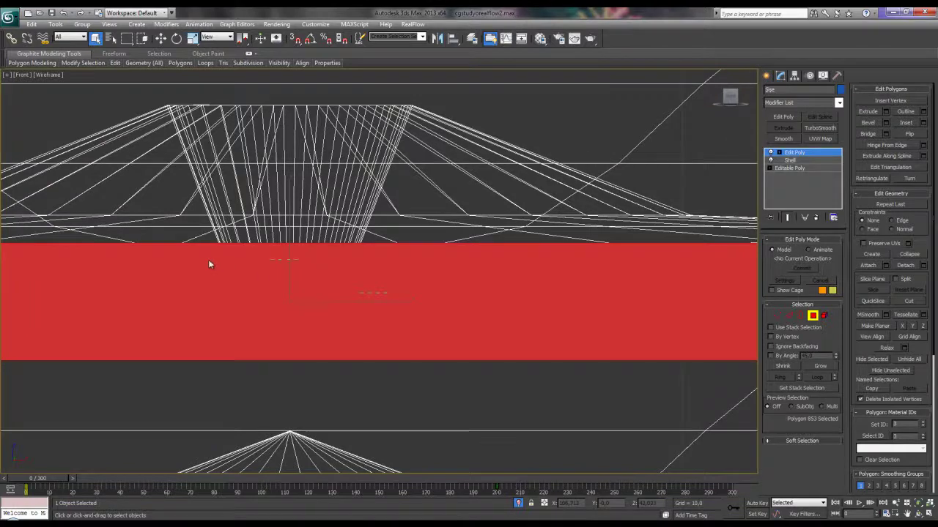
key("ctrl+z")
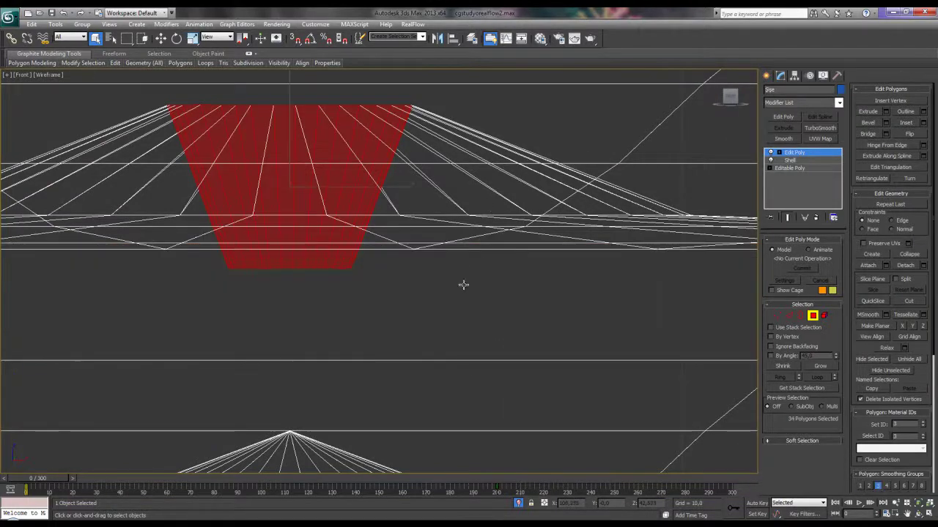
left_click(432, 287)
scroll(418, 282, "down", 4)
scroll(405, 253, "up", 2)
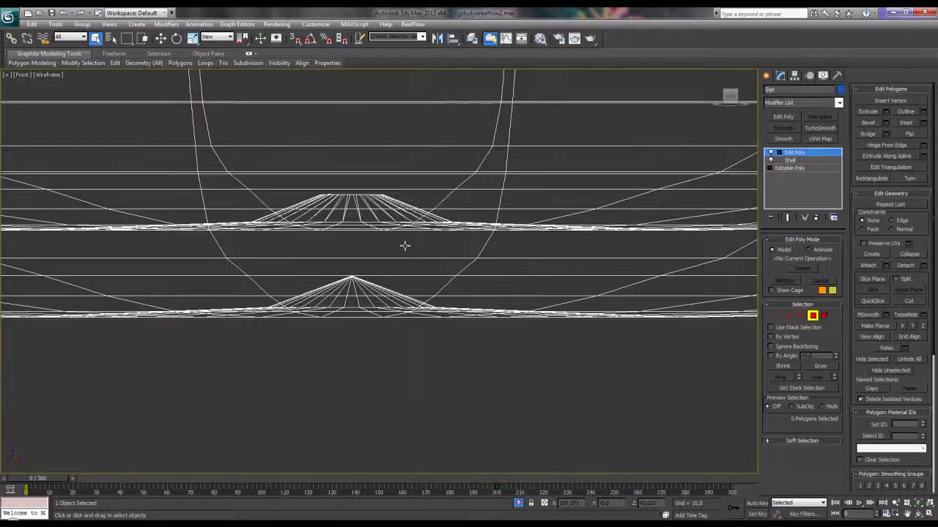
In a shaded Perspective view, select the inner floor's centre polygon and grow it once.
key("p")
key("z")
middle_click_drag(373, 261, 378, 219, "alt")
key("F3")
mouse_move(386, 341)
middle_mouse_down("alt")
mouse_move(373, 334)
mouse_move(376, 324)
mouse_move(376, 333)
middle_mouse_up("alt")
scroll(376, 333, "up", 3)
scroll(379, 301, "up", 2)
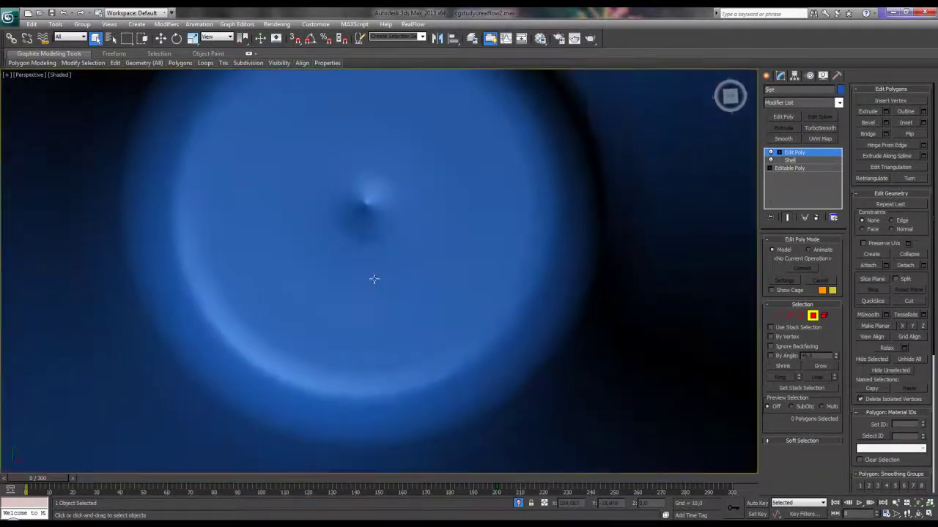
left_click(368, 210)
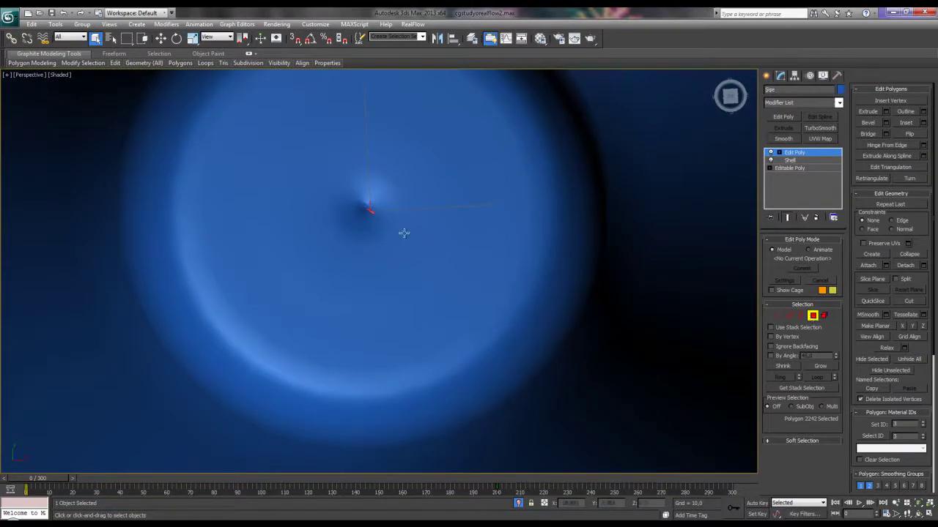
key("ctrl+Page_Up")
After trying a border selection, reselect the central cap polygon and grow it three rings.
scroll(381, 229, "down", 2)
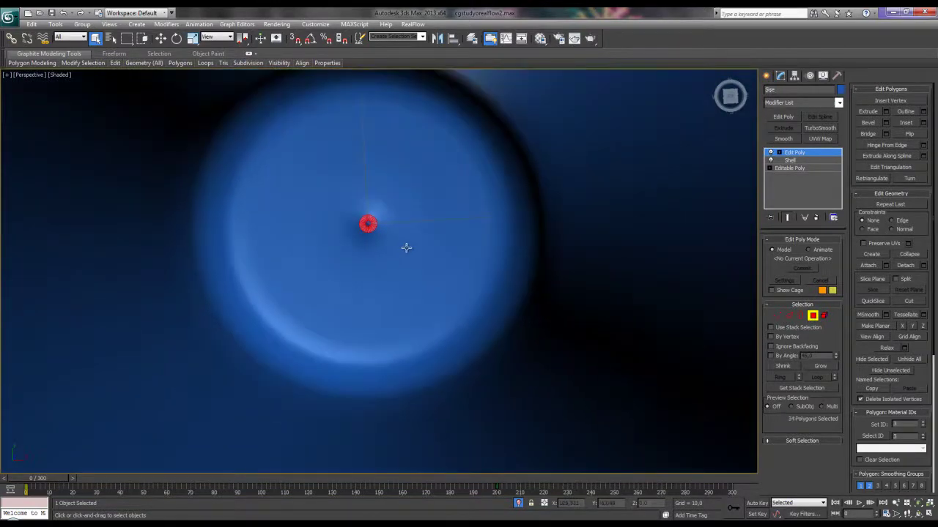
scroll(400, 231, "up", 2)
mouse_move(388, 288)
middle_mouse_down("alt")
mouse_move(419, 249)
mouse_move(503, 193)
mouse_move(466, 224)
mouse_move(475, 249)
mouse_move(476, 230)
mouse_move(447, 239)
mouse_move(624, 298)
middle_mouse_up("alt")
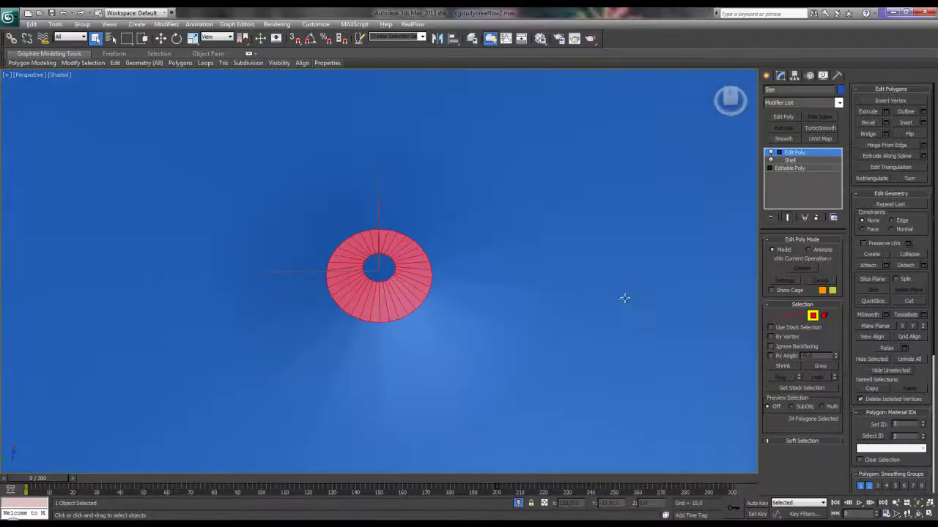
left_click(800, 315, "ctrl")
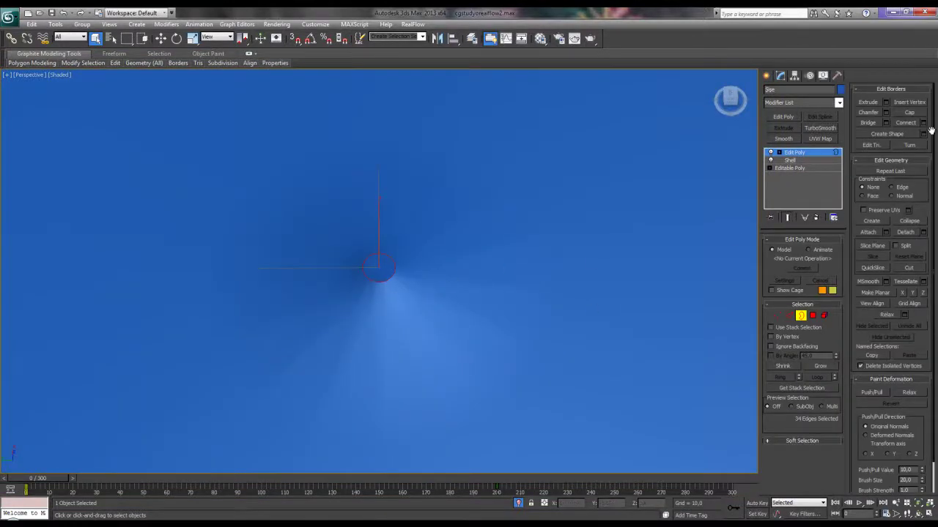
left_click(395, 267)
left_click(812, 315)
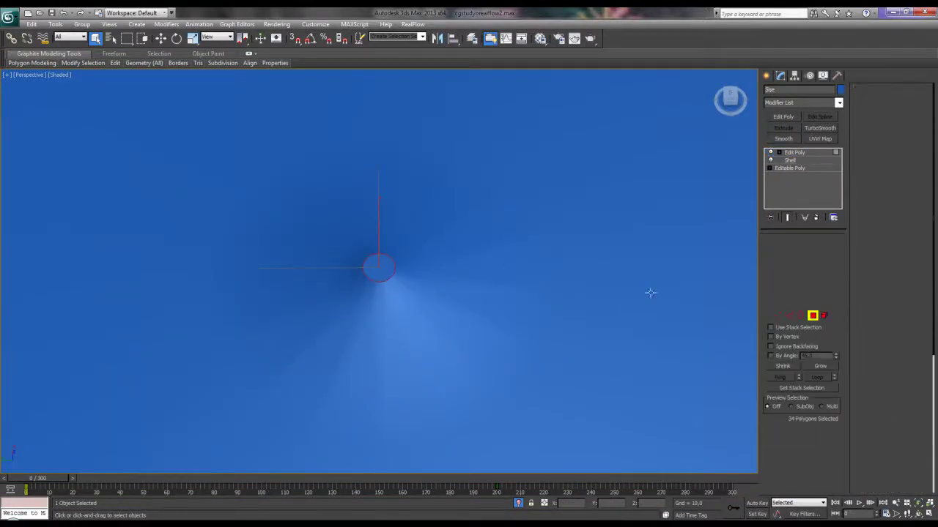
left_click(382, 270)
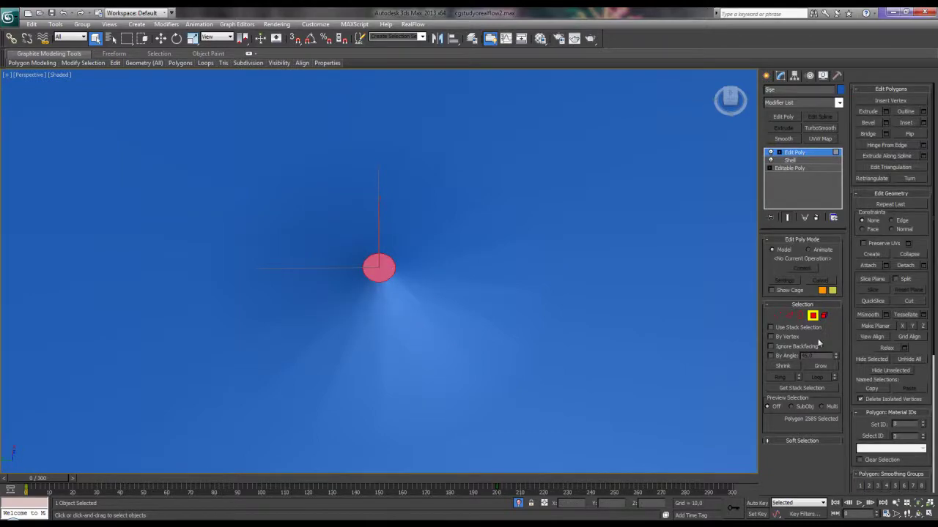
left_click(820, 366)
left_click(820, 365)
left_click(820, 366)
left_click(820, 366)
scroll(540, 278, "up", 2)
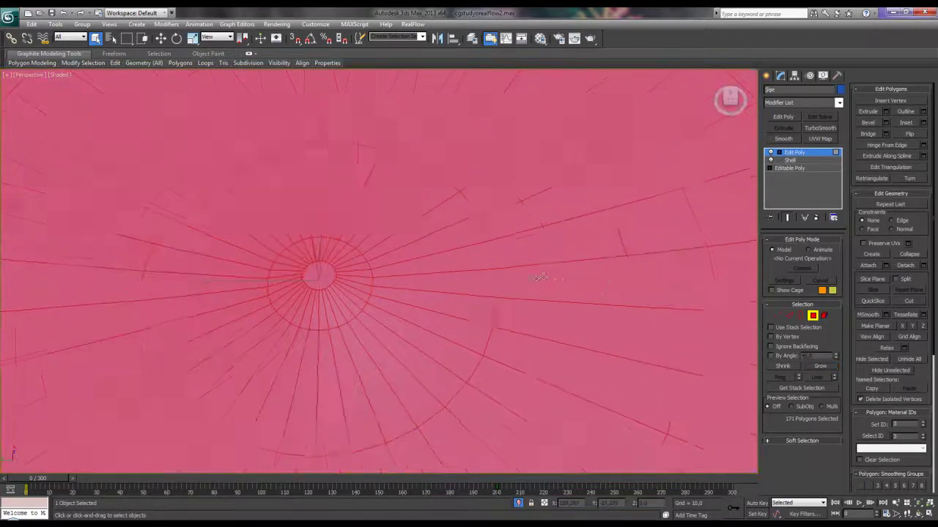
scroll(539, 278, "down", 3)
mouse_move(551, 266)
middle_mouse_down("alt")
mouse_move(550, 285)
mouse_move(630, 299)
middle_mouse_up("alt")
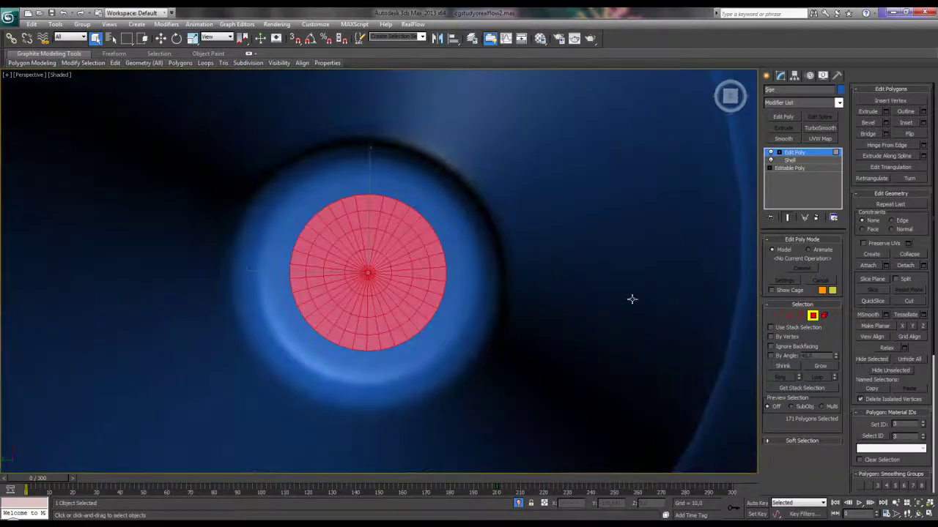
Grow the selection seven more rings across the inner floor and reframe the view.
left_click(820, 366)
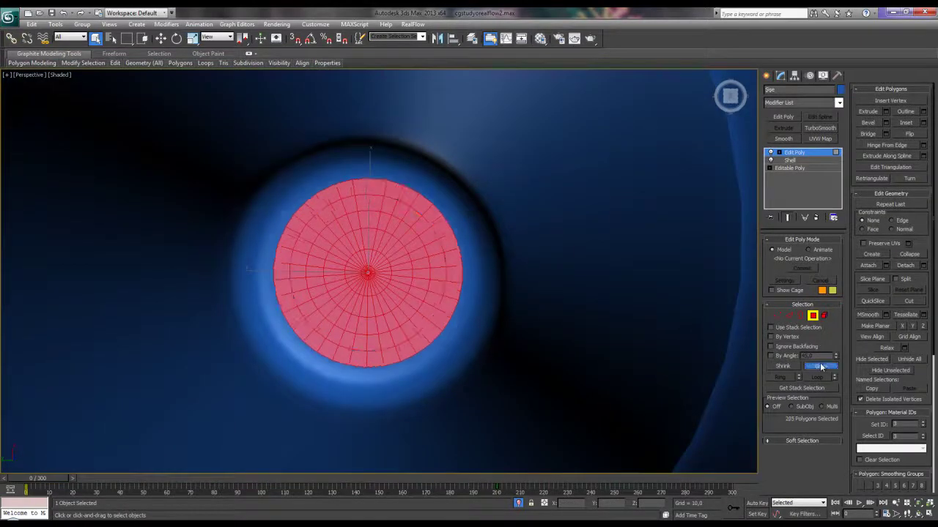
left_click(820, 366)
left_click(820, 366)
left_click(820, 366)
left_click(820, 366)
left_click(819, 366)
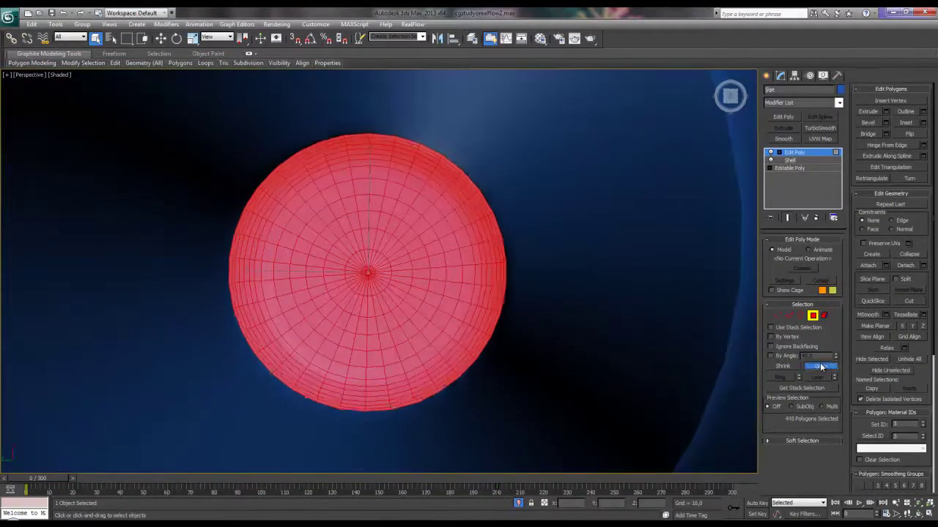
left_click(820, 365)
left_click(820, 366)
scroll(414, 295, "down", 5)
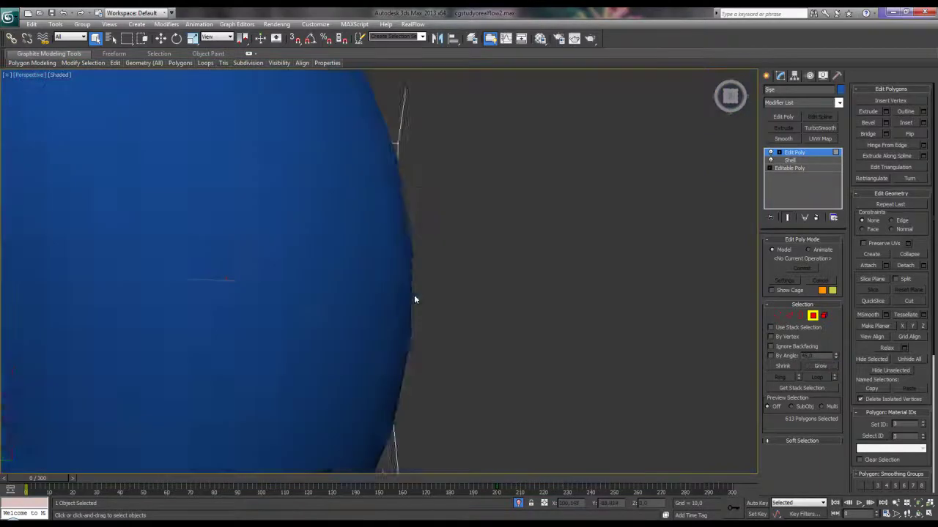
scroll(428, 280, "down", 4)
middle_click_drag(428, 279, 425, 270, "alt")
key("z")
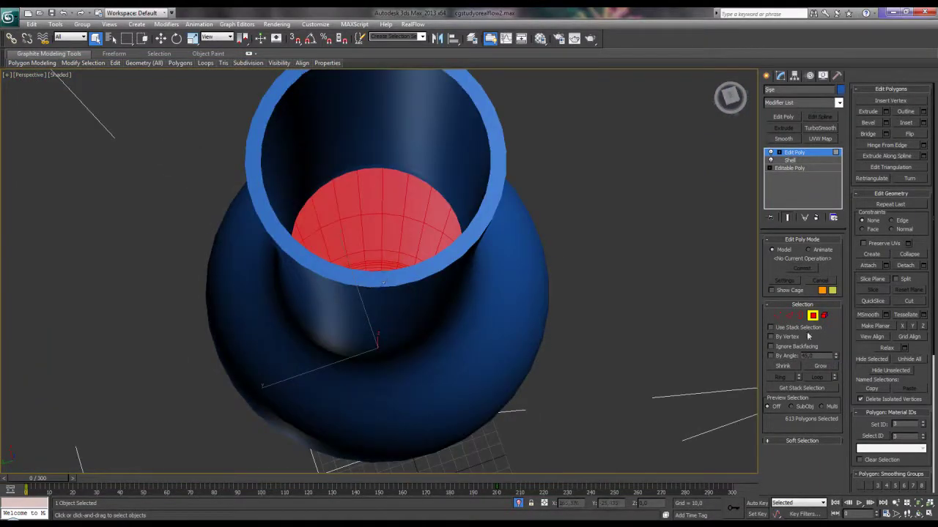
Keep growing the selection up the inner wall to 1033 polygons.
left_click(819, 366)
left_click(820, 366)
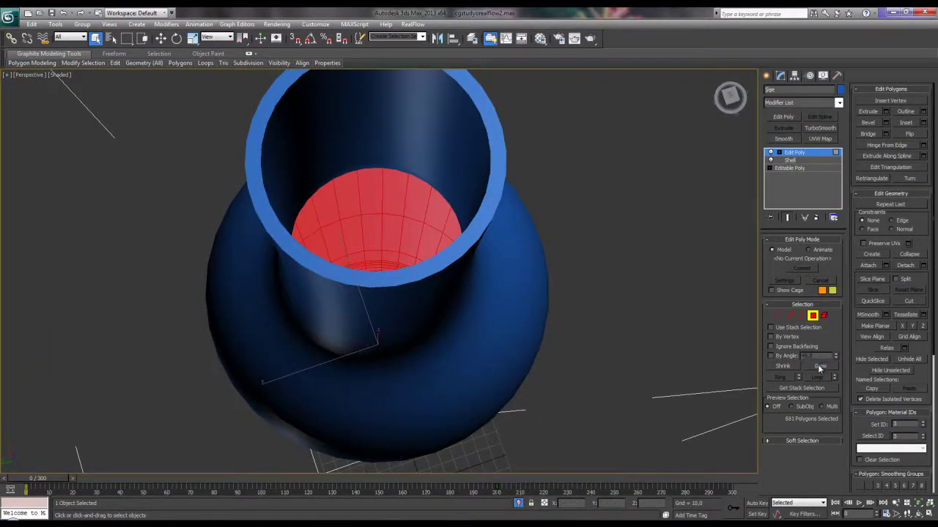
left_click(820, 365)
left_click(819, 366)
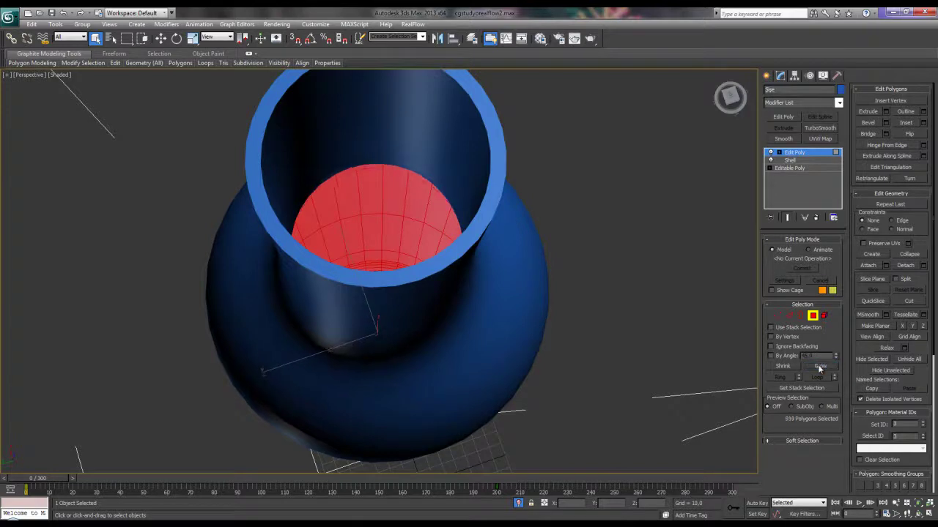
left_click(820, 367)
left_click(820, 366)
left_click(820, 366)
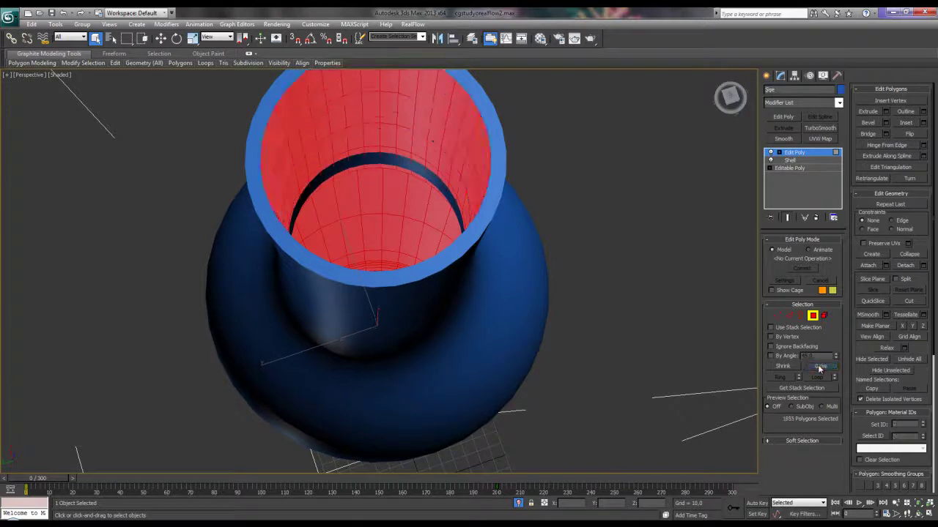
Show edged faces and grow the selection up to the inner rim.
mouse_move(448, 253)
middle_mouse_down("alt")
mouse_move(456, 252)
mouse_move(412, 197)
mouse_move(382, 279)
middle_mouse_up("alt")
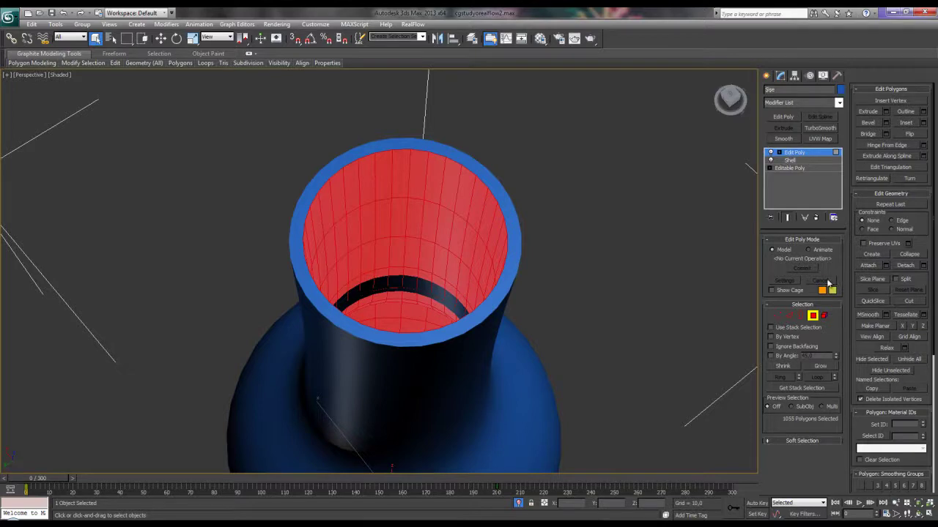
key("F3")
key("F3")
key("F4")
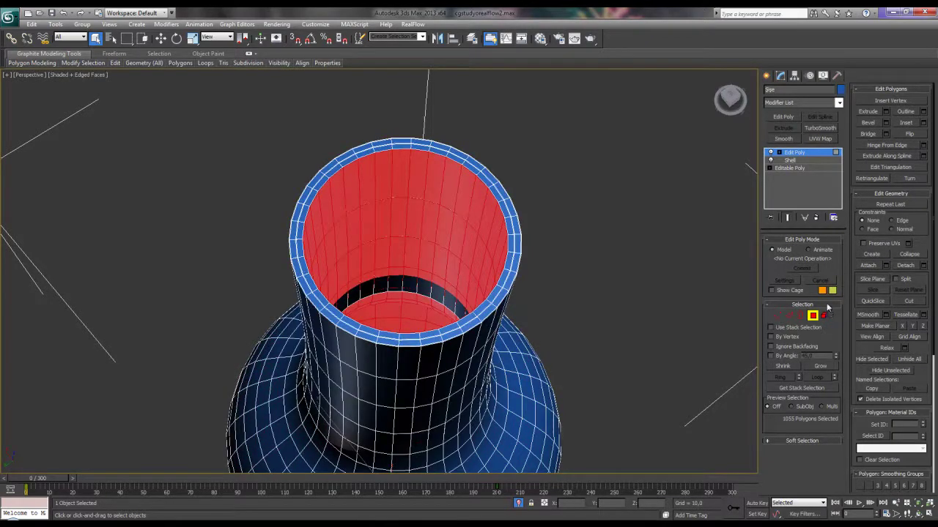
left_click(821, 366)
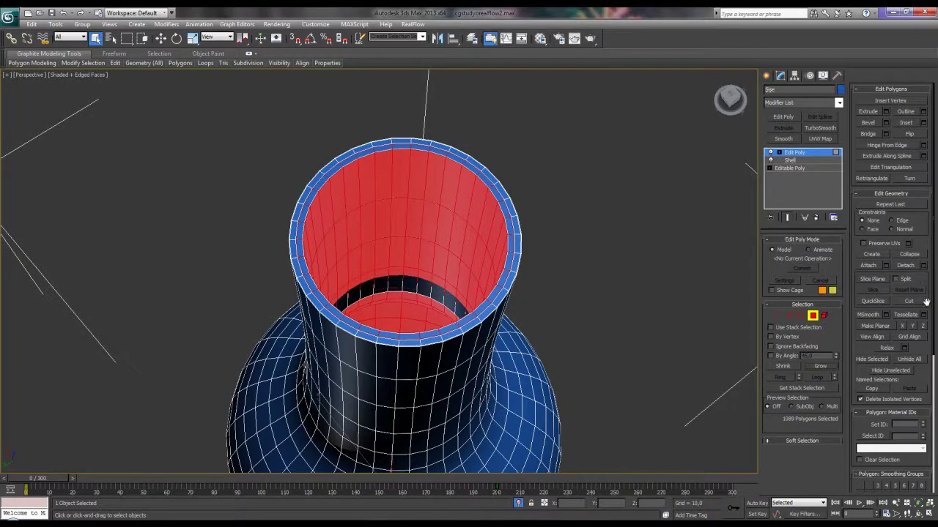
Detach the selected interior polygons as a cloned object named 'Su'.
left_click(907, 266)
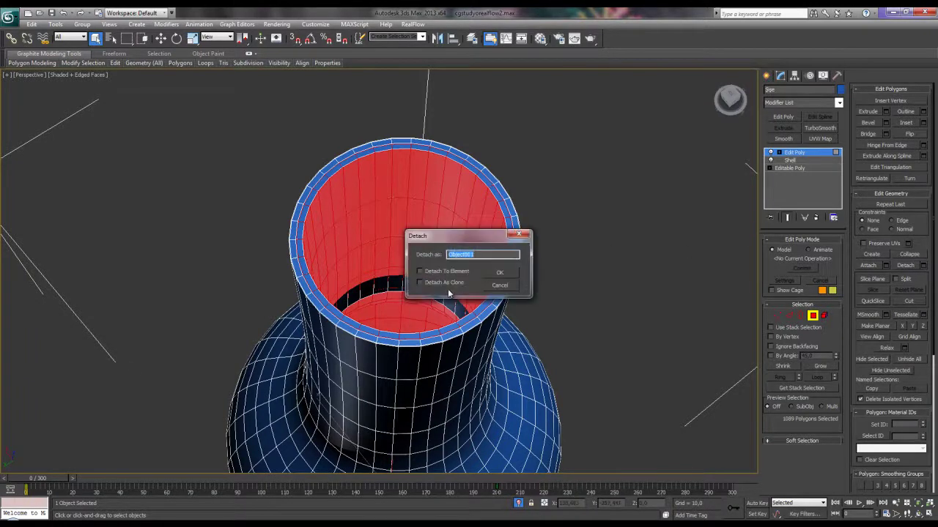
left_click(445, 283)
type("S")
type("u")
left_click(510, 273)
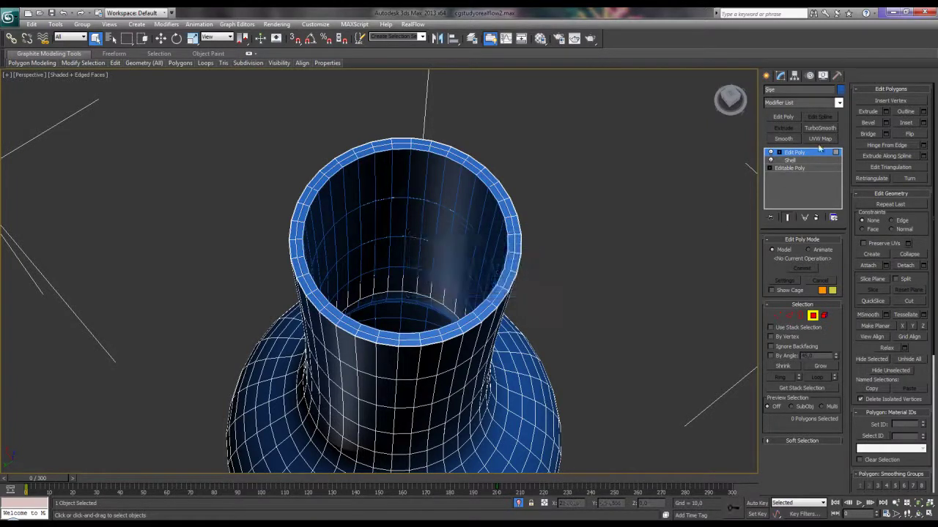
Apply TurboSmooth to both the bottle and the detached Su object at object level.
key("4")
left_click(450, 283, "ctrl")
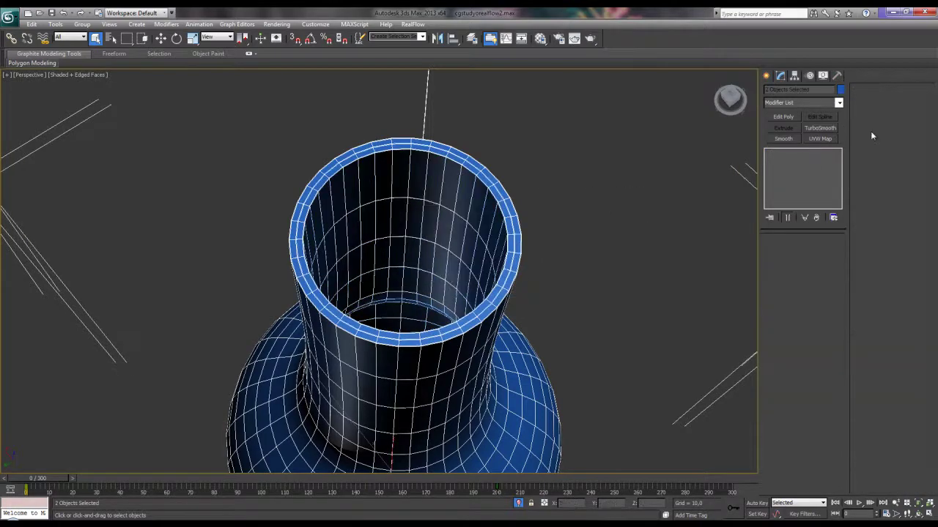
left_click(821, 128)
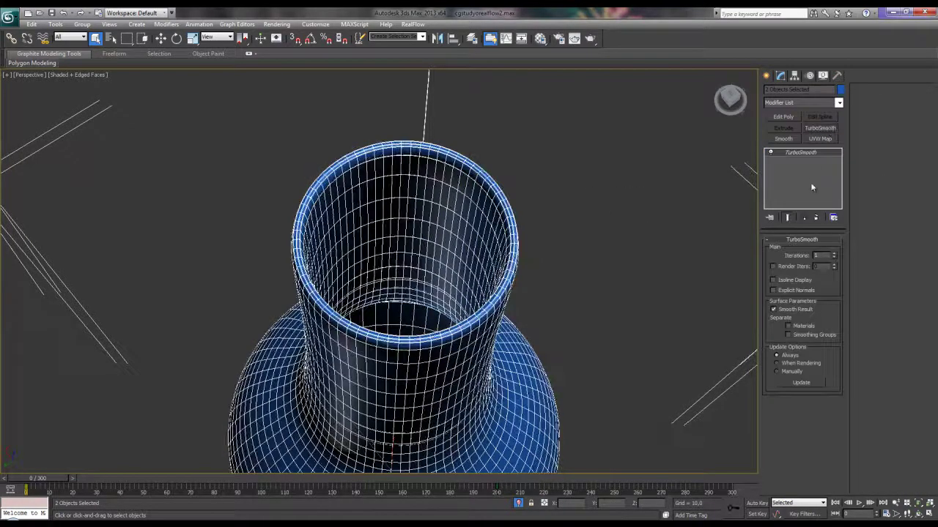
mouse_move(616, 241)
middle_mouse_down("alt")
mouse_move(602, 209)
mouse_move(492, 272)
middle_mouse_up("alt")
left_click(603, 210)
Reframe the view on the glass, bottle and table.
scroll(601, 219, "down", 10)
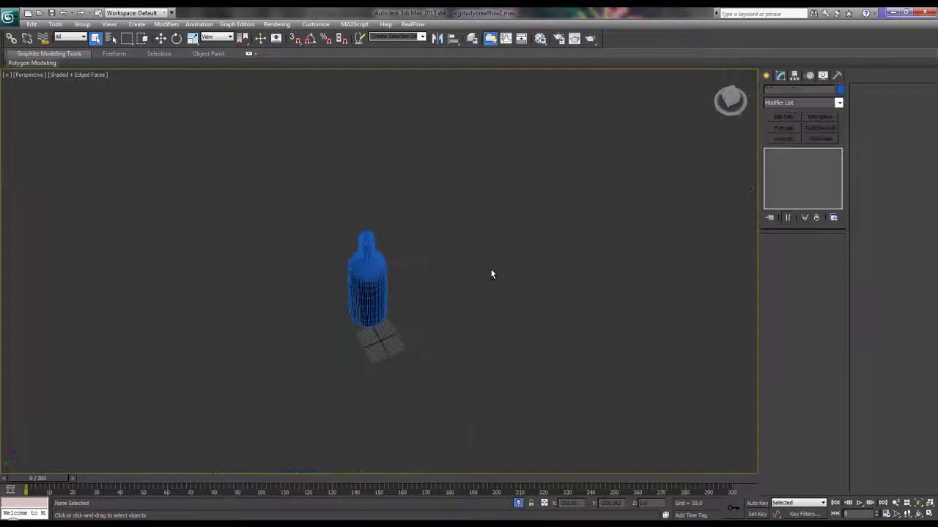
scroll(403, 251, "up", 3)
scroll(551, 255, "up", 6)
middle_click_drag(551, 255, 512, 247, "alt")
left_click(513, 247)
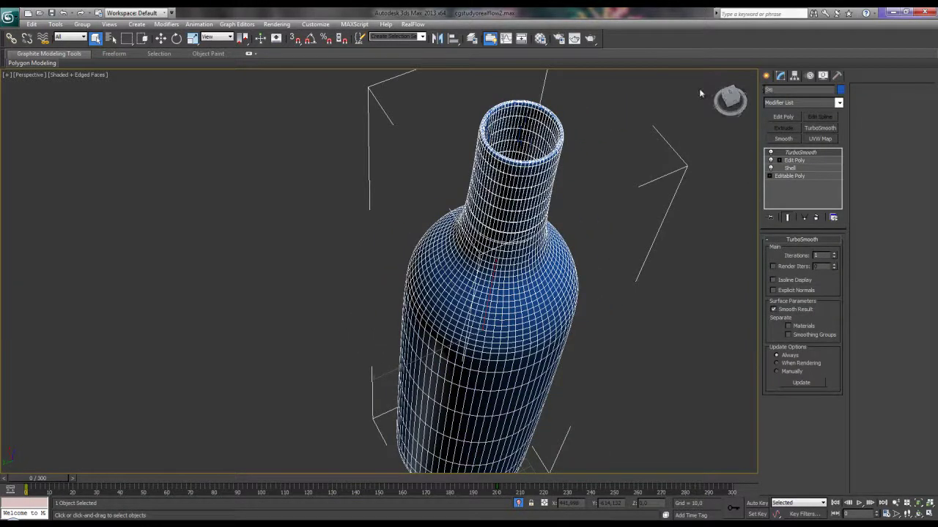
left_click(610, 374)
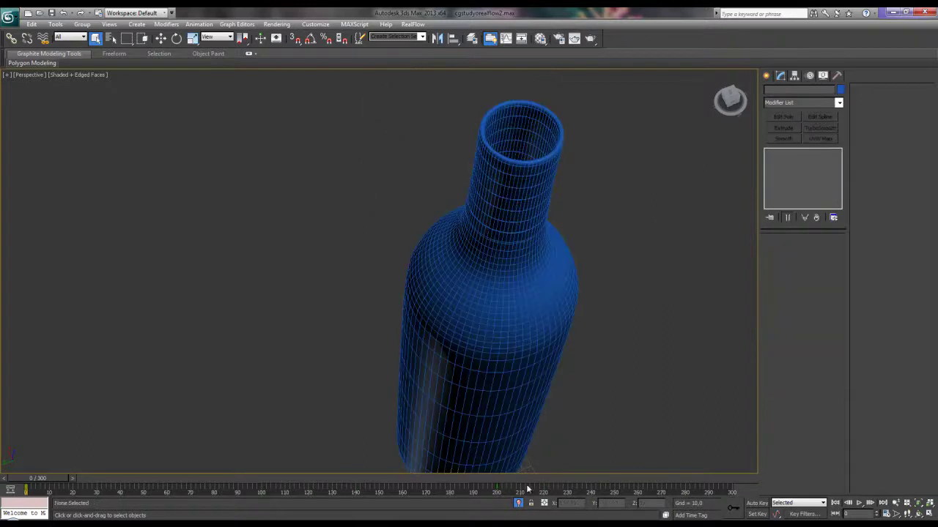
key("shift+z")
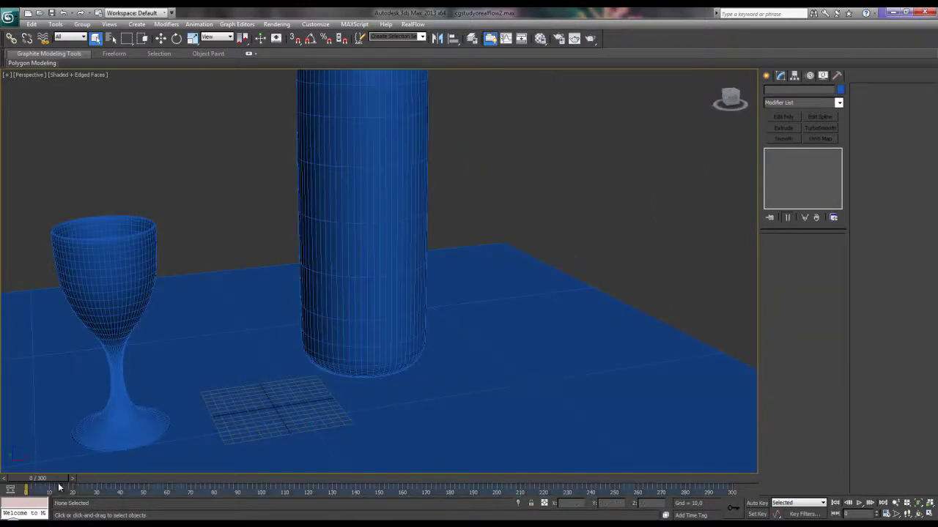
Scrub the timeline to preview the bottle tilting and centre the bottle in view.
mouse_move(61, 479)
left_mouse_down()
mouse_move(230, 486)
mouse_move(2, 443)
left_mouse_up()
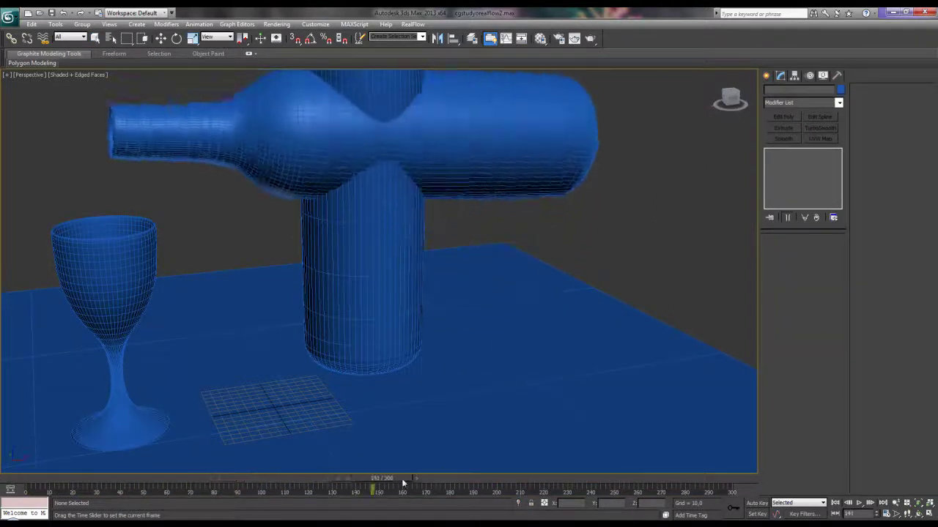
key("q")
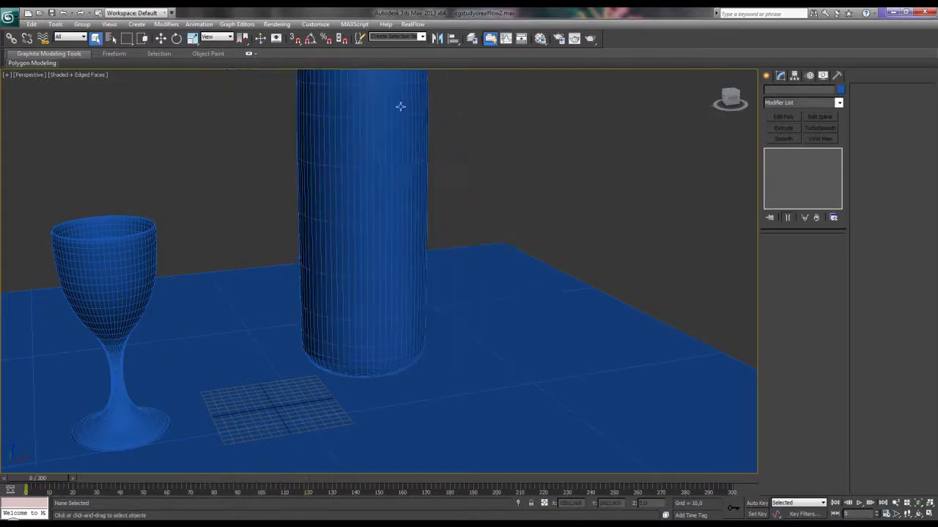
scroll(424, 268, "down", 10)
scroll(438, 267, "up", 5)
scroll(431, 272, "up", 3)
scroll(383, 295, "up", 5)
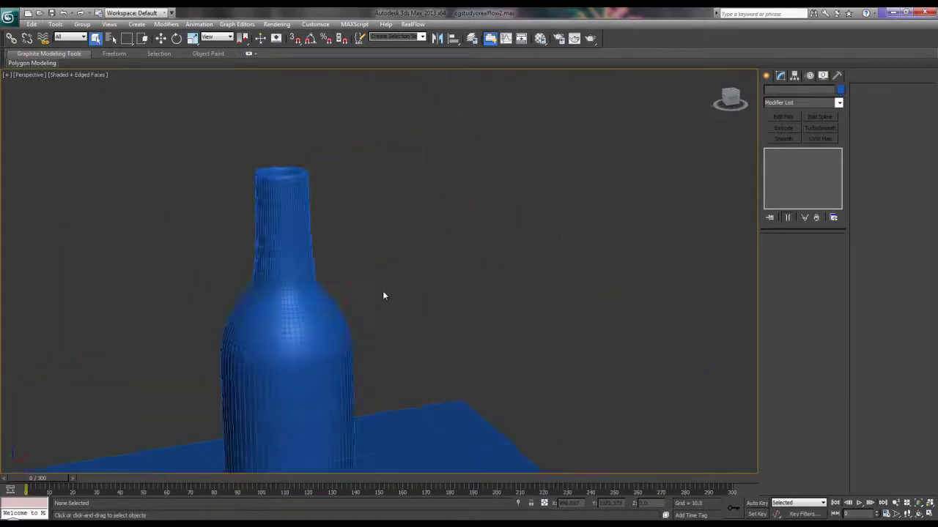
middle_click_drag(264, 291, 352, 291)
At frame 76, try linking the upright Su object to the tilted bottle with Select and Link.
left_click_drag(61, 493, 210, 489)
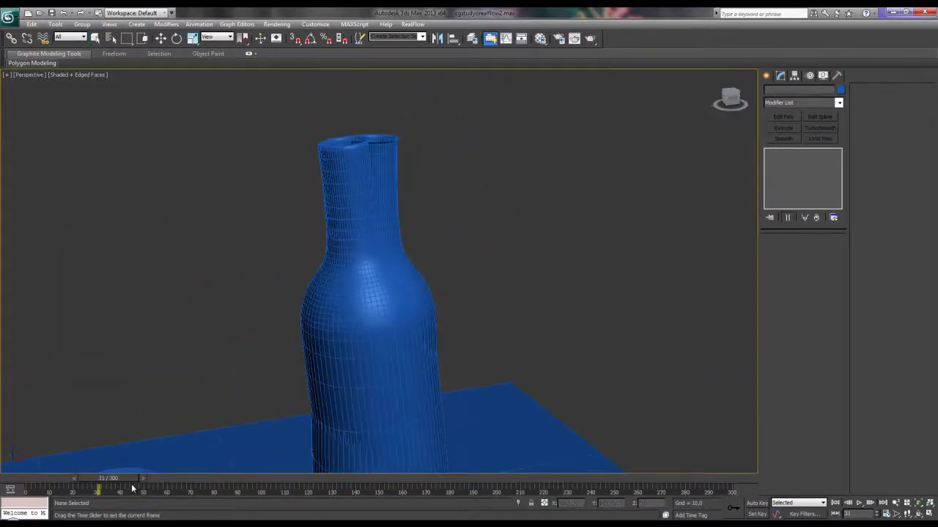
left_click(372, 192)
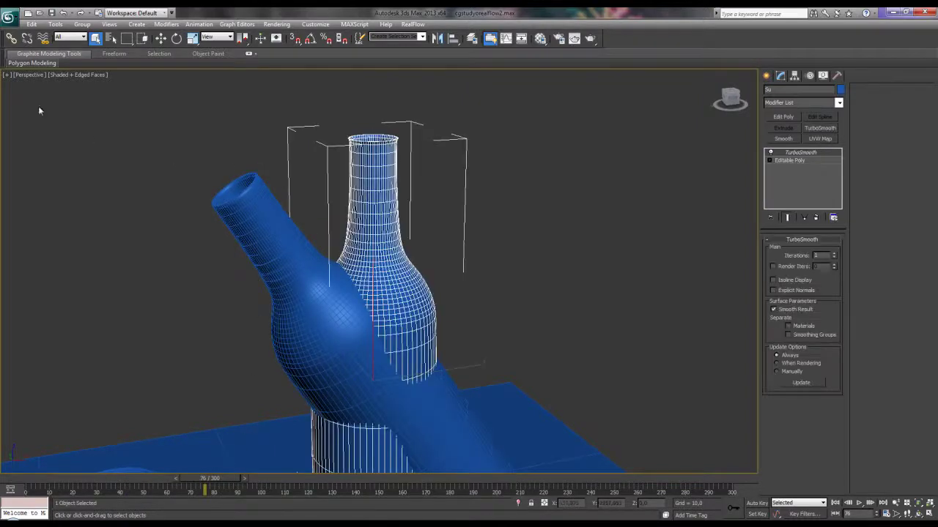
left_click(11, 39)
left_click_drag(379, 194, 274, 287)
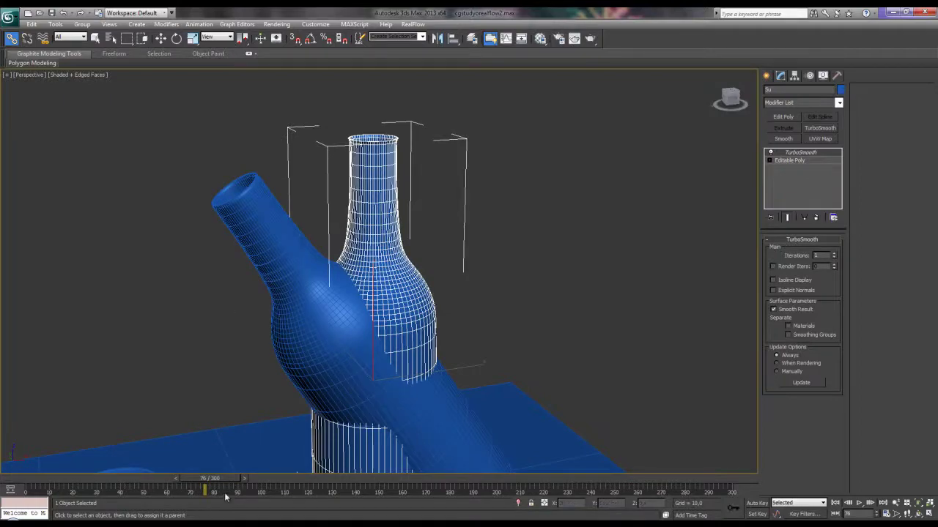
left_click_drag(210, 478, 211, 479)
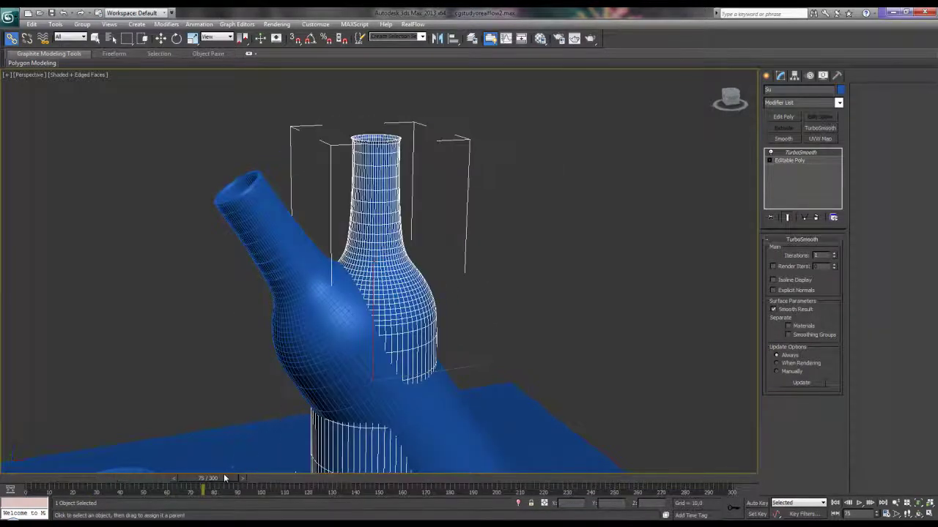
key("Page_Up")
Undo the failed link attempt and return the animation to frame 0.
key("Delete")
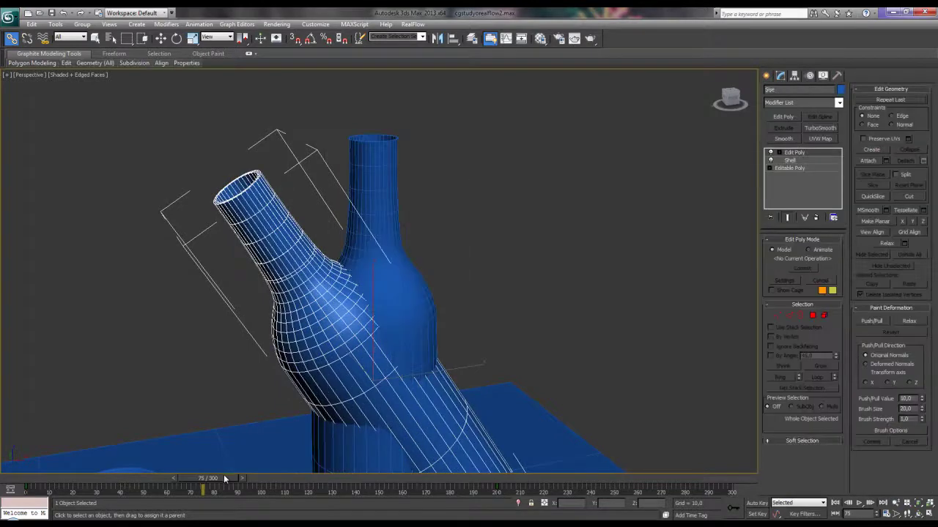
left_click_drag(224, 478, 29, 482)
left_click(11, 38)
left_click(374, 293)
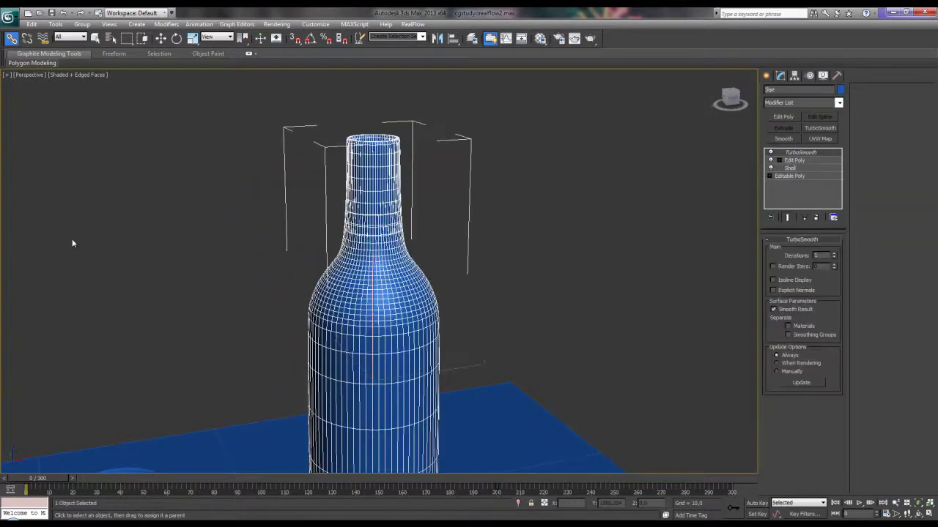
left_click(82, 15)
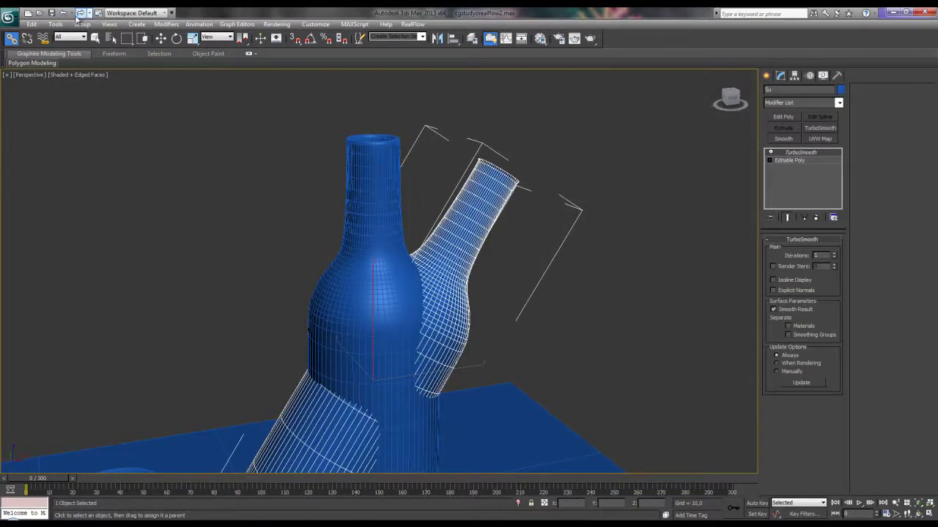
left_click(65, 14)
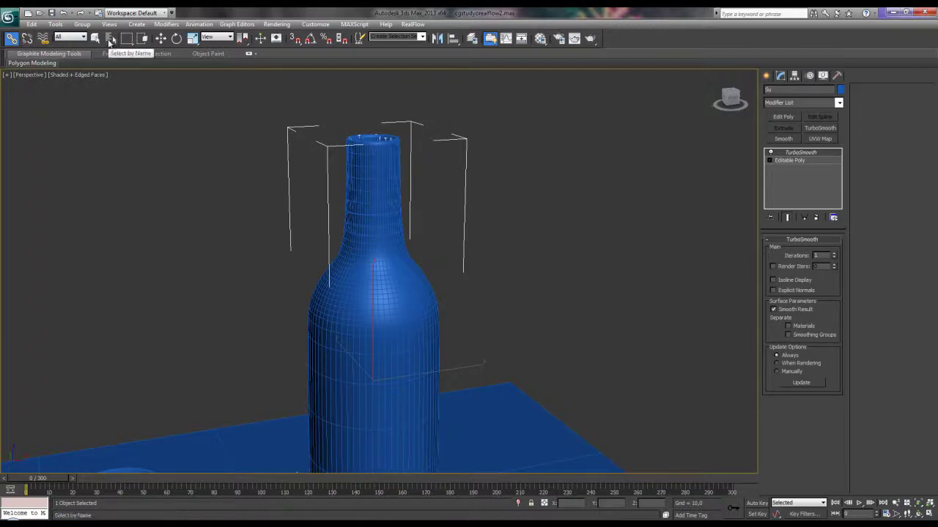
Link Su to the bottle through the Select Parent list, then scrub to confirm it tilts along.
key("h")
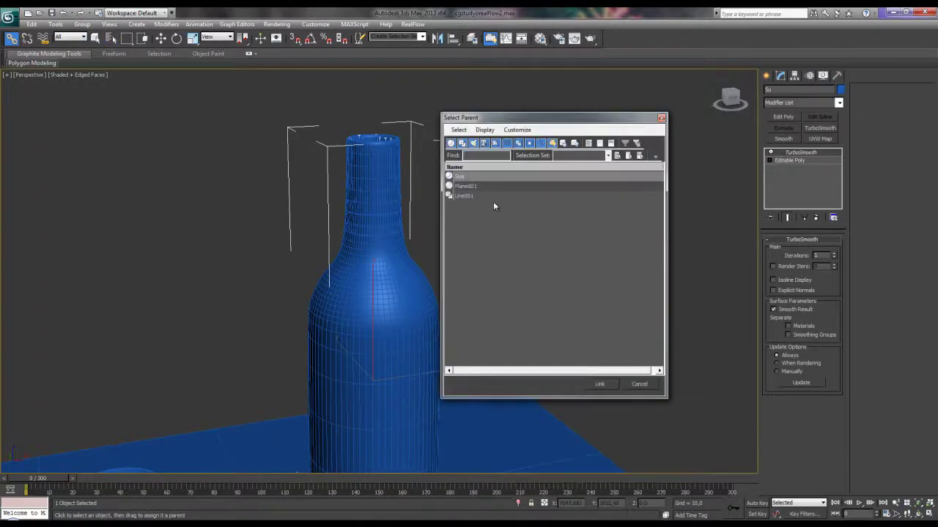
left_click(603, 384)
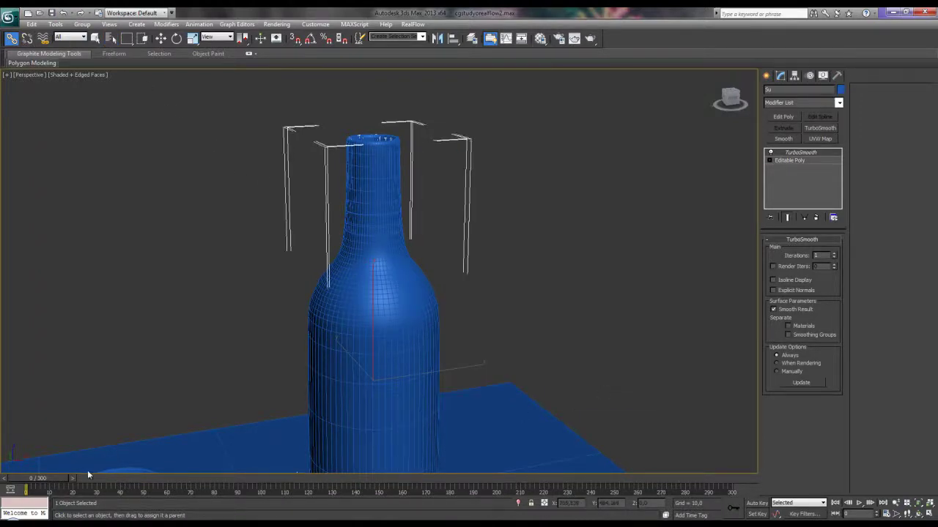
mouse_move(51, 479)
left_mouse_down()
mouse_move(231, 492)
mouse_move(516, 487)
left_mouse_up()
middle_click_drag(366, 394, 358, 274, "alt")
scroll(358, 274, "down", 5)
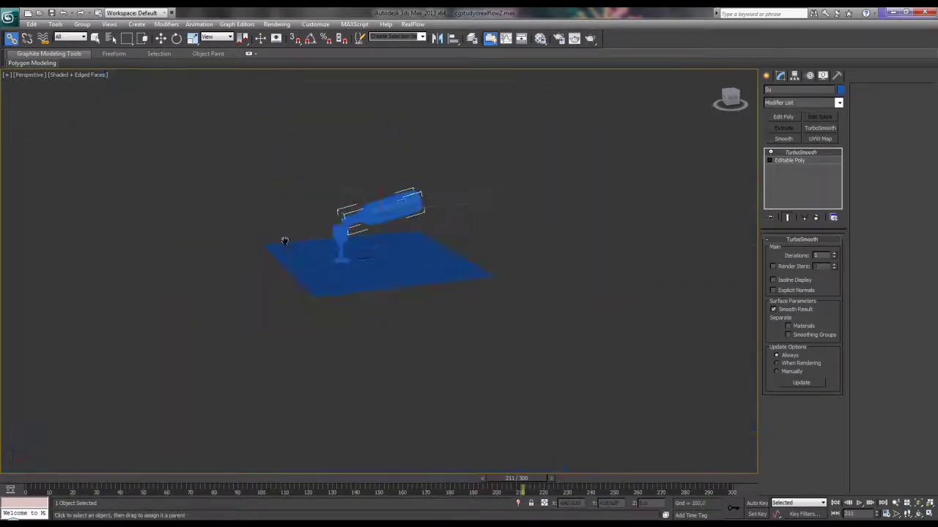
scroll(304, 306, "up", 5)
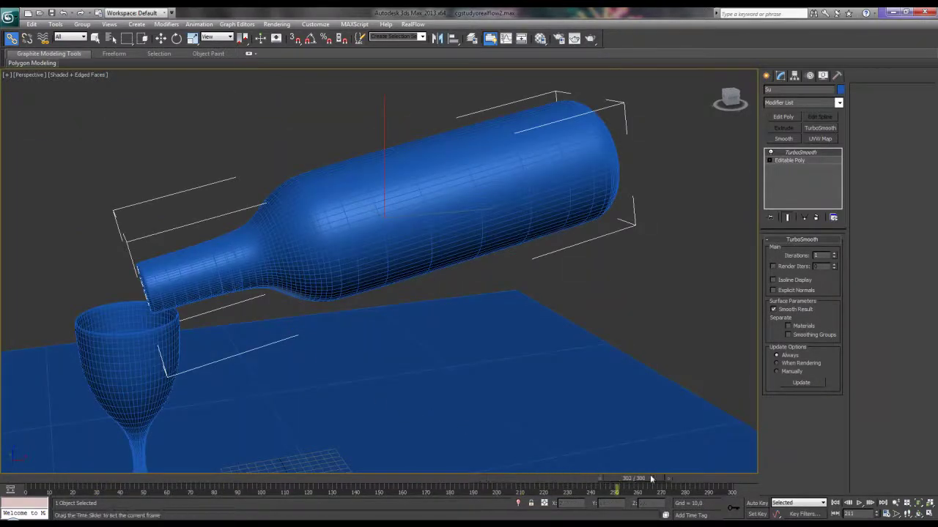
Return the animation to frame 0 and deselect the bottle.
left_click_drag(508, 480, 1, 448)
left_click(11, 38)
scroll(200, 213, "up", 5)
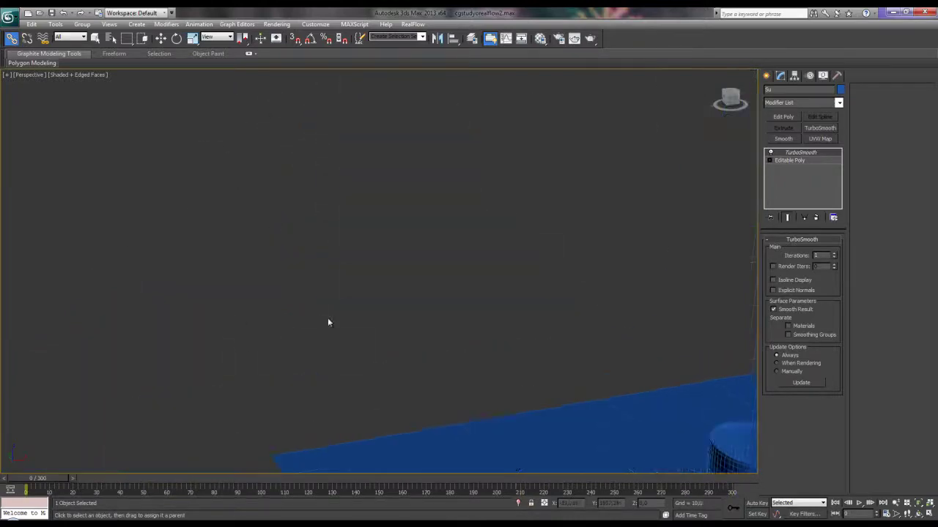
scroll(329, 323, "down", 8)
scroll(428, 361, "up", 6)
left_click(219, 272)
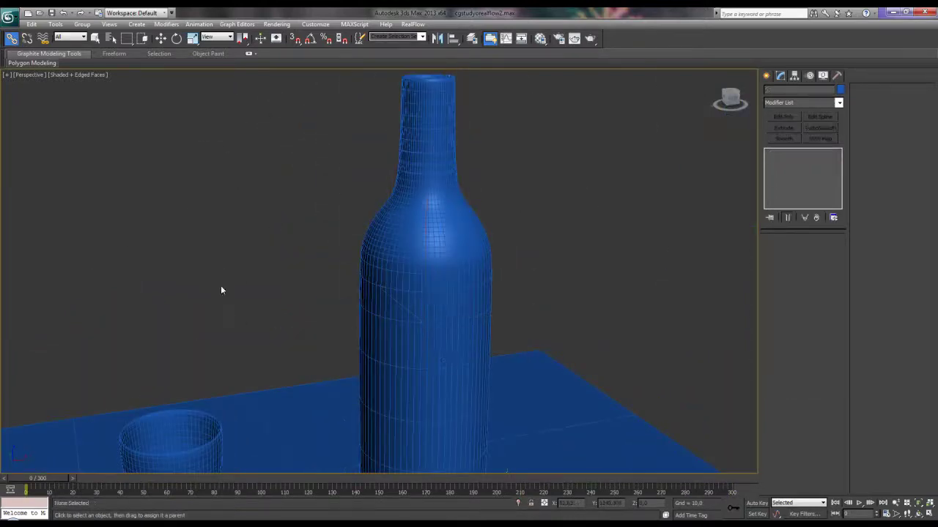
Switch to the Notepad++ notes and start new Turkish lines saying the scene is ready.
key("alt+Tab")
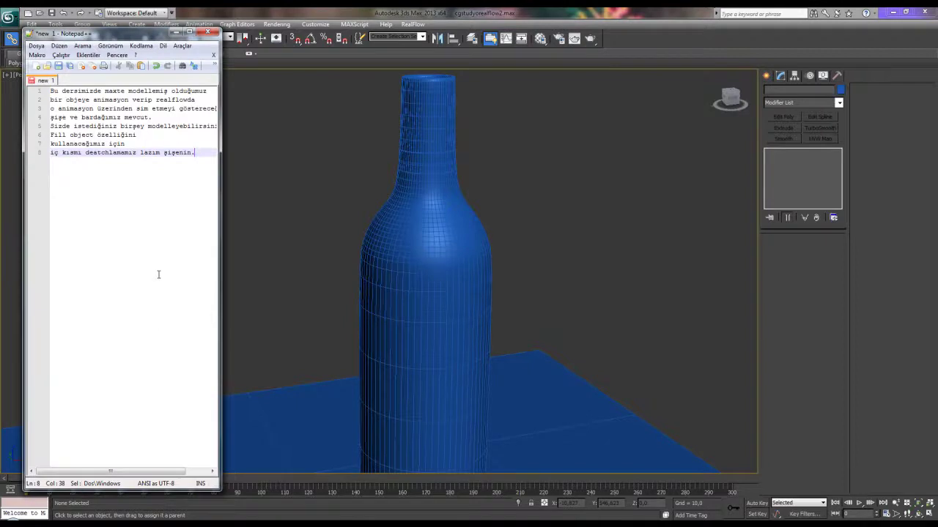
key("Return")
key("Return")
type("Ani")
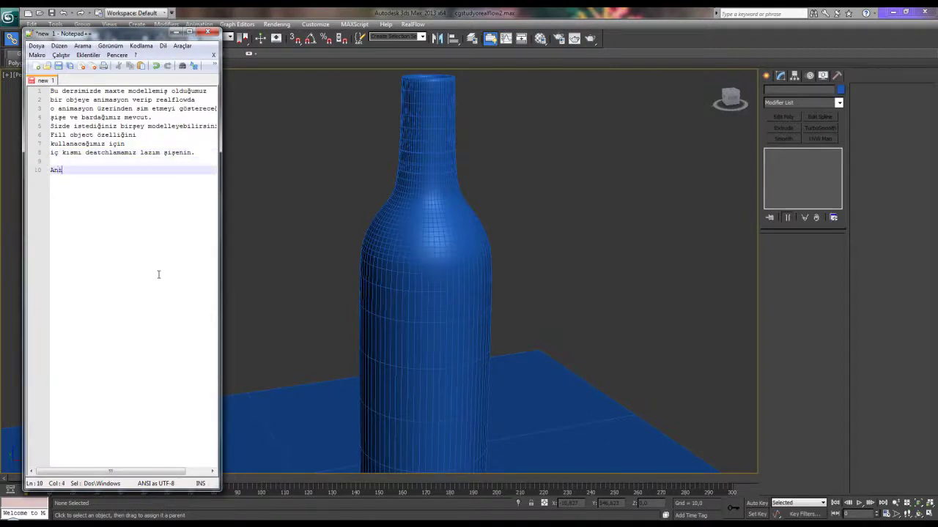
type("masyonumuz için sahnemiz")
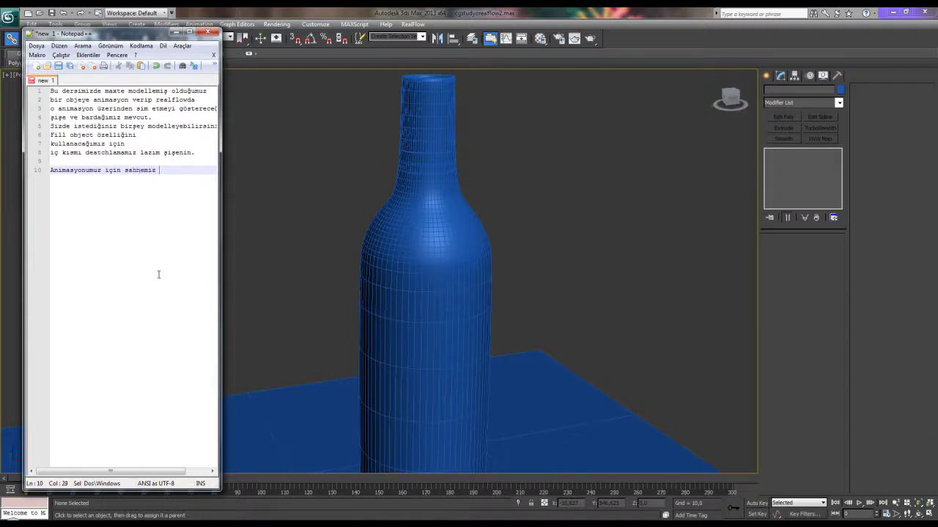
type("ır")
key("Return")
type("burada")
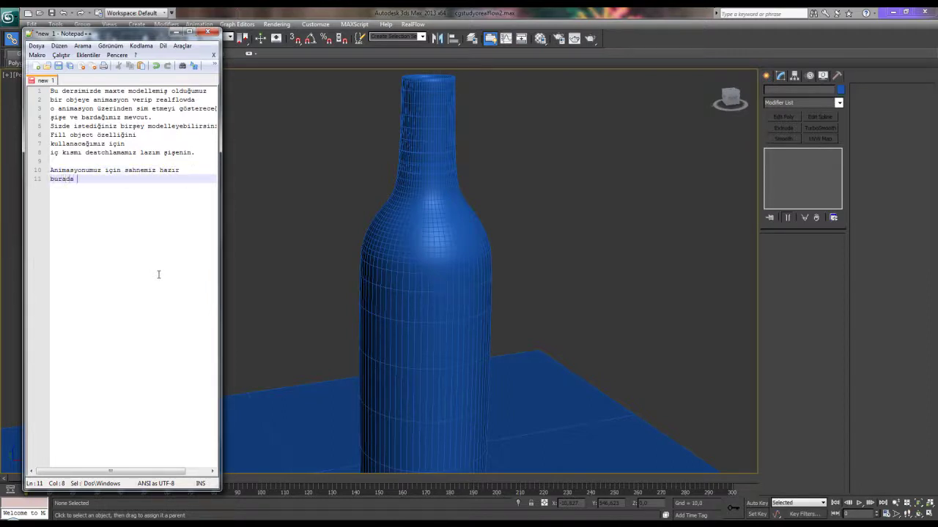
type("hızlı seçimler i")
type("çin")
key("Return")
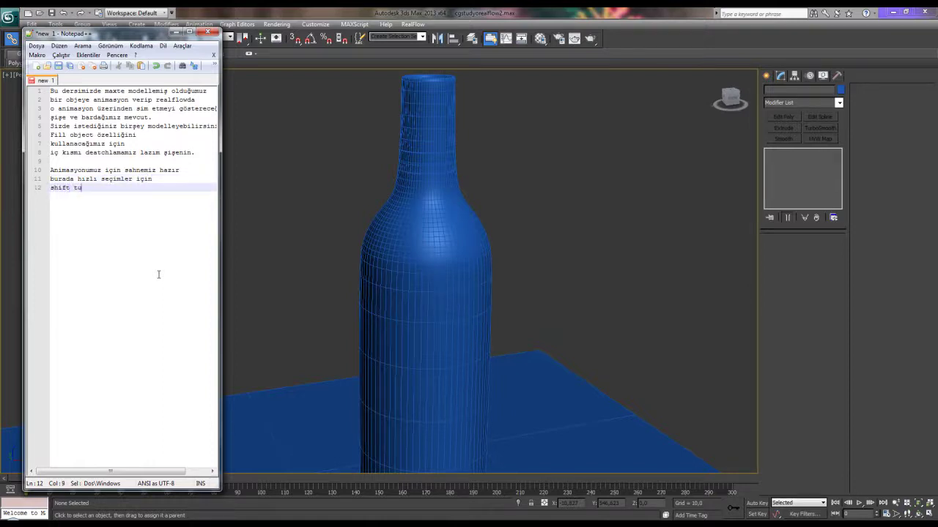
type("şuna kullandım ve zoom içinde")
key("Return")
type("z ")
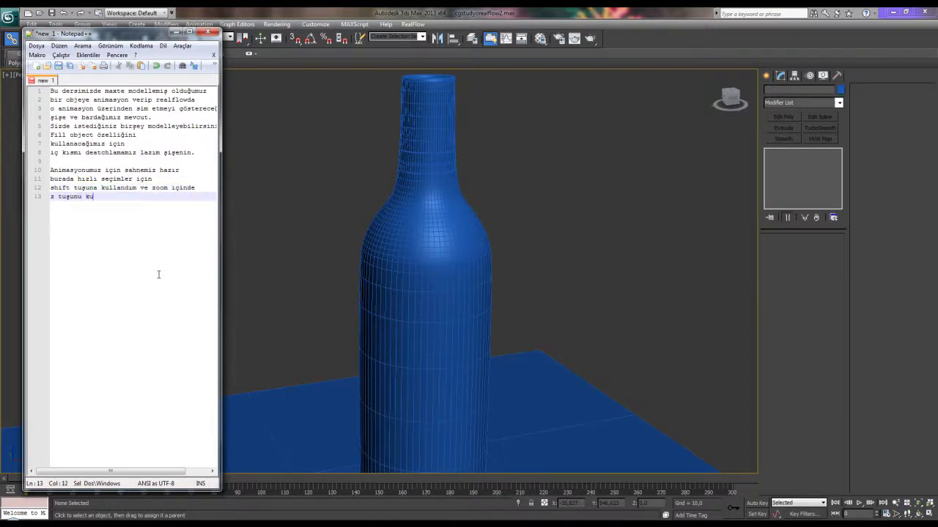
type("ndım.")
Add Turkish lines saying export works from the RealFlow menu or icon ('...export edebilirsiniz.').
key("Return")
type("şu an be")
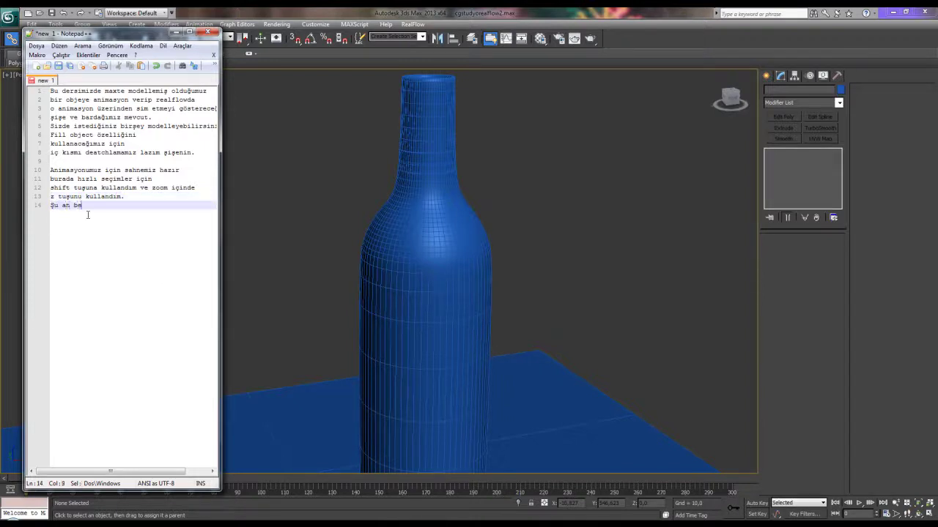
type("nde realflow menü olarak mevcut")
key("Return")
type("ş")
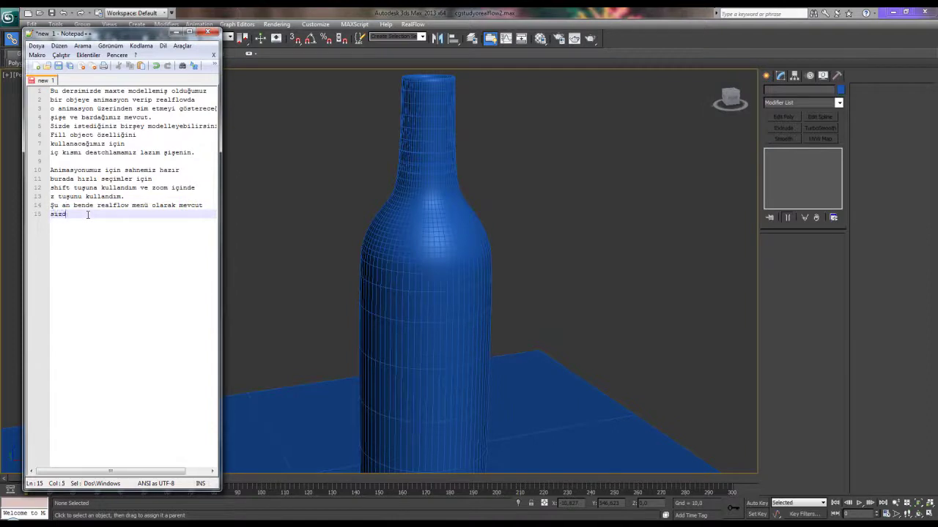
type("içi")
key("Return")
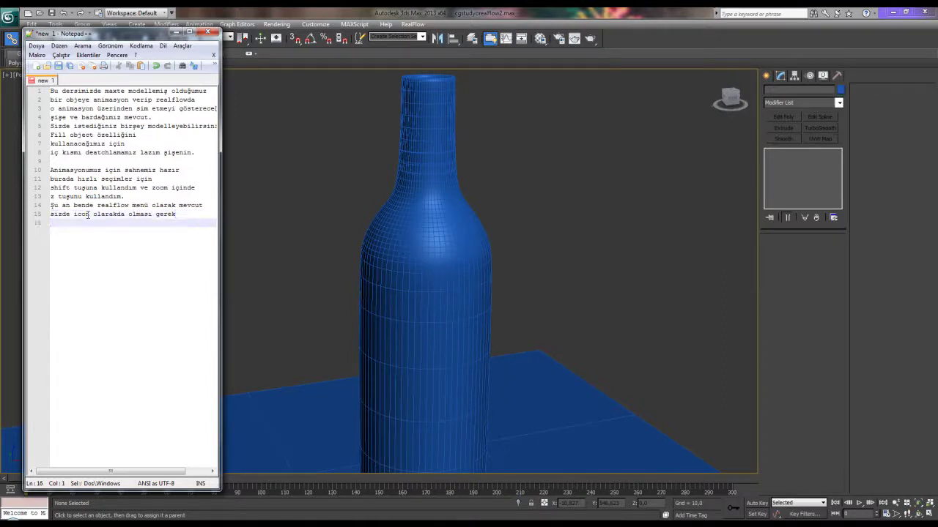
type("oradanda expo")
type("rt edebilirsiniz.")
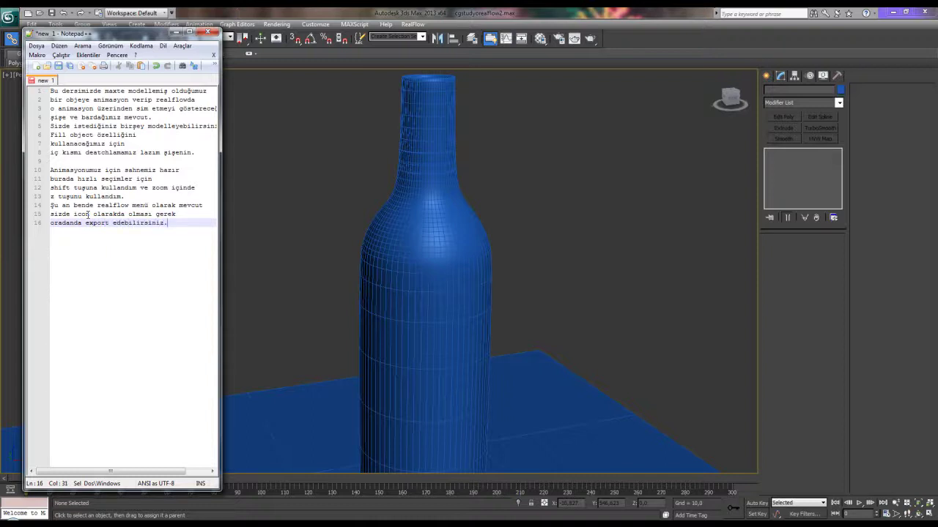
Hide the notes and bring up RealFlow's SD File Export Settings over the 3ds Max scene.
left_click(177, 33)
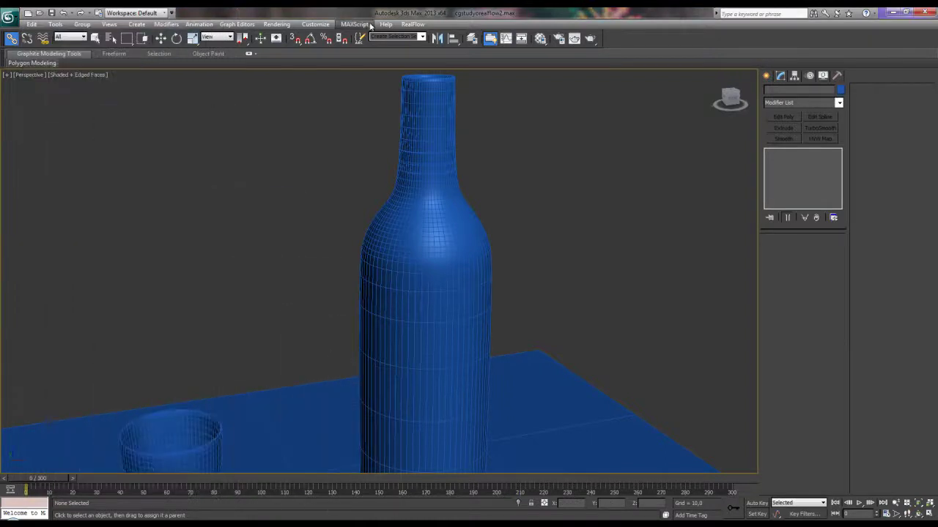
scroll(477, 125, "up", 2)
scroll(478, 125, "down", 3)
left_click(413, 24)
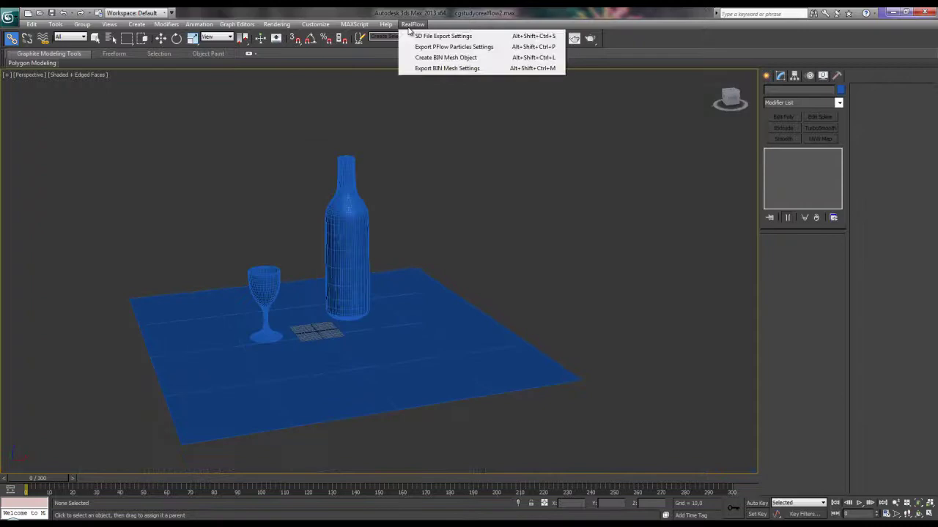
left_click(456, 36)
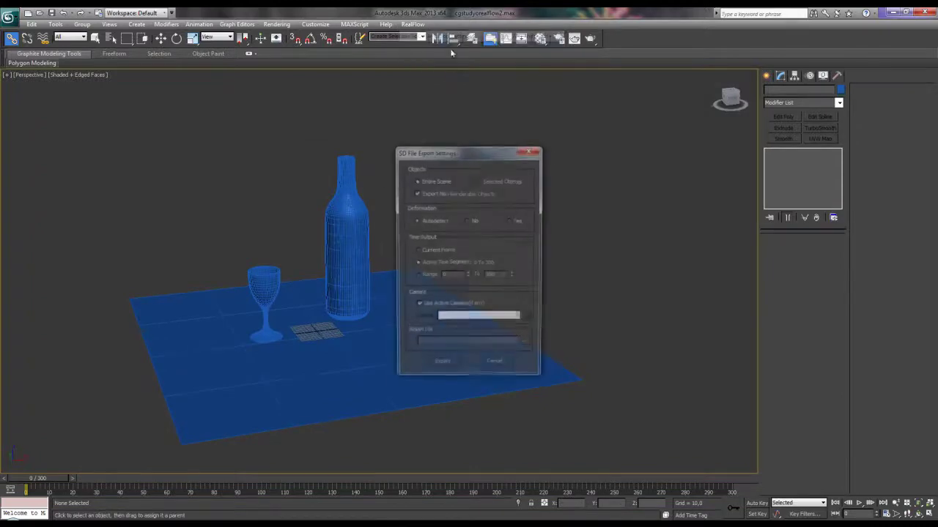
left_click_drag(468, 146, 267, 142)
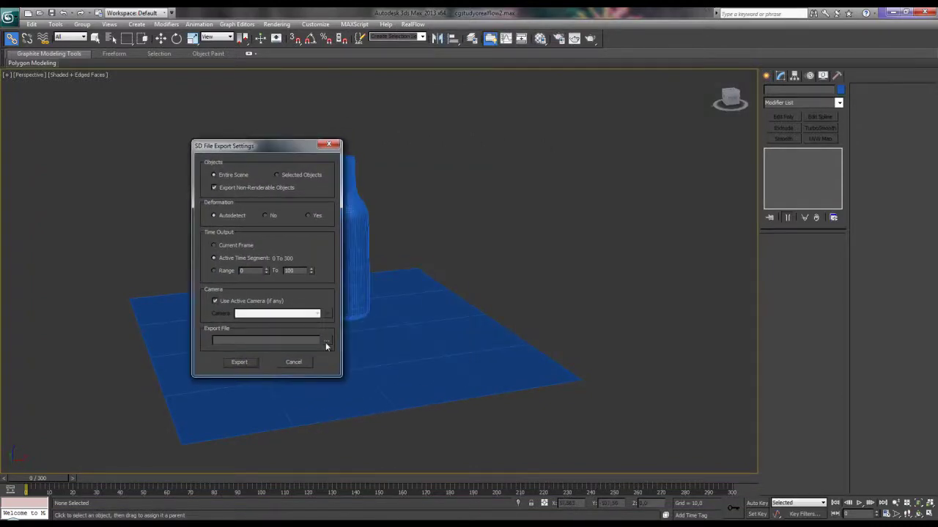
Set the SD export file to Cgstudyoders_2.sd in Materiyal\Mesh export, then close the settings.
left_click(325, 342)
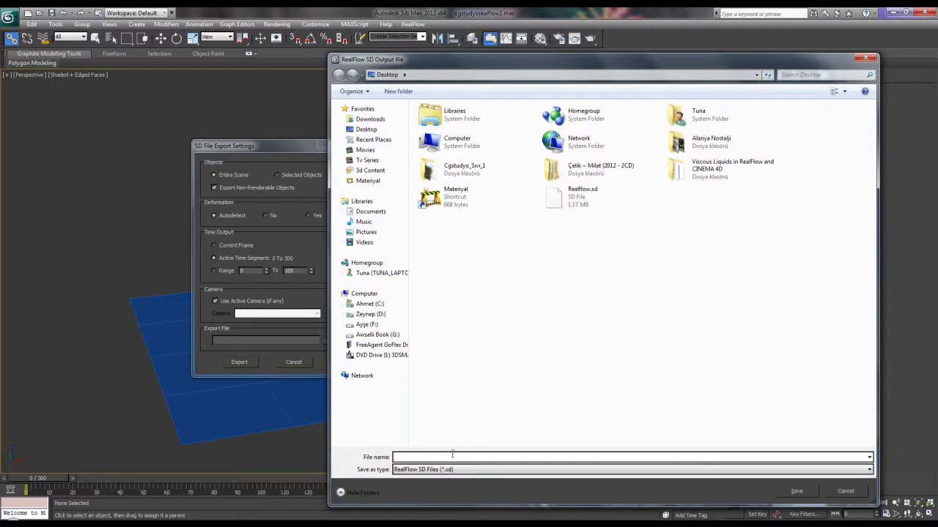
type("Realflow")
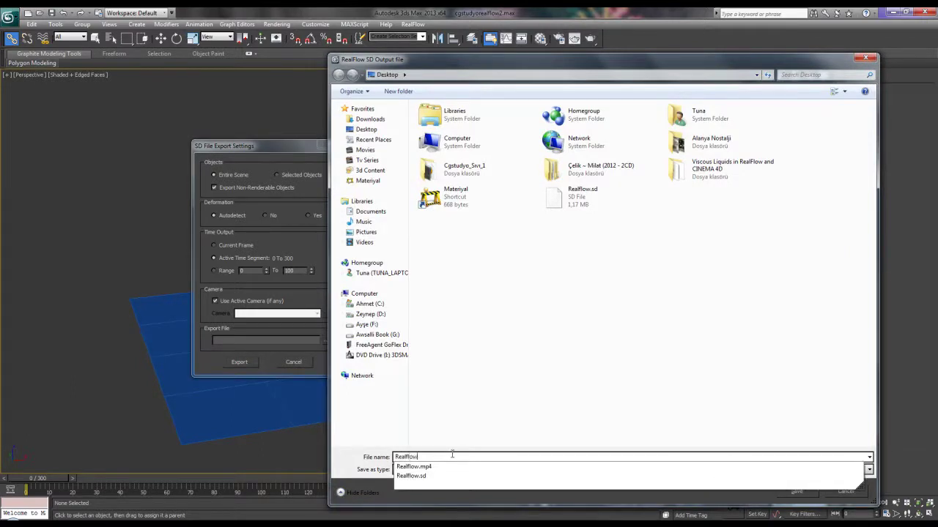
double_click(473, 198)
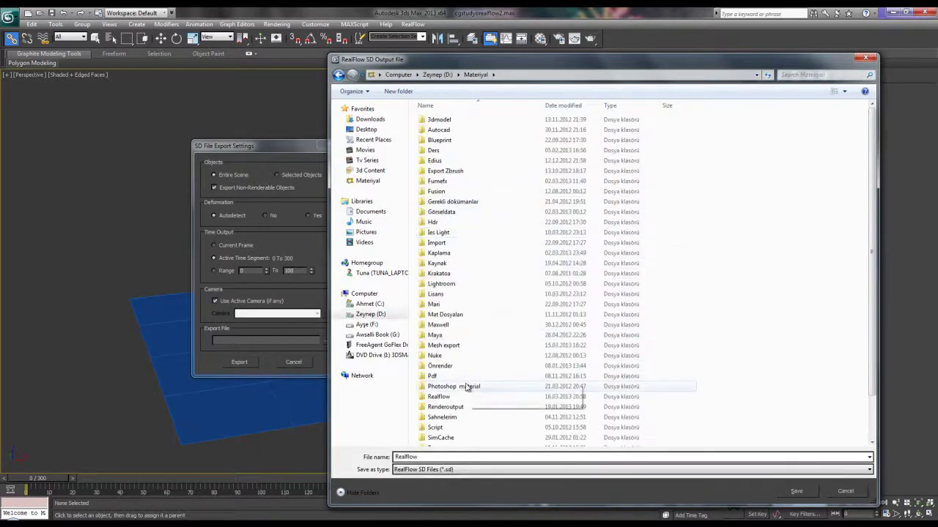
double_click(455, 346)
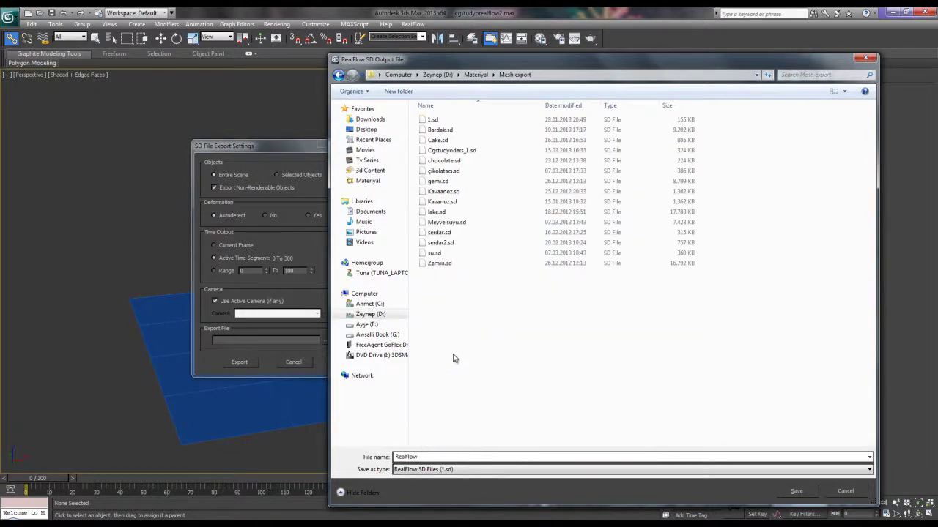
left_click(456, 455)
key("BackSpace")
key("BackSpace")
key("BackSpace")
key("BackSpace")
key("BackSpace")
key("BackSpace")
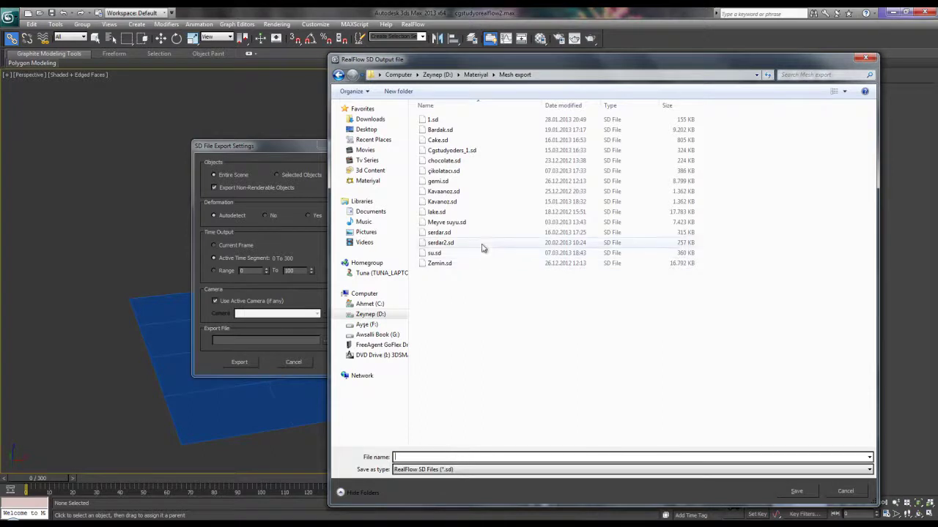
left_click(471, 151)
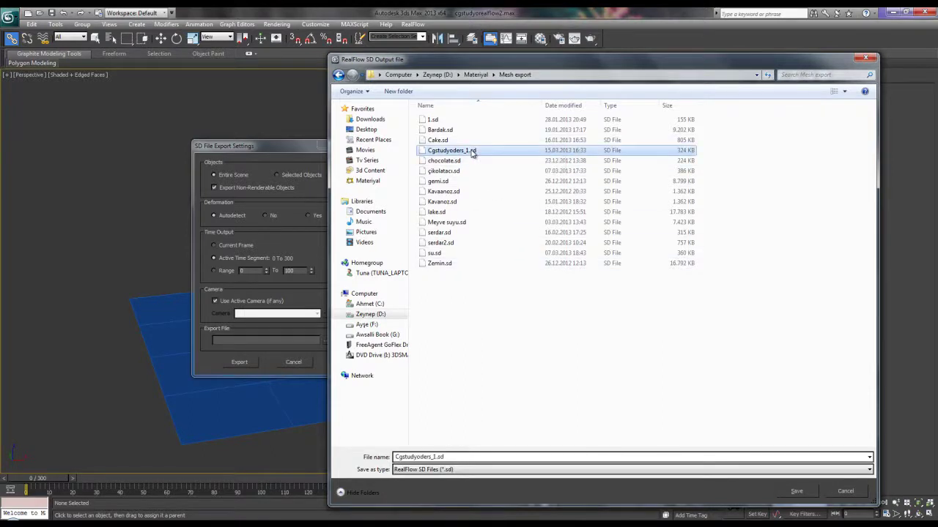
left_click(438, 457)
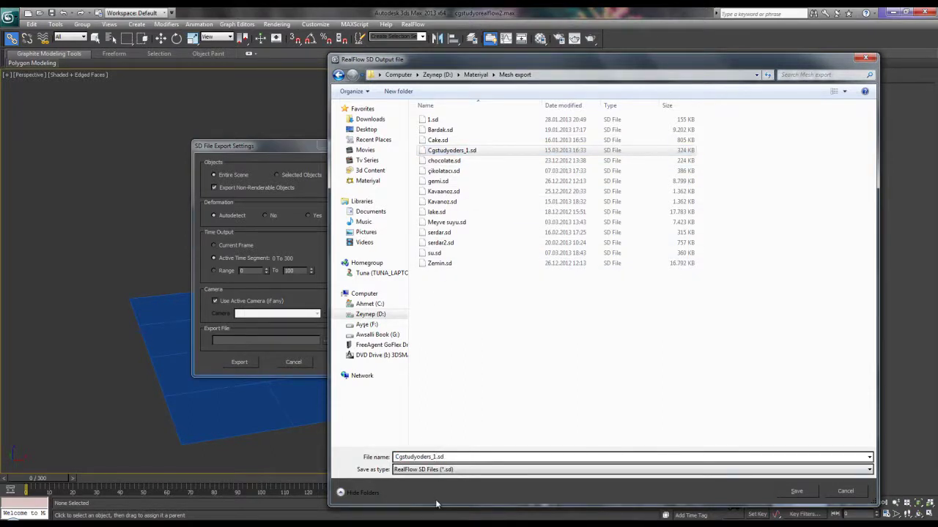
key("BackSpace")
type("2")
left_click(815, 494)
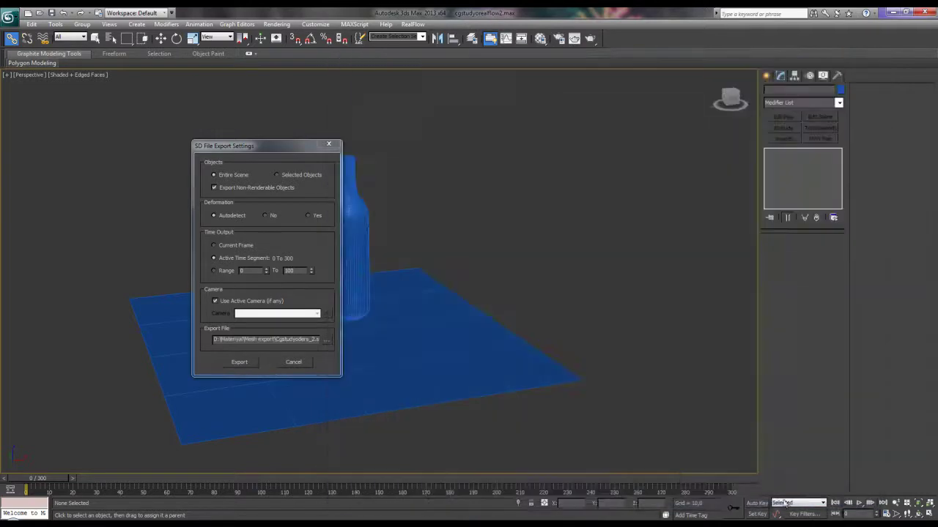
left_click(284, 365)
Add note line 17 'export etmeden önce objeyi küçültüyoruz.', hide Notepad++, then select bottle, glass and floor.
key("alt+Tab")
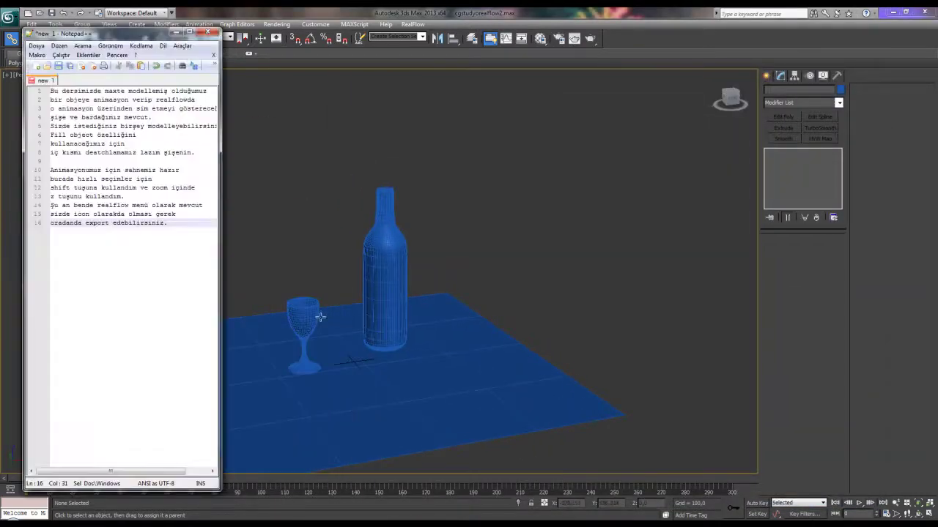
key("Return")
type("exp")
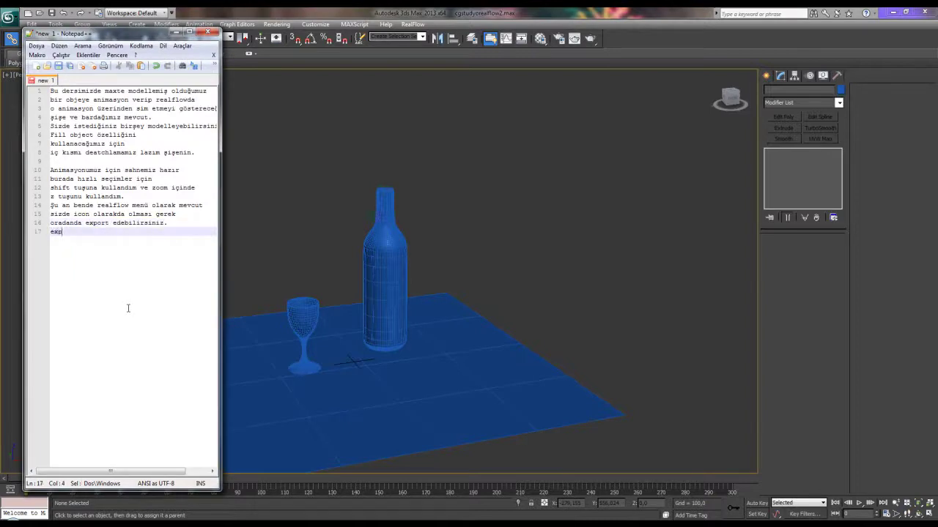
type("ort etmeden önce objeyi küçültüyoruz.")
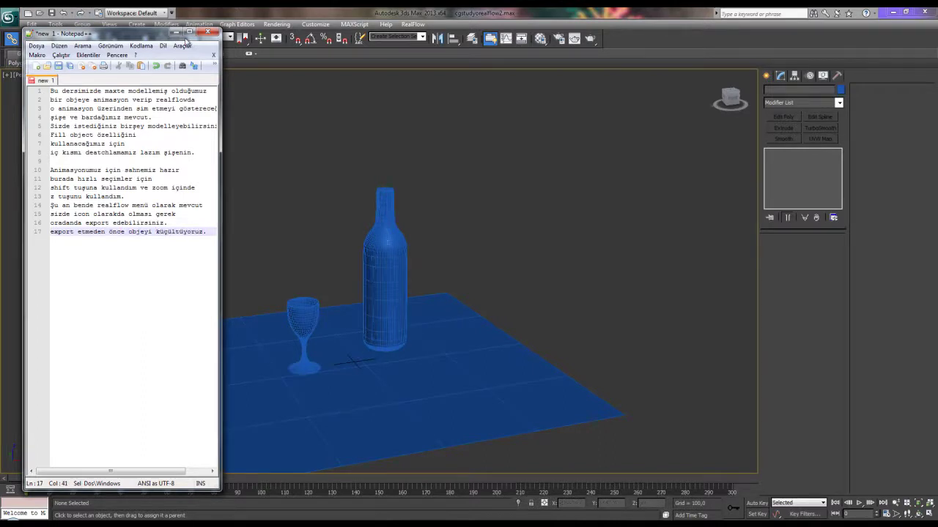
left_click(177, 32)
left_click_drag(362, 336, 532, 461)
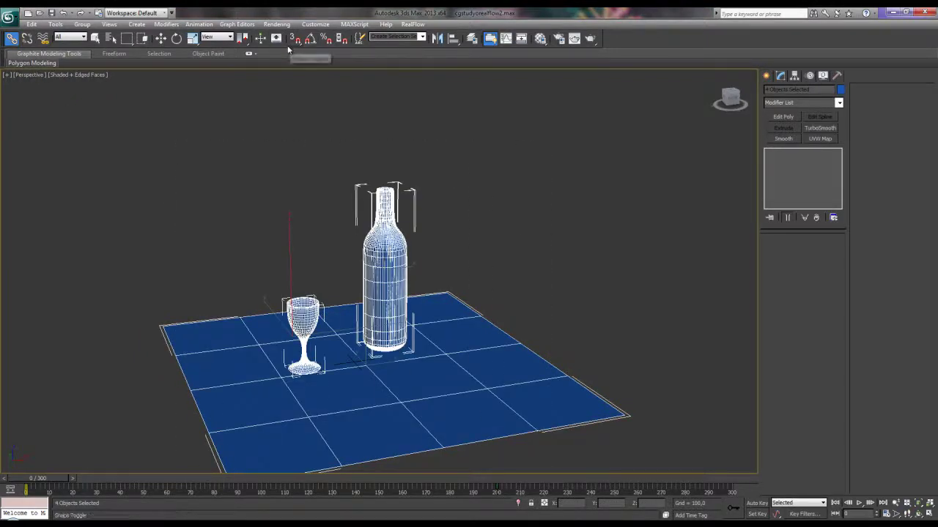
Uniformly shrink the selected objects with an Offset % value in the Scale Transform Type-In.
left_click(194, 39)
right_click(192, 40)
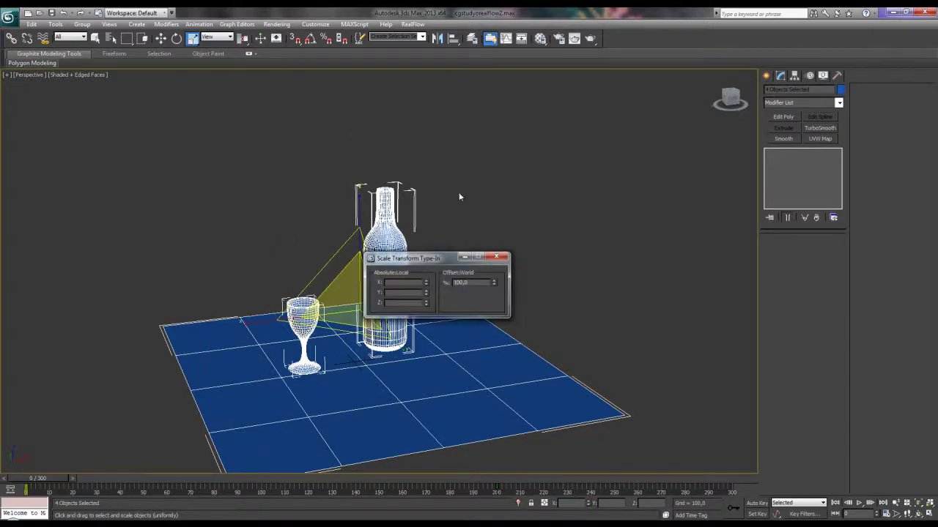
type("0")
key("Return")
Switch to Move and frame the shrunken objects in the Front view.
left_click(497, 256)
key("w")
key("f")
key("z")
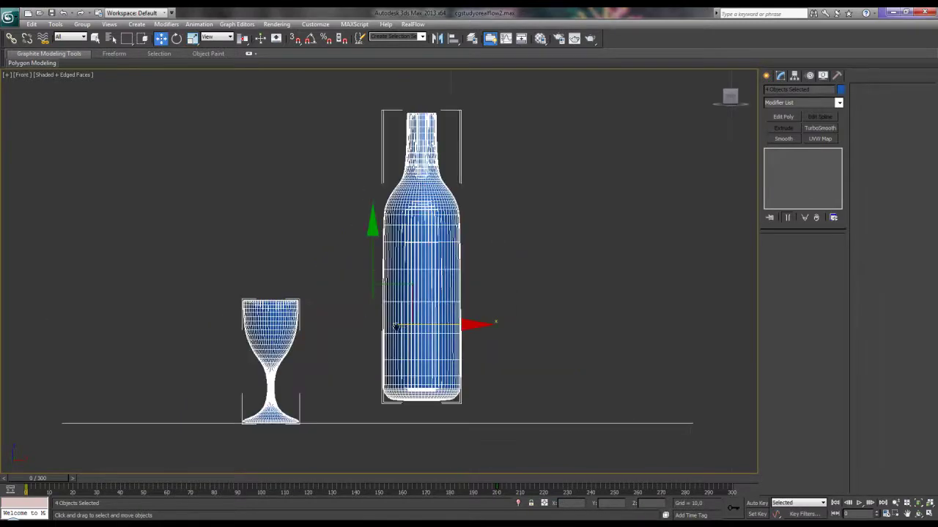
scroll(388, 302, "down", 5)
scroll(394, 295, "down", 2)
scroll(407, 278, "down", 2)
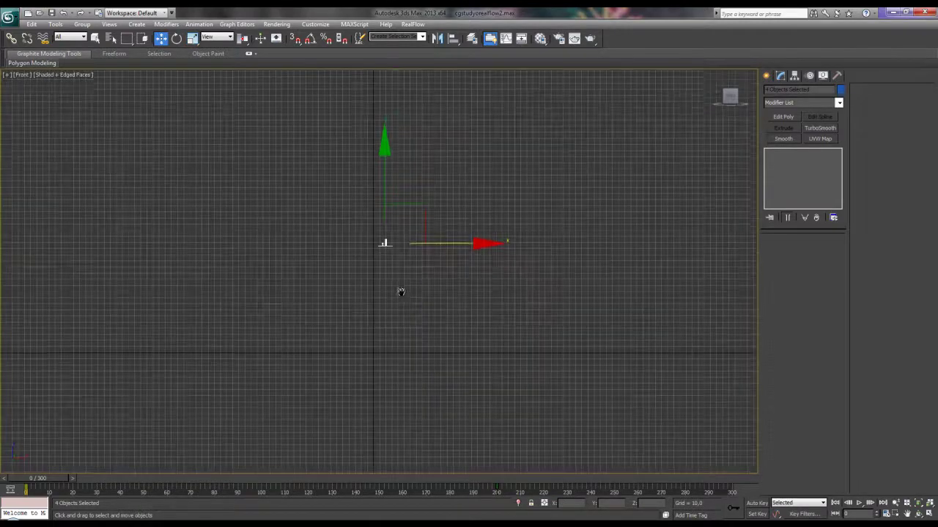
scroll(410, 271, "up", 2)
Move the bottle, glass and floor down and left in the Front view.
mouse_move(438, 137)
left_mouse_down()
mouse_move(404, 193)
mouse_move(410, 395)
left_mouse_up()
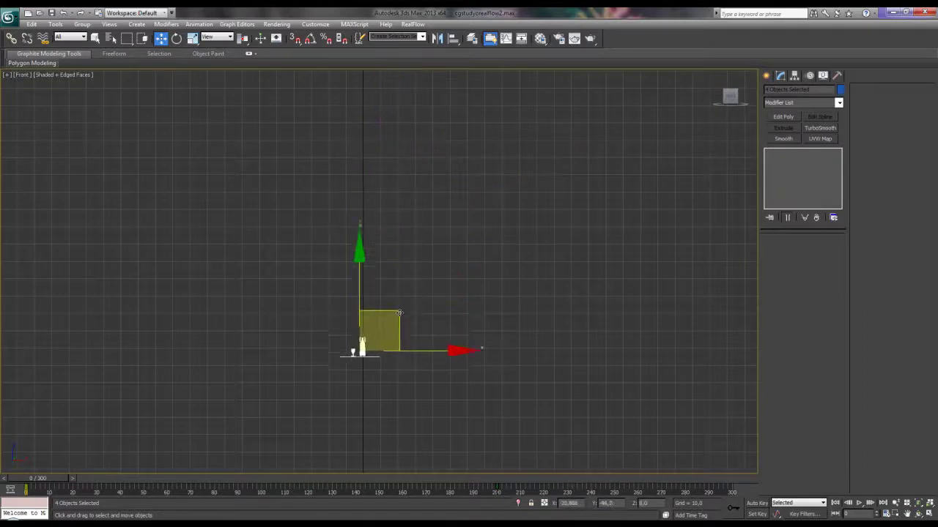
middle_click_drag(412, 395, 380, 275)
scroll(359, 322, "up", 3)
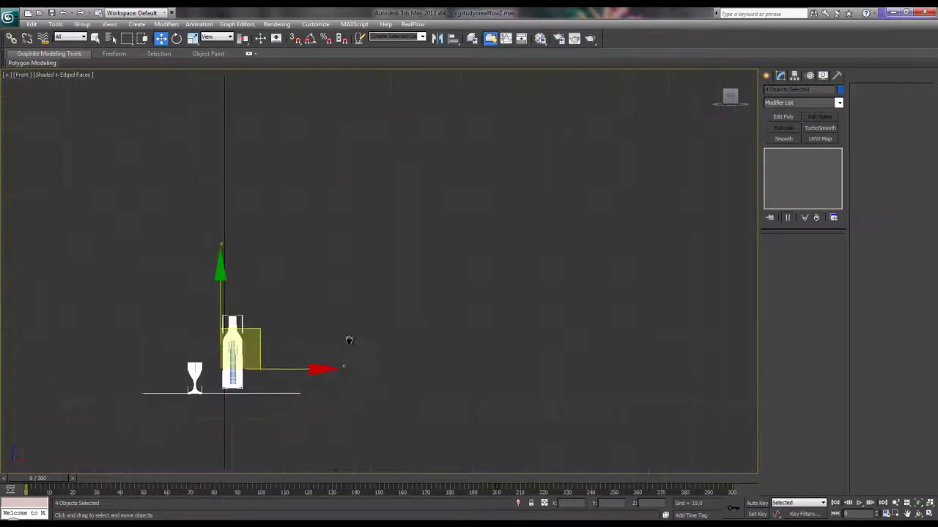
scroll(418, 252, "up", 2)
scroll(321, 277, "down", 2)
left_click_drag(352, 159, 360, 320)
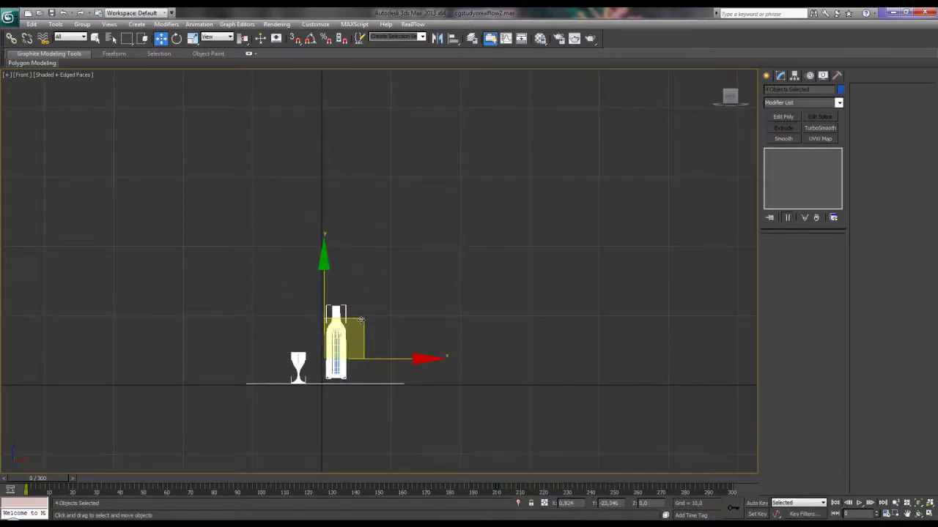
scroll(349, 394, "up", 1)
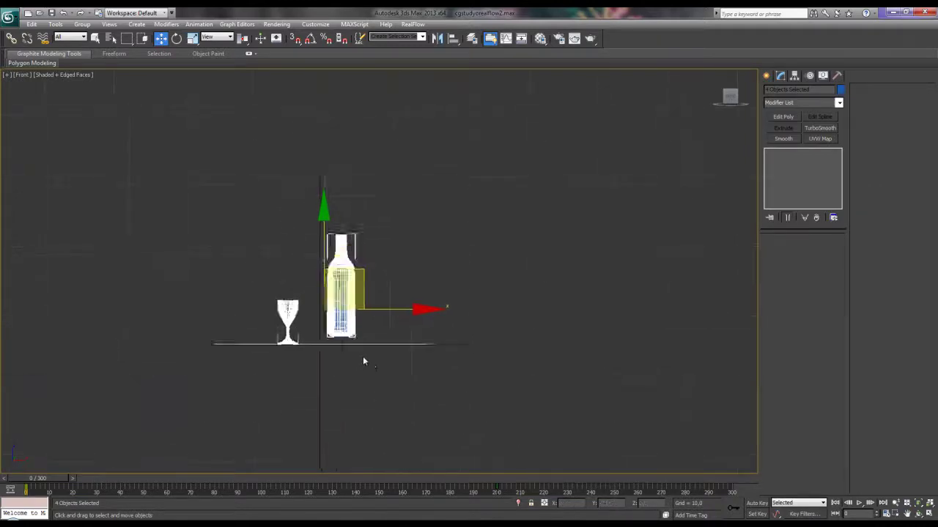
scroll(363, 356, "up", 4)
scroll(249, 341, "down", 1)
scroll(188, 331, "up", 2)
middle_click_drag(189, 331, 249, 359)
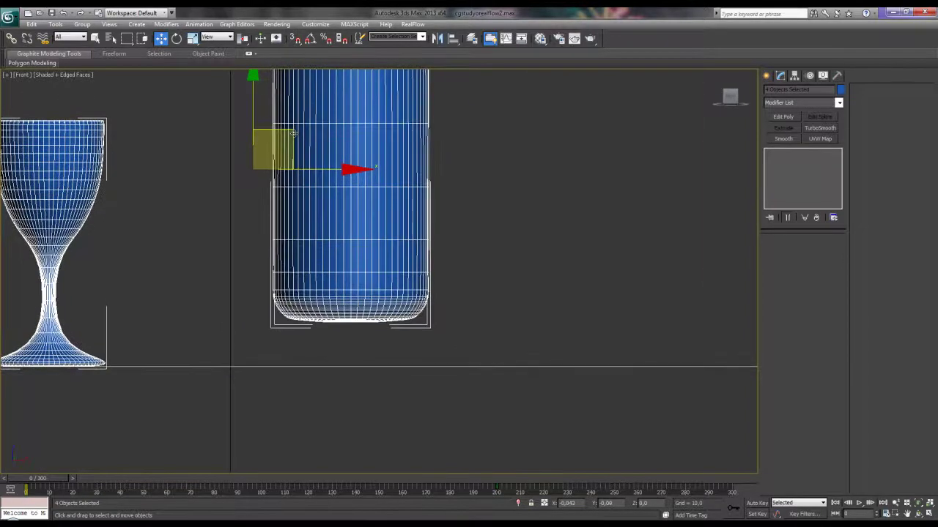
scroll(378, 271, "down", 5)
scroll(328, 220, "up", 3)
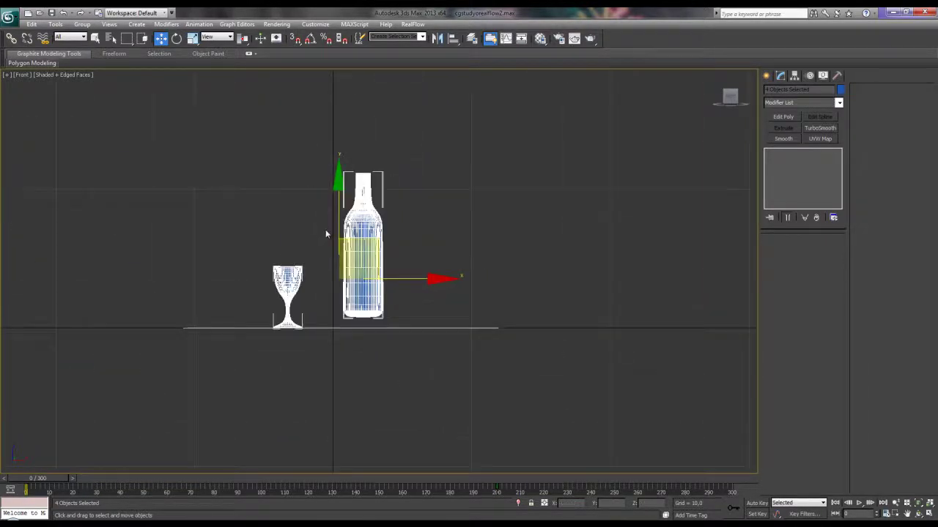
In Perspective view, move the floor, bottle and glass along Y.
key("p")
middle_click_drag(325, 229, 321, 287, "alt")
scroll(331, 311, "down", 6)
scroll(329, 321, "up", 2)
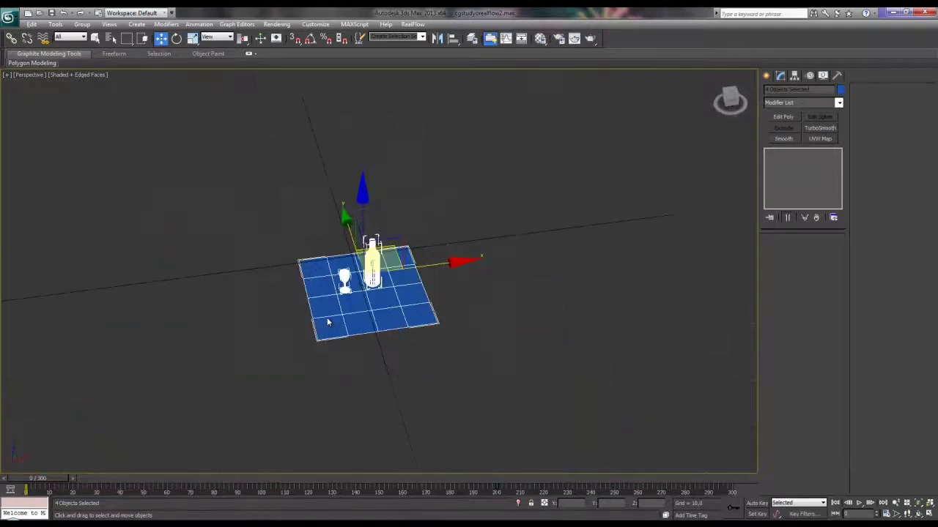
scroll(378, 322, "up", 1)
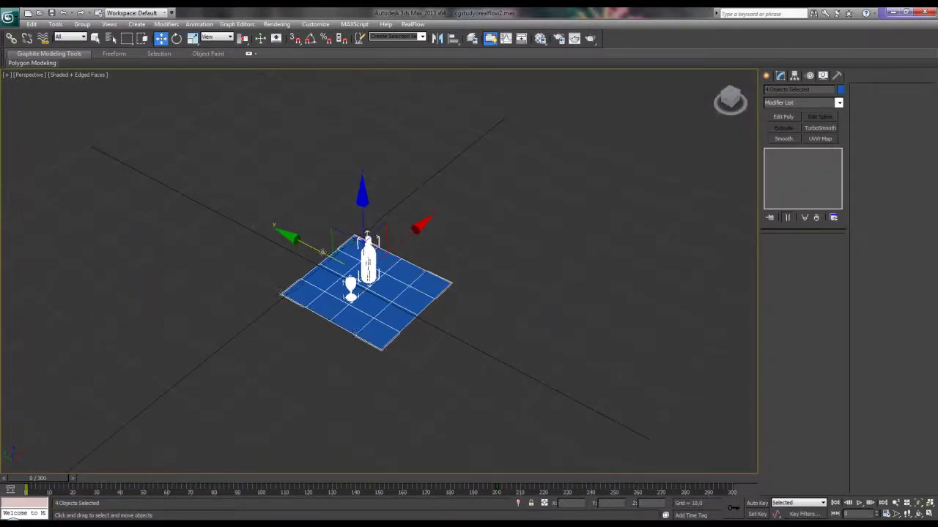
left_click_drag(320, 255, 275, 128)
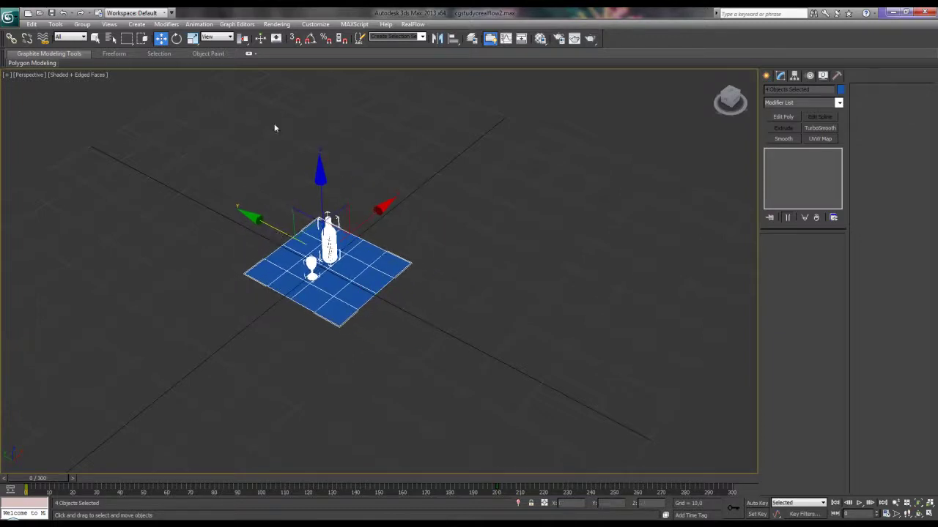
Apply another percentage uniform shrink and reframe the objects lower in the Front view.
right_click(192, 38)
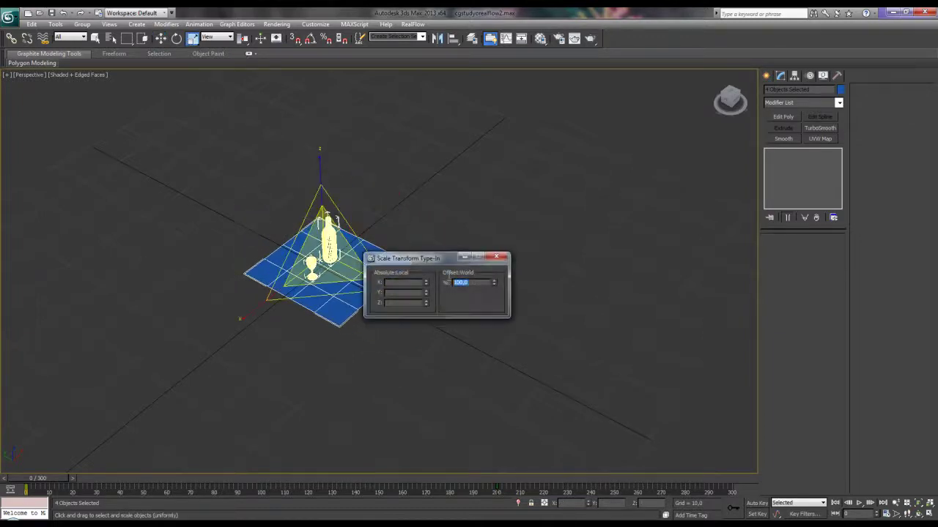
key("Return")
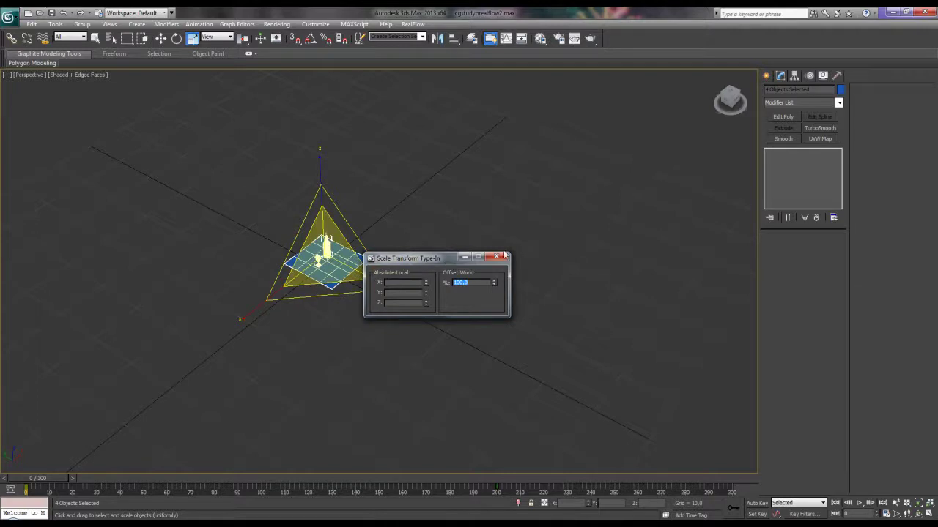
left_click(504, 256)
key("w")
key("f")
key("z")
scroll(348, 286, "down", 3)
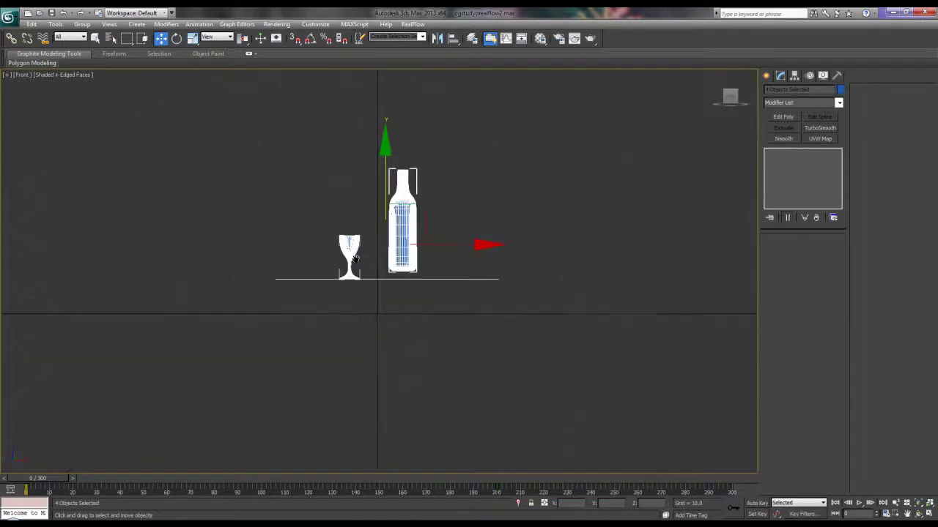
scroll(355, 258, "up", 3)
middle_click_drag(423, 185, 424, 246)
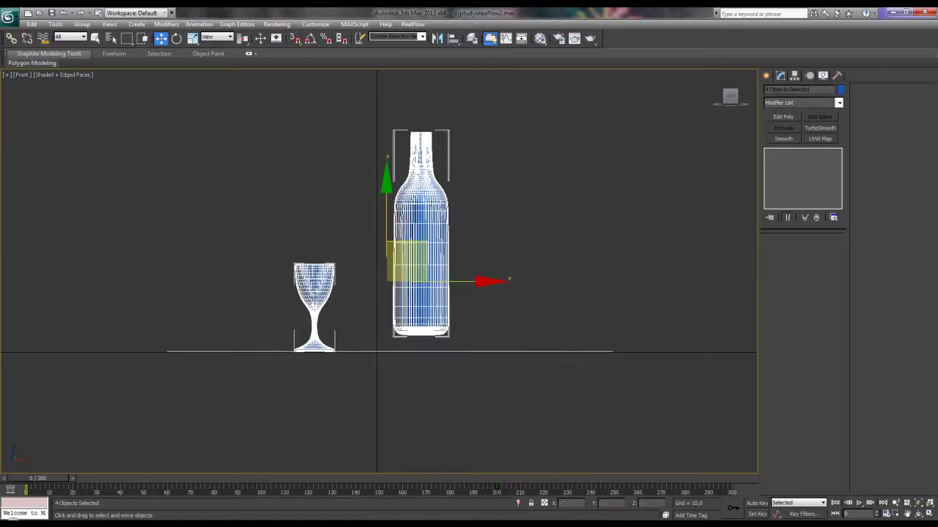
Add note line 18 'Küçültebildiğiniz kadar küçültün.' in Notepad++.
key("alt+Tab")
key("Return")
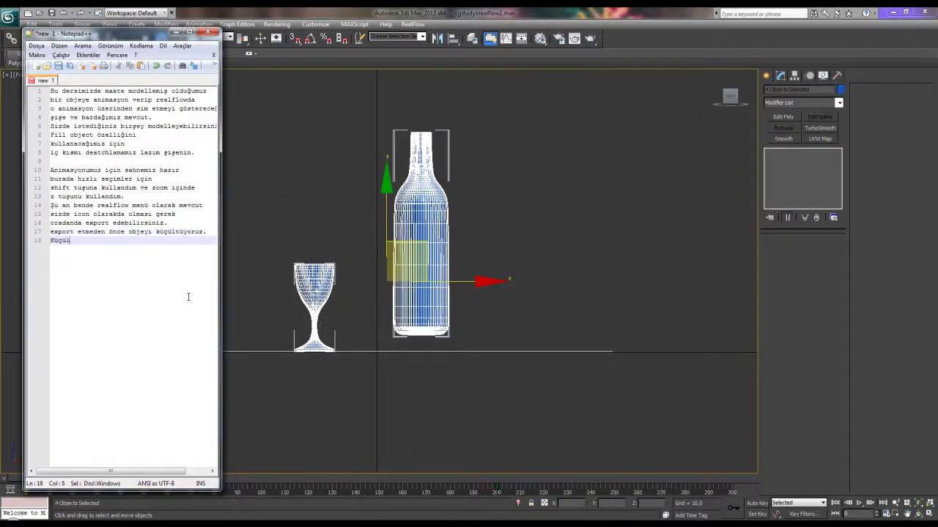
type("tebildiğiniz kadar küçültün.")
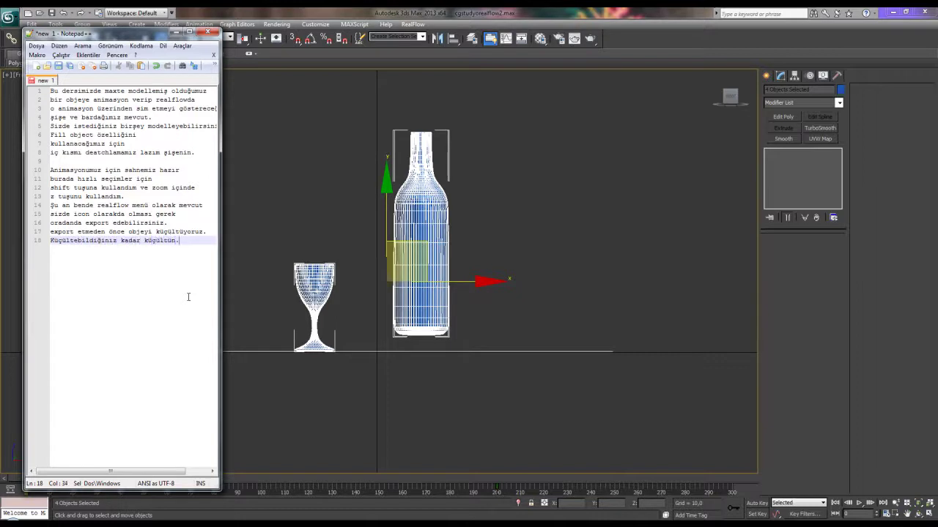
left_click_drag(132, 34, 147, 32)
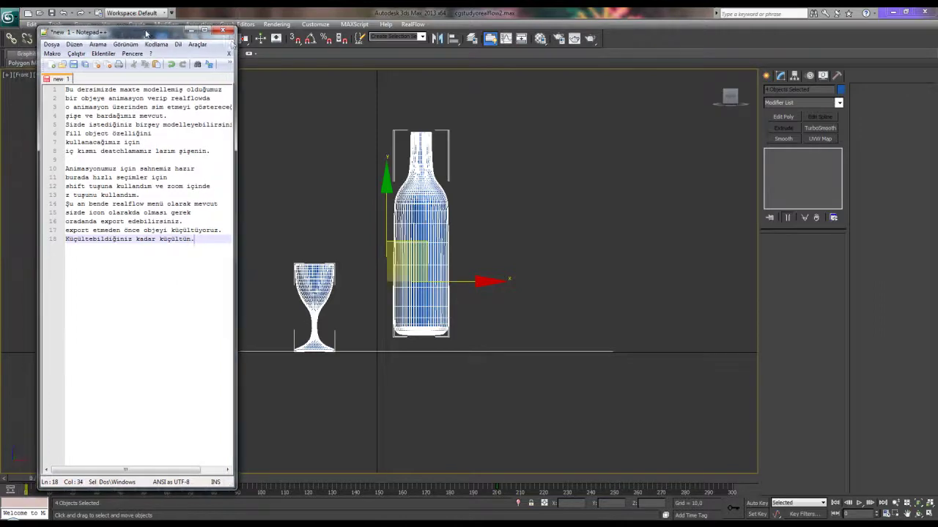
Export the scene via SD File Export Settings as Cgstudyoders_2.sd in the Mesh export folder.
left_click(413, 24)
left_click(432, 37)
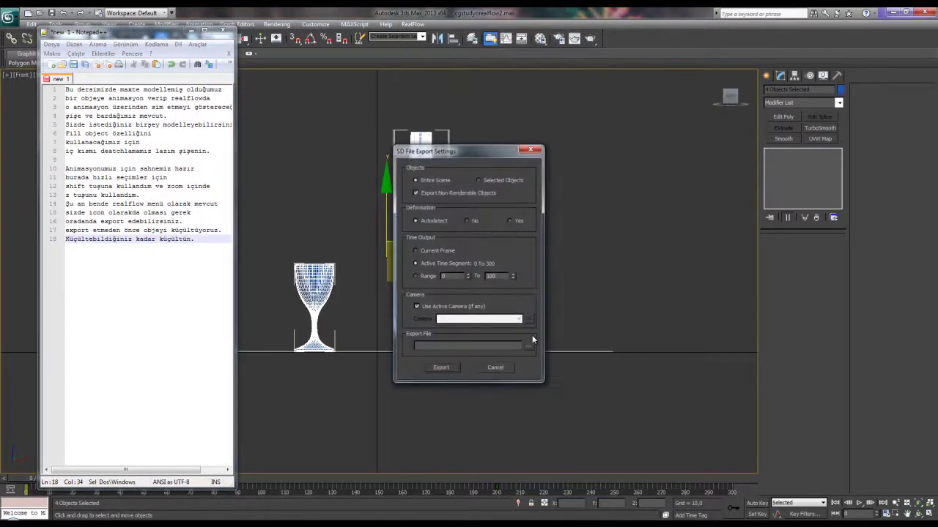
left_click(528, 347)
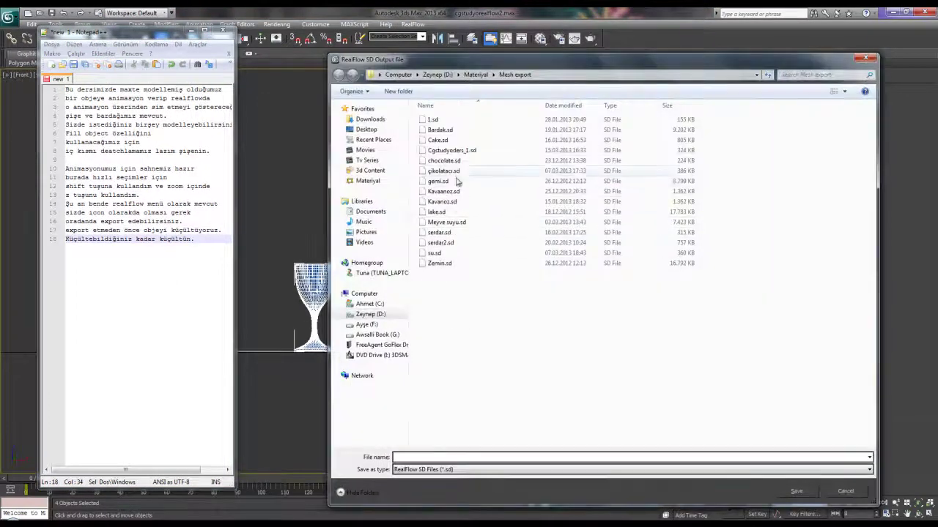
left_click(451, 150)
double_click(438, 457)
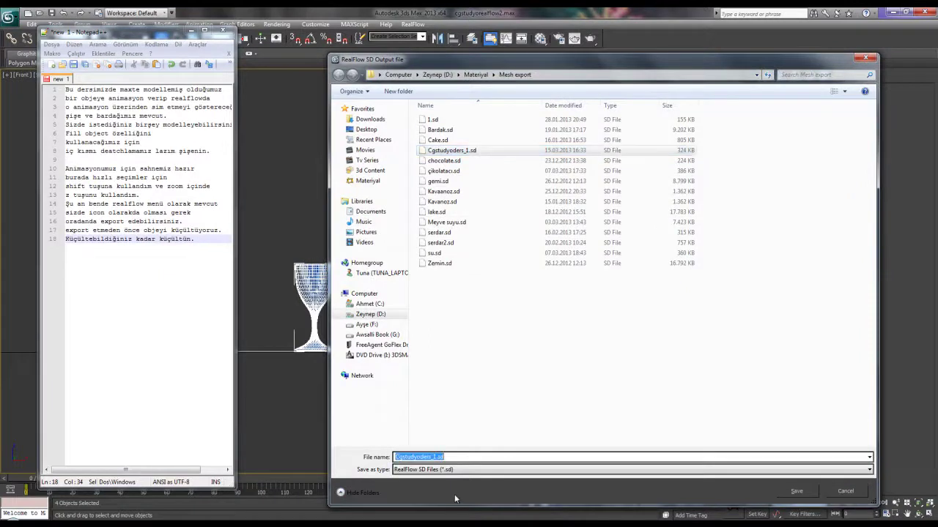
key("End")
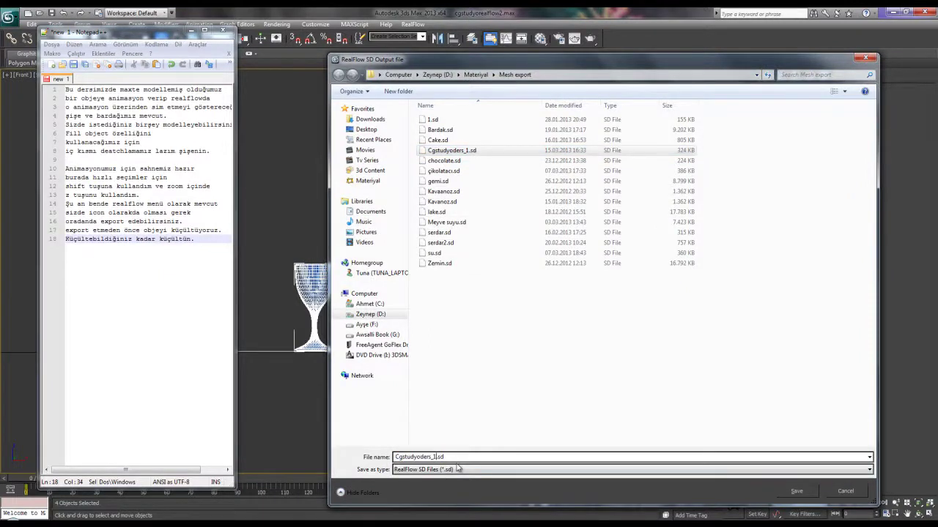
key("BackSpace")
type("2")
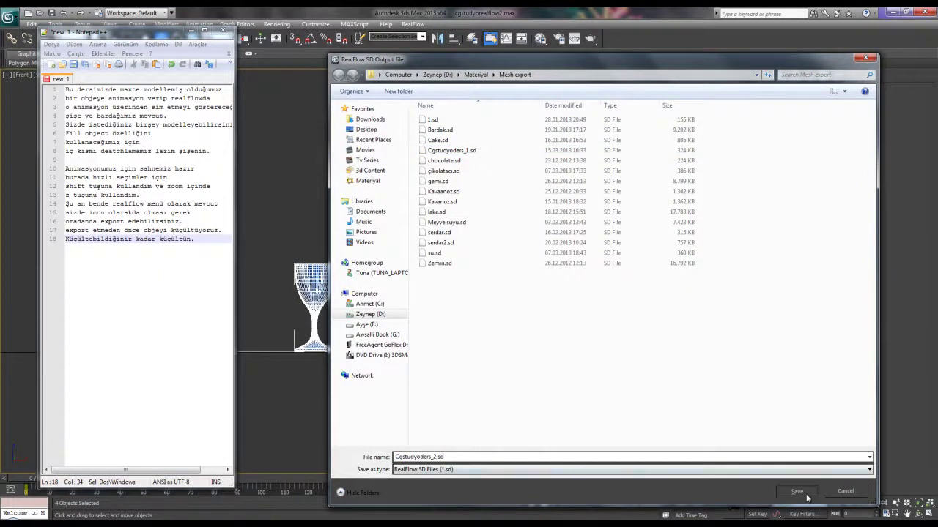
left_click(797, 491)
left_click(437, 367)
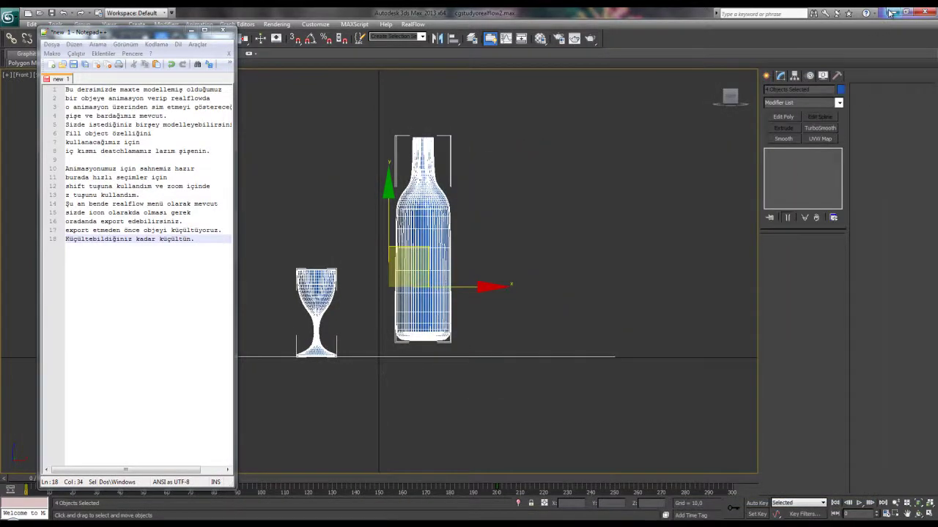
left_click(15, 513)
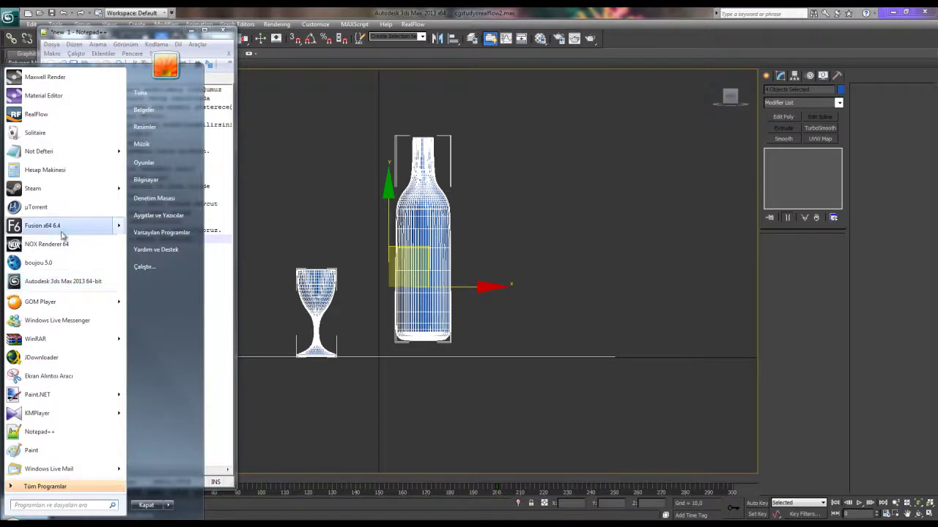
Launch RealFlow 2012, hide the notes, and dismiss a new-project warning.
left_click(54, 123)
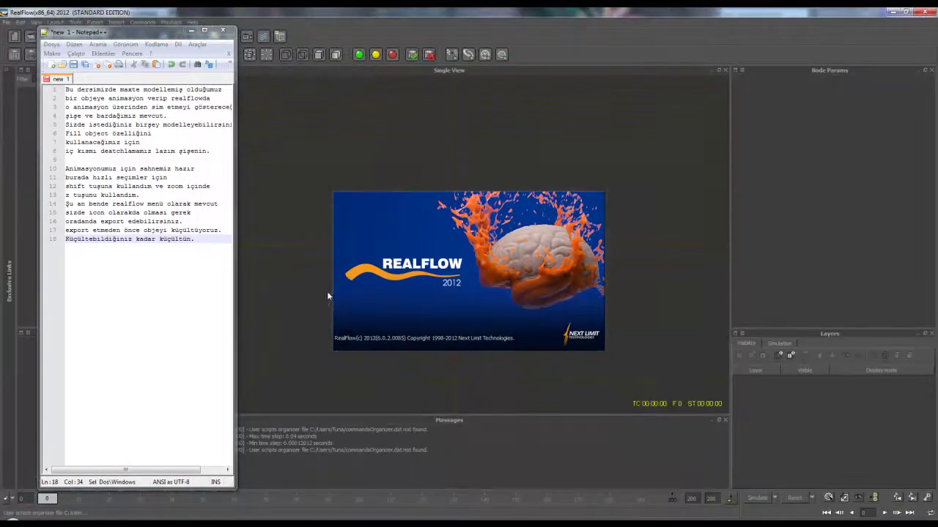
left_click(190, 30)
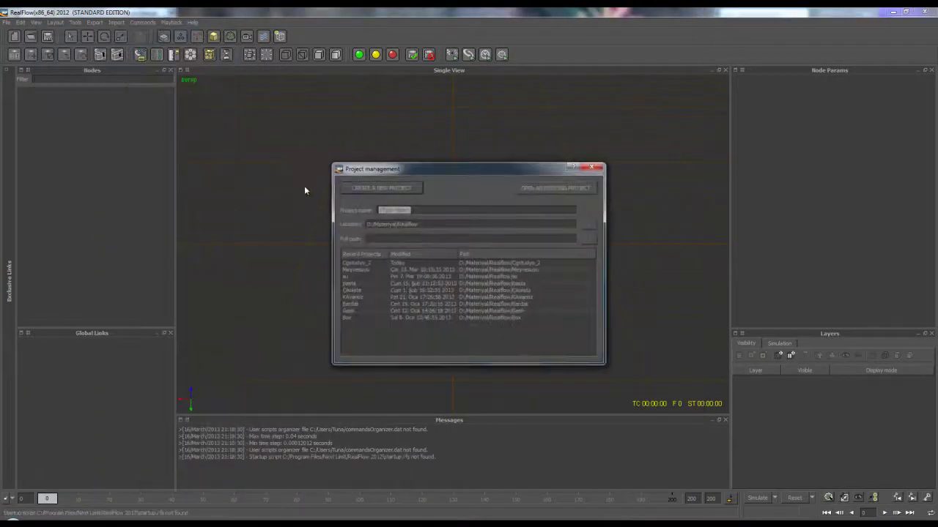
left_click(531, 263)
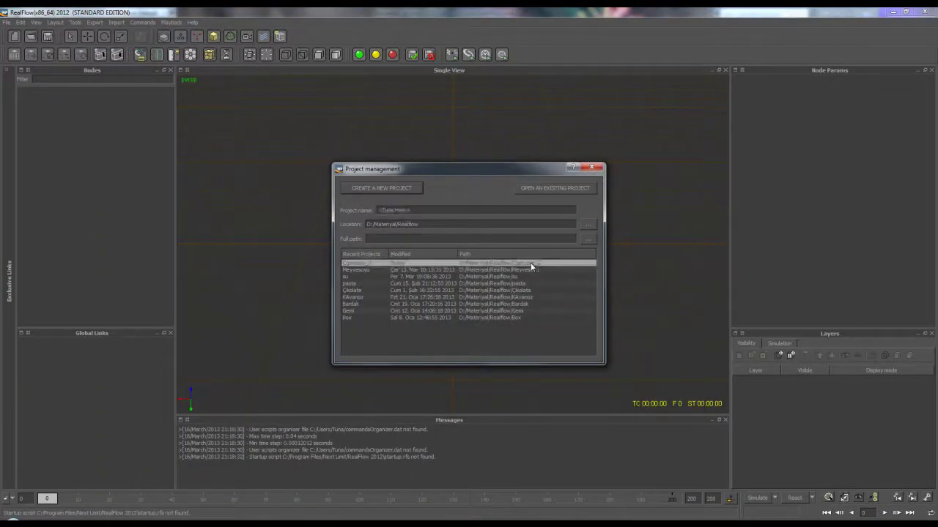
left_click(412, 188)
left_click(476, 270)
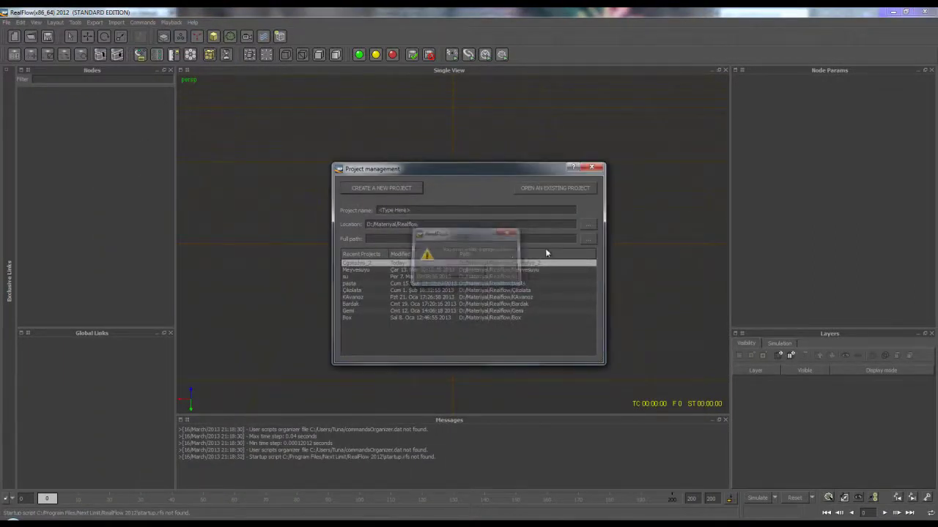
Open the existing Cgstudyo_2 project from Project management's Recent Projects.
left_click(546, 190)
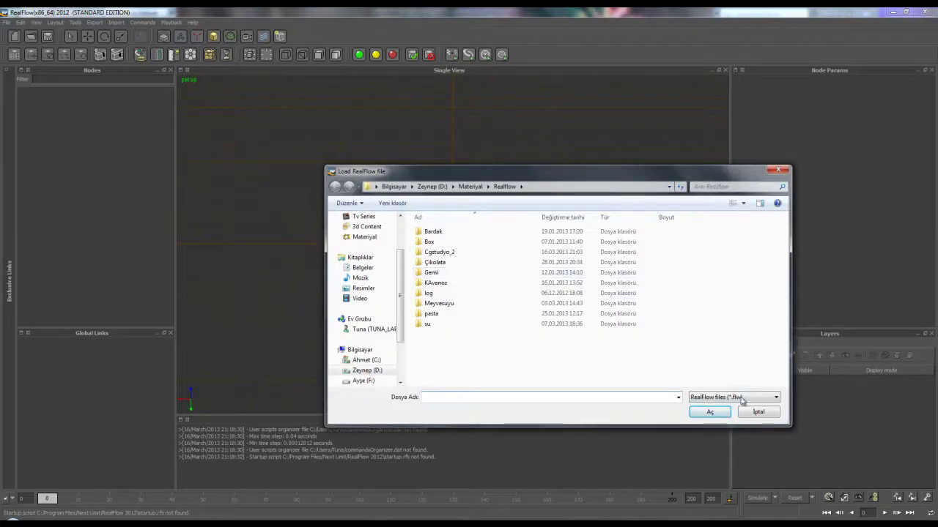
left_click(758, 412)
right_click(133, 148)
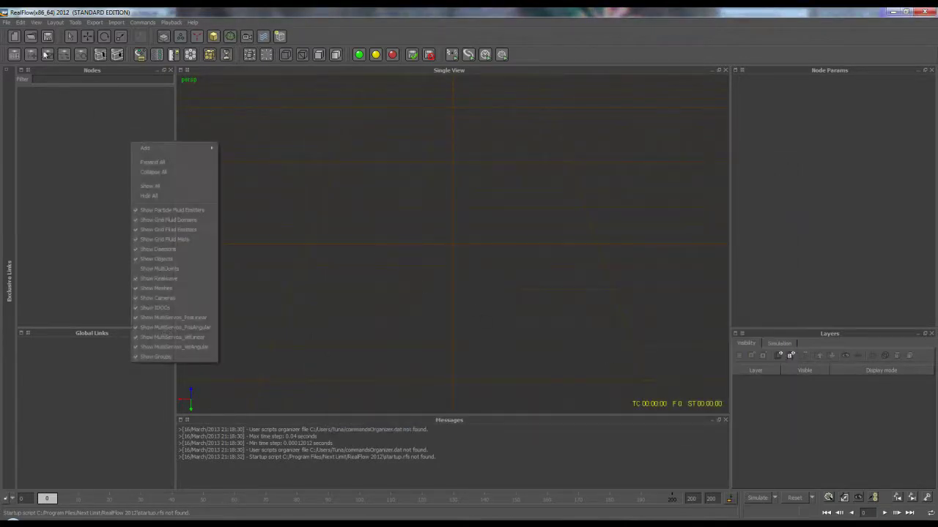
left_click(31, 37)
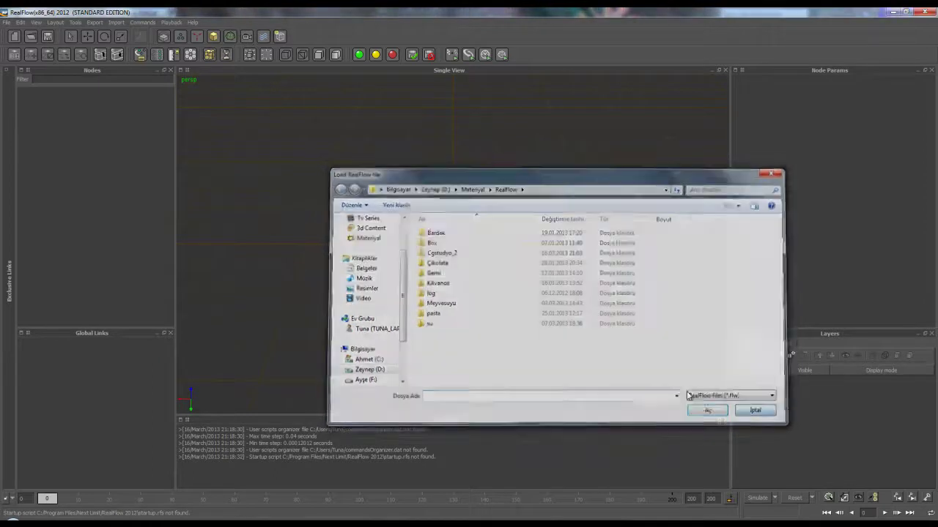
left_click(758, 412)
left_click(14, 36)
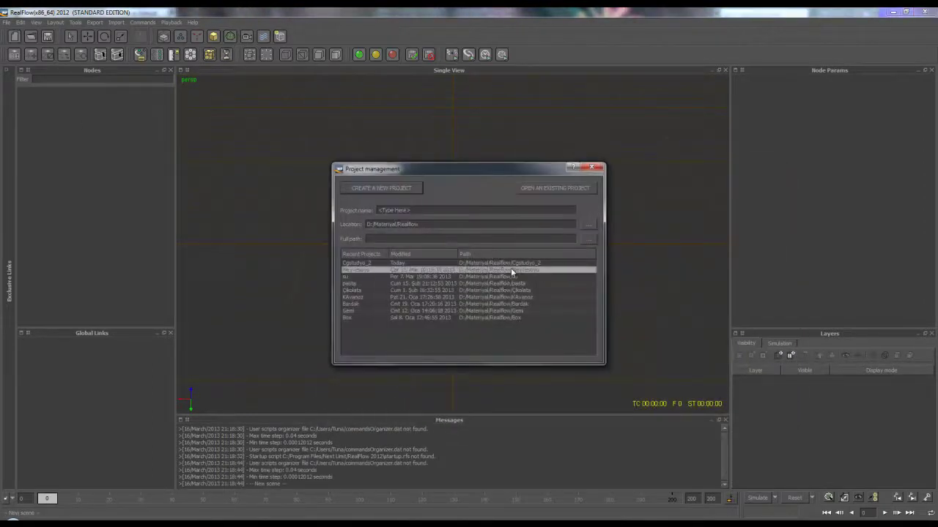
double_click(510, 265)
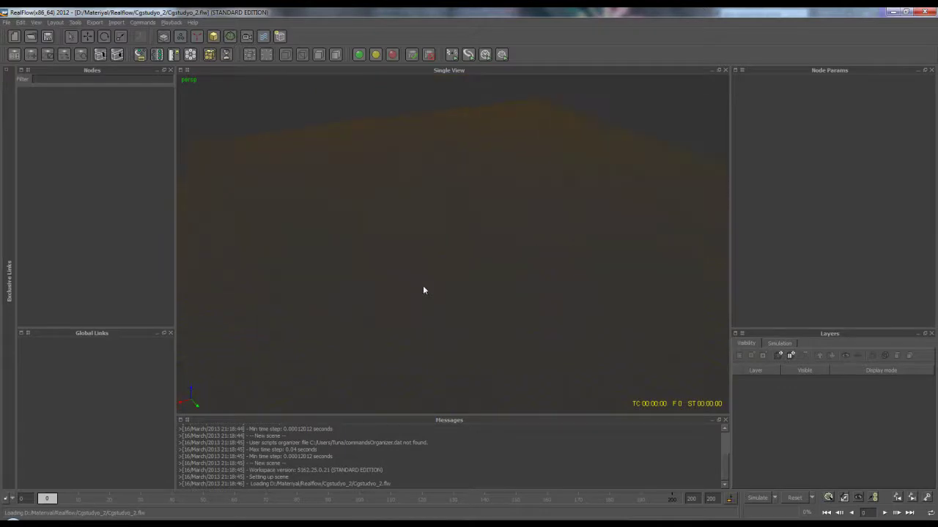
Import Cgstudyoders_2.sd from the Mesh export folder through Nodes Add > Object > Import.
right_click(48, 116)
mouse_move(168, 152)
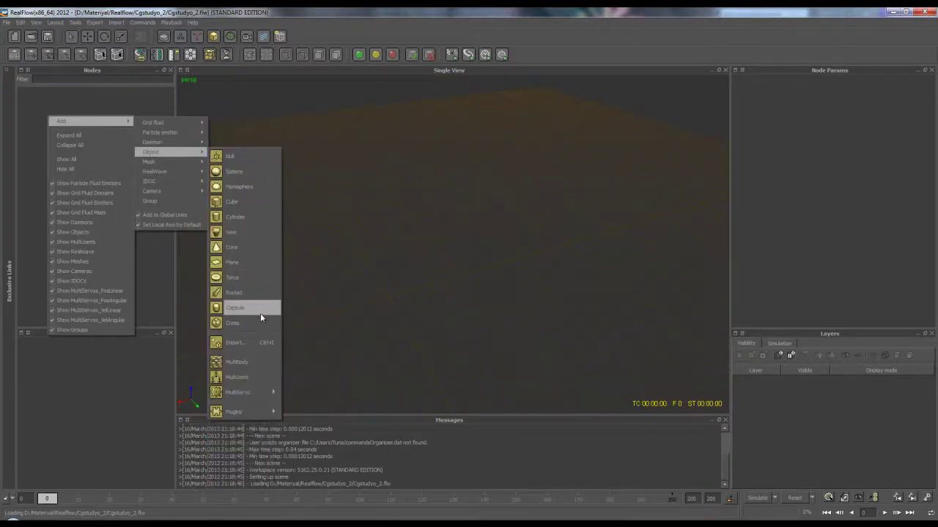
left_click(260, 342)
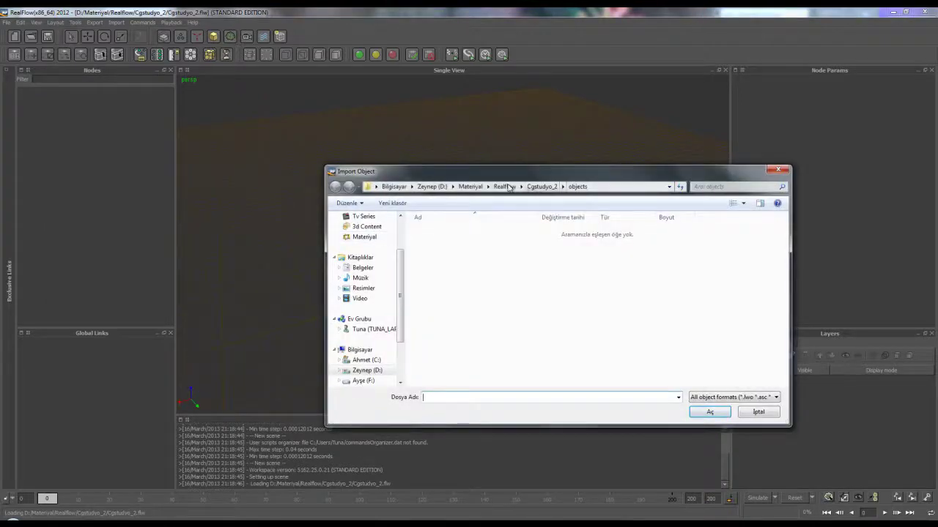
left_click(480, 186)
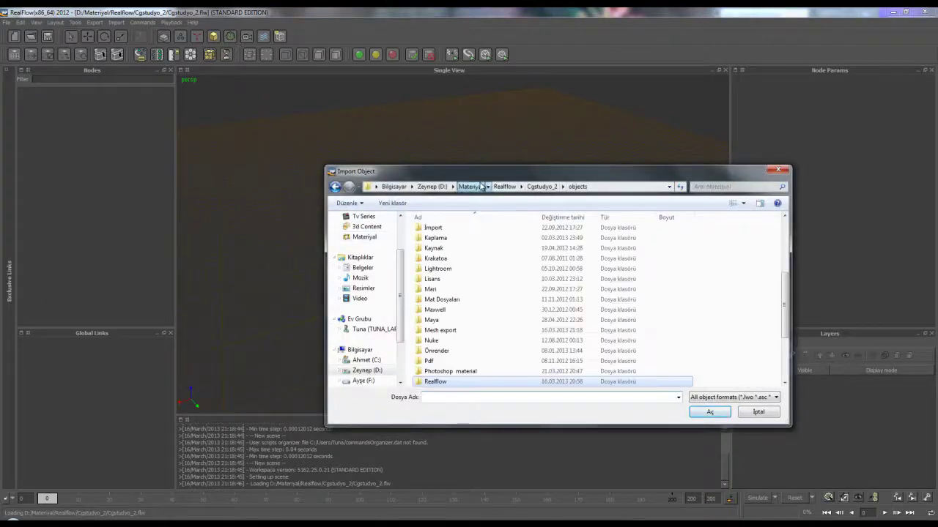
double_click(448, 330)
double_click(463, 273)
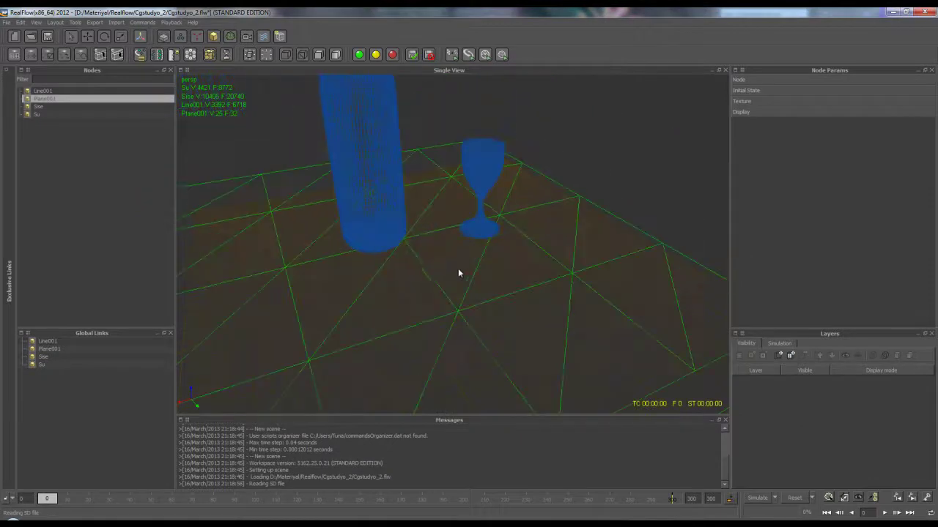
left_click_drag(441, 276, 439, 268, "alt")
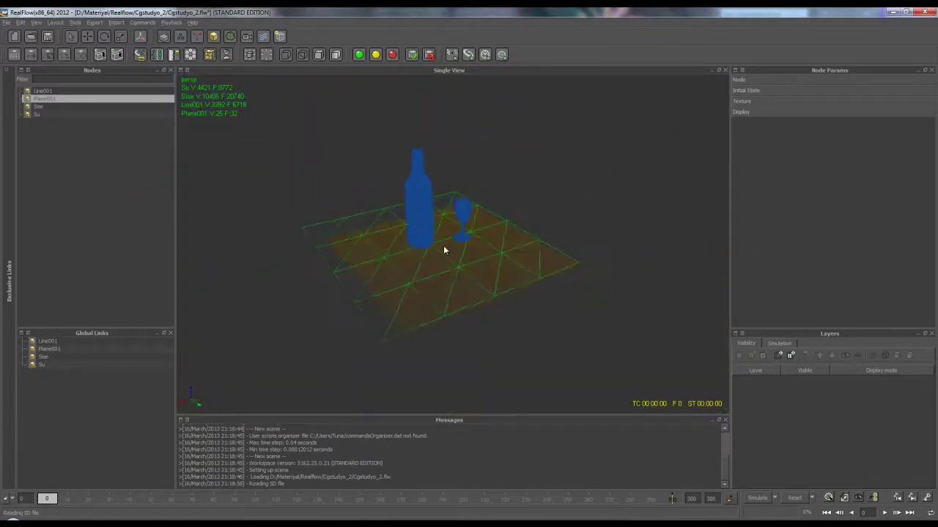
Add note line 19 'Çok büyük geldiler birini seçip silelim.' in Notepad++.
key("alt+Tab")
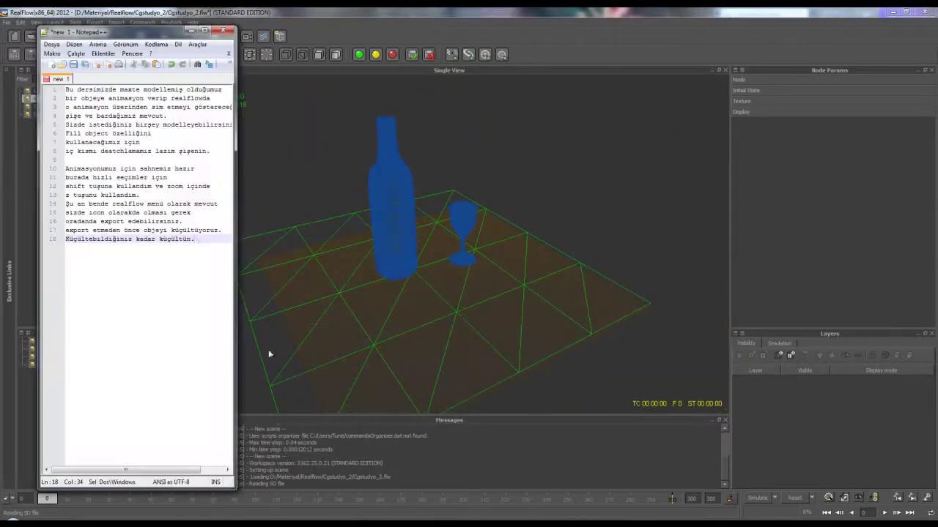
key("Return")
type("ç")
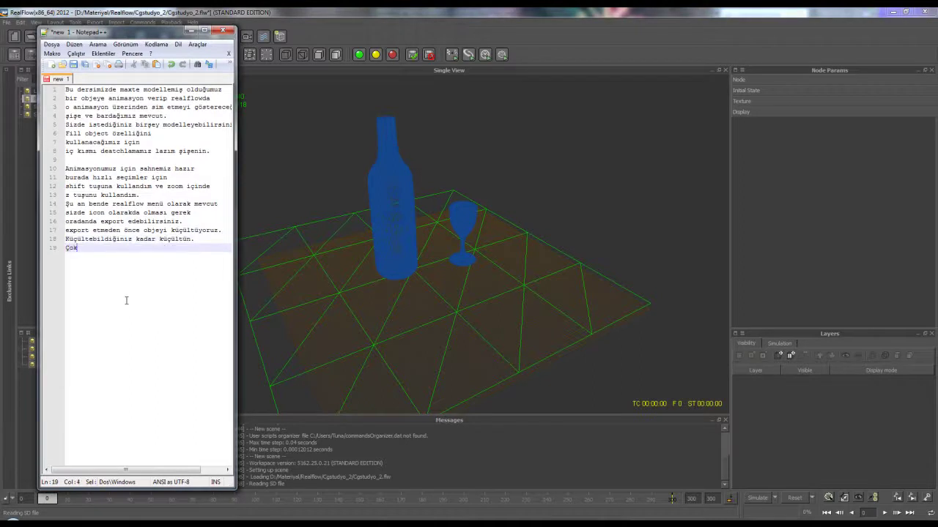
type("yük geldiler birini seçip silelim.")
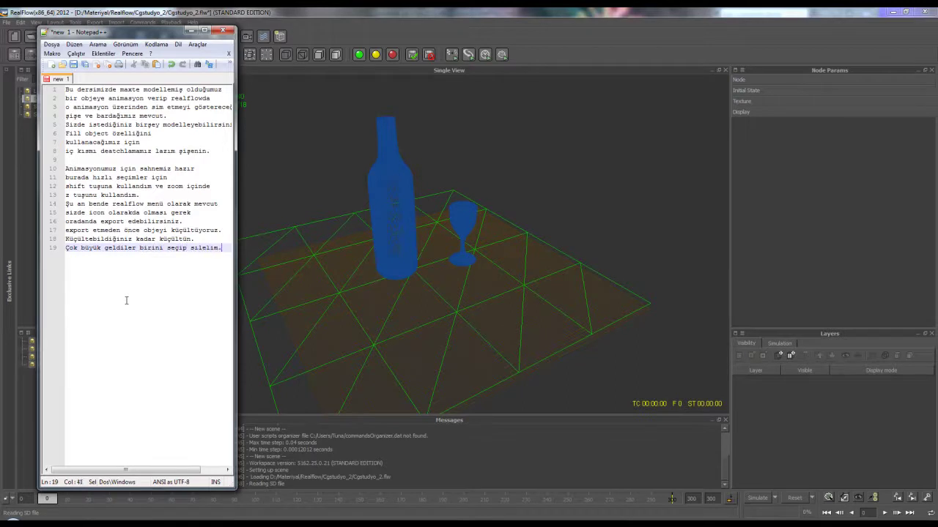
key("Return")
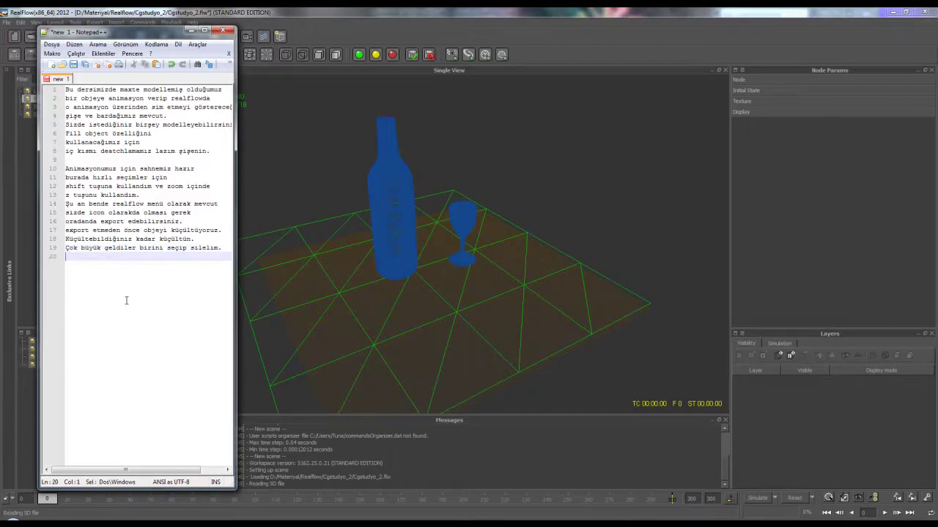
Delete the oversized bottle and glass in RealFlow, then return to 3ds Max.
left_click(609, 236)
left_click(460, 214)
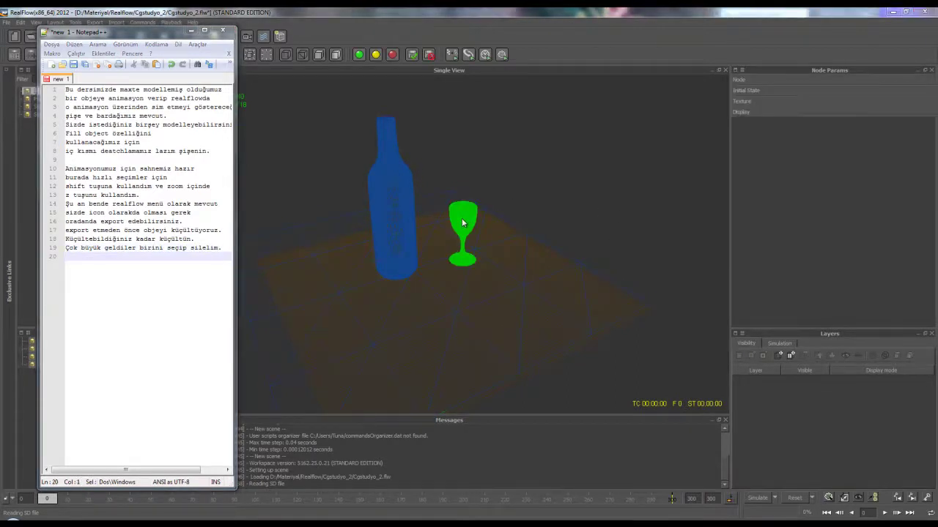
key("Delete")
left_click(447, 281)
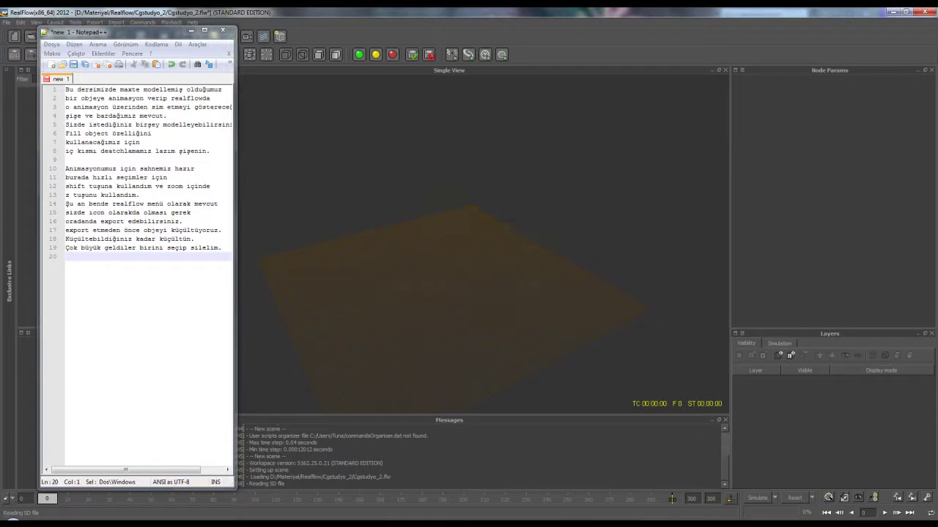
left_click(354, 520)
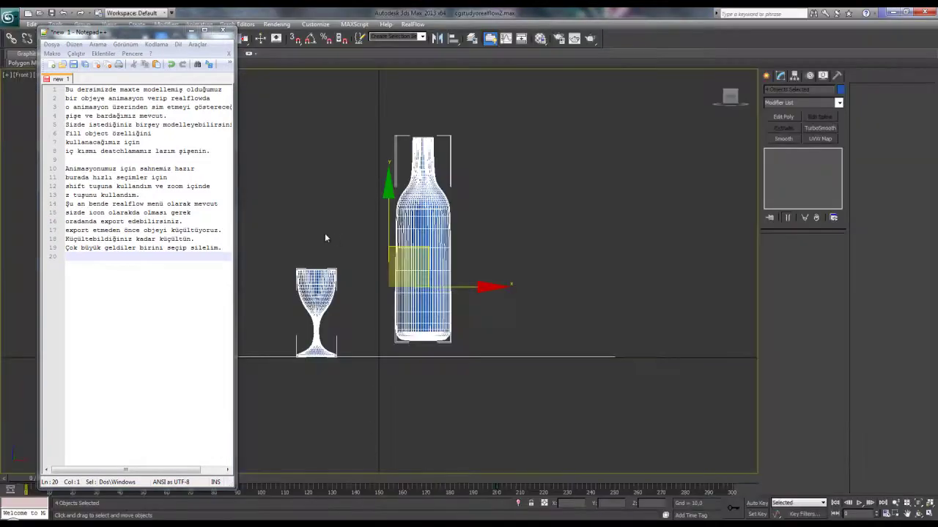
Scale the objects down by a smaller percentage and lower them onto the ground line.
left_click_drag(205, 32, 181, 52)
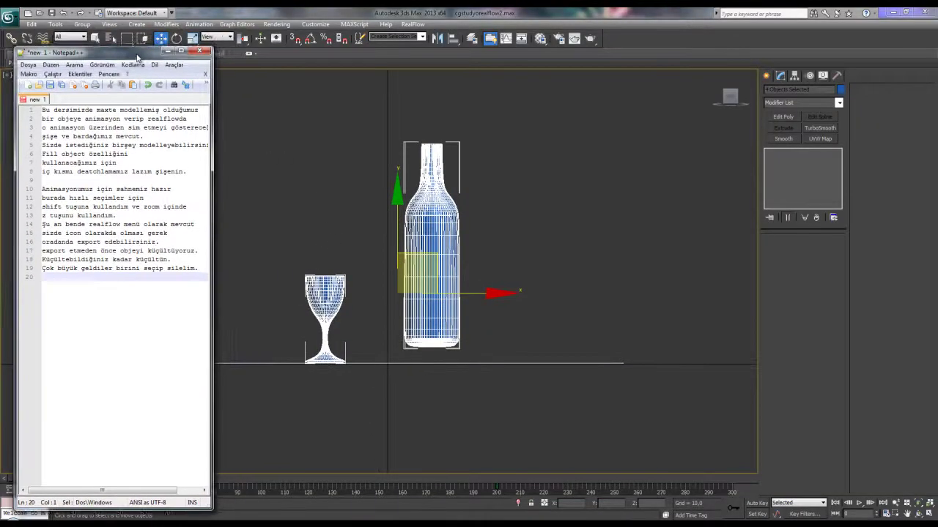
right_click(194, 38)
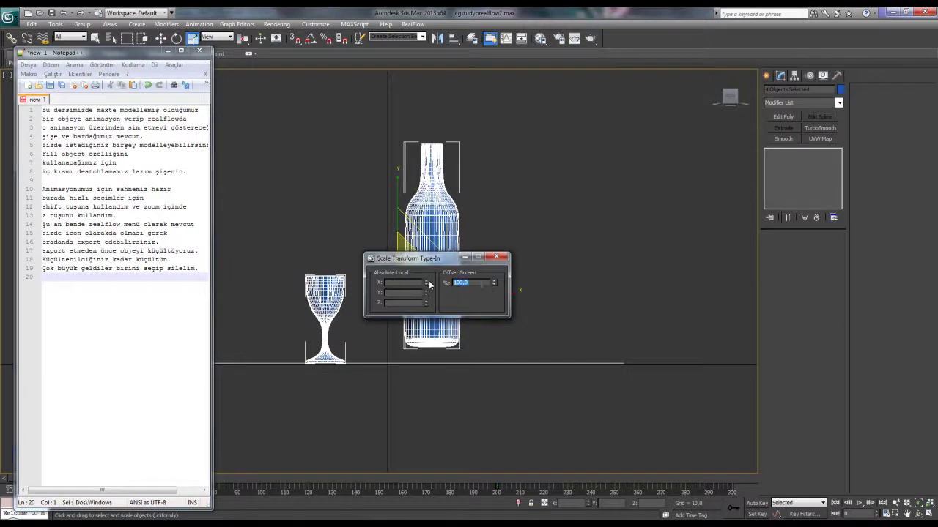
key("Return")
left_click(498, 256)
key("w")
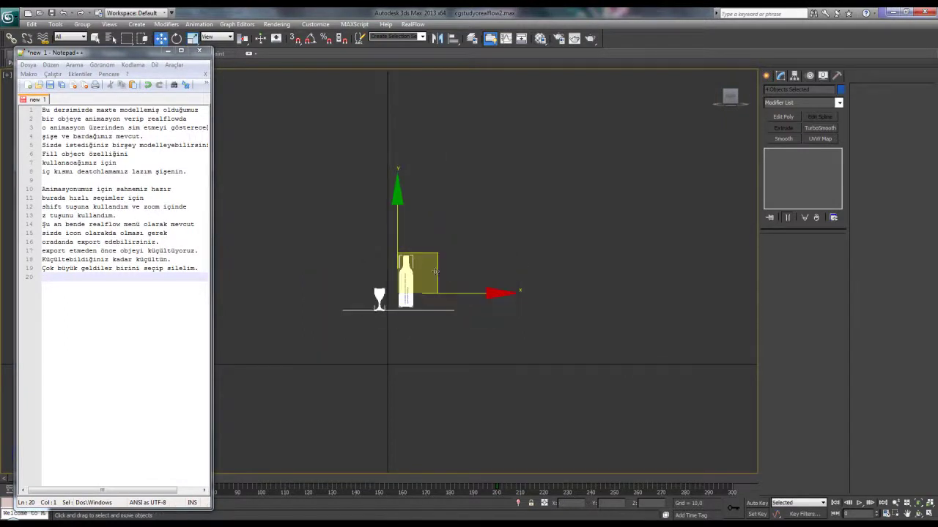
left_click_drag(436, 256, 430, 308)
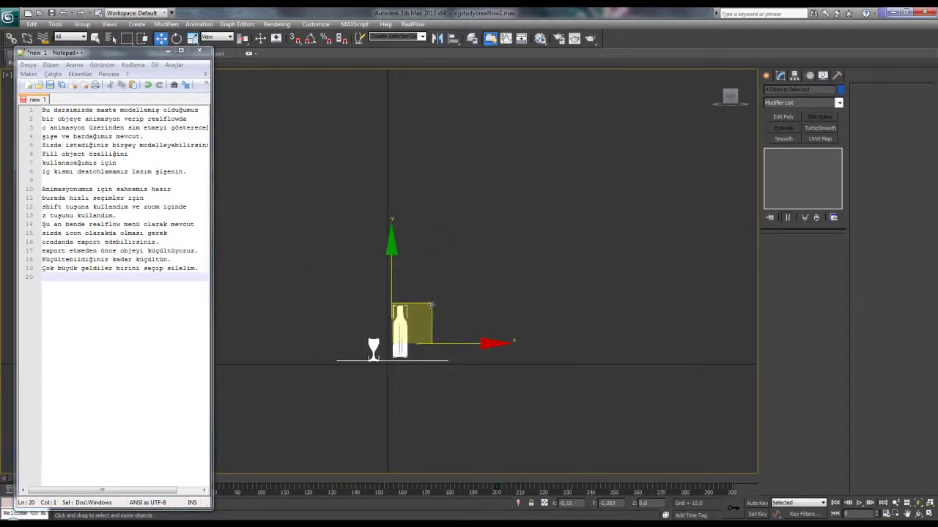
Export the rescaled scene as an SD file from RealFlow SD export settings.
left_click(412, 24)
left_click(440, 35)
left_click(443, 367)
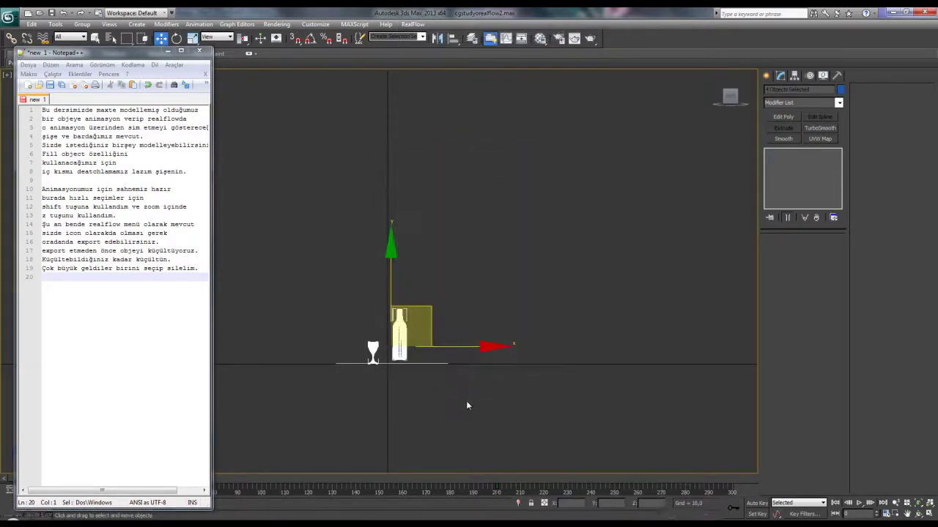
Import the exported SD file into the RealFlow scene via Add > Import Object.
right_click(368, 269)
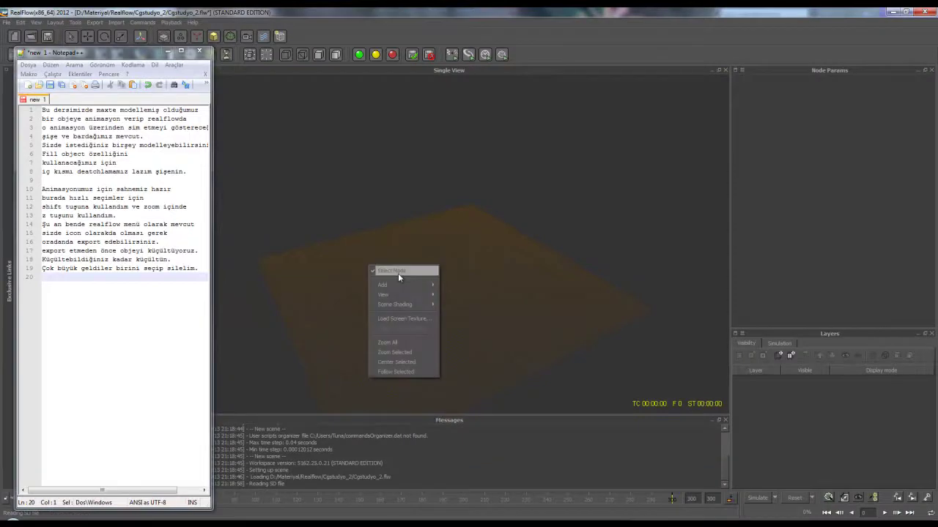
left_click(398, 274)
right_click(398, 273)
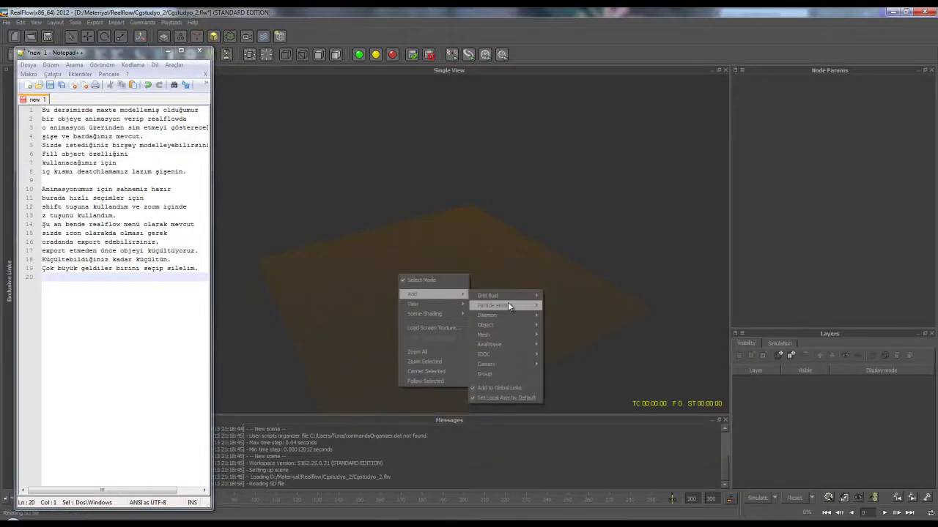
mouse_move(485, 325)
left_click(590, 457)
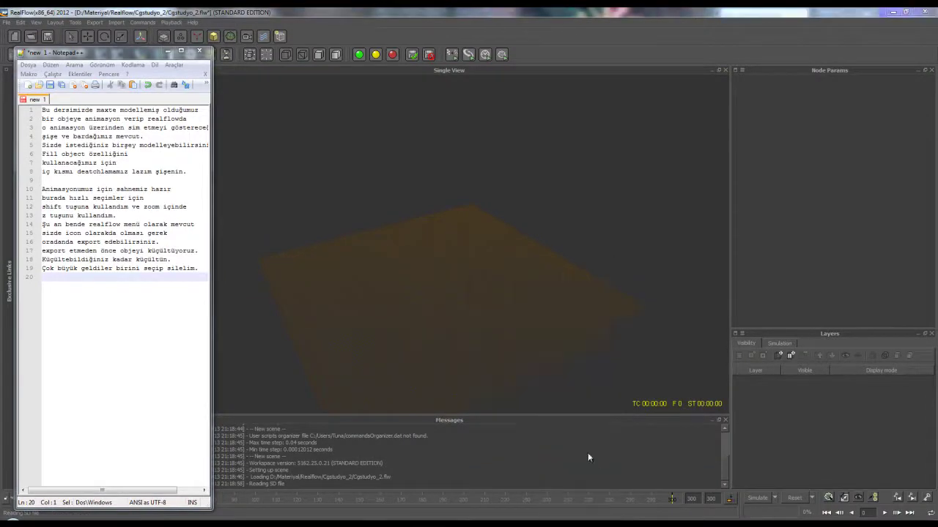
left_click(458, 271)
double_click(458, 271)
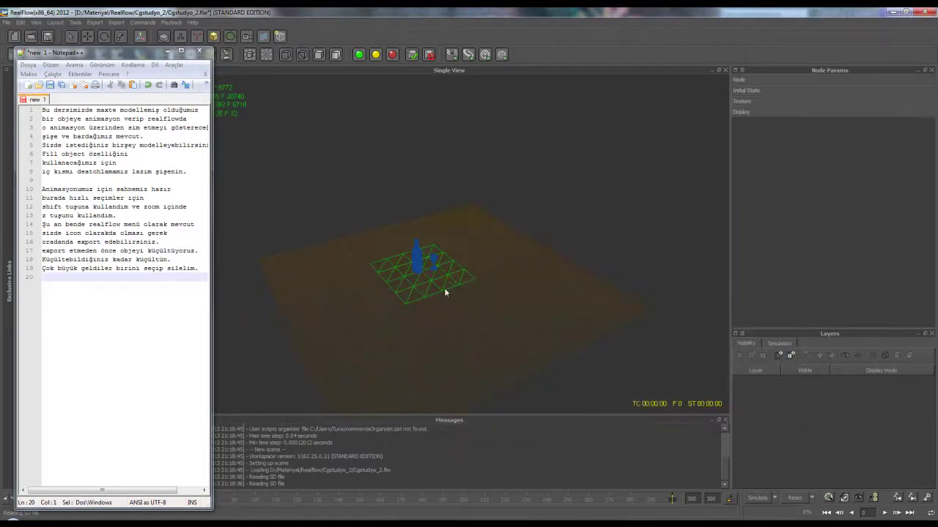
Zoom and orbit to inspect the re-imported bottle, glass and floor.
scroll(432, 329, "up", 1)
scroll(451, 322, "up", 2)
scroll(440, 337, "up", 2)
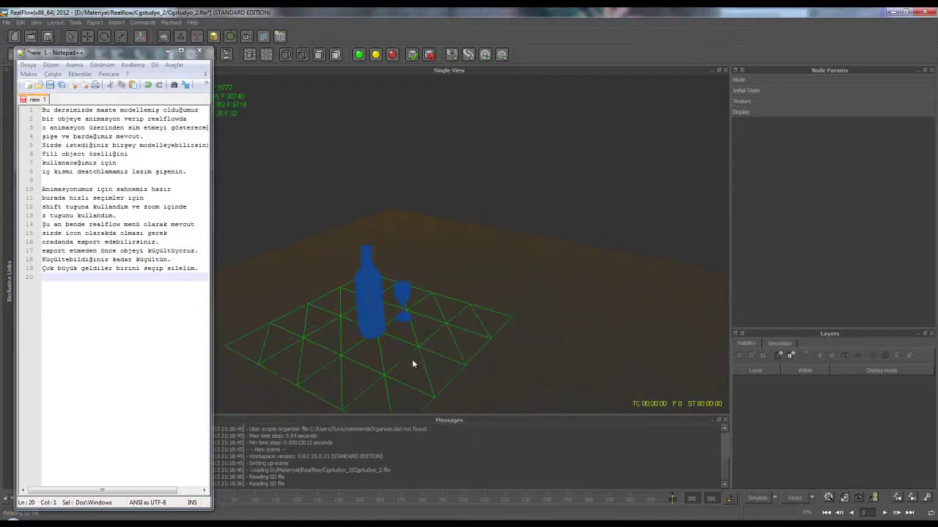
mouse_move(382, 313)
left_mouse_down("alt")
mouse_move(409, 347)
mouse_move(314, 404)
mouse_move(357, 411)
mouse_move(381, 351)
left_mouse_up("alt")
scroll(413, 345, "up", 2)
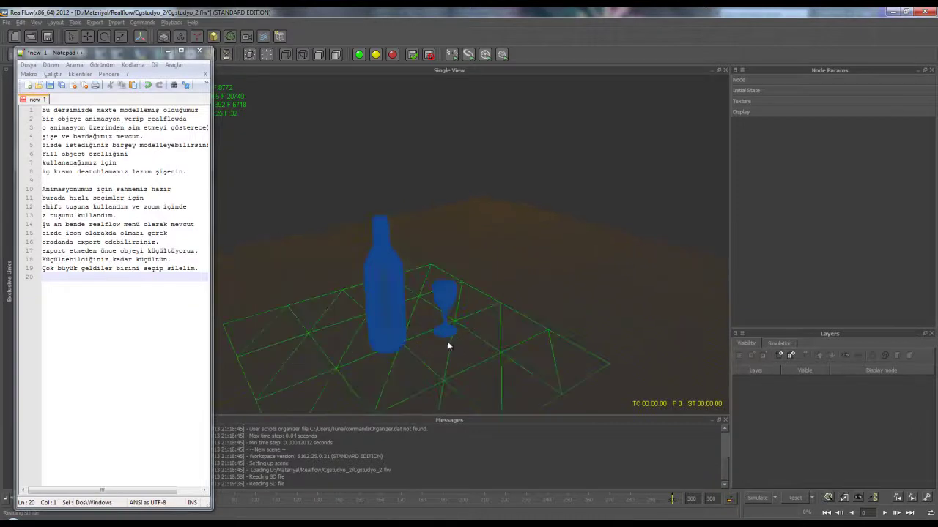
right_click(554, 264)
left_click(514, 214)
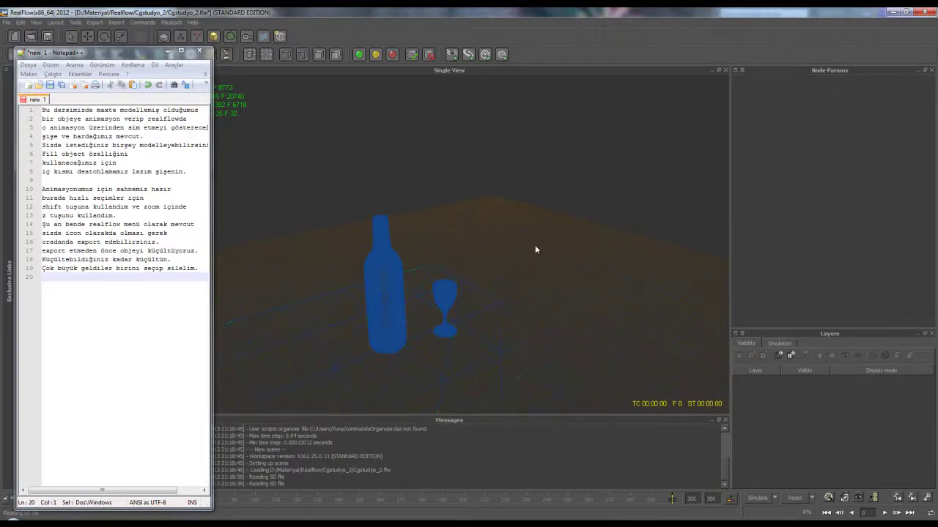
right_click(544, 269)
mouse_move(637, 299)
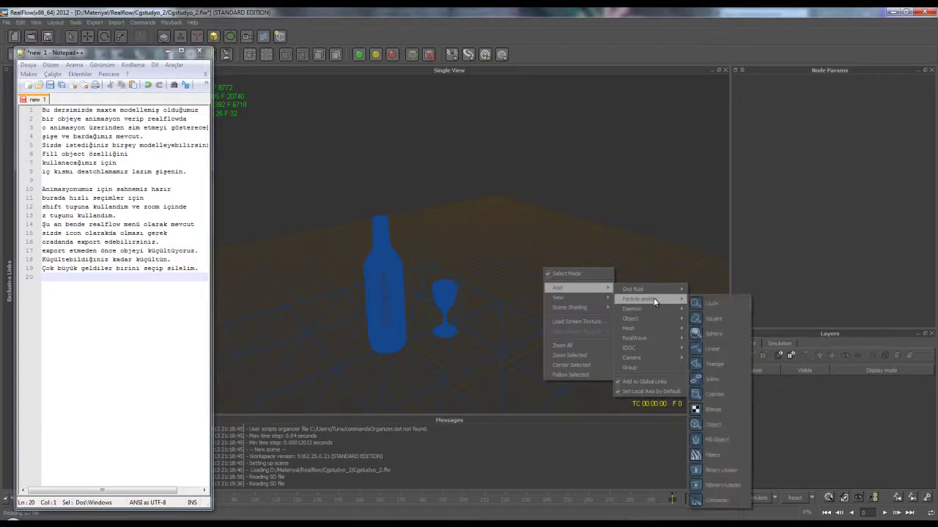
Add a particle emitter raised above the floor, then scrub the timeline with the bottle selected.
left_click(728, 319)
left_click_drag(460, 350, 472, 314)
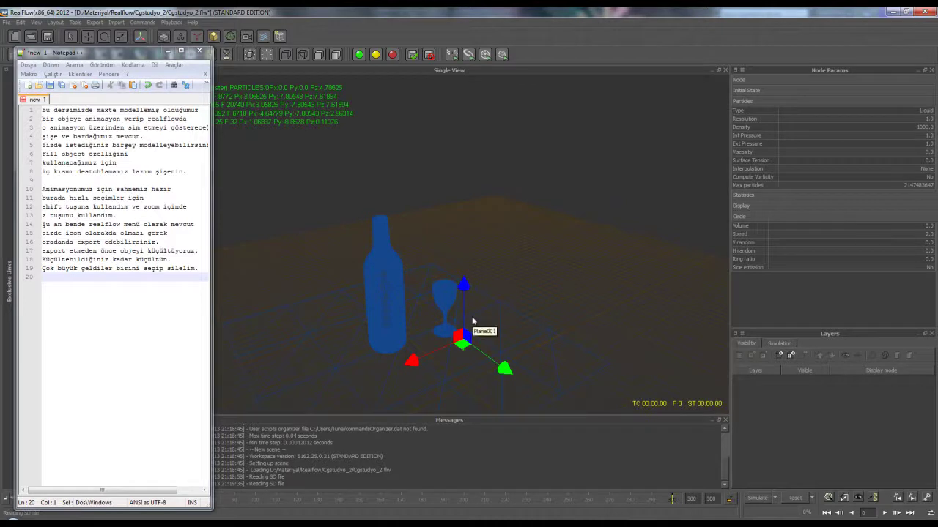
left_click(473, 321)
left_click(393, 287)
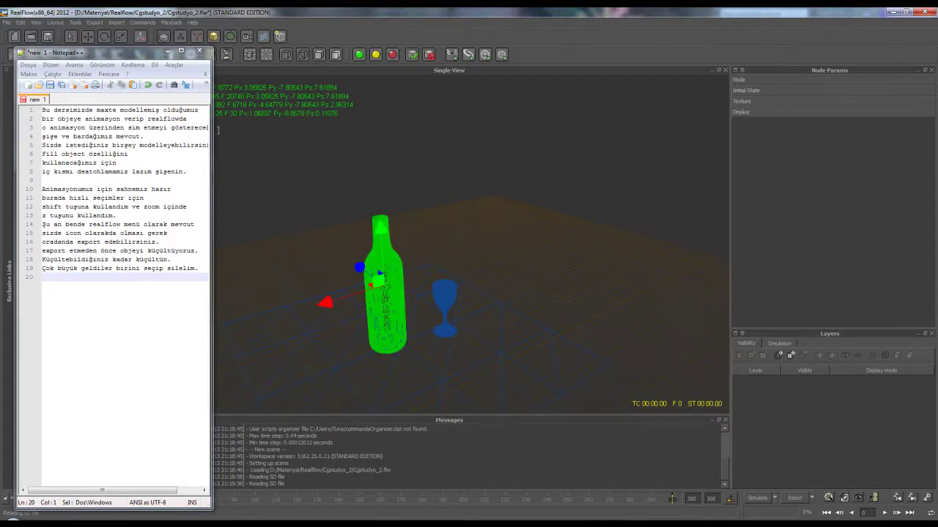
mouse_move(238, 503)
left_mouse_down()
mouse_move(298, 501)
mouse_move(223, 501)
left_mouse_up()
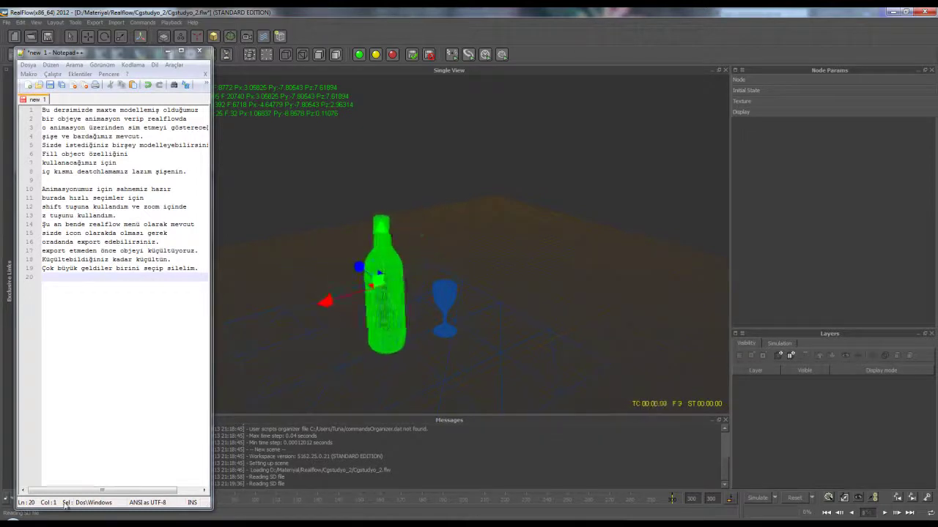
Add note line 20 'böyle bir deneyelim.', minimize Notepad++, and select the Su node.
left_click(119, 280)
type("böyle")
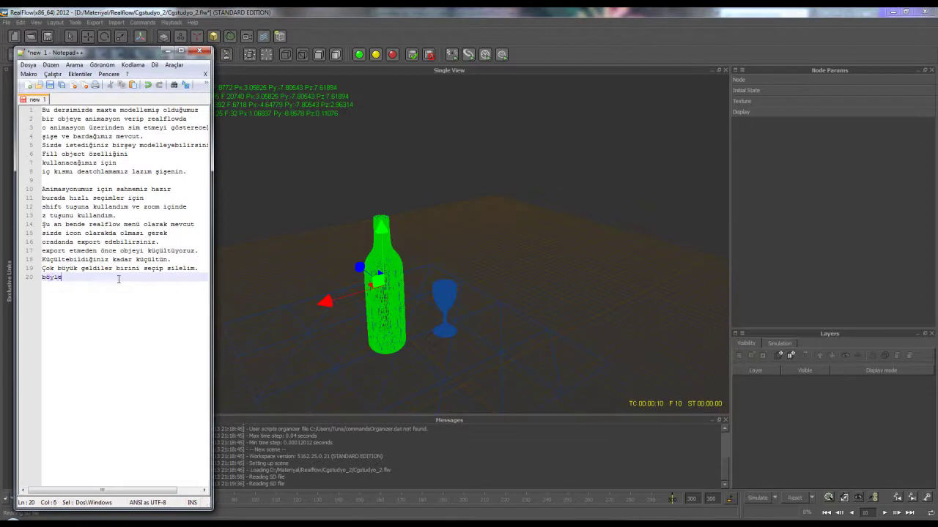
type(" bir deneyelim.")
left_click(178, 51)
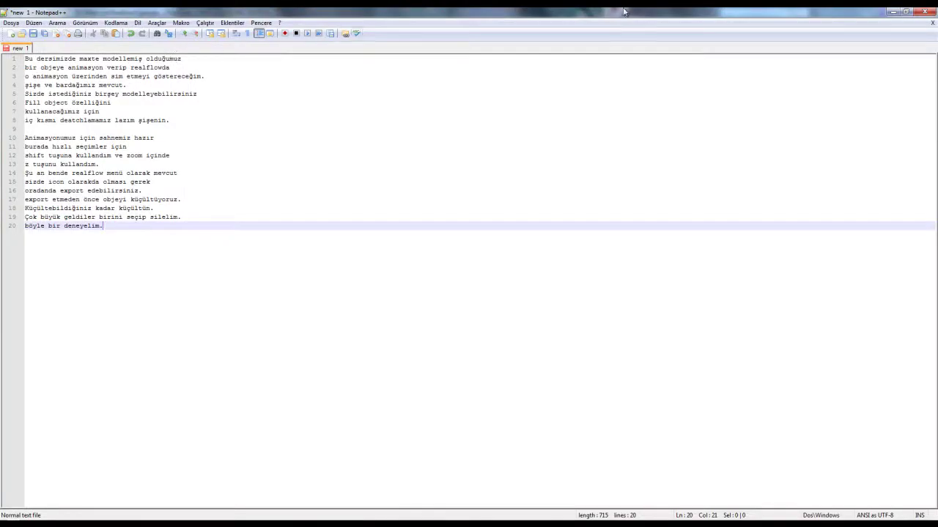
left_click(906, 12)
left_click(168, 49)
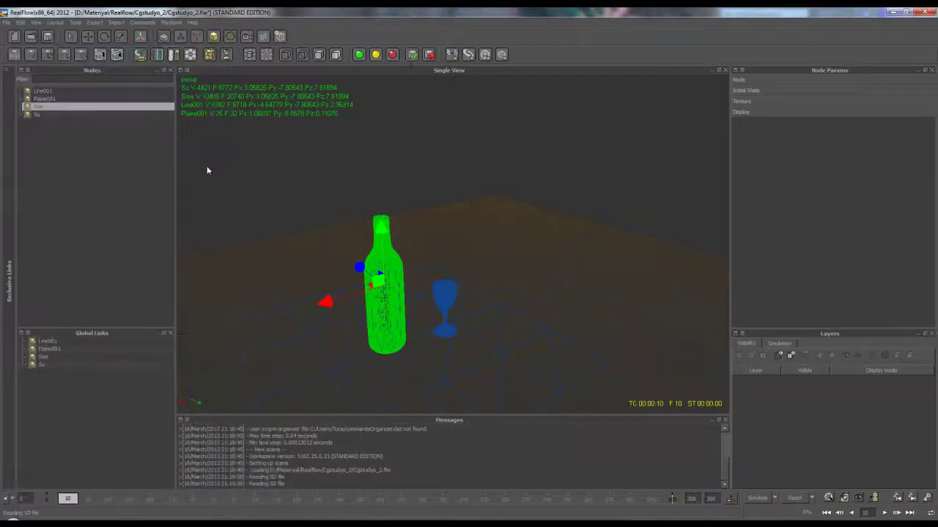
left_click(36, 114)
right_click(54, 168)
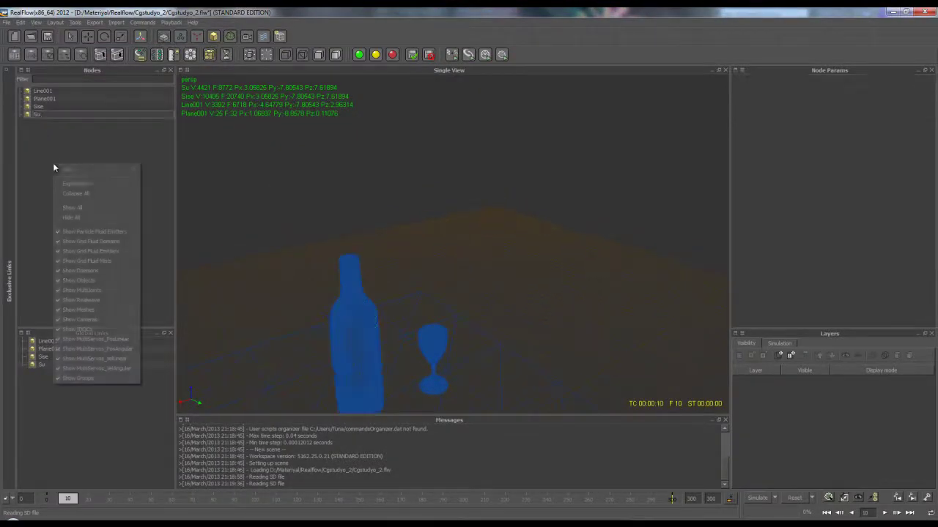
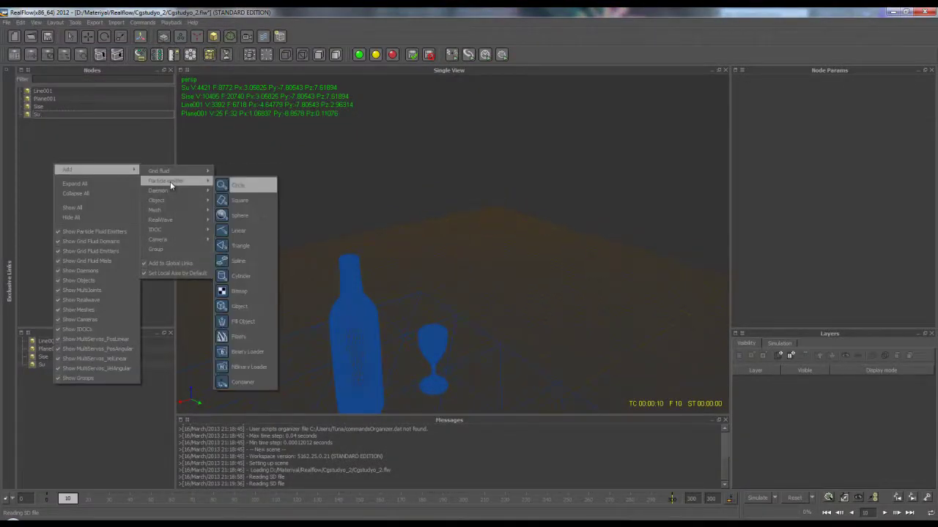
Add a Fill Object emitter that targets Su with Fill volume set to Yes.
left_click(252, 326)
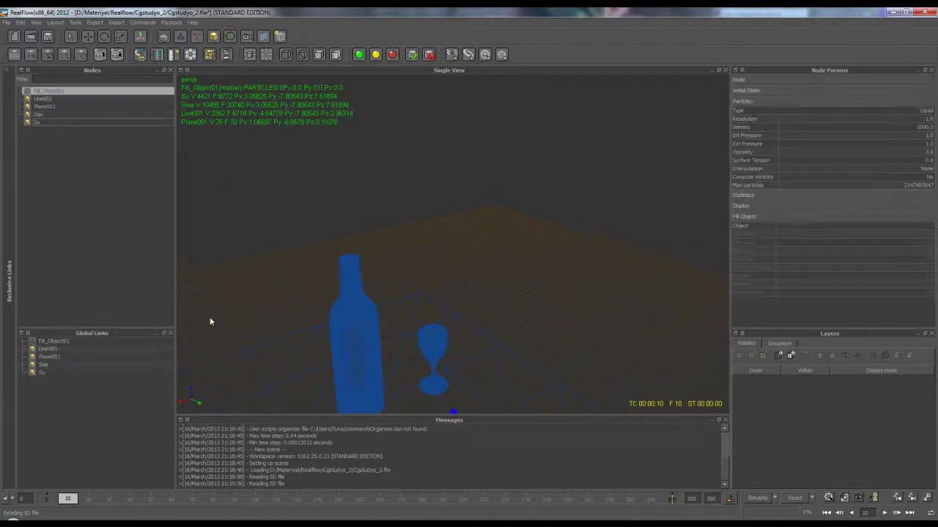
left_click(932, 229)
left_click(854, 153)
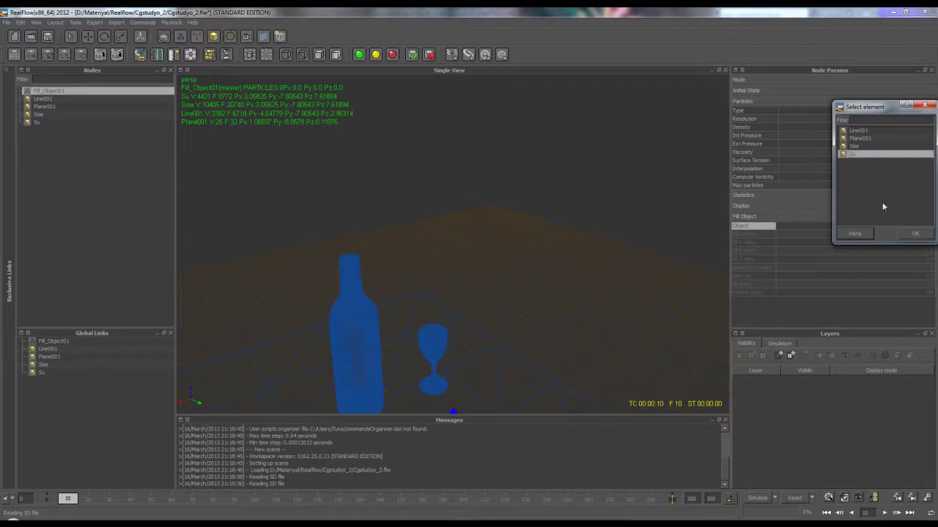
left_click(914, 233)
left_click(927, 235)
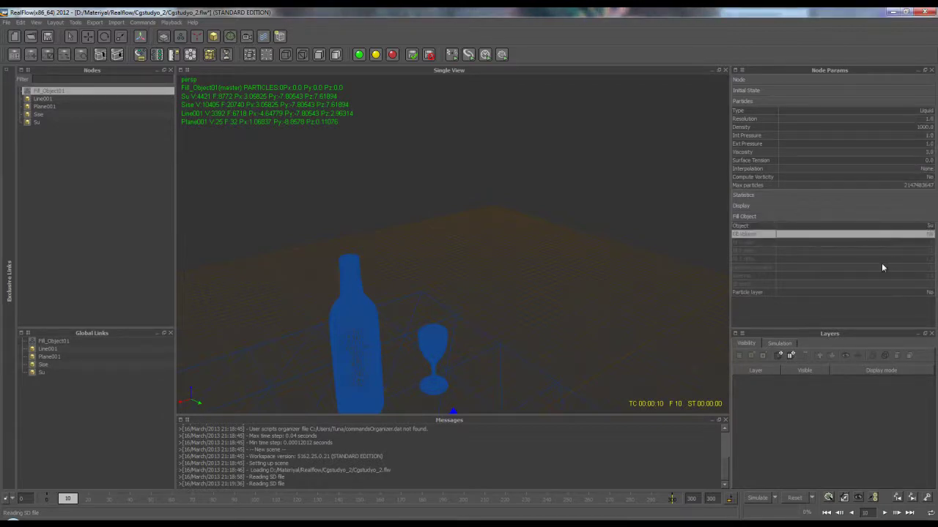
Orbit and zoom to inspect the particle-filled bottle in front view.
left_click_drag(411, 312, 338, 290, "alt")
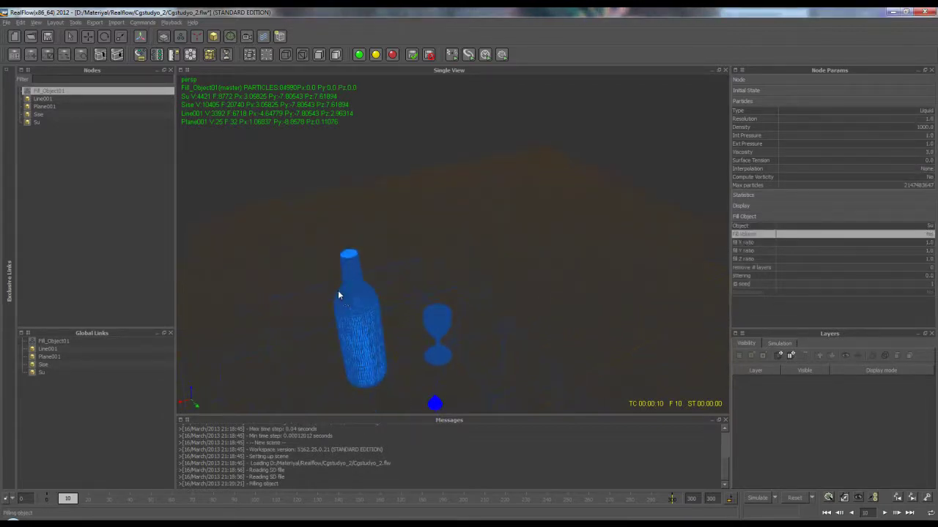
mouse_move(338, 290)
right_mouse_down("alt")
mouse_move(429, 299)
mouse_move(450, 269)
mouse_move(555, 269)
right_mouse_up("alt")
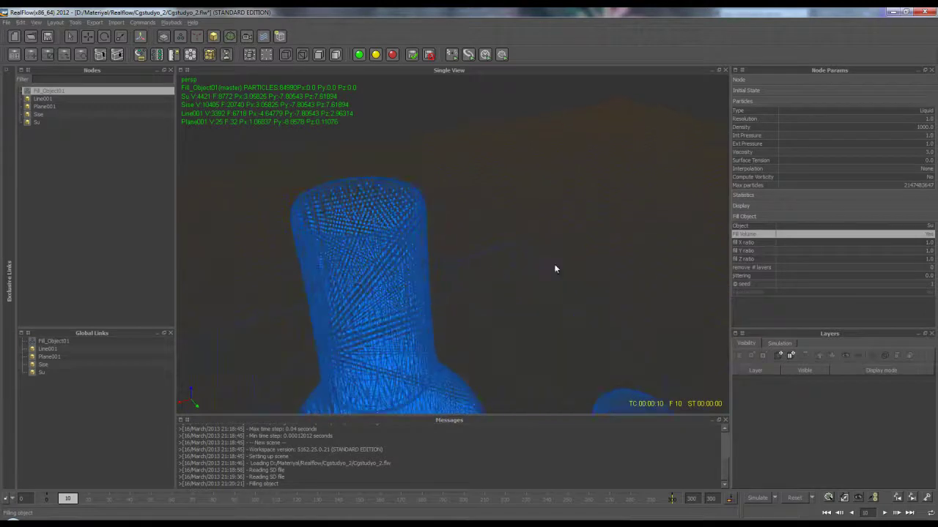
left_click(928, 260)
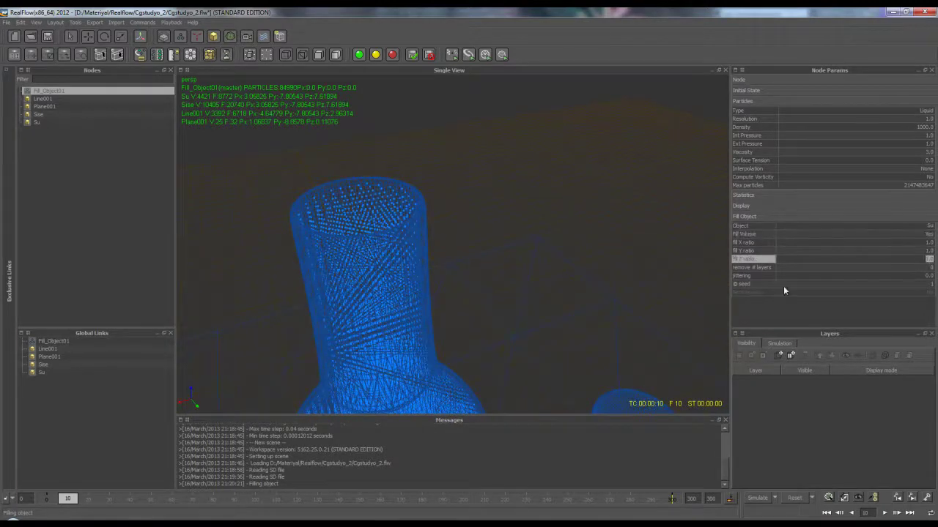
scroll(629, 287, "down", 3)
key("2")
scroll(528, 237, "down", 2)
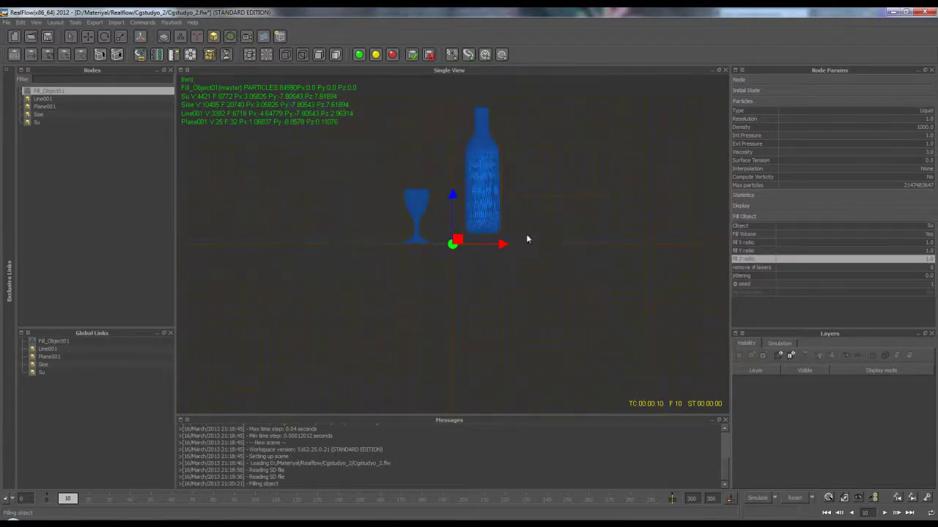
scroll(465, 249, "up", 2)
scroll(464, 249, "up", 3)
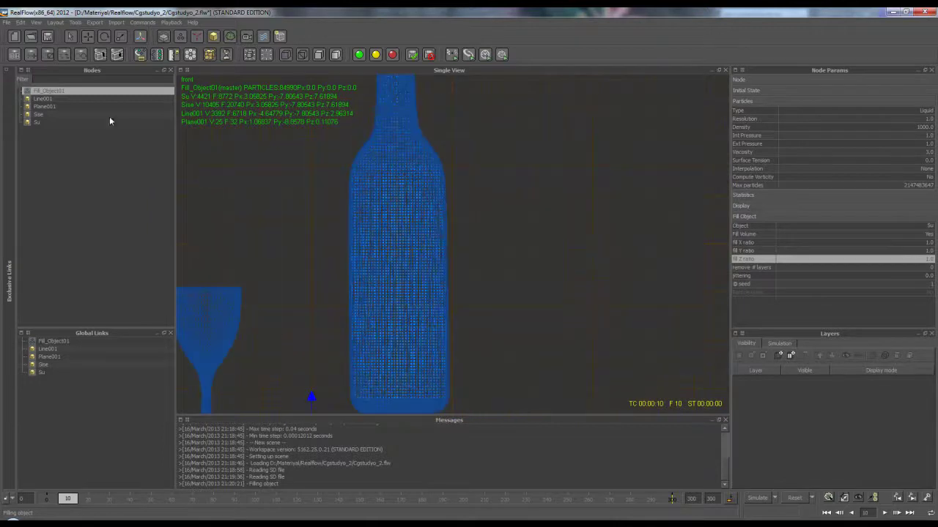
Show Sise as a see-through mesh and hide the box-selected glass.
left_click(38, 115)
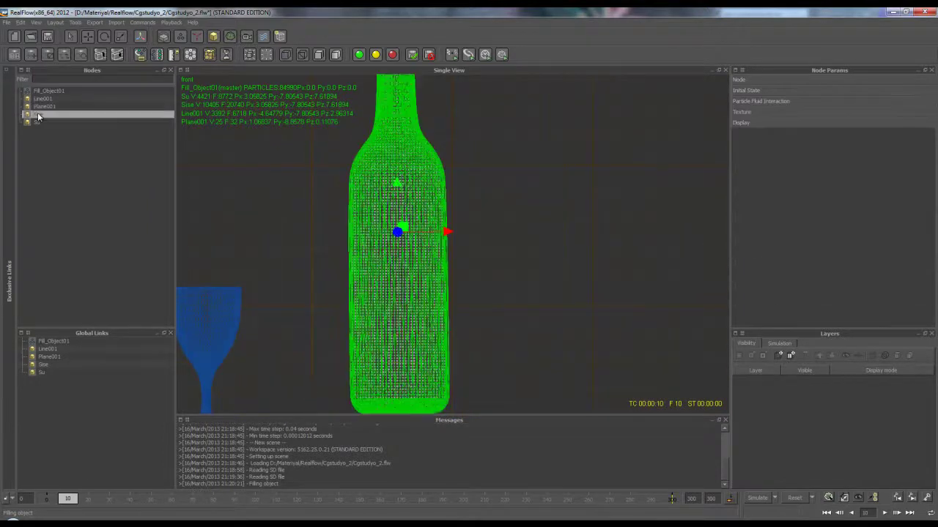
left_click(268, 54)
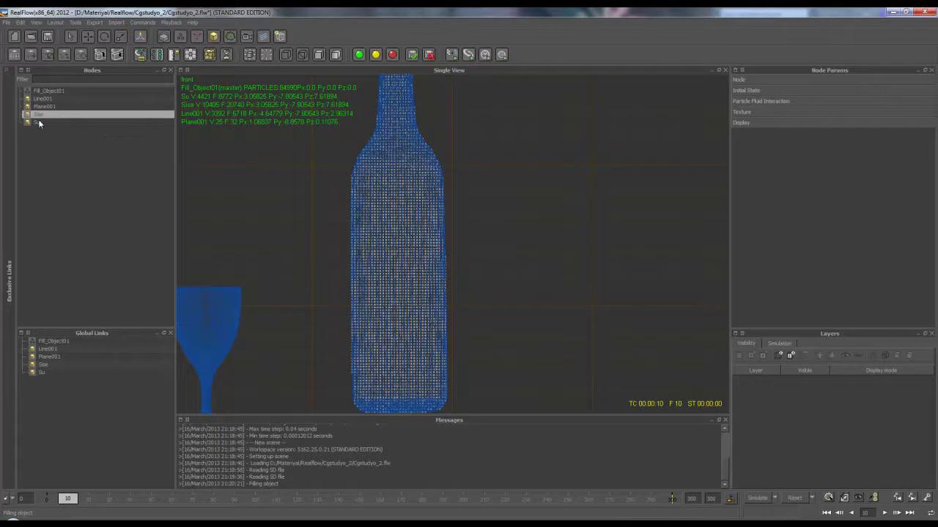
left_click(200, 295)
scroll(255, 220, "down", 3)
left_click_drag(277, 224, 346, 374)
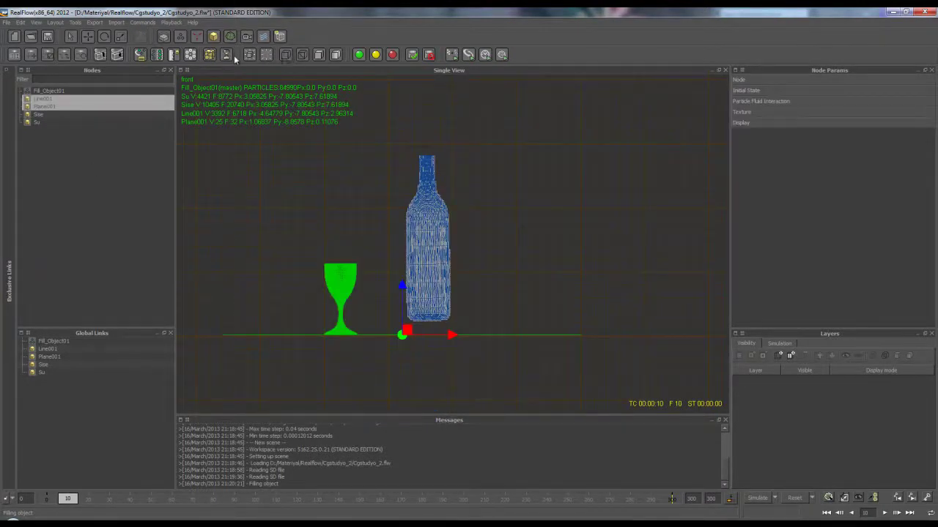
left_click(265, 56)
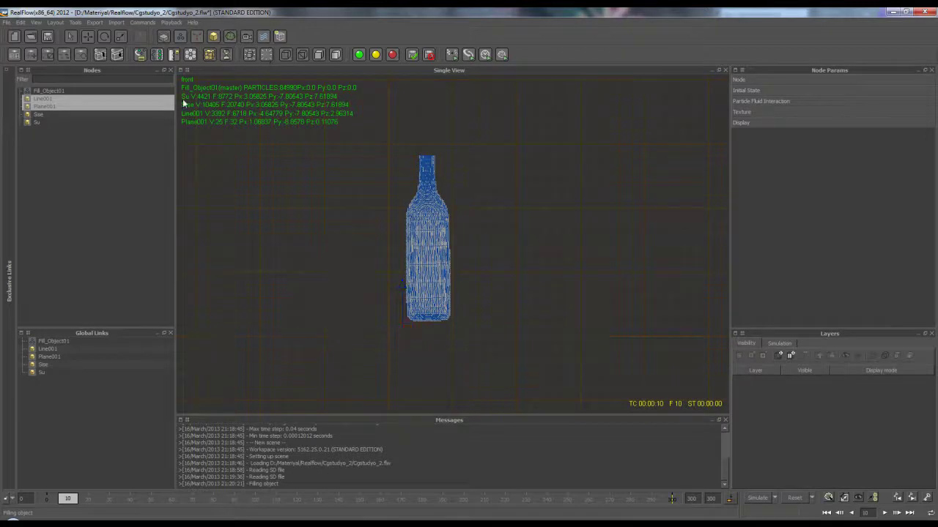
Change the Su object's display mode so only the particle fill shows.
left_click(52, 122)
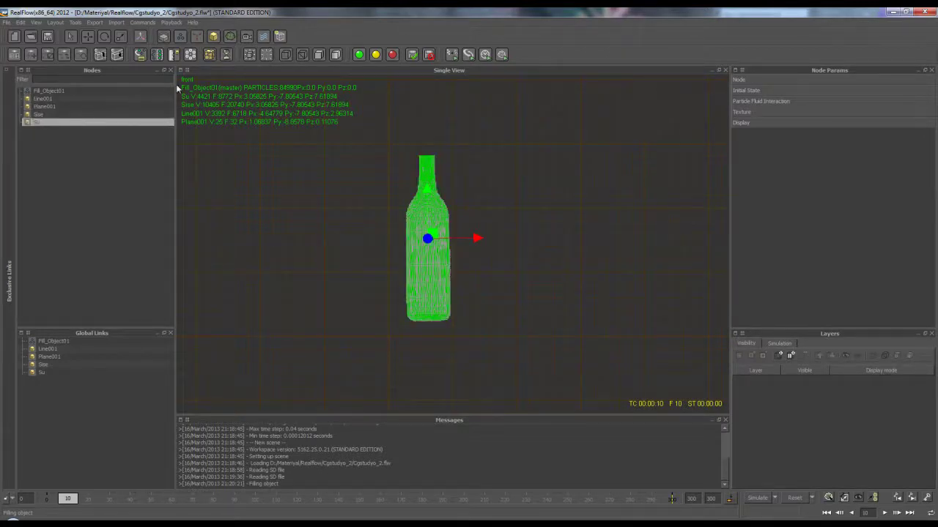
left_click(268, 57)
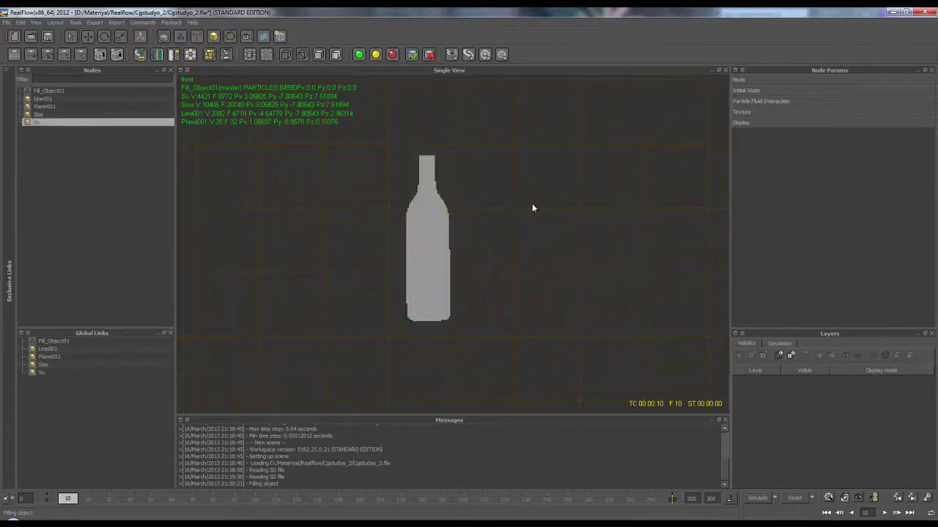
scroll(506, 220, "up", 4)
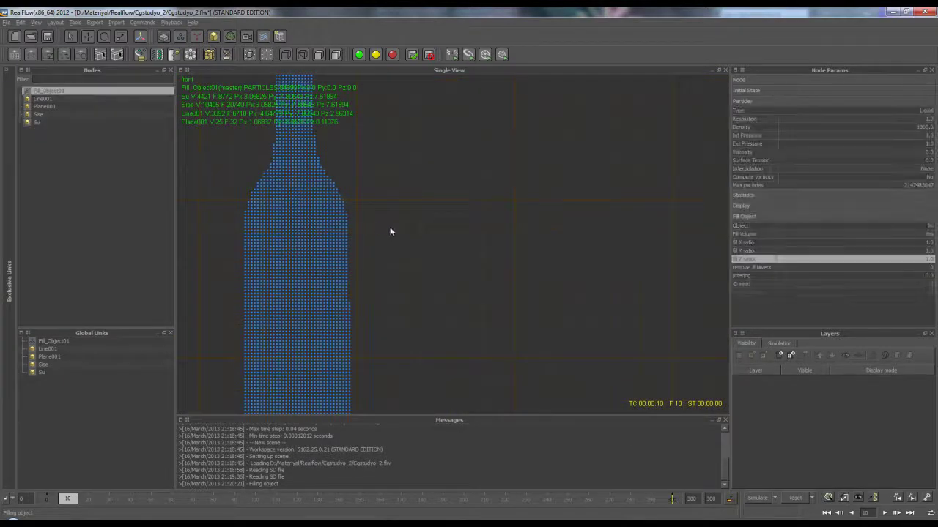
Set Fill_Object01's Fill Z ratio to 0.3 and frame the partly filled bottle.
middle_click_drag(391, 231, 453, 232, "alt")
left_click(930, 261)
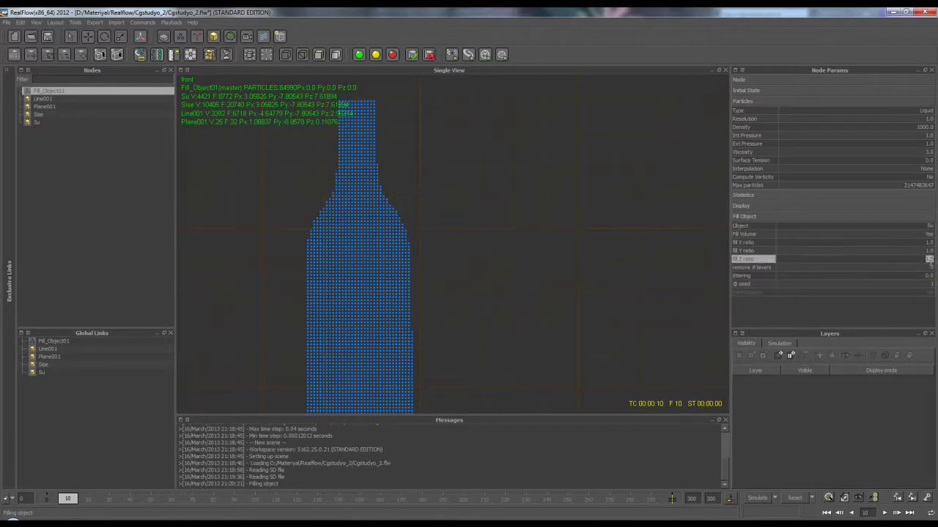
key("Return")
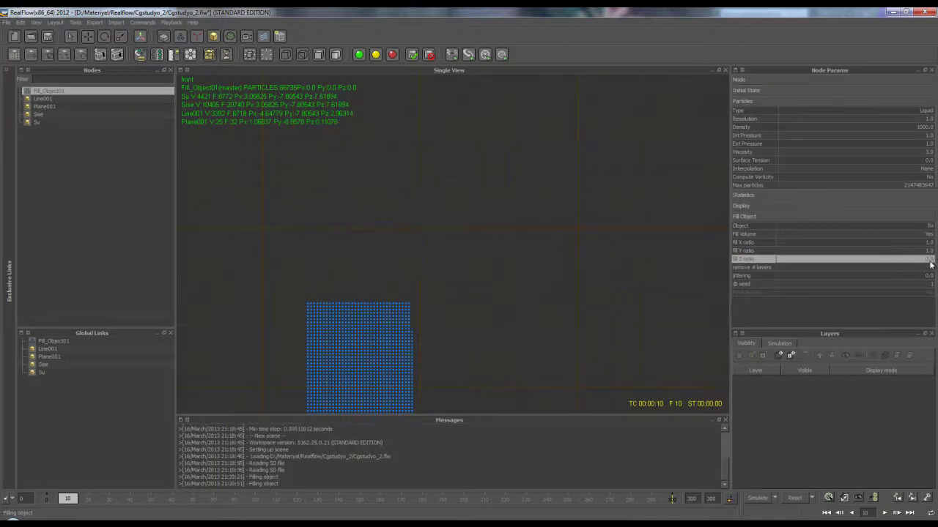
middle_click_drag(535, 321, 582, 180, "alt")
right_click_drag(582, 180, 524, 223, "alt")
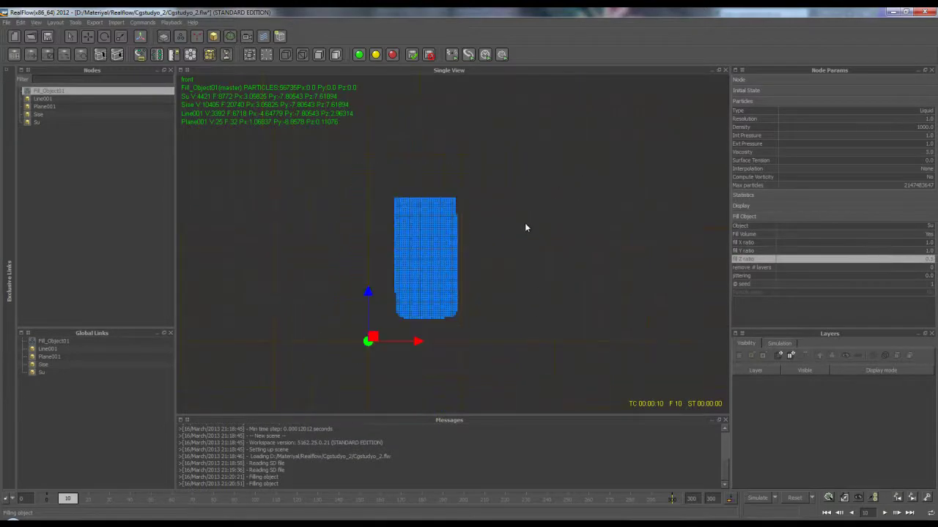
right_click_drag(520, 270, 512, 279, "alt")
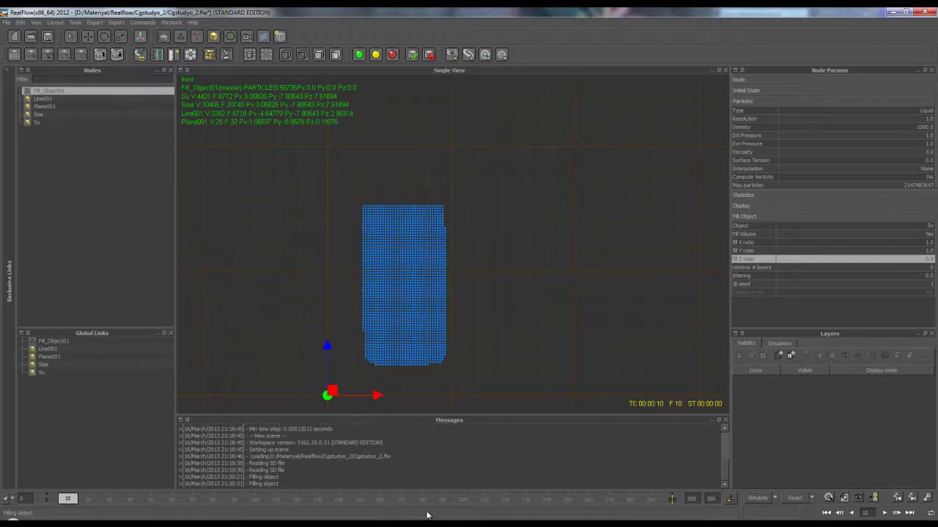
Add the note 'Burada şişenin ne kadar dolu olacağını belirliyoruz.' in Notepad++.
key("alt+Tab")
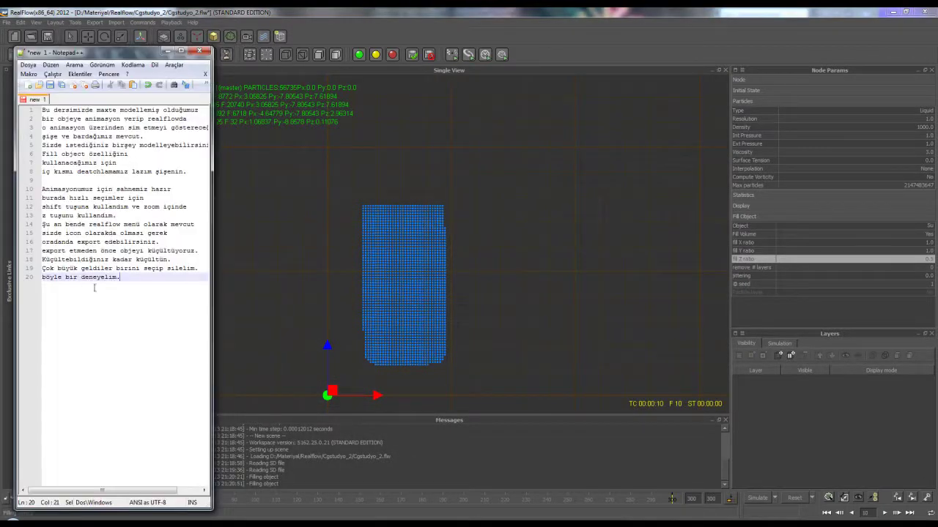
key("Return")
type("Bu")
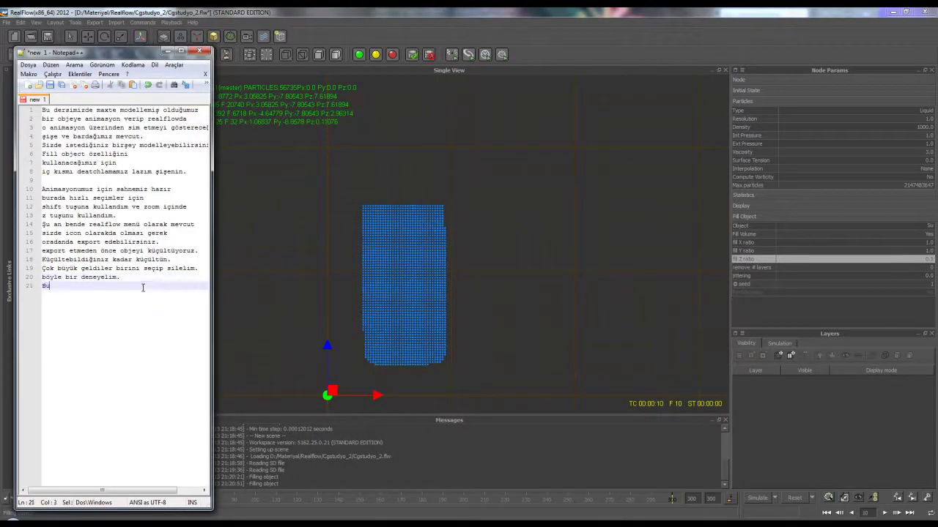
type("radie")
type("dar dolu olacağını")
key("Return")
type("belir")
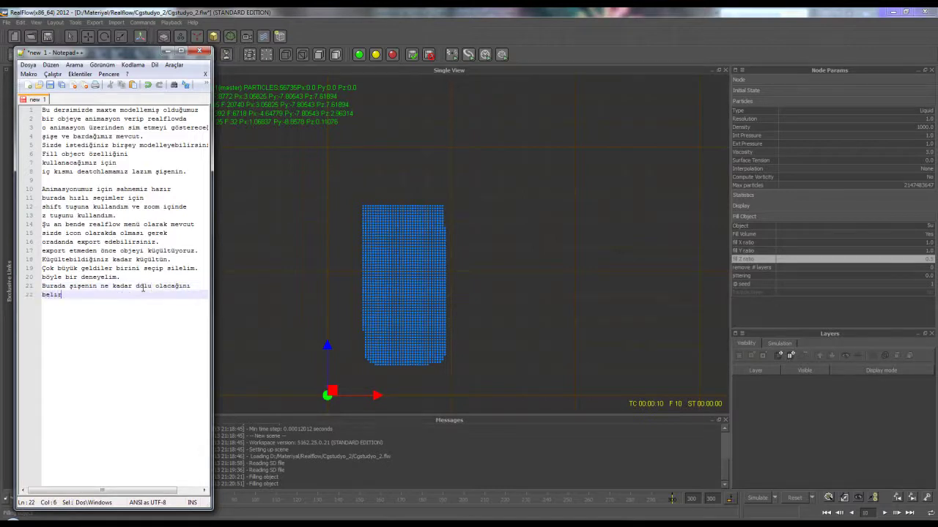
type("liyoruz.")
scroll(365, 206, "up", 2)
Set the Fill Z ratio back to 1.0 so the bottle fills completely.
key("1")
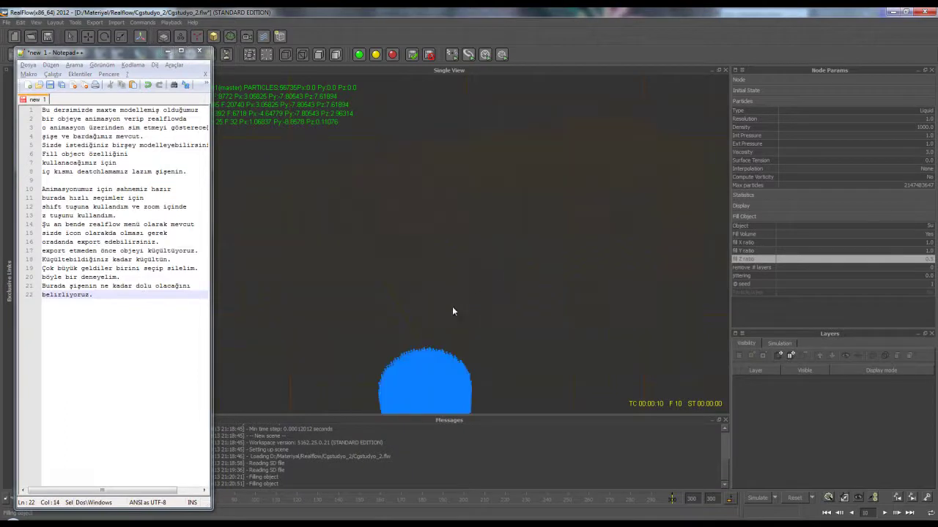
mouse_move(452, 306)
left_mouse_down("alt")
mouse_move(447, 338)
mouse_move(461, 269)
mouse_move(560, 247)
left_mouse_up("alt")
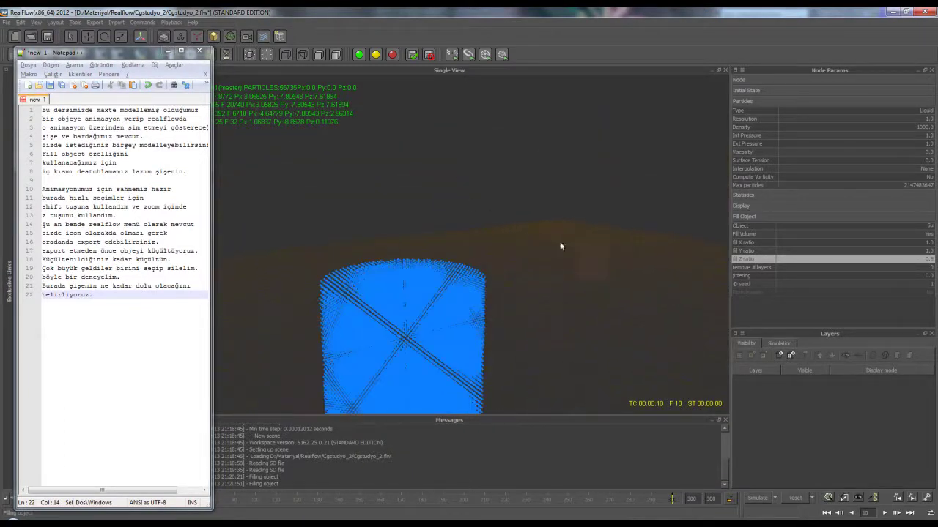
double_click(927, 261)
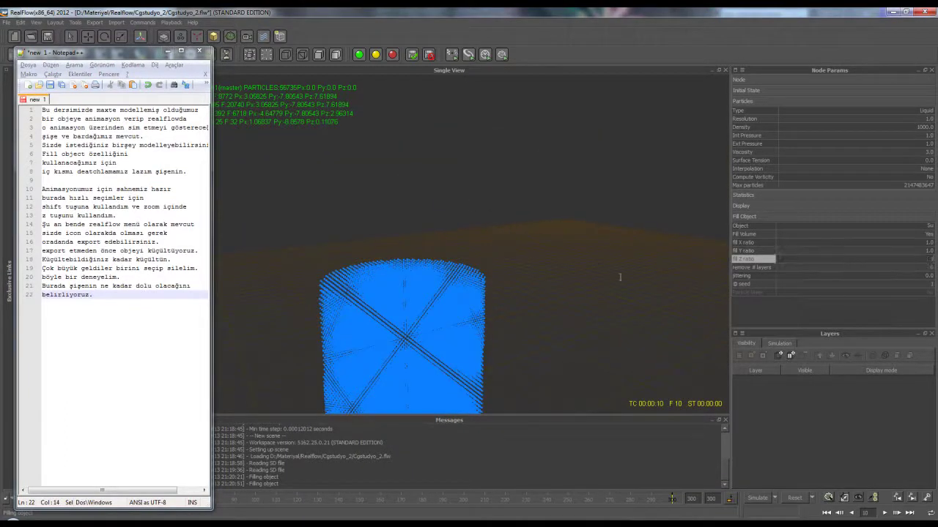
key("Return")
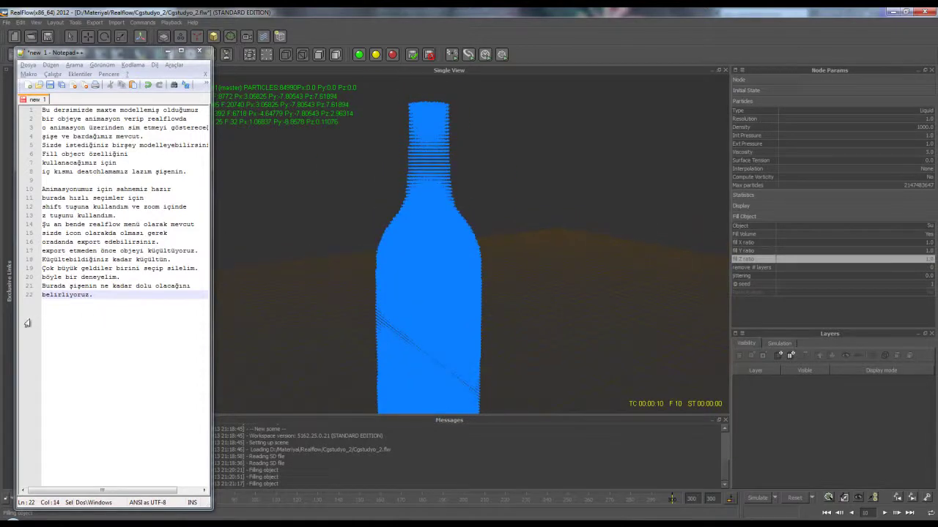
key("Return")
type("1 tam")
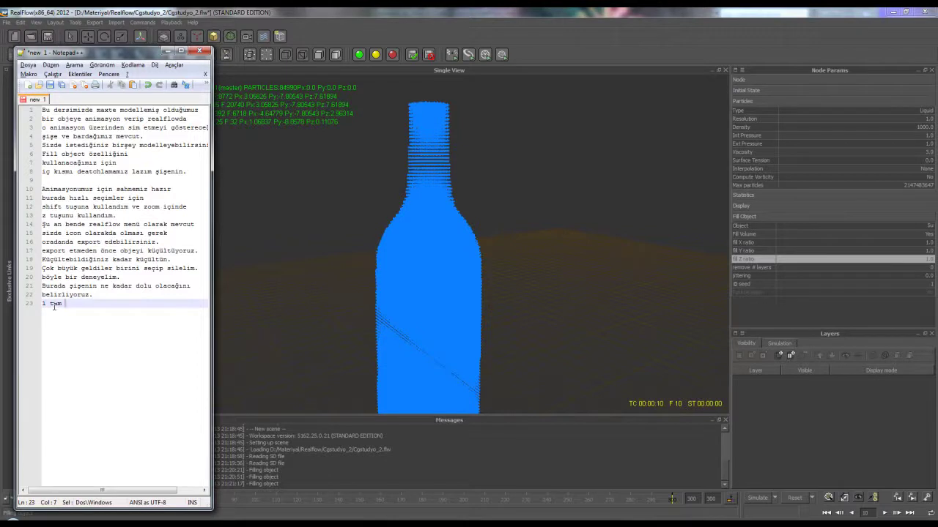
Try Fill Y and Fill X ratios of 0.5, checking the particles from different angles.
double_click(925, 251)
type("0.5")
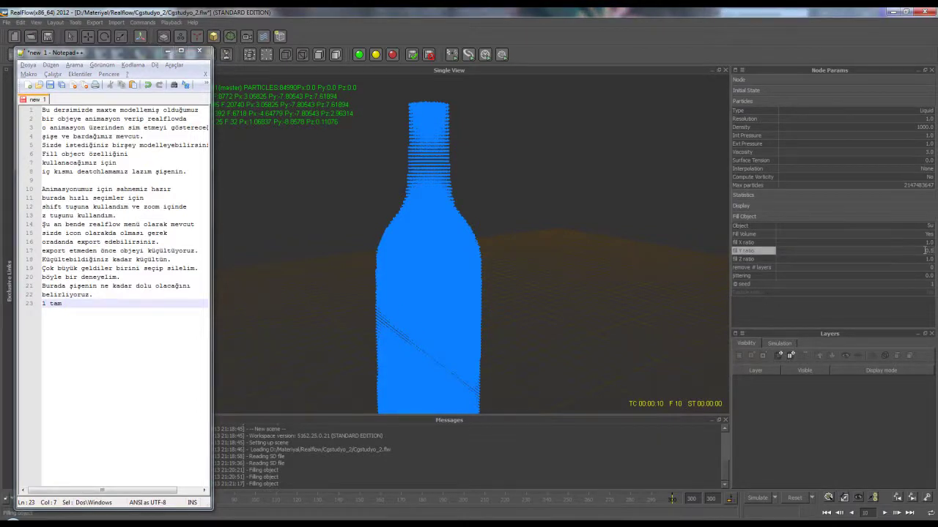
key("Return")
mouse_move(527, 276)
left_mouse_down("alt")
mouse_move(362, 296)
mouse_move(439, 290)
left_mouse_up("alt")
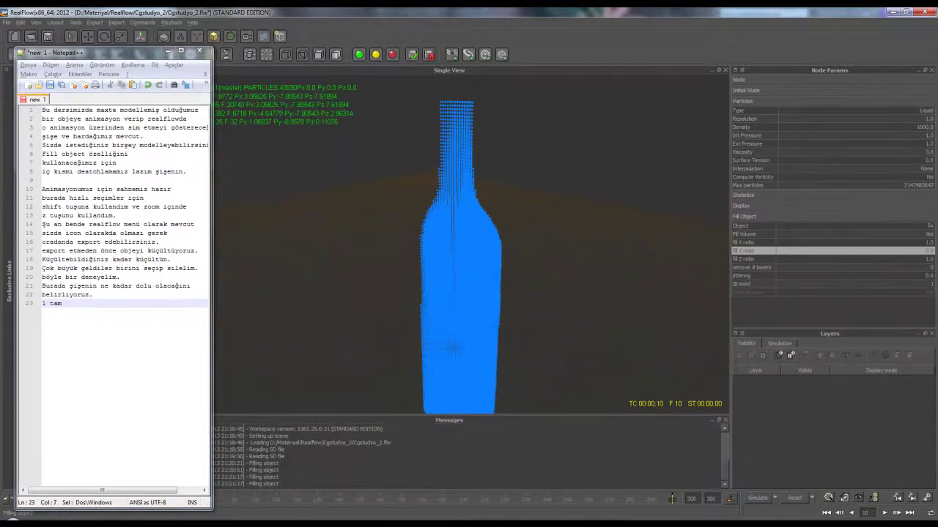
double_click(929, 243)
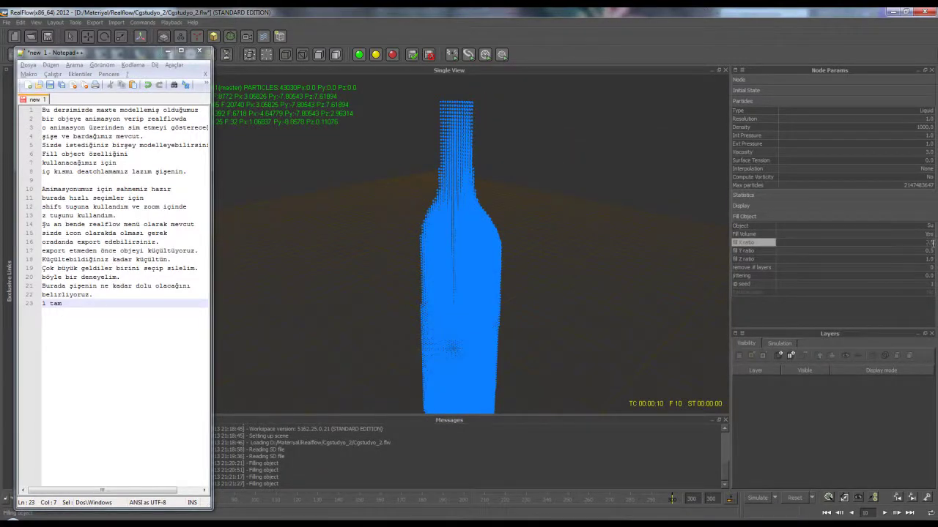
type("0.5")
key("Return")
mouse_move(448, 289)
left_mouse_down("alt")
mouse_move(469, 360)
mouse_move(489, 370)
left_mouse_up("alt")
Restore Fill X and Y ratios to 1.0 and set Fill Z ratio to 0.4.
double_click(929, 242)
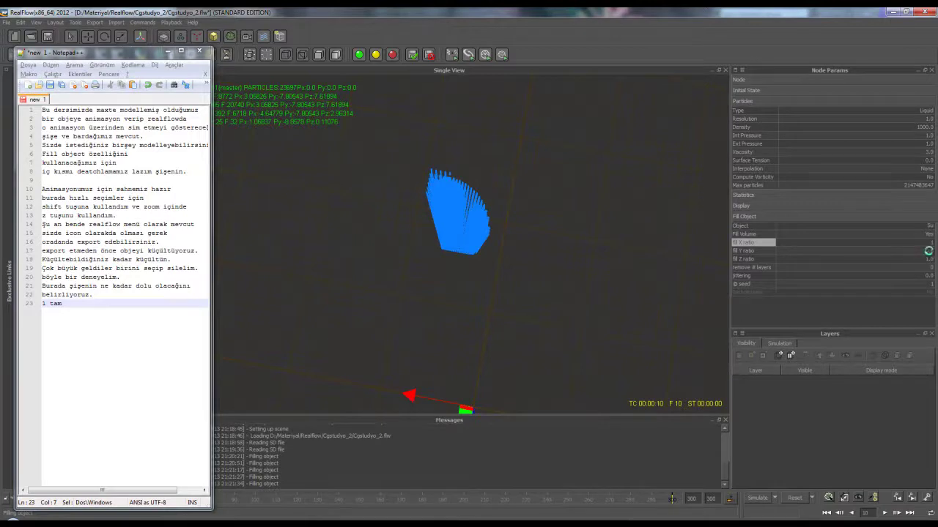
double_click(931, 250)
double_click(931, 259)
type("0.5")
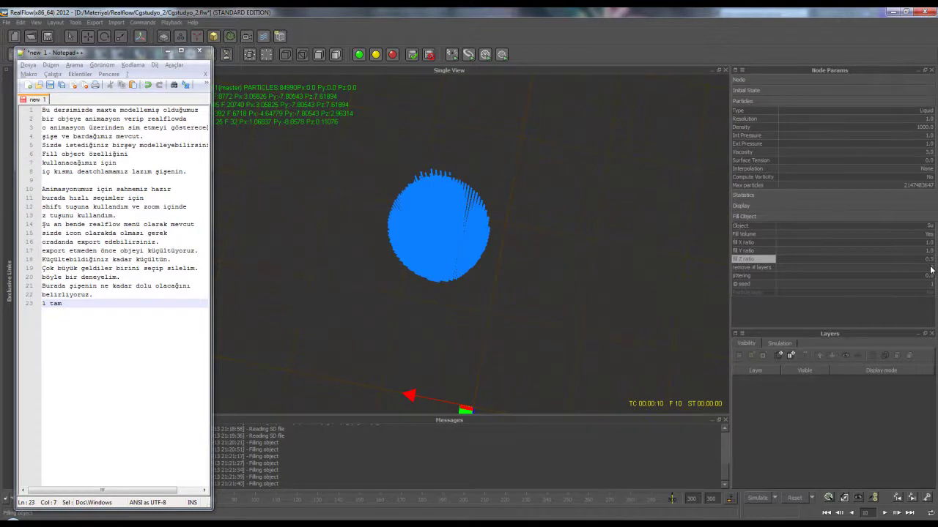
key("Return")
mouse_move(520, 283)
left_mouse_down("alt")
mouse_move(498, 309)
mouse_move(490, 263)
left_mouse_up("alt")
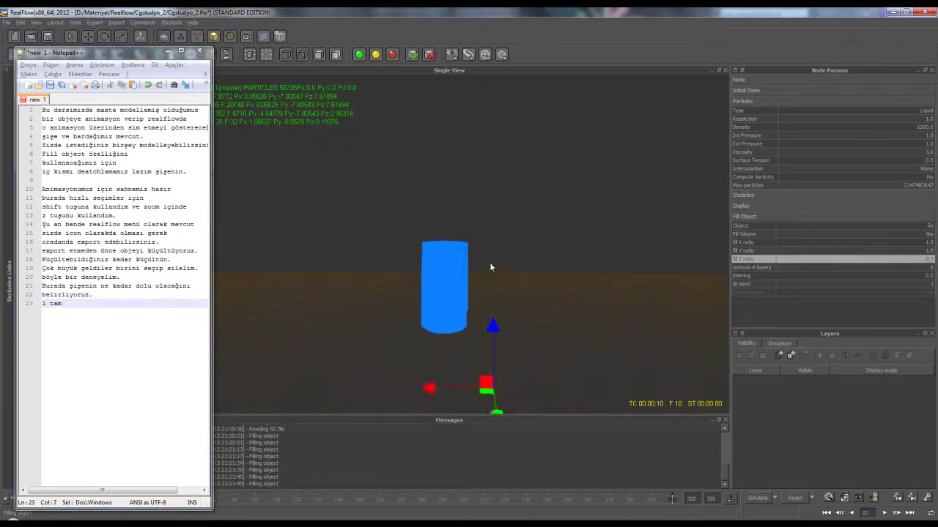
double_click(929, 259)
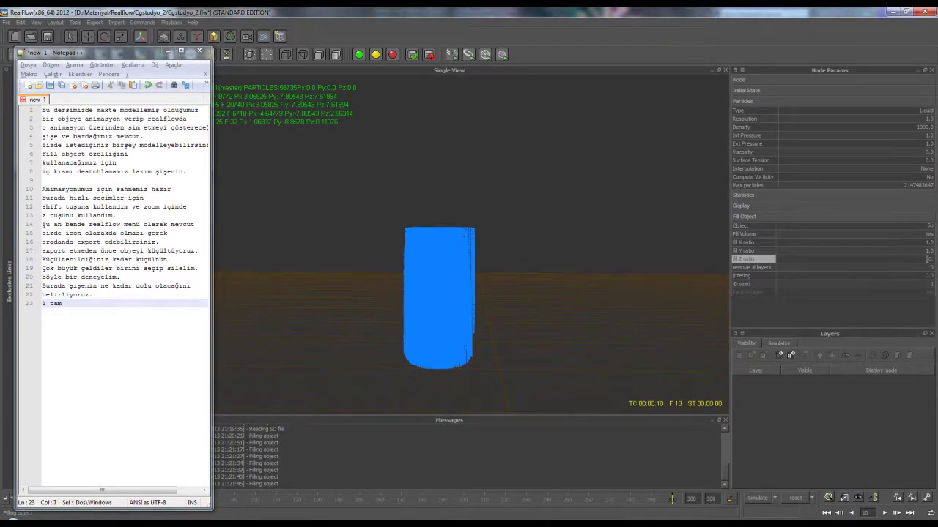
type("0.4")
key("Return")
Add the note 'Bizim için bu şu an yeterlidir.' and move the notes off the node list.
left_click(145, 318)
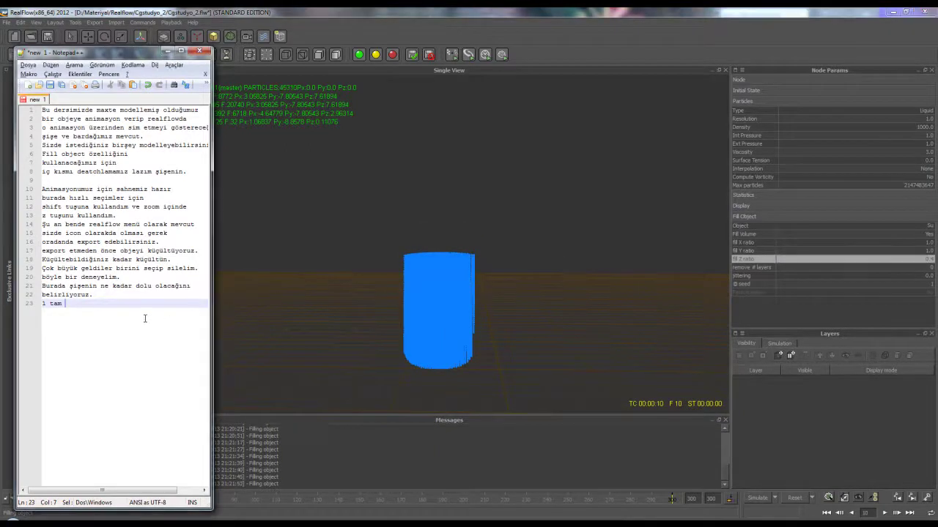
key("Return")
type("Bizim iç")
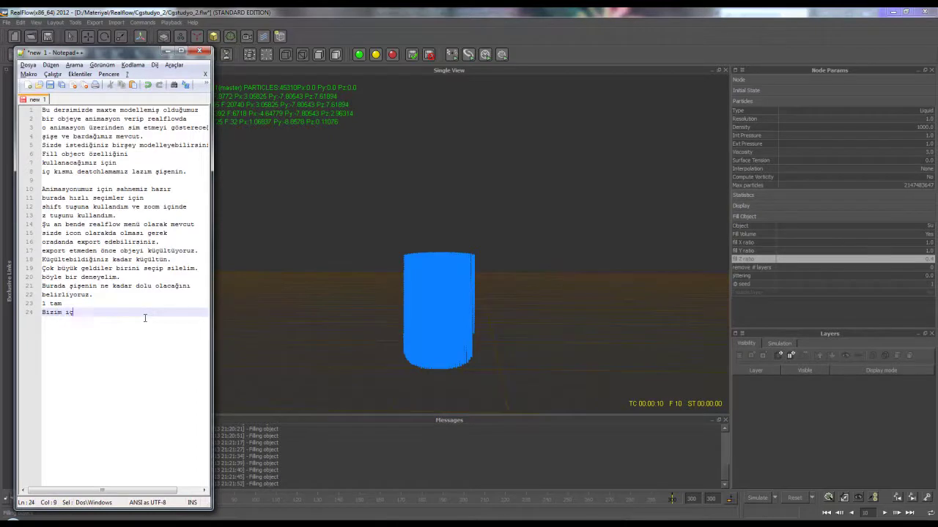
type("in bu şu an yeterl")
type("idir.")
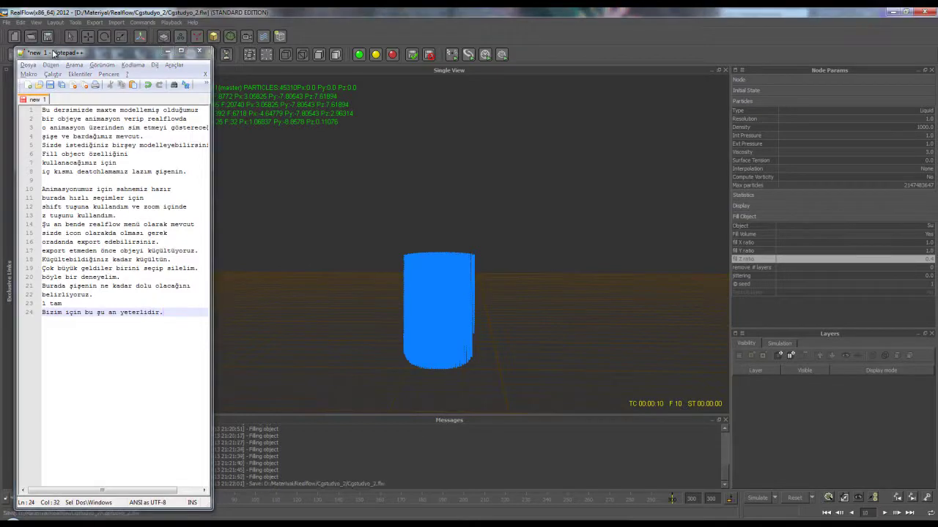
mouse_move(66, 53)
left_mouse_down()
mouse_move(356, 70)
mouse_move(661, 56)
left_mouse_up()
Add a Gravity01 daemon and select the nodes from Line001 through Su.
right_click(51, 149)
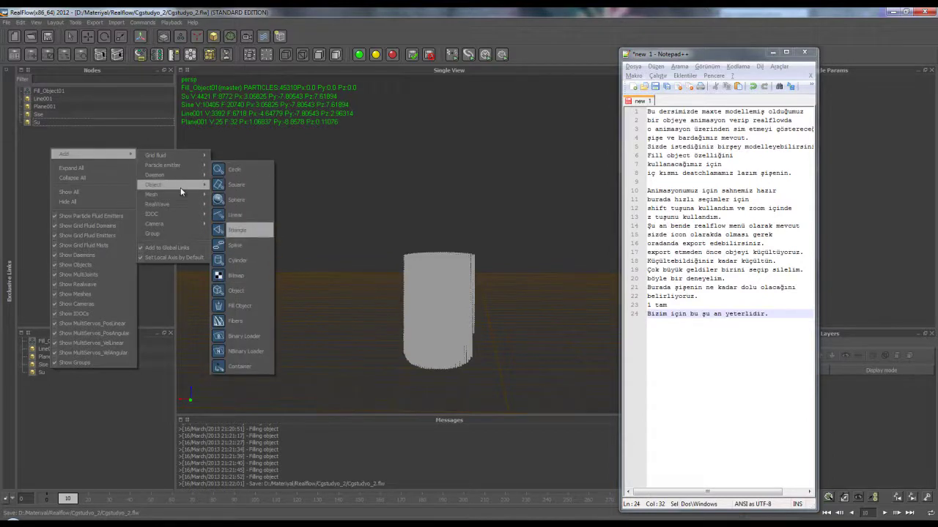
mouse_move(156, 175)
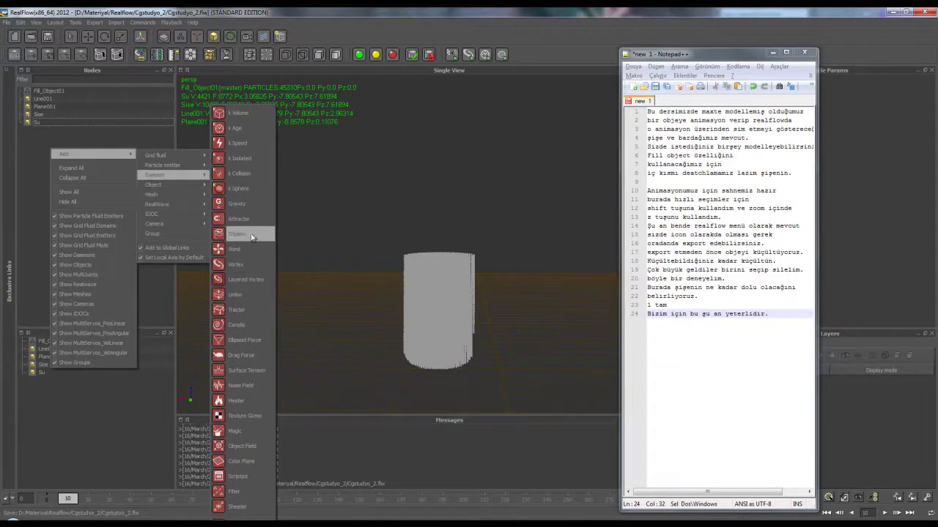
left_click(246, 203)
left_click(47, 109)
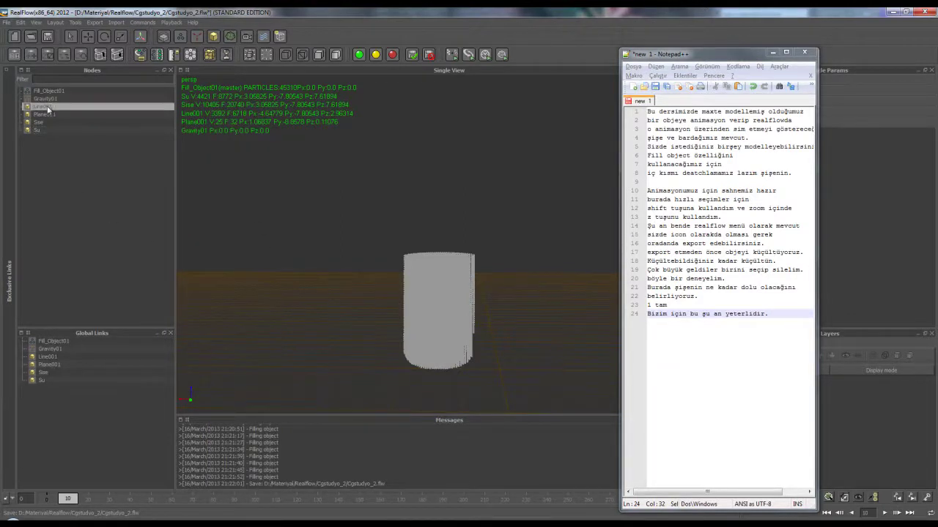
left_click(37, 129, "shift")
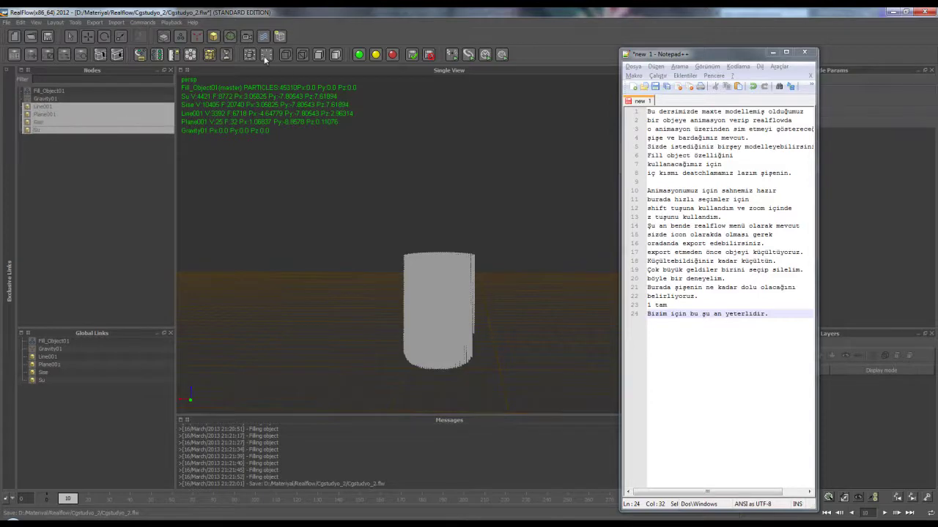
left_click(249, 55)
left_click_drag(309, 298, 381, 311, "alt")
Clear the selection and show the bottle, glass and plane smooth-shaded.
scroll(384, 311, "up", 5)
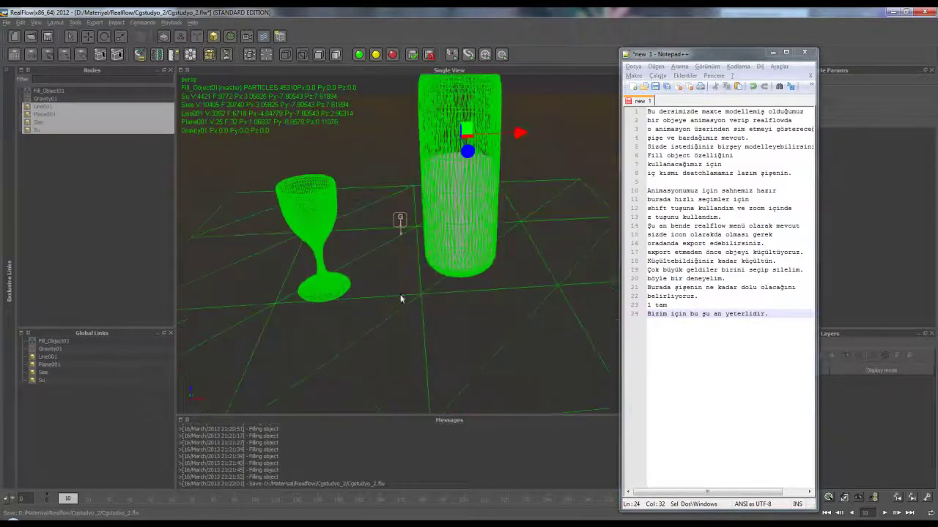
left_click(381, 162)
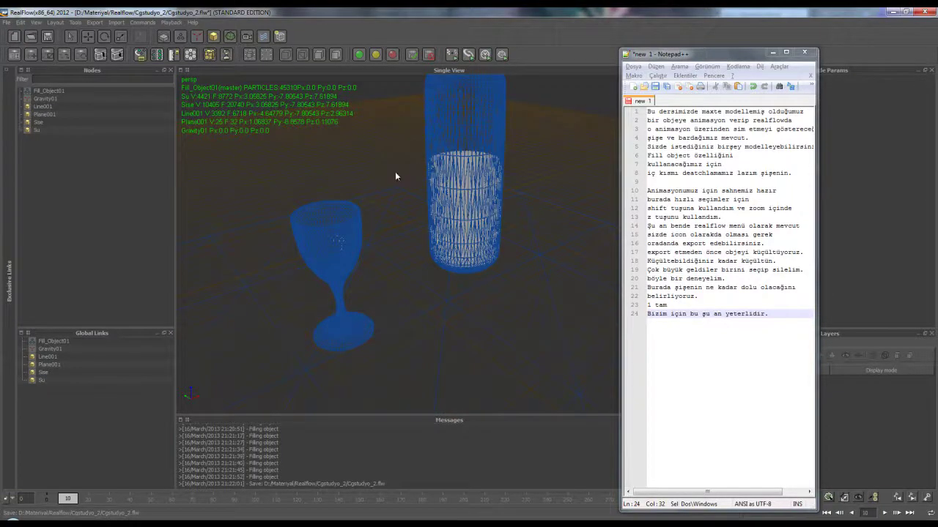
key("4")
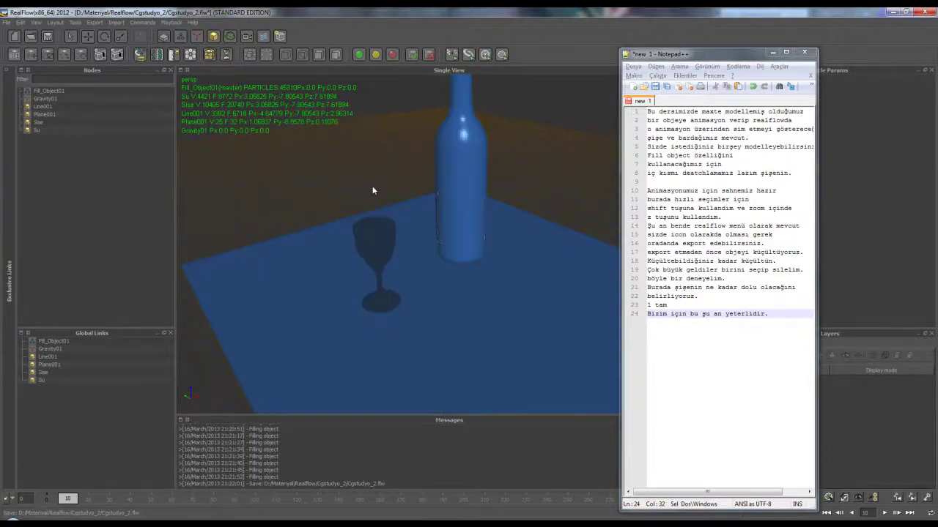
mouse_move(368, 216)
left_mouse_down("alt")
mouse_move(364, 272)
mouse_move(360, 224)
left_mouse_up("alt")
left_click(367, 242)
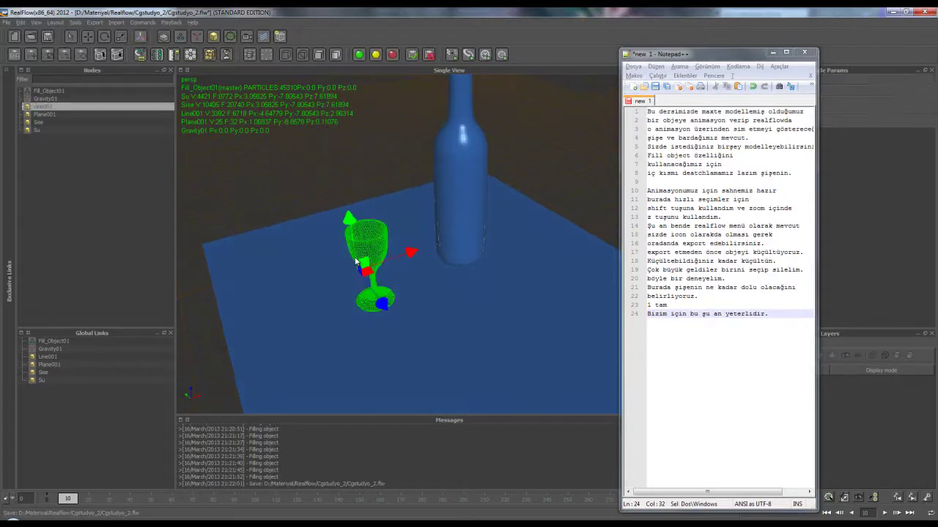
scroll(370, 233, "up", 2)
left_click(370, 184)
mouse_move(370, 183)
left_mouse_down("alt")
mouse_move(416, 249)
mouse_move(411, 264)
left_mouse_up("alt")
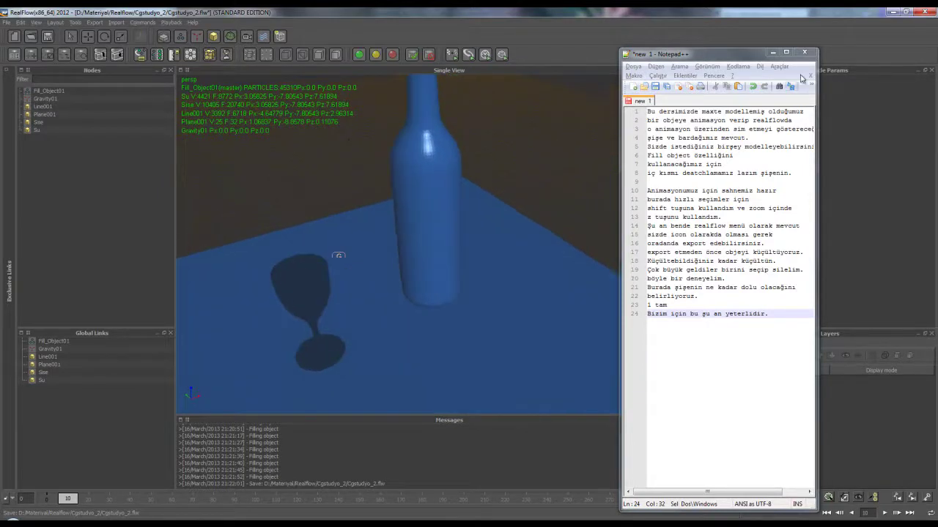
left_click_drag(699, 59, 148, 46)
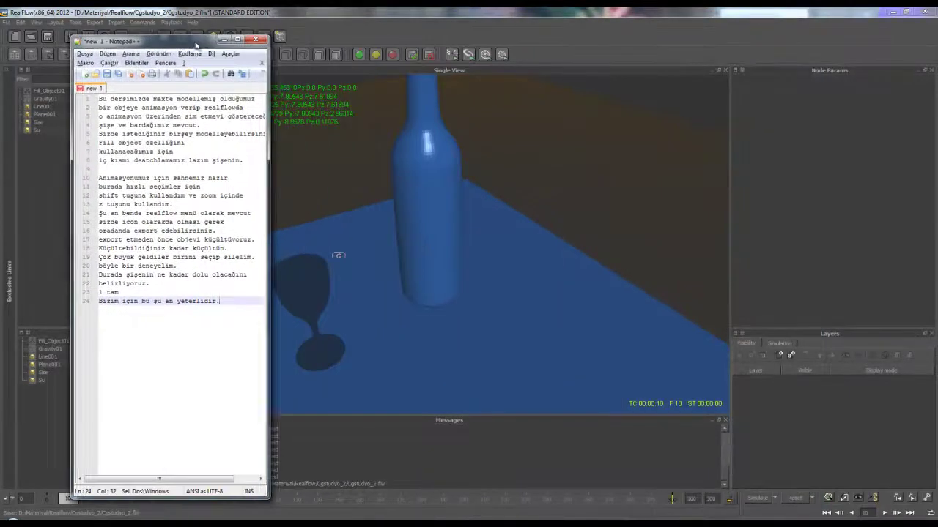
Start the simulation with viewport drawing disabled.
left_click(757, 498)
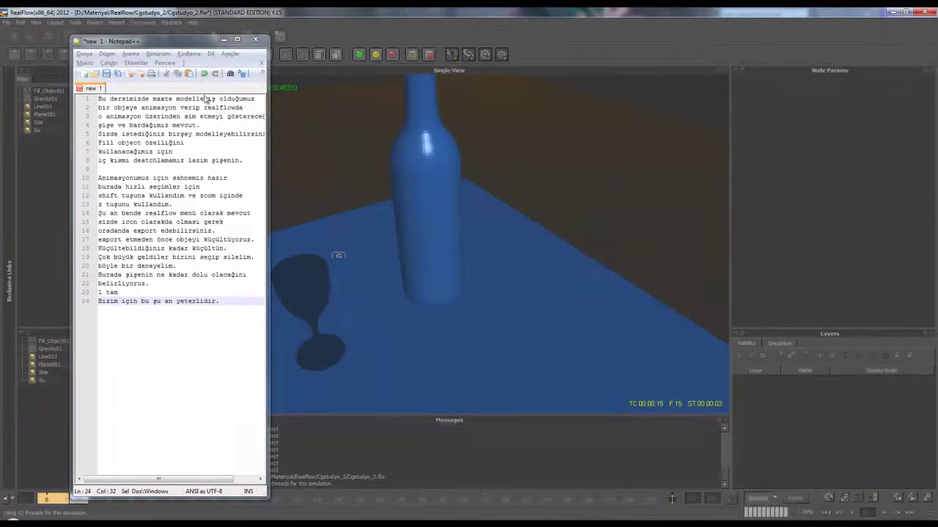
left_click(38, 23)
left_click(74, 130)
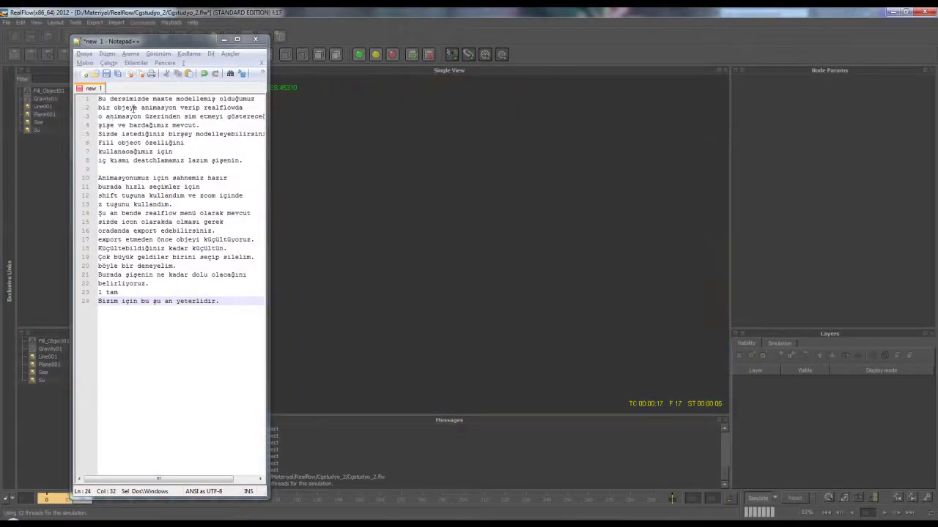
left_click_drag(163, 42, 757, 36)
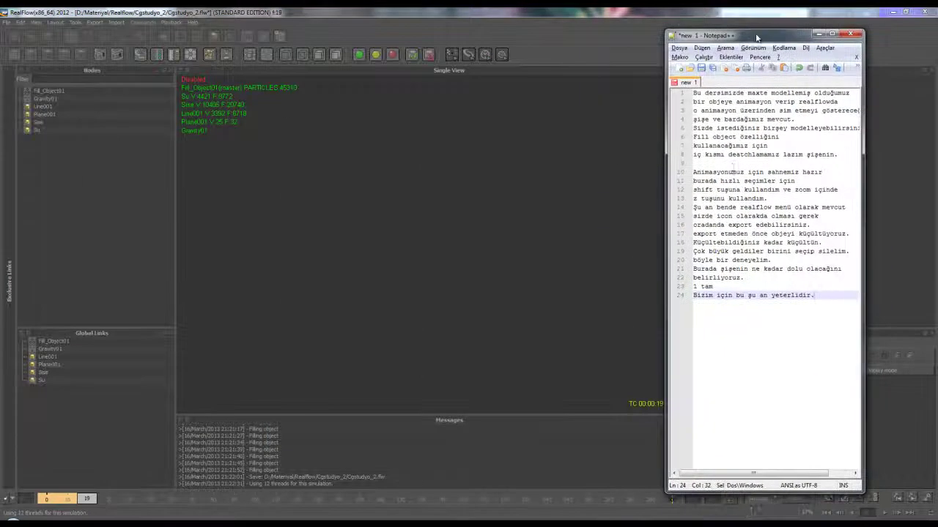
Type notes about animating Max objects for different results, ending with line 27.
key("Return")
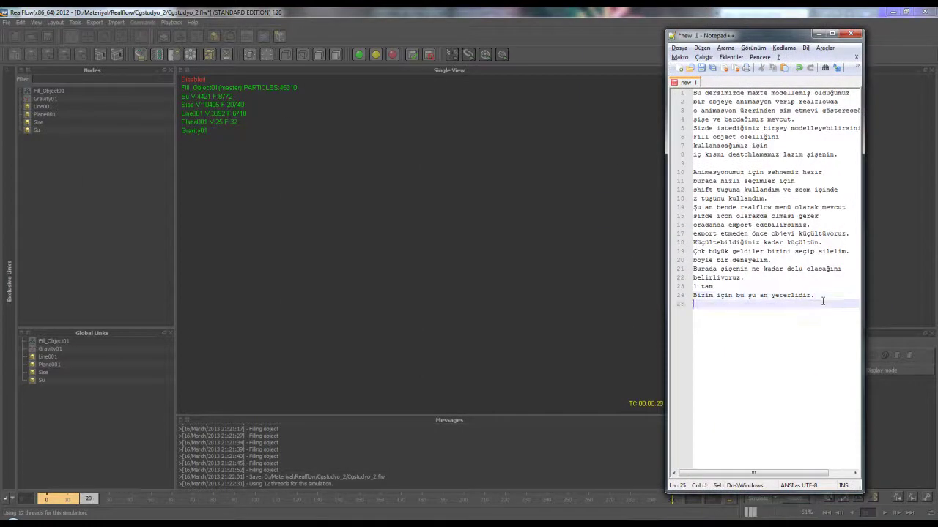
type("Maxte b")
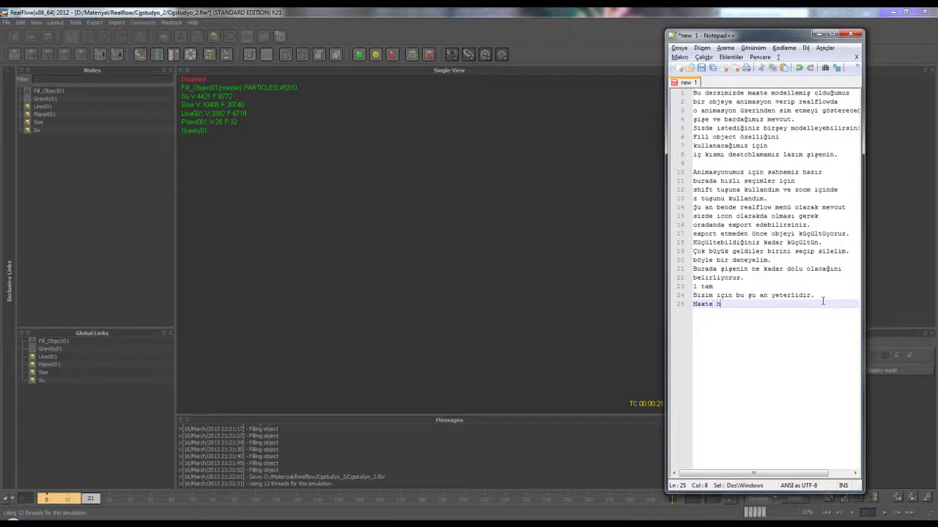
type("azırladığını")
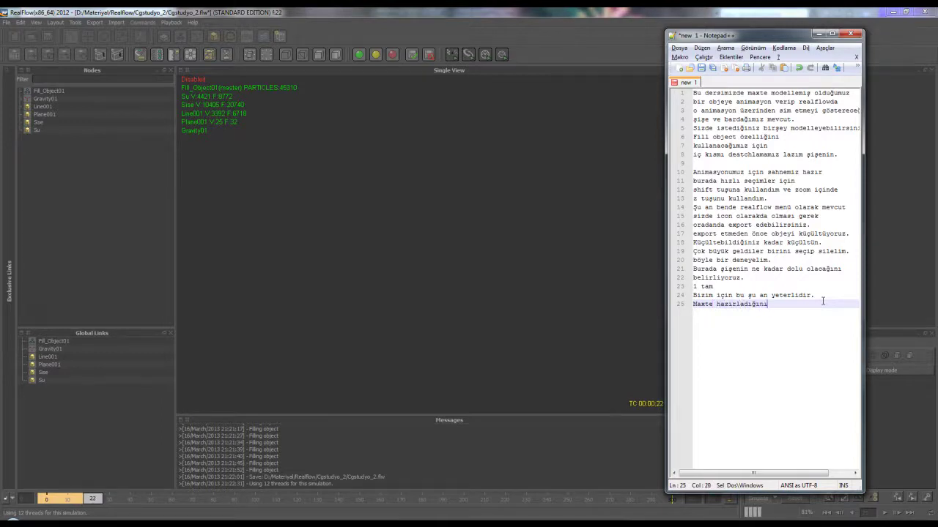
type("z objelere a")
type("ni")
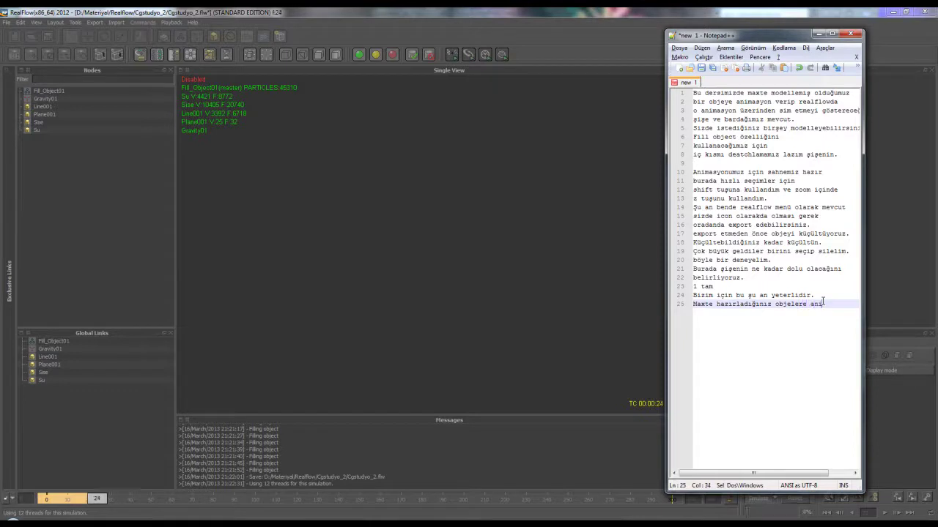
type("masyon")
key("Return")
type("verip")
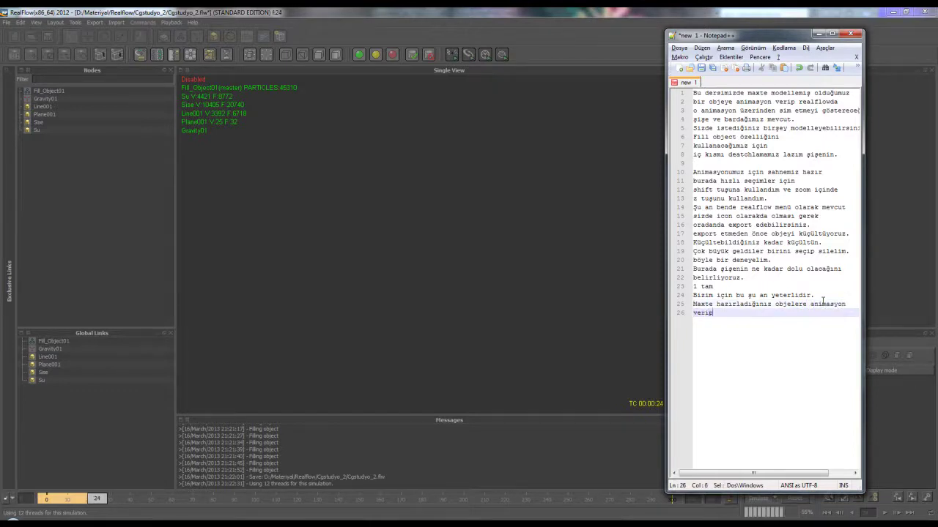
type("rada farklı")
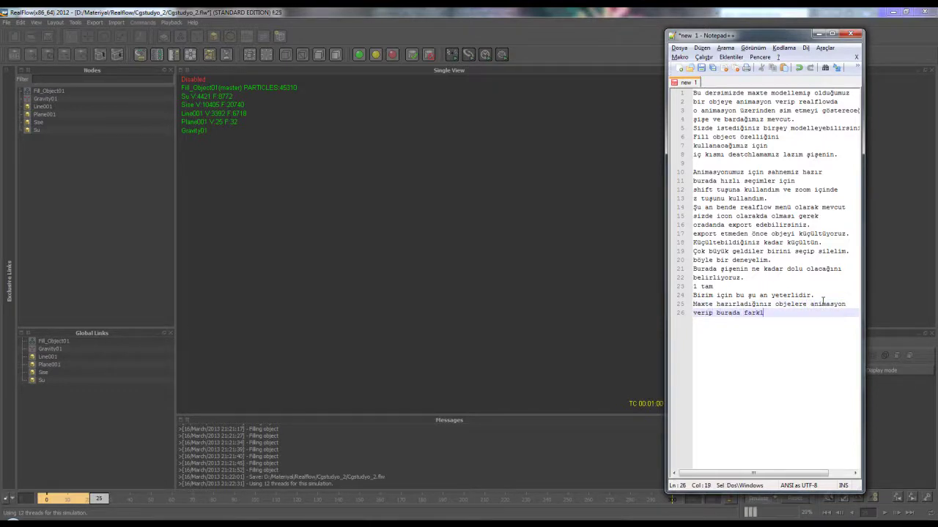
type(" sonuçlar eld")
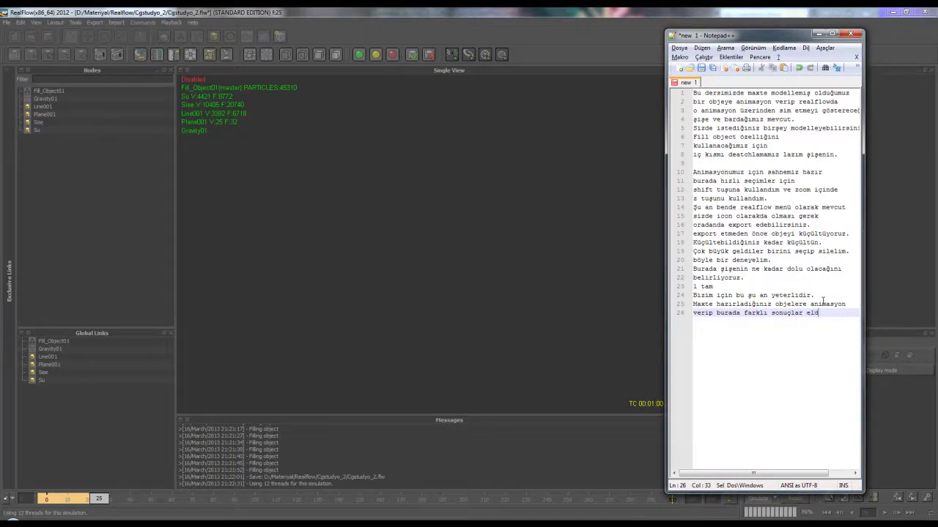
type("e edebilirsin")
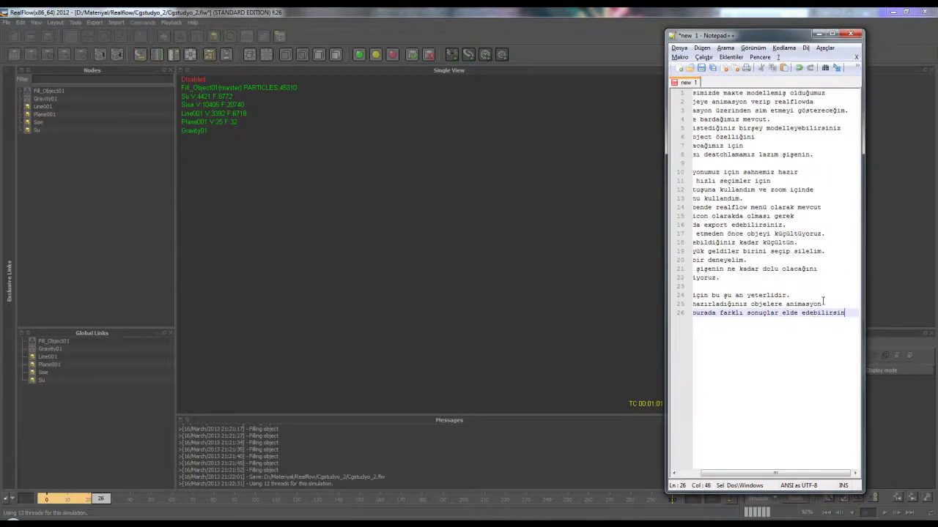
type("riz.")
key("Return")
type("Şize kalm")
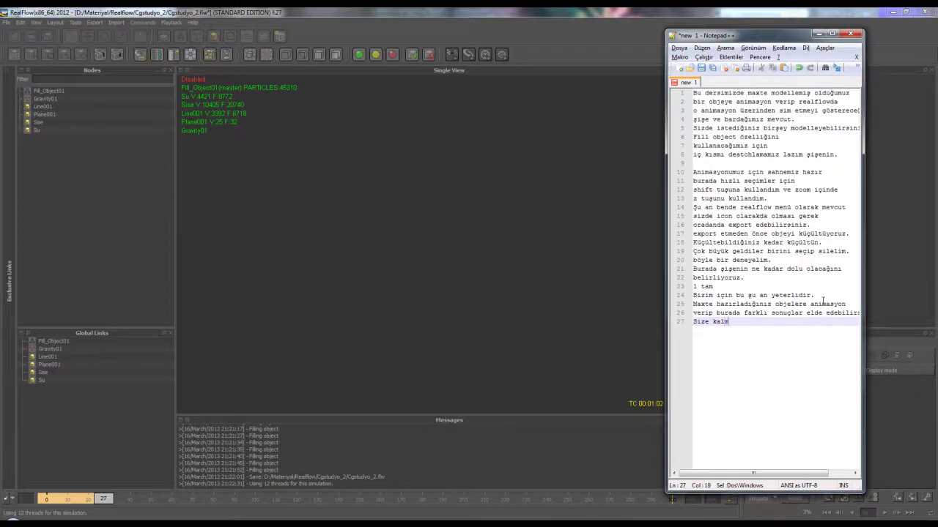
type("ış ne yapma")
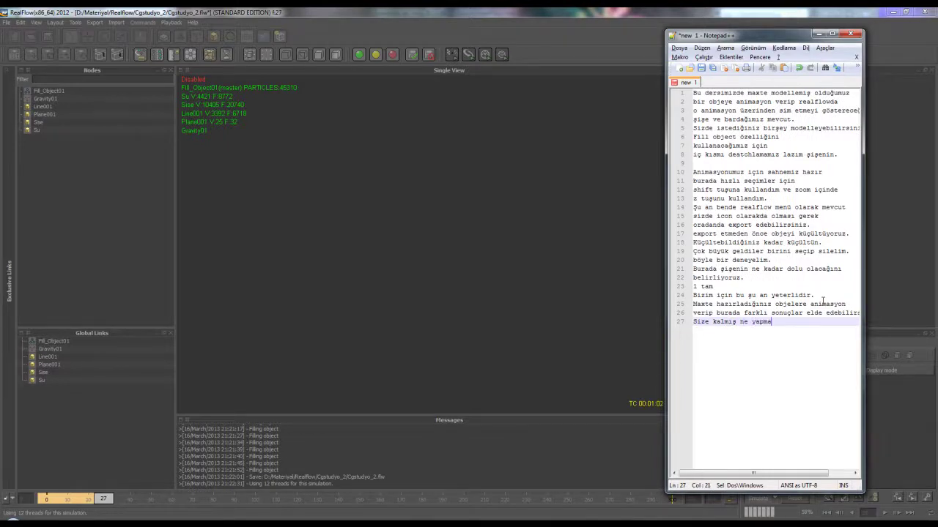
type("k istiyorsanız")
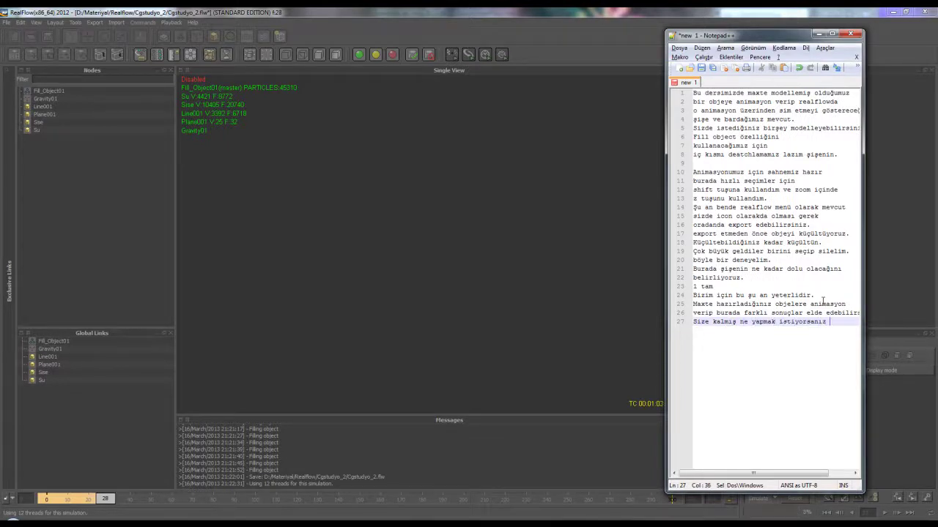
type(" artık.")
Turn the viewport display back on, look into the bottle, and select Fill_Object01.
left_click(399, 214)
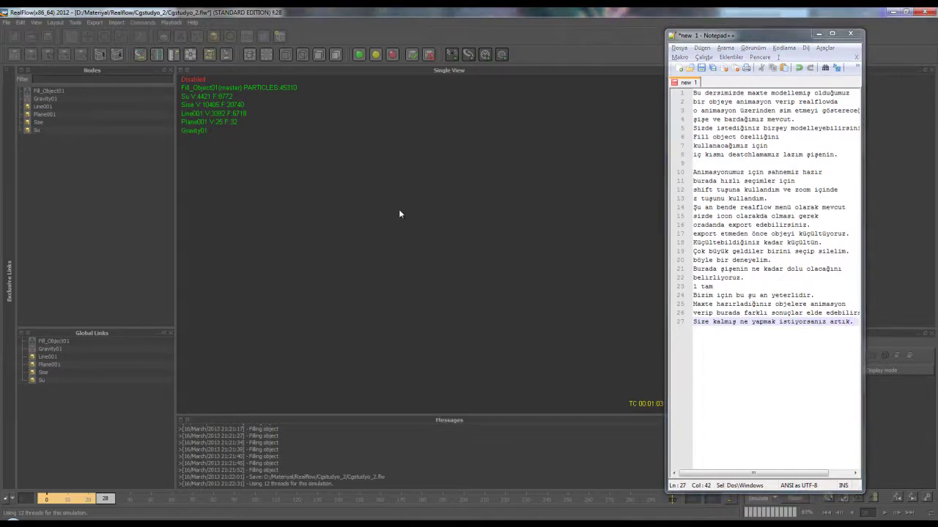
left_click(41, 22)
left_click(73, 130)
mouse_move(402, 259)
left_mouse_down("alt")
mouse_move(349, 262)
mouse_move(412, 278)
mouse_move(407, 266)
mouse_move(434, 291)
left_mouse_up("alt")
left_click(432, 269)
left_click(434, 292)
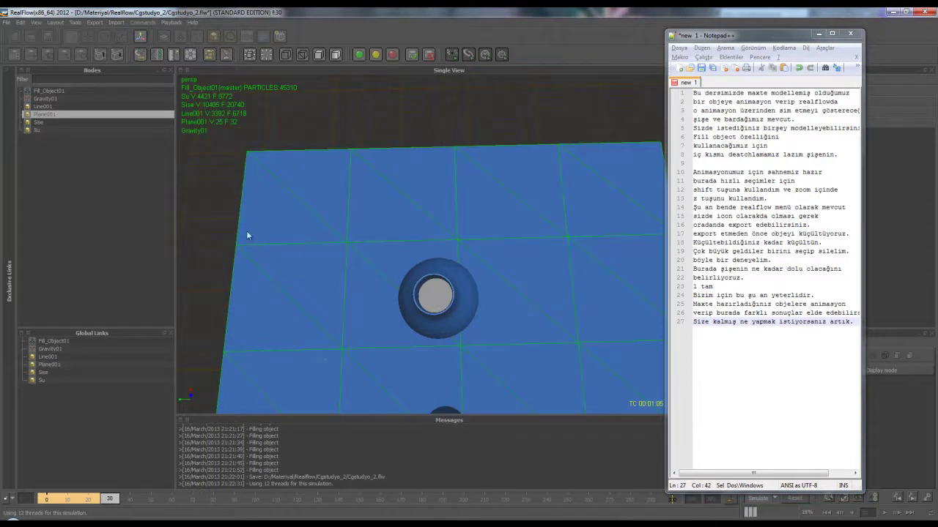
left_click(50, 91)
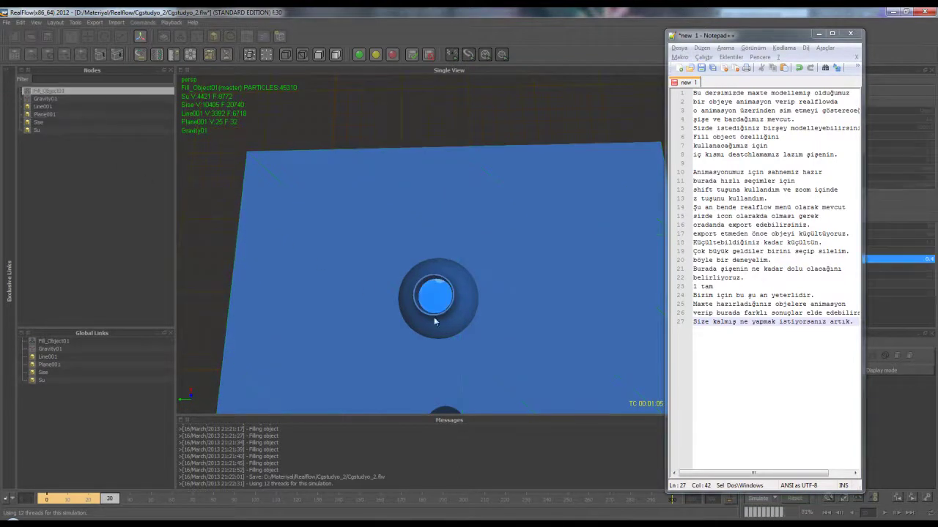
mouse_move(440, 317)
left_mouse_down("alt")
mouse_move(392, 296)
mouse_move(353, 259)
mouse_move(401, 258)
mouse_move(440, 305)
left_mouse_up("alt")
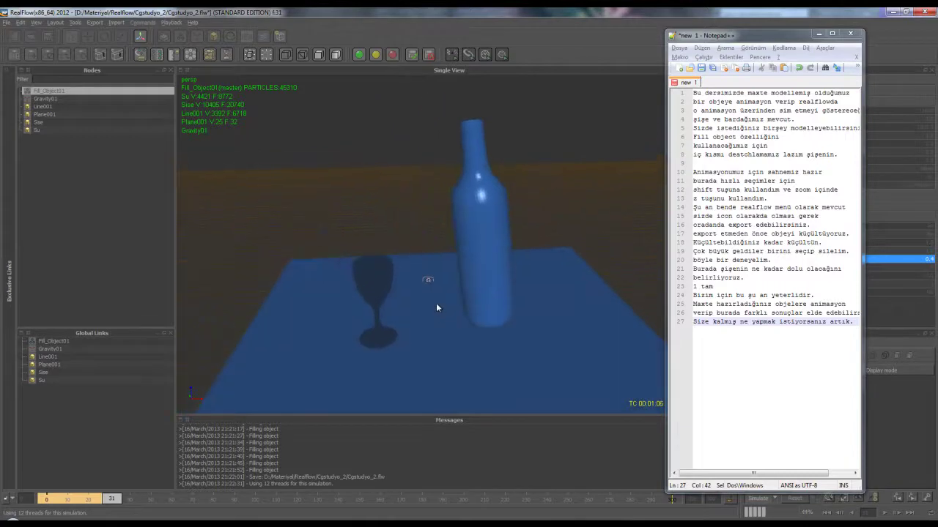
Hide the scene display, move the notes aside, and type notes line 28 while simulating.
key("d")
left_click_drag(775, 36, 164, 39)
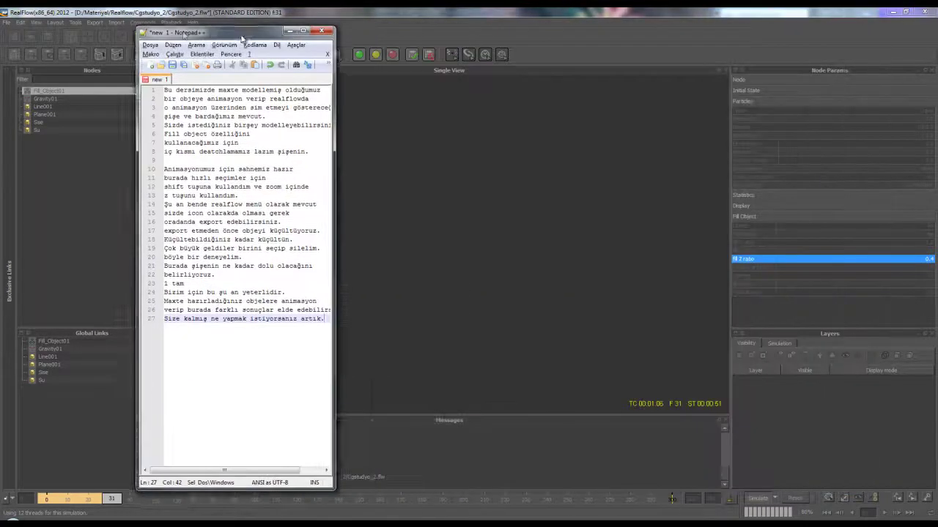
key("Return")
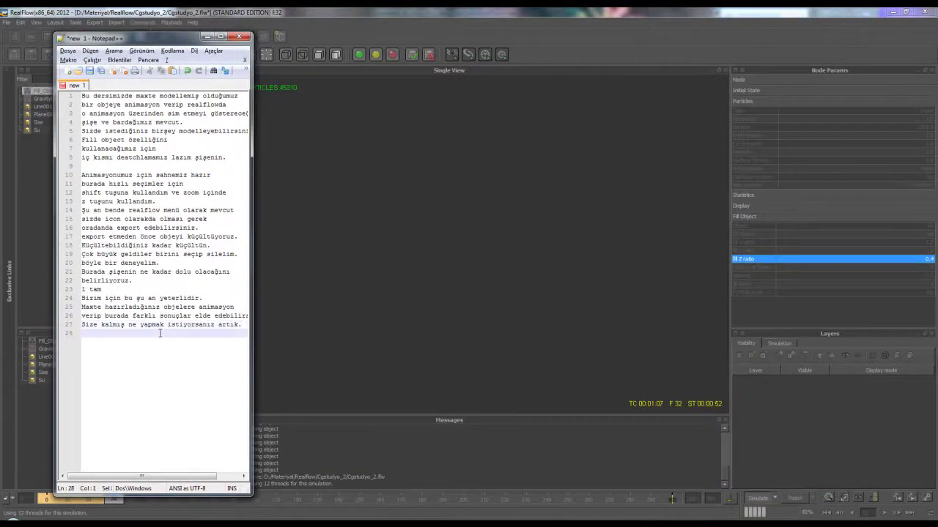
type("Sim b")
type("itm")
type("esini")
key("BackSpace")
key("BackSpace")
key("BackSpace")
key("BackSpace")
key("BackSpace")
key("BackSpace")
type("ene kad")
type("ar keçeceğim.")
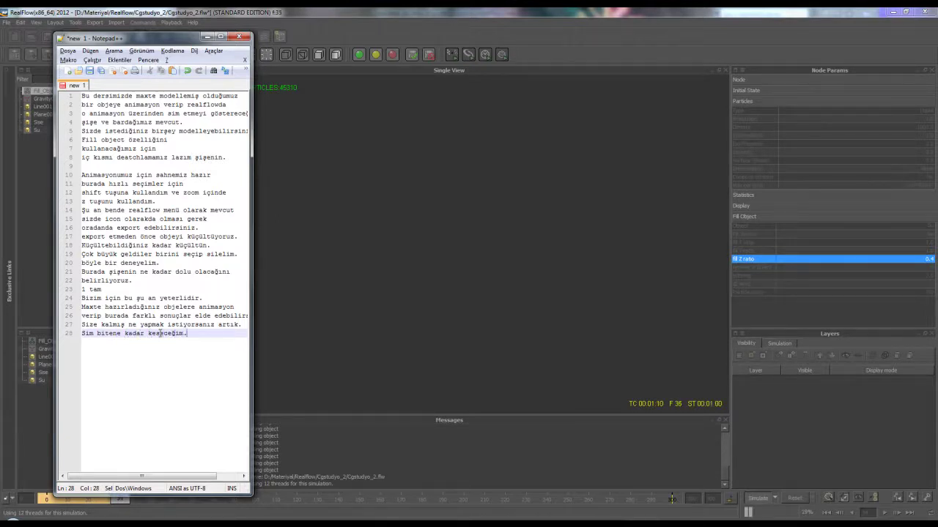
left_click(754, 511)
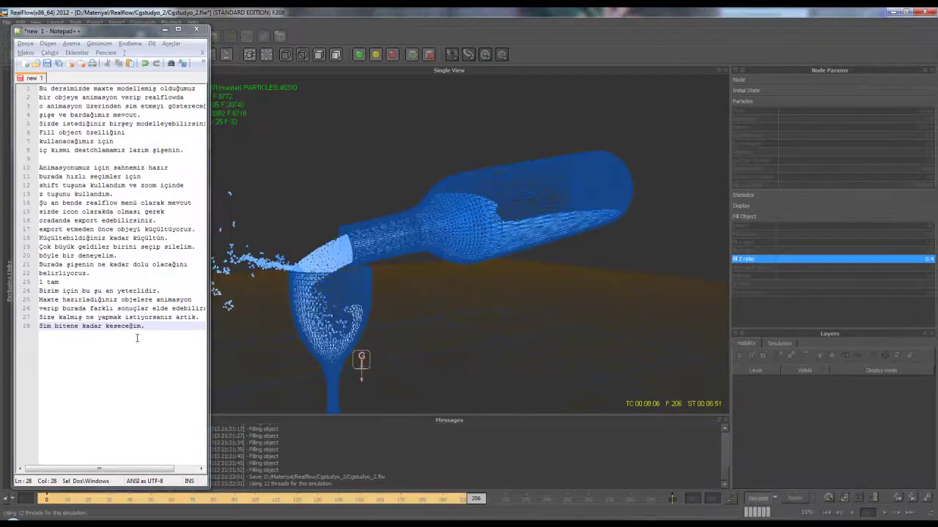
Add notes lines 29–30 saying too much water came and overflowed the glass.
left_click(169, 331)
key("Return")
type("Şu ç")
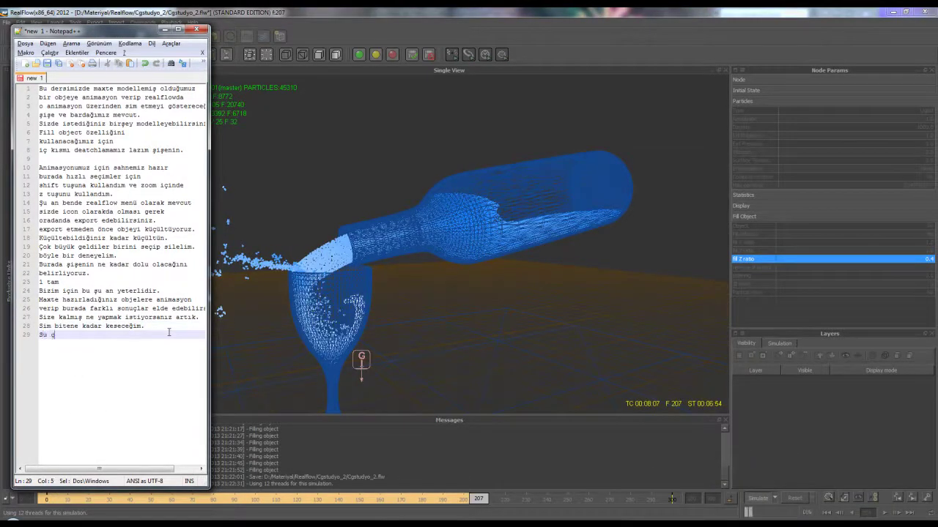
type("ok fazla geldi")
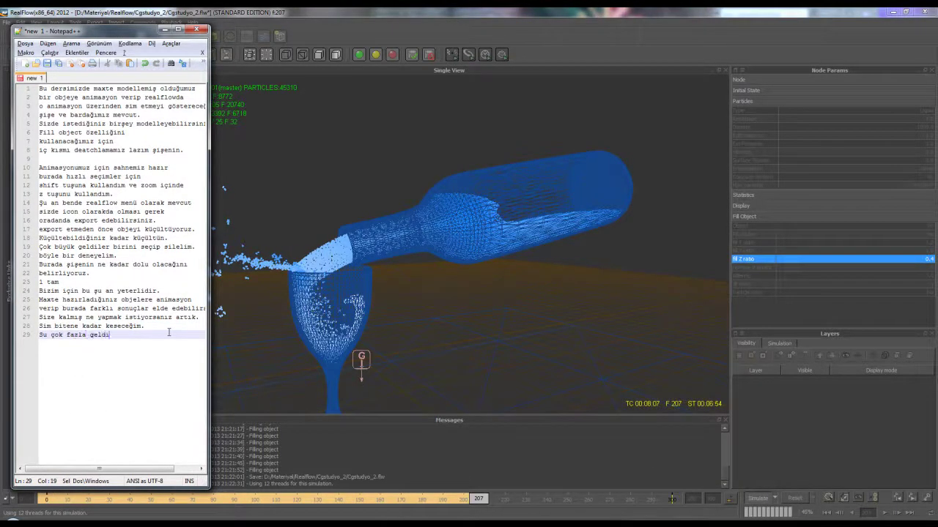
type(" ve ta")
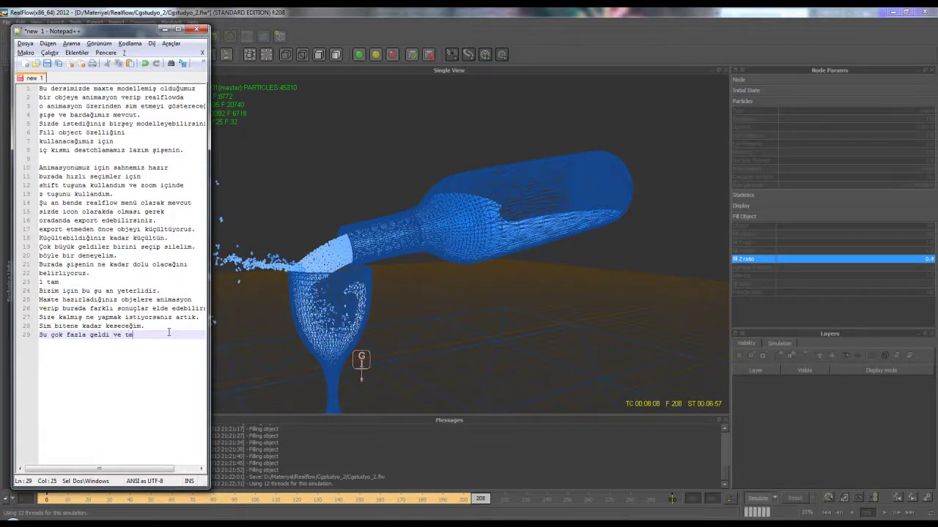
type("m olarak")
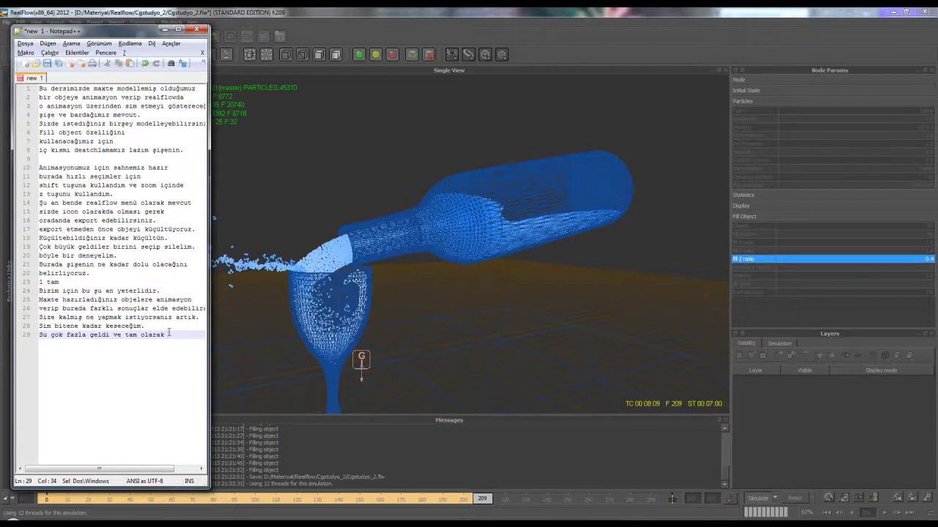
type(" bardağın")
key("Return")
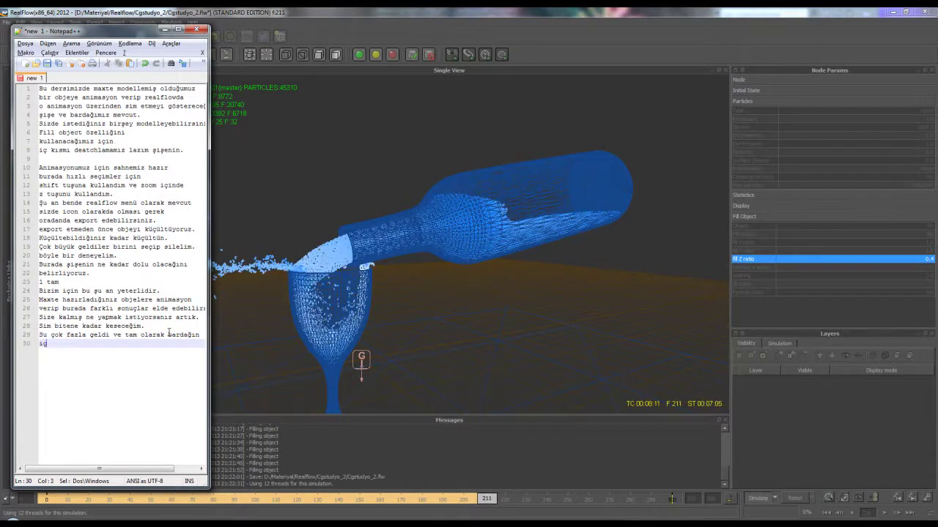
type("için d")
type("m")
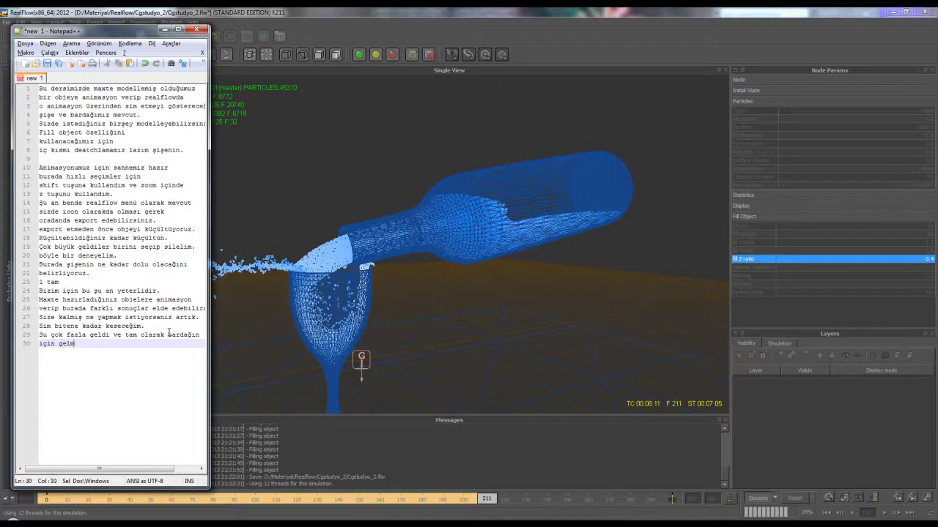
type("edi bunun iç")
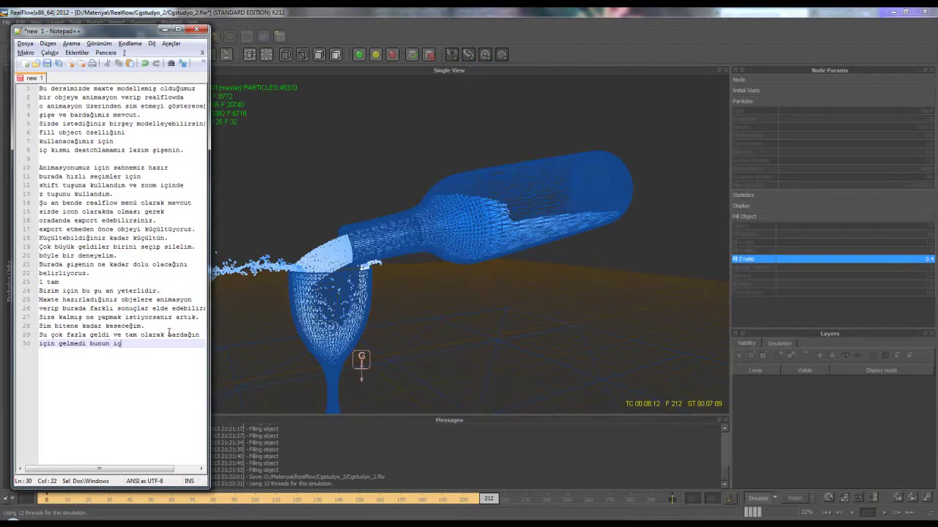
Finish the note, then stop the simulation and reset it to frame 0.
type("in.")
left_click(751, 500)
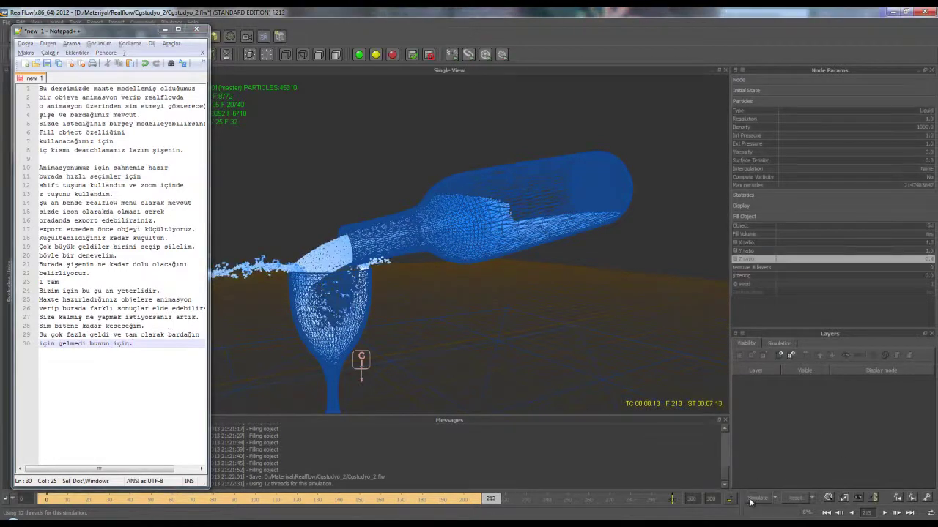
left_click(794, 500)
left_click(436, 269)
Lower the Fill Z ratio to 0.3, then select the glass Line001.
double_click(930, 260)
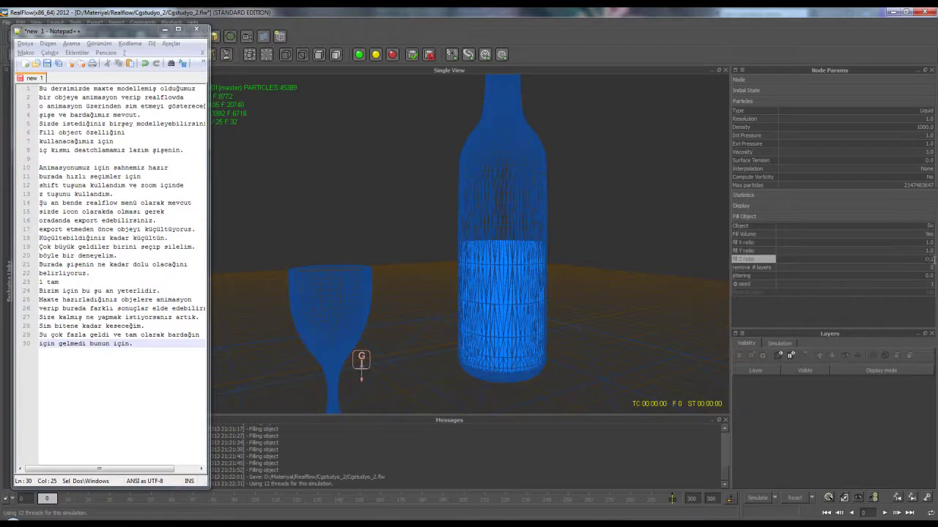
type("0.3")
key("Return")
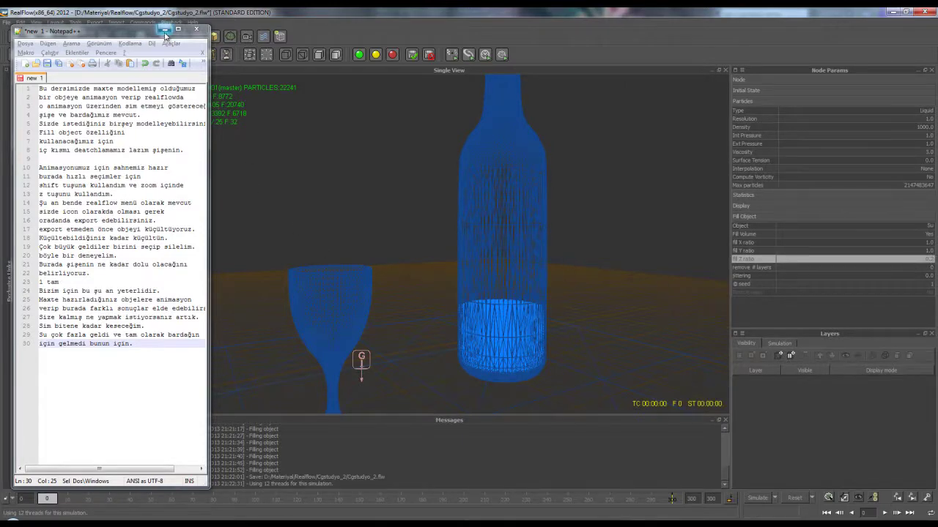
left_click(165, 29)
left_click(339, 282)
left_click_drag(388, 331, 165, 180, "alt")
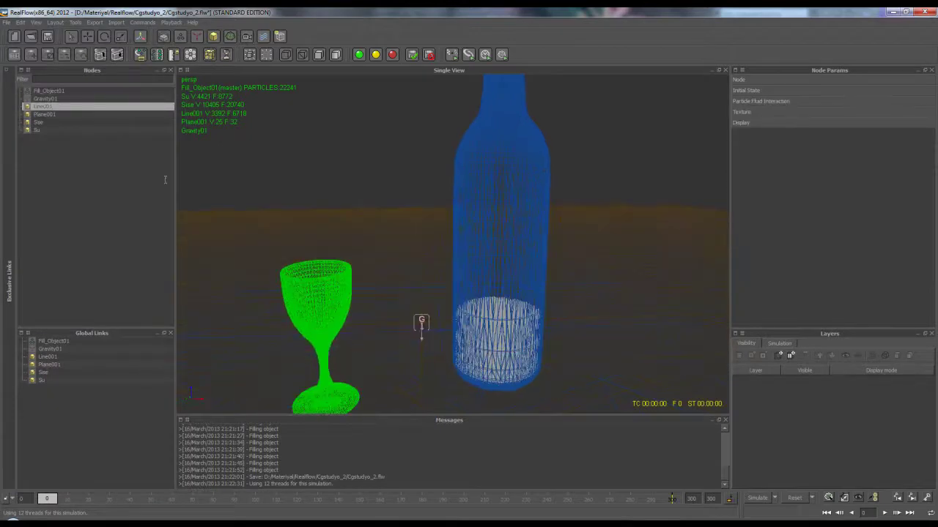
Save the RealFlow scene and frame the wine glass in 3ds Max's front view.
left_click(47, 38)
key("alt+Tab")
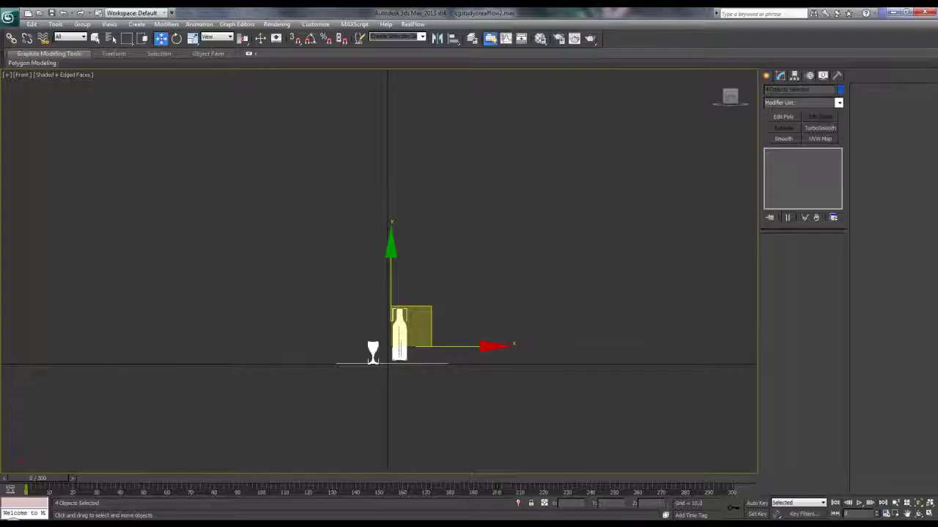
left_click(374, 344)
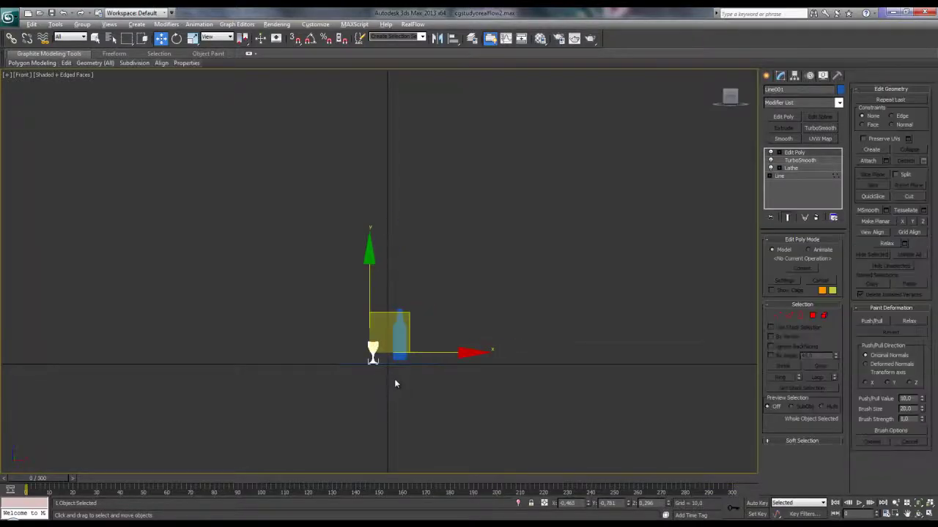
mouse_move(394, 381)
middle_mouse_down("alt")
mouse_move(421, 257)
mouse_move(419, 437)
middle_mouse_up("alt")
key("f")
key("z")
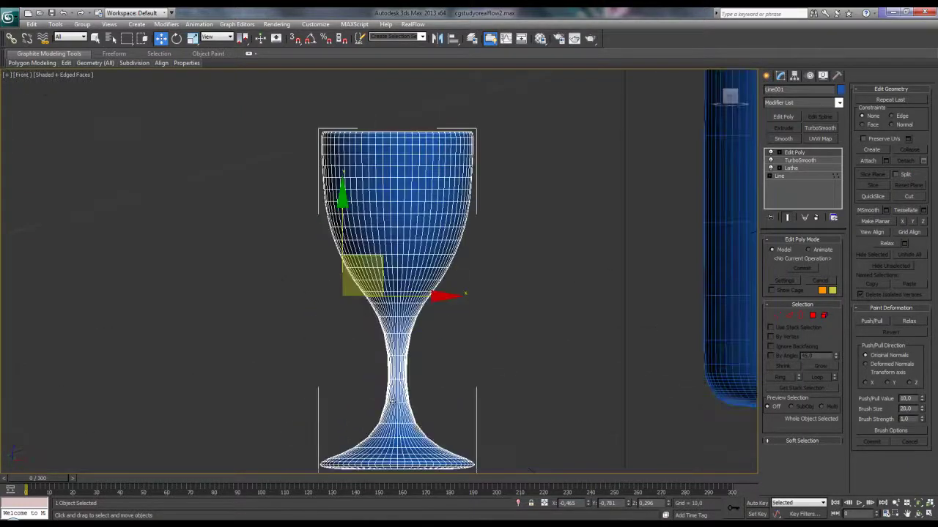
scroll(465, 353, "down", 5)
Nudge the glass slightly left, preview the tilt to frame 181, and open SD File Export Settings.
left_click_drag(460, 288, 454, 288)
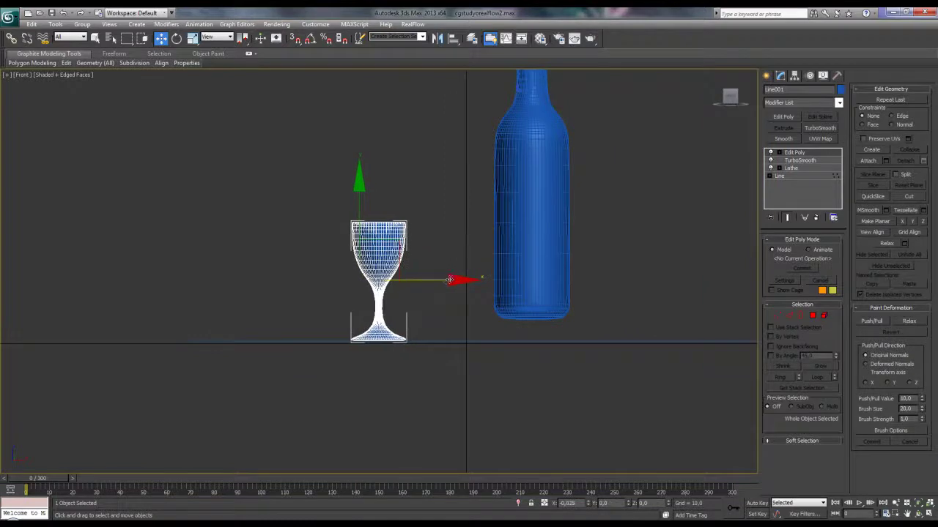
left_click_drag(45, 477, 449, 477)
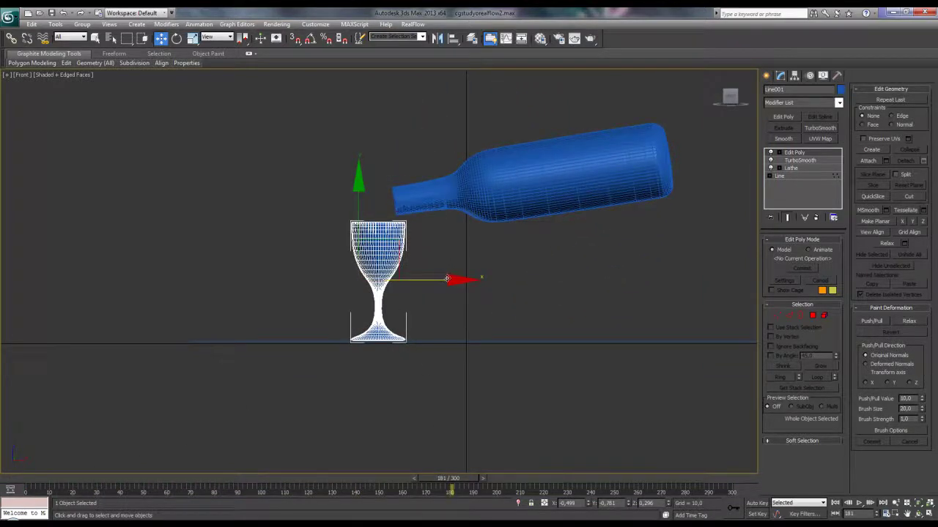
left_click_drag(446, 278, 442, 279)
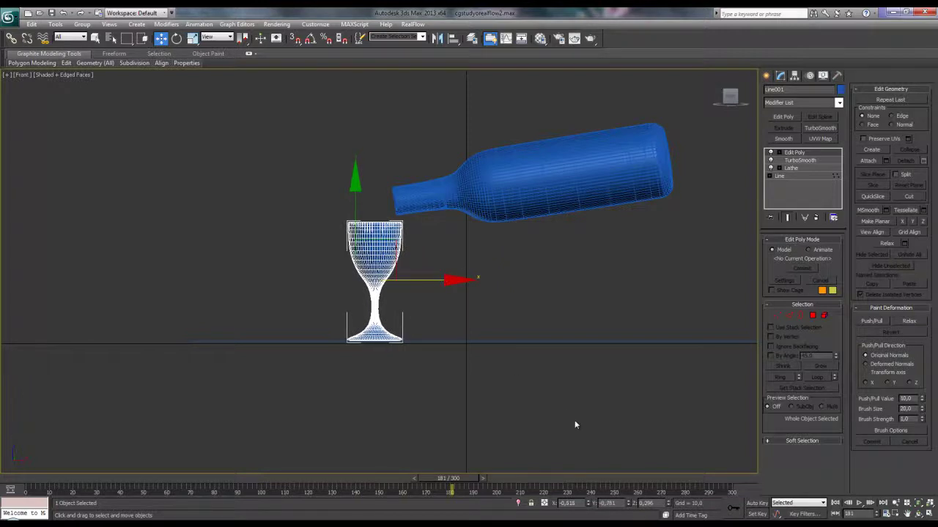
left_click_drag(463, 478, 44, 479)
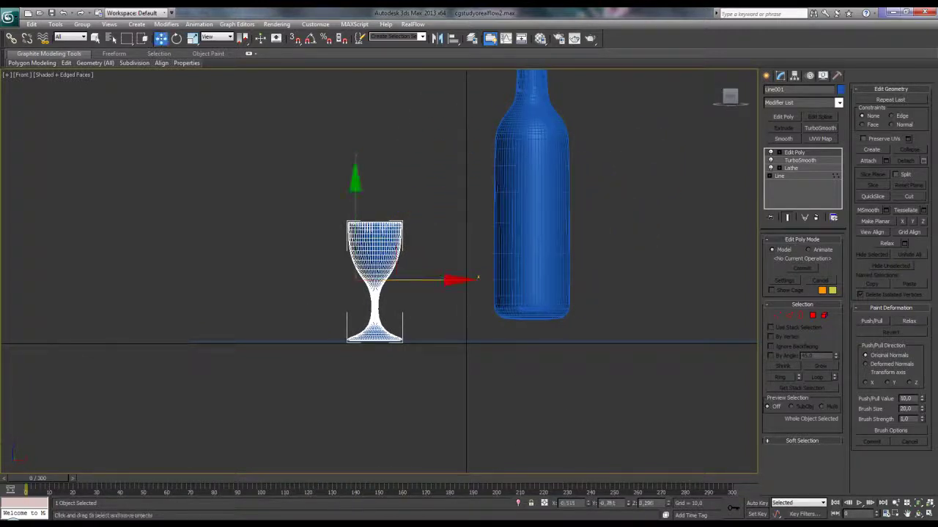
left_click(413, 25)
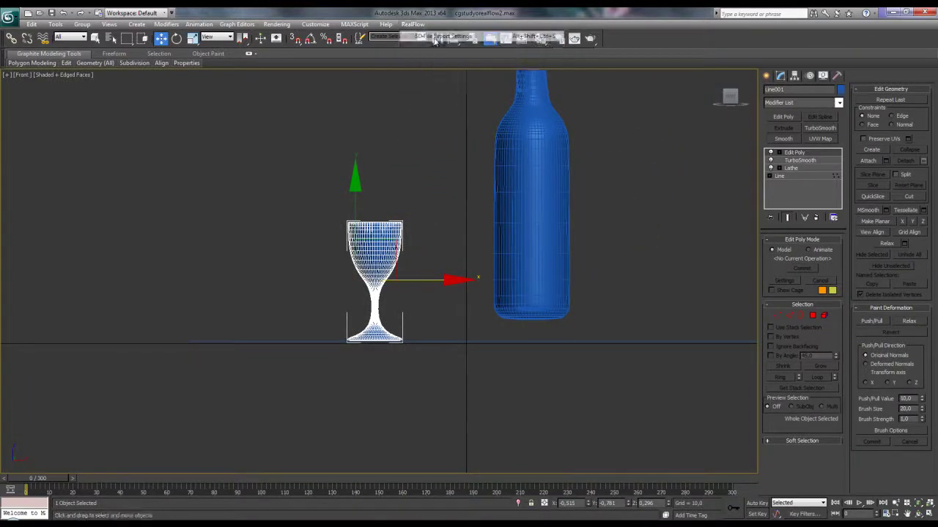
left_click(431, 35)
Export the SD file, update the RealFlow scene objects from it, and save the project.
left_click(441, 367)
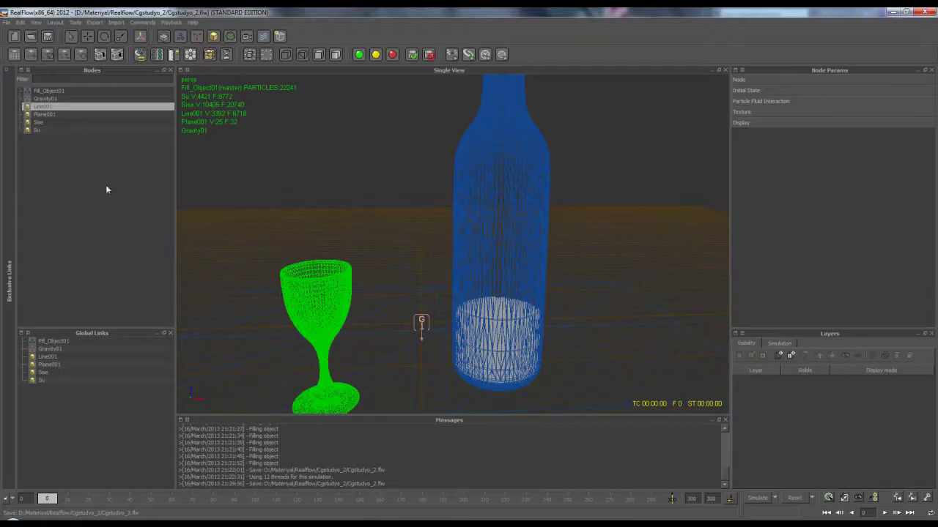
left_click(11, 23)
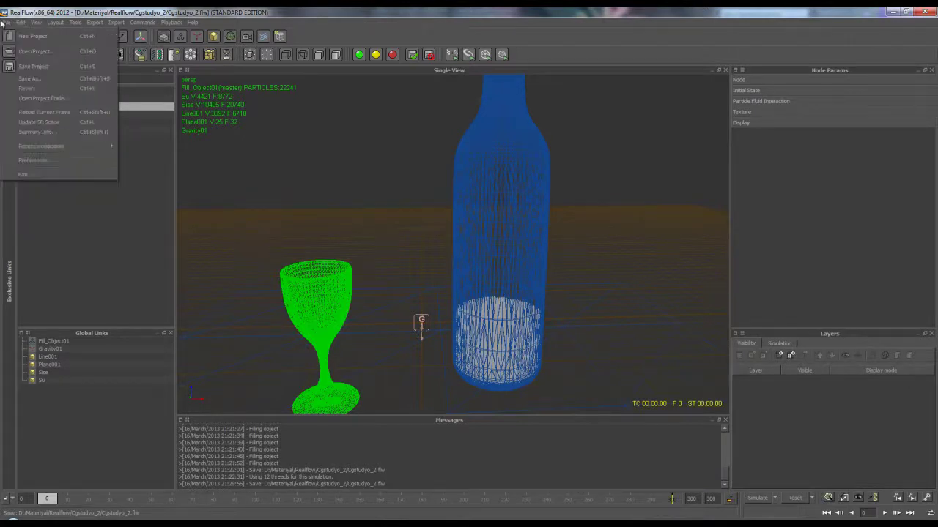
left_click(59, 123)
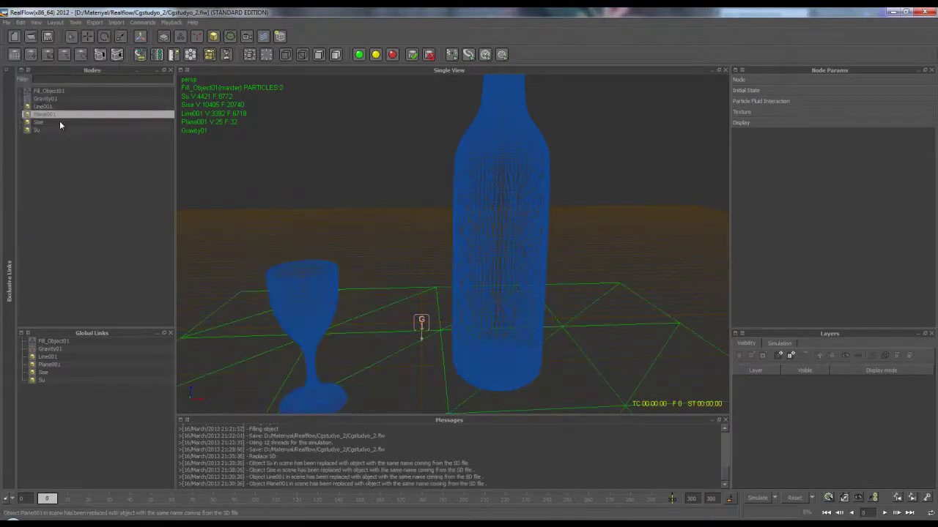
left_click(345, 213)
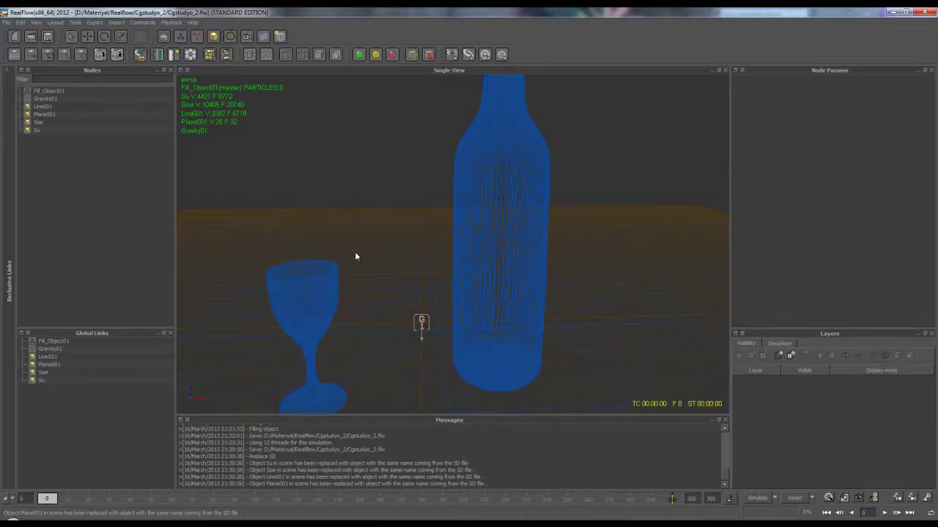
left_click(55, 36)
mouse_move(209, 262)
left_mouse_down("alt")
mouse_move(281, 329)
mouse_move(314, 318)
left_mouse_up("alt")
Set Gravity01 strength to 10.0 and save the project.
left_click(59, 99)
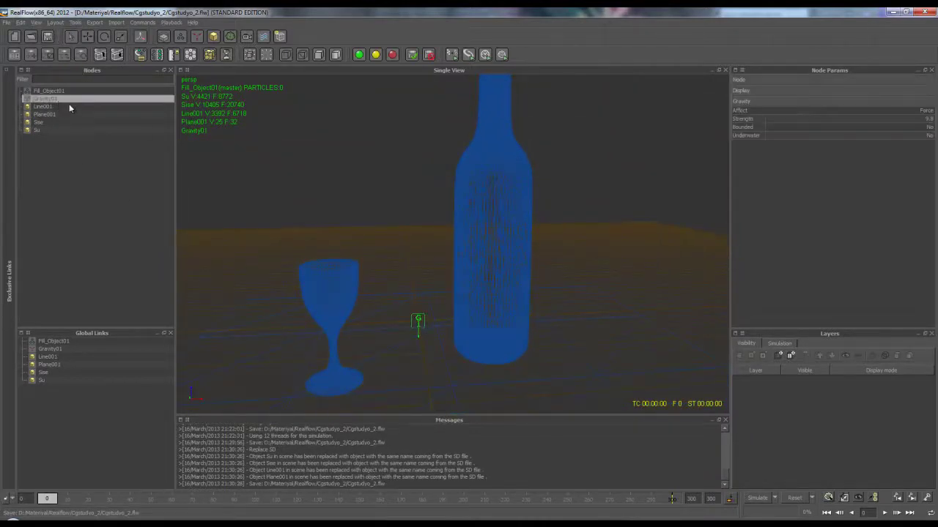
double_click(929, 119)
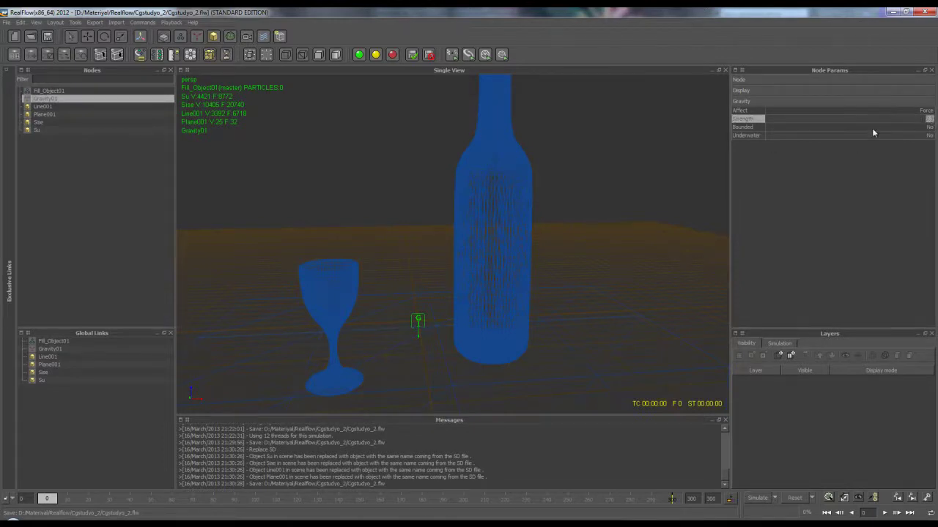
type("10")
key("Return")
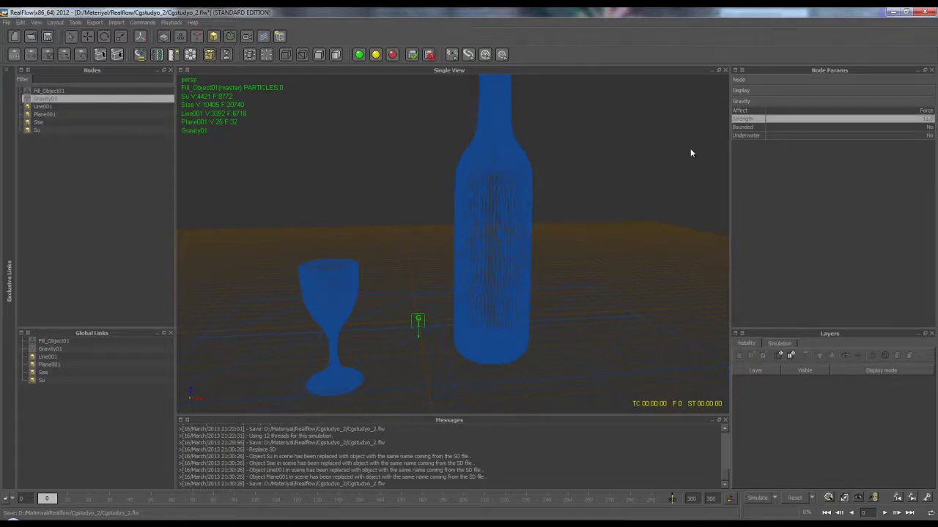
type("10")
key("Return")
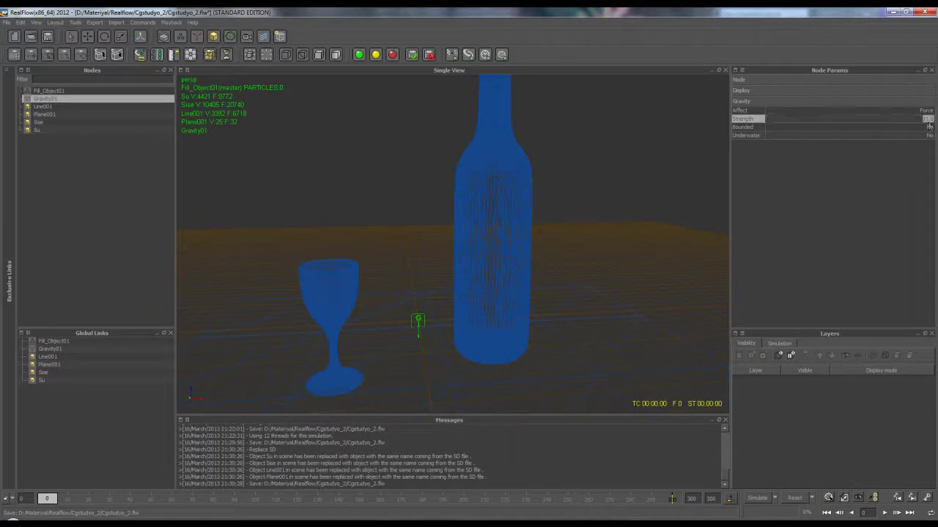
left_click(50, 36)
Run a test simulation to frame 90, then stop and reset it.
left_click(758, 498)
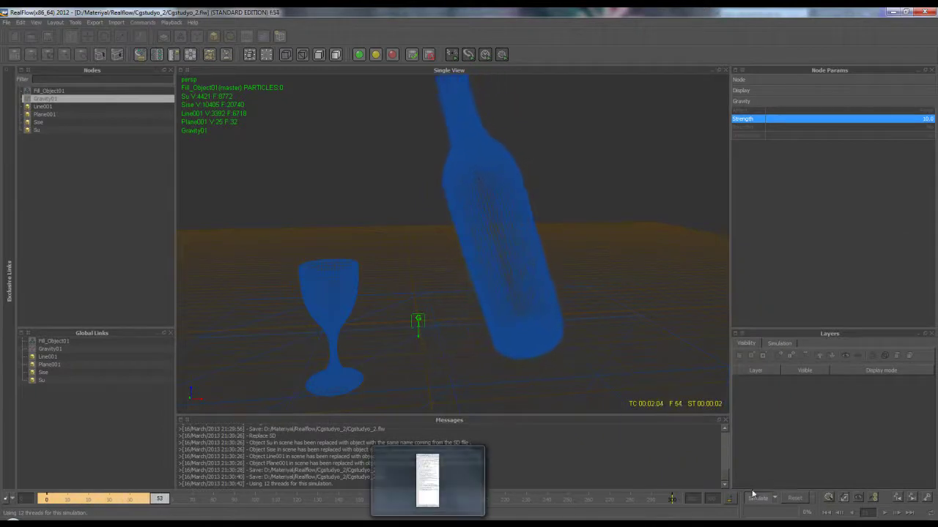
left_click(762, 498)
left_click(788, 499)
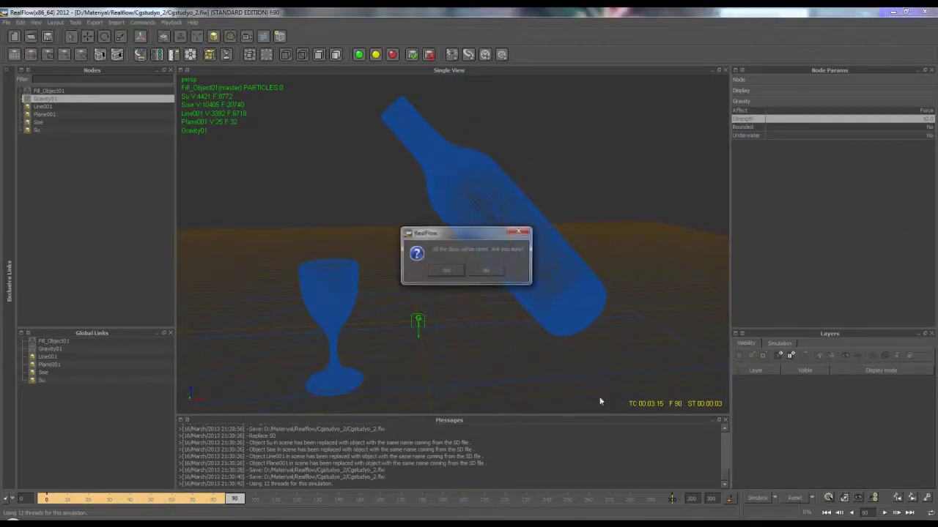
Confirm the reset and keep Fill_Object01 filling Su, toggling Fill volume back to Yes.
left_click(450, 275)
left_click(63, 92)
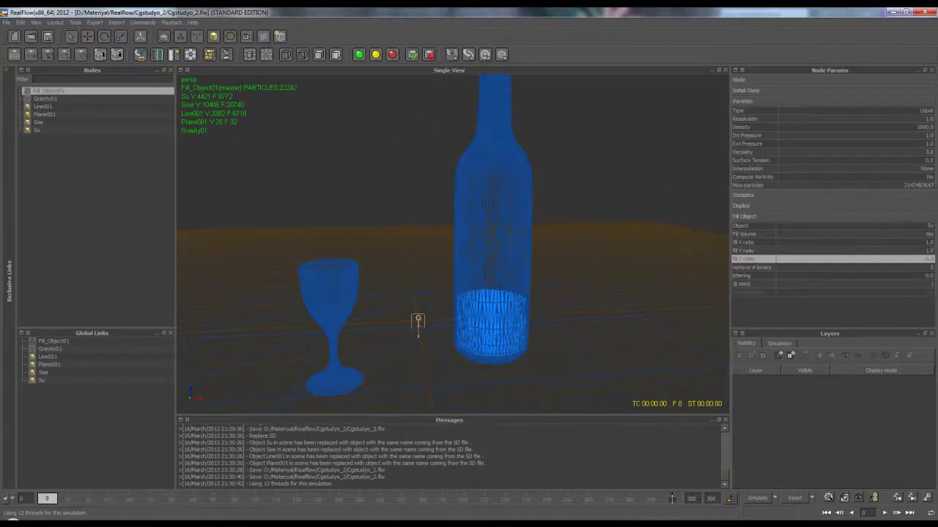
left_click(929, 227)
left_click(850, 131)
left_click(900, 236)
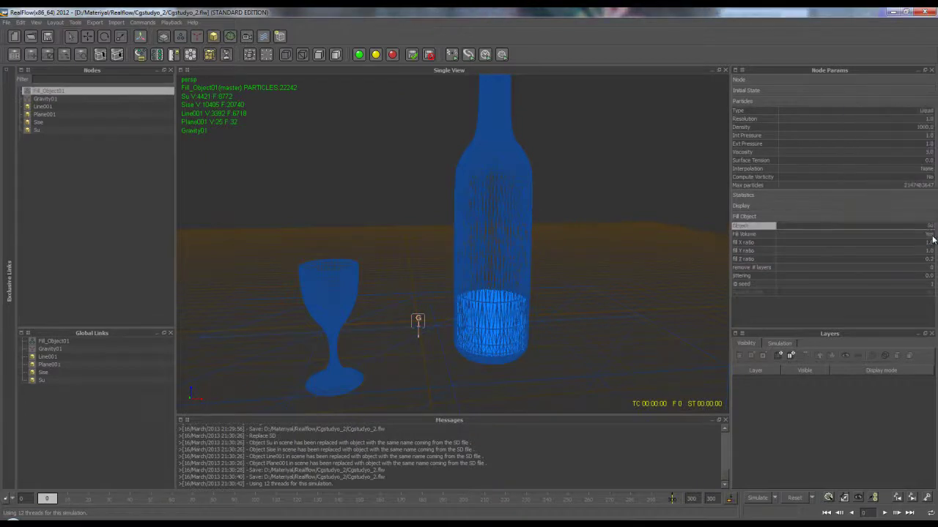
left_click(931, 237)
left_click(931, 237)
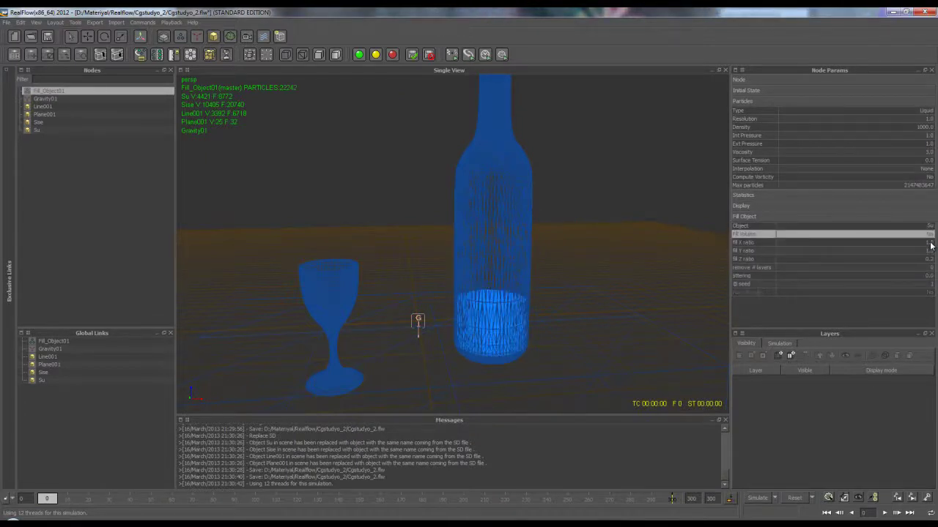
Run the bottle-fill simulation, then bring up the Notepad++ notes.
left_click(762, 502)
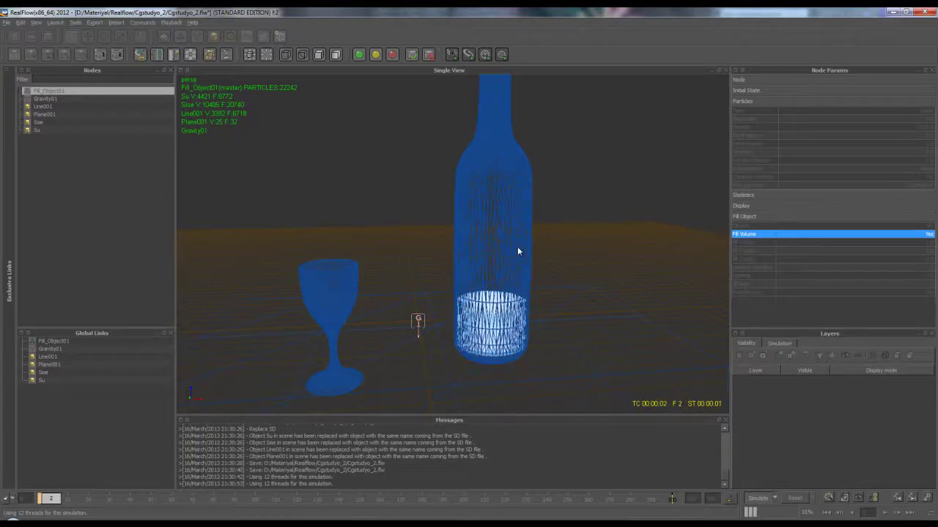
left_click_drag(517, 246, 518, 266, "alt")
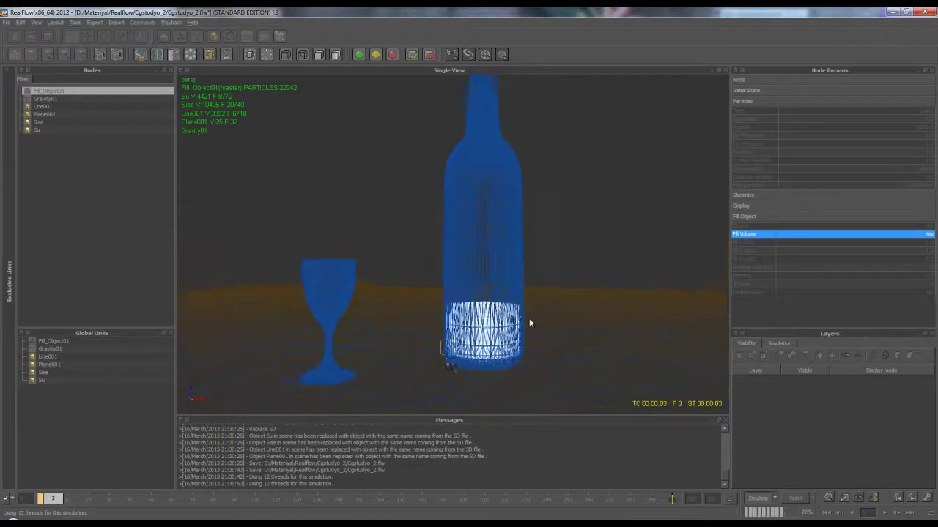
scroll(530, 322, "up", 3)
scroll(529, 322, "up", 2)
scroll(435, 310, "down", 5)
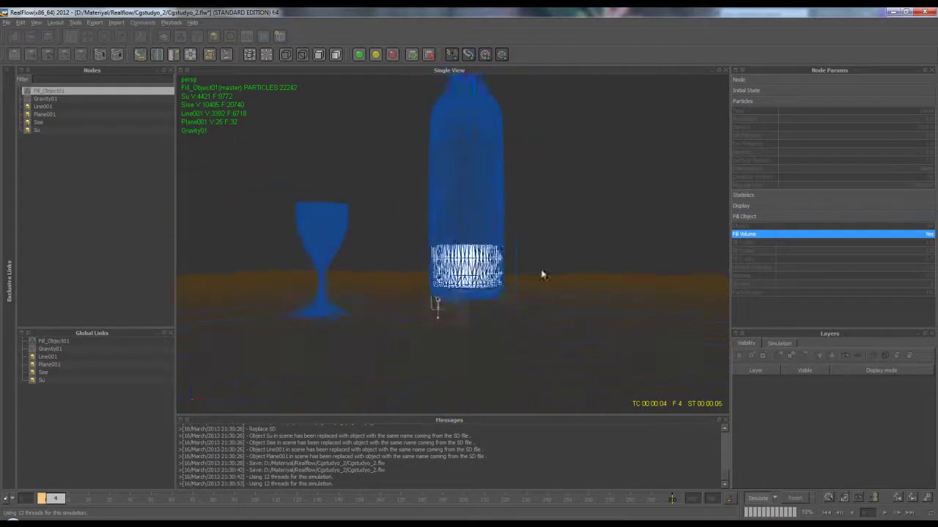
scroll(435, 309, "down", 1)
mouse_move(435, 310)
left_mouse_down("alt")
mouse_move(413, 279)
mouse_move(424, 323)
left_mouse_up("alt")
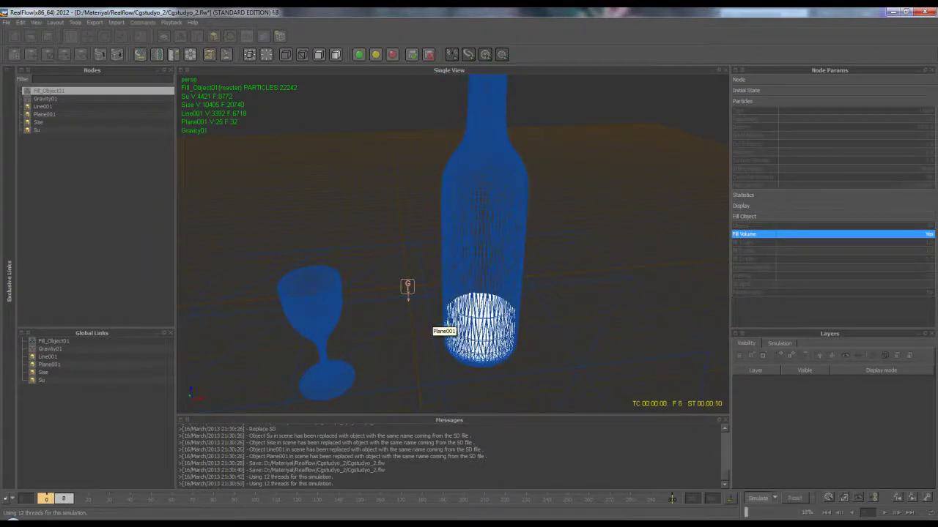
left_click(895, 482)
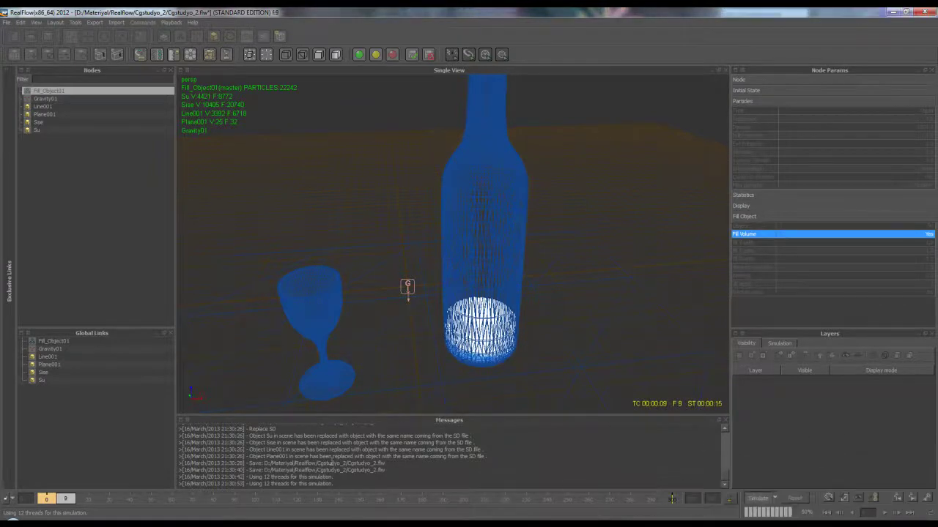
left_click(427, 480)
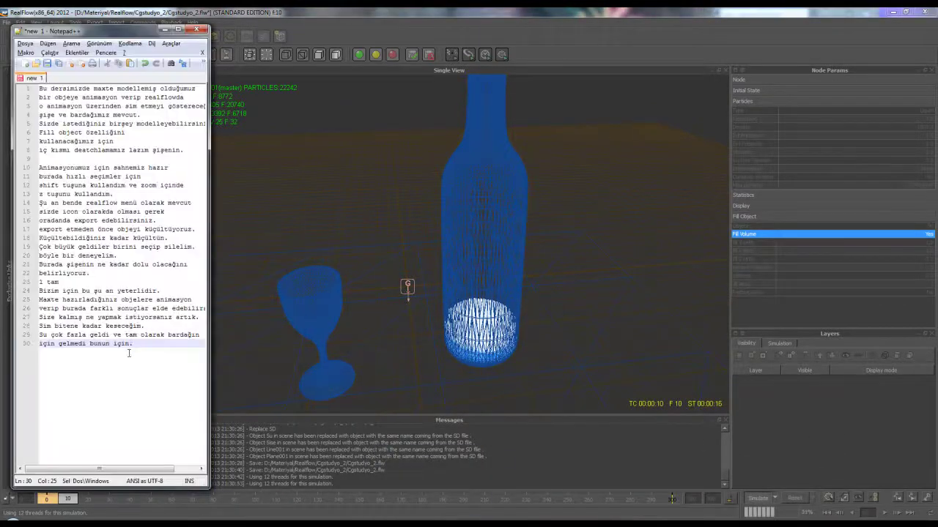
Add two Turkish note lines ending 'realflowada update ettirmiş olduk.' plus an empty line.
left_click_drag(81, 34, 189, 29)
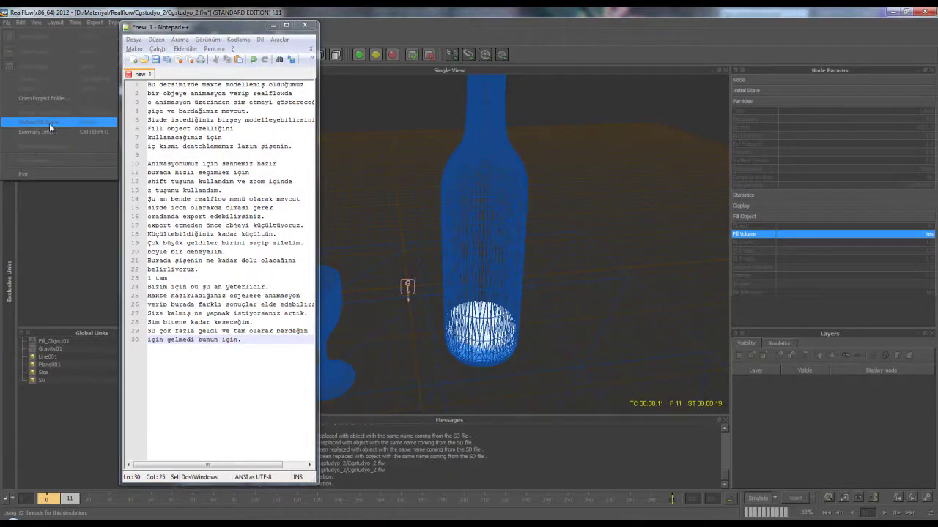
left_click(215, 351)
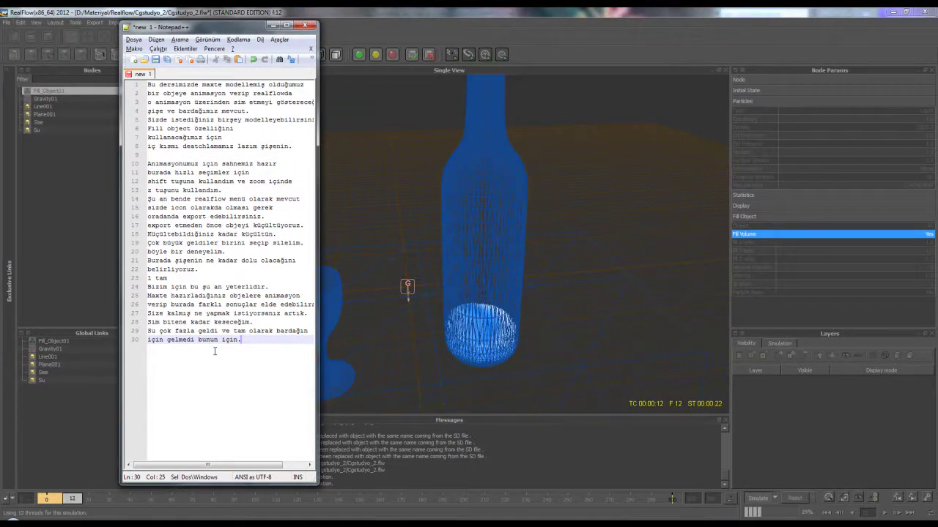
key("Return")
type("Sahn")
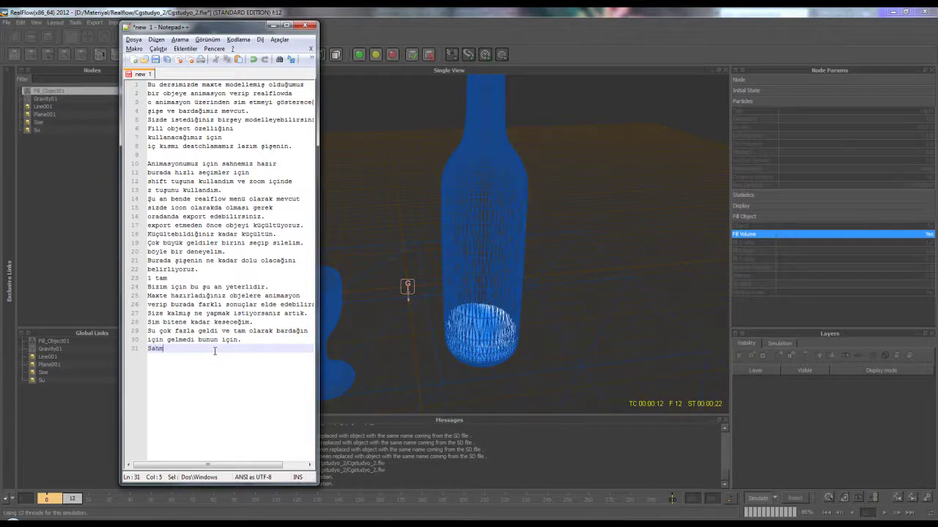
type("ed,z")
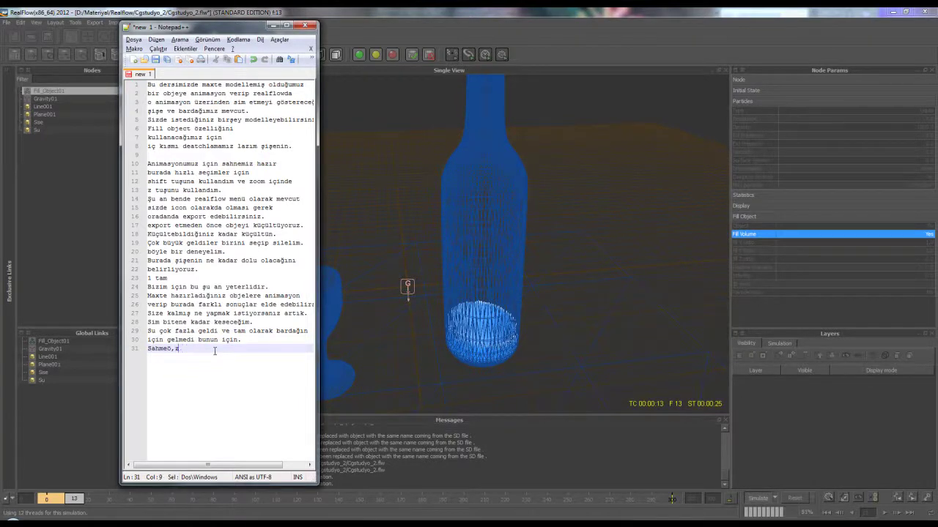
key("BackSpace")
key("BackSpace")
key("BackSpace")
type("izi max")
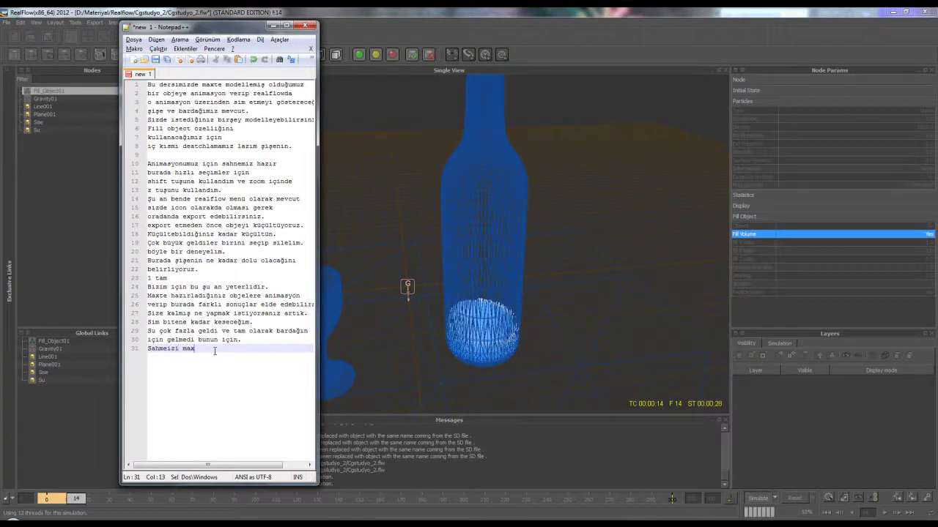
type("te değiştirinc")
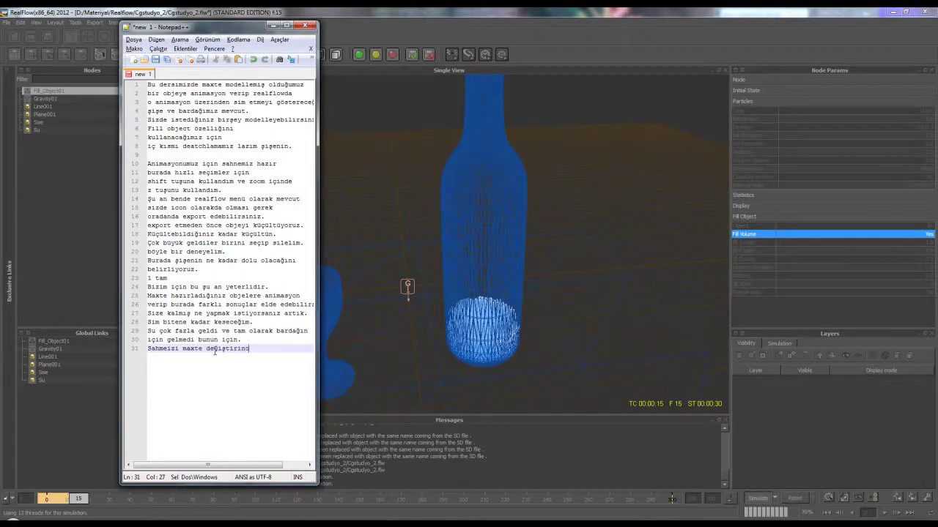
type("e otomatik ola")
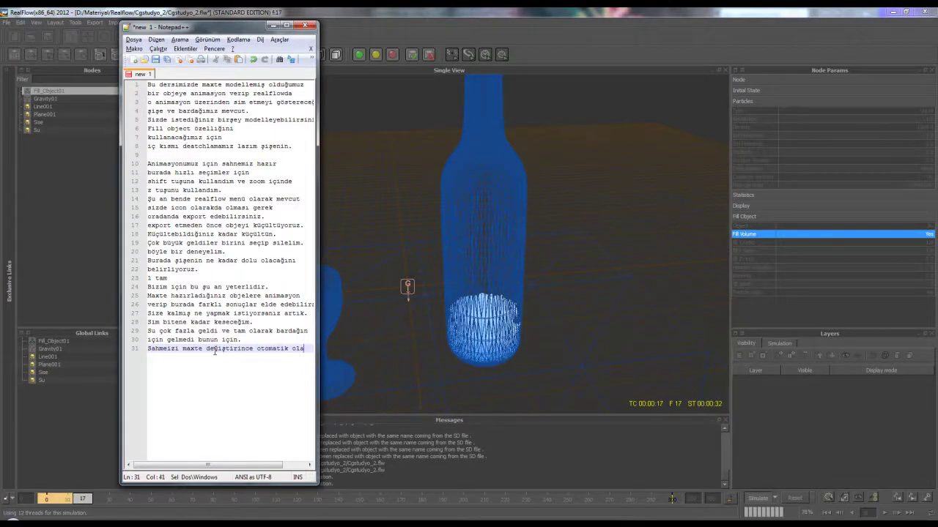
type("rak")
key("Return")
type("realflowa")
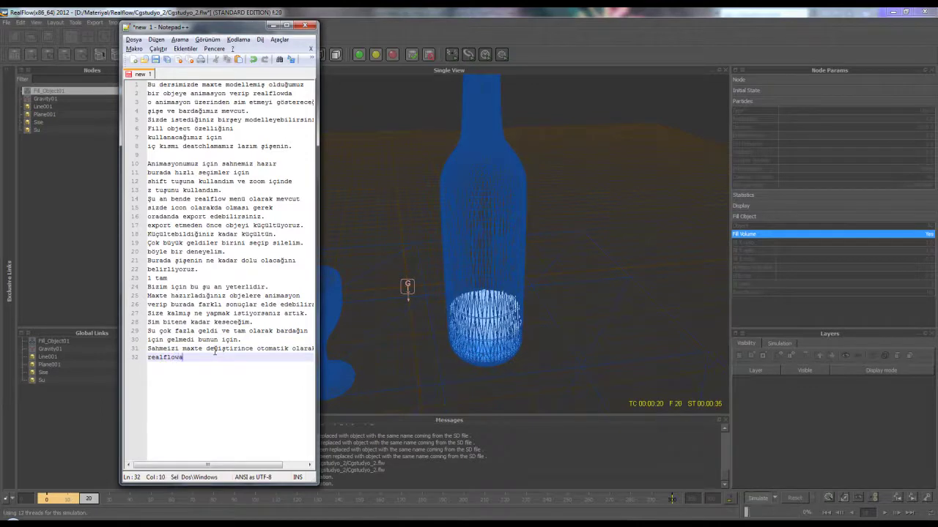
type("da upda")
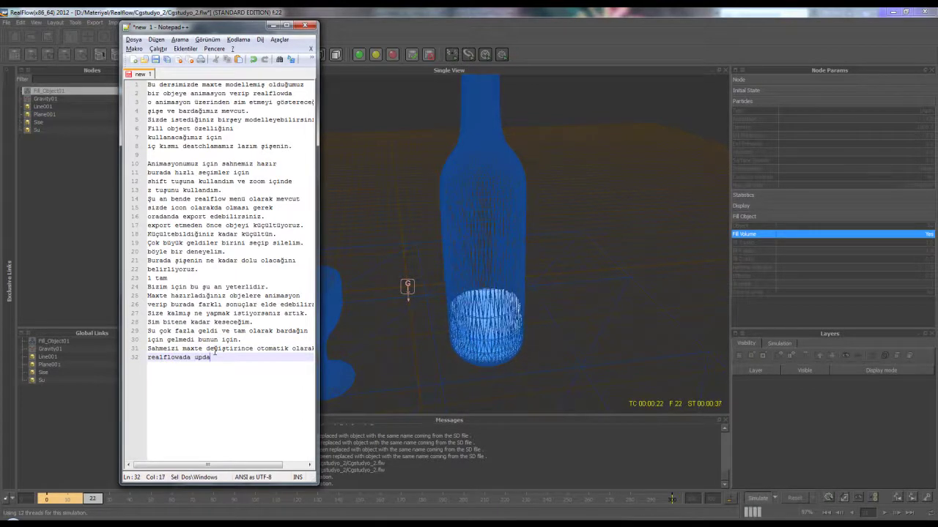
type("te ettirmiş oldu")
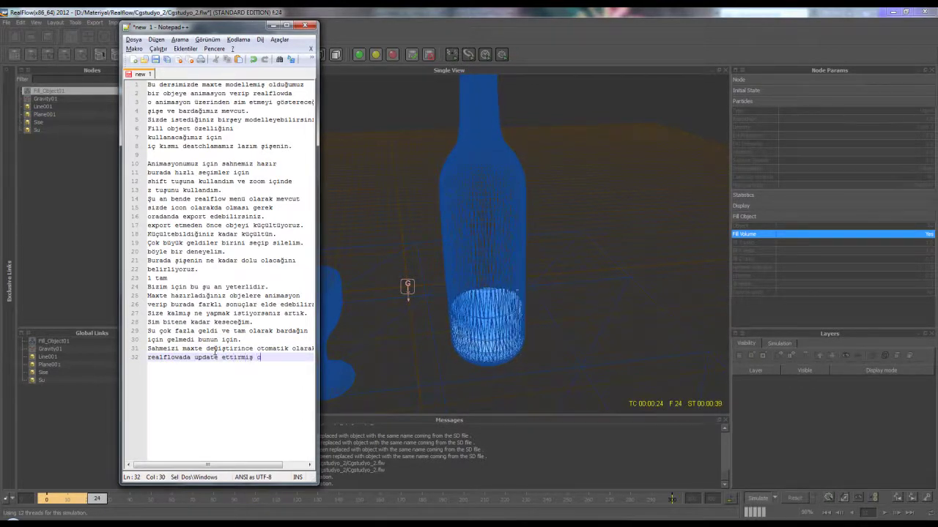
type("k.")
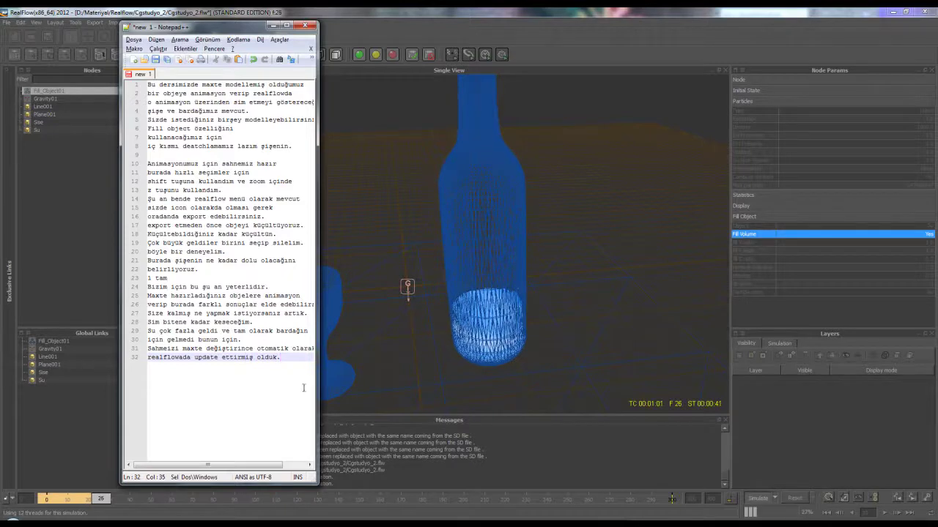
key("Return")
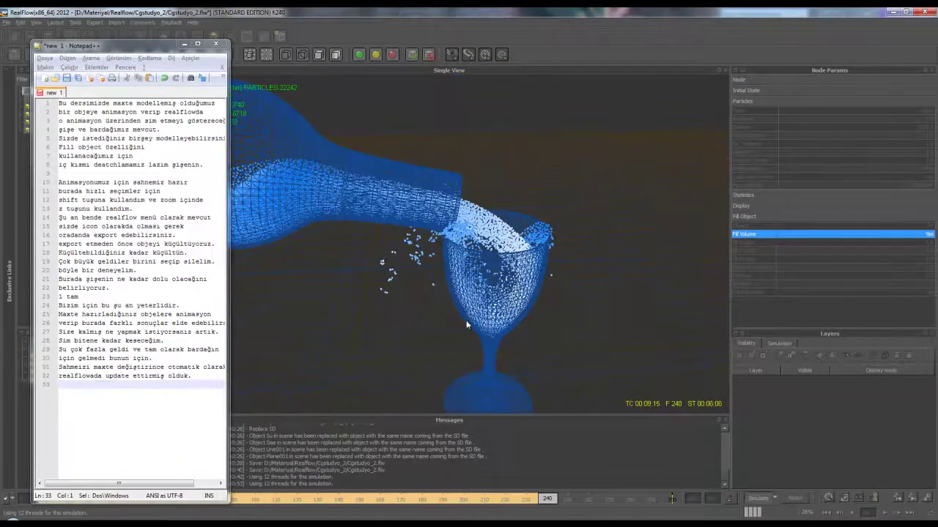
Write the notes 'Yer çekimini biraz daha artıracak' and 'sozumuz çözülmüş olacak' while the pour runs.
left_click_drag(465, 321, 453, 338, "alt")
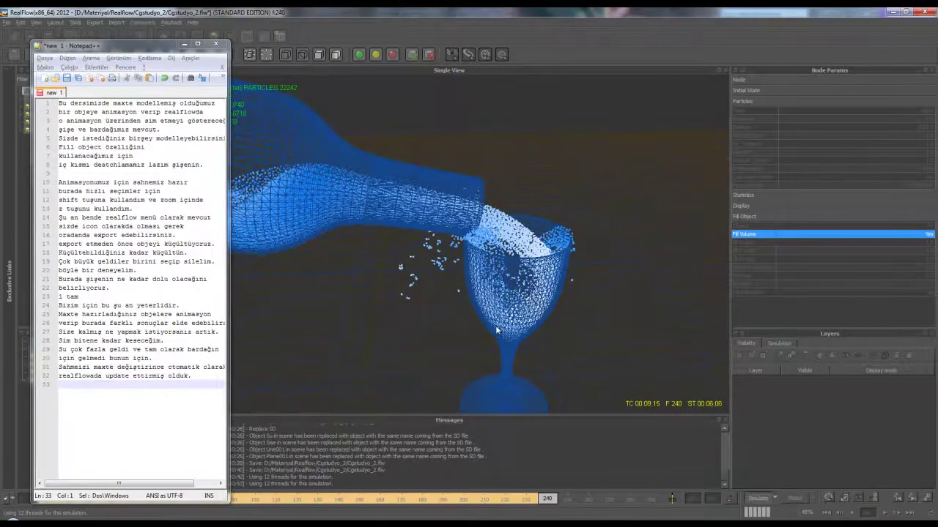
type("Y")
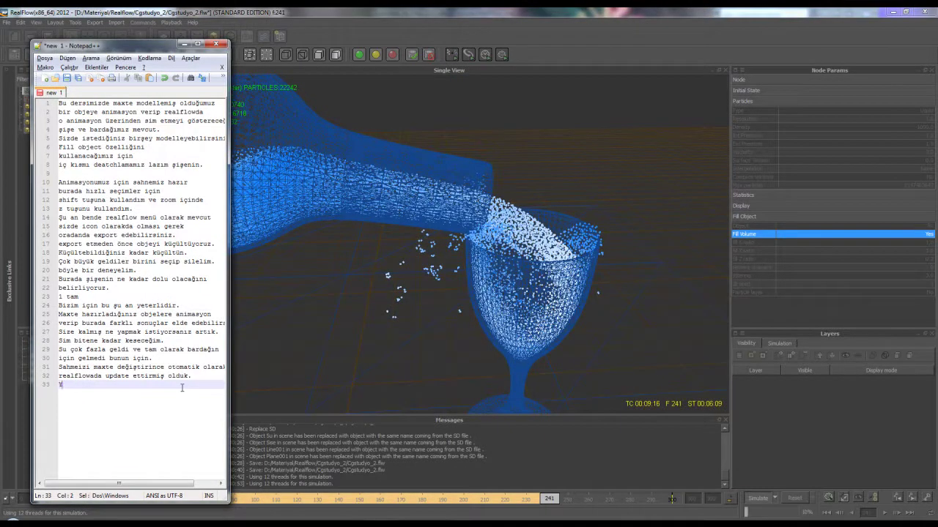
type("er çekimini ")
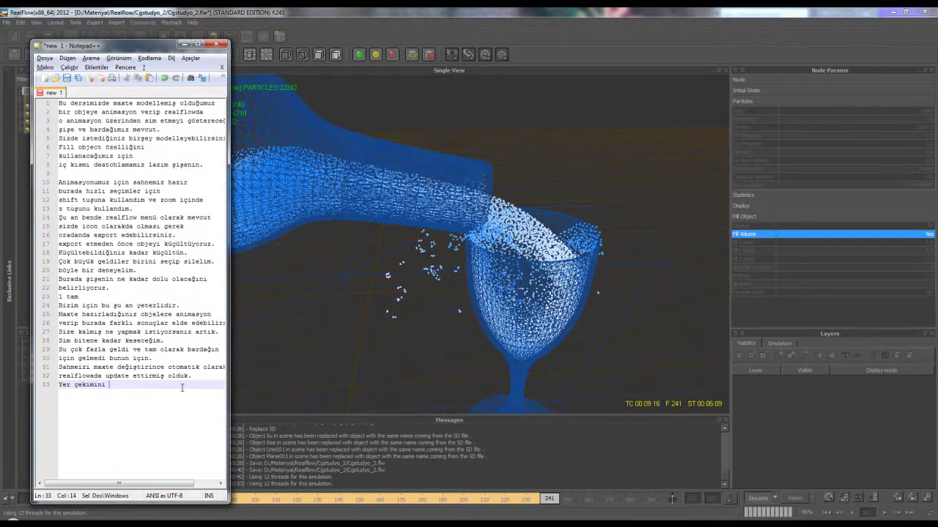
type("biraz daha ar")
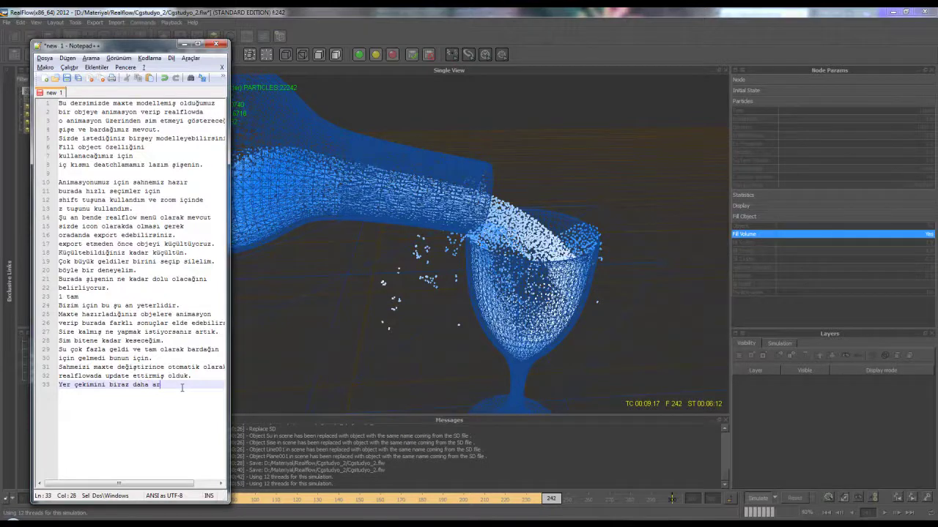
type("tıracak")
key("Return")
type("soz")
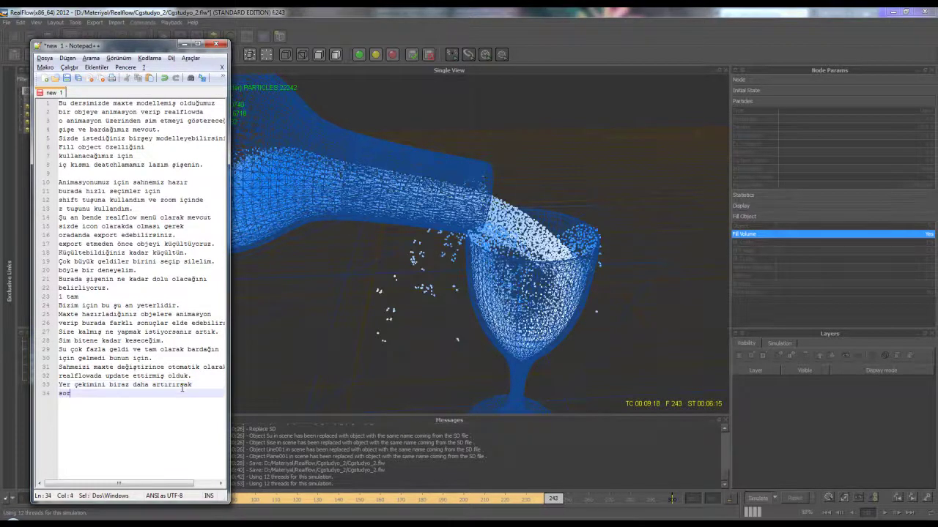
type("umuz çözü")
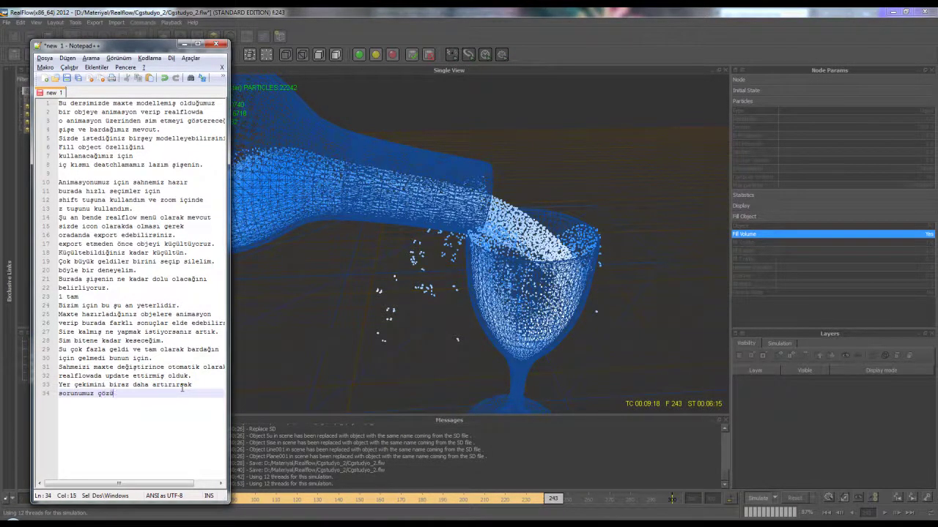
type("lmüş olacak.")
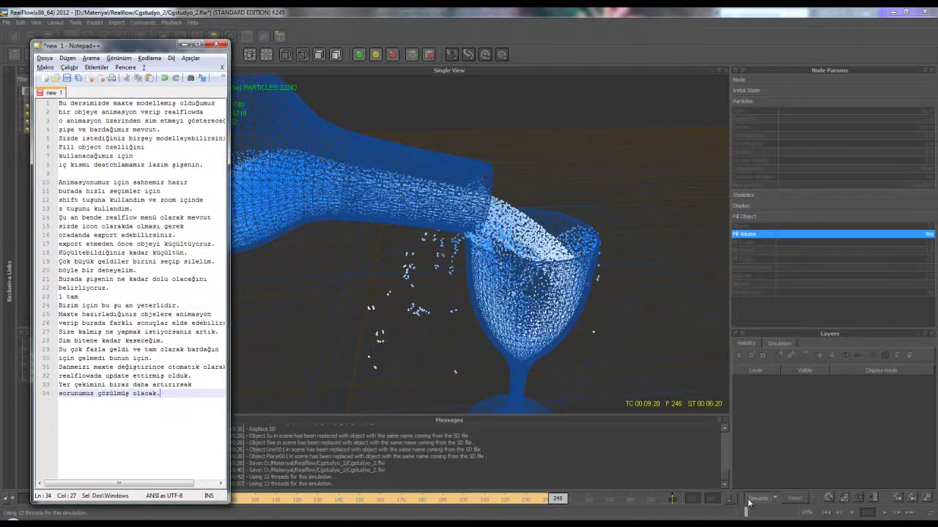
Stop and reset the simulation, then raise Gravity01 strength to 13.
left_click(748, 502)
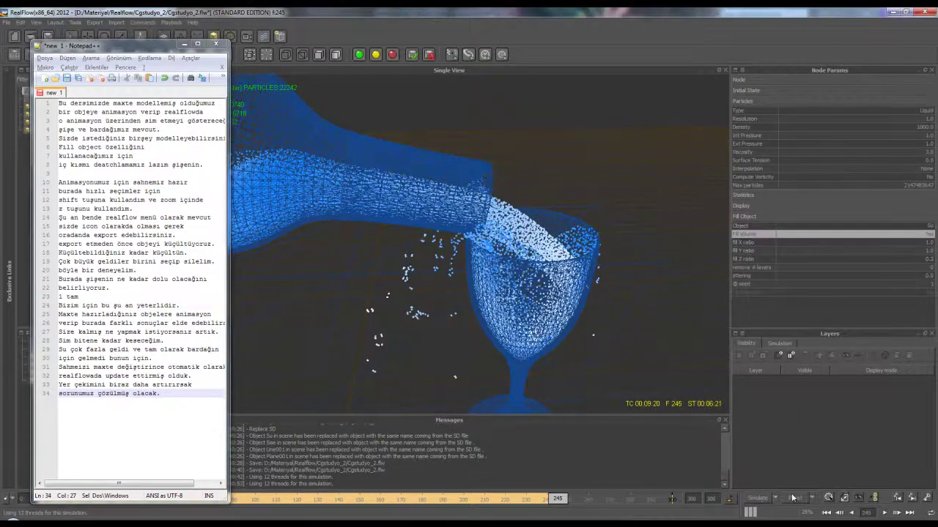
left_click(455, 273)
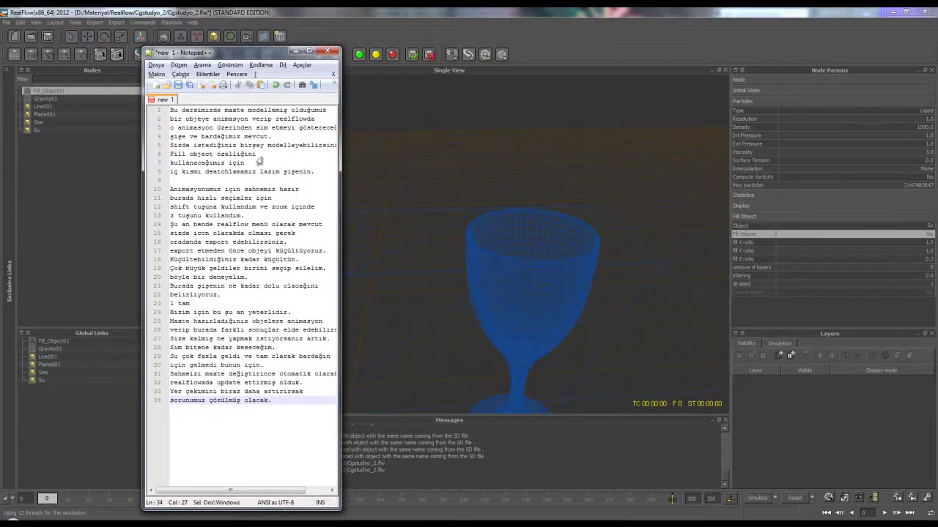
left_click(59, 100)
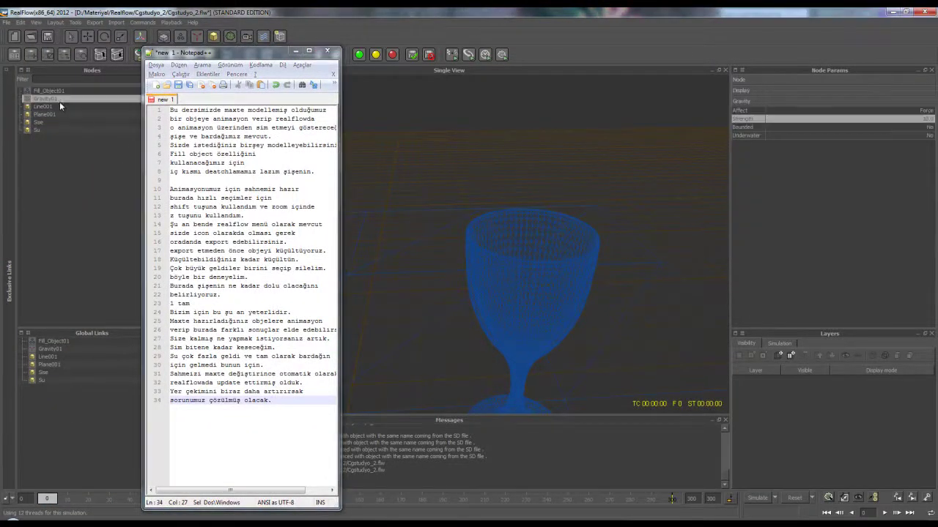
double_click(927, 119)
type("13")
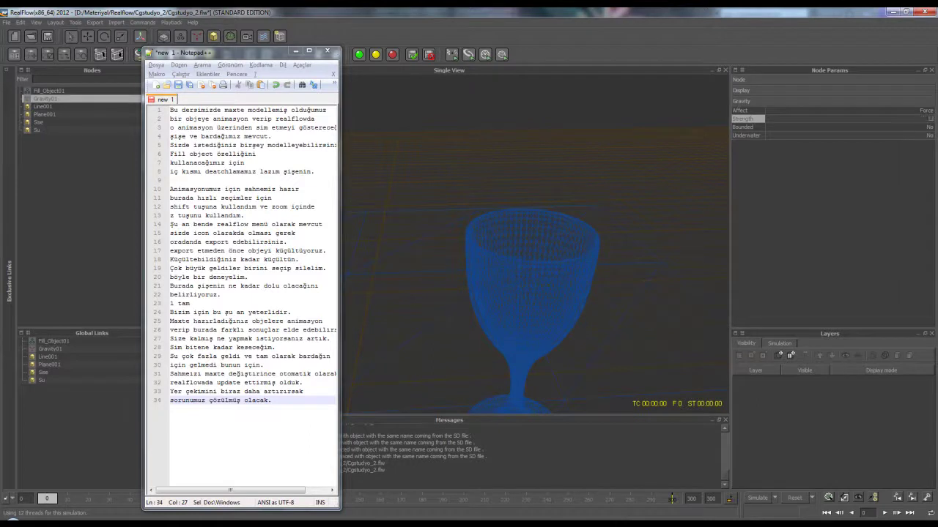
key("Return")
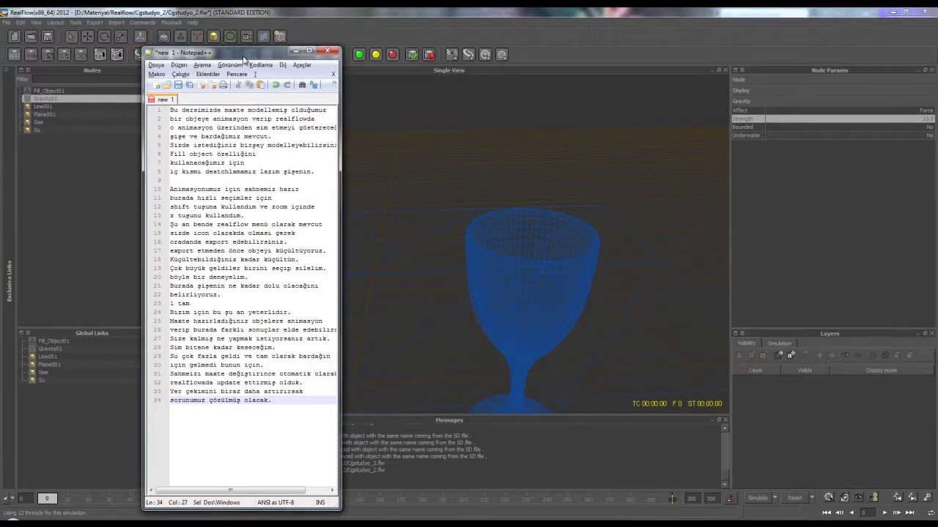
Select Fill_Object01 and begin editing its Resolution value.
left_click_drag(241, 52, 211, 51)
left_click(58, 92)
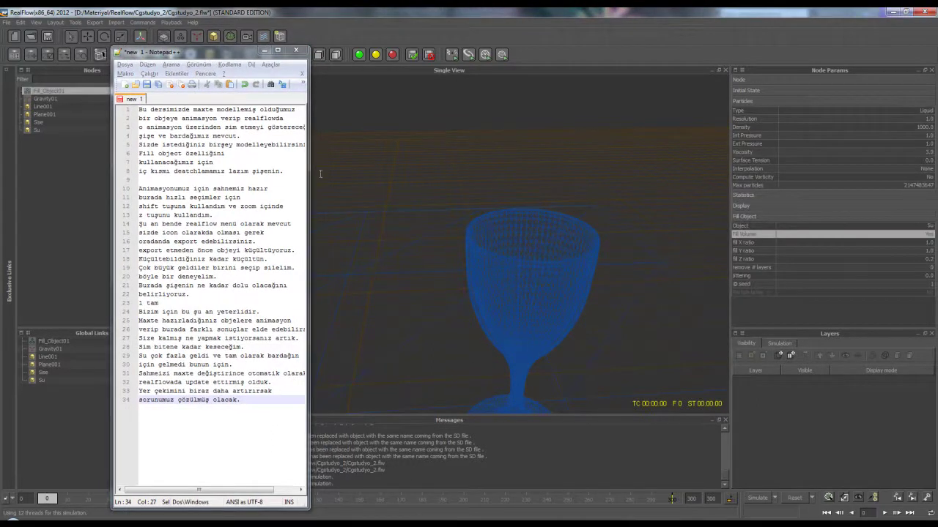
left_click_drag(225, 53, 168, 51)
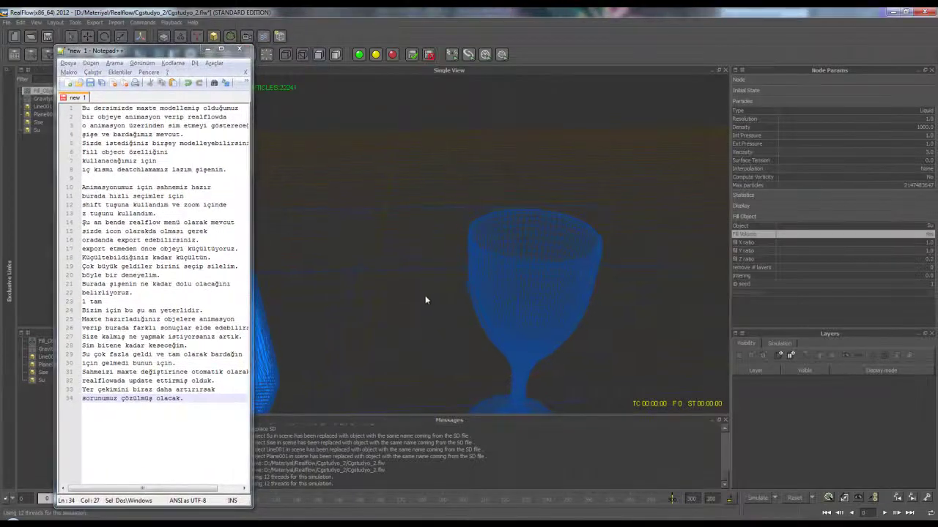
mouse_move(425, 299)
left_mouse_down("alt")
mouse_move(511, 298)
mouse_move(453, 284)
left_mouse_up("alt")
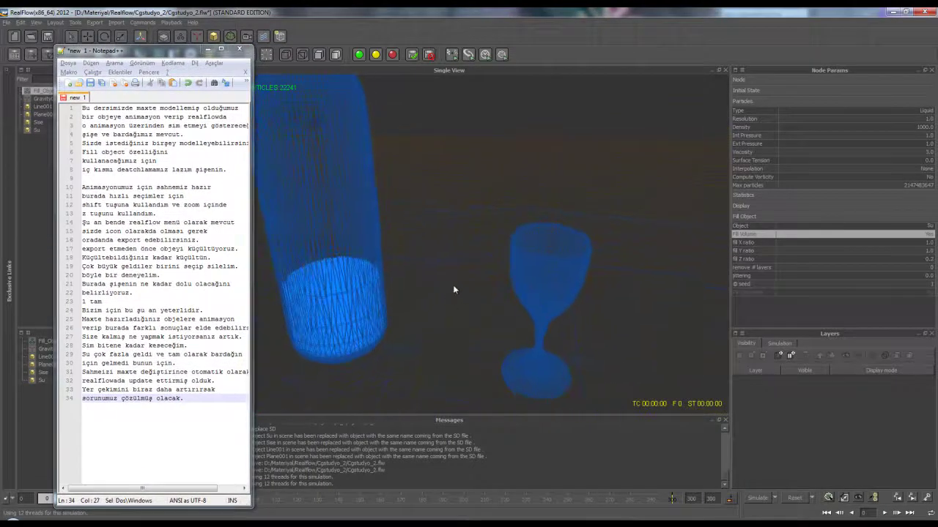
left_click(926, 117)
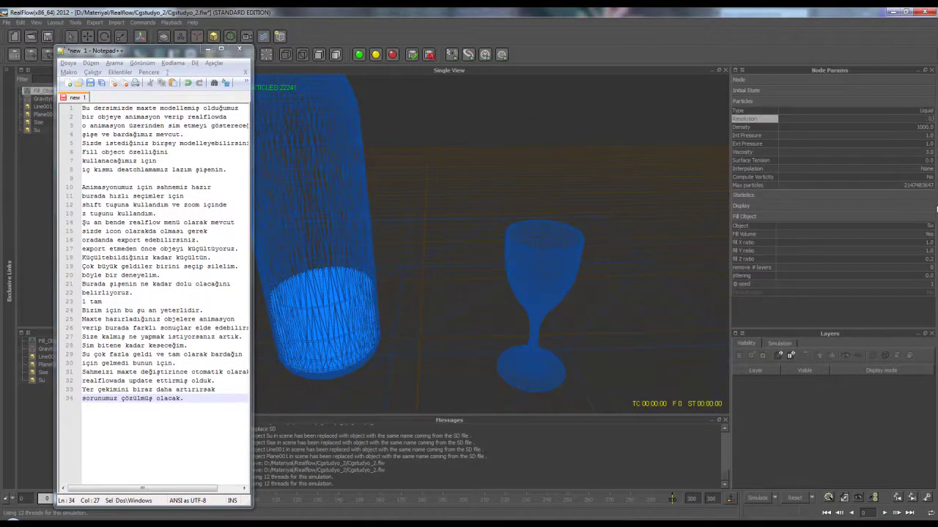
Confirm fluid resolution 0.2 and add a note about lowering resolution for speed.
key("Return")
left_click(180, 407)
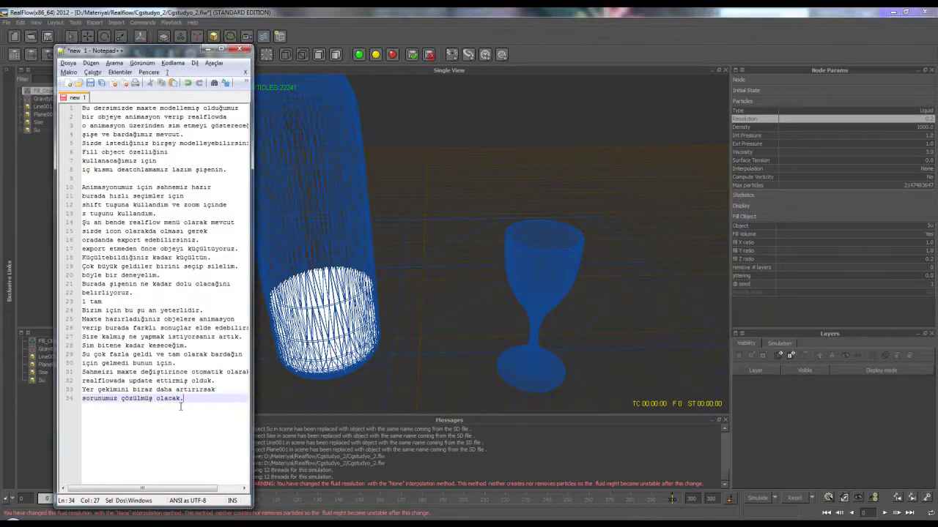
key("Return")
type("Biraz")
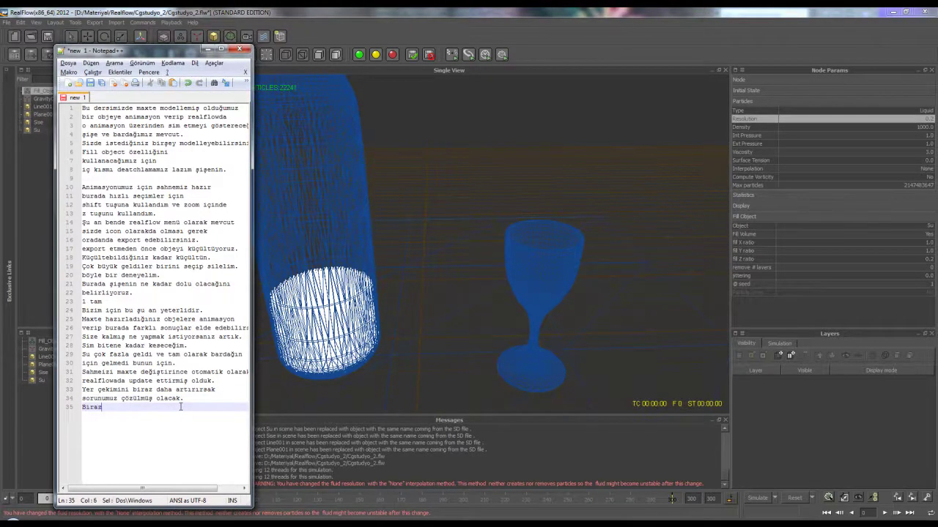
type(" daha hızlı olması için resulutoio")
type("n resulutoio")
key("Return")
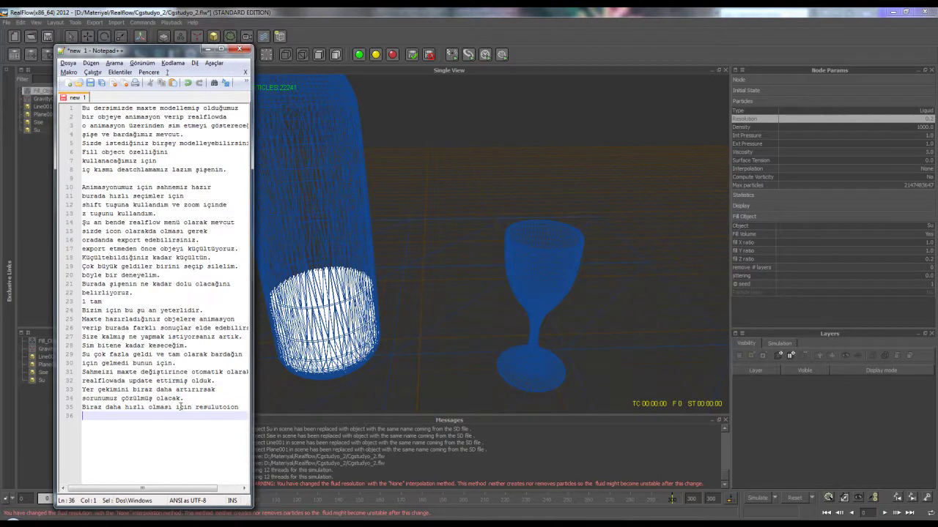
type("düşürdüm.")
Simulate the pour to frame 300, then reset the simulation.
left_click(758, 499)
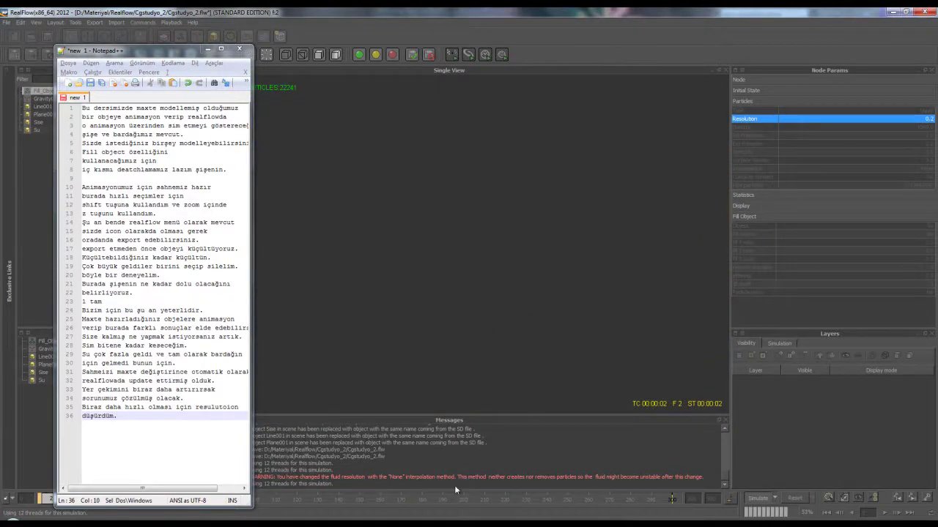
left_click(865, 521)
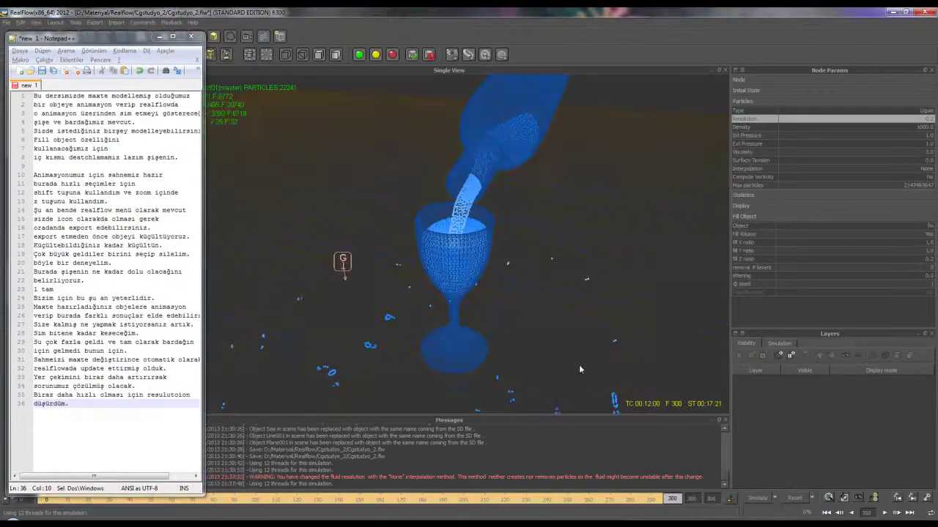
left_click_drag(477, 338, 504, 349, "alt")
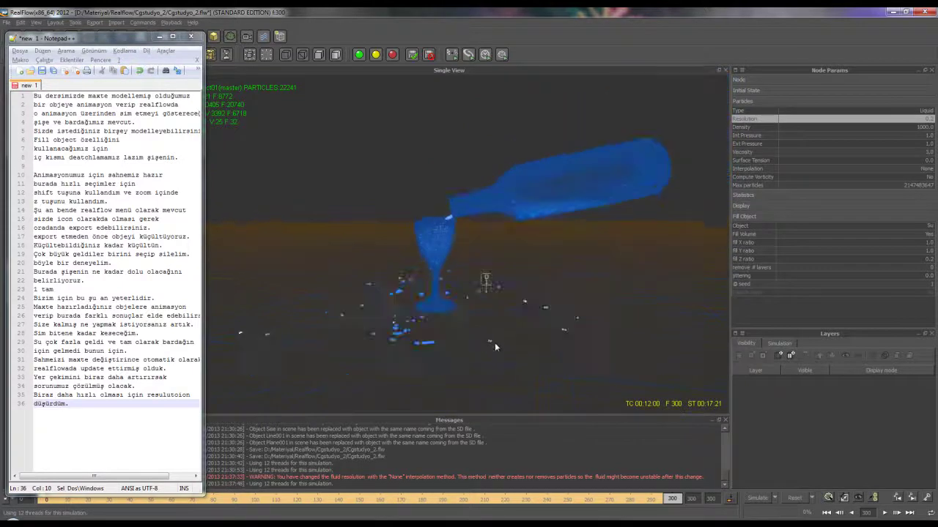
right_click_drag(504, 349, 566, 360, "alt")
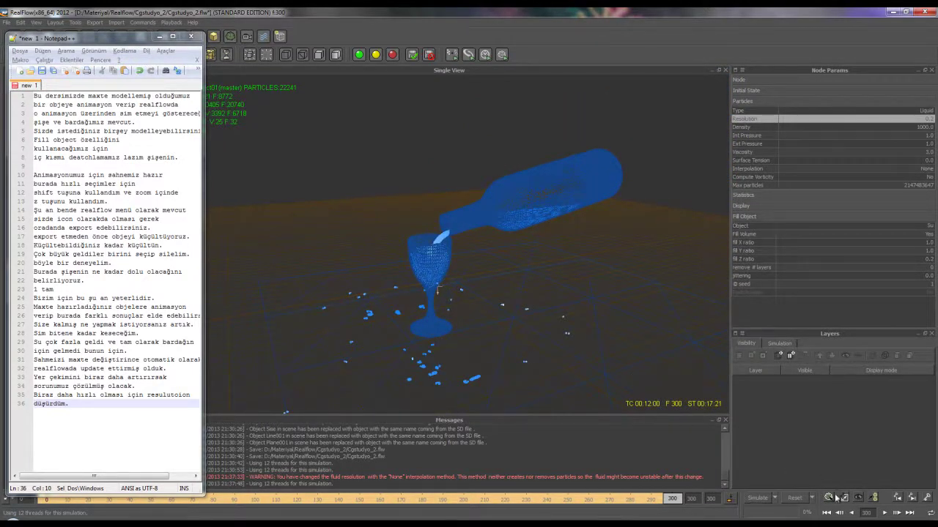
left_click(796, 499)
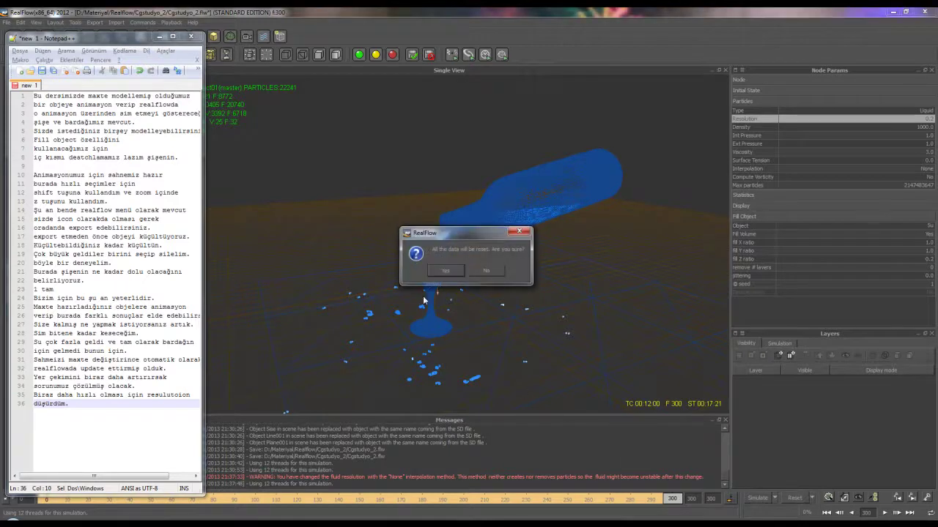
Reset all data, deselect everything, and add a k Volume daemon fitted to Sise.
left_click(446, 270)
right_click(308, 182)
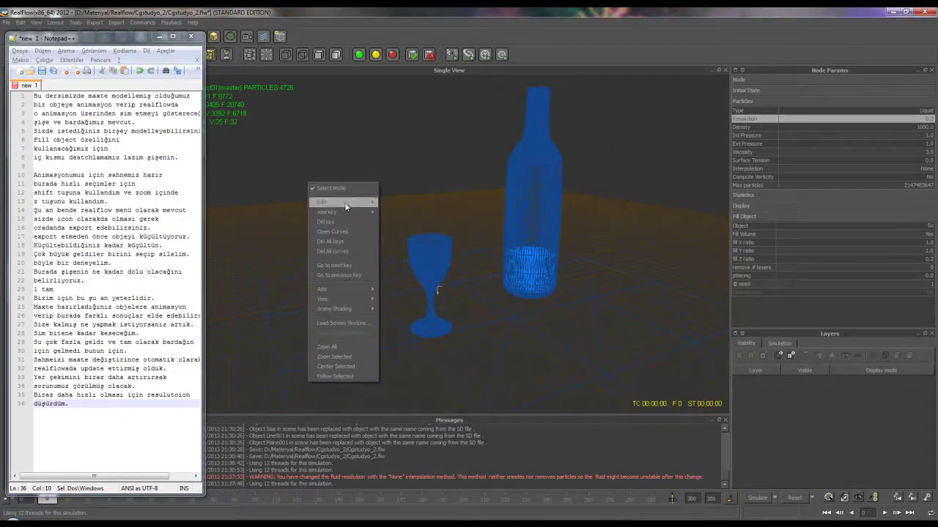
left_click(239, 234)
right_click(312, 232)
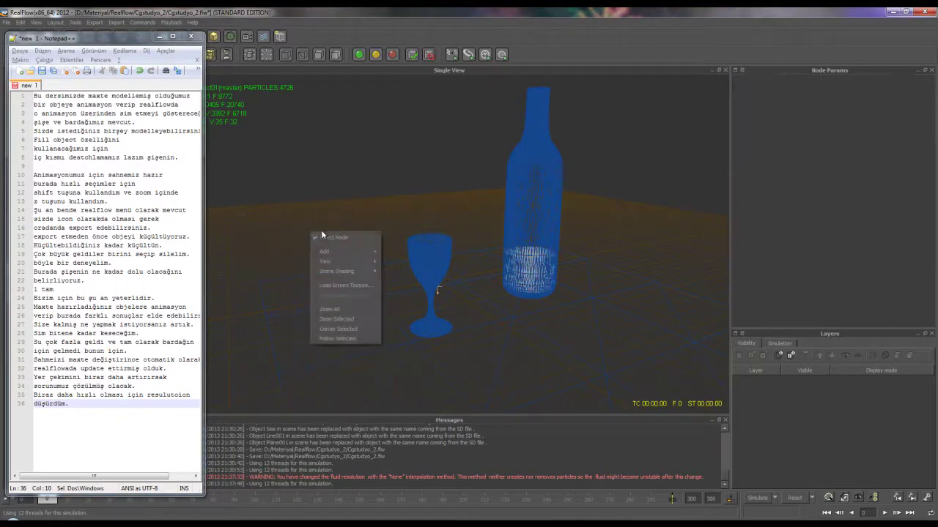
mouse_move(414, 273)
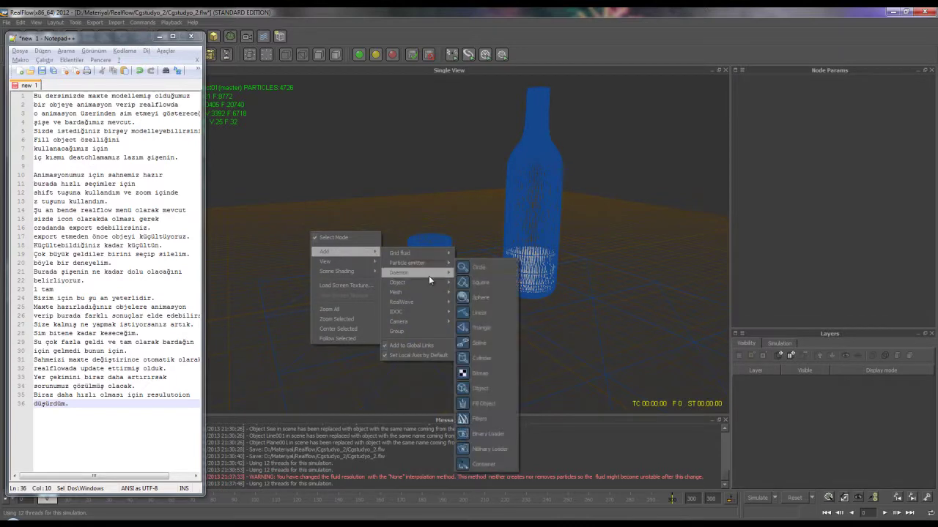
left_click(491, 113)
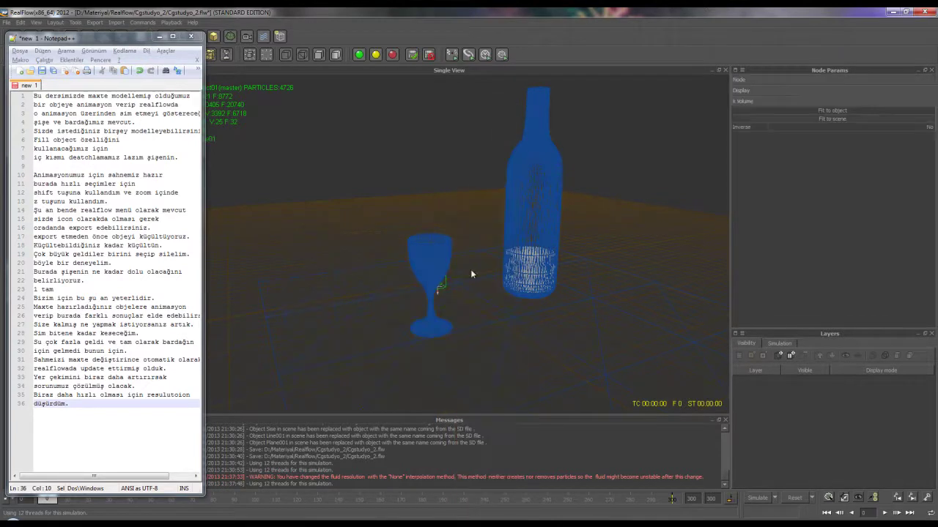
left_click(864, 109)
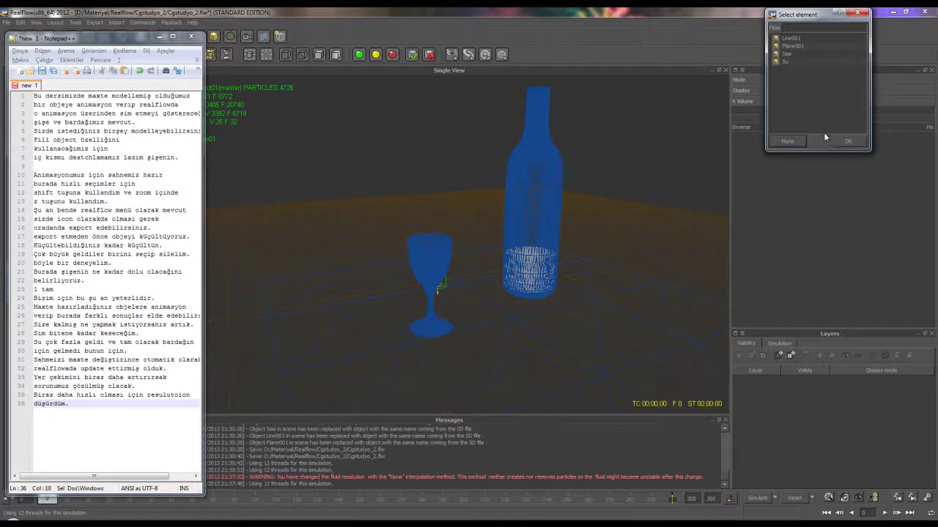
left_click(786, 53)
left_click(847, 140)
Inspect the k Volume box around bottle and glass, cycling rotate, scale and move tools.
middle_click_drag(510, 254, 531, 262, "alt")
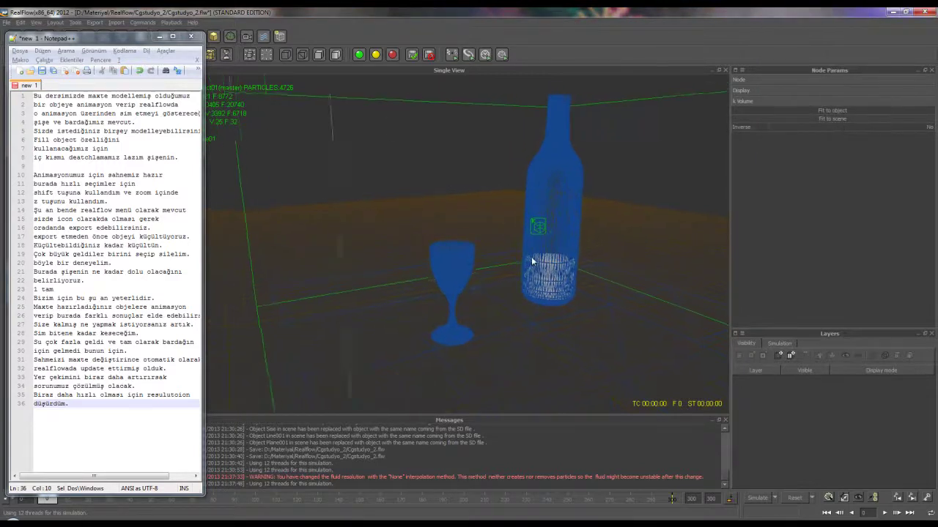
mouse_move(532, 257)
left_mouse_down("alt")
mouse_move(519, 295)
mouse_move(529, 291)
left_mouse_up("alt")
key("e")
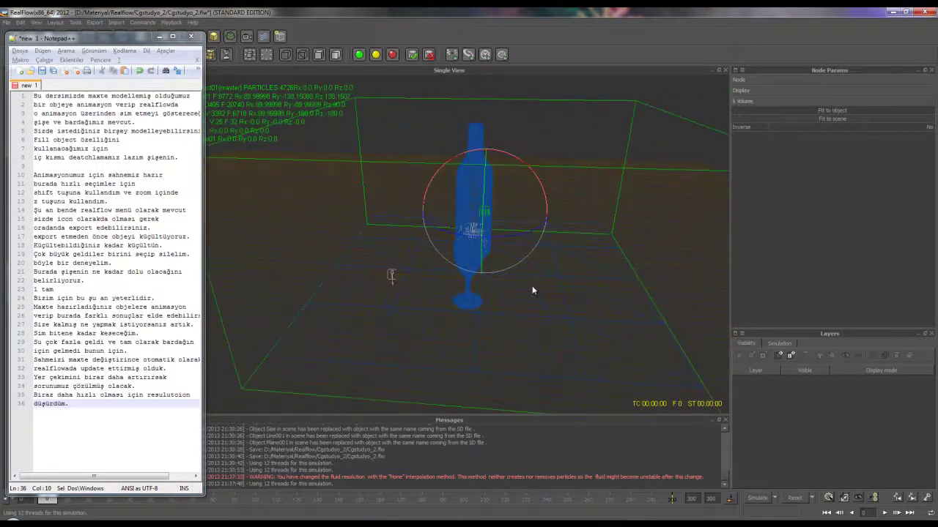
key("r")
mouse_move(420, 208)
left_mouse_down("alt")
mouse_move(506, 222)
mouse_move(477, 226)
mouse_move(555, 206)
mouse_move(505, 286)
mouse_move(471, 274)
mouse_move(504, 207)
mouse_move(496, 224)
mouse_move(494, 211)
mouse_move(472, 247)
mouse_move(473, 306)
left_mouse_up("alt")
key("w")
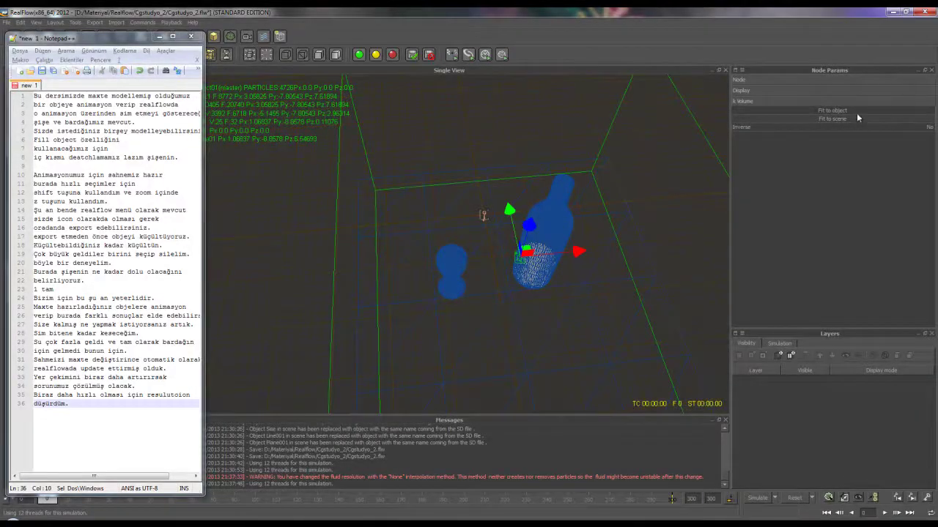
left_click_drag(461, 269, 445, 268, "alt")
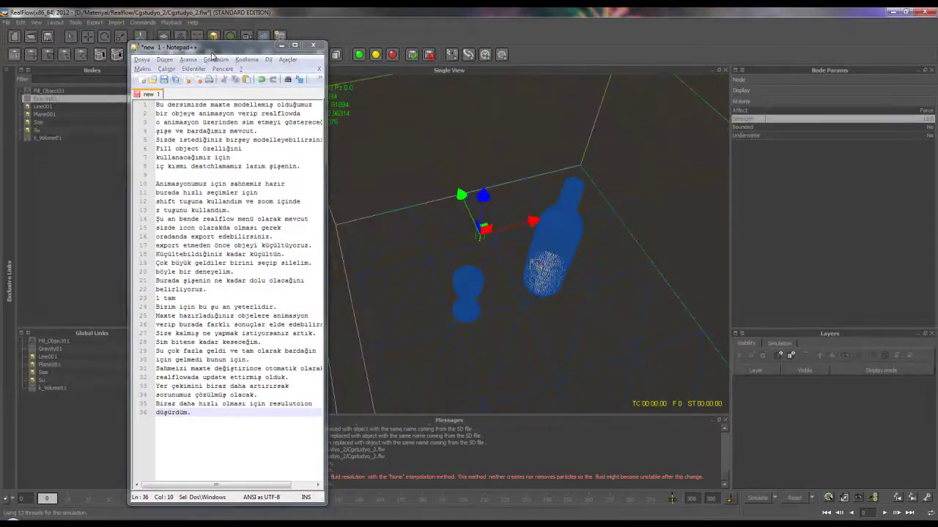
left_click_drag(217, 48, 135, 52)
Select the Fill_Object01 emitter and set its fill Z ratio to 0.4.
left_click(567, 231)
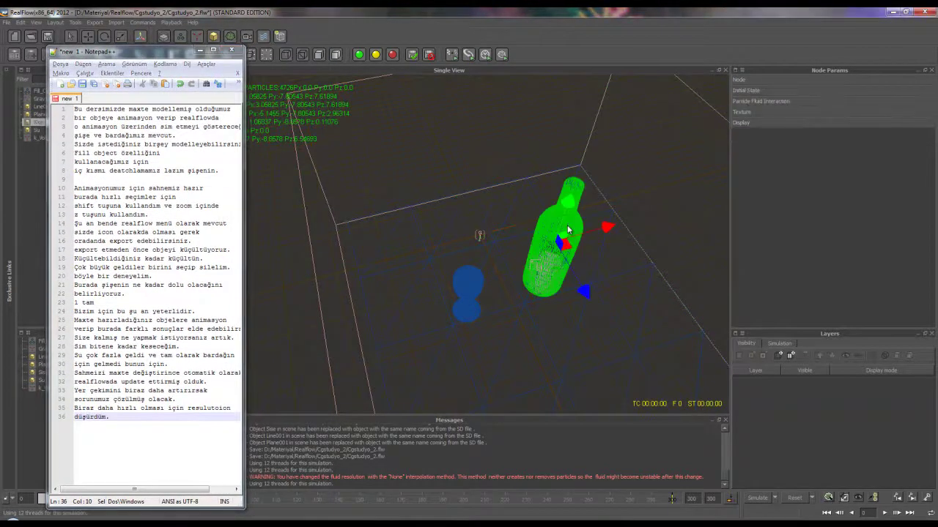
left_click(756, 124)
left_click(33, 91)
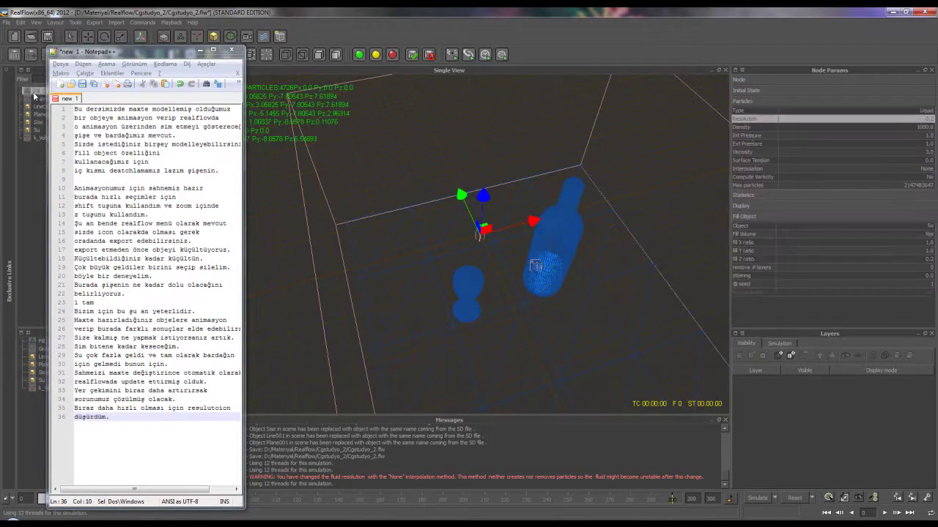
left_click(929, 259)
type("0.0")
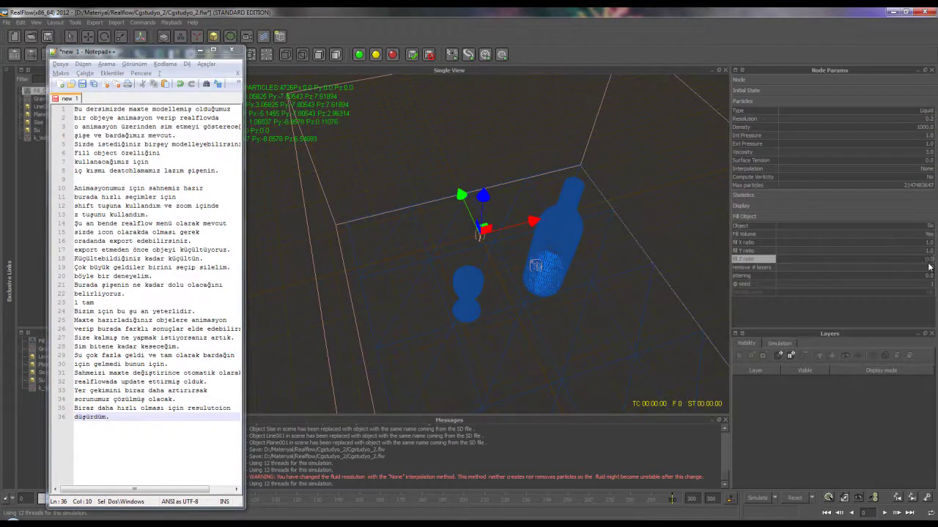
key("Return")
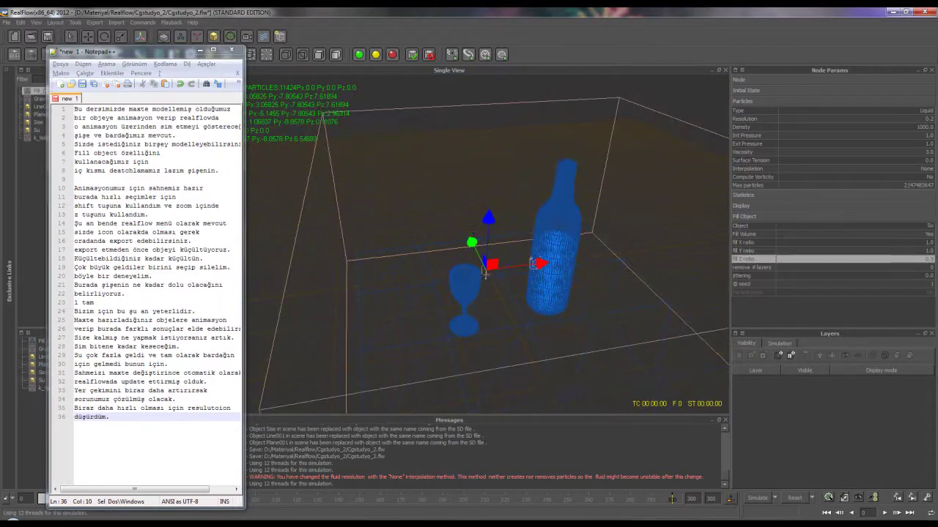
left_click(929, 260)
type("1")
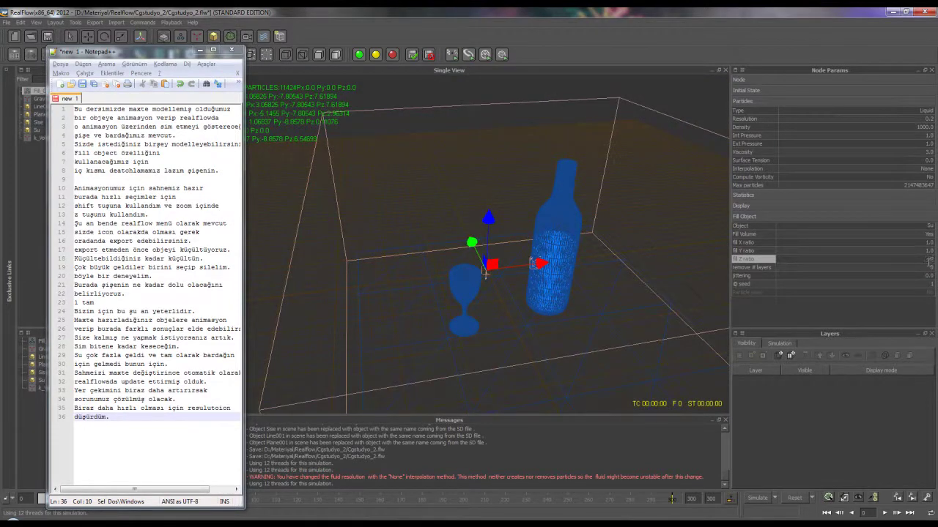
key("Return")
Set the Fill_Object01 resolution to 20, filling the bottle with 9308 particles.
mouse_move(512, 312)
left_mouse_down("shift")
mouse_move(512, 288)
mouse_move(426, 348)
mouse_move(557, 251)
left_mouse_up("shift")
left_click(929, 119)
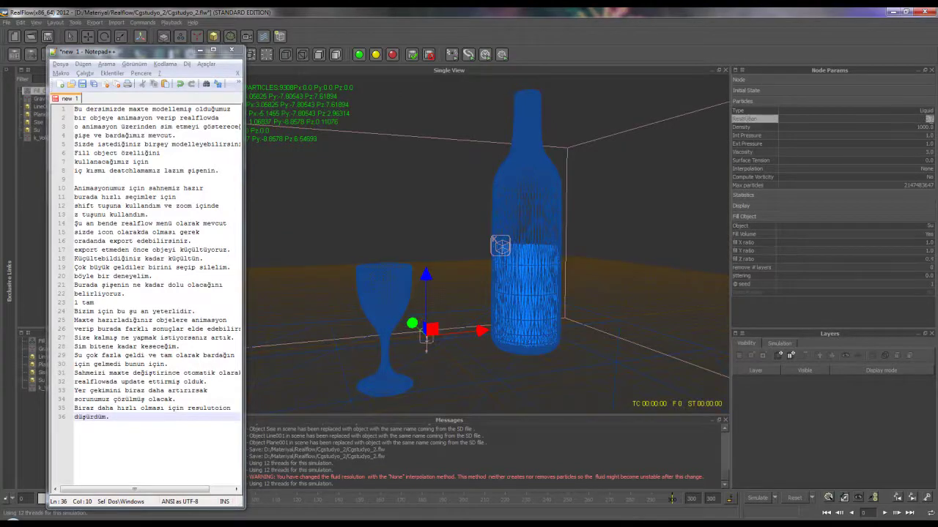
type("20")
key("Return")
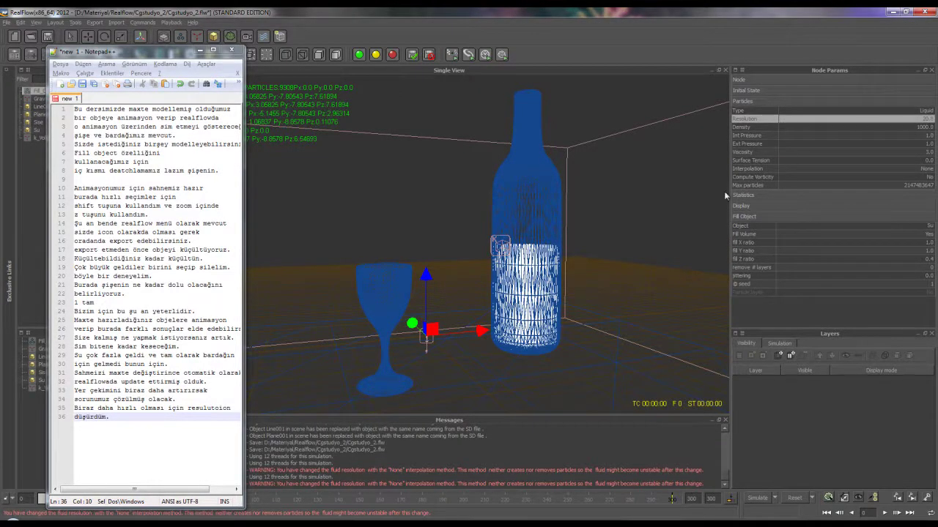
Lower the Fill_Object01 resolution to 10.
left_click_drag(556, 279, 502, 290, "shift")
scroll(504, 290, "up", 2)
scroll(504, 290, "up", 3)
scroll(503, 290, "up", 3)
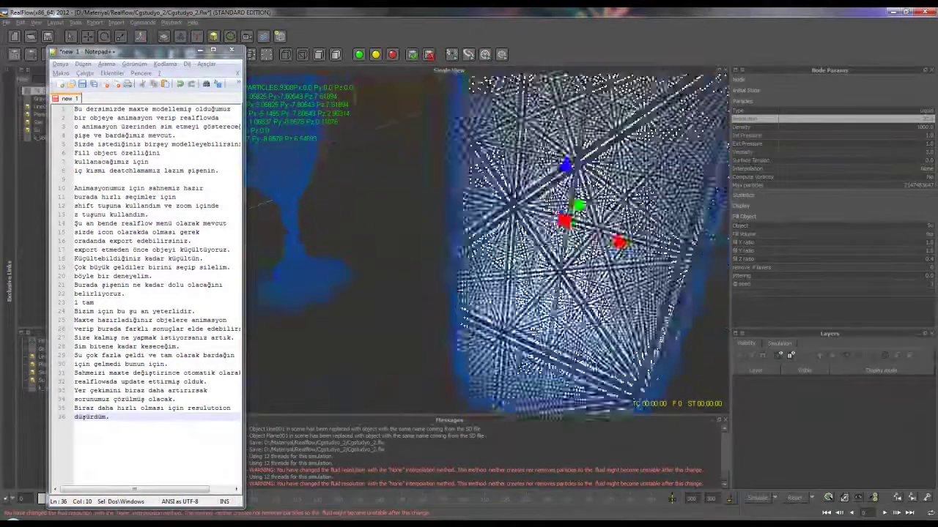
scroll(503, 291, "up", 3)
left_click(929, 119)
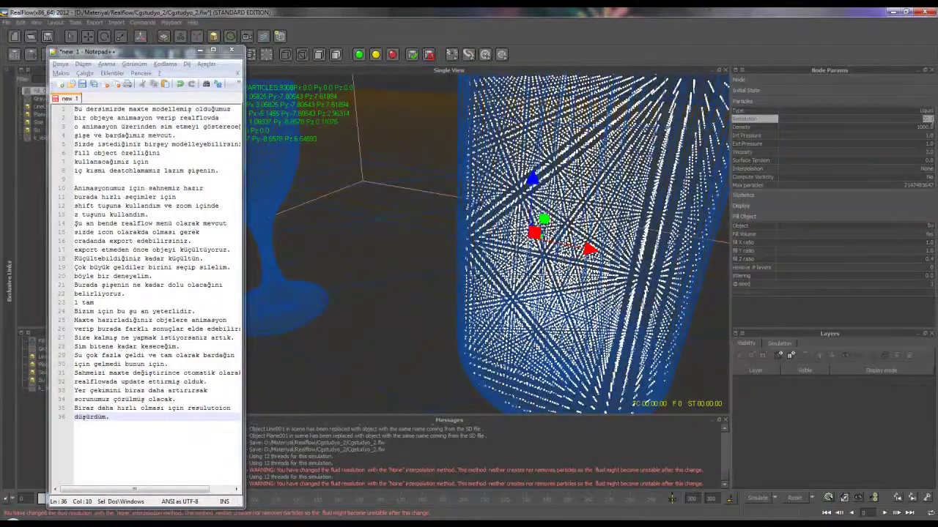
type("10")
key("Return")
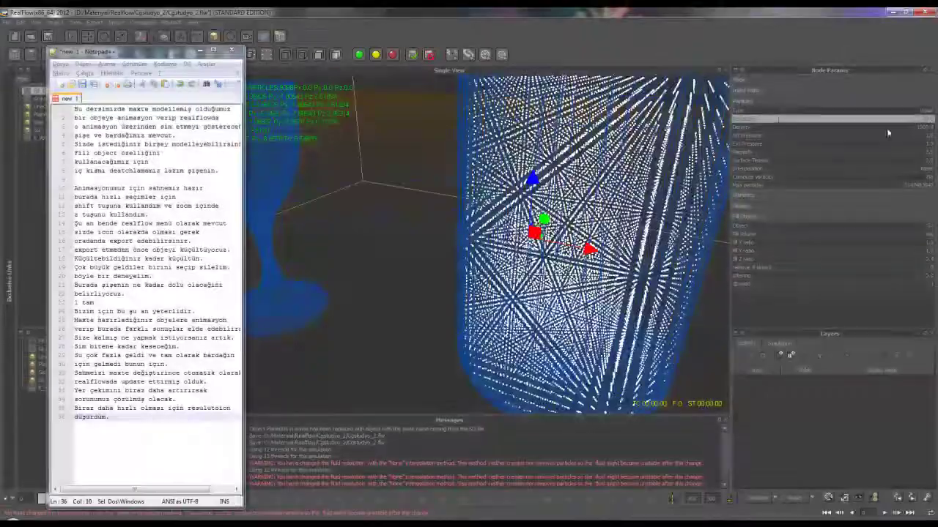
mouse_move(513, 293)
left_mouse_down("alt")
mouse_move(432, 321)
mouse_move(522, 348)
left_mouse_up("alt")
scroll(432, 321, "down", 3)
scroll(522, 347, "up", 2)
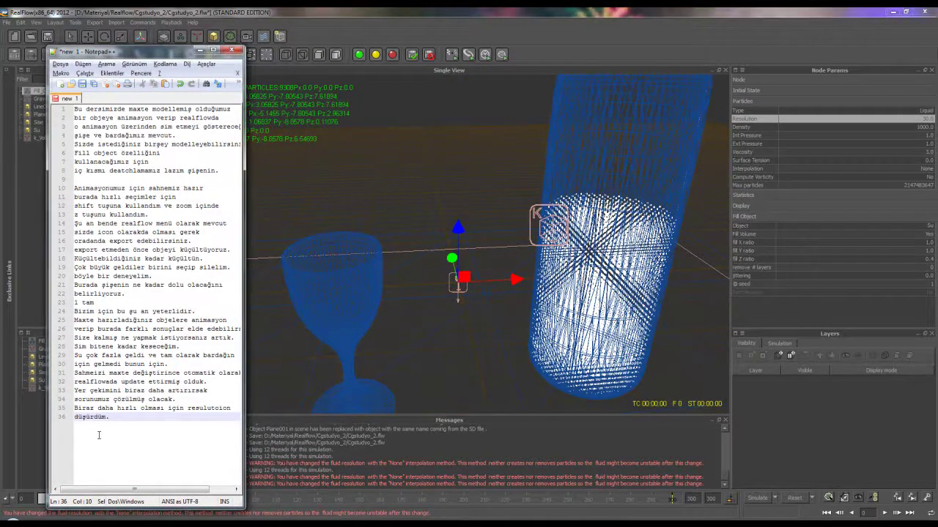
Add note lines in Notepad++ saying the setup is done and the glass should overflow.
key("Return")
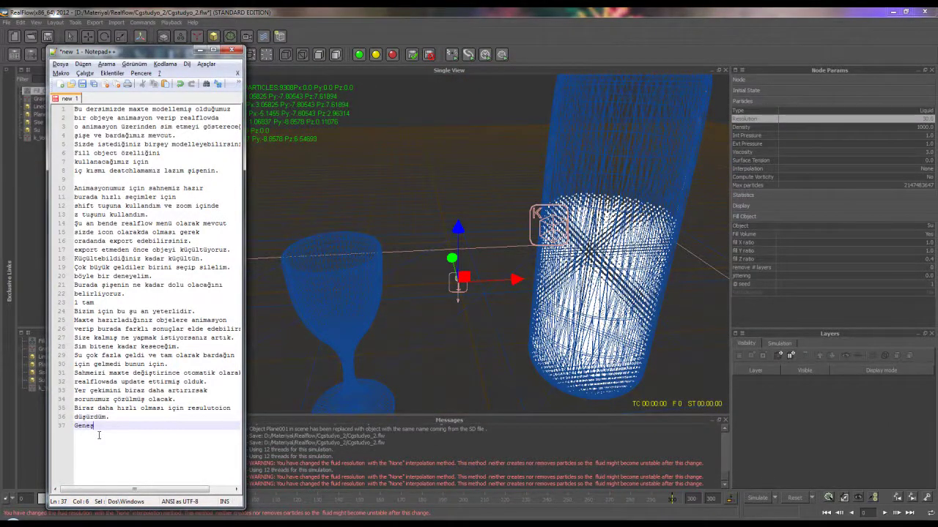
type("yarlarımızı")
type(" yaptı")
type("m.")
key("Return")
type("Su baz")
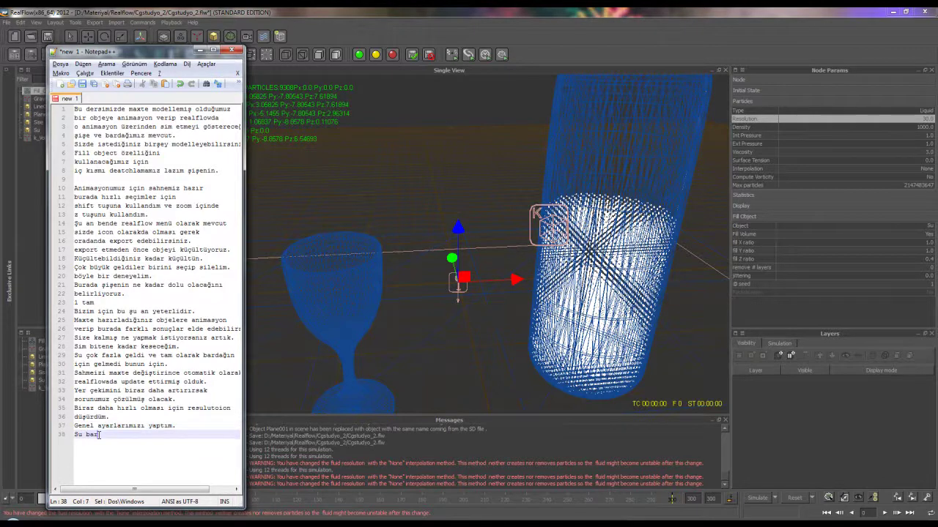
type("dak ")
type("taşmasınıda ")
type("istiyorum.")
left_click_drag(235, 337, 242, 320)
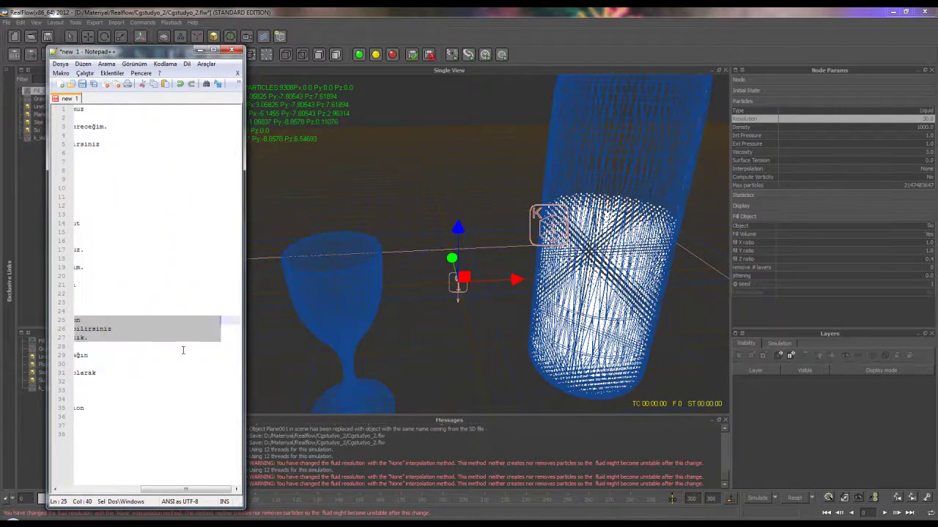
left_click(163, 436)
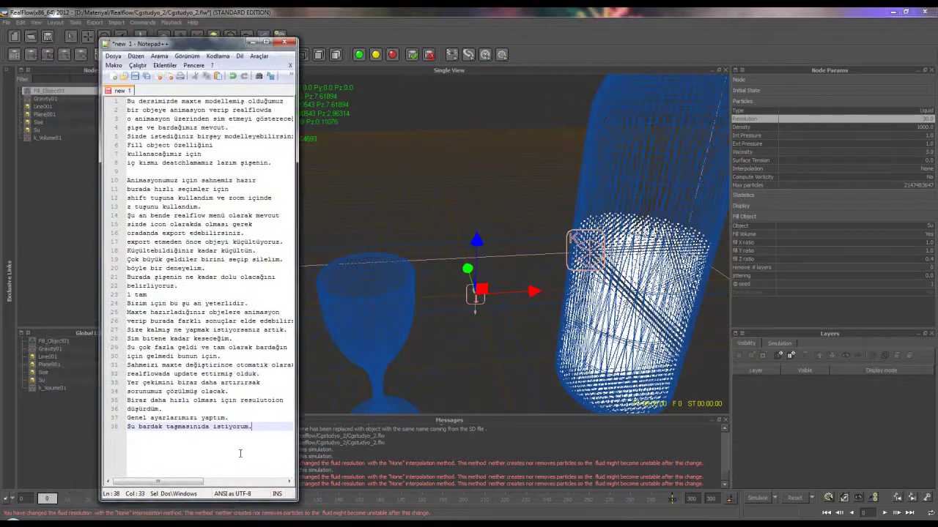
key("Return")
type("K vol")
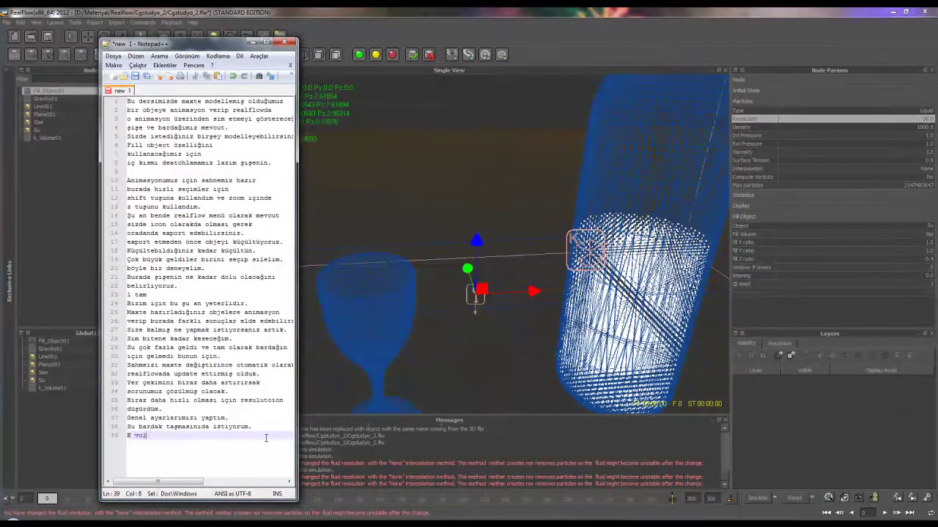
type("ume sayesi")
type("nde pi")
type("denler si")
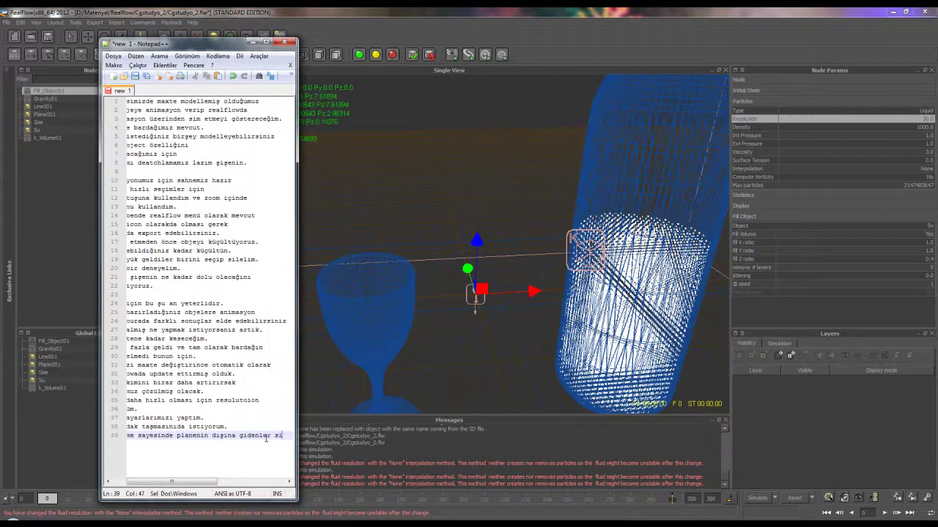
type("necek")
key("Return")
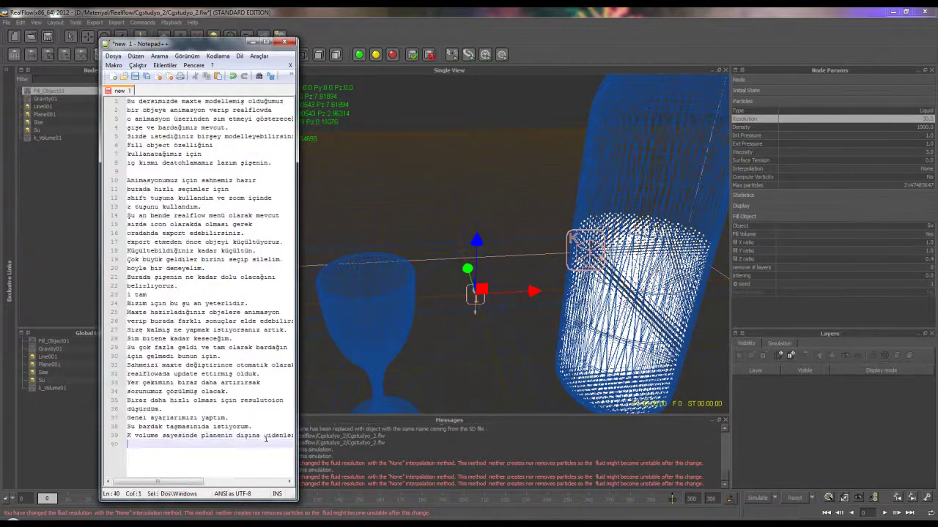
Finish the notes with 'Artık kayıt edip sime başlayabiliriz.' and move the notes window left.
scroll(454, 309, "down", 5)
scroll(447, 315, "down", 2)
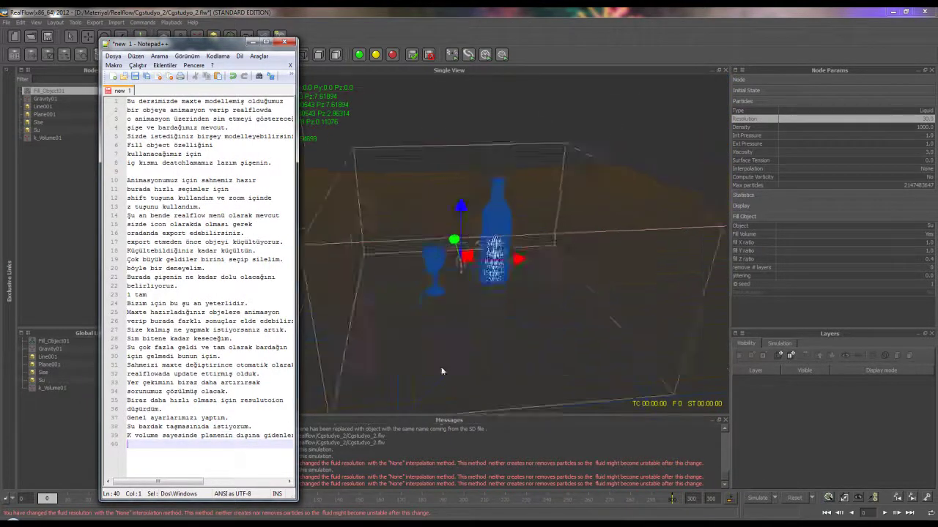
scroll(437, 328, "down", 2)
scroll(439, 323, "up", 2)
scroll(454, 322, "up", 2)
scroll(458, 337, "up", 1)
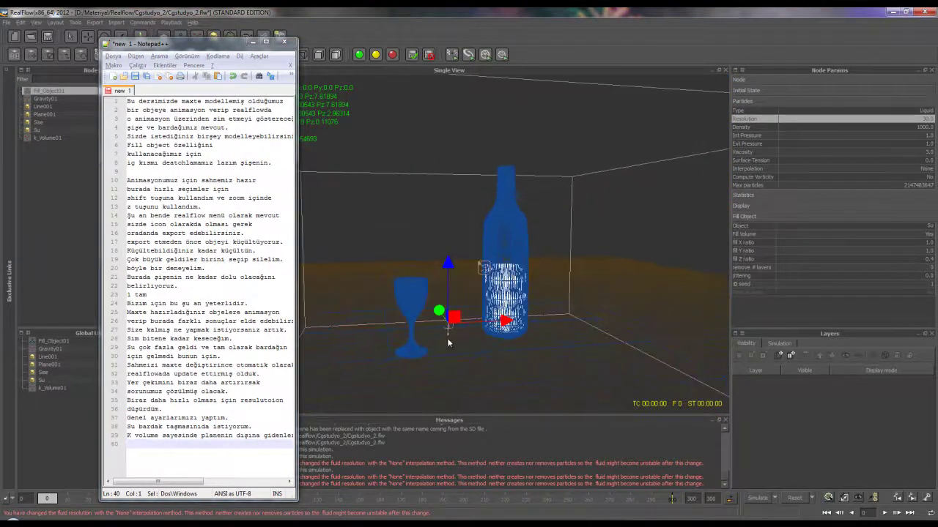
scroll(461, 345, "up", 1)
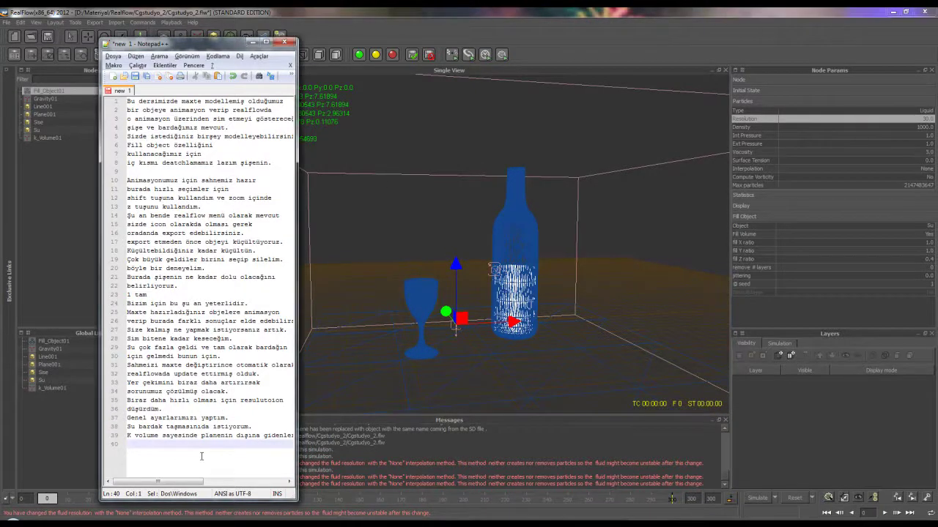
type("Artık kayıt edi")
type("p sime başla")
type("yabiliriz.")
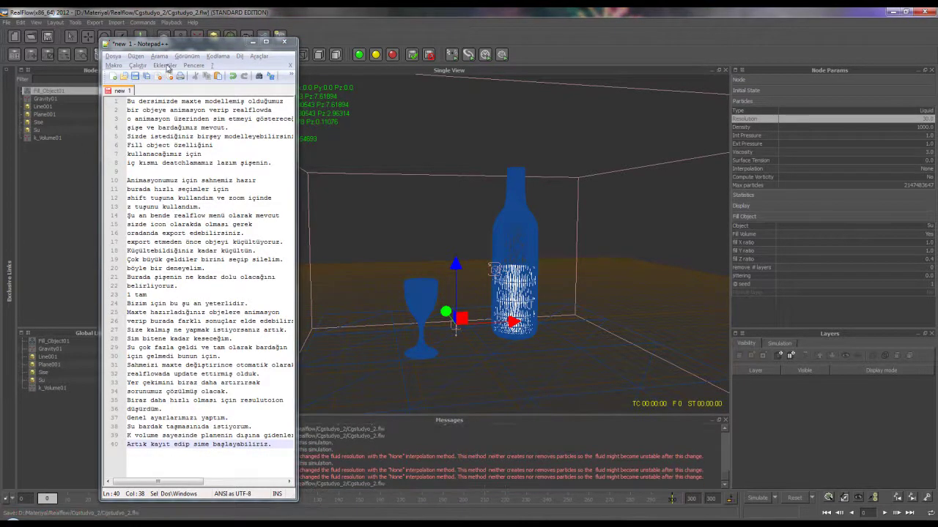
left_click_drag(210, 46, 142, 46)
Start the fluid simulation and turn off viewport drawing while it runs.
left_click(757, 498)
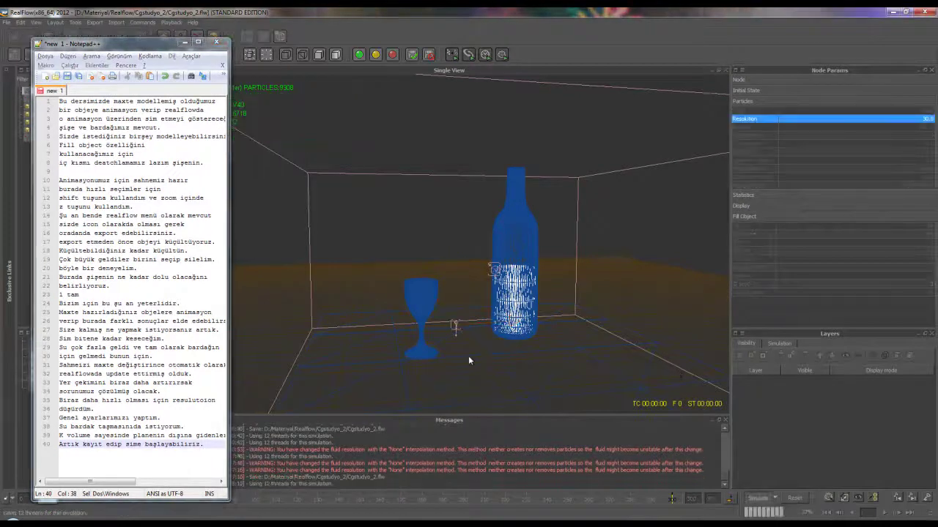
left_click_drag(468, 355, 490, 343, "alt")
left_click_drag(110, 44, 136, 45)
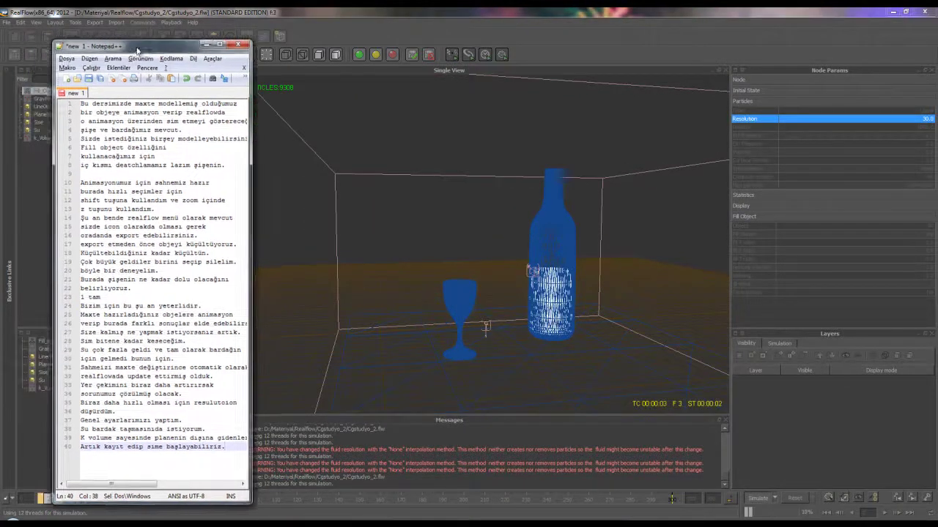
left_click(36, 22)
mouse_move(59, 130)
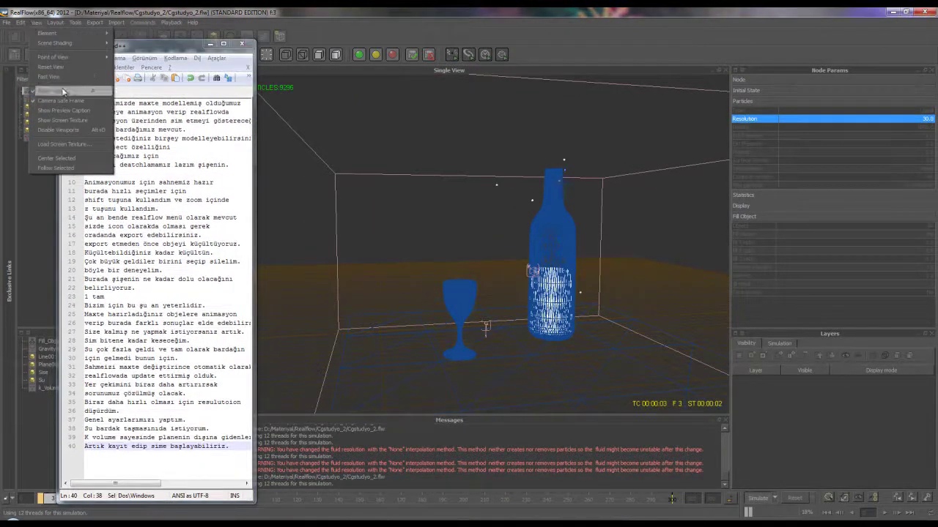
left_click(76, 129)
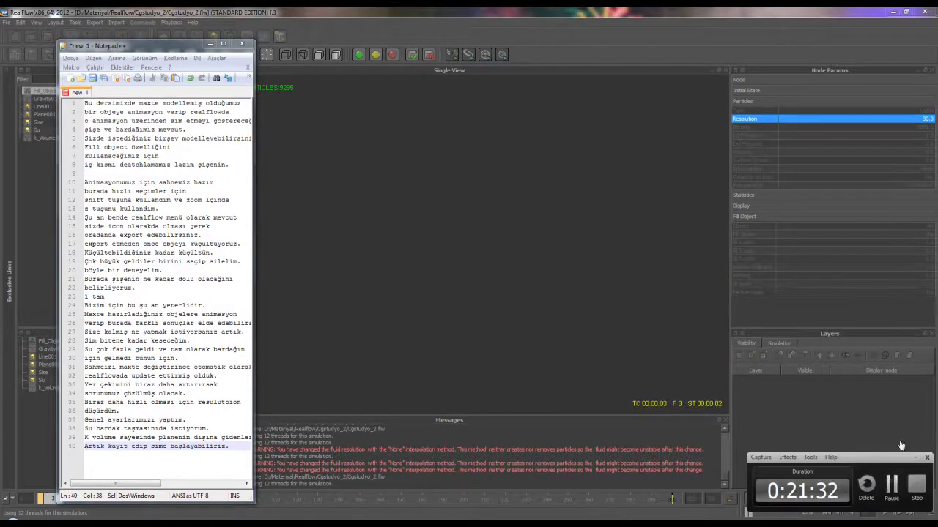
Add notes that the simulation failed and settings will be rechecked once it stops.
left_click(134, 435)
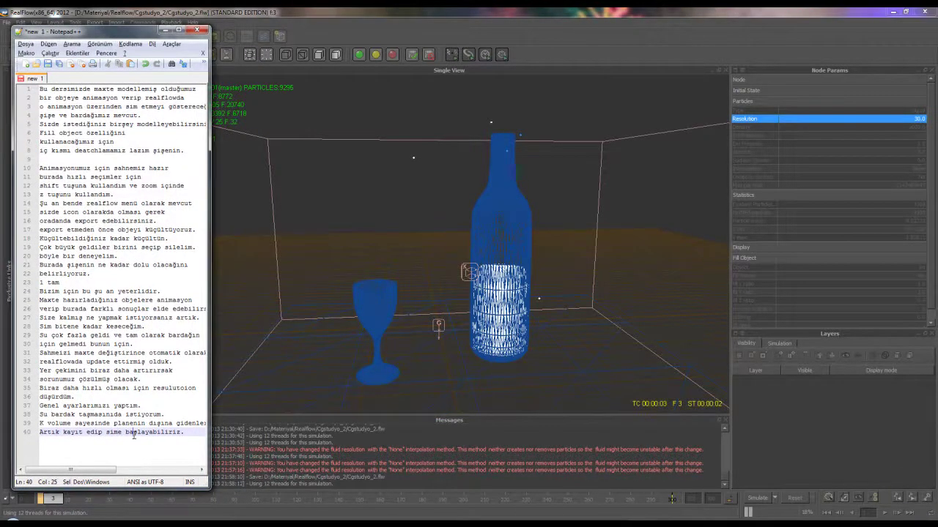
left_click(194, 434)
key("Return")
type("Simulasy")
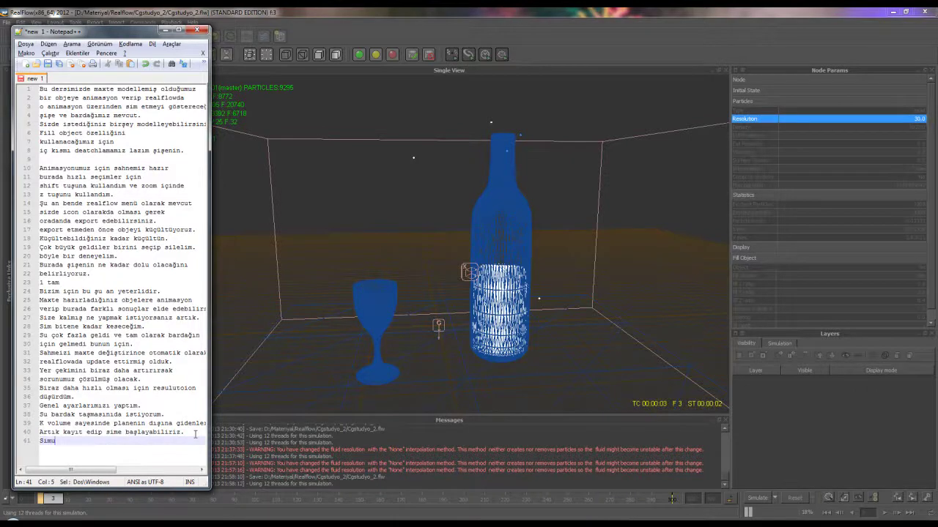
type("onda hata oldu.")
key("Return")
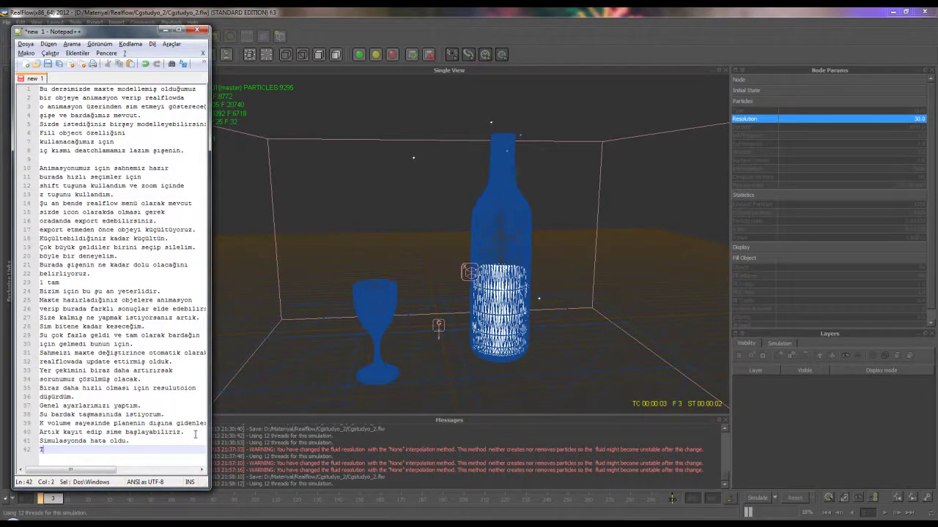
key("BackSpace")
key("BackSpace")
type("urd")
type("u")
key("BackSpace")
type("masını be")
type("kliyorum.Durum")
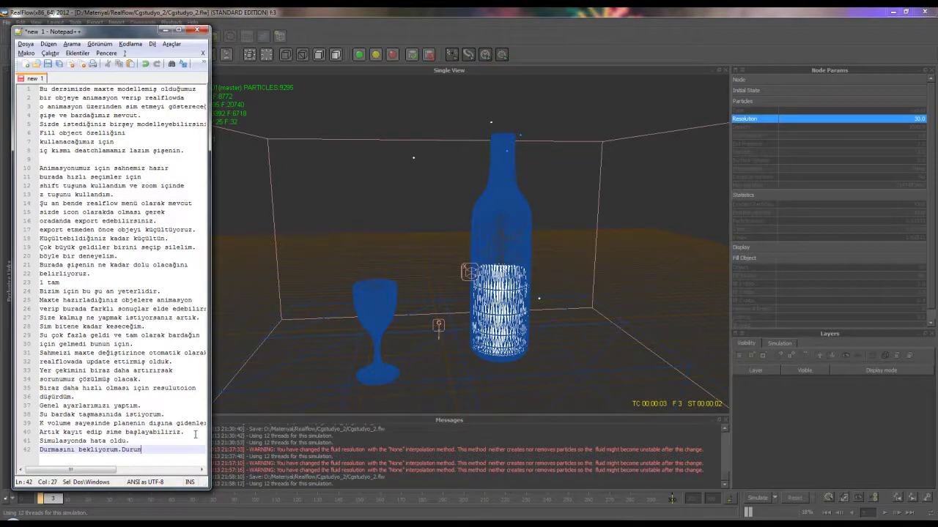
type("arları")
key("Return")
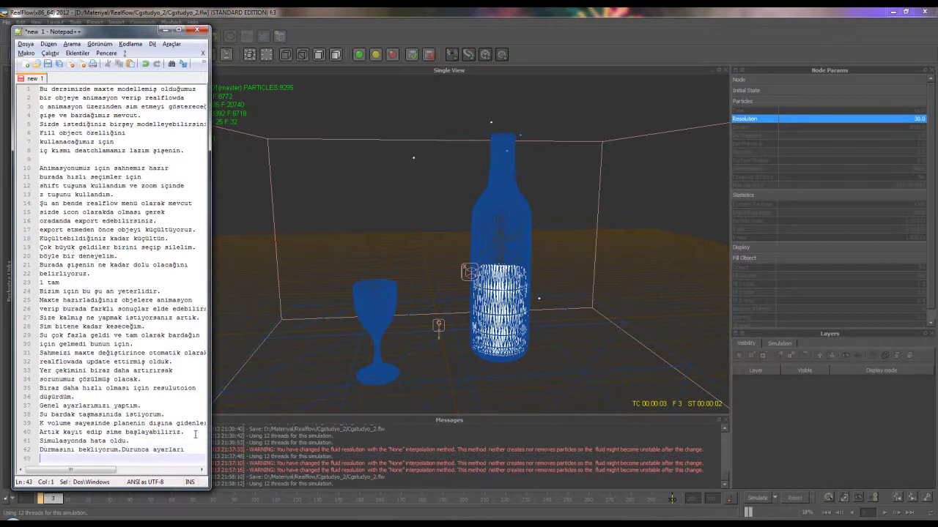
type("tekrar")
type("dan gözden g")
type("eçireceğim.")
key("Return")
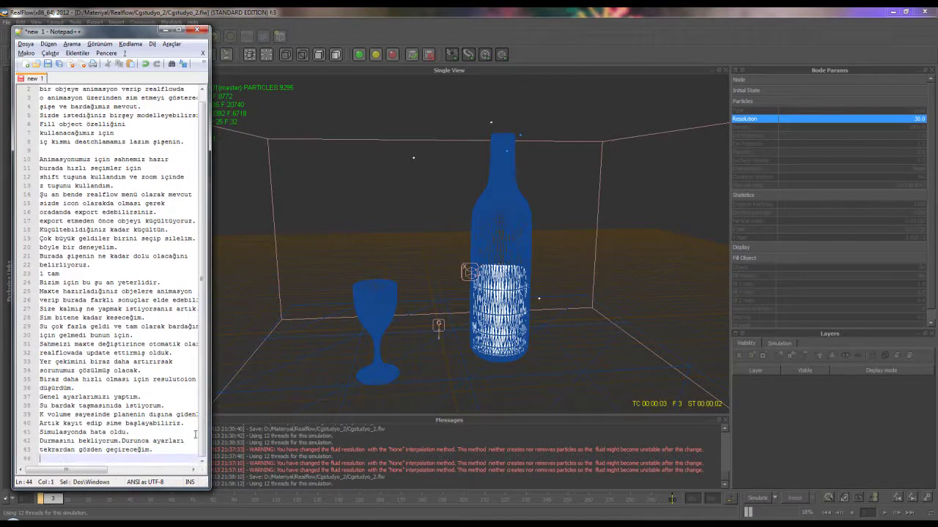
Return to RealFlow, open and dismiss the File menu, and bring up the Start menu.
left_click(803, 503)
left_click_drag(83, 33, 111, 36)
left_click(6, 23)
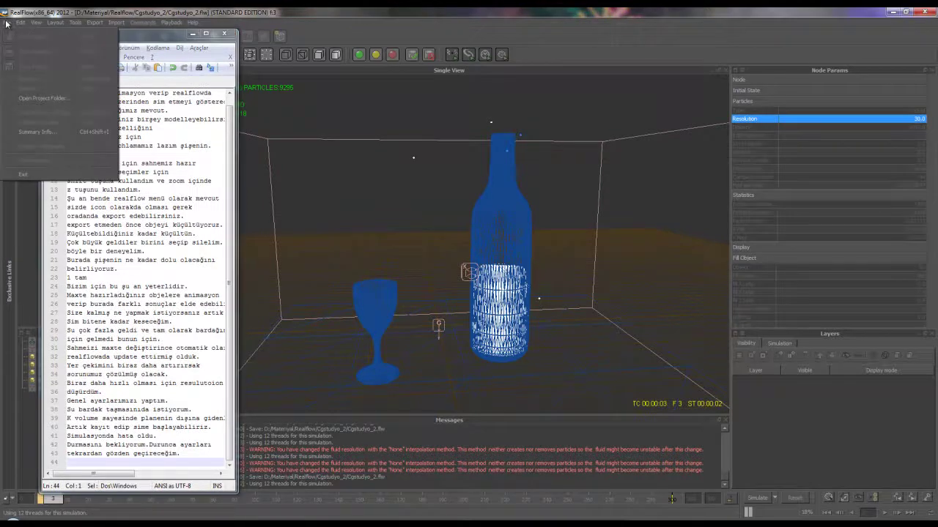
left_click(29, 177)
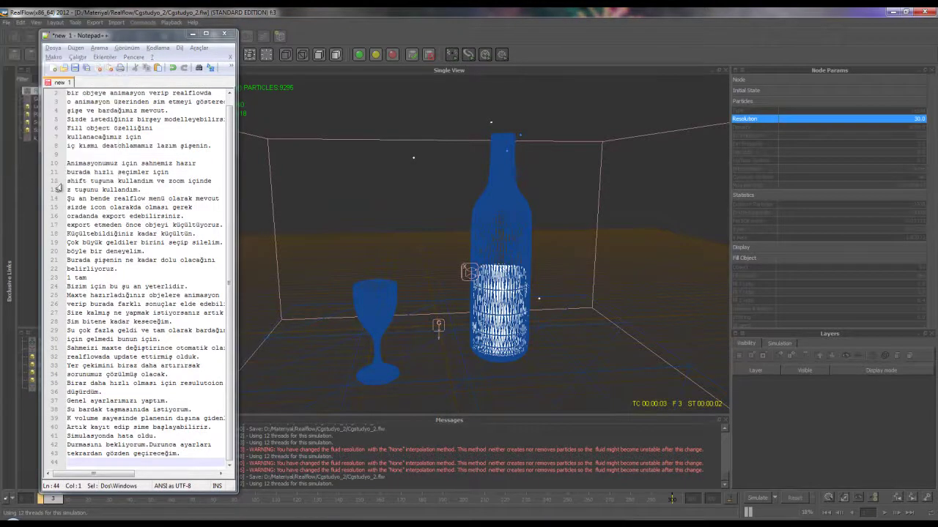
left_click(9, 515)
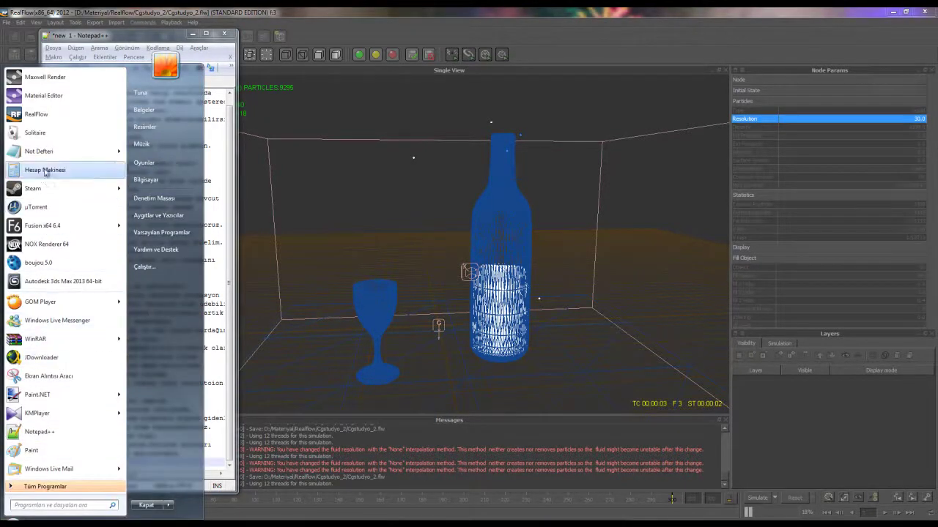
Relaunch RealFlow, open Cgstudyo_2 with fluid resolution 2.0, start simulating, and open taskbar options.
left_click(52, 117)
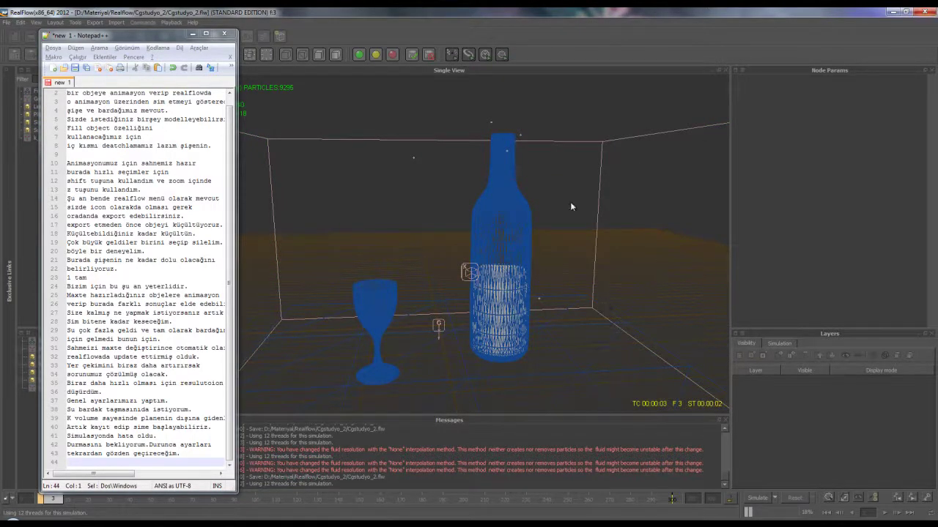
double_click(541, 263)
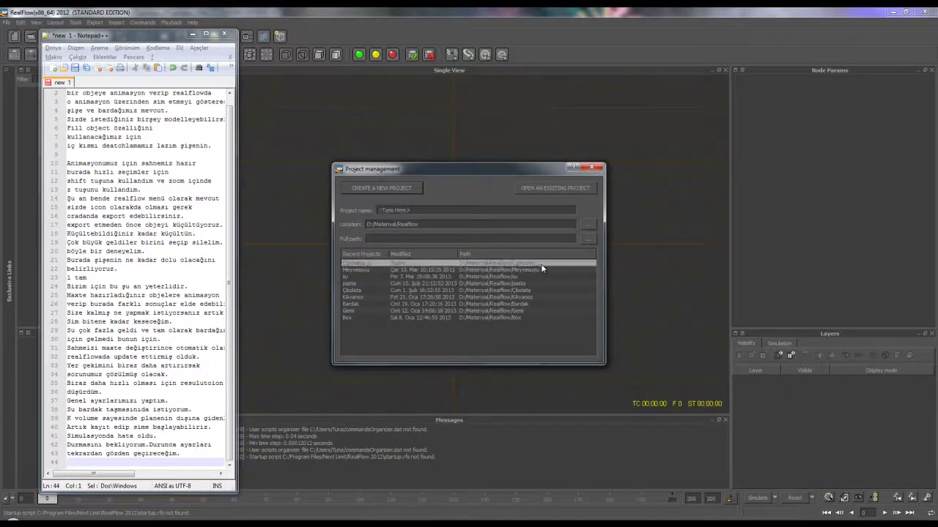
scroll(490, 327, "up", 4)
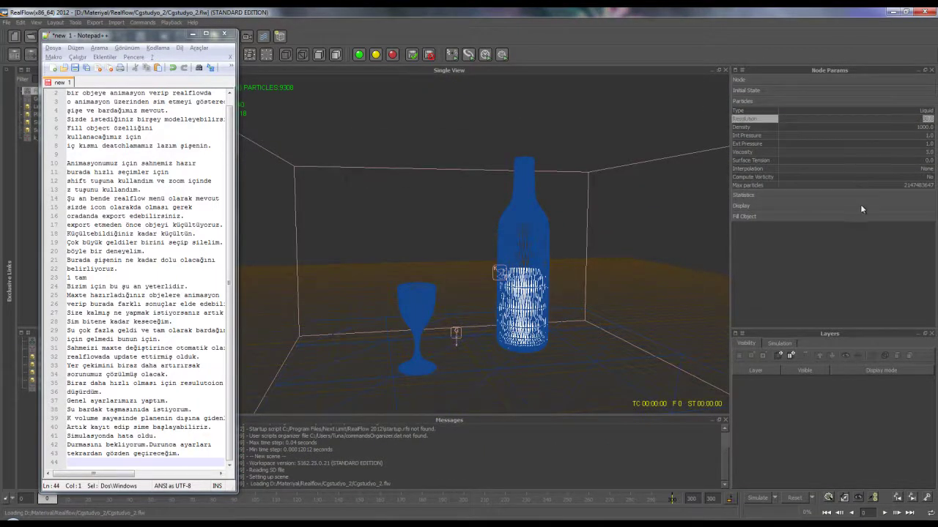
type("2")
key("Return")
left_click(757, 498)
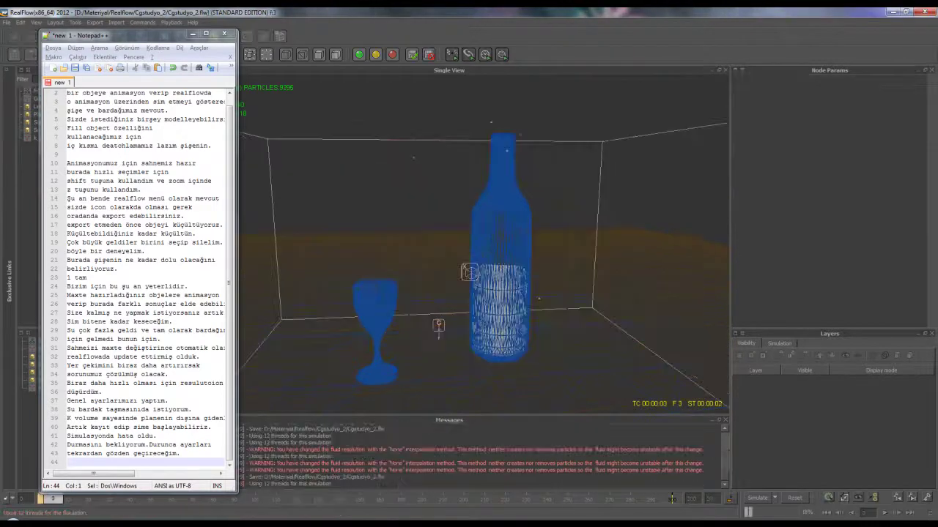
right_click(755, 523)
End the frozen RealFlow.exe process tree in Task Manager, then close Task Manager.
left_click(803, 502)
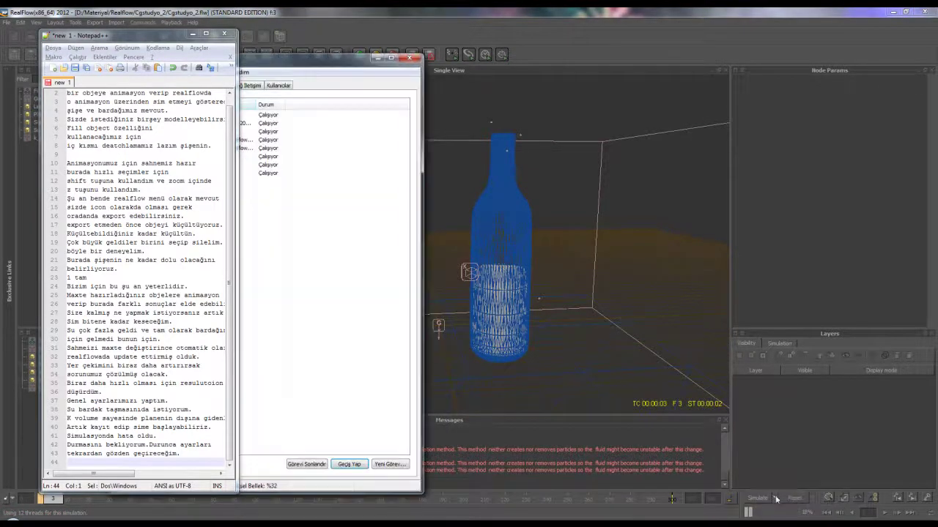
left_click_drag(341, 56, 480, 56)
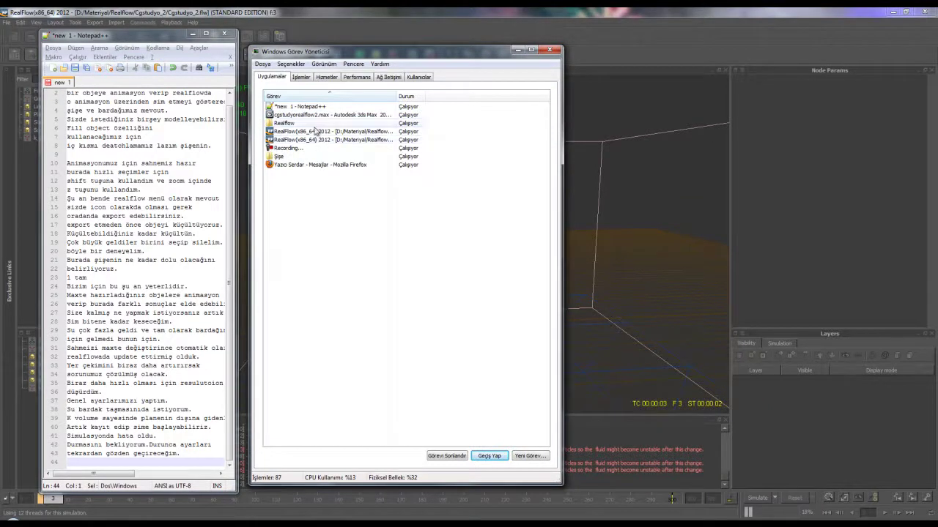
left_click(301, 77)
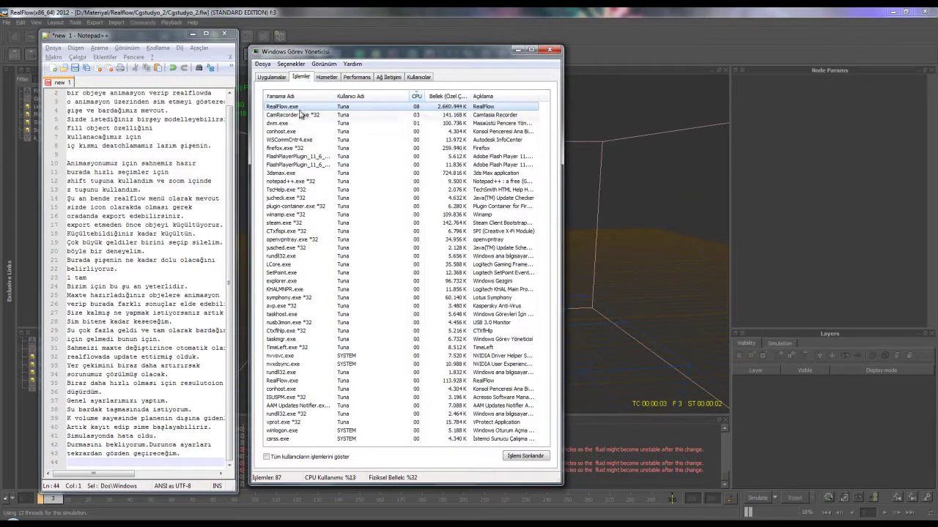
right_click(317, 109)
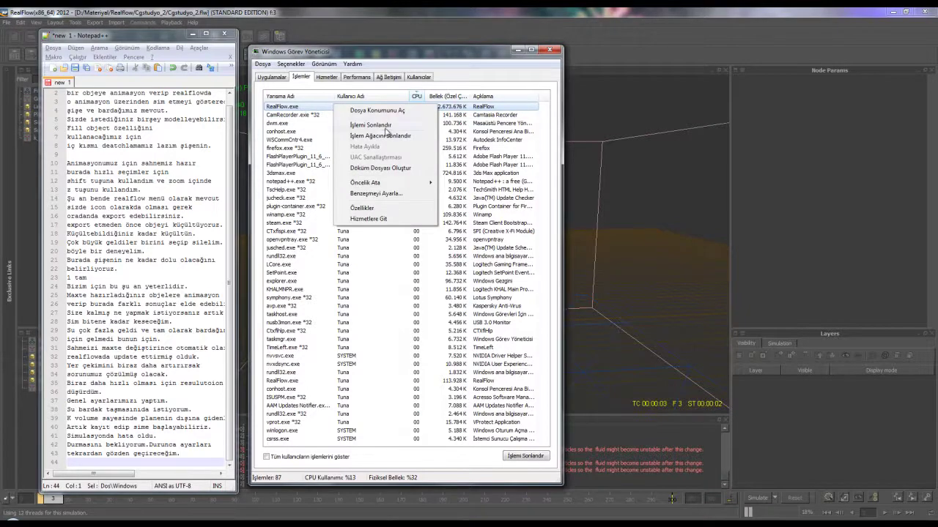
left_click(386, 136)
left_click(473, 293)
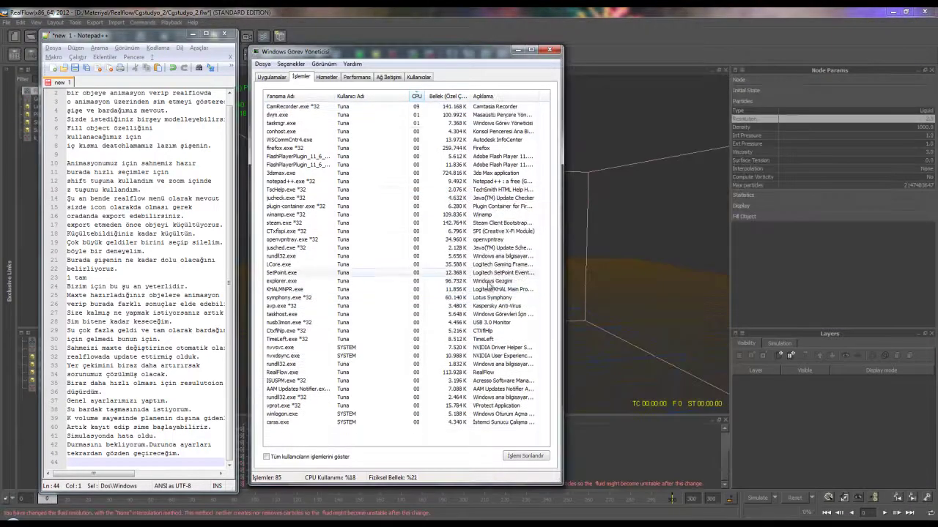
left_click(550, 49)
Set Fill Volume to Yes on Fill_Object01 to refill the bottle with fluid particles.
scroll(483, 242, "up", 2)
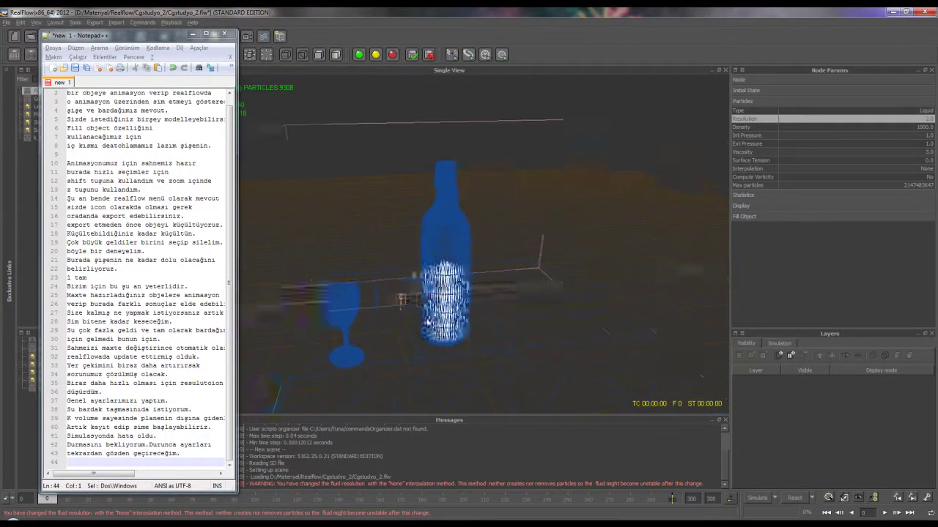
scroll(483, 242, "up", 2)
scroll(483, 242, "up", 1)
scroll(483, 242, "up", 2)
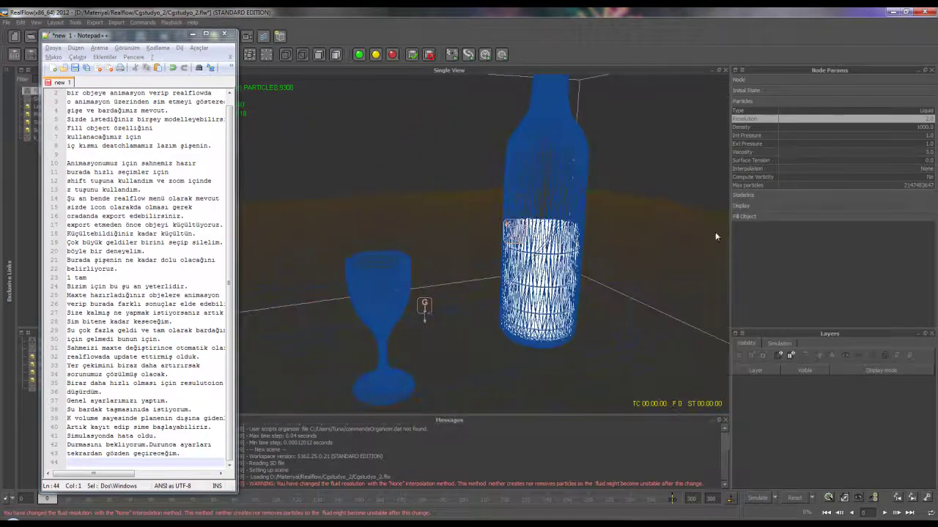
left_click(858, 216)
left_click(927, 235)
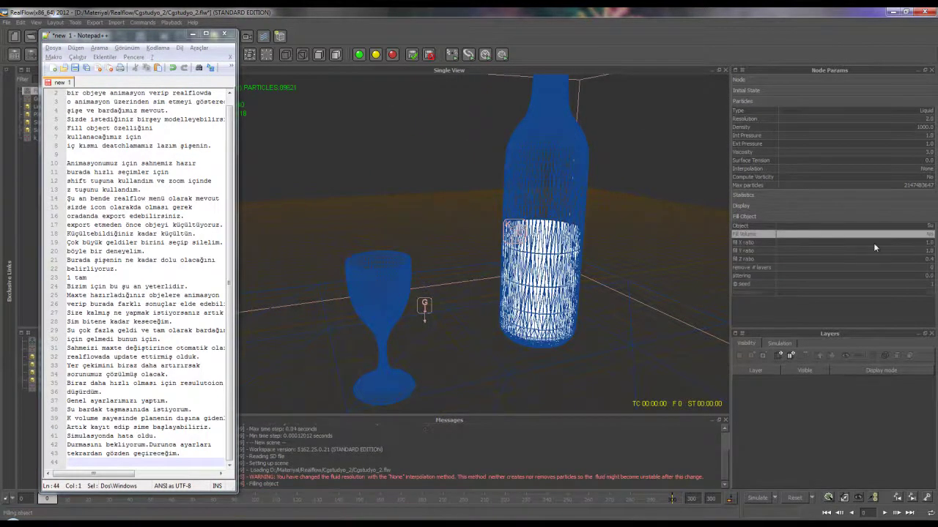
mouse_move(542, 249)
left_mouse_down("alt")
mouse_move(495, 228)
mouse_move(502, 283)
left_mouse_up("alt")
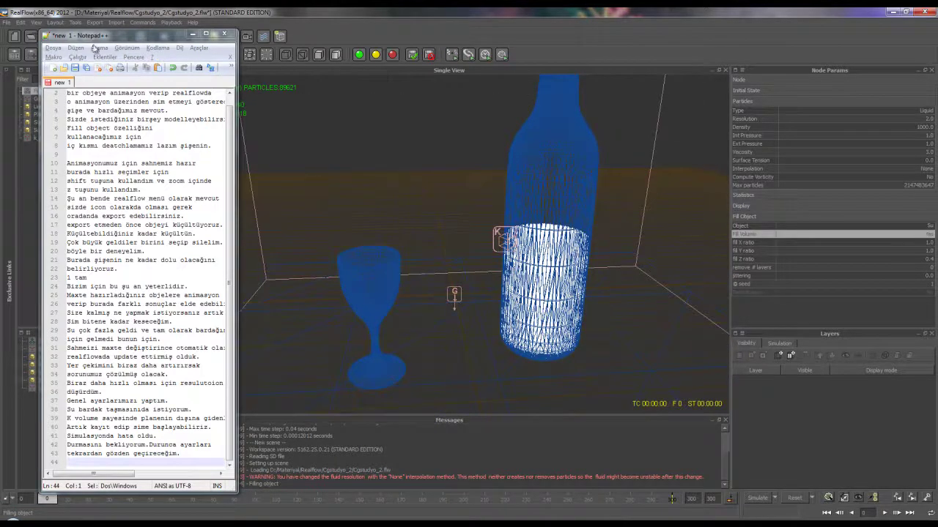
left_click(157, 48)
left_click_drag(117, 38, 171, 35)
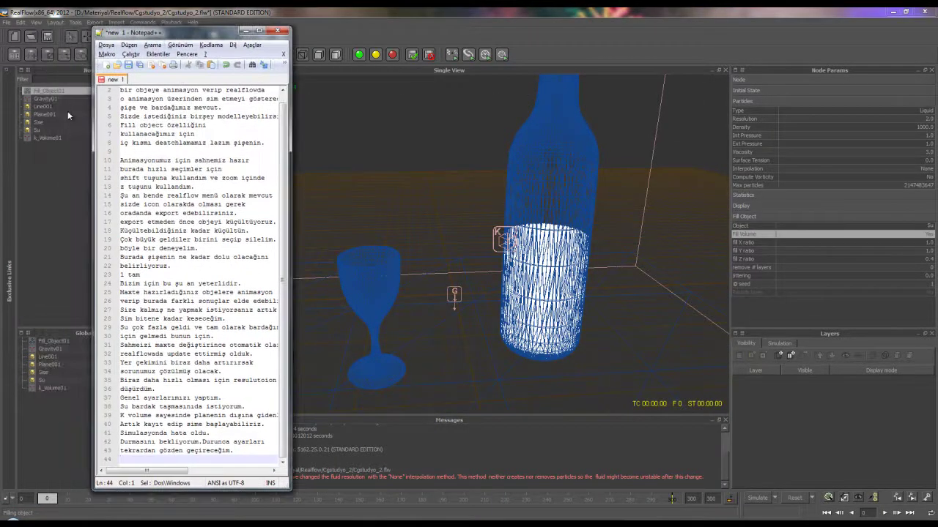
Change the Gravity01 Strength from 13.0 to 9.0.
left_click(46, 97)
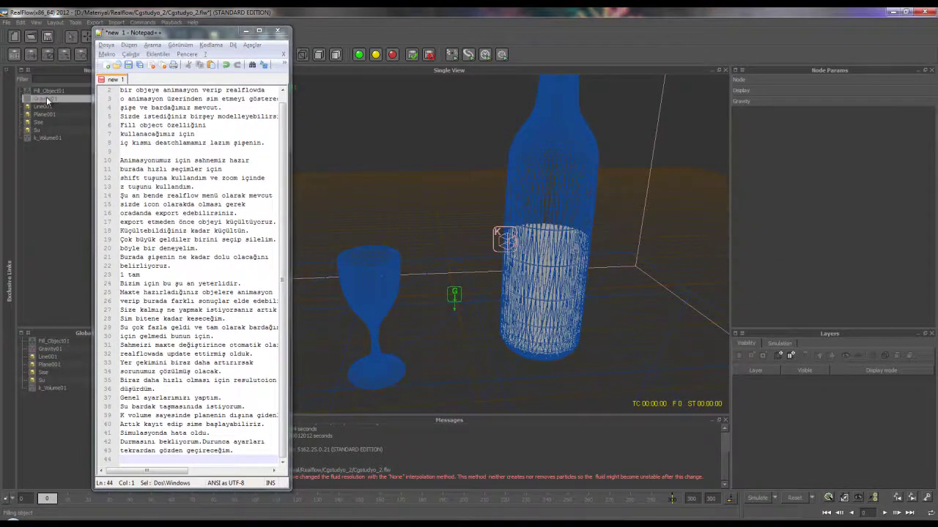
left_click(901, 79)
left_click(916, 80)
left_click(866, 101)
double_click(933, 118)
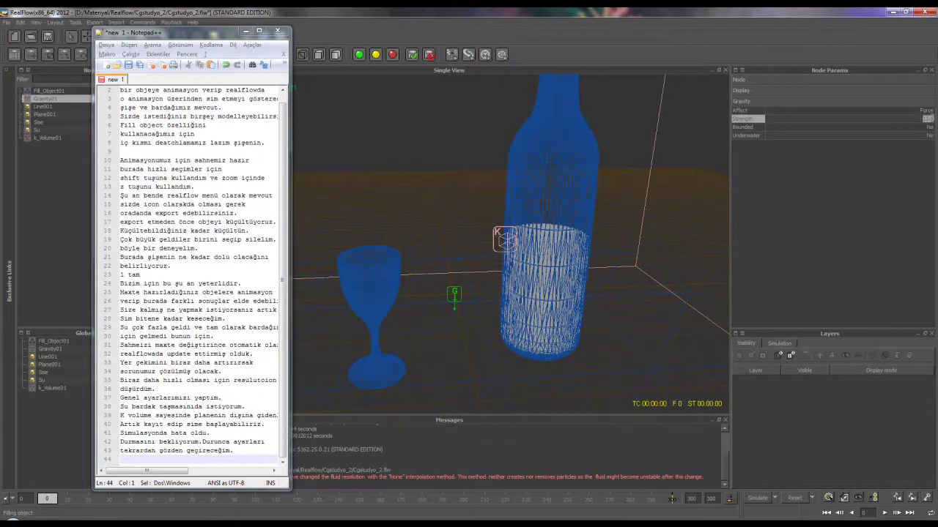
type("9.8")
key("Return")
Select Fill_Object01 and start simulating the pour.
mouse_move(564, 261)
left_mouse_down("alt")
mouse_move(568, 252)
mouse_move(588, 299)
mouse_move(451, 265)
left_mouse_up("alt")
left_click(57, 92)
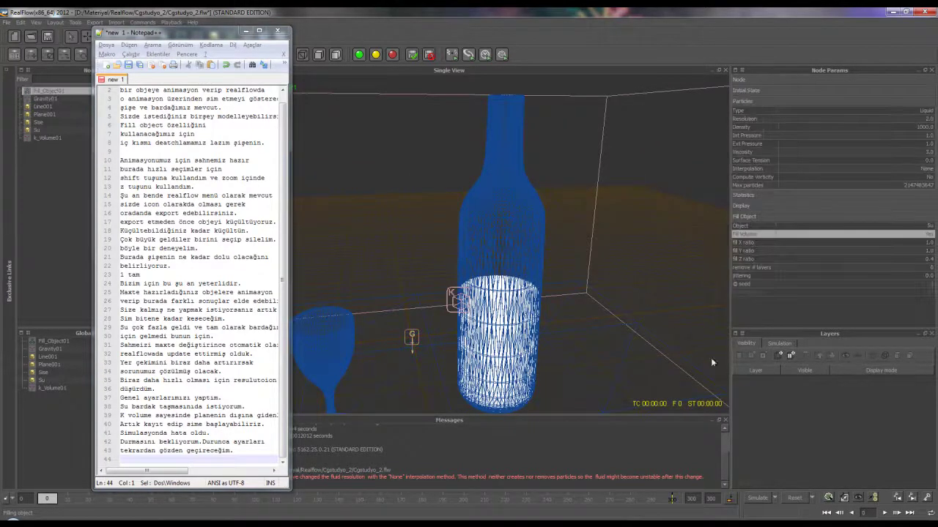
left_click(757, 497)
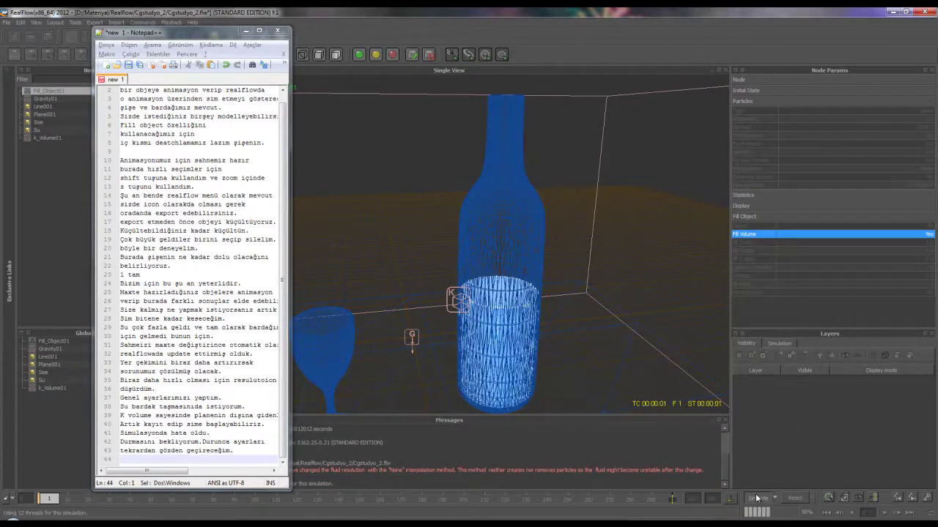
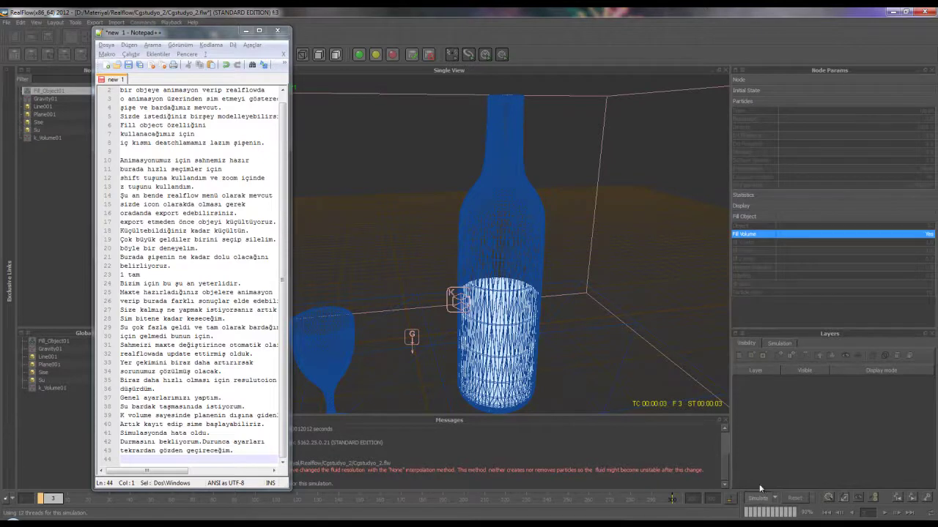
Stop the running fill simulation and confirm the stop dialog.
left_click(809, 194)
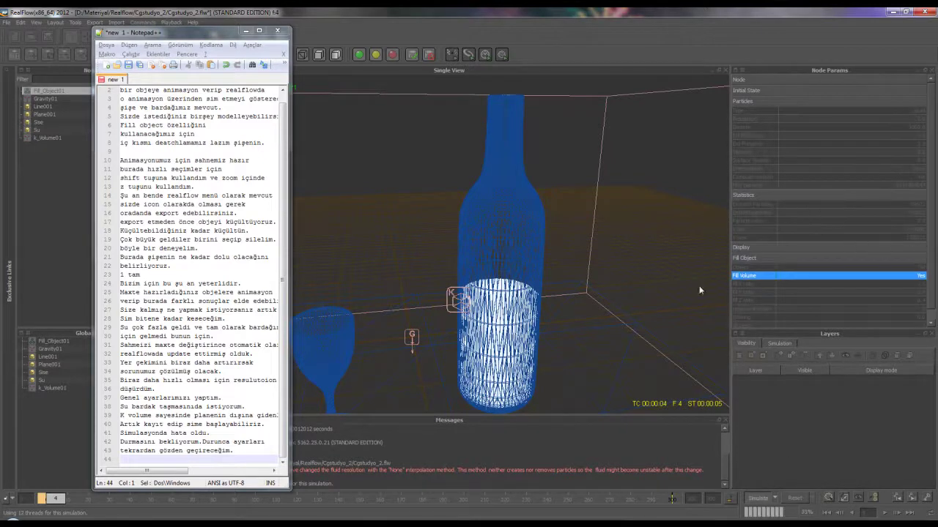
scroll(511, 345, "down", 3)
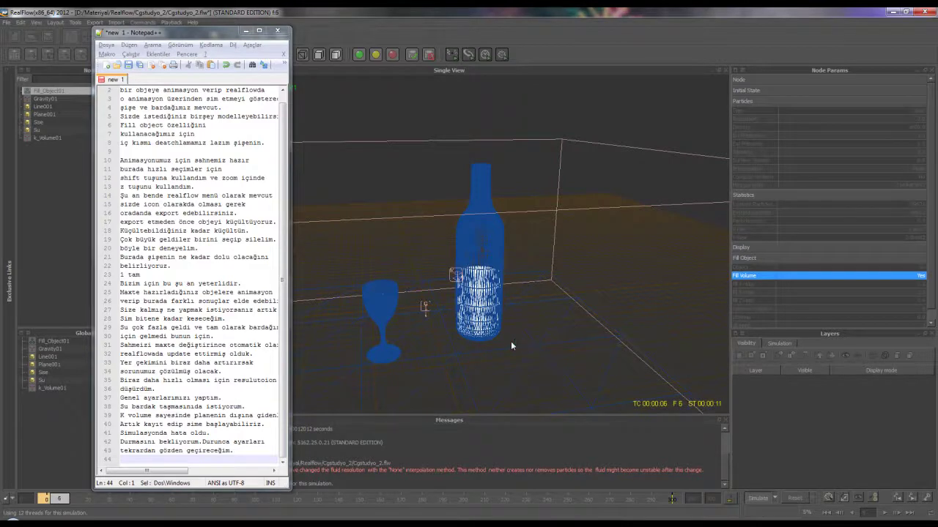
scroll(510, 346, "up", 3)
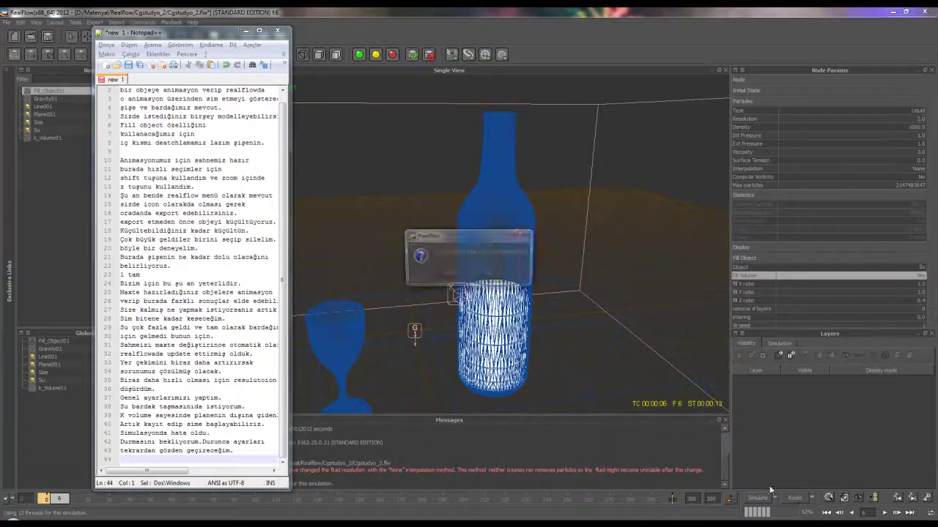
left_click(448, 281)
Rewind to frame 0, set liquid resolution to 10, and reset the simulation data.
left_click(921, 118)
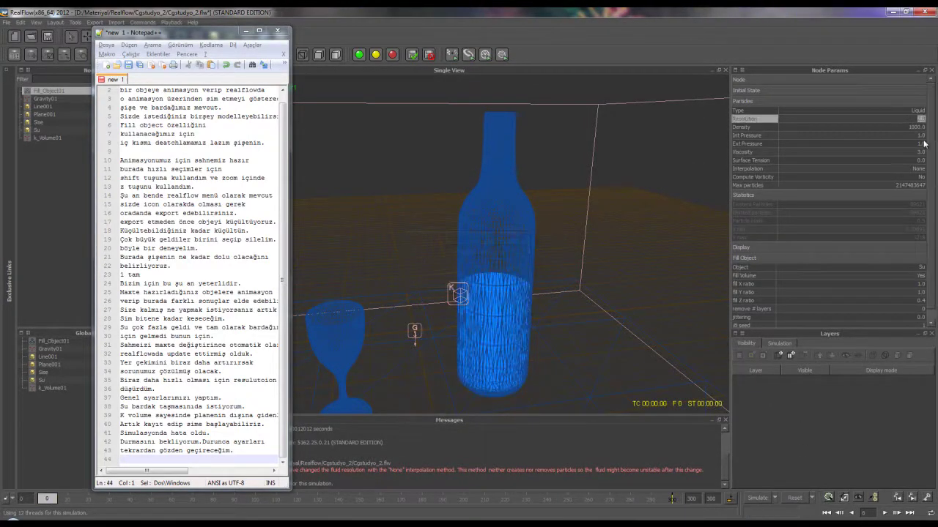
type("10")
key("Return")
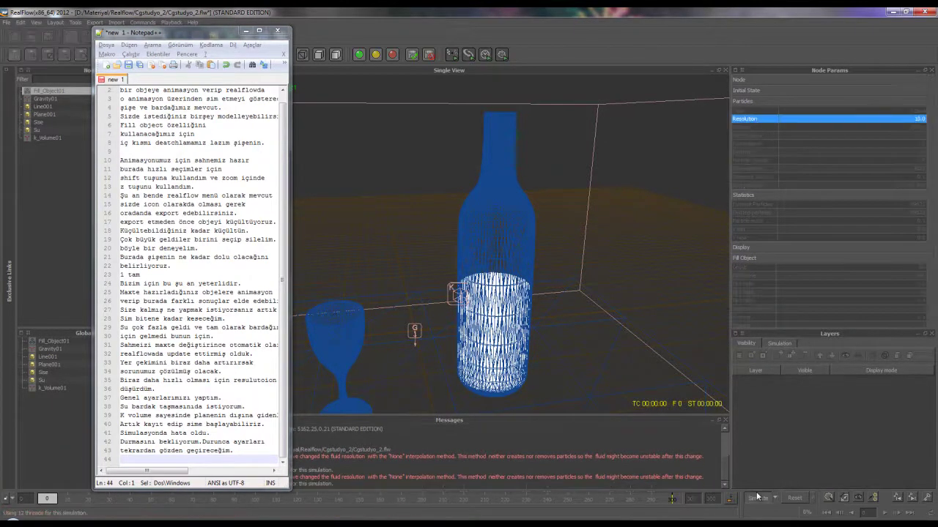
left_click(794, 497)
left_click(447, 274)
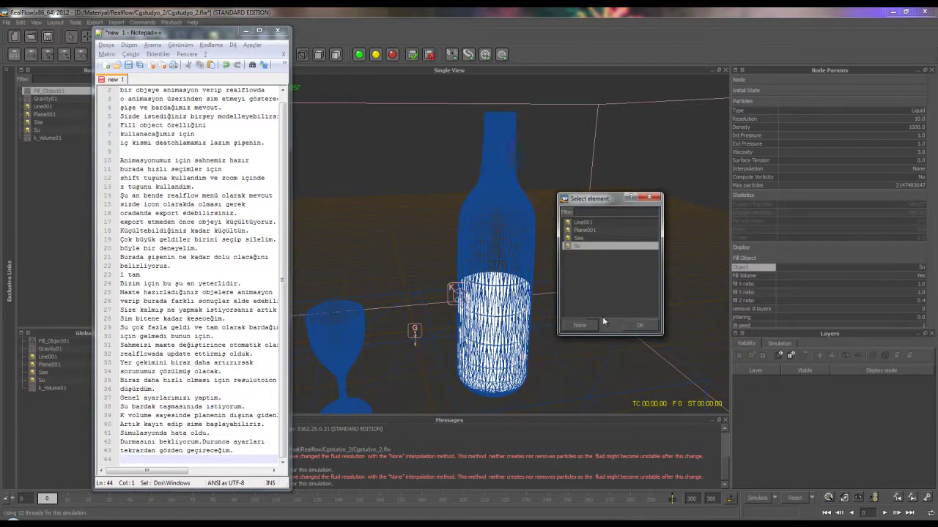
Set Su as the fill object and turn Fill Volume off.
left_click(602, 322)
left_click(927, 272)
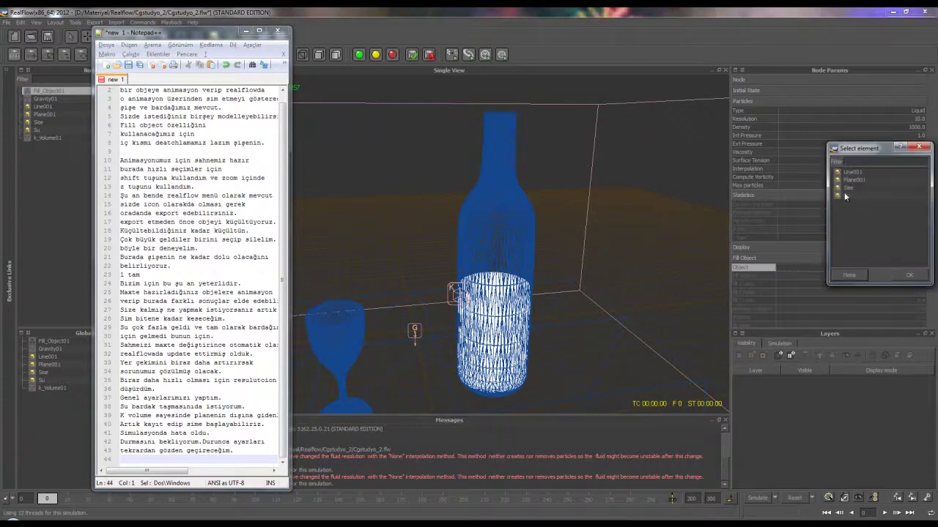
double_click(844, 192)
left_click(914, 277)
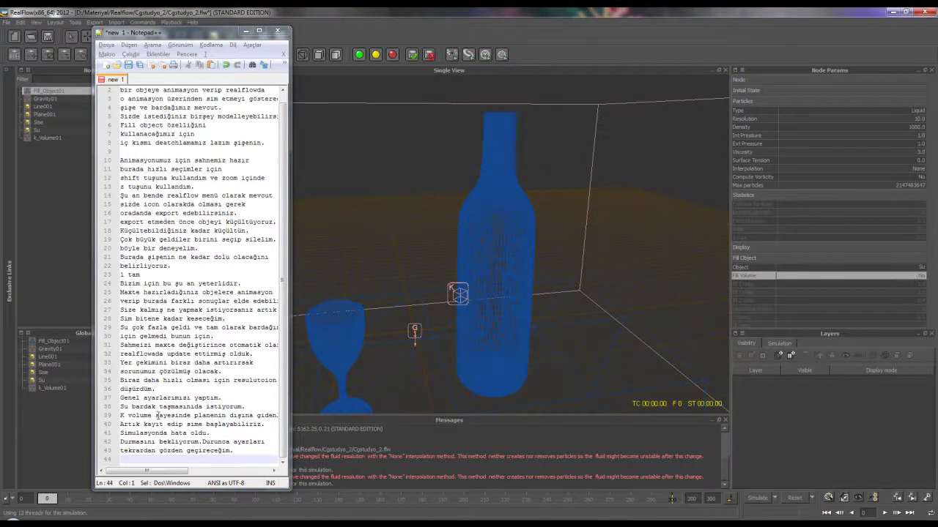
left_click(160, 450)
left_click(250, 443)
Add a Notepad++ note ending 'algılasın.' about reopening so the resolution value registers.
key("Down")
key("Down")
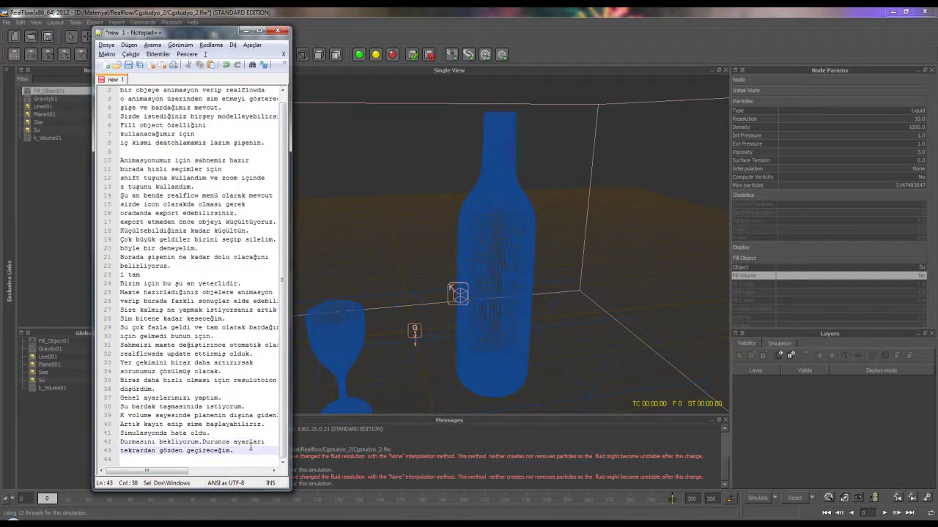
key("Return")
key("Return")
key("Return")
key("Return")
key("Return")
key("Return")
key("Return")
key("Return")
key("Return")
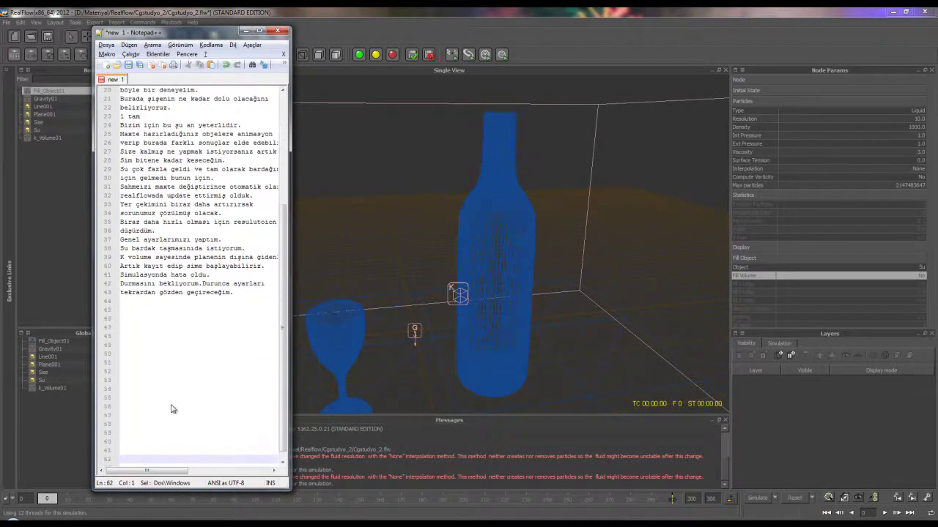
left_click(159, 310)
left_click(155, 303)
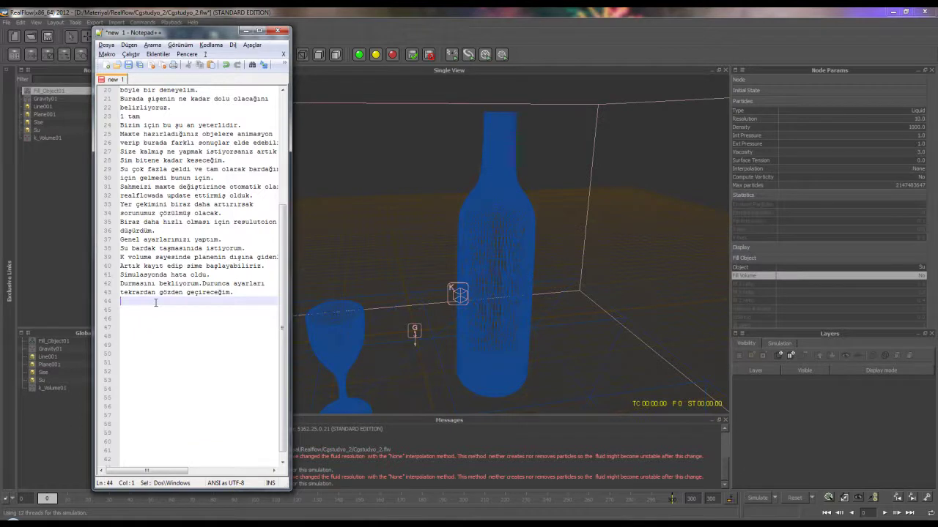
type("Kapa")
type("p aç")
type("ıyorumki s")
type("im")
type("iç")
type("sulu")
type("toin de")
type("ğerini")
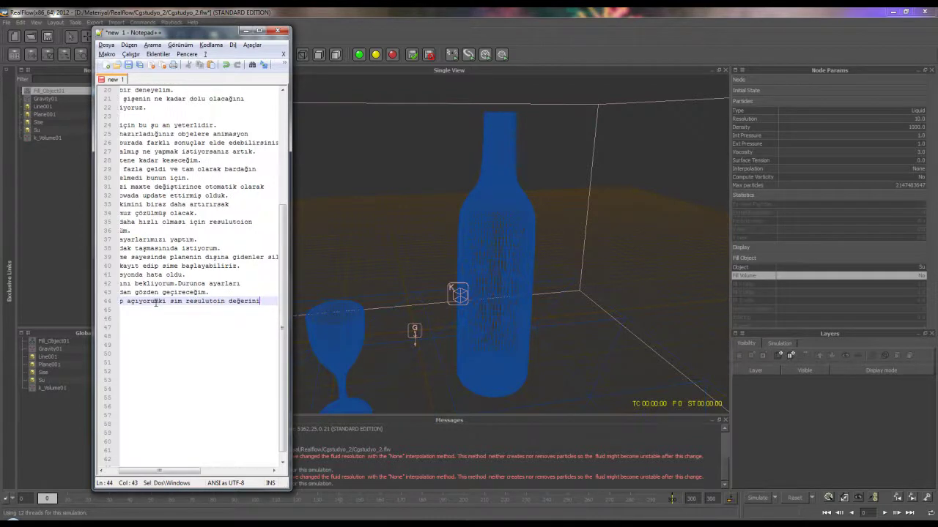
key("Return")
type("algılasın.")
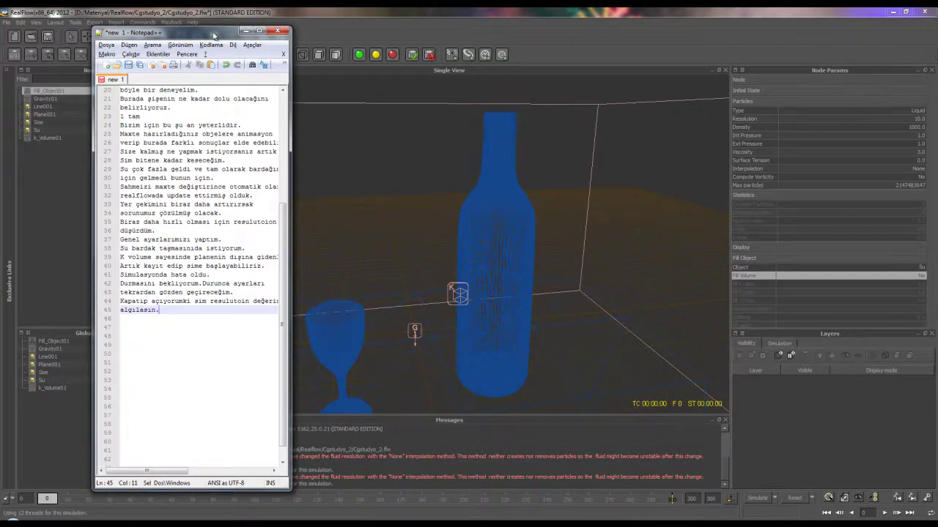
left_click_drag(213, 34, 136, 32)
left_click(921, 279)
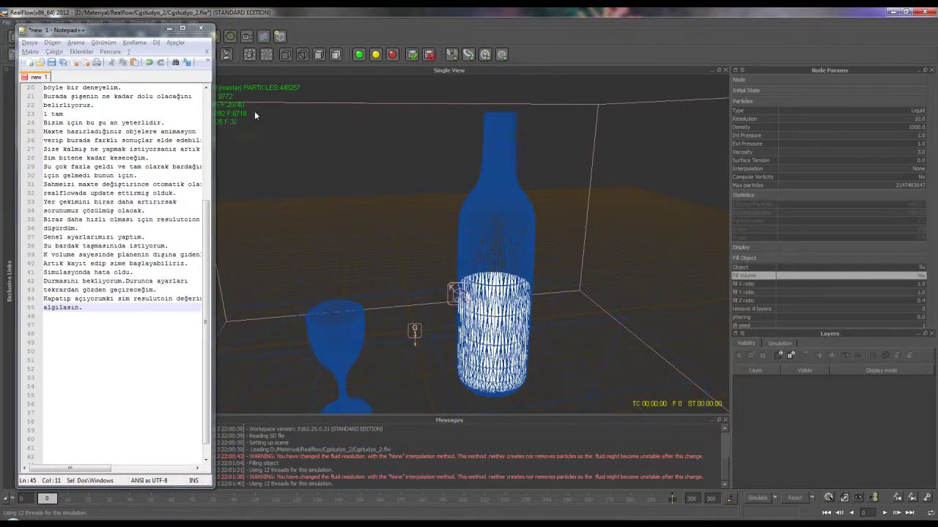
Keep resolution at 10 and set the fill Z ratio to 0.3.
double_click(922, 119)
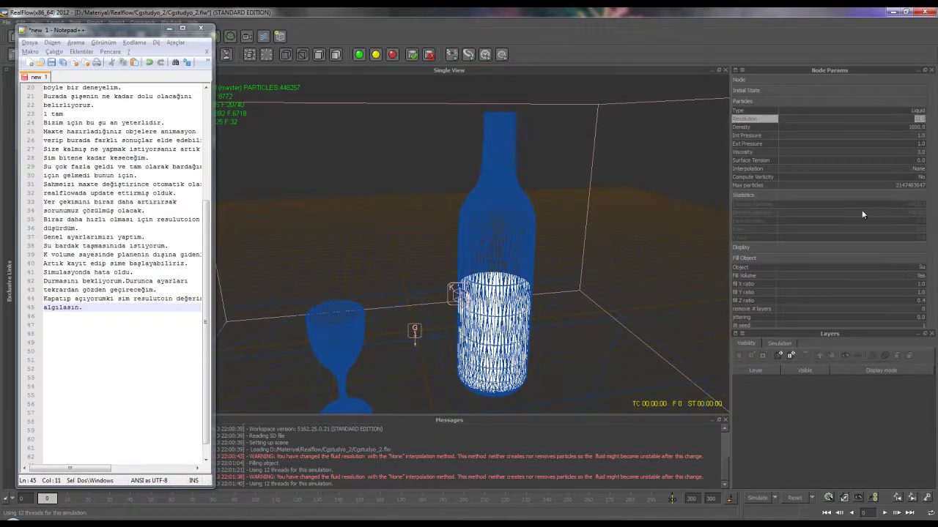
double_click(922, 300)
type("0.")
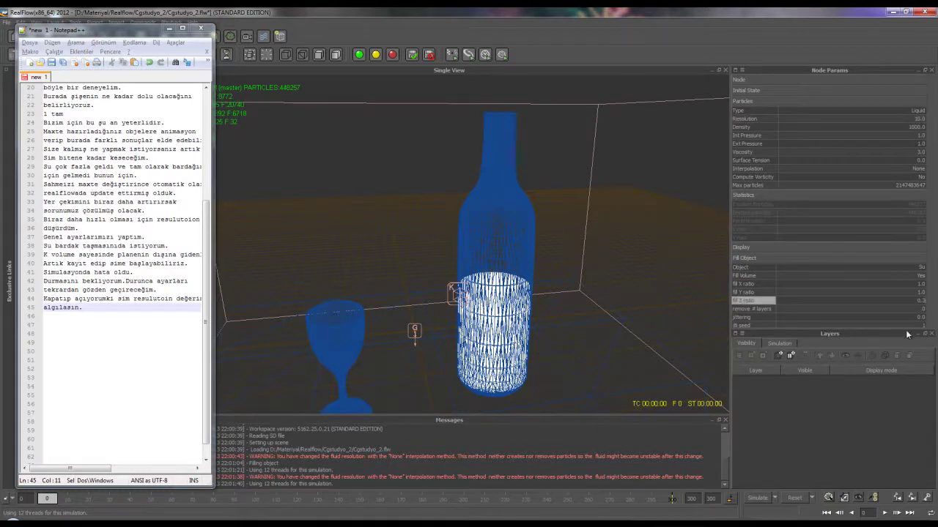
key("Return")
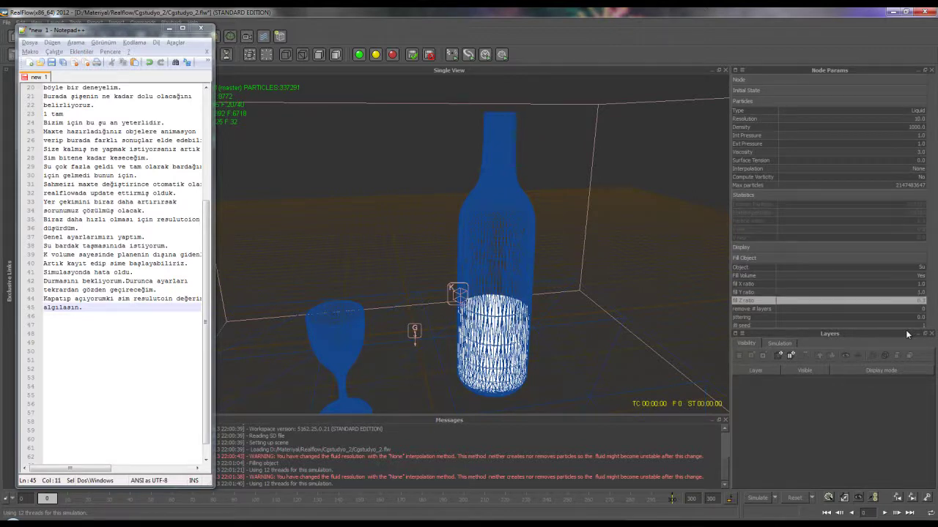
Note 'Objemiz yine biraz büyük kalıyor malesef.' on line 46 in Notepad++.
left_click(107, 318)
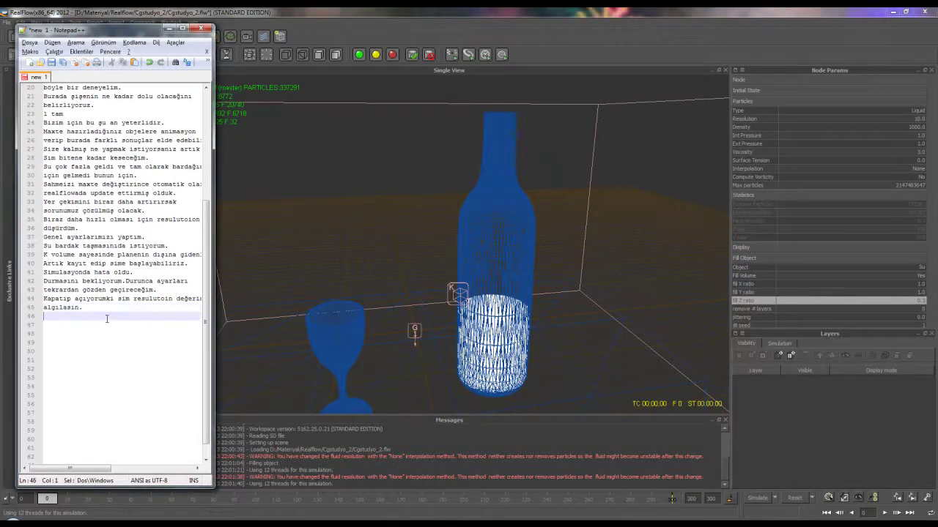
type("Obje")
type("miz yı")
type("az büyük ka")
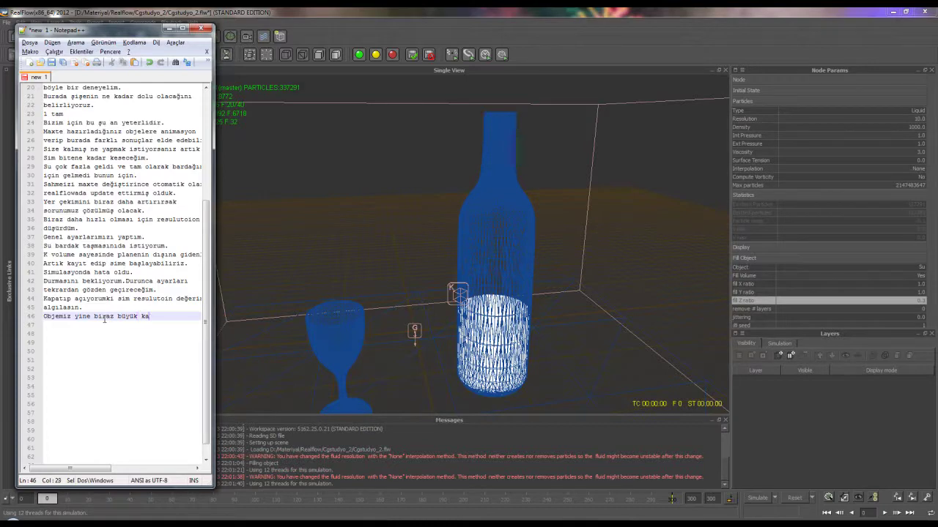
type("lıyor malesef.")
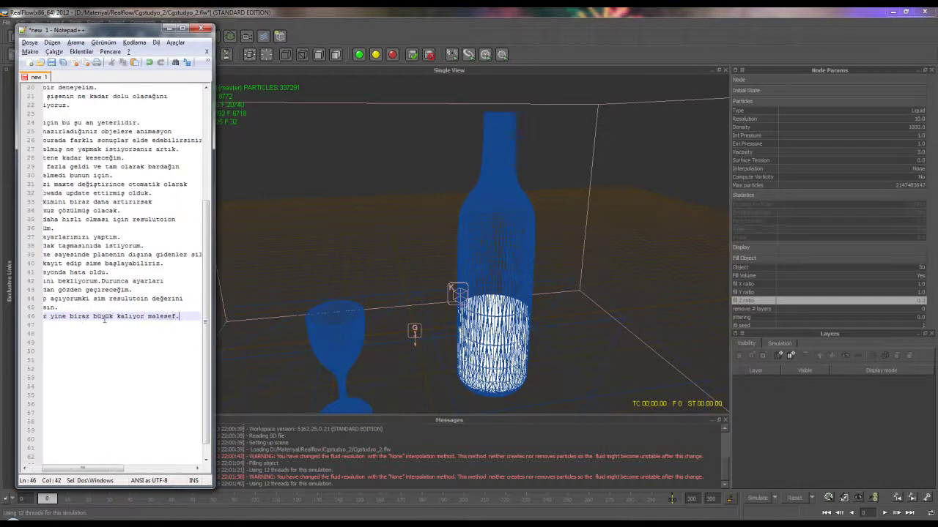
key("Return")
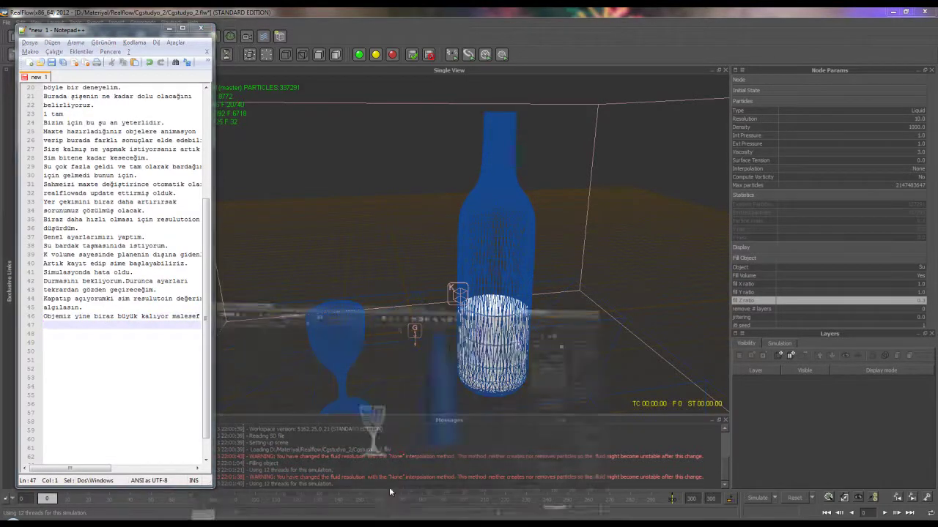
In 3ds Max, scale the bottle, glass and ground to 50% and move them down.
left_click(389, 487)
left_click_drag(296, 110, 722, 438)
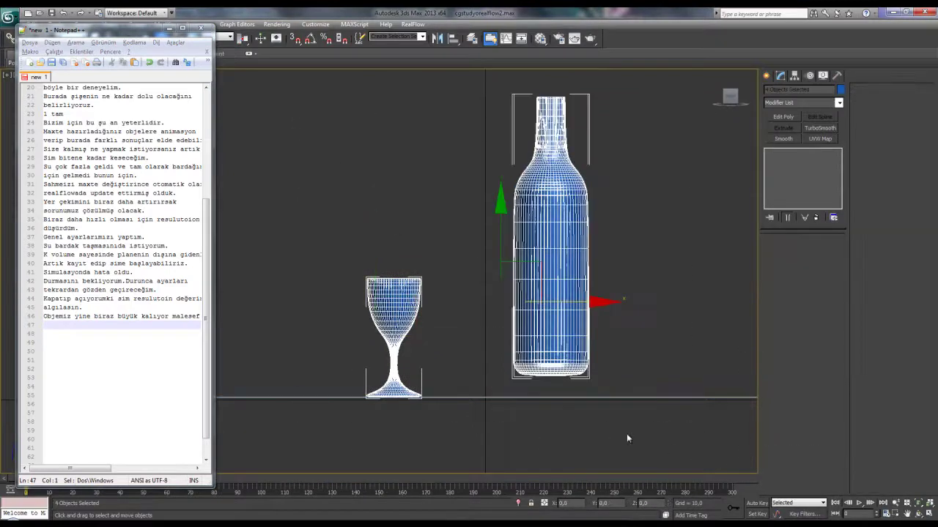
left_click_drag(153, 40, 136, 64)
key("r")
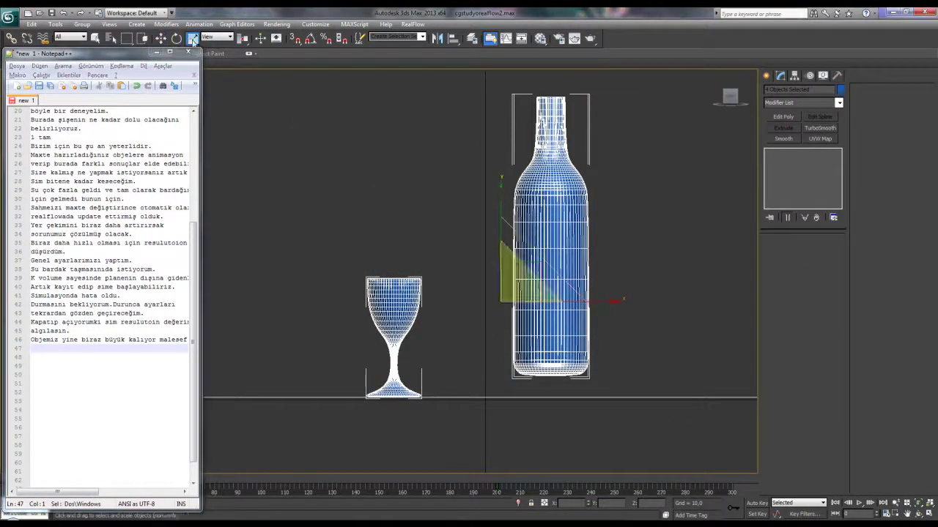
key("F12")
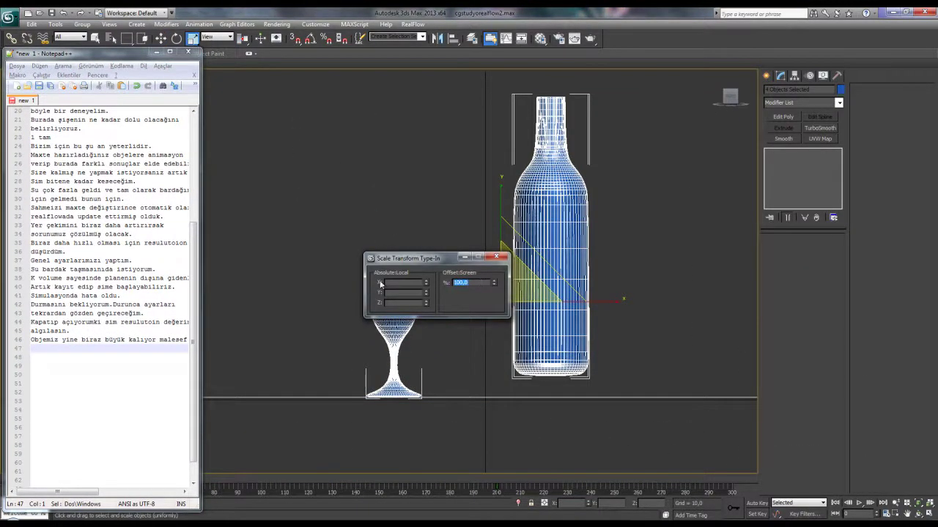
type("50")
key("Return")
left_click(501, 255)
key("w")
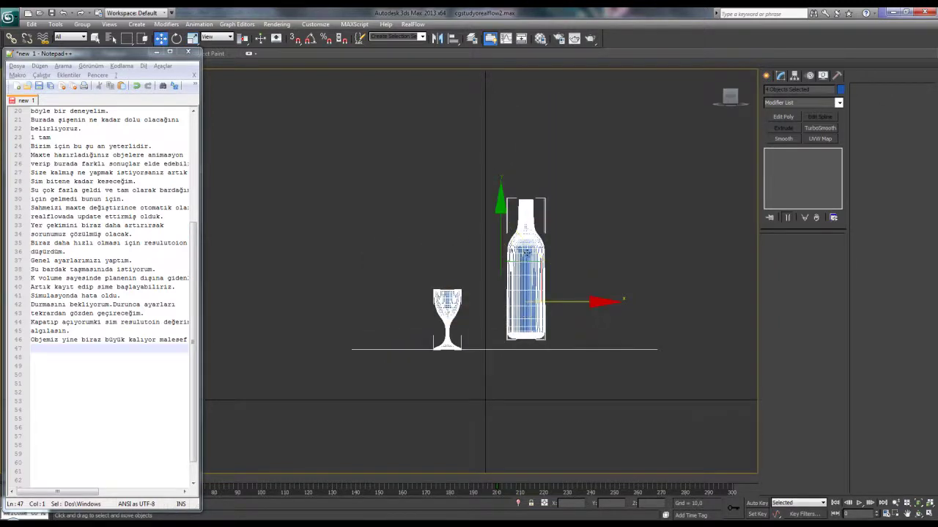
left_click_drag(540, 267, 536, 317)
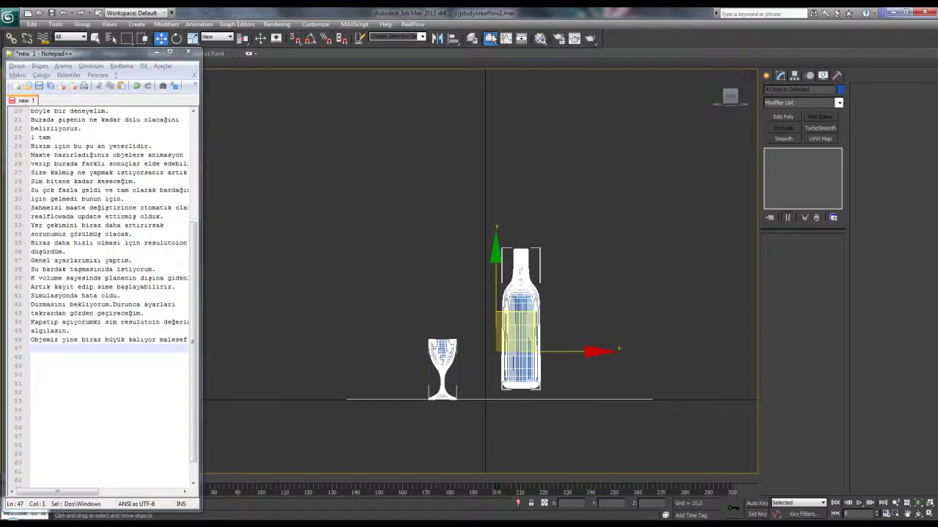
Export the 3ds Max scene as a RealFlow SD file.
left_click(408, 24)
left_click(426, 36)
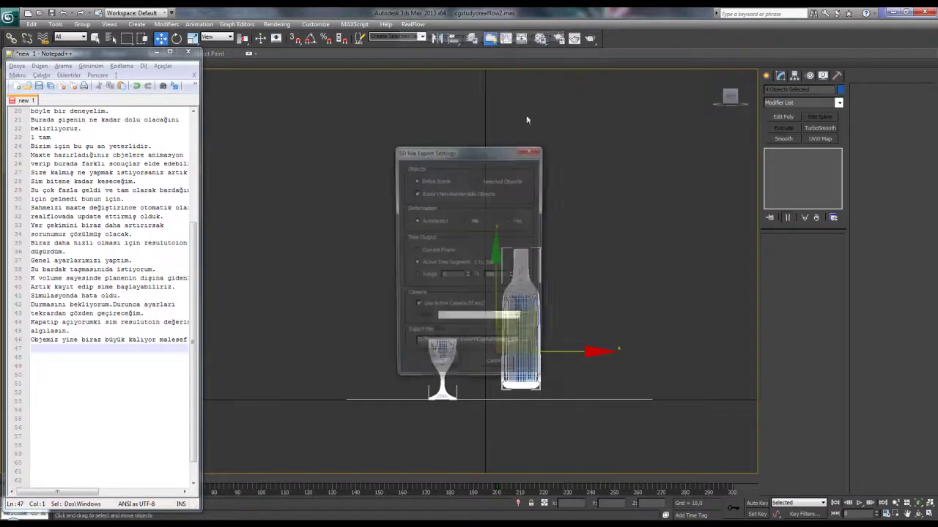
left_click(441, 368)
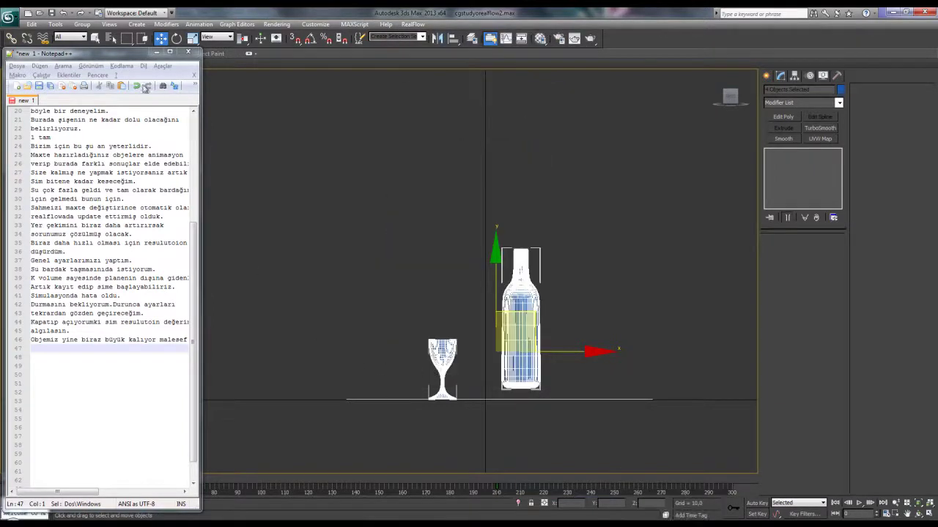
left_click_drag(113, 53, 176, 47)
key("alt+Tab")
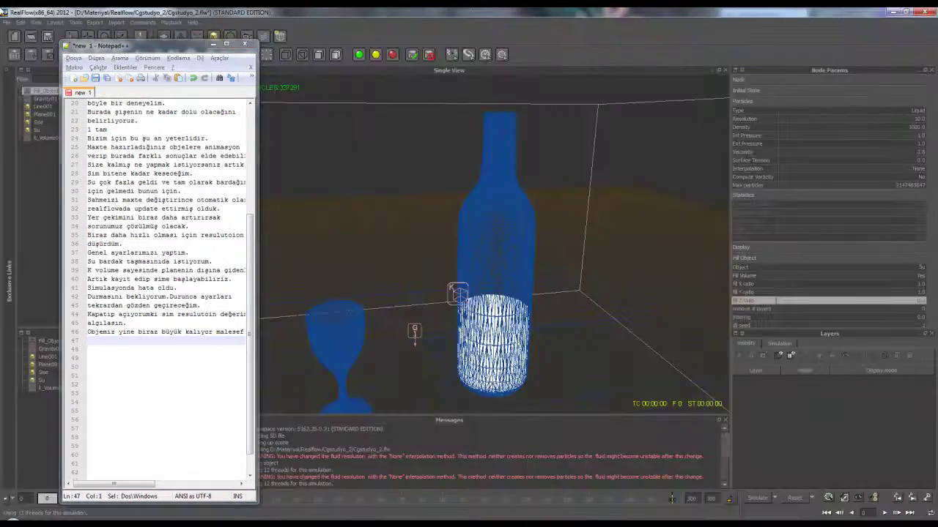
Update the RealFlow scene from the newly exported SD file.
left_click(7, 22)
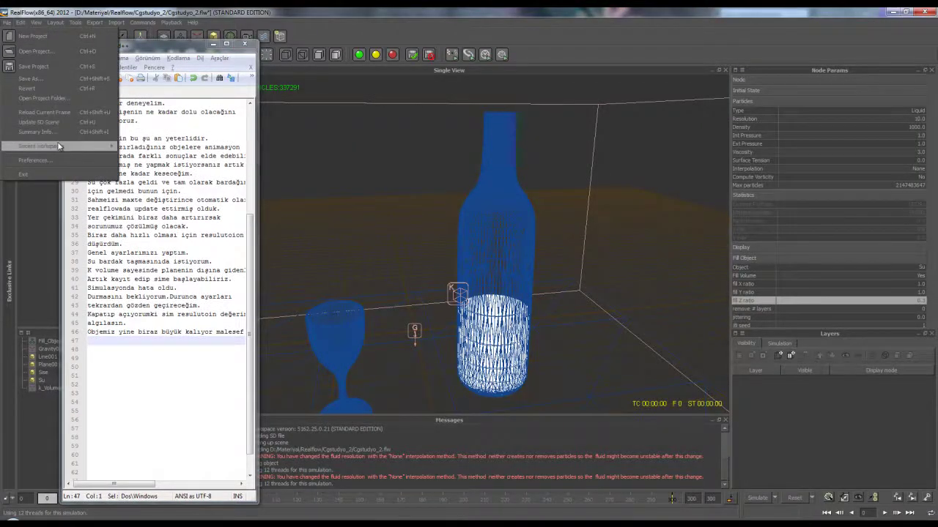
mouse_move(40, 146)
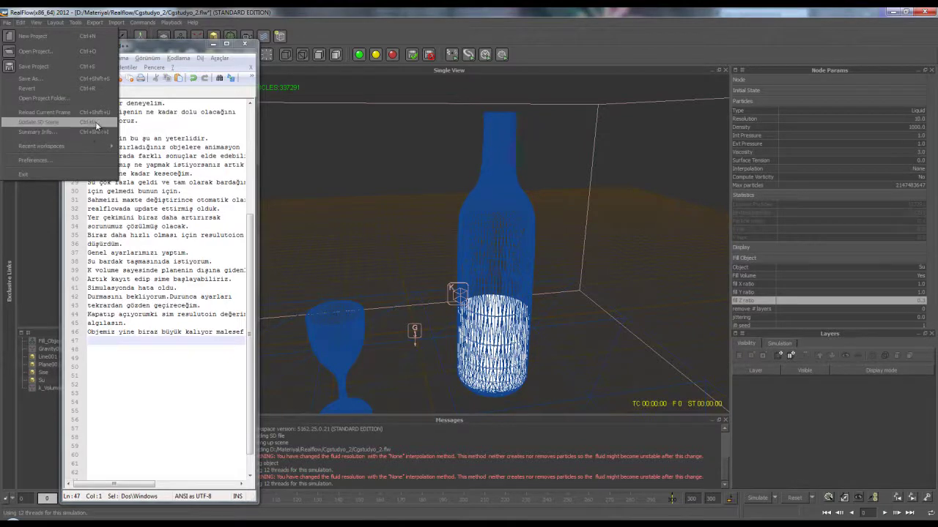
left_click(96, 122)
left_click_drag(515, 341, 564, 275, "alt")
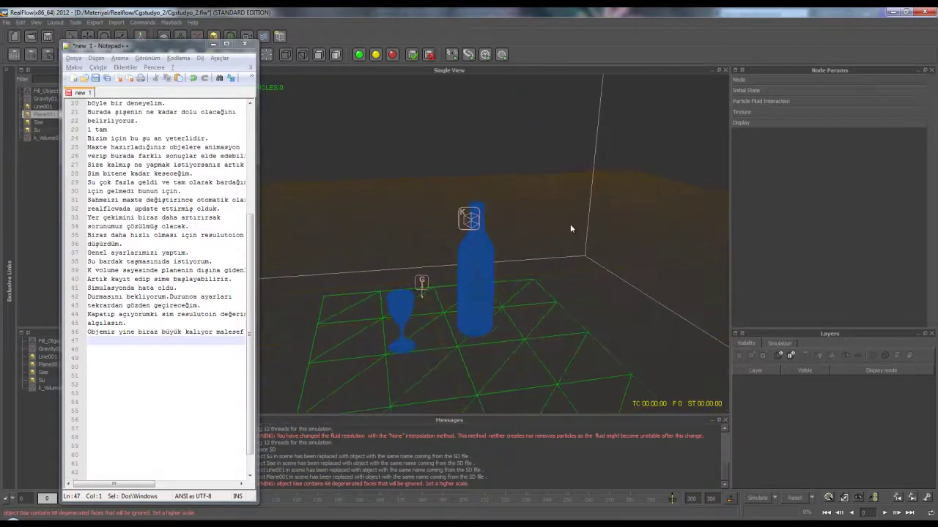
Fit the k_Volume killer box around the whole rescaled scene.
left_click(639, 272)
left_click(904, 110)
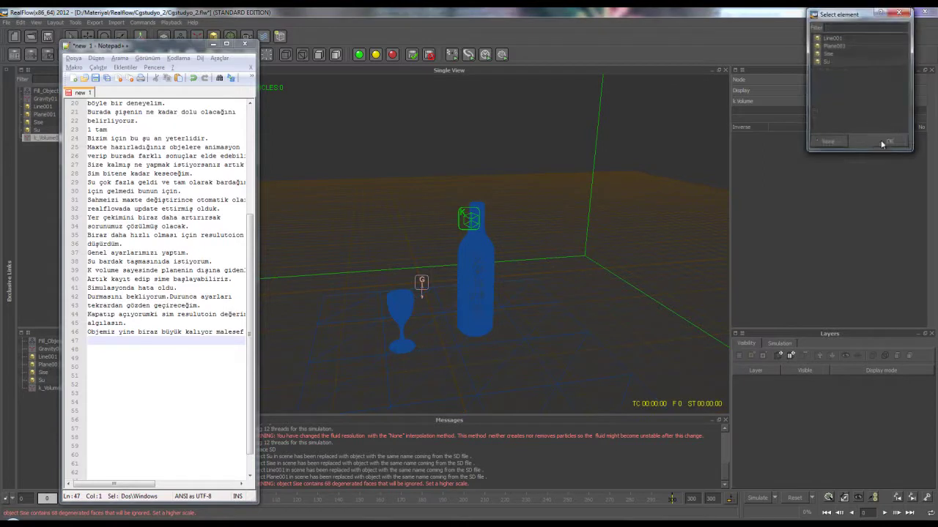
left_click(819, 143)
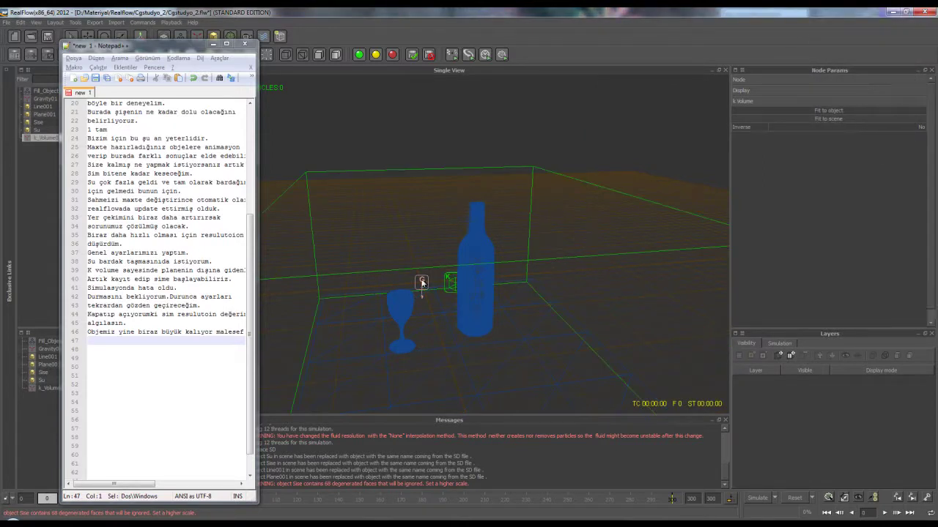
mouse_move(549, 282)
left_mouse_down("alt")
mouse_move(432, 276)
mouse_move(449, 306)
left_mouse_up("alt")
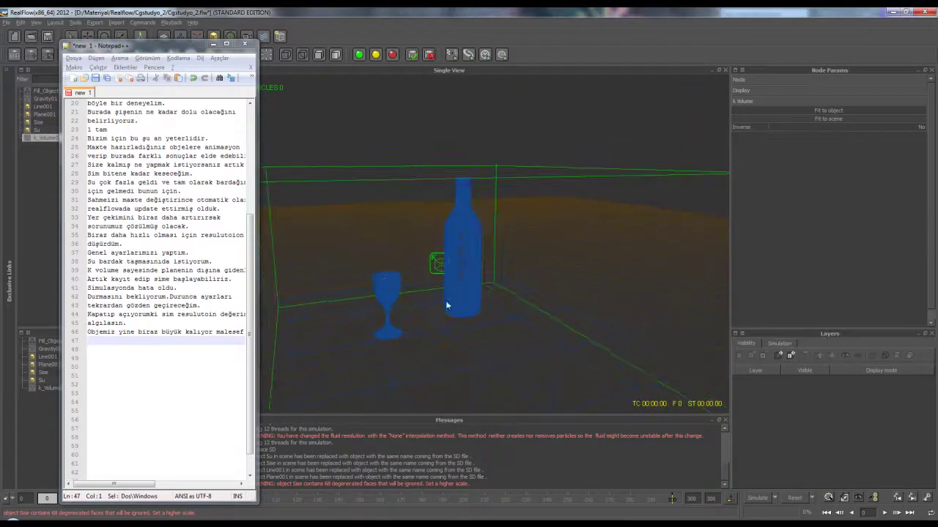
left_click(482, 269)
left_click(36, 131)
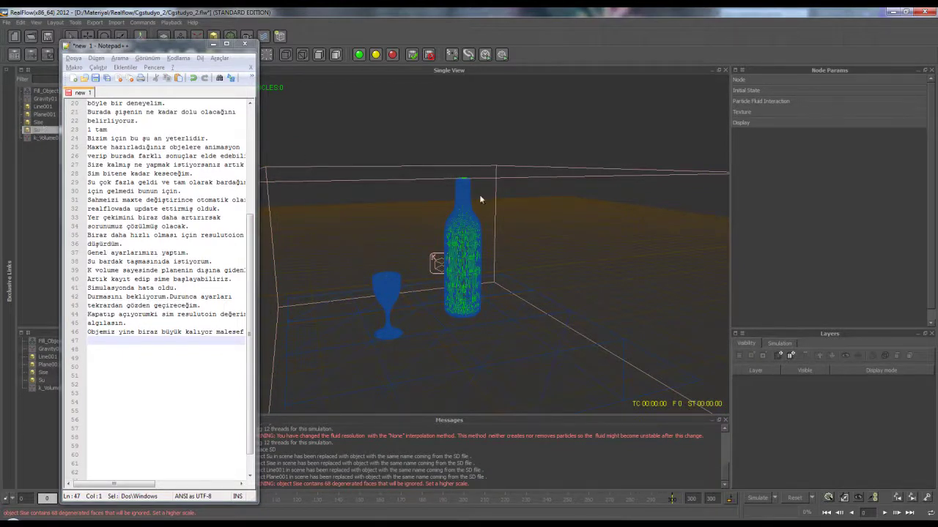
left_click(41, 92)
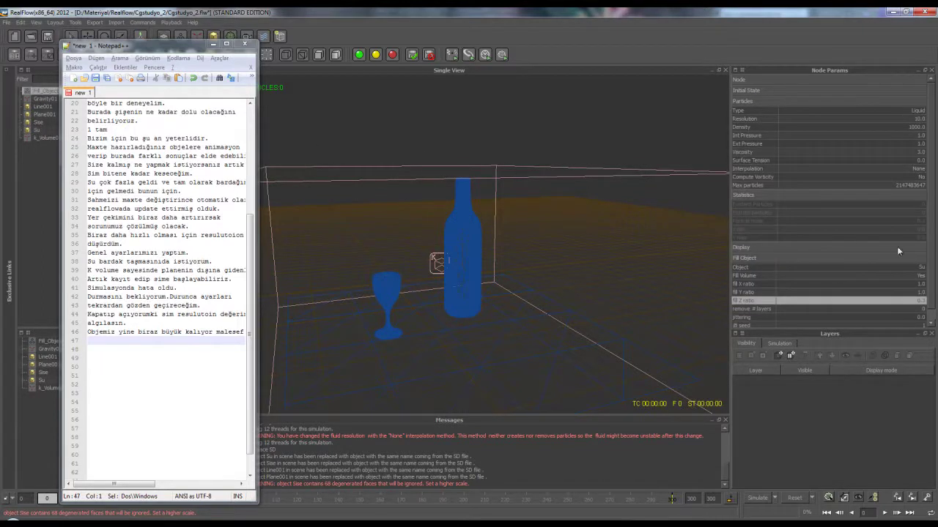
Toggle Fill Volume and note that about 42 thousand particles is ideal.
left_click(895, 277)
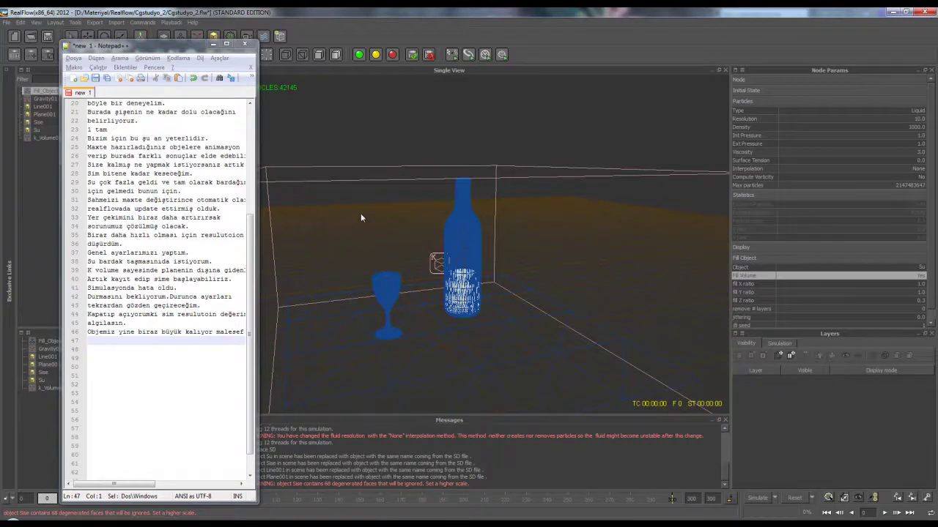
left_click_drag(360, 213, 440, 229, "alt")
left_click(123, 348)
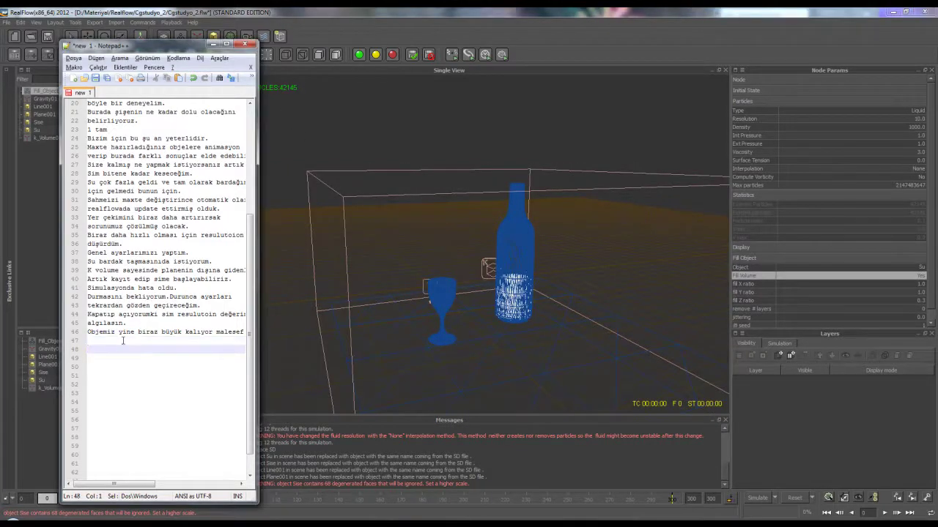
left_click(123, 340)
type("articl")
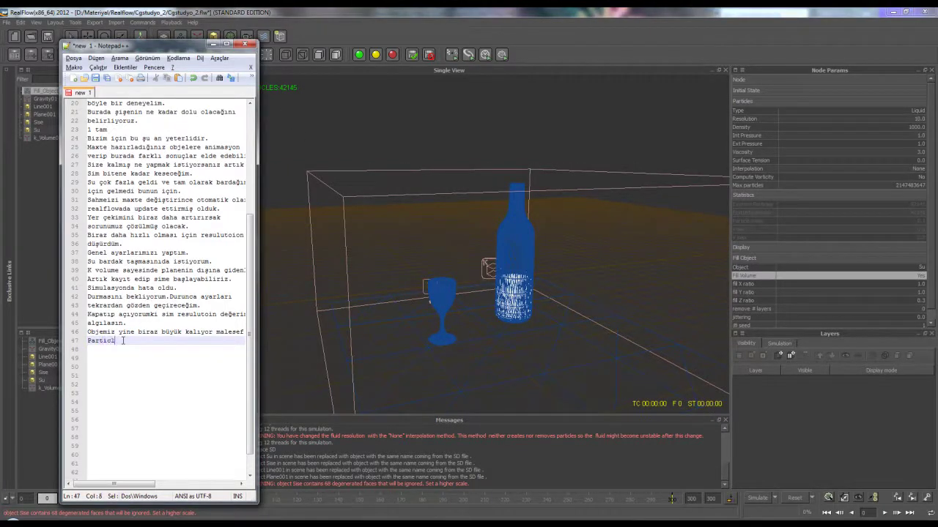
type("e değeri ")
type("42")
type("binde i")
type("deal.")
Set the liquid resolution to 20 and note why in Notepad++.
left_click(919, 118)
type("20")
key("Return")
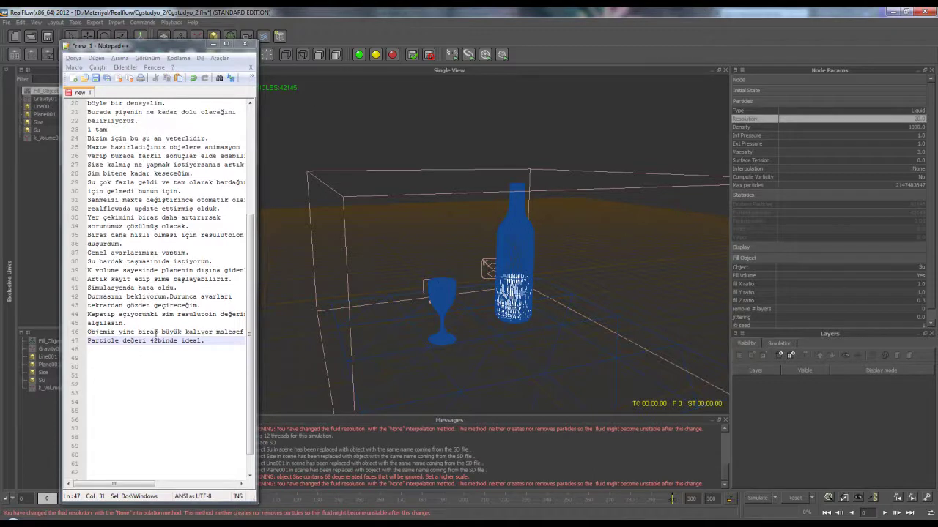
left_click(141, 354)
type("42 b")
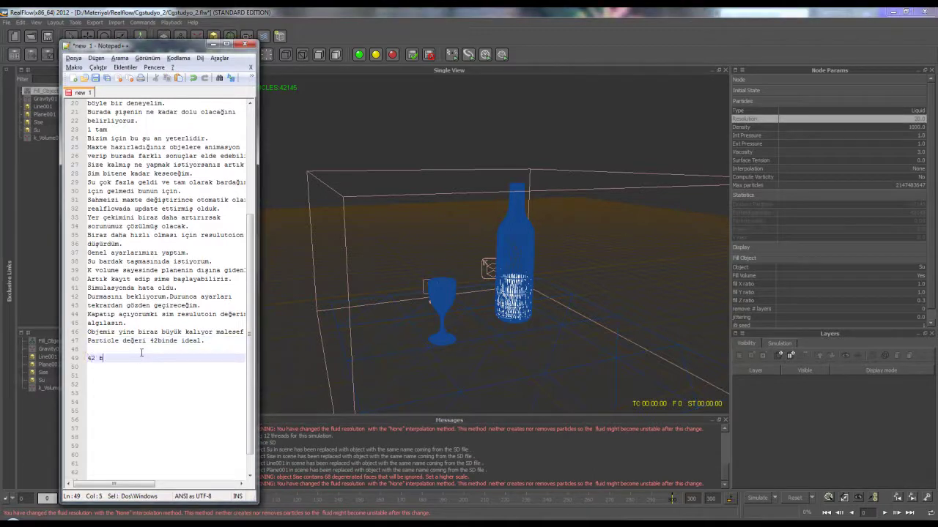
type("inde sabit am")
type("a 20 yap")
type("tım resdeğ")
type("erini")
key("Return")
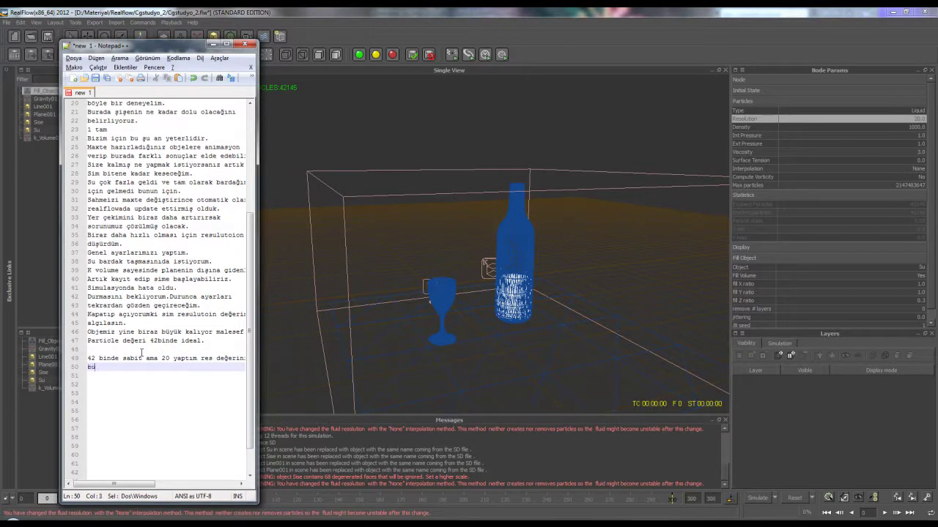
type("nun için")
Refill the bottle, save the scene, and note that simulating and meshing come next.
left_click(921, 277)
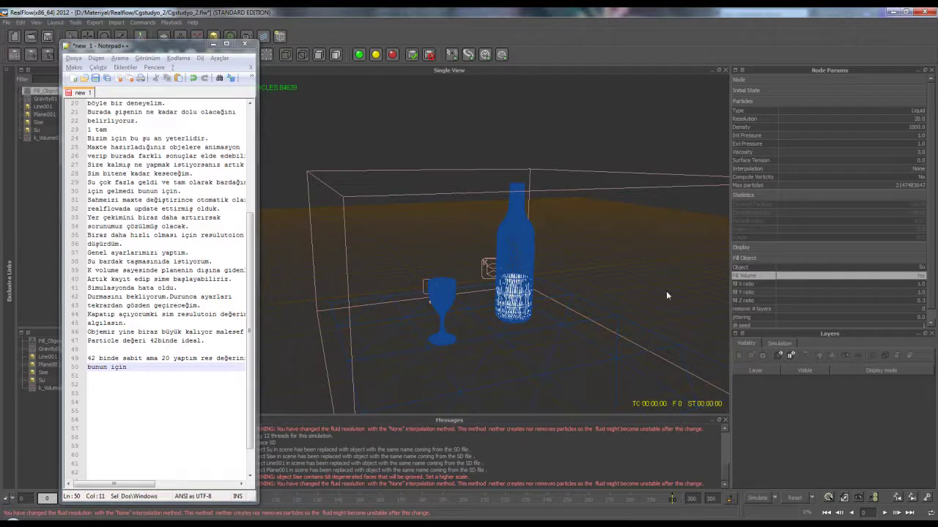
scroll(554, 320, "up", 2)
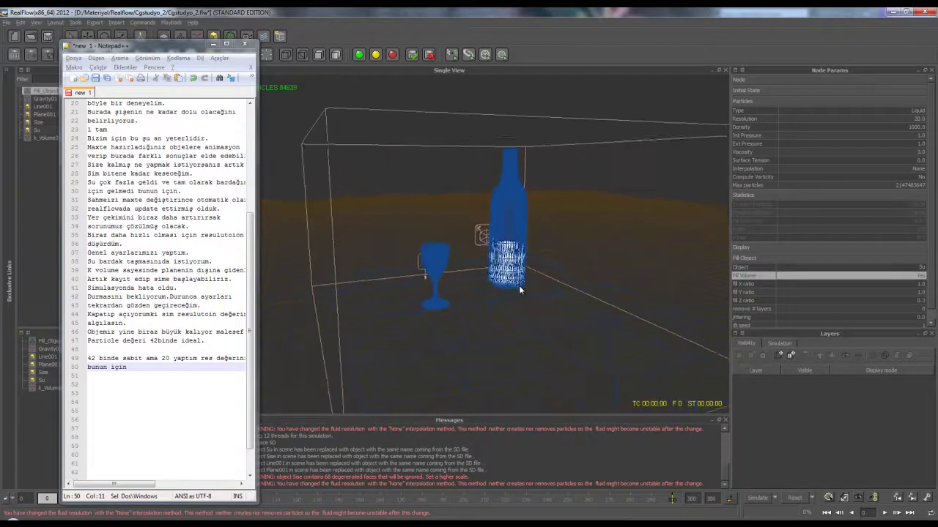
scroll(519, 285, "up", 3)
left_click(48, 37)
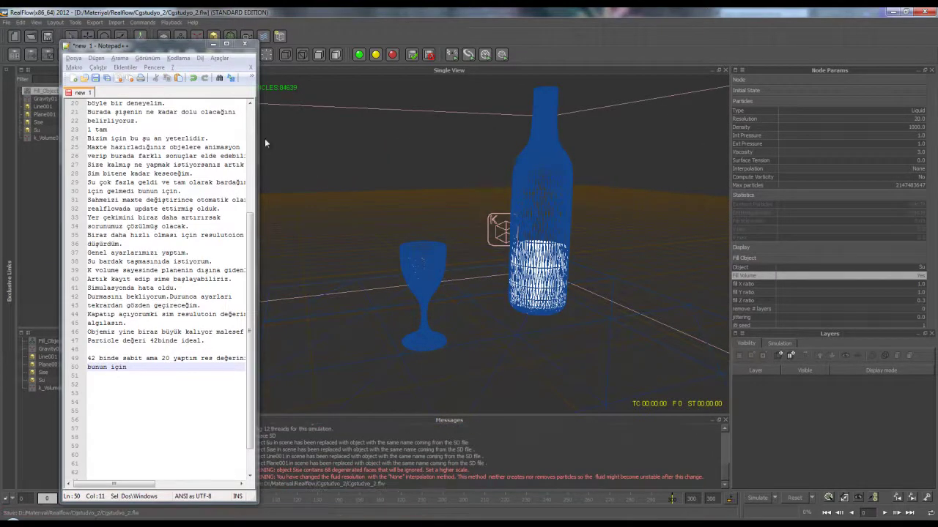
left_click(176, 368)
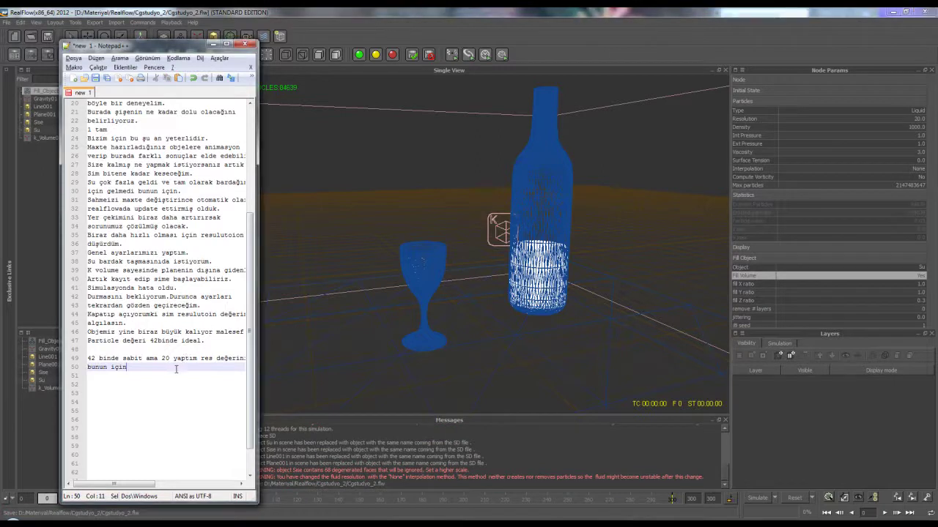
key("Return")
type("Bundan ")
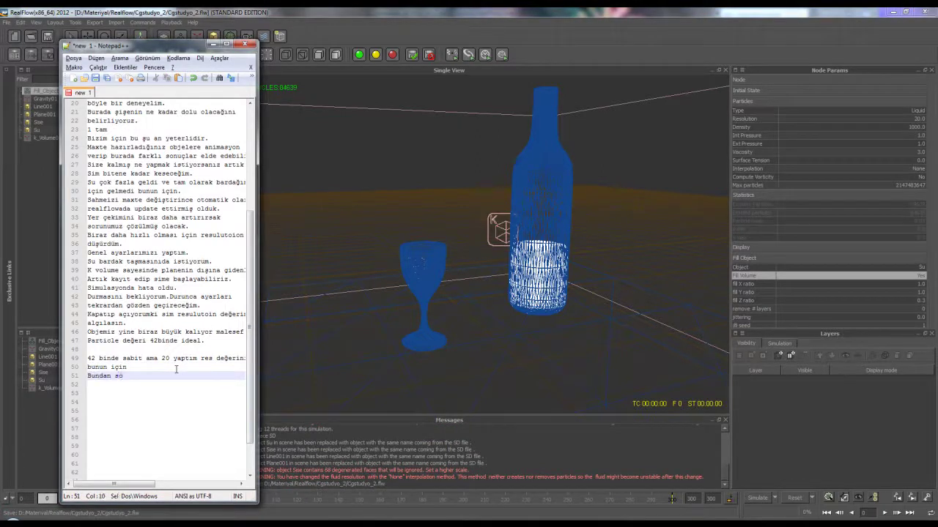
type("s")
type("onra si")
type("m edi")
type(" em")
type("mesh ol")
type("uşturucaz.")
Start the liquid simulation with viewport drawing disabled.
left_click(744, 497)
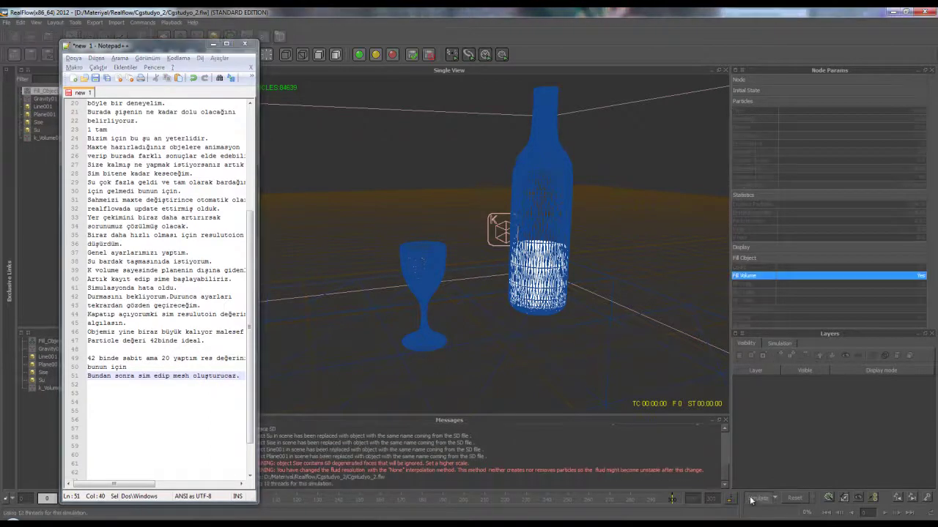
left_click(38, 22)
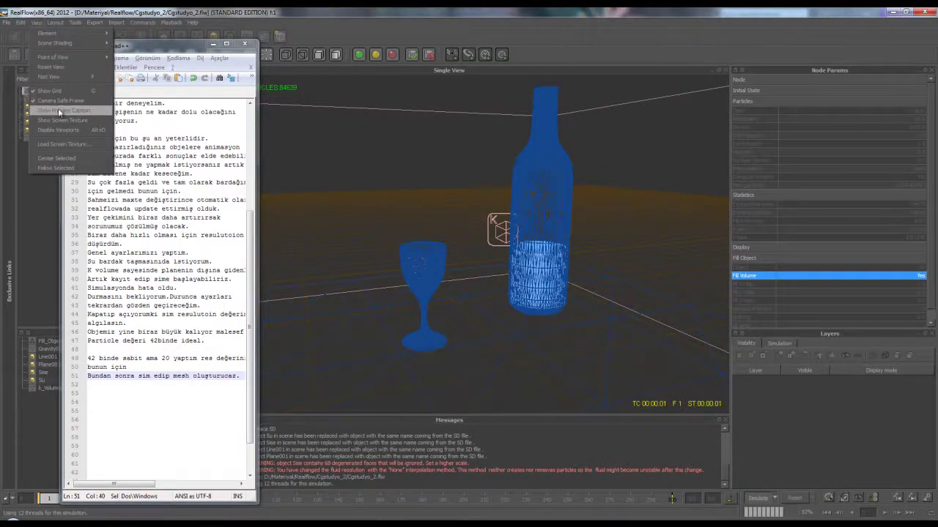
left_click(60, 130)
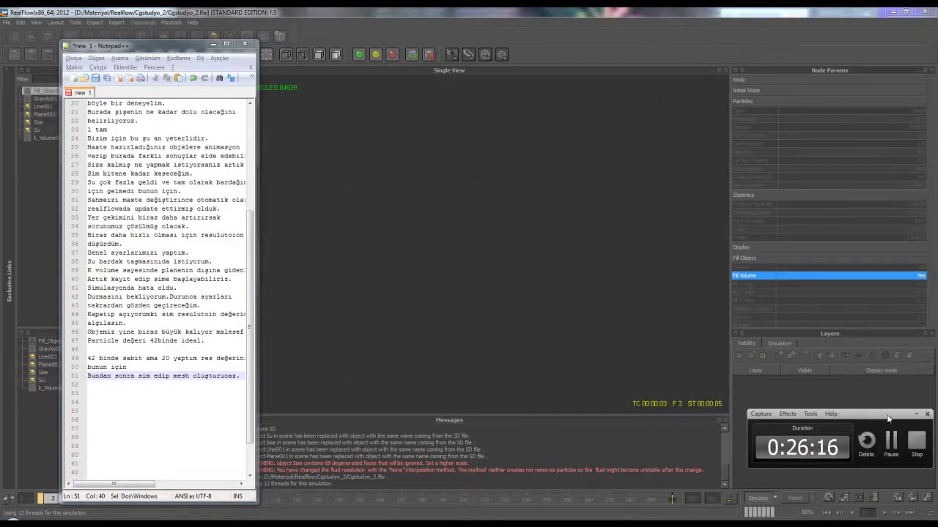
Note 'Simulasyonu 275te keseceğim.' and set the simulation end frame to 275.
left_click(197, 391)
key("BackSpace")
type("Simul")
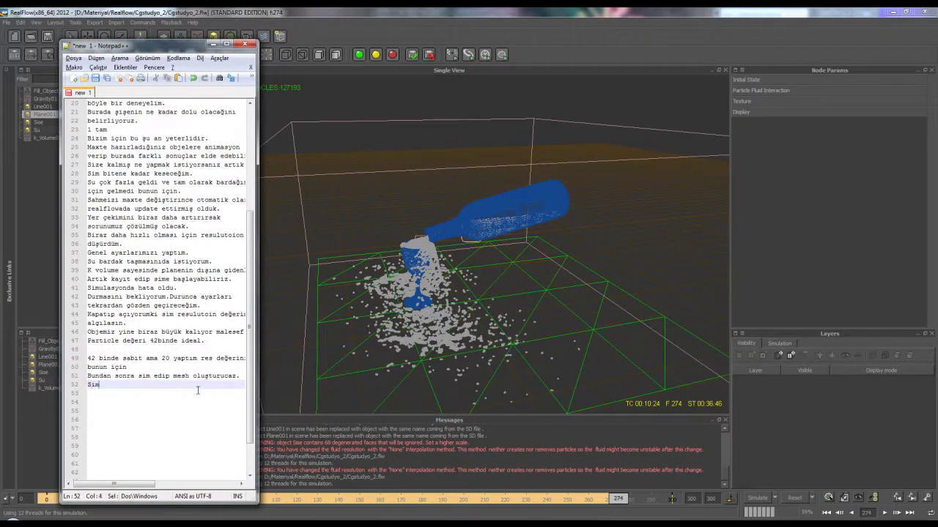
type("asyonu 2")
type("56")
key("BackSpace")
key("BackSpace")
type("e kesece")
type("ğim")
type("30")
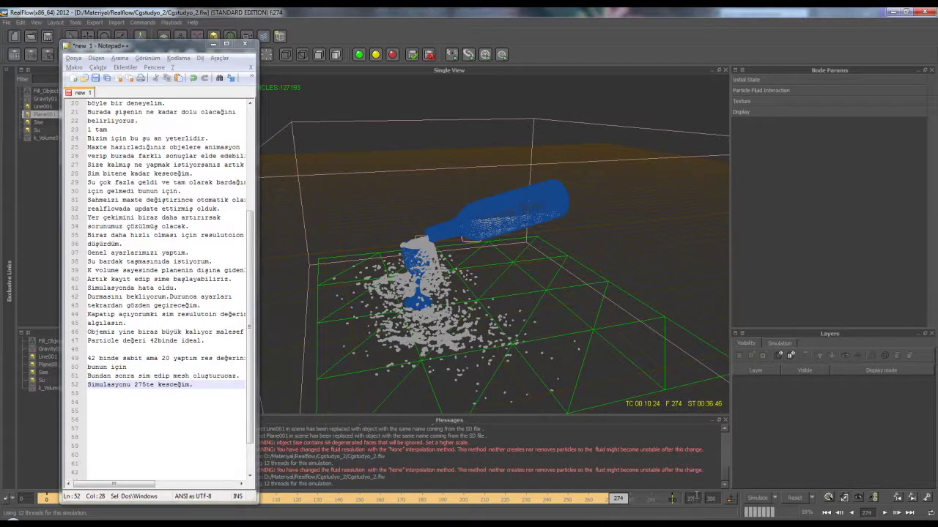
type("5")
key("Return")
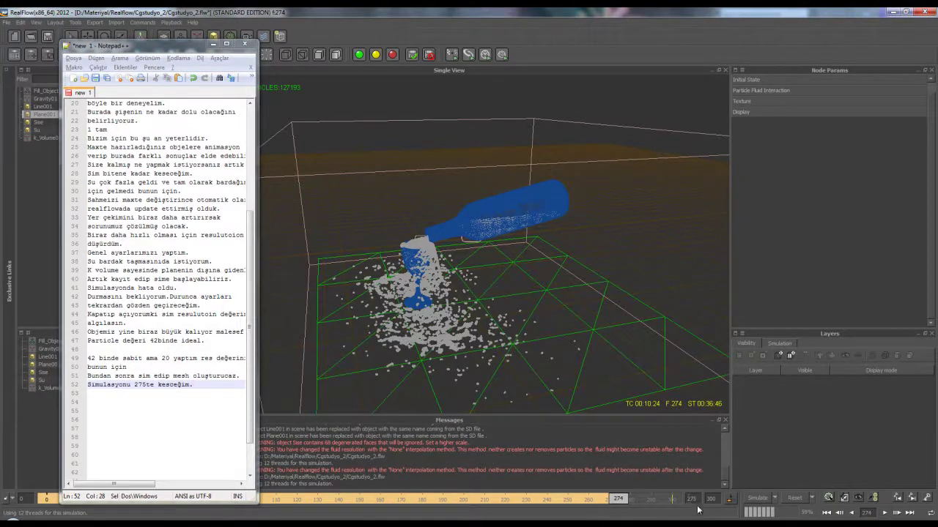
left_click(710, 499)
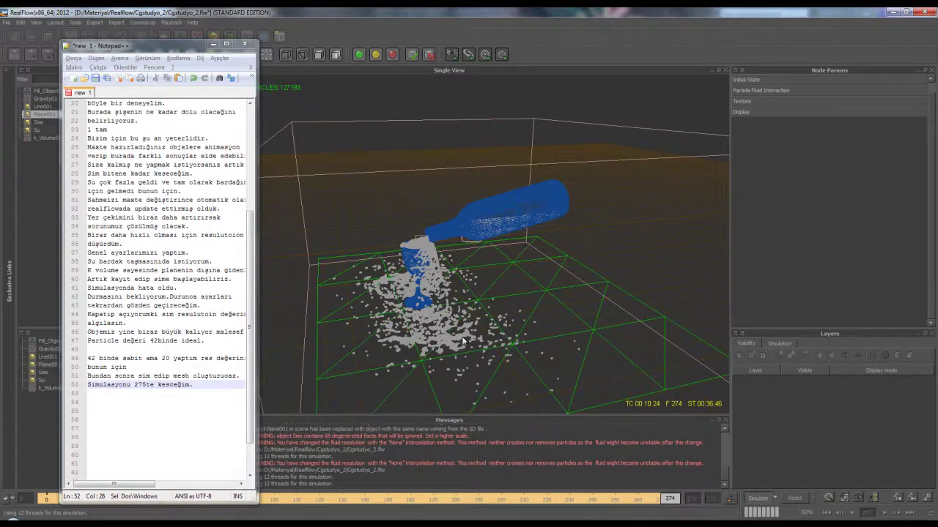
mouse_move(490, 320)
left_mouse_down("alt")
mouse_move(471, 324)
mouse_move(492, 332)
left_mouse_up("alt")
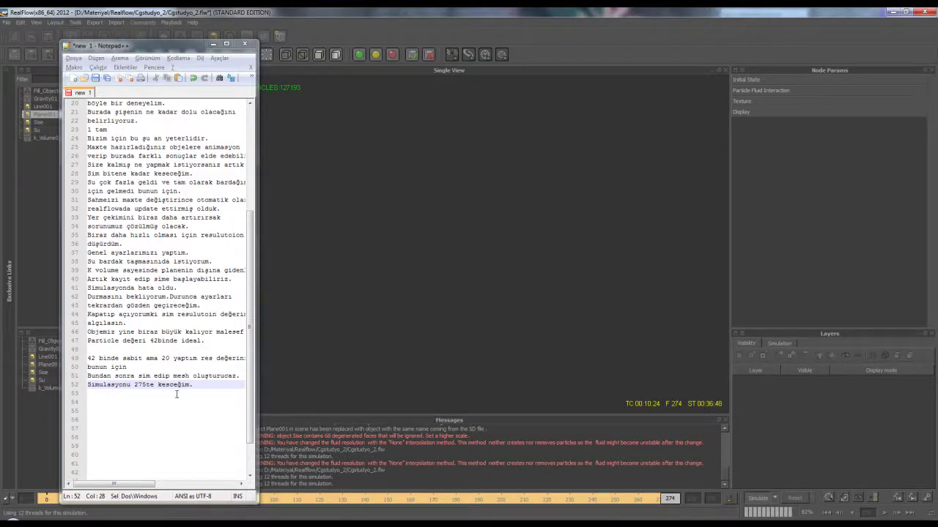
Re-enable viewport drawing and orbit to a lower angle on the pour.
left_click(216, 390)
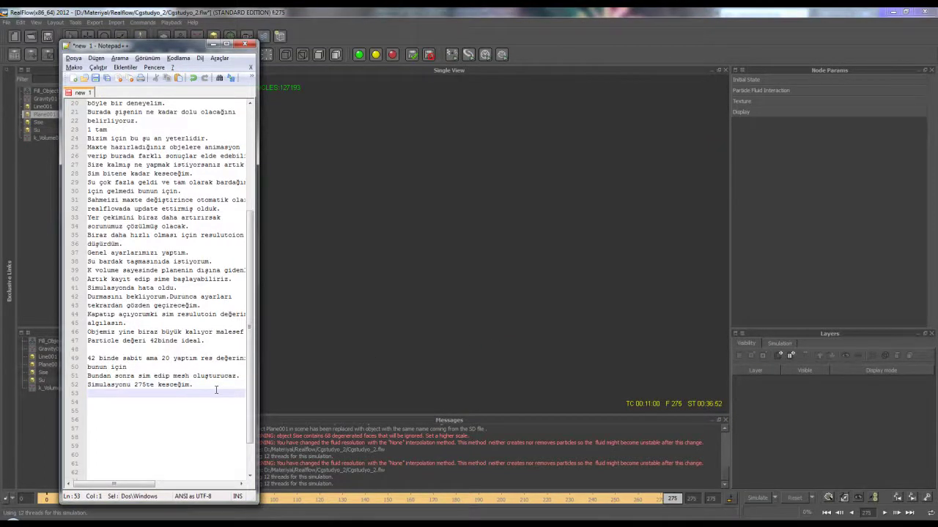
left_click(446, 295)
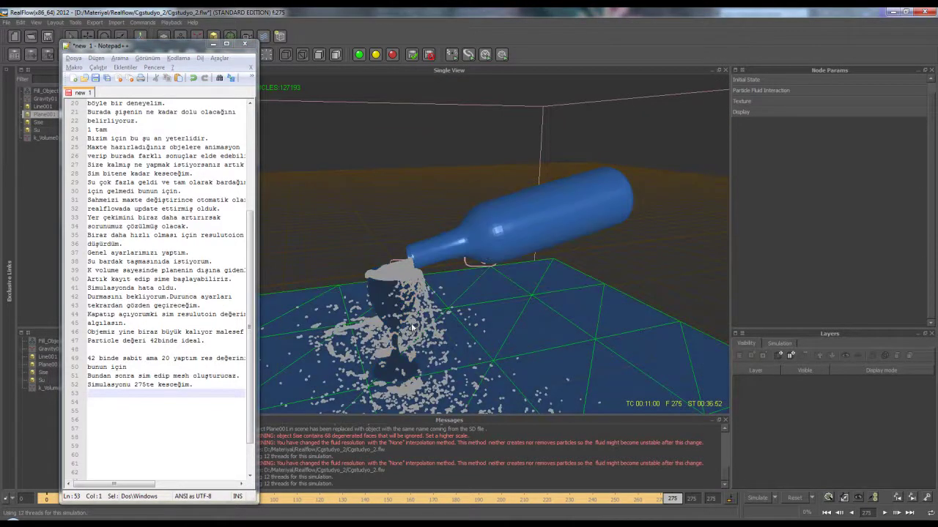
left_click_drag(416, 327, 342, 338, "alt")
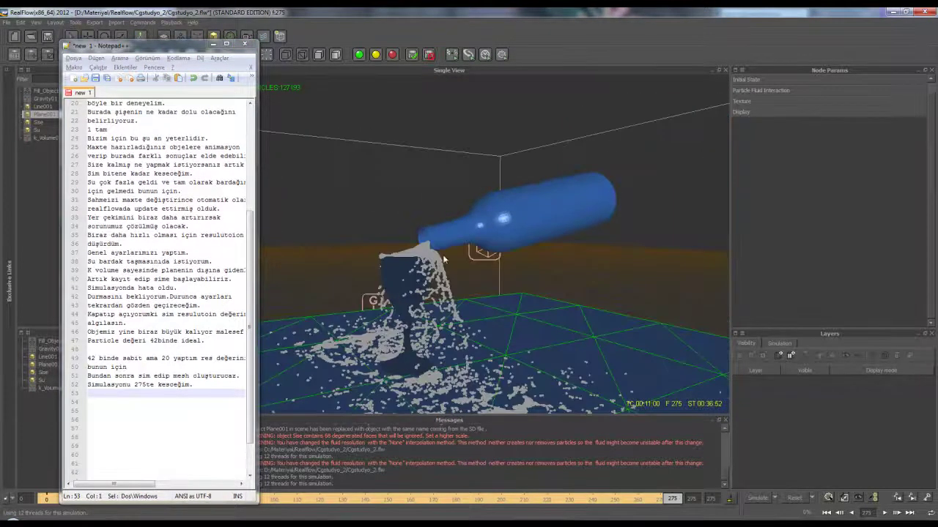
left_click_drag(443, 259, 344, 287, "alt")
left_click_drag(167, 46, 215, 52)
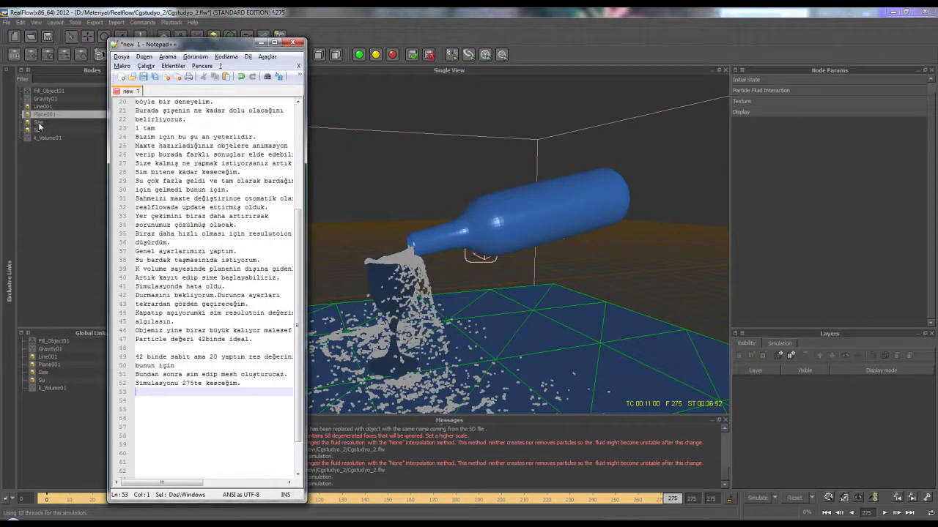
Select the Sise through Su nodes and hide them from the viewport.
left_click(39, 125)
left_click(37, 130, "ctrl")
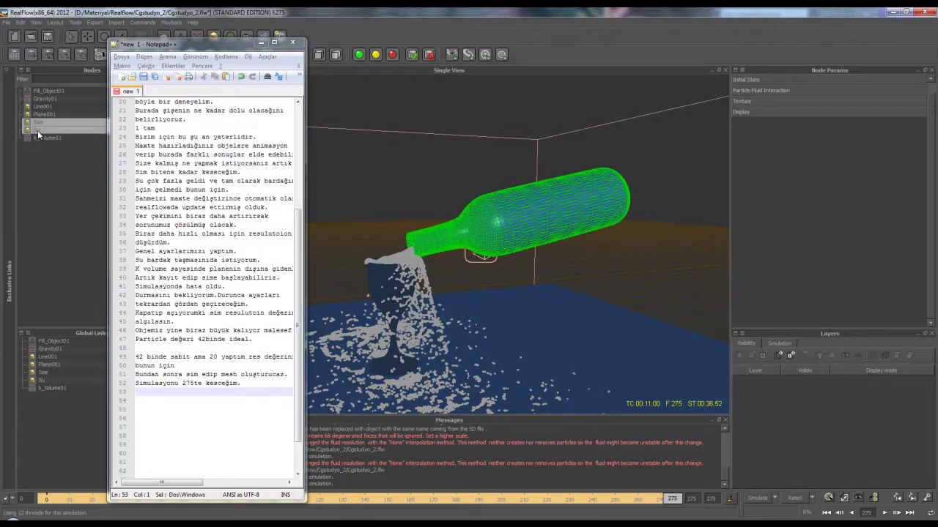
left_click(48, 106, "shift")
right_click(49, 106)
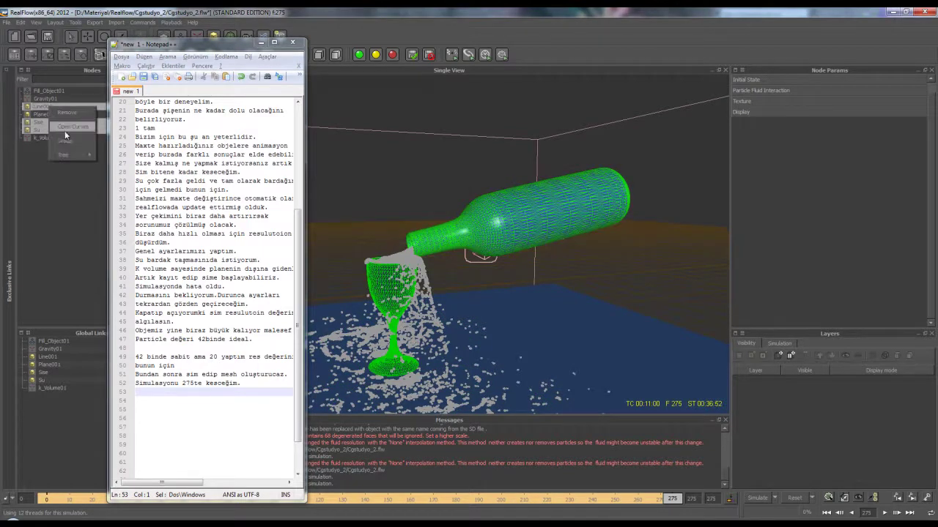
mouse_move(228, 45)
left_mouse_down()
mouse_move(188, 75)
mouse_move(161, 53)
mouse_move(750, 56)
left_mouse_up()
left_click(253, 57)
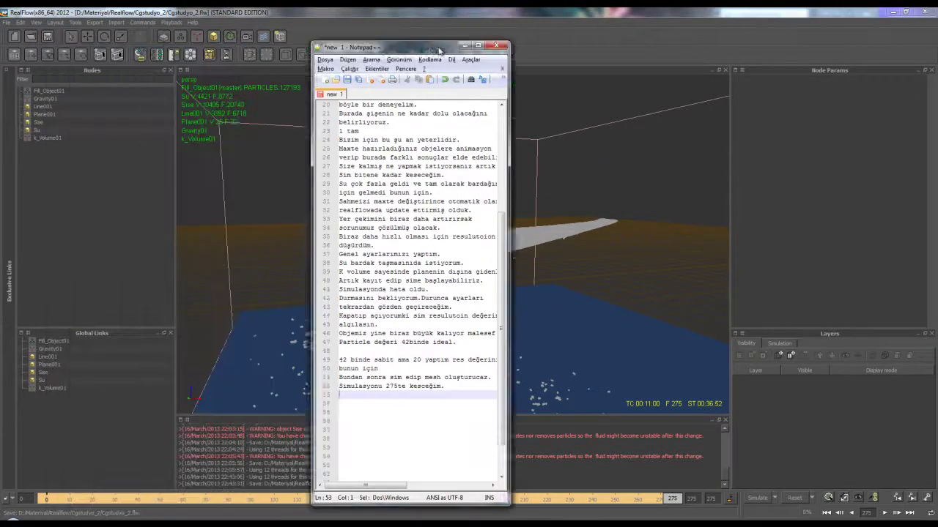
Add a Particle mesh (RenderKit) node, ParticleMesh_ST01, to the scene.
right_click(20, 150)
mouse_move(143, 196)
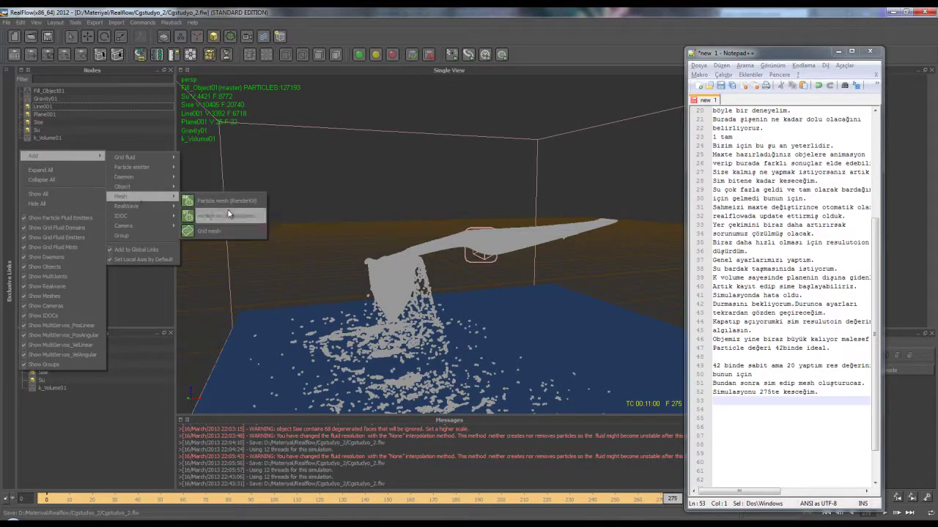
left_click(229, 219)
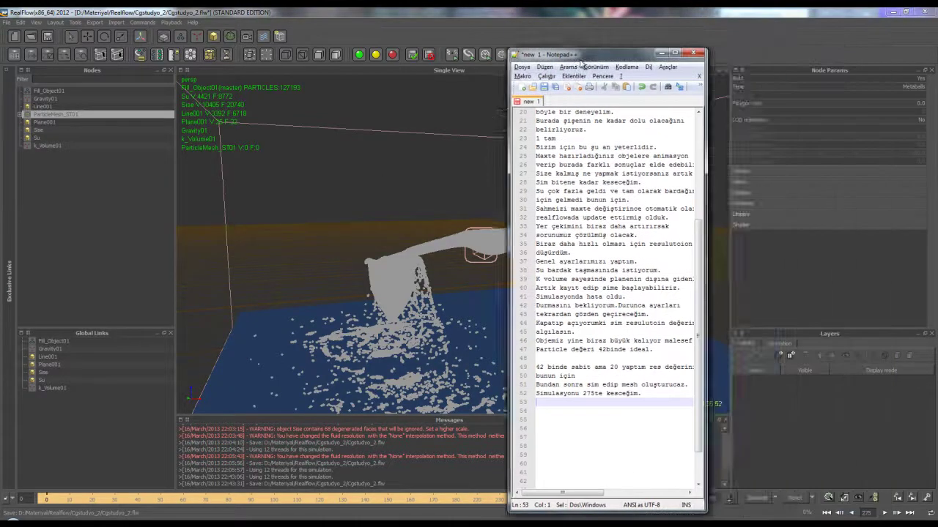
left_click_drag(733, 53, 390, 61)
Build ParticleMesh_ST01 from the Fill_Object01 particles.
left_click(18, 116)
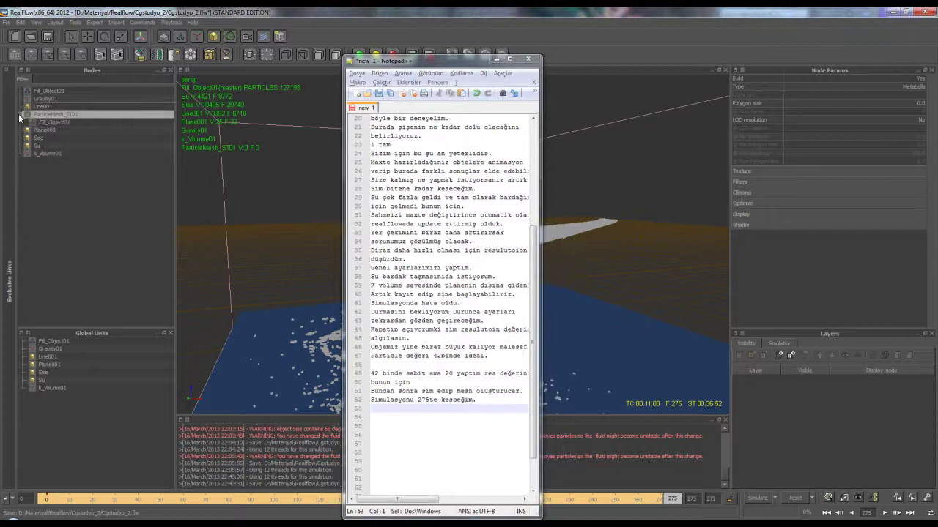
right_click(63, 117)
left_click(91, 192)
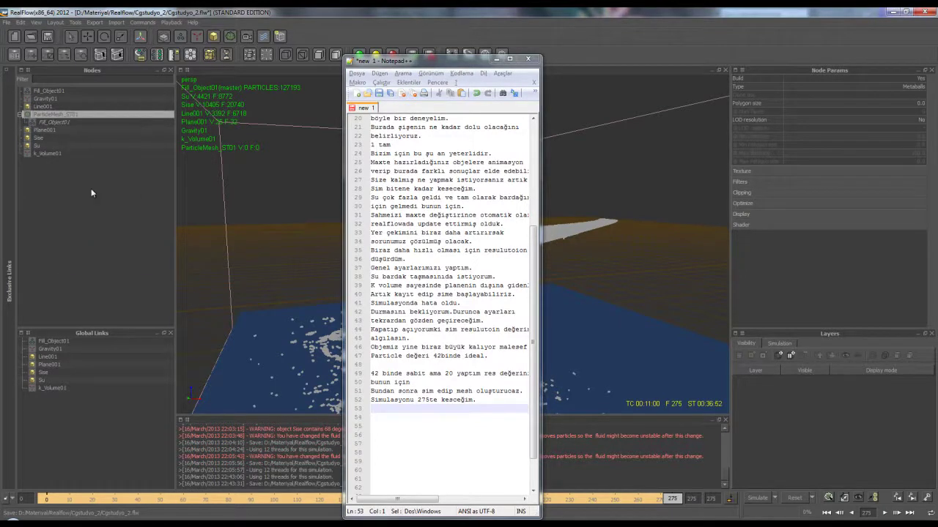
right_click(78, 116)
right_click(58, 115)
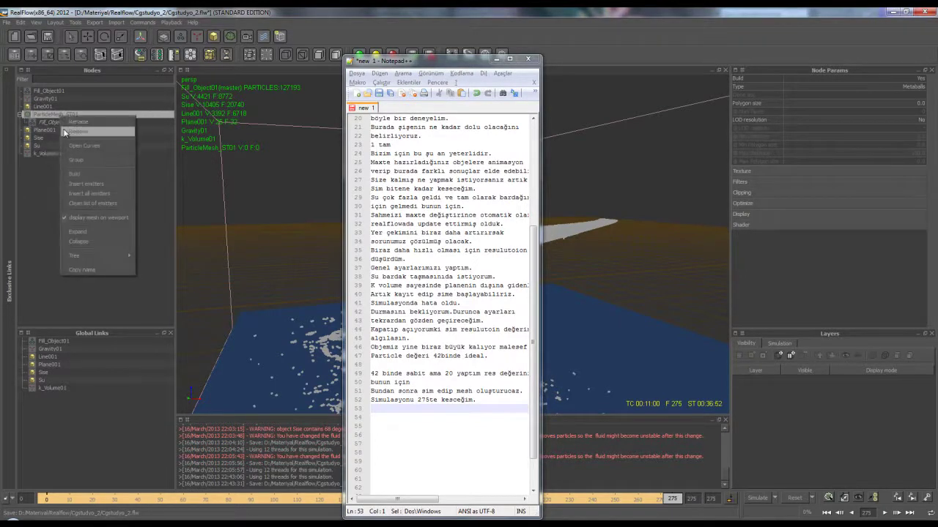
left_click(82, 175)
left_click_drag(454, 65, 172, 41)
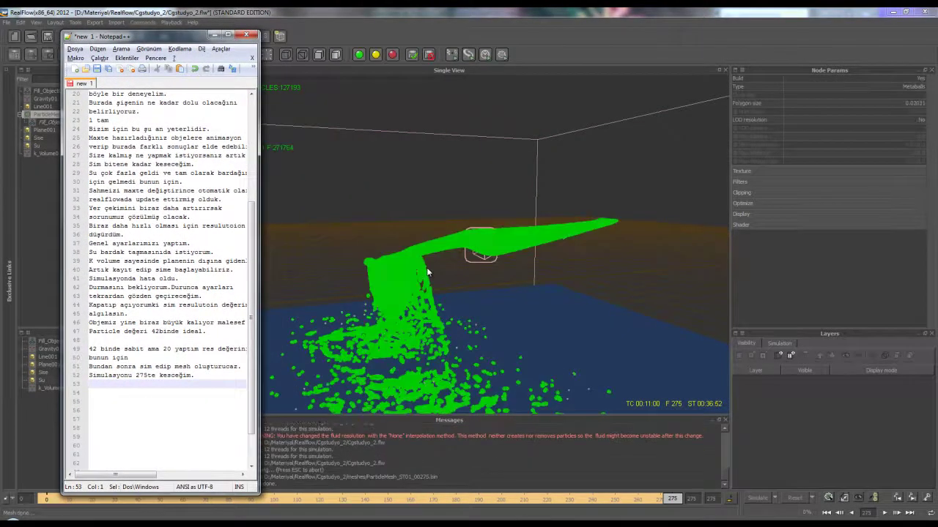
Inspect the fluid mesh and turn on filtering for ParticleMesh_ST01.
left_click(542, 282)
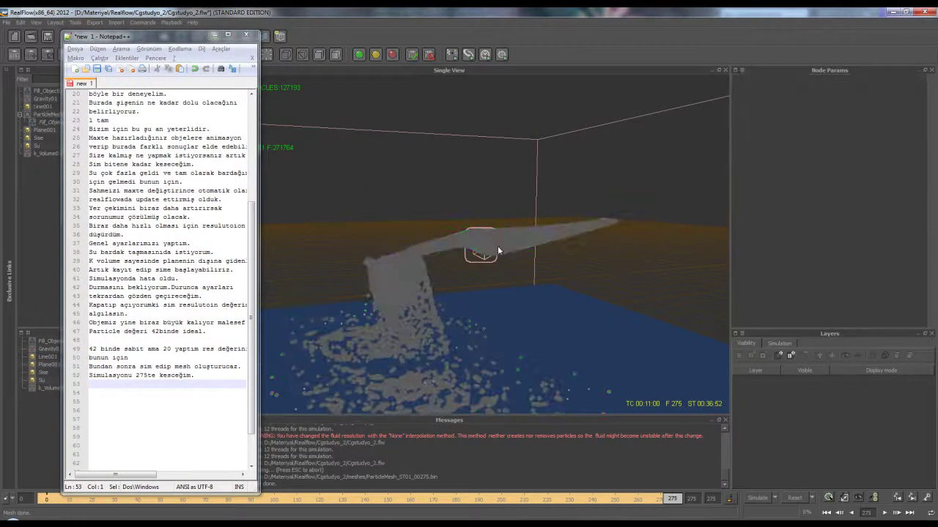
left_click(572, 232)
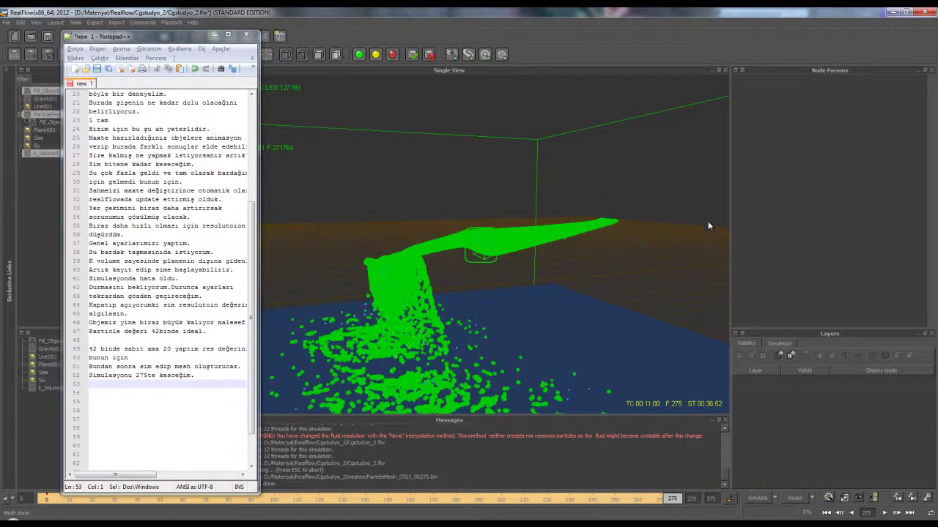
left_click_drag(708, 226, 618, 299, "alt")
scroll(618, 299, "up", 3)
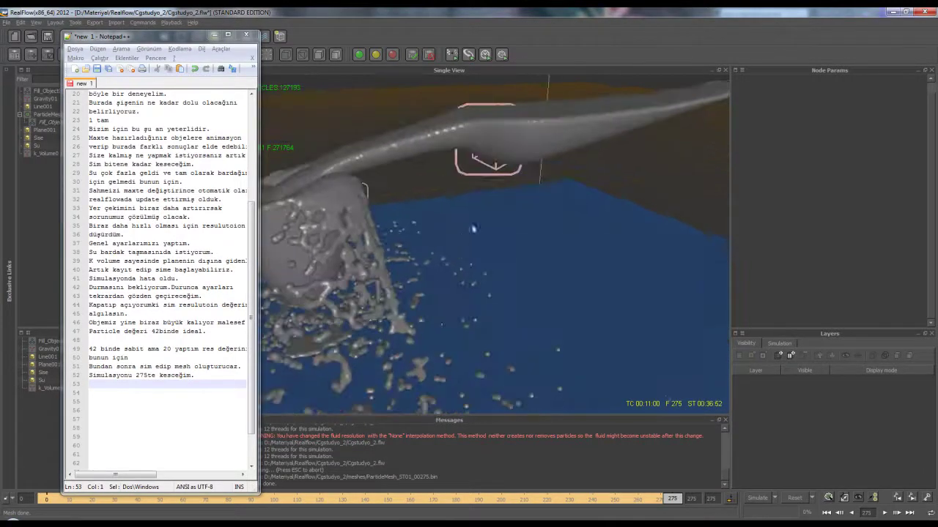
mouse_move(473, 228)
left_mouse_down("alt")
mouse_move(499, 240)
mouse_move(446, 254)
mouse_move(466, 266)
left_mouse_up("alt")
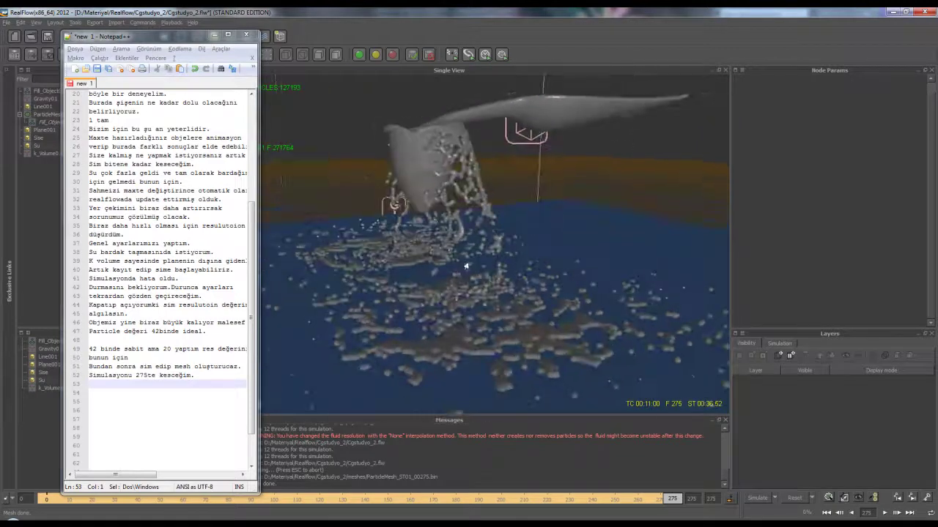
left_click(39, 115)
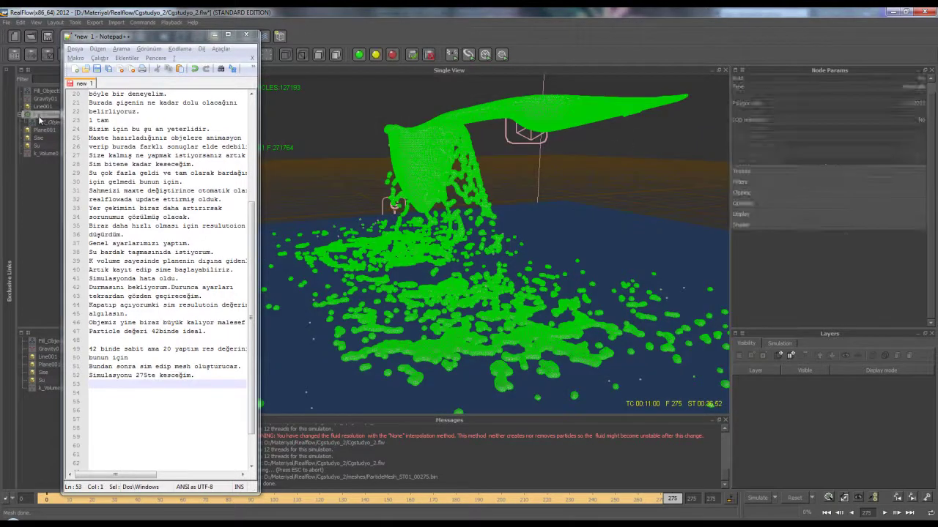
left_click(770, 188)
left_click(913, 192)
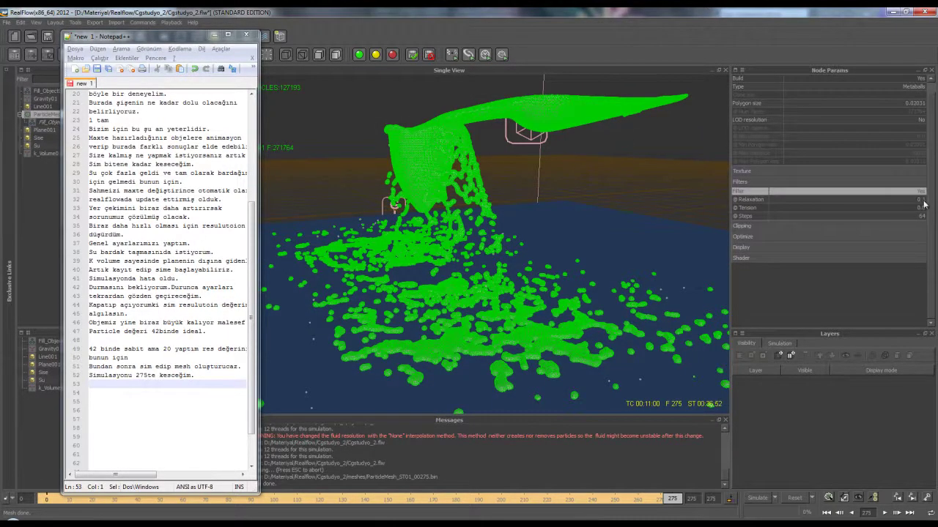
Change the Radius value in the Fill_Object field settings.
left_click(45, 123)
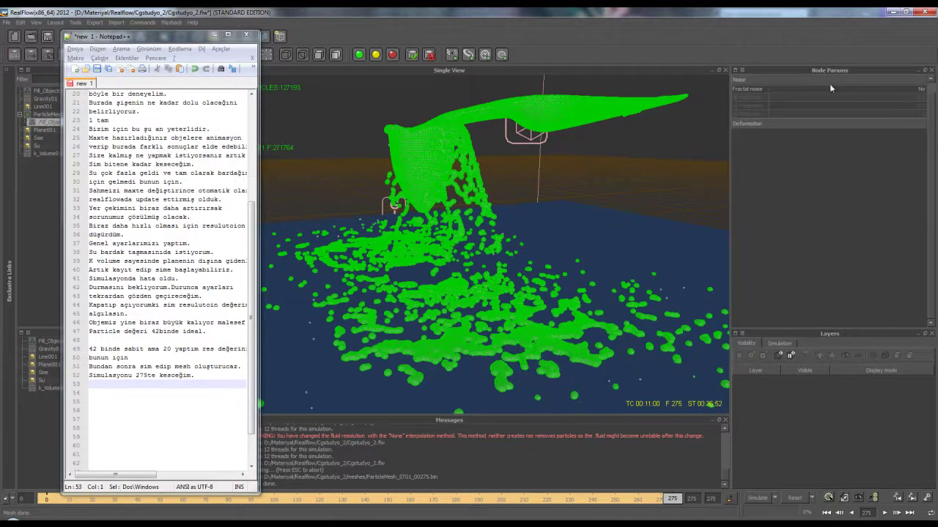
left_click(887, 78)
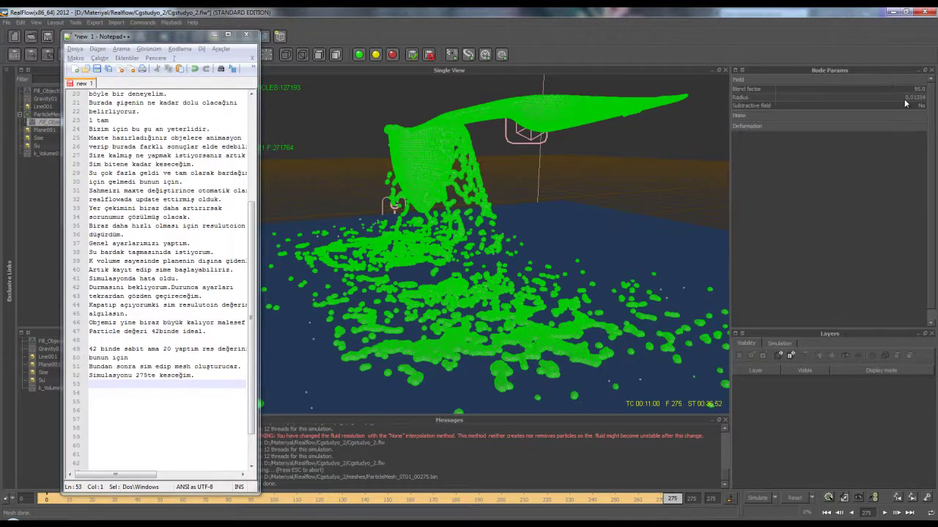
double_click(917, 97)
type("0")
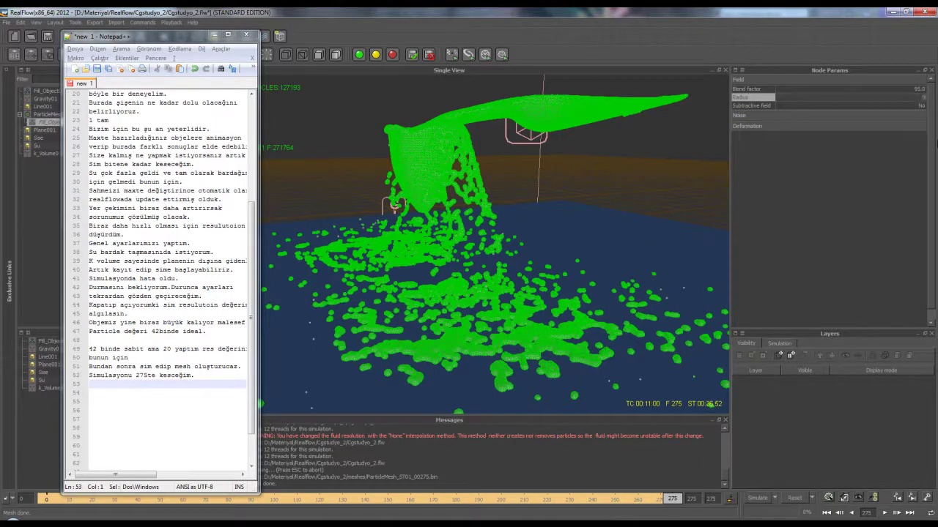
key("Return")
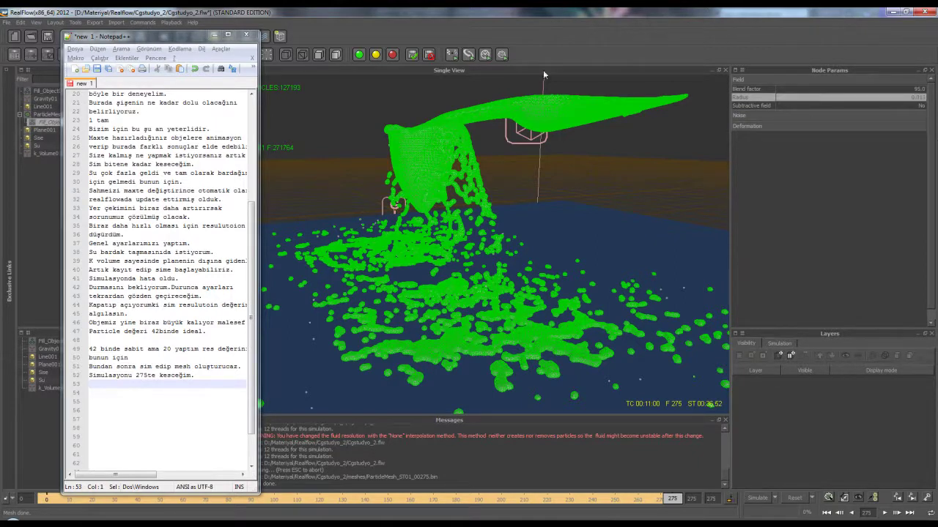
Rebuild ParticleMesh_ST01 and zoom in over the smoothed mesh surface.
left_click(44, 115)
right_click(44, 115)
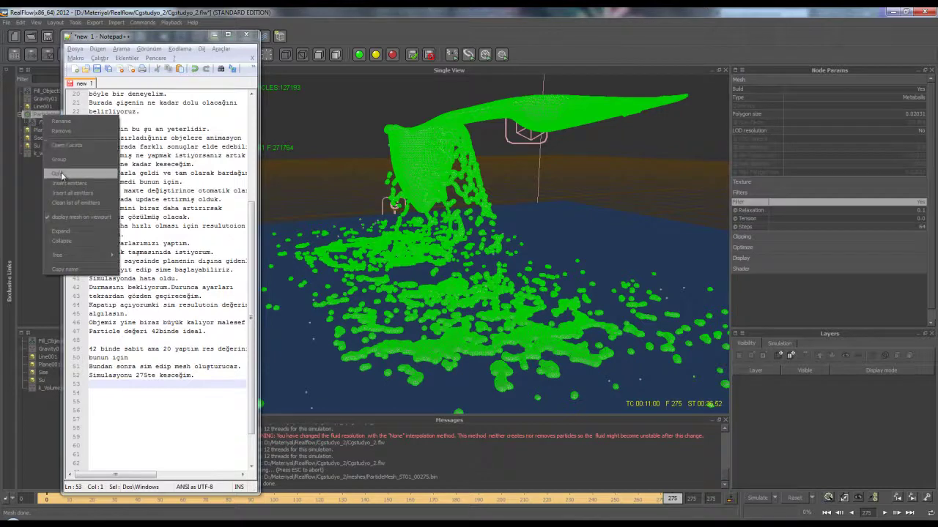
left_click(61, 174)
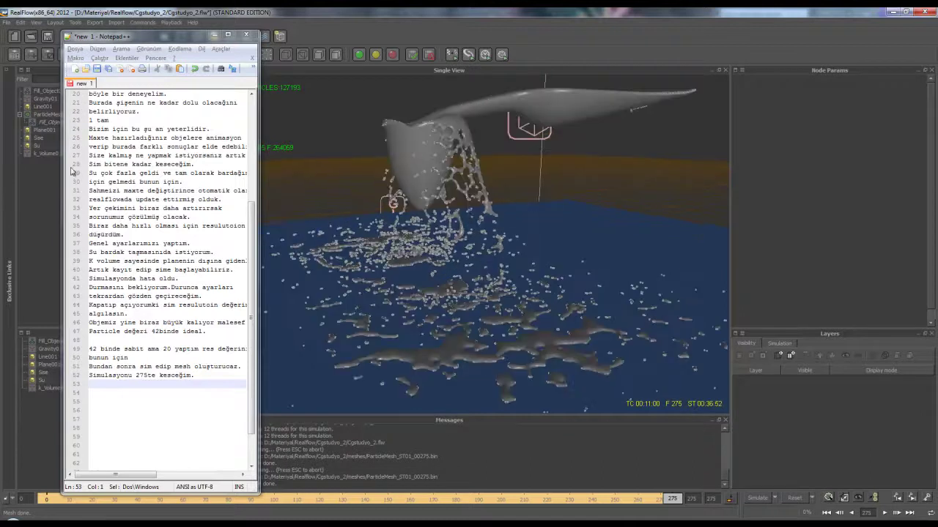
left_click(47, 91)
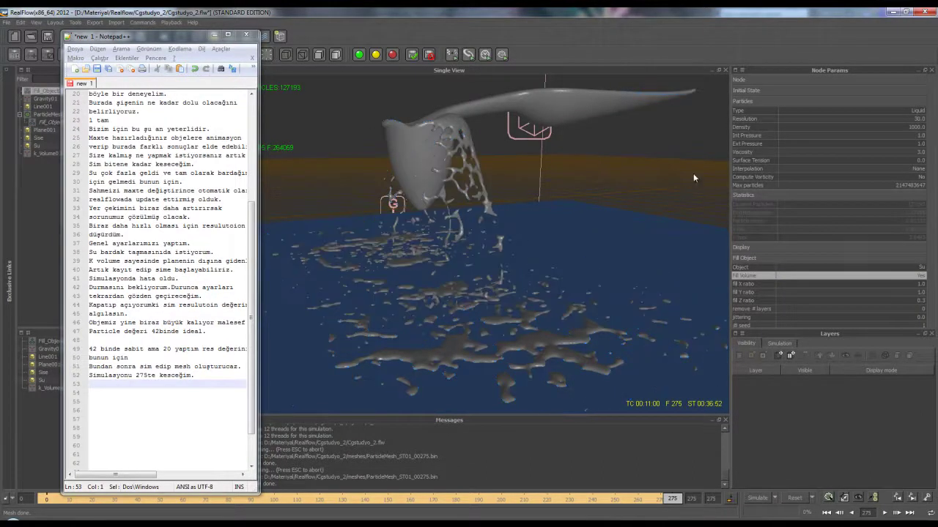
left_click_drag(693, 173, 396, 220, "alt")
type("Biraz nous")
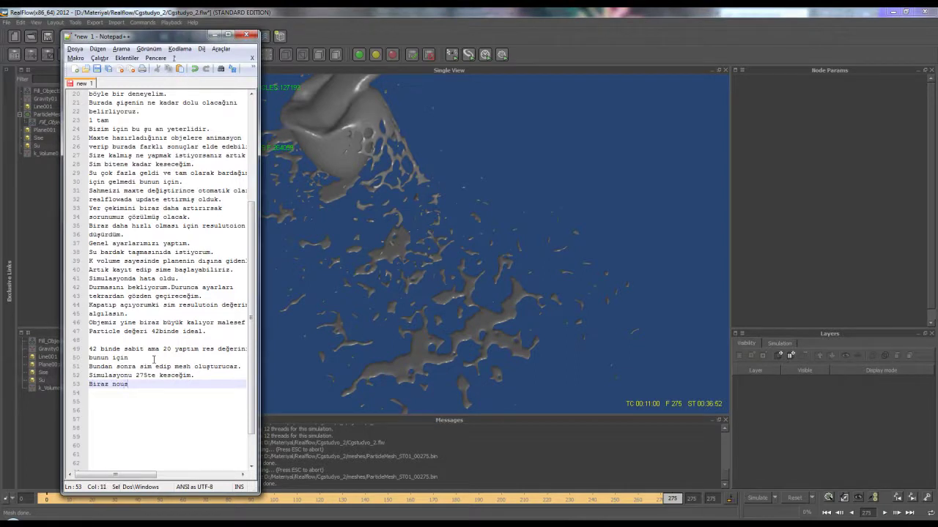
Finish the note 'Biraz noise ekleyelim.' and save the scene with Ctrl+S.
key("BackSpace")
type("ise ekleyelim.")
left_click(48, 122)
key("ctrl+s")
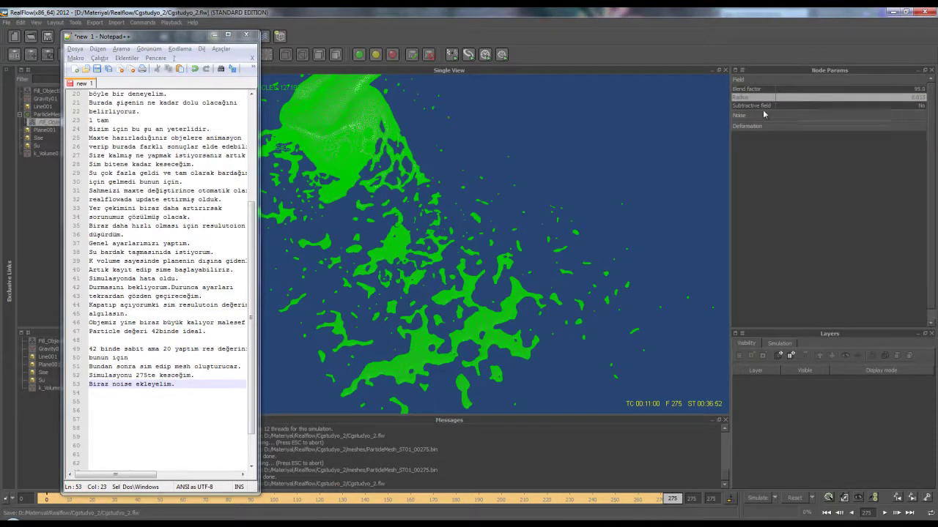
Adjust the noise Amplitude on the fluid source's field.
left_click(764, 115)
double_click(920, 133)
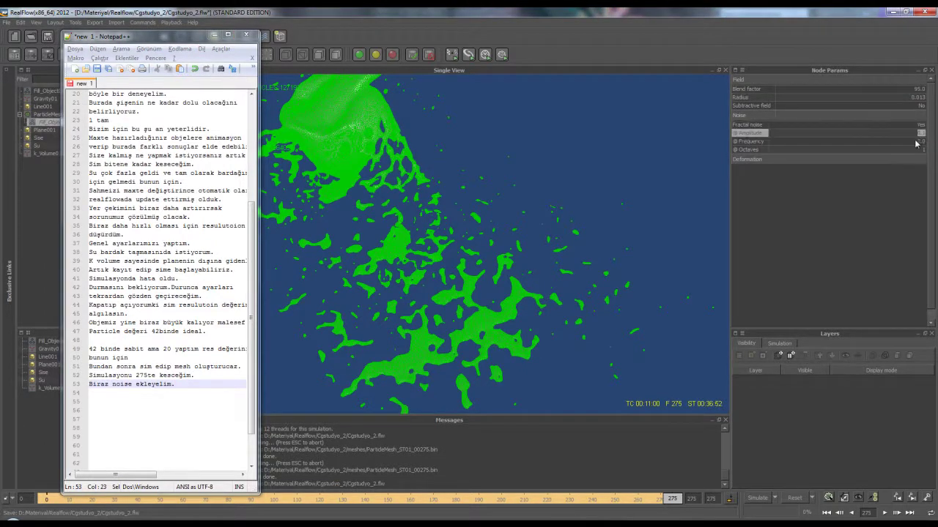
key("Return")
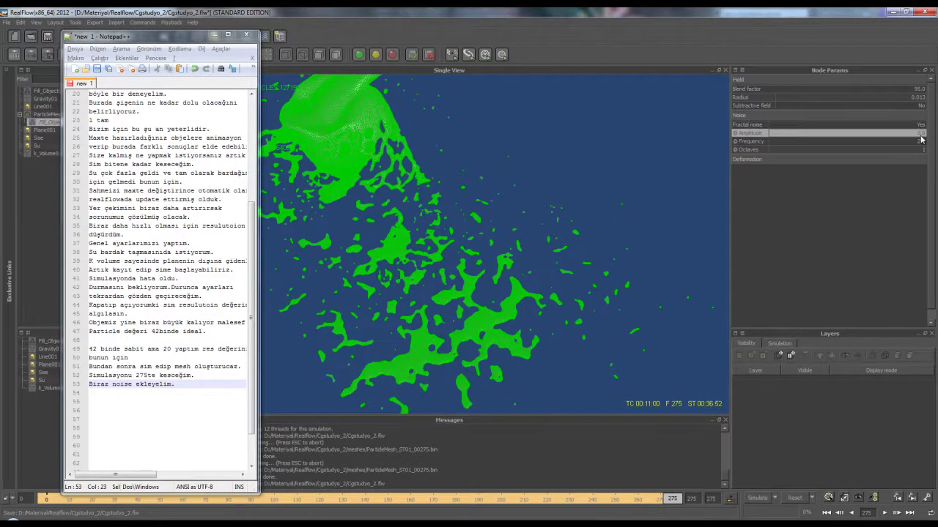
double_click(921, 134)
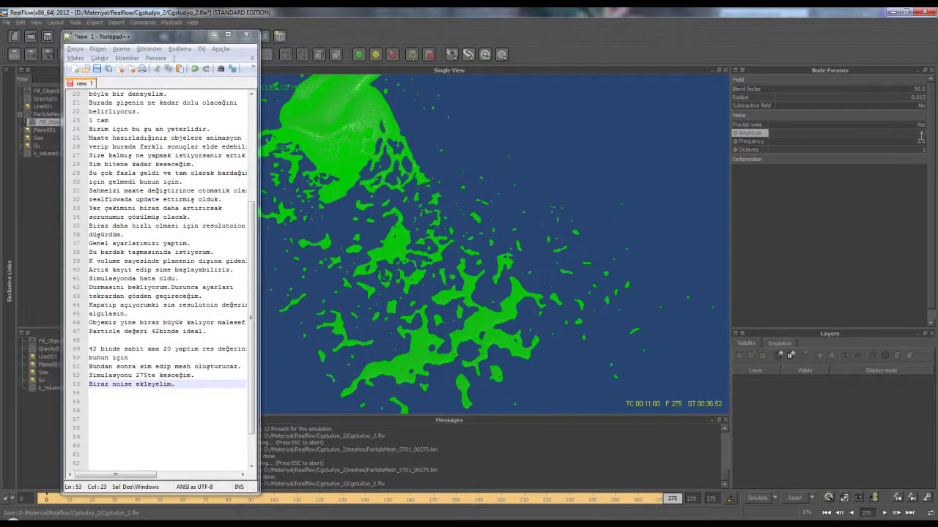
key("Return")
Rebuild ParticleMesh and orbit to inspect the fluid surface at frame 275.
left_click(565, 290)
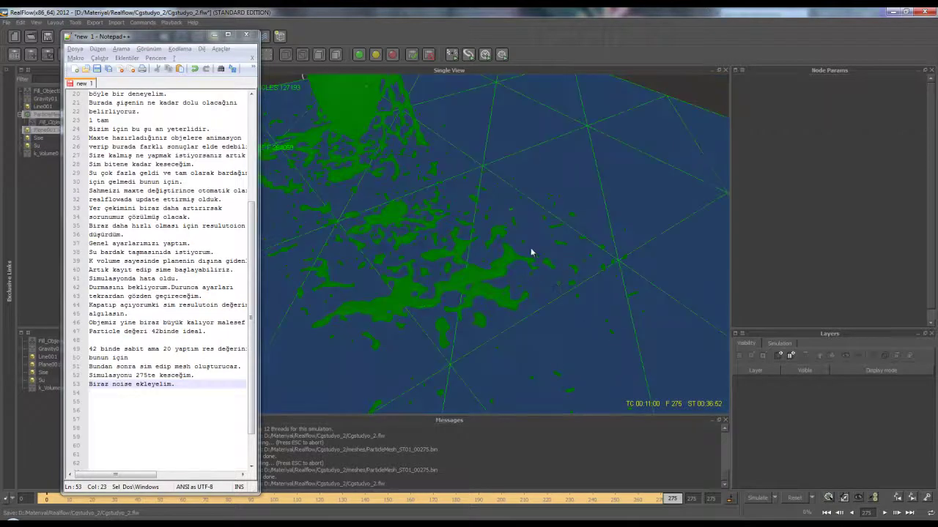
left_click(43, 115)
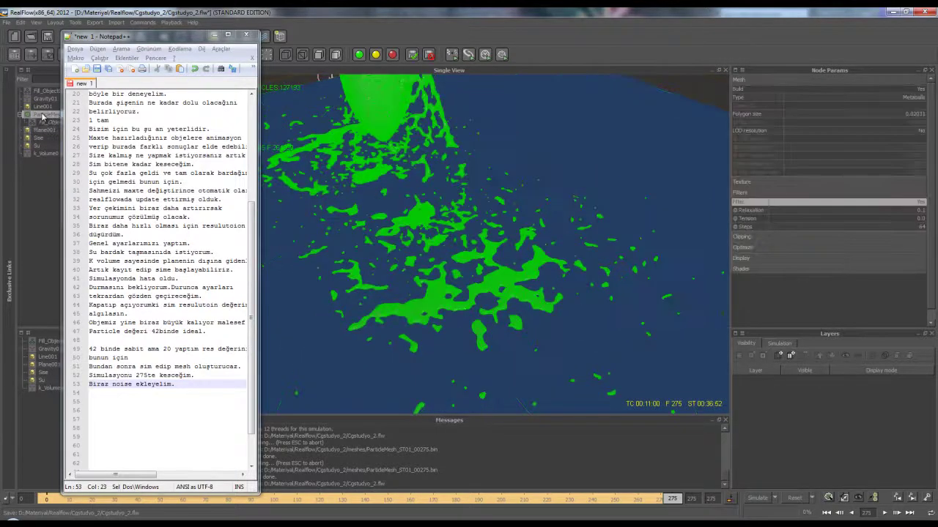
right_click(43, 116)
left_click(62, 176)
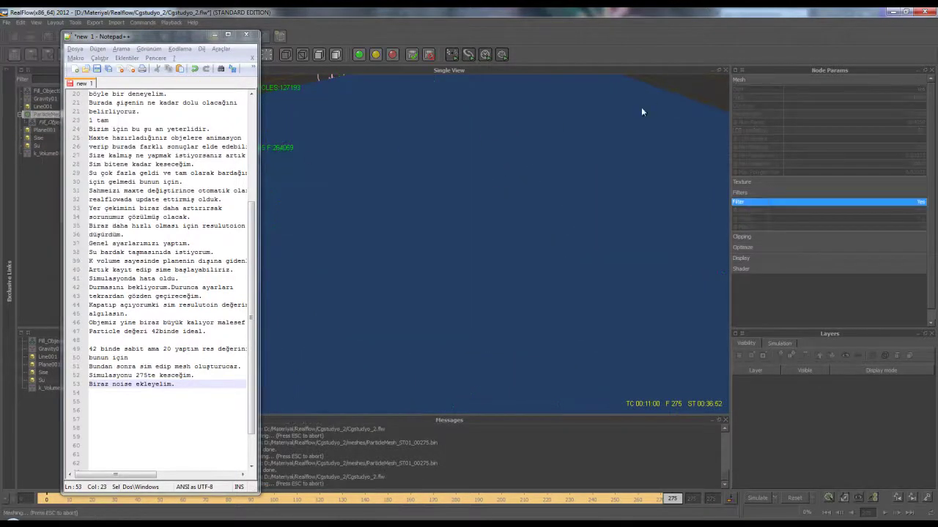
scroll(681, 93, "down", 5)
left_click_drag(568, 147, 475, 209, "alt")
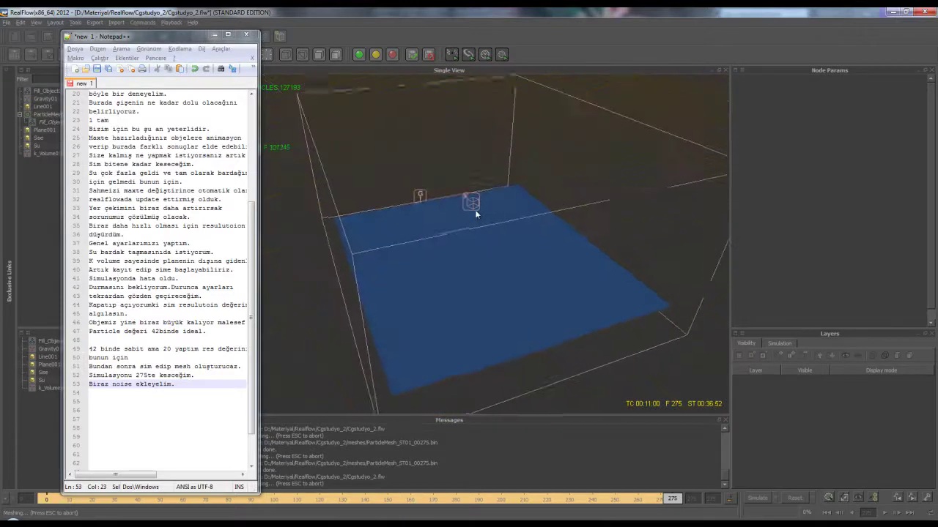
scroll(475, 209, "up", 5)
mouse_move(406, 234)
left_mouse_down("alt")
mouse_move(435, 220)
mouse_move(410, 230)
mouse_move(389, 300)
mouse_move(411, 278)
mouse_move(472, 108)
mouse_move(485, 247)
mouse_move(518, 270)
mouse_move(490, 278)
mouse_move(494, 268)
mouse_move(558, 257)
mouse_move(606, 203)
mouse_move(412, 189)
mouse_move(414, 213)
mouse_move(421, 183)
left_mouse_up("alt")
Set the field noise Amplitude to 1.0, change its Frequency, and rebuild ParticleMesh.
left_click(53, 123)
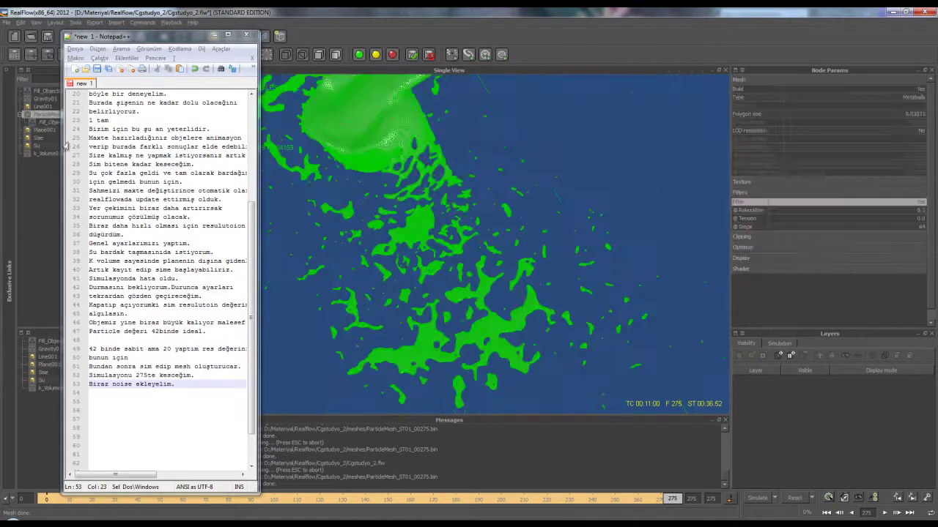
double_click(921, 135)
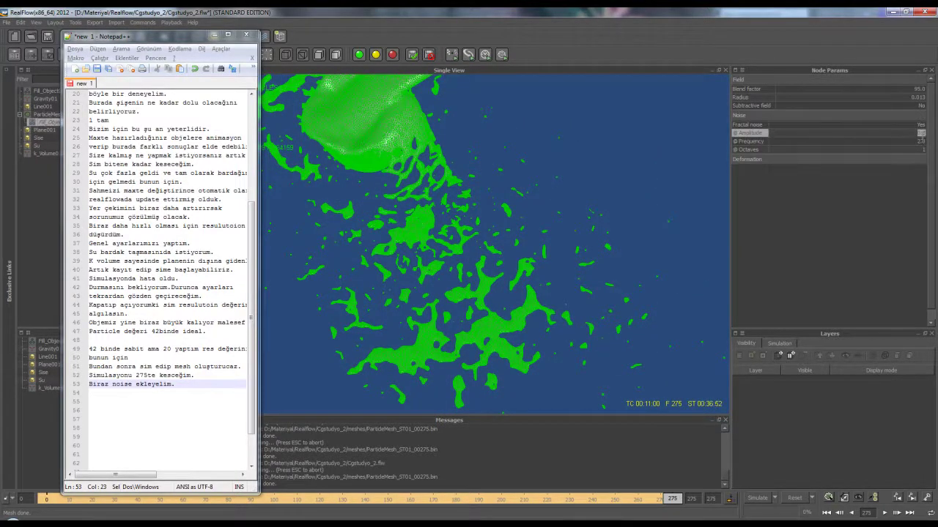
key("Return")
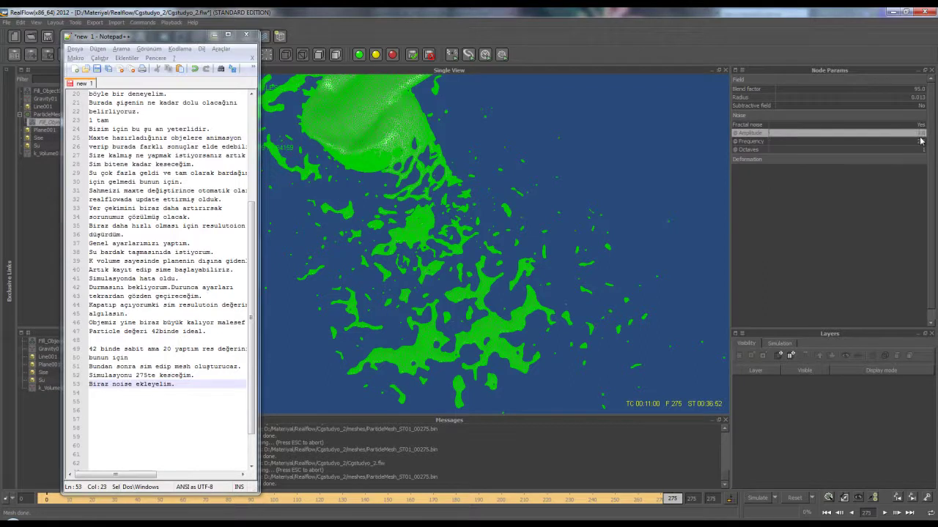
double_click(920, 141)
key("Return")
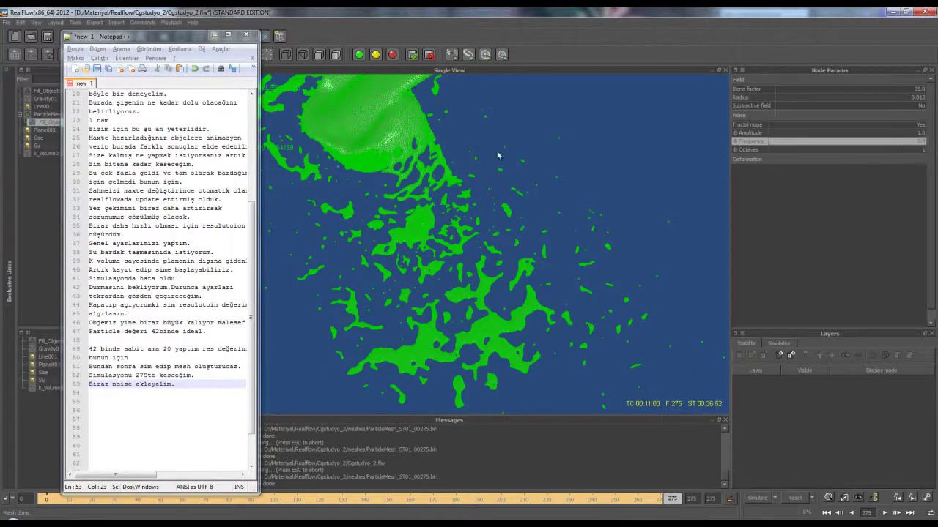
right_click(50, 118)
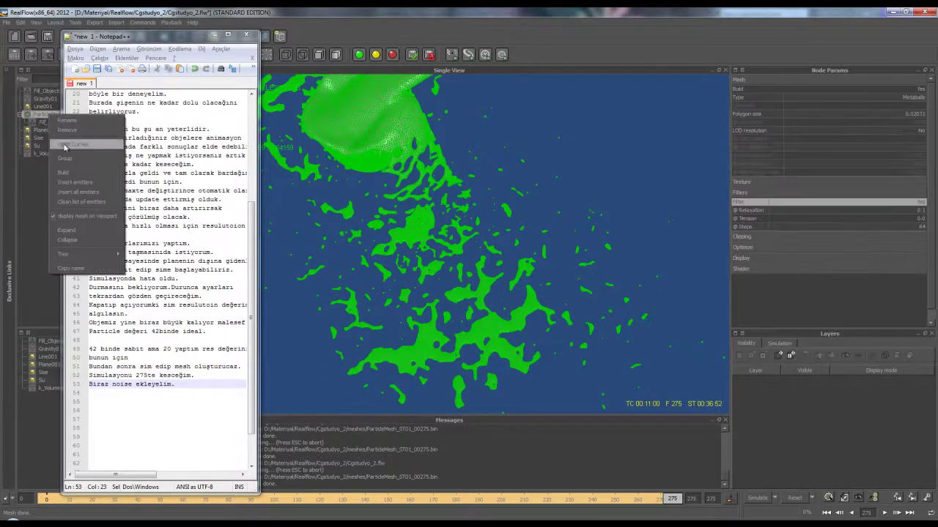
left_click(80, 175)
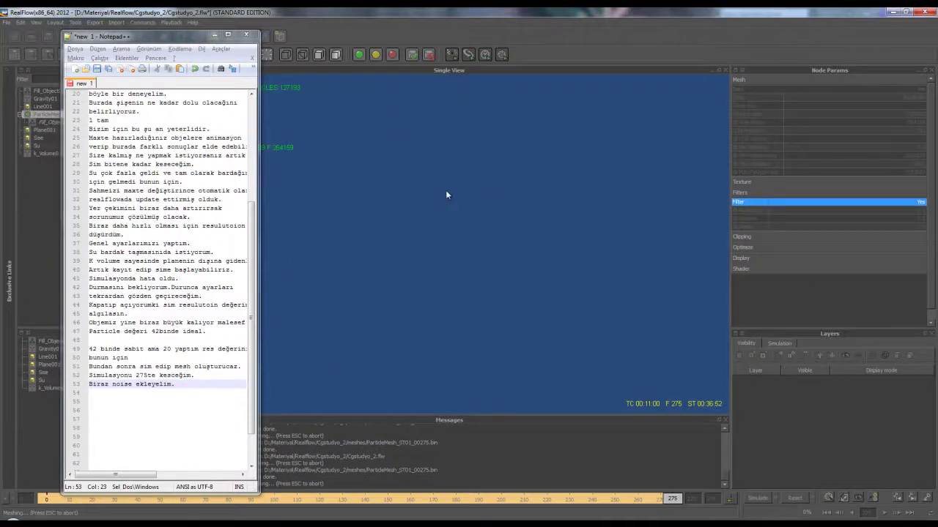
Orbit and zoom around the noisier stream pouring from the bottle.
mouse_move(413, 211)
left_mouse_down("alt")
mouse_move(435, 167)
mouse_move(435, 268)
mouse_move(395, 241)
left_mouse_up("alt")
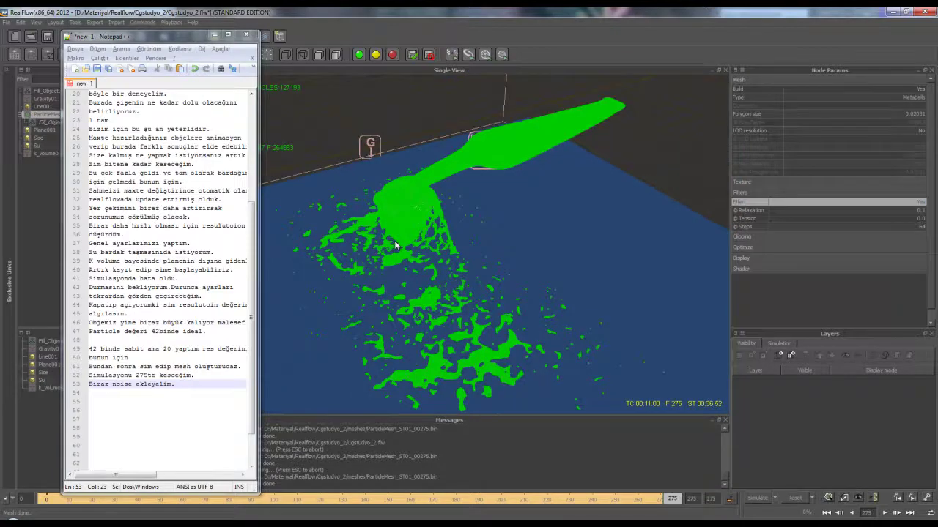
scroll(513, 205, "up", 2)
left_click(659, 160)
scroll(508, 252, "up", 2)
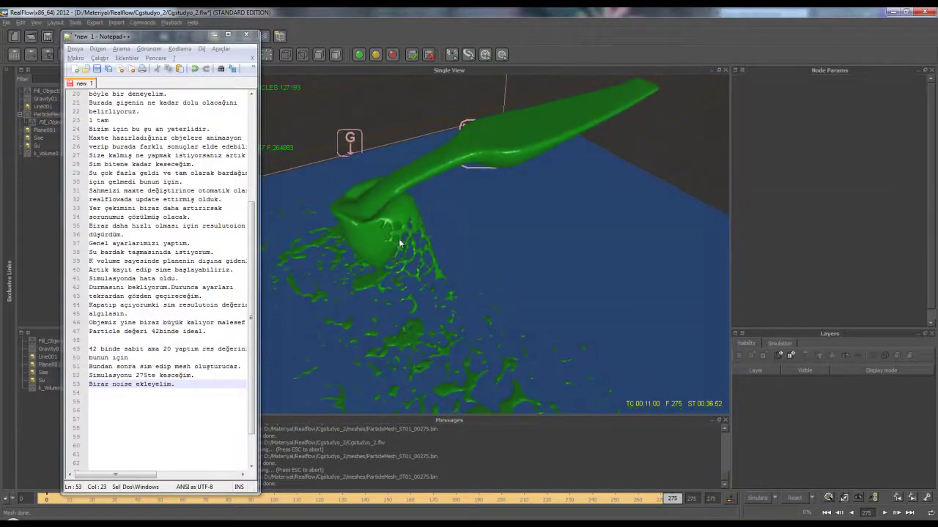
mouse_move(509, 252)
left_mouse_down("alt")
mouse_move(422, 284)
mouse_move(411, 251)
mouse_move(429, 248)
mouse_move(445, 295)
mouse_move(495, 196)
mouse_move(519, 248)
left_mouse_up("alt")
scroll(400, 270, "up", 3)
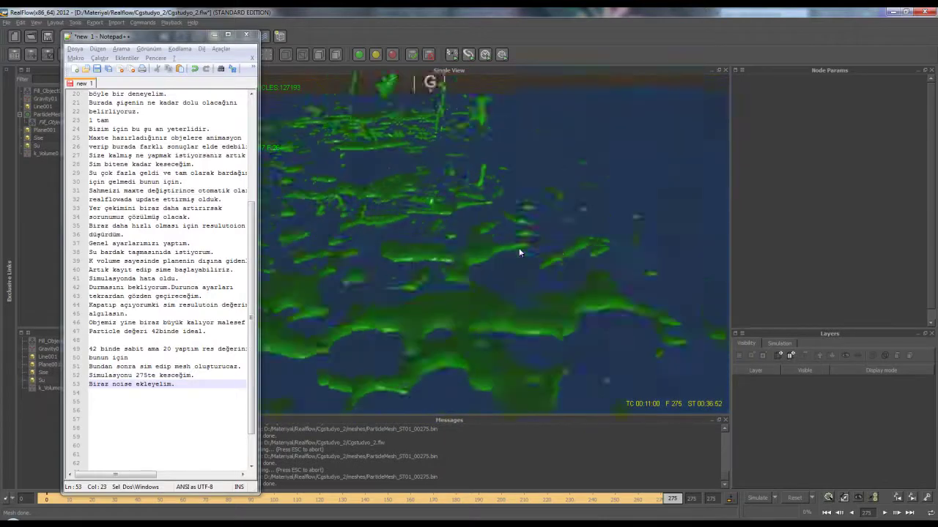
scroll(517, 248, "up", 2)
scroll(513, 251, "down", 2)
mouse_move(469, 265)
left_mouse_down("alt")
mouse_move(499, 257)
mouse_move(451, 246)
left_mouse_up("alt")
scroll(451, 246, "down", 2)
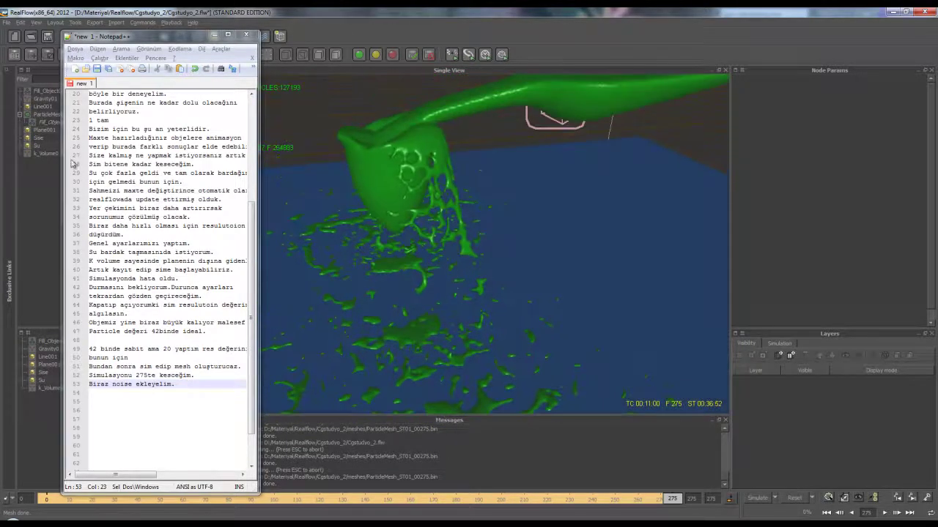
Review the mesh field's Noise settings, collapse Deformation, and orbit the scene.
left_click(39, 121)
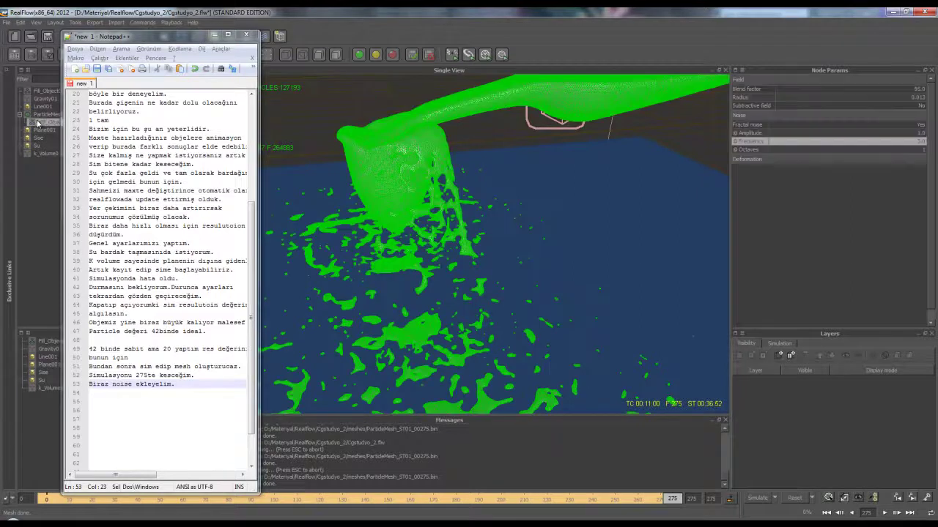
left_click(852, 157)
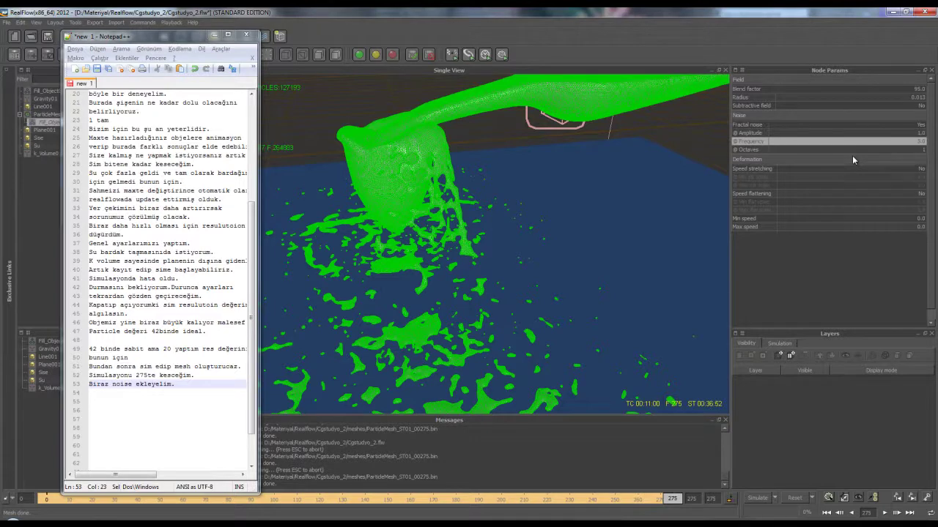
left_click(687, 139)
mouse_move(687, 138)
left_mouse_down("alt")
mouse_move(451, 249)
mouse_move(470, 212)
mouse_move(455, 194)
mouse_move(402, 197)
left_mouse_up("alt")
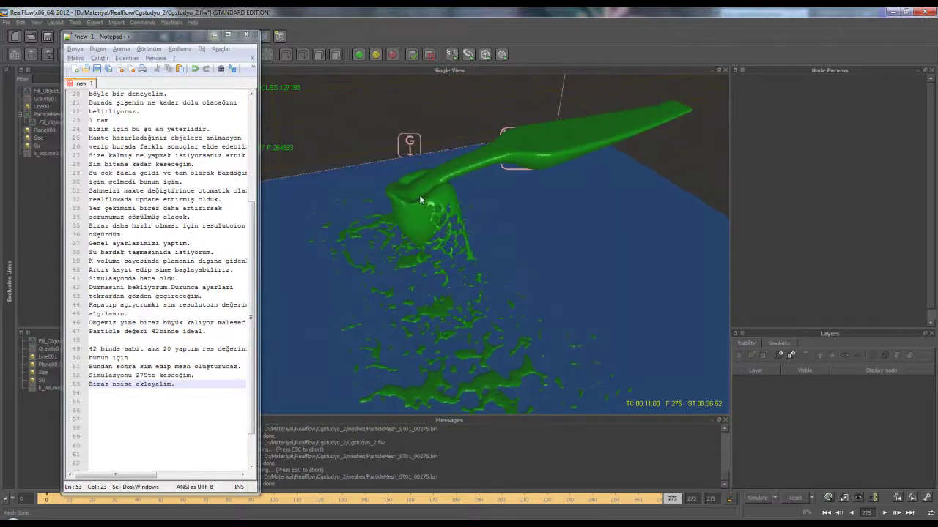
Rewind to frame 0 and add the note 'Mesh işlemine geçelim.'.
left_click(41, 115)
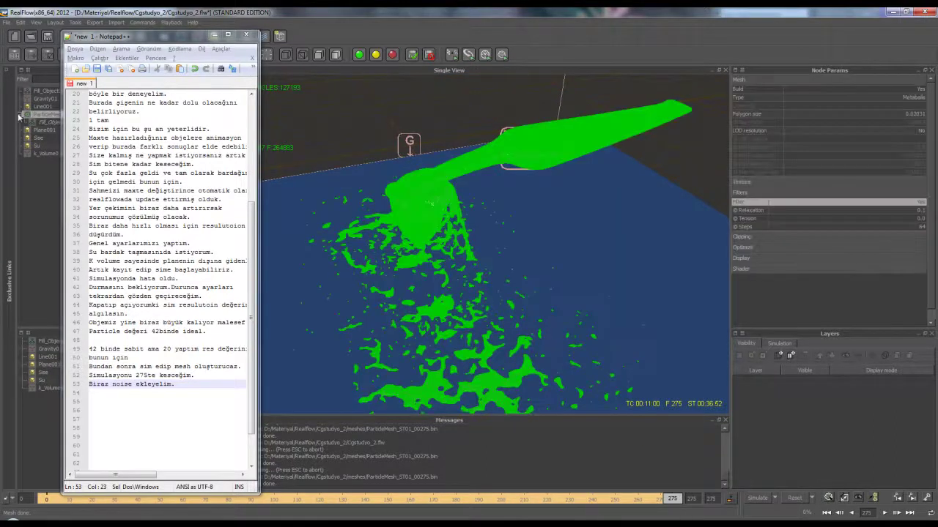
left_click(46, 500)
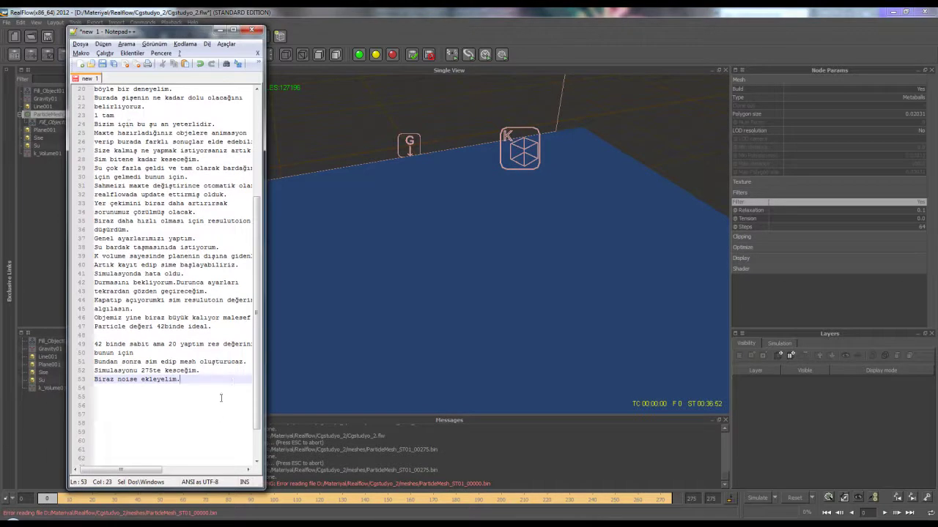
key("Return")
type("Mesh i")
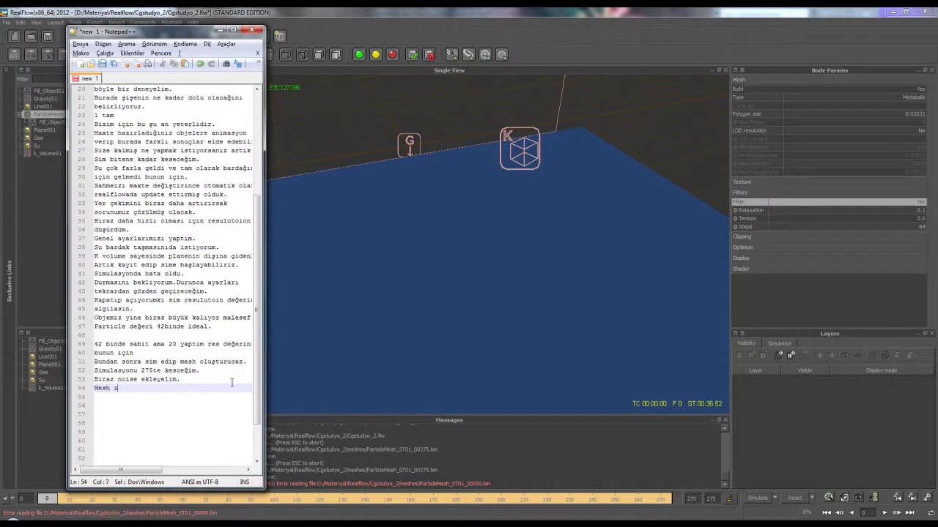
type("şlemine geçelim.")
left_click_drag(157, 32, 129, 38)
left_click_drag(71, 38, 99, 39)
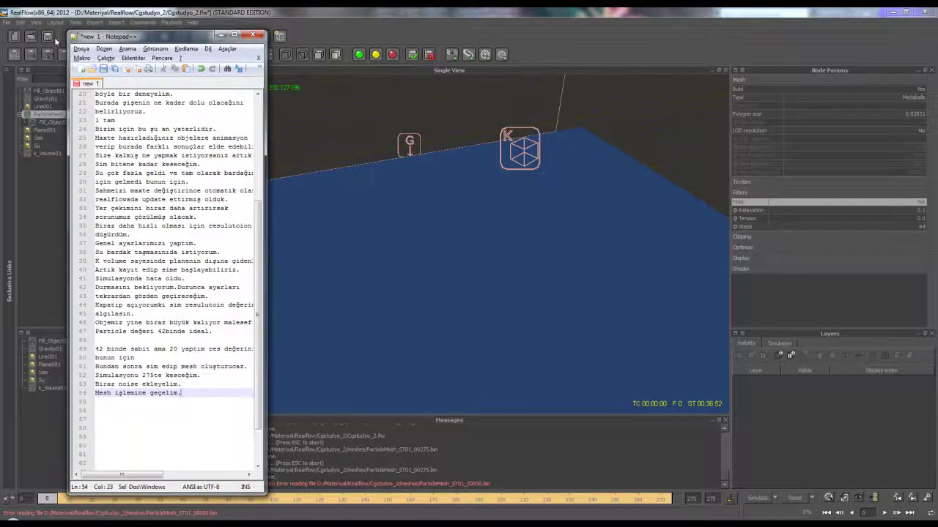
Save the scene and build the particle mesh through frame 275.
left_click(47, 36)
left_click(502, 55)
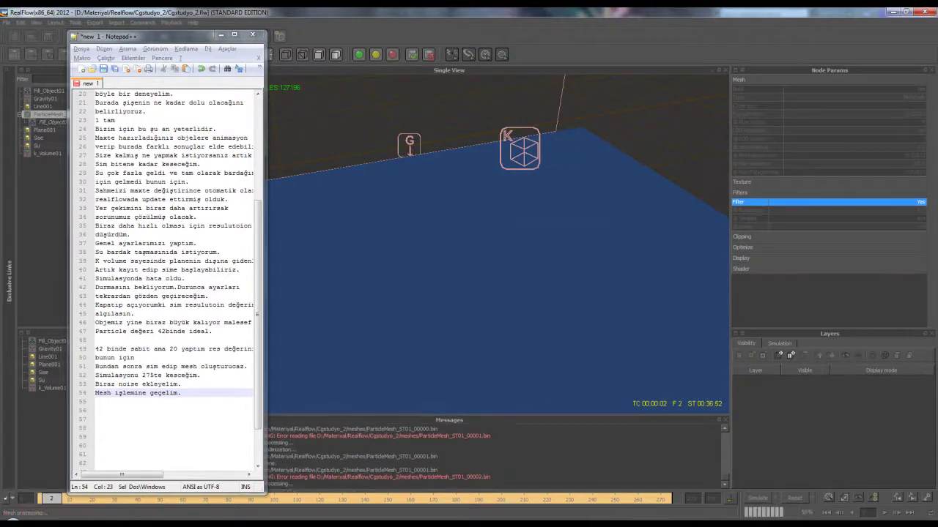
left_click(890, 439)
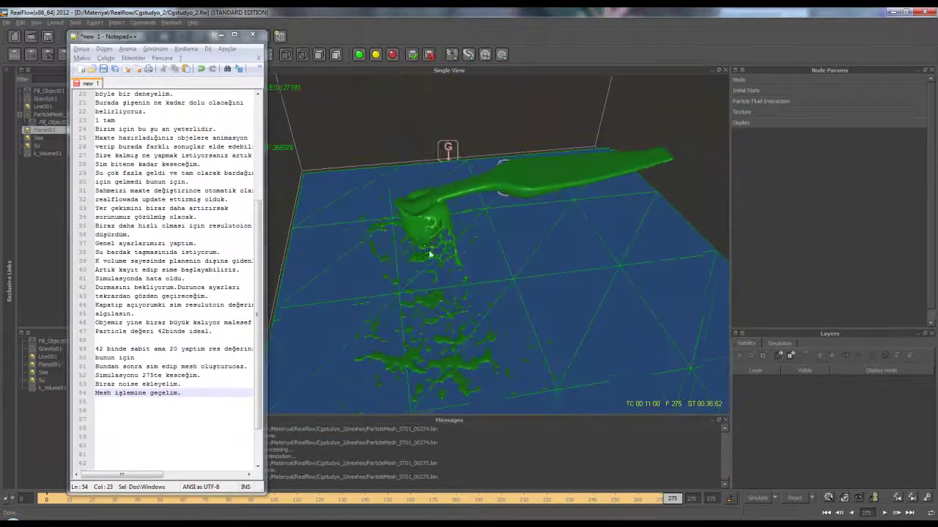
Review the mesh, note 'Artık make geçelim.', save, and switch to 3ds Max.
scroll(431, 254, "up", 3)
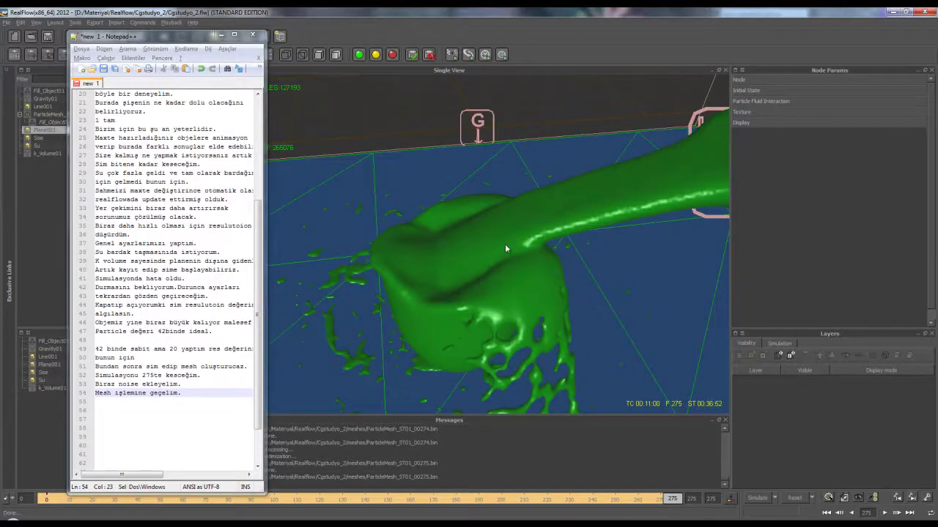
mouse_move(505, 244)
left_mouse_down("alt")
mouse_move(516, 284)
mouse_move(560, 272)
left_mouse_up("alt")
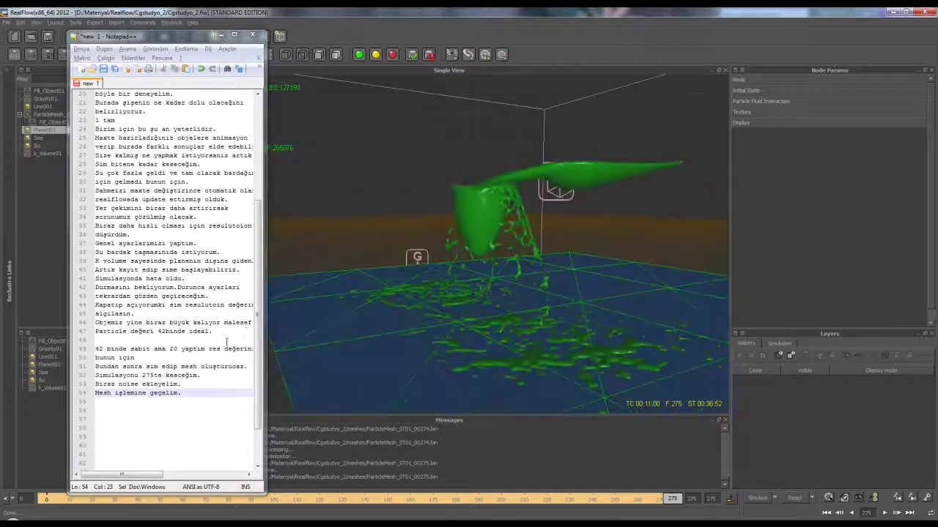
left_click(197, 411)
left_click(197, 399)
type("Artık ma")
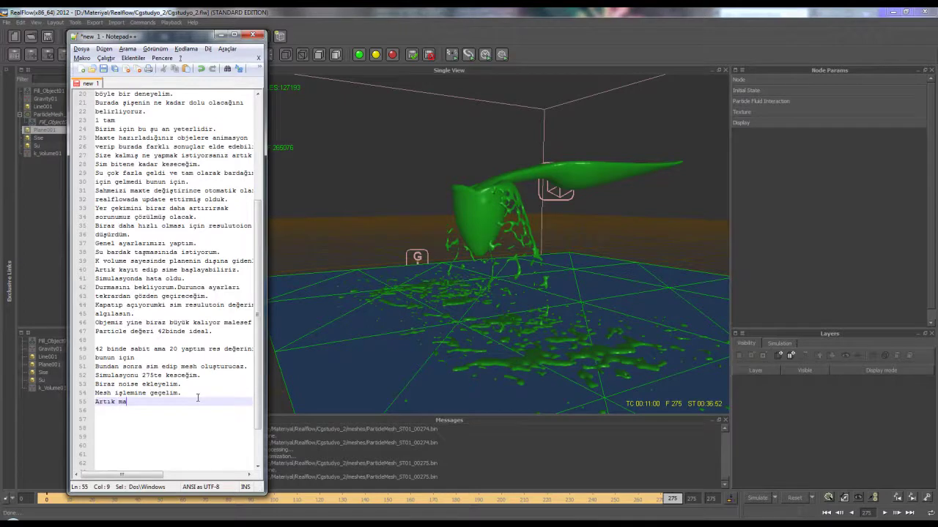
type("xe geçelim.")
left_click(47, 35)
key("alt+Tab")
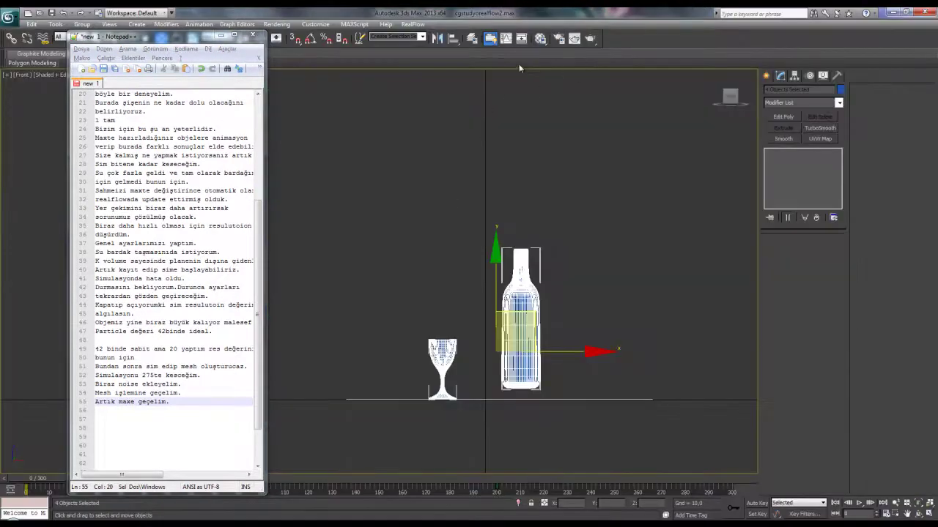
Start a RealFlow MeshLoader under Create > Geometry and open its BIN Mesh file picker.
left_click(418, 24)
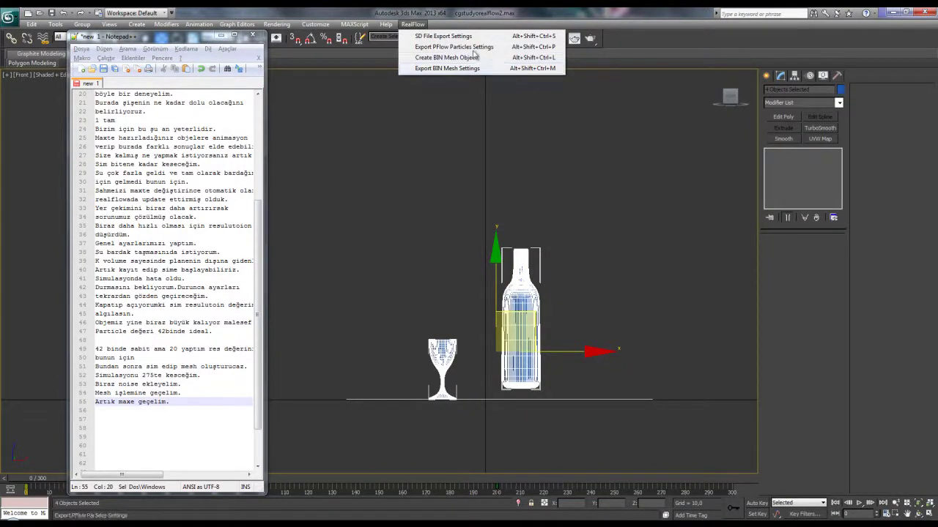
left_click(769, 76)
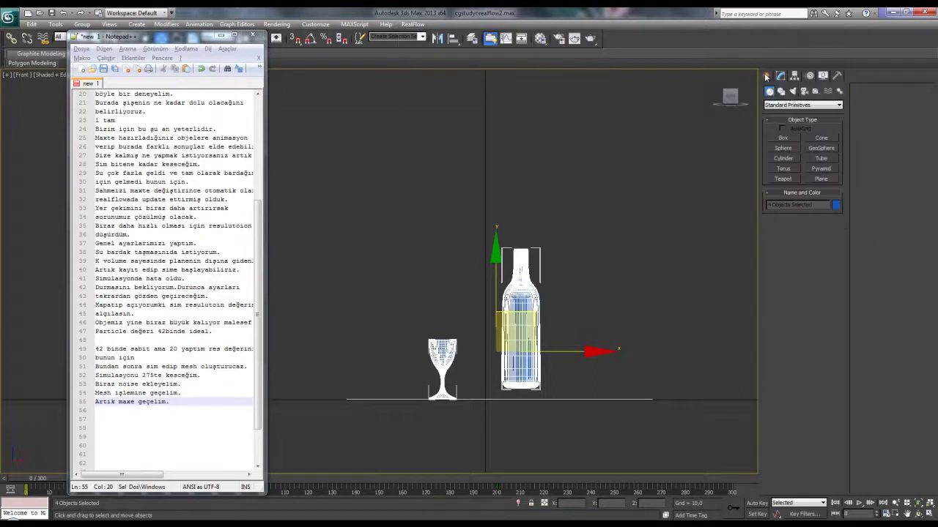
left_click(802, 104)
left_click(791, 196)
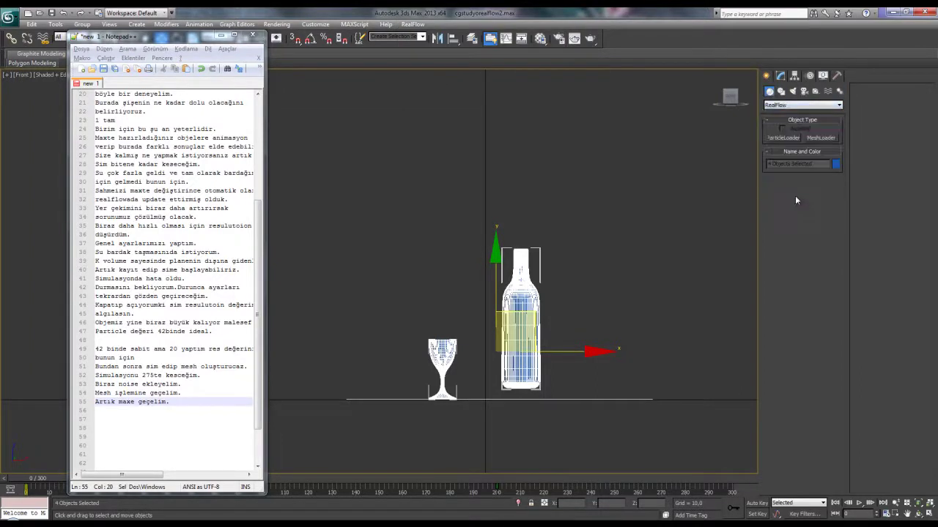
left_click(816, 139)
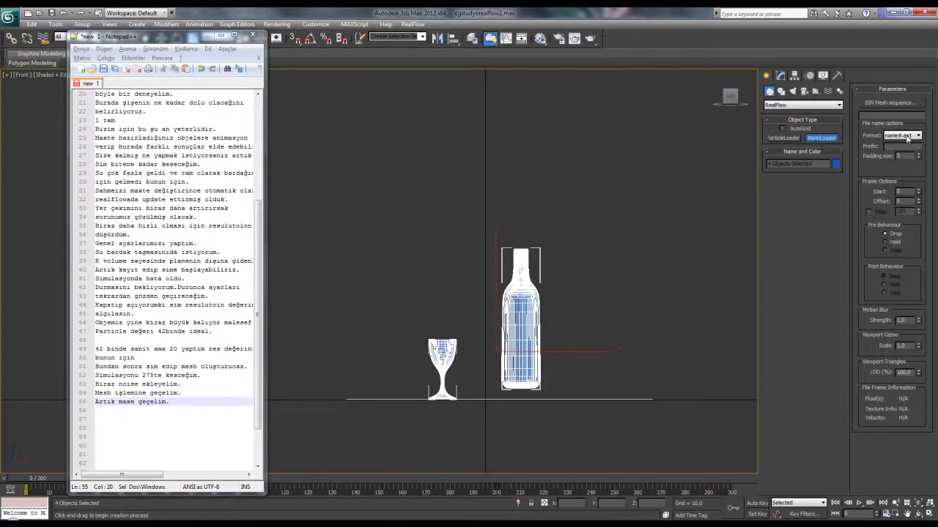
left_click(906, 104)
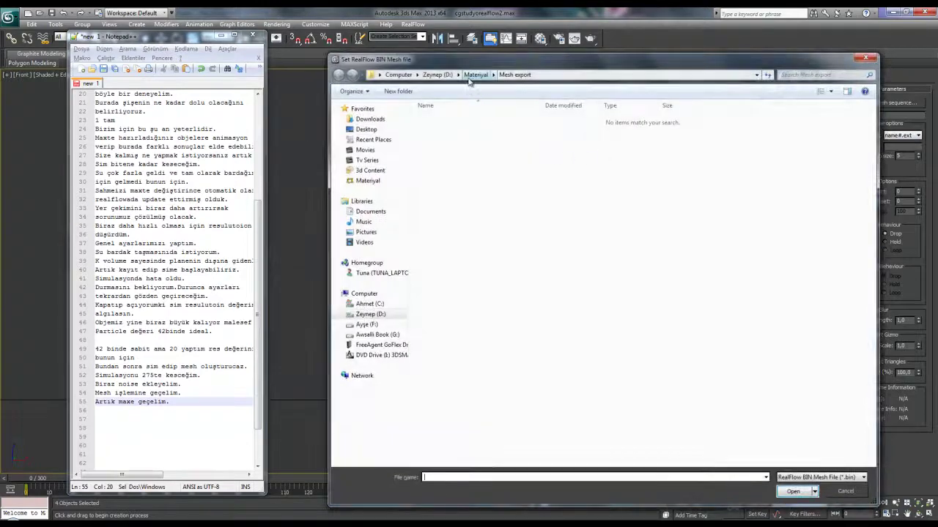
Browse from the Materiyal folder through Realflow into the Cgstudyo_2 project folder.
left_click(476, 74)
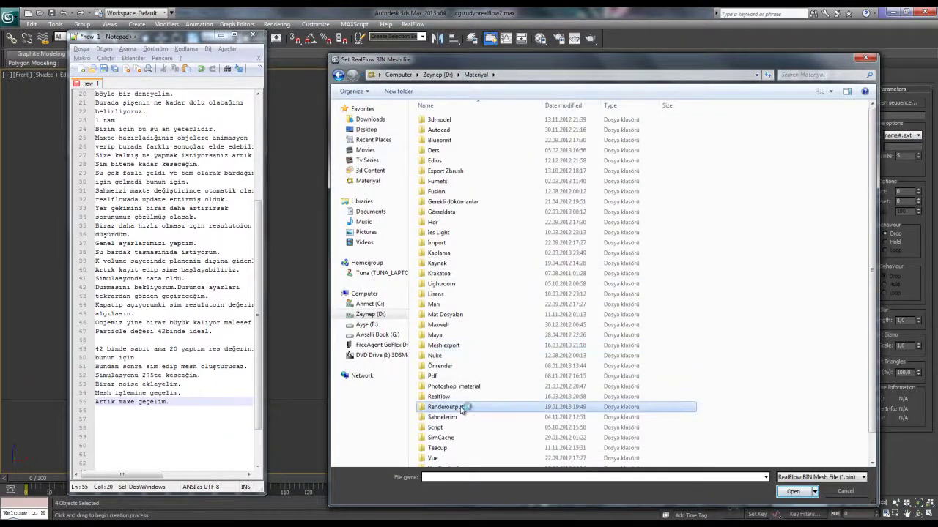
double_click(459, 407)
key("BackSpace")
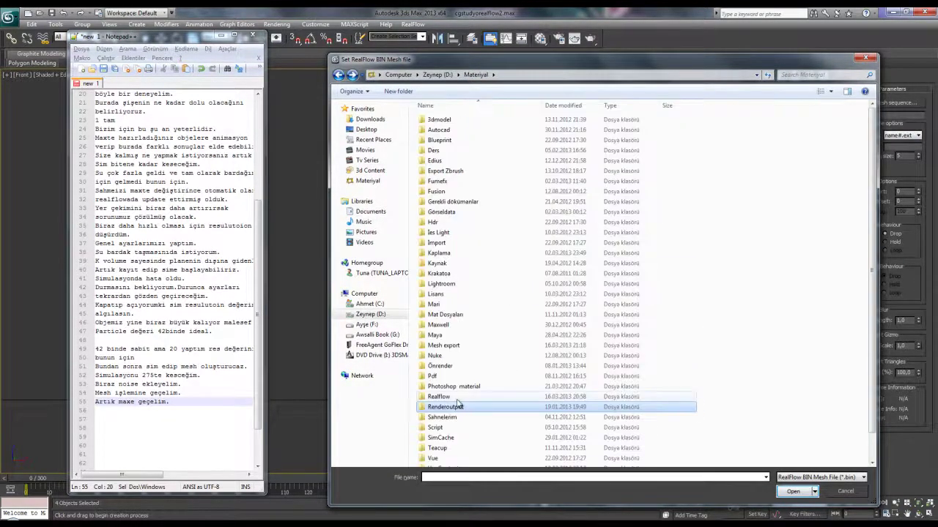
double_click(454, 395)
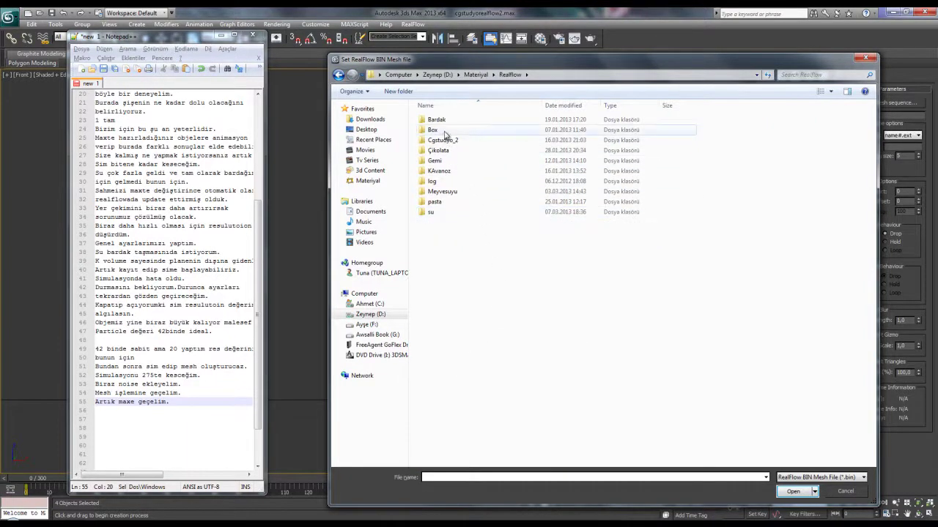
double_click(447, 150)
key("BackSpace")
double_click(462, 140)
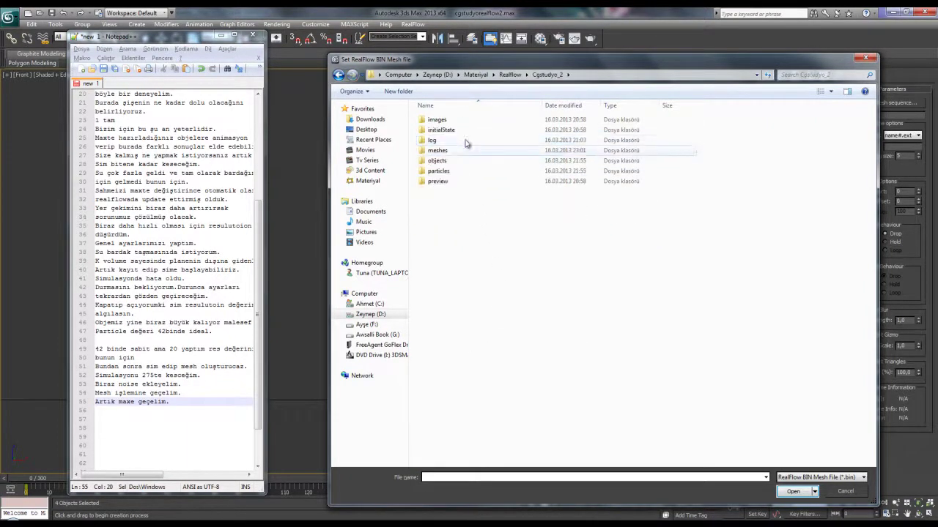
Load ParticleMesh_ST01_00000.bin from the meshes folder into the mesh loader.
double_click(470, 170)
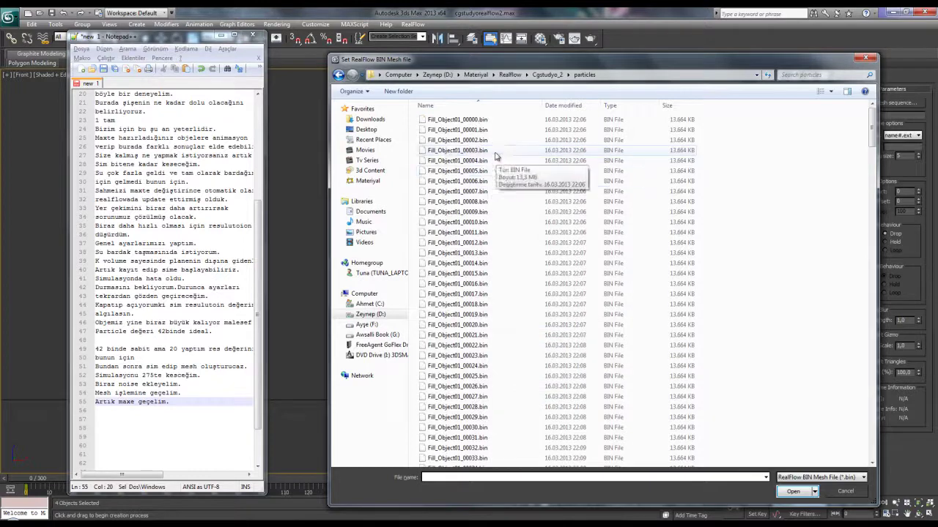
left_click(490, 121)
key("BackSpace")
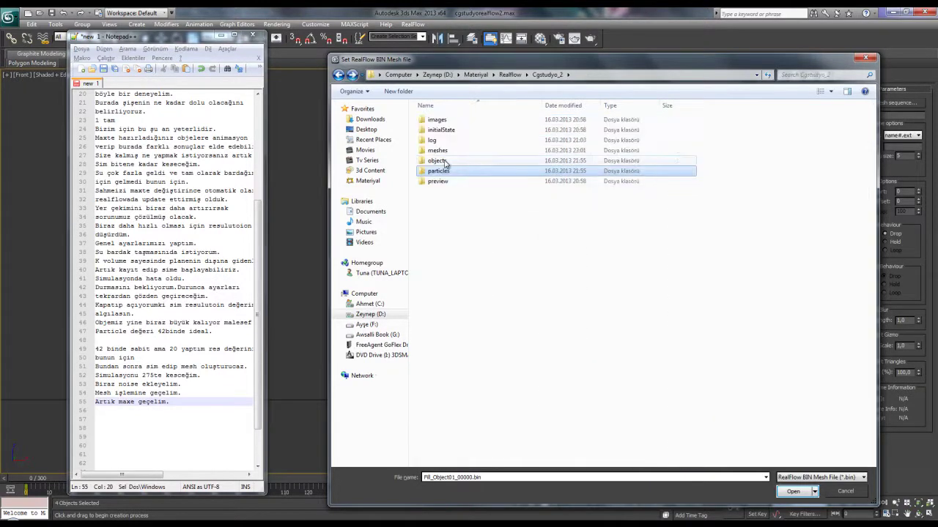
left_click(446, 151)
double_click(447, 151)
left_click(469, 121)
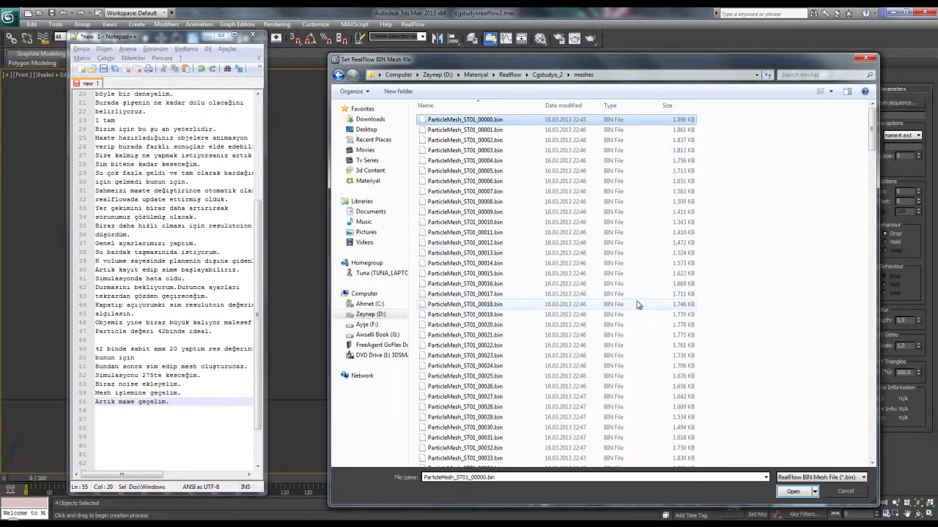
scroll(638, 303, "down", 1)
left_click(792, 491)
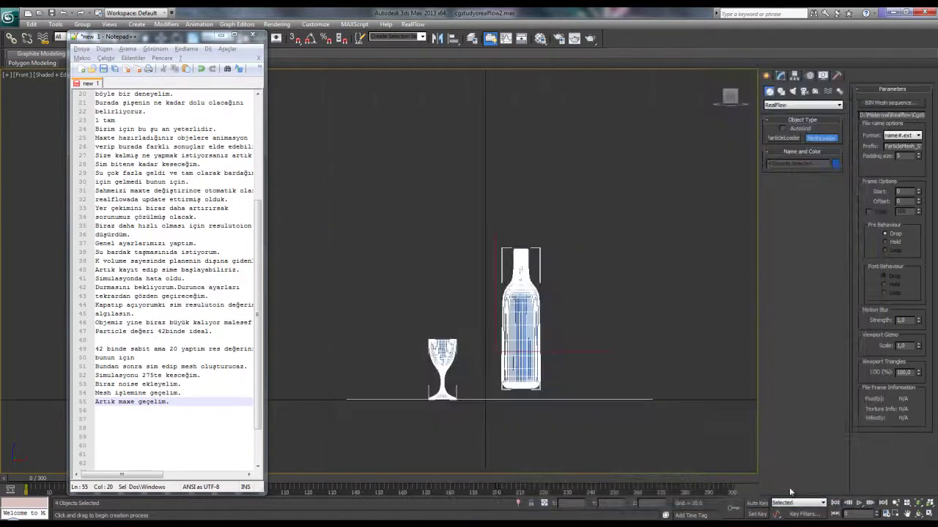
Set the animation End Time to 275 in Time Configuration.
left_click(781, 76)
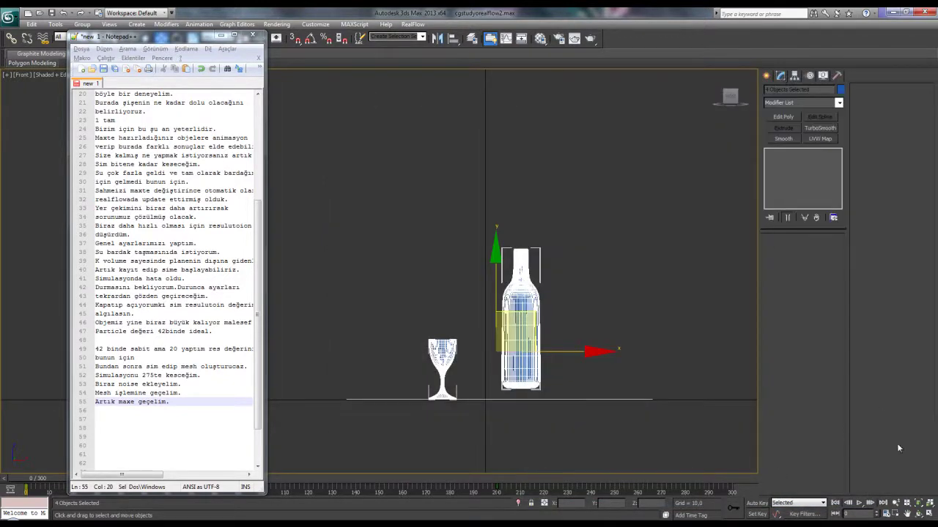
left_click(881, 514)
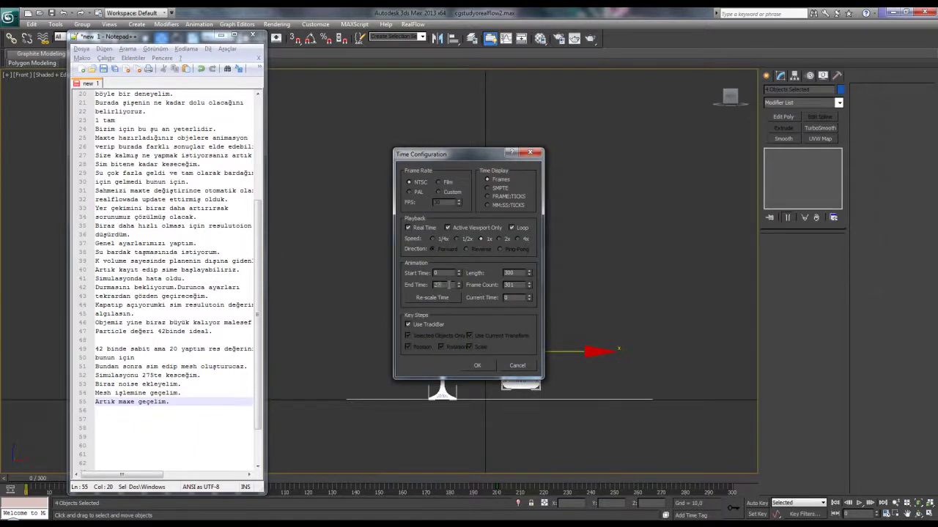
type("275")
key("Return")
left_click(484, 365)
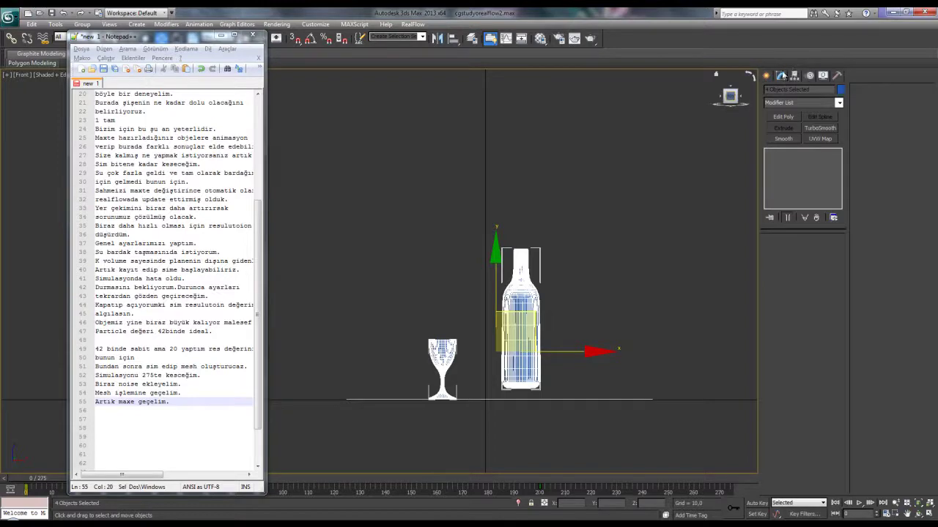
Turn on shaded display, minimize Notepad++, and switch the viewport to Top view.
left_click(661, 183)
key("F3")
middle_click_drag(584, 269, 481, 240)
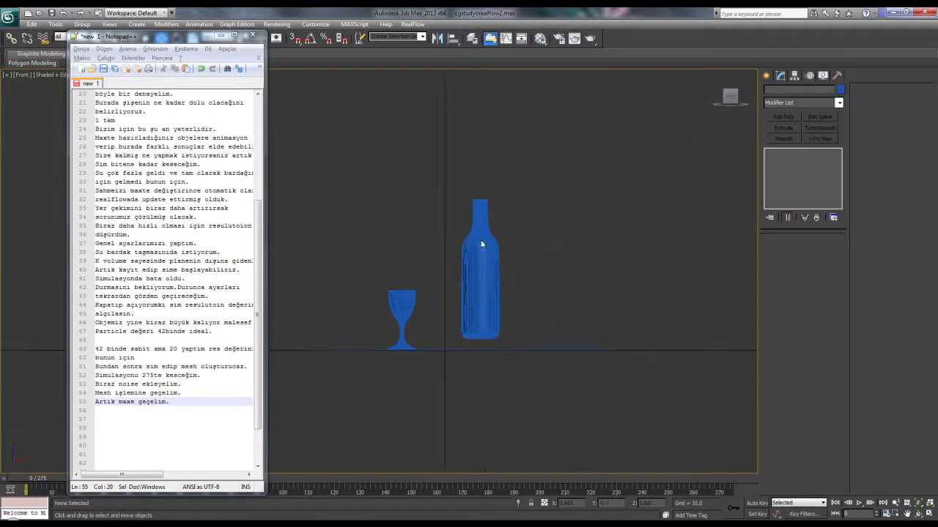
left_click(220, 35)
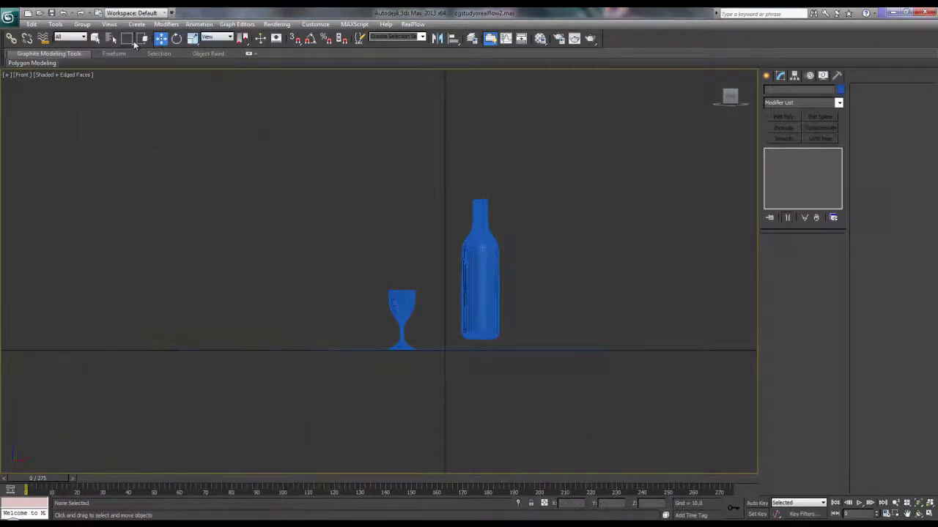
left_click(114, 41)
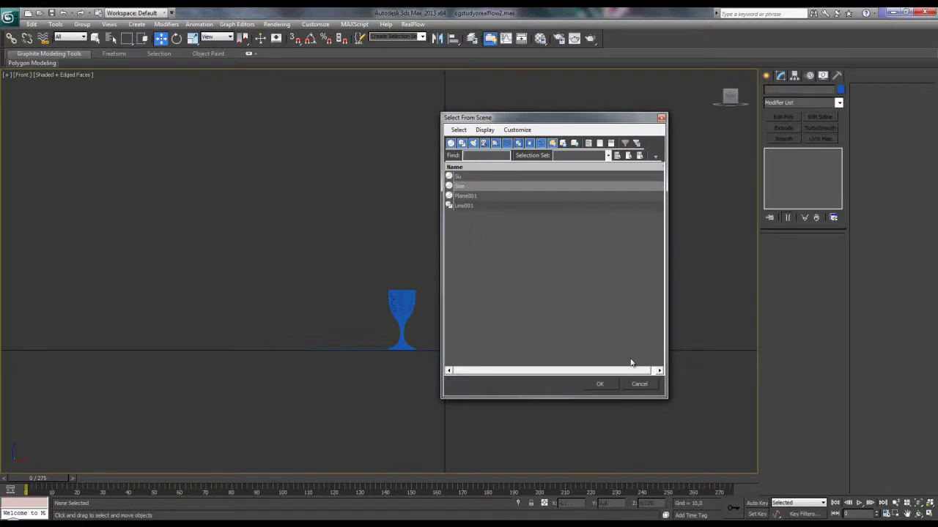
left_click(640, 385)
left_click(766, 76)
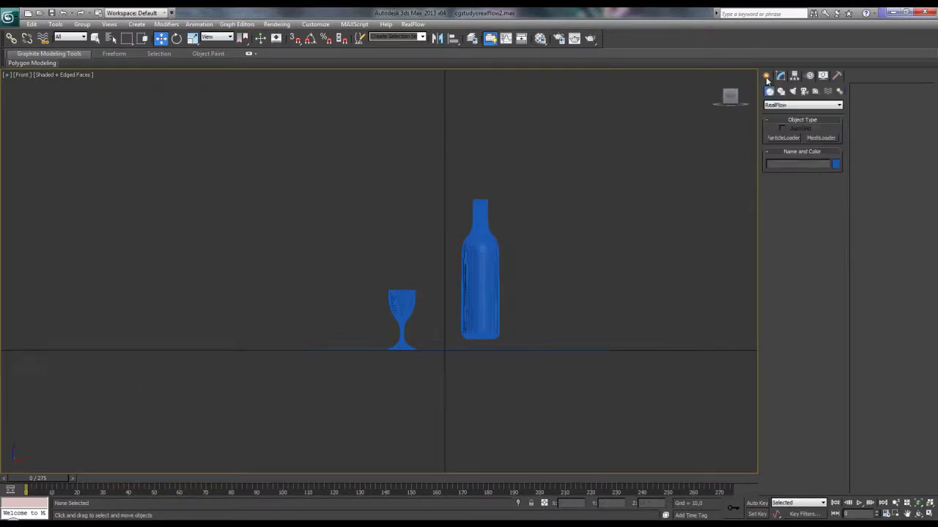
middle_click_drag(586, 214, 530, 203)
key("t")
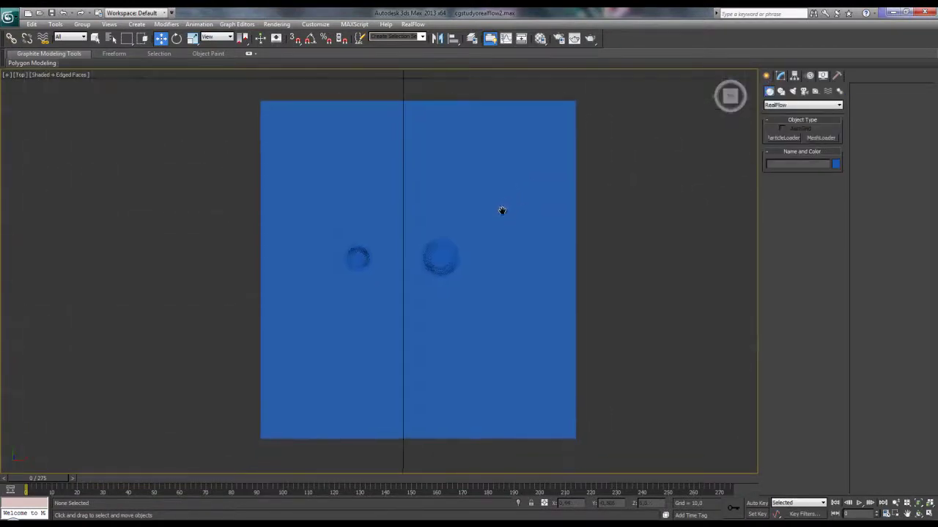
Create RFMeshLoader001 reading the ParticleMesh BIN sequence and open its Modify settings.
left_click(820, 138)
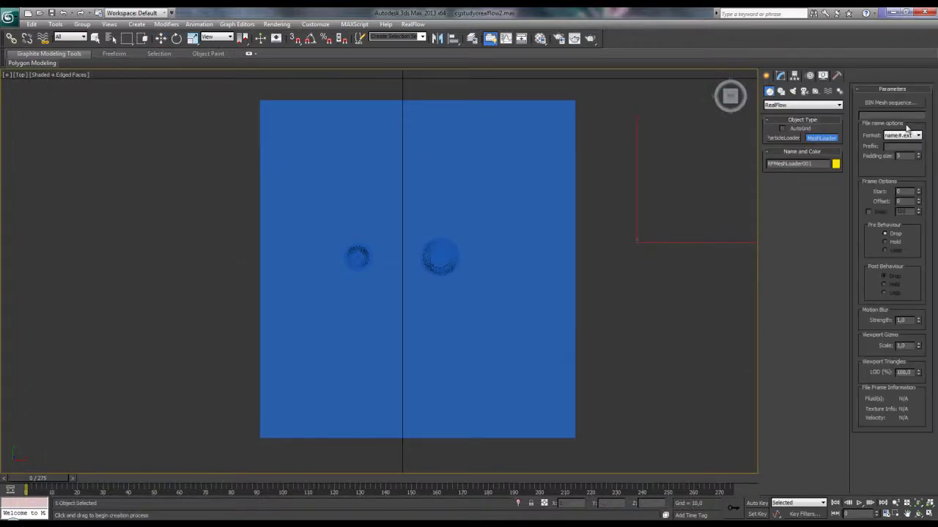
left_click(906, 108)
left_click(484, 121)
left_click(788, 507)
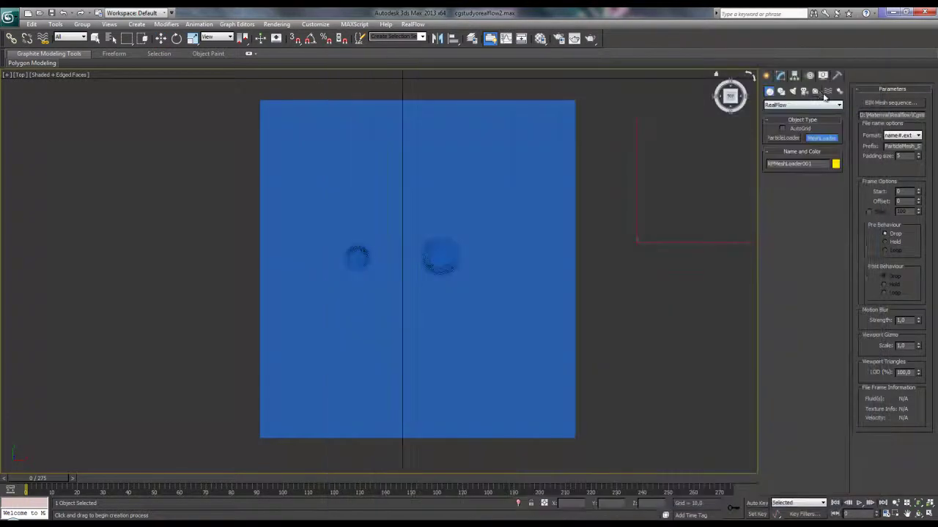
left_click(780, 76)
middle_click_drag(691, 266, 649, 268)
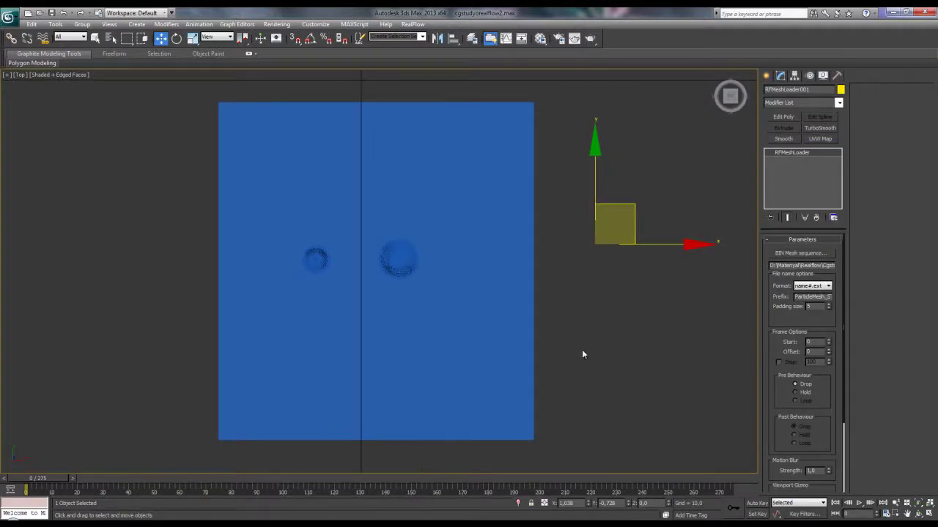
Zero the loader's X position and align its pivot to the bottle Şişe.
right_click(589, 504)
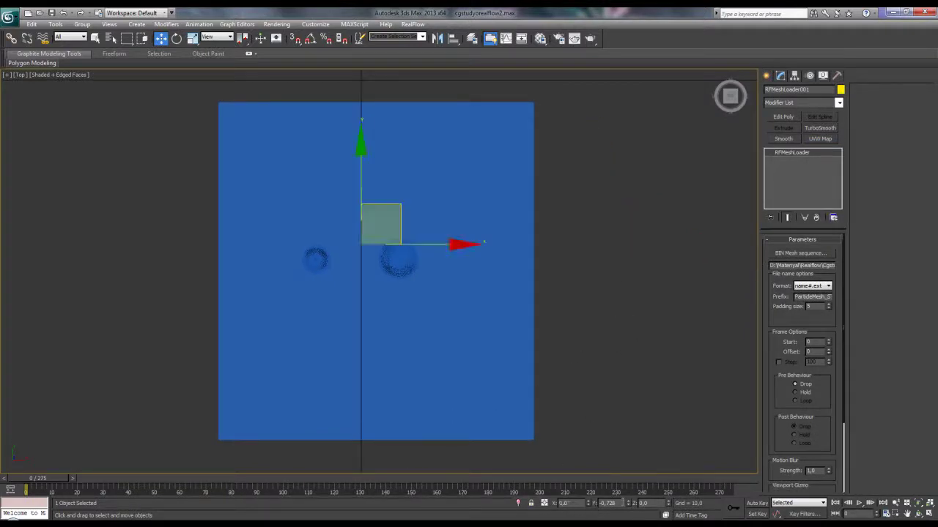
right_click(627, 505)
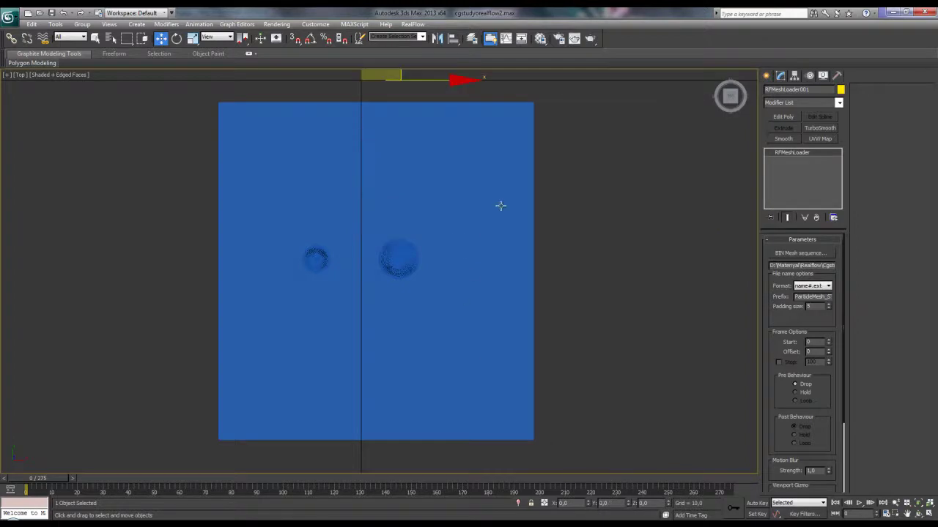
middle_click_drag(500, 206, 499, 256)
key("ctrl+z")
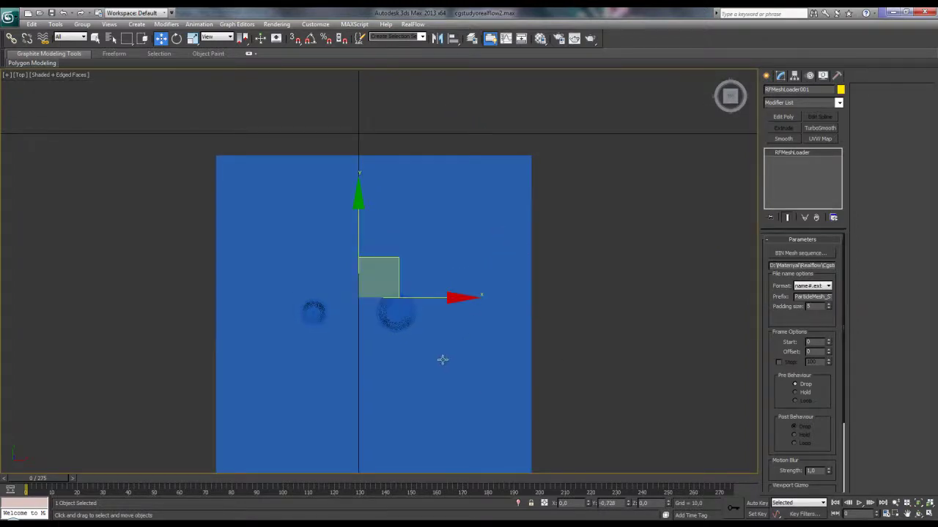
key("alt+a")
left_click(397, 314)
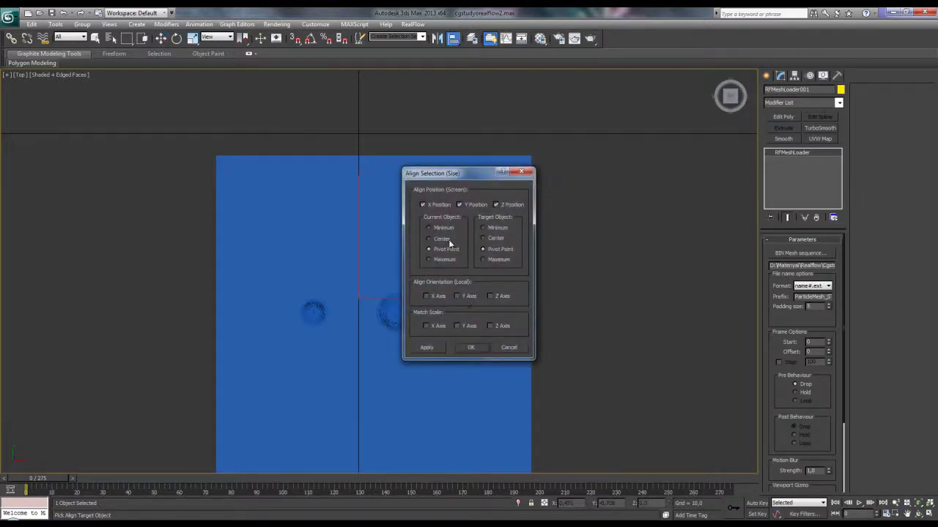
key("Return")
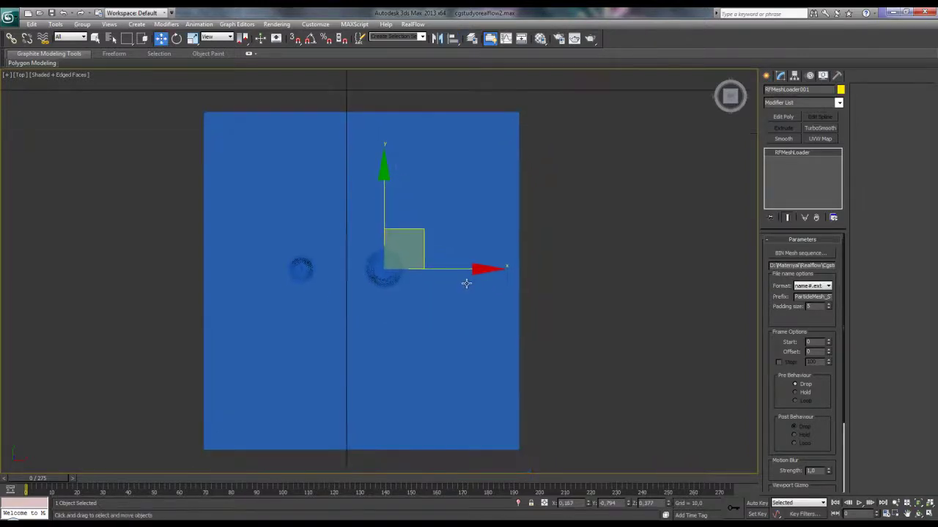
At frame 64 in Perspective, frame the liquid mesh and open the loader's pivot settings.
key("p")
scroll(465, 281, "down", 3)
middle_click_drag(410, 312, 405, 294, "alt")
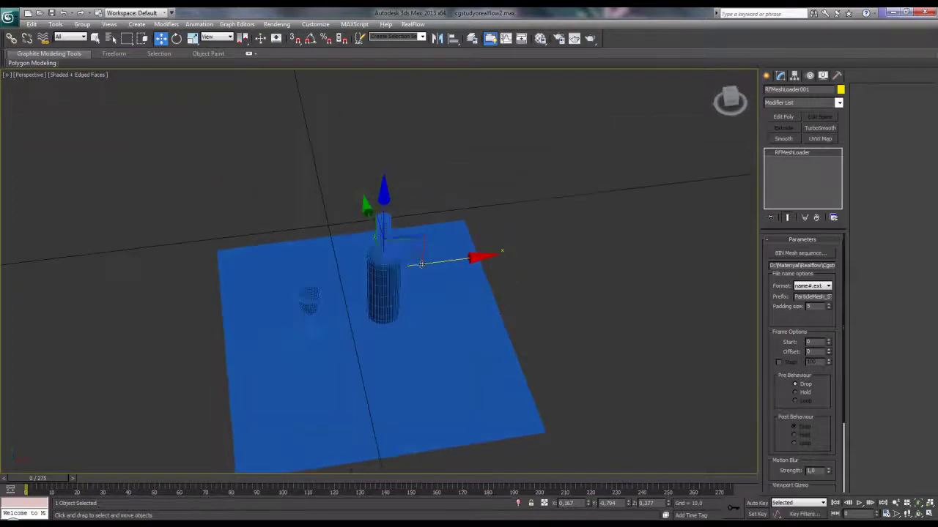
scroll(405, 294, "up", 5)
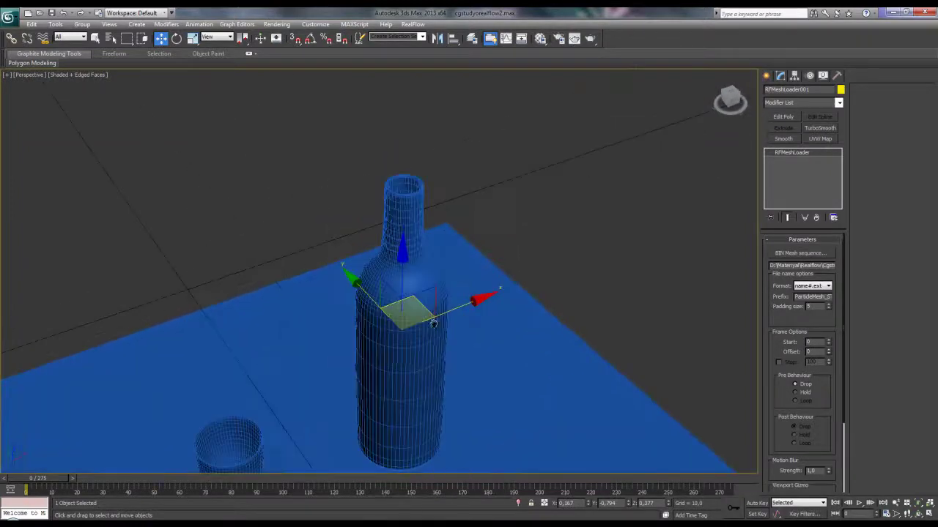
scroll(394, 278, "up", 2)
left_click_drag(79, 478, 197, 479)
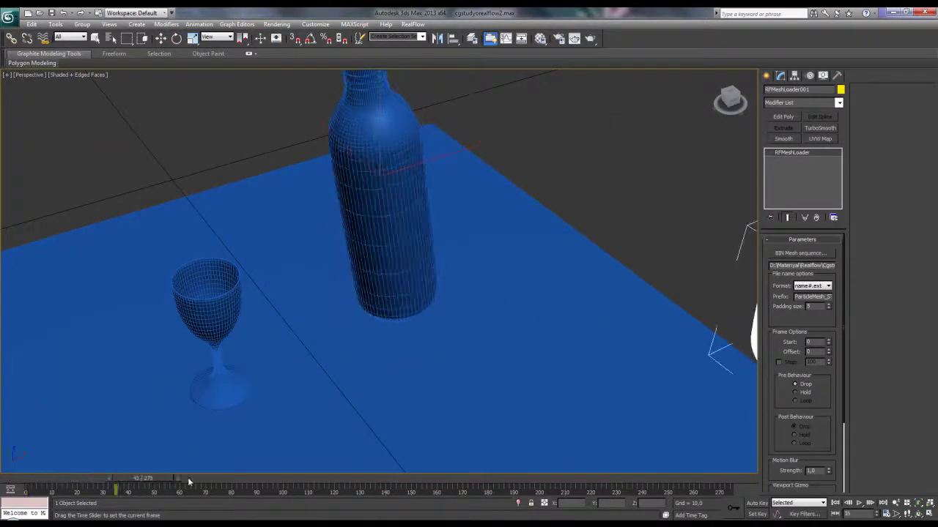
mouse_move(390, 419)
middle_mouse_down("alt")
mouse_move(358, 352)
mouse_move(391, 339)
mouse_move(424, 344)
middle_mouse_up("alt")
scroll(373, 349, "down", 5)
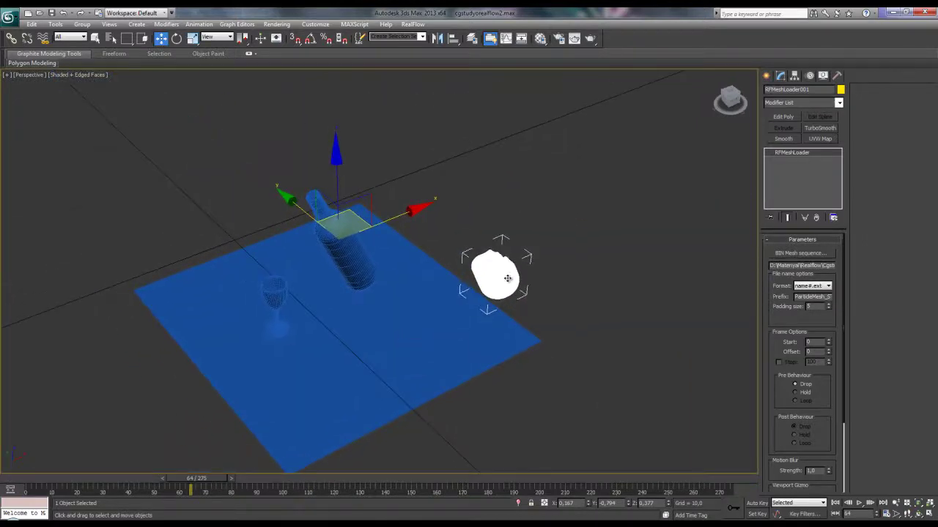
middle_click_drag(302, 207, 281, 192)
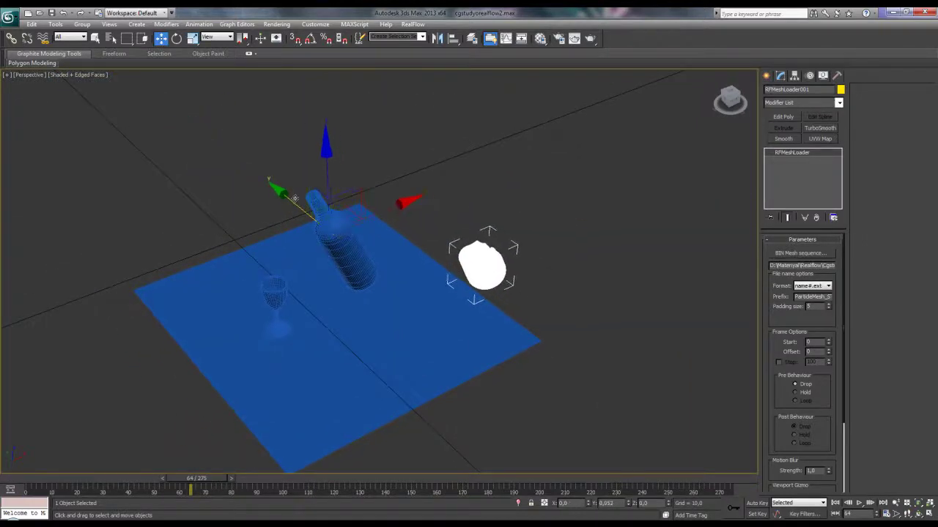
left_click(794, 75)
Centre the RFMeshLoader liquid mesh on the bottle, aligning centre to centre on X/Y/Z.
left_click(813, 137)
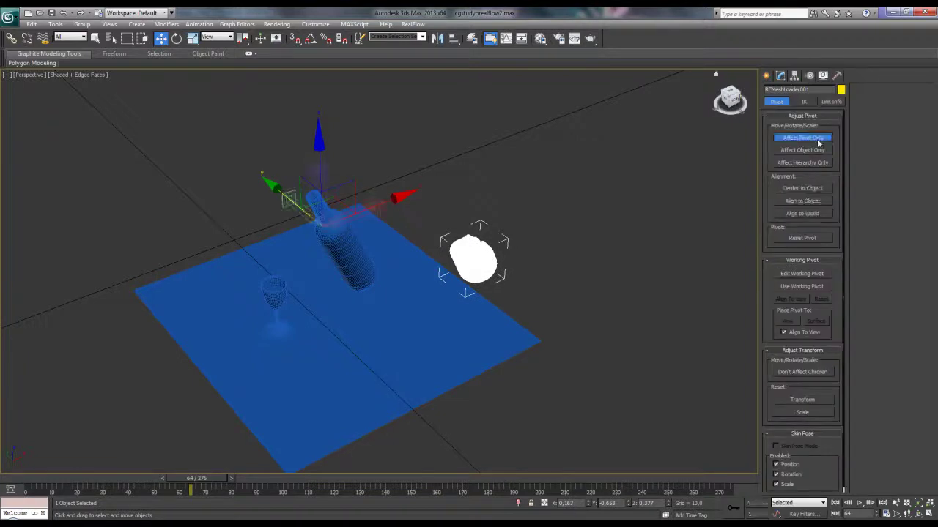
left_click(767, 76)
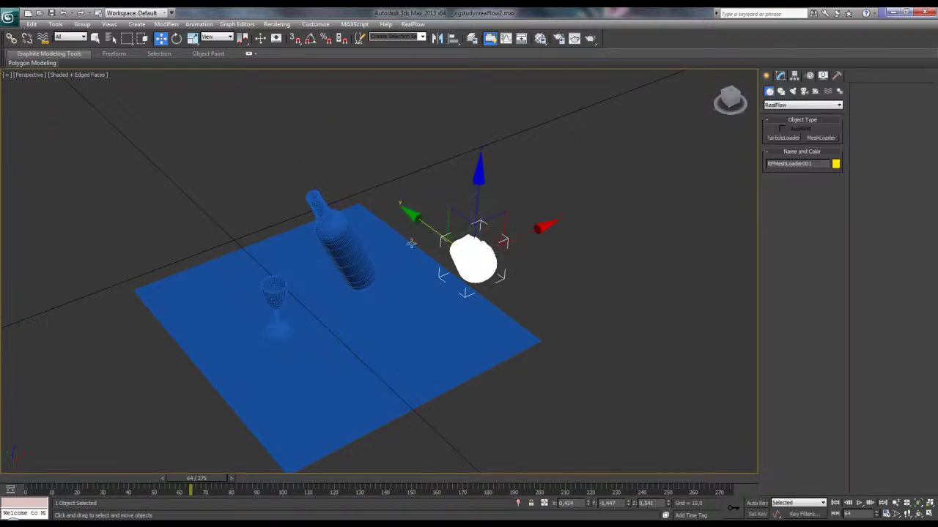
key("alt+a")
left_click(329, 235)
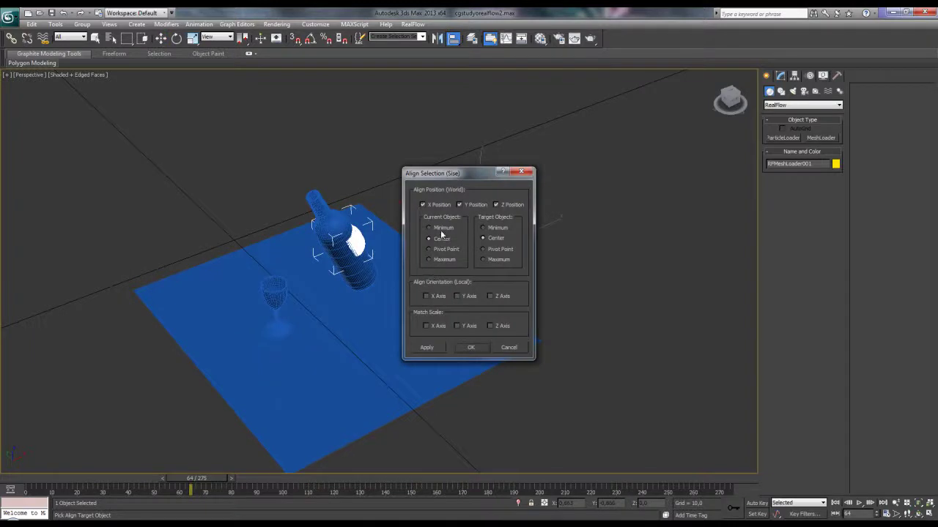
left_click(471, 347)
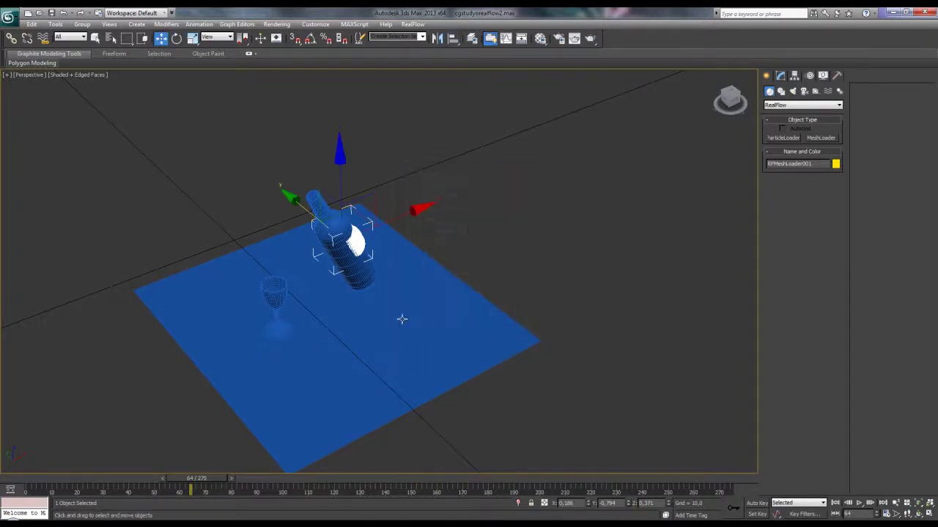
Nudge the liquid mesh slightly along X and back, with smooth shading on.
middle_click_drag(402, 318, 447, 333)
scroll(425, 273, "up", 2)
scroll(425, 273, "up", 5)
scroll(435, 268, "down", 5)
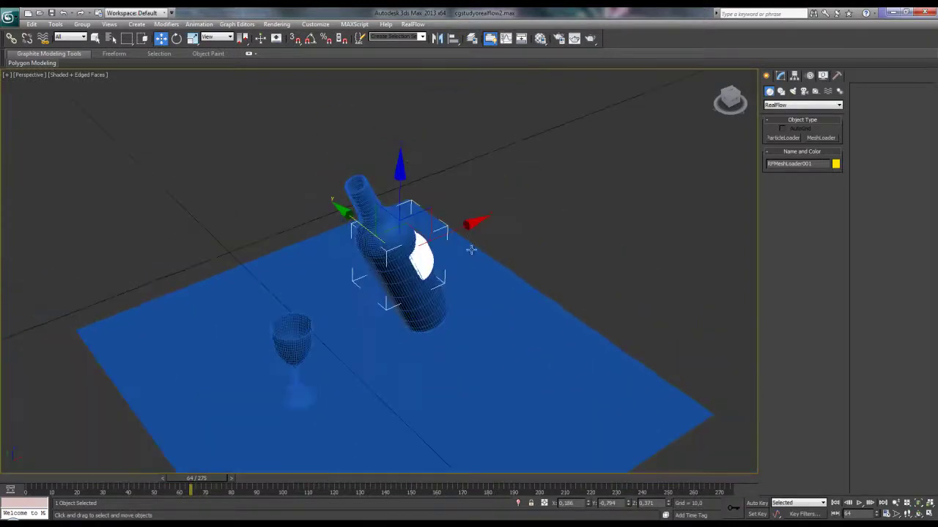
left_click_drag(467, 226, 462, 231)
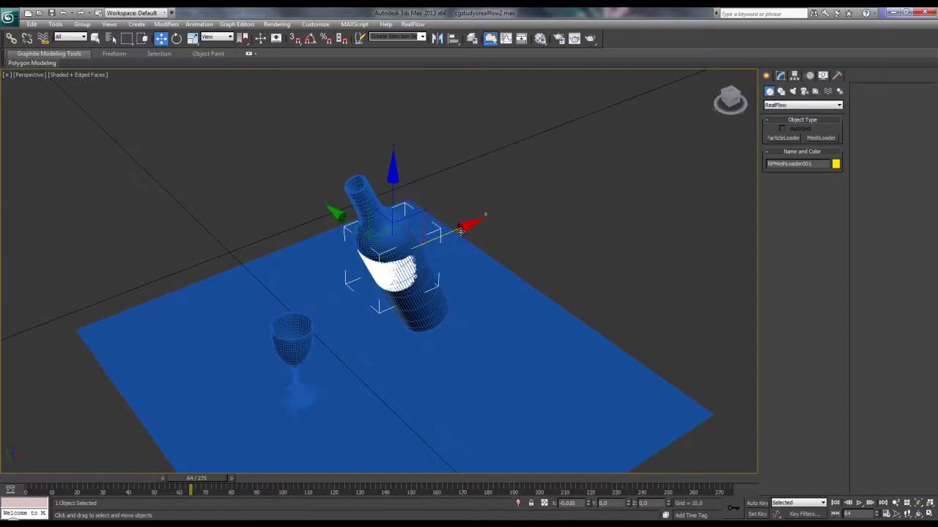
scroll(462, 231, "up", 3)
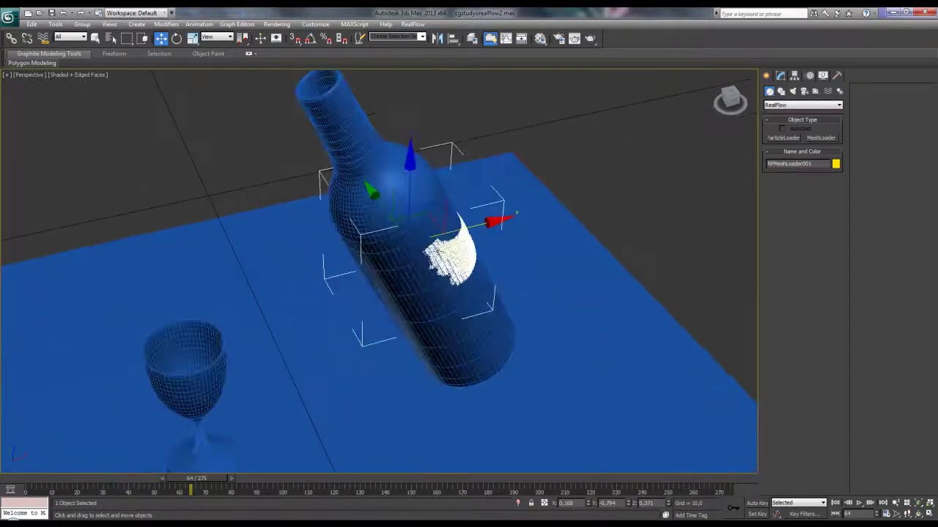
key("F4")
scroll(473, 240, "up", 4)
scroll(517, 252, "down", 6)
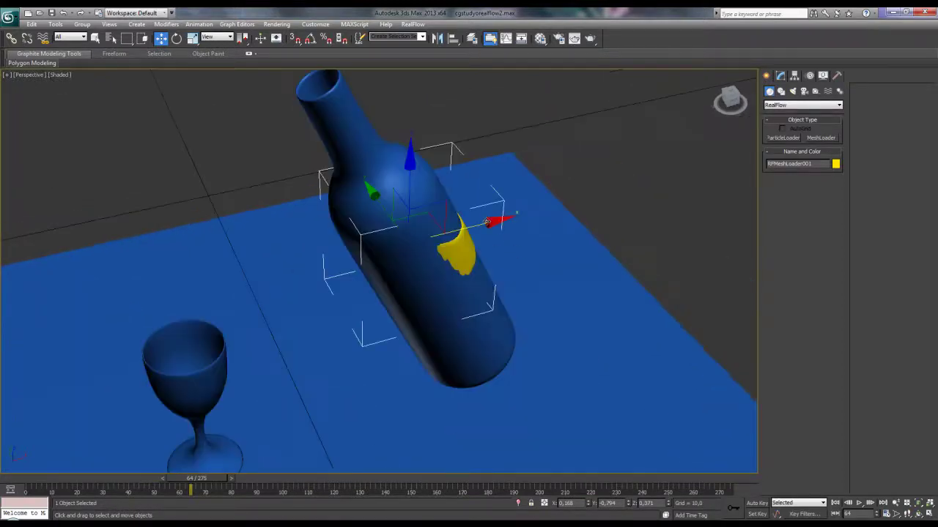
left_click_drag(492, 223, 489, 225)
At frame 88, slide the liquid mesh down into the tilted bottle.
mouse_move(455, 239)
middle_mouse_down("alt")
mouse_move(434, 258)
mouse_move(465, 266)
mouse_move(375, 395)
middle_mouse_up("alt")
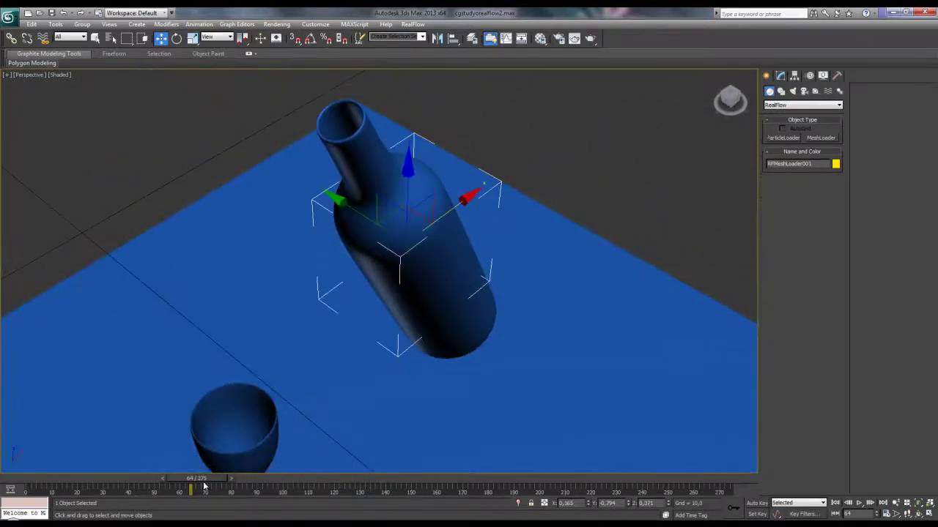
left_click_drag(204, 488, 256, 487)
mouse_move(435, 350)
middle_mouse_down("alt")
mouse_move(406, 335)
mouse_move(404, 315)
middle_mouse_up("alt")
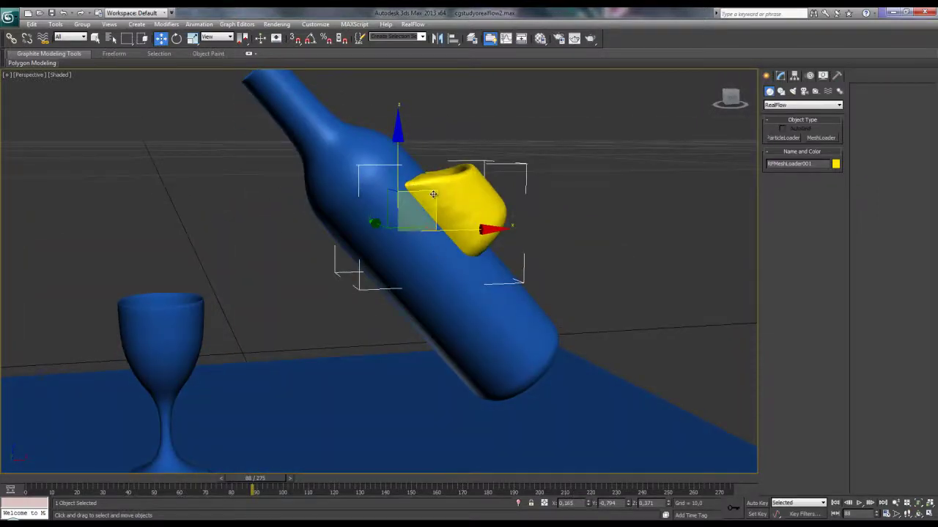
left_click_drag(433, 195, 408, 231)
In a front wireframe view with Local coordinates, move the mesh to the bottle bottom.
key("F3")
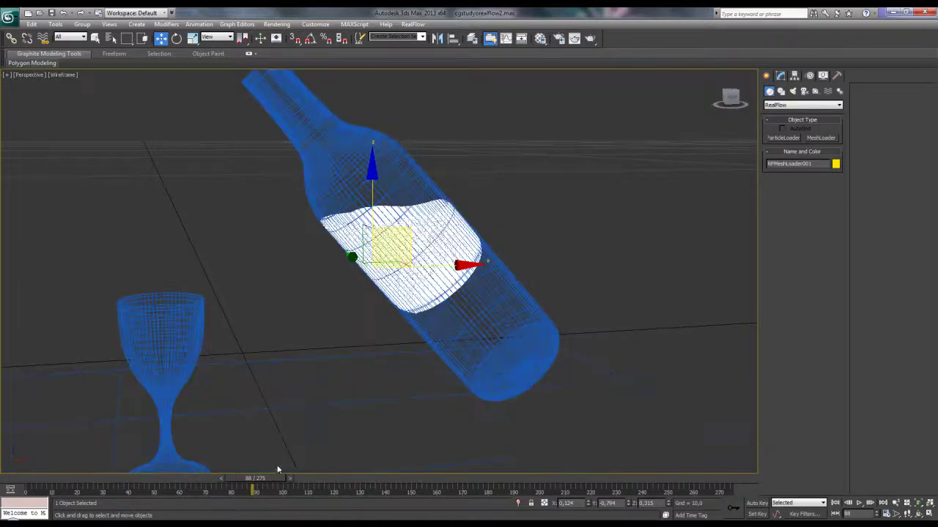
key("f")
scroll(411, 370, "up", 3)
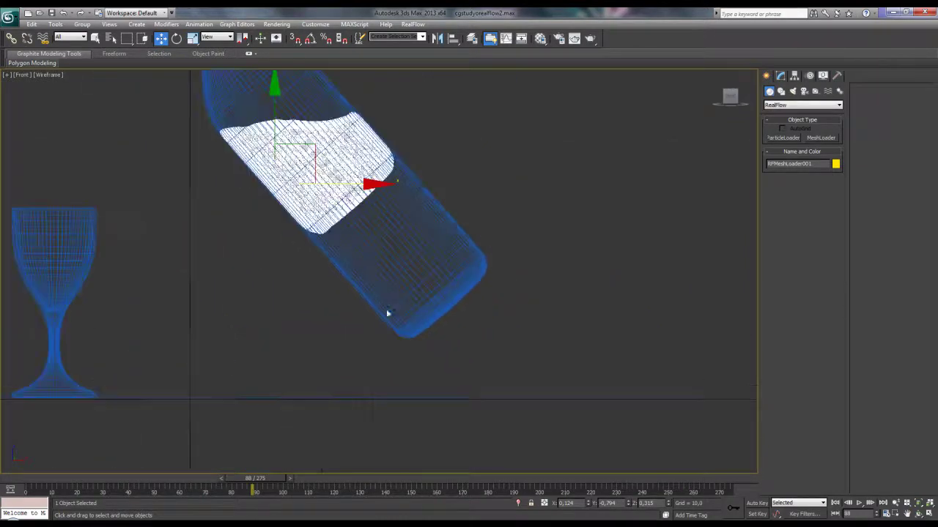
left_click(216, 36)
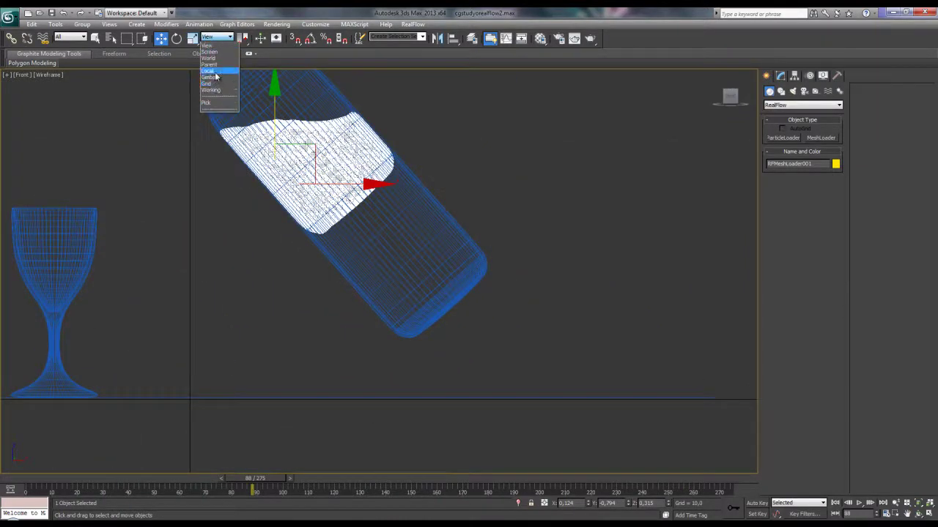
left_click(209, 70)
middle_click_drag(234, 83, 236, 153)
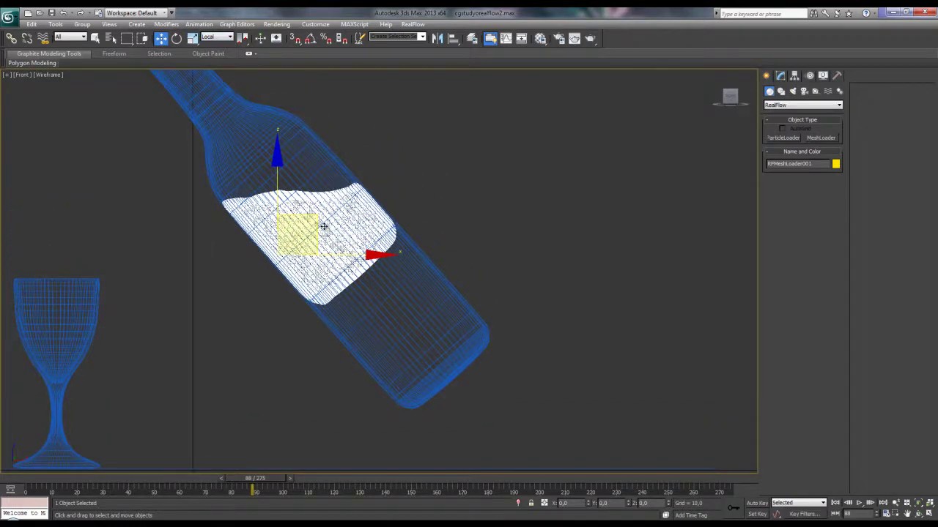
mouse_move(319, 222)
left_mouse_down()
mouse_move(373, 302)
mouse_move(407, 320)
left_mouse_up()
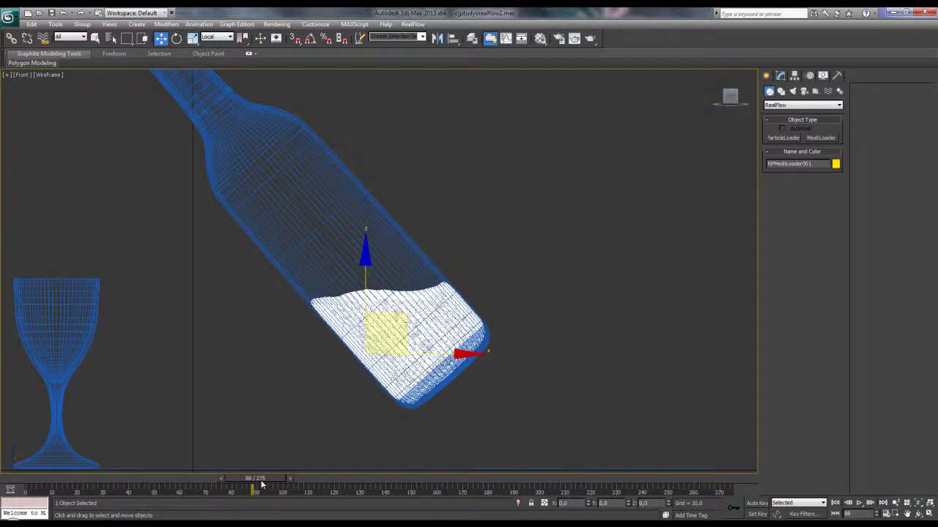
Scrub ahead to frame 180 and check, shaded, the stream pouring from the neck into the glass.
mouse_move(262, 484)
left_mouse_down()
mouse_move(450, 498)
mouse_move(488, 491)
left_mouse_up()
key("F3")
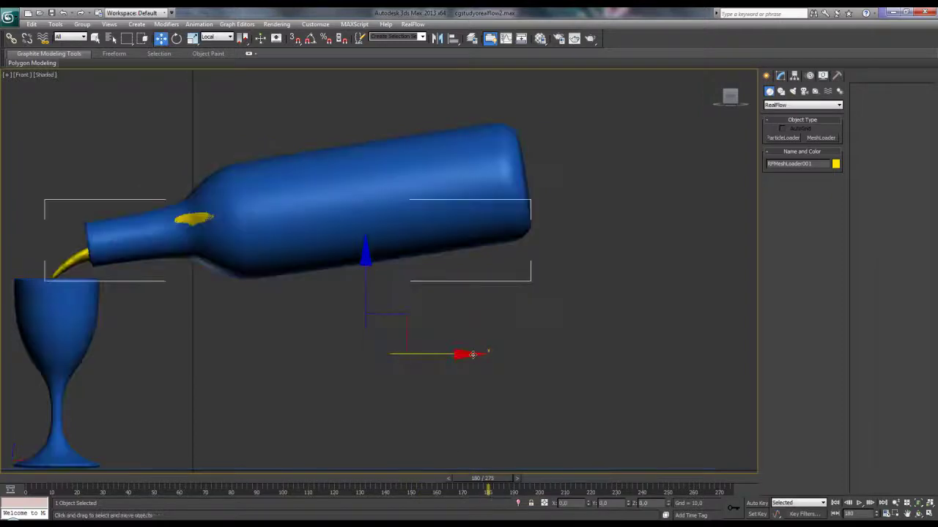
scroll(336, 353, "up", 5)
scroll(322, 355, "down", 5)
mouse_move(306, 359)
middle_mouse_down("alt")
mouse_move(343, 372)
mouse_move(300, 346)
middle_mouse_up("alt")
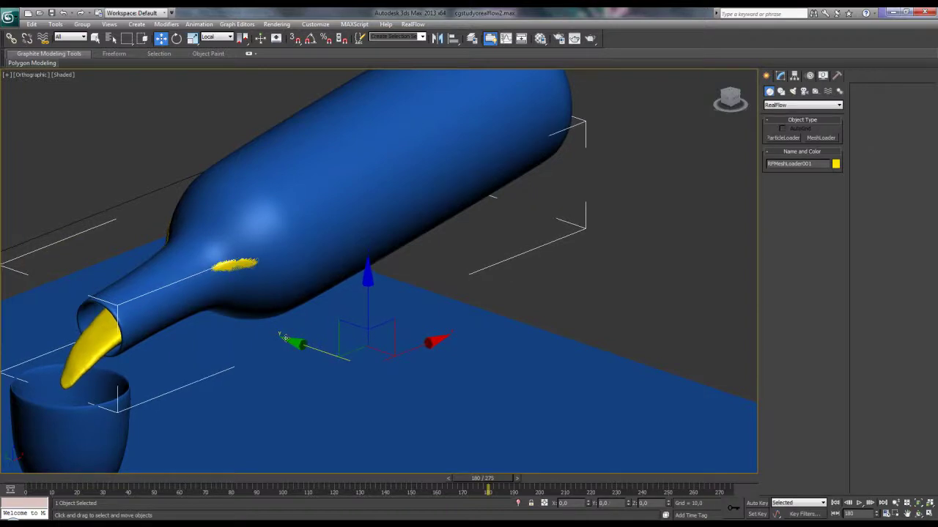
middle_click_drag(285, 338, 330, 317, "alt")
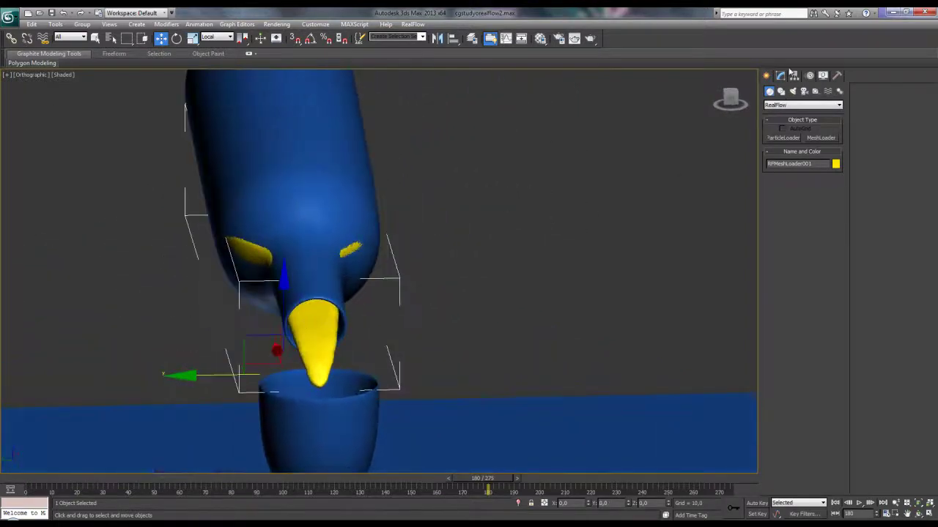
Add a TurboSmooth modifier to the RealFlow liquid mesh.
left_click(780, 75)
left_click(819, 128)
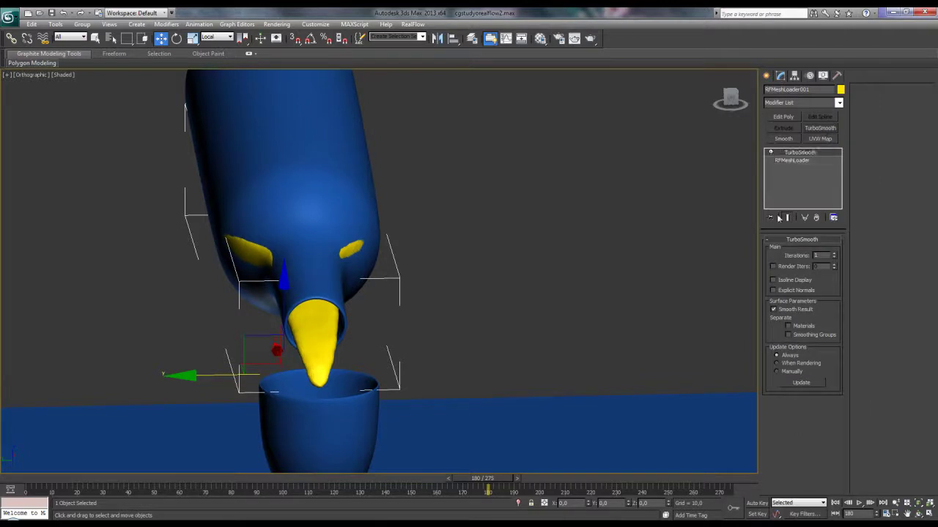
mouse_move(665, 186)
middle_mouse_down("alt")
mouse_move(559, 236)
mouse_move(467, 256)
middle_mouse_up("alt")
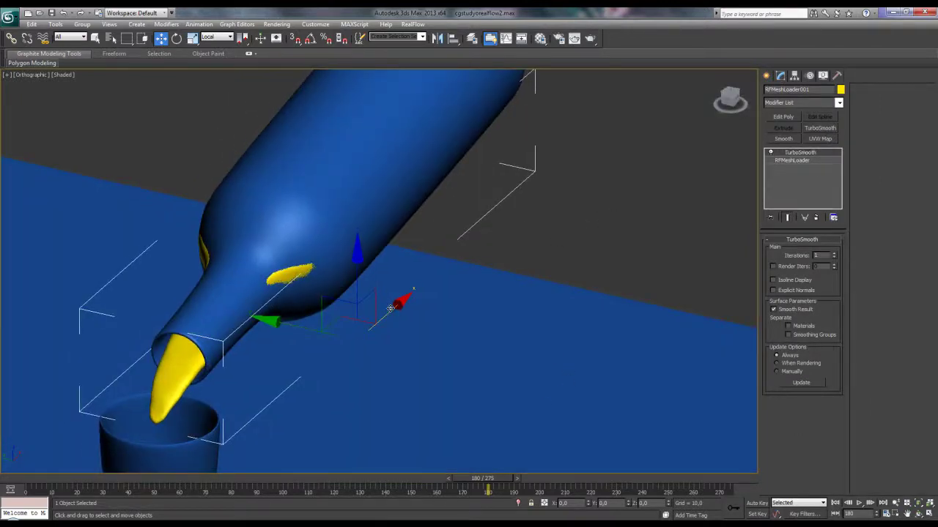
left_click_drag(392, 307, 396, 308)
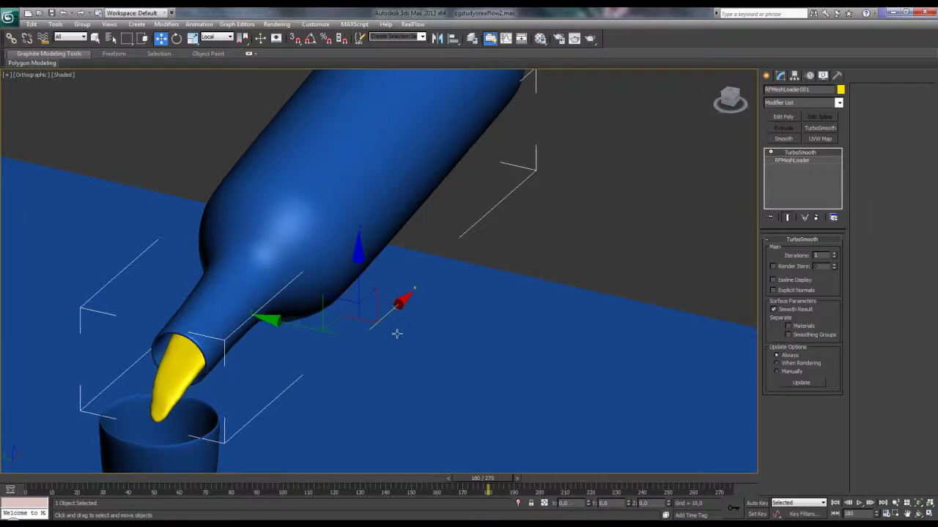
middle_click_drag(335, 356, 294, 342, "alt")
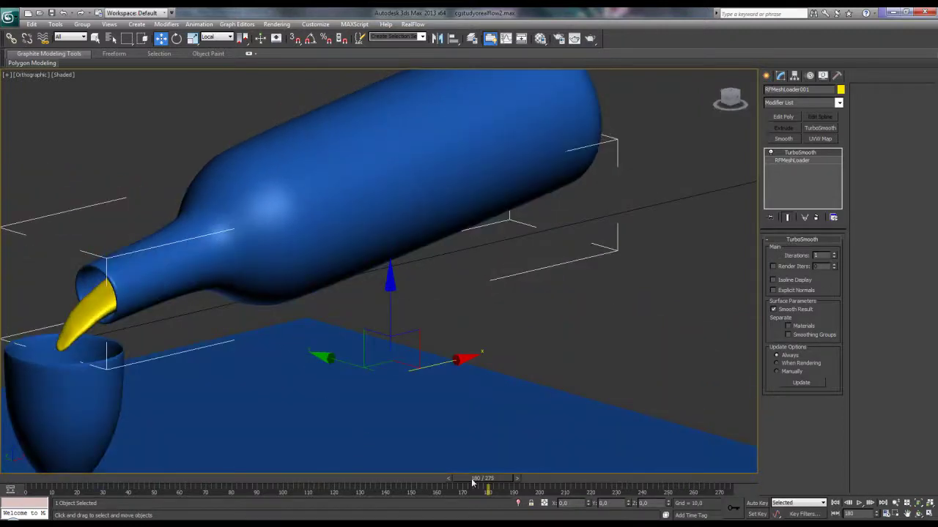
Advance to frame 186 and inspect the pour in a front wireframe view.
left_click_drag(473, 482, 485, 485)
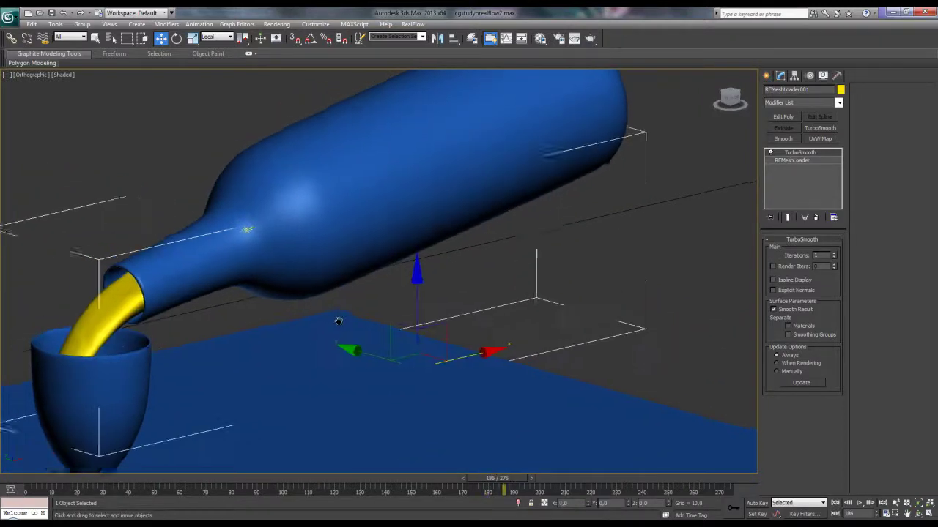
key("f")
scroll(288, 310, "up", 5)
key("F3")
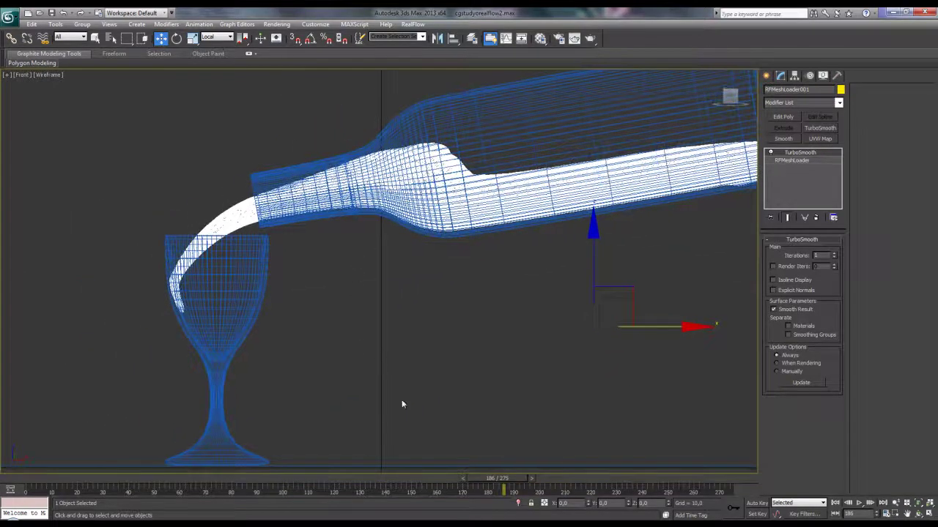
scroll(226, 376, "up", 4)
scroll(433, 341, "down", 2)
scroll(182, 352, "up", 3)
middle_click_drag(182, 352, 339, 324)
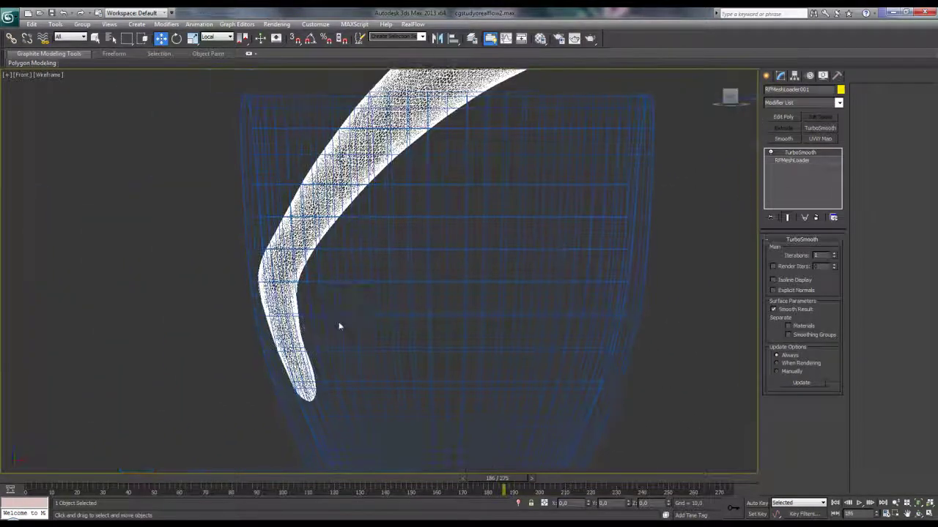
scroll(483, 405, "down", 4)
middle_click_drag(591, 404, 512, 464)
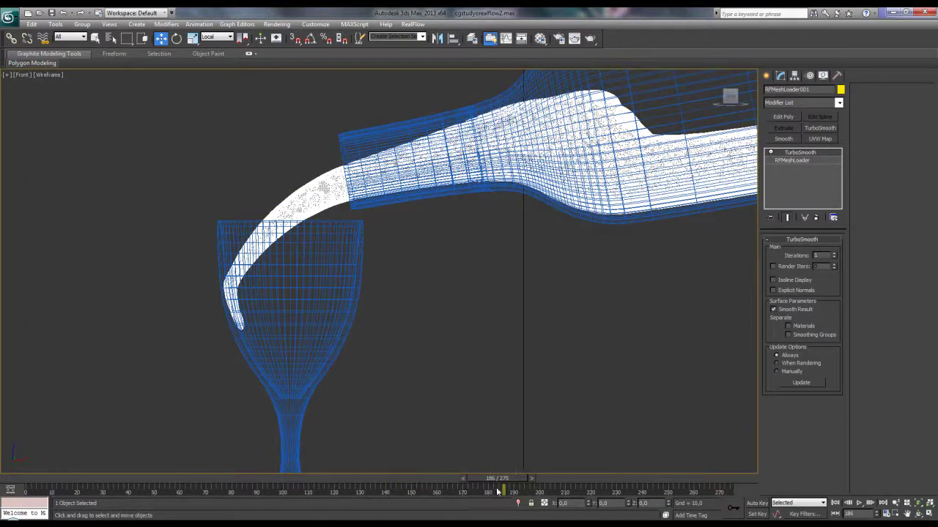
Advance to frame 231 and view the overflowing liquid in Perspective.
left_click_drag(504, 488, 641, 480)
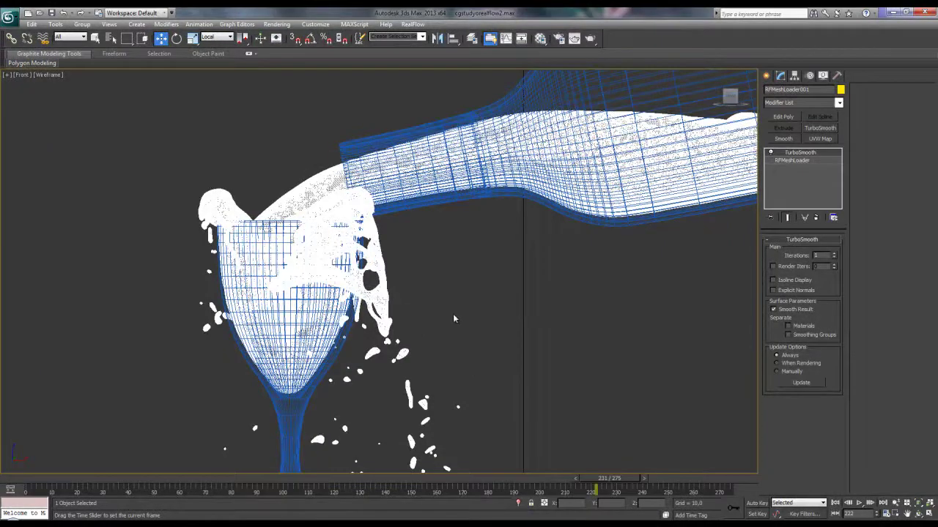
key("F3")
scroll(419, 227, "down", 2)
scroll(412, 241, "down", 3)
scroll(412, 244, "down", 1)
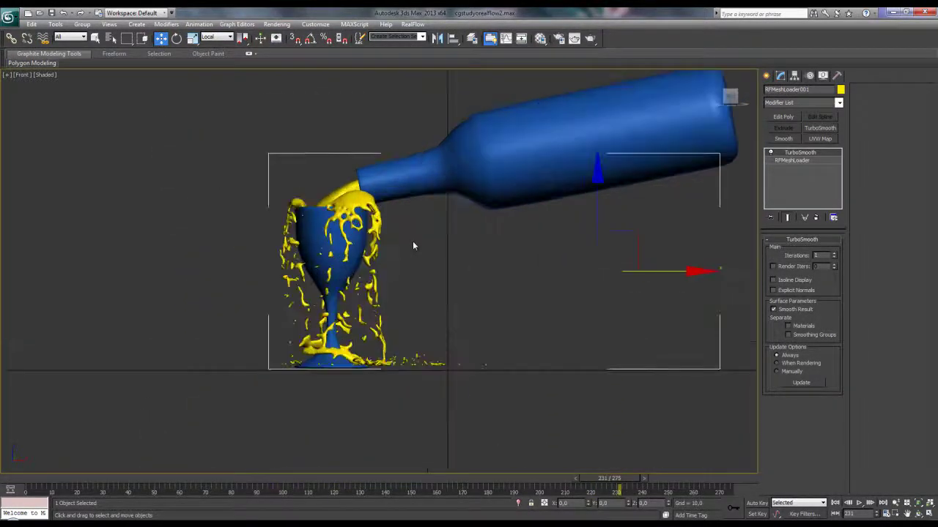
key("p")
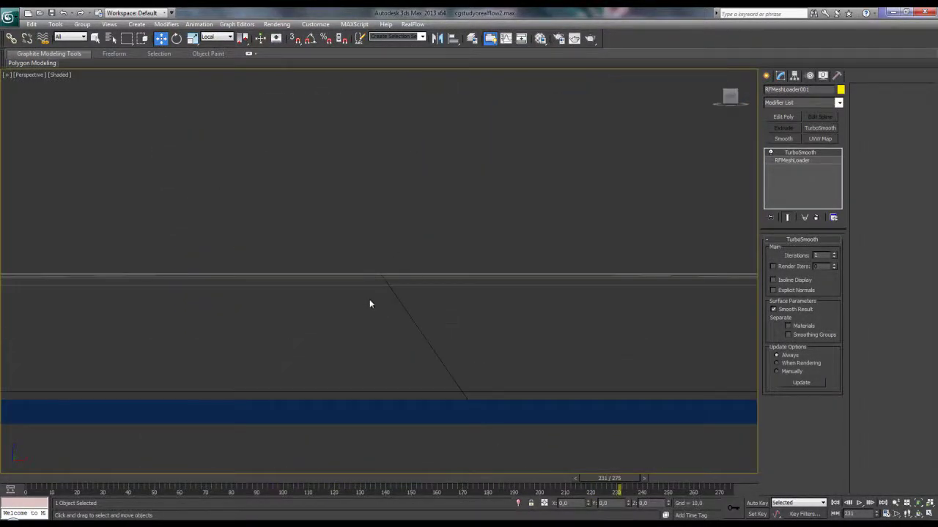
key("z")
mouse_move(366, 303)
middle_mouse_down("alt")
mouse_move(412, 315)
mouse_move(328, 314)
mouse_move(293, 381)
mouse_move(291, 415)
mouse_move(398, 408)
mouse_move(419, 303)
mouse_move(278, 307)
middle_mouse_up("alt")
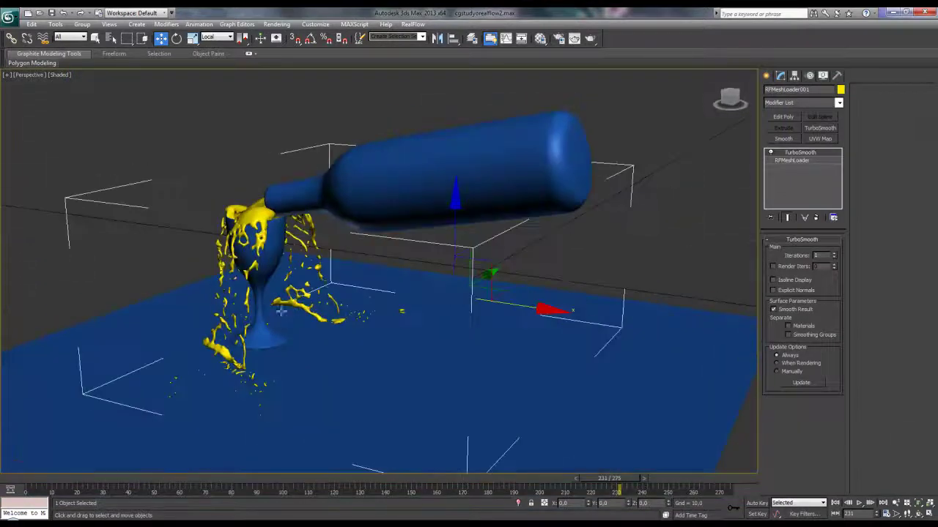
With View coordinates, select all five objects and scale them uniformly by 1000%.
left_click(217, 37)
left_click(219, 47)
left_click(435, 132)
key("z")
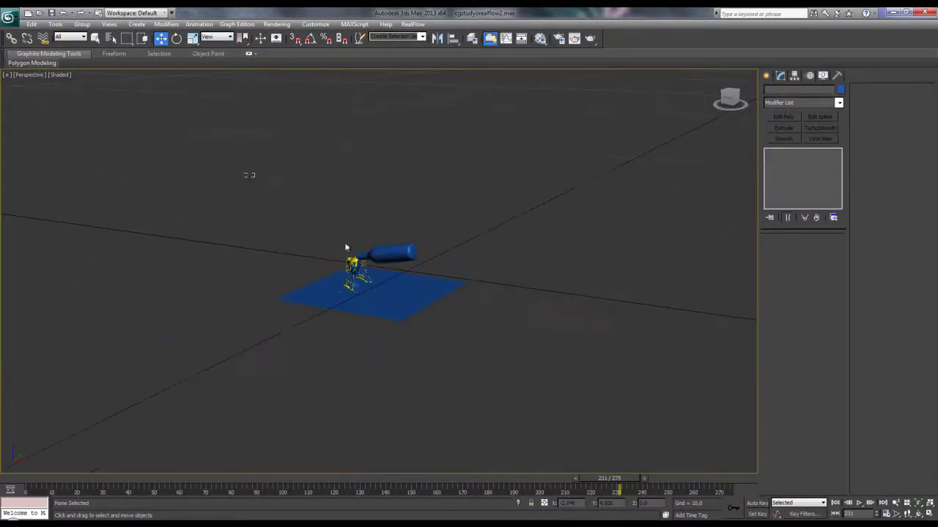
key("ctrl+a")
left_click(195, 40)
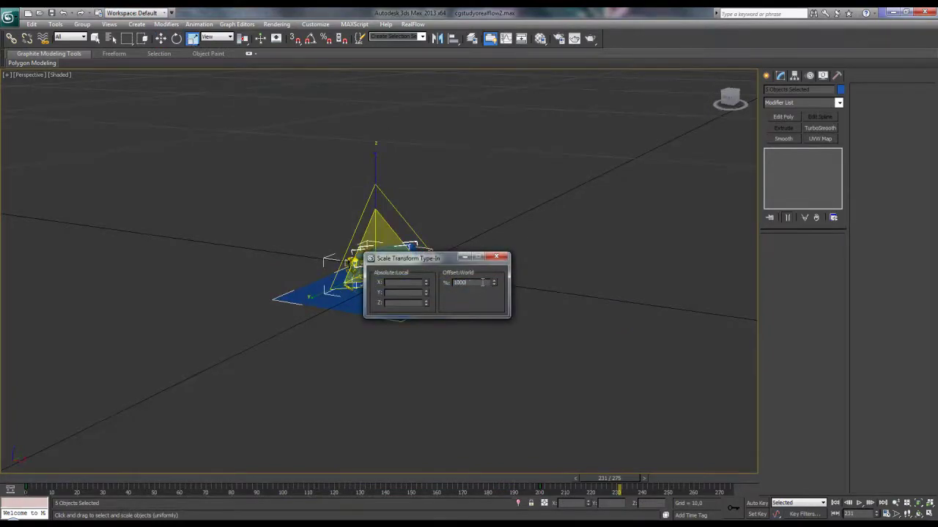
key("Return")
left_click(496, 256)
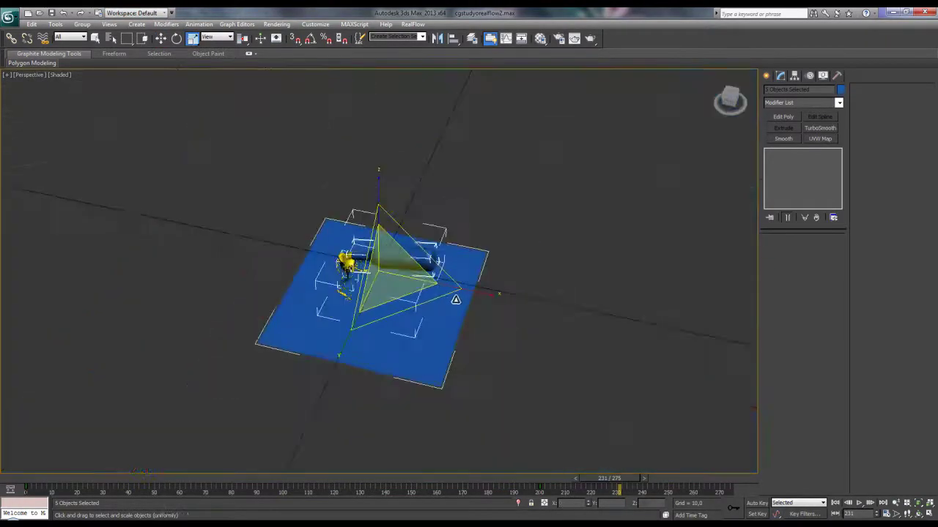
left_click_drag(455, 299, 291, 219)
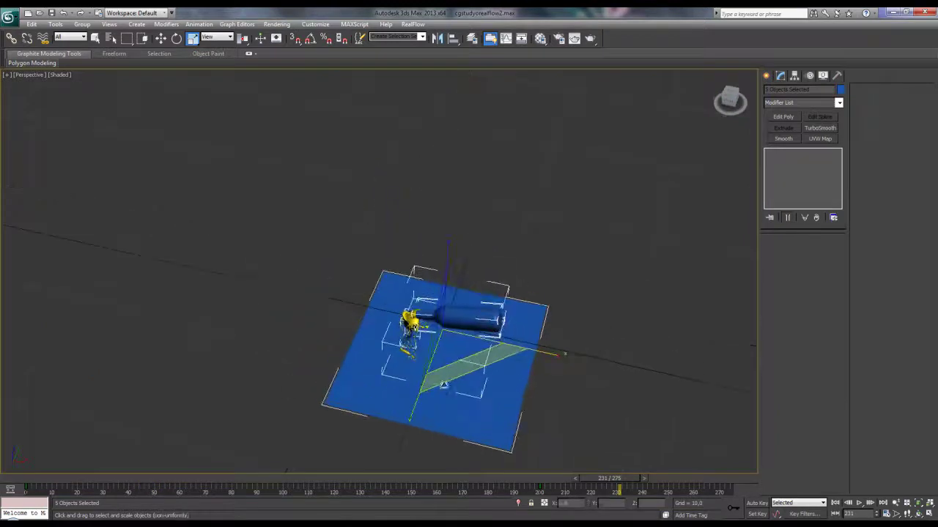
Apply further uniform scale offsets, including 500%, then undo the last one.
right_click(194, 38)
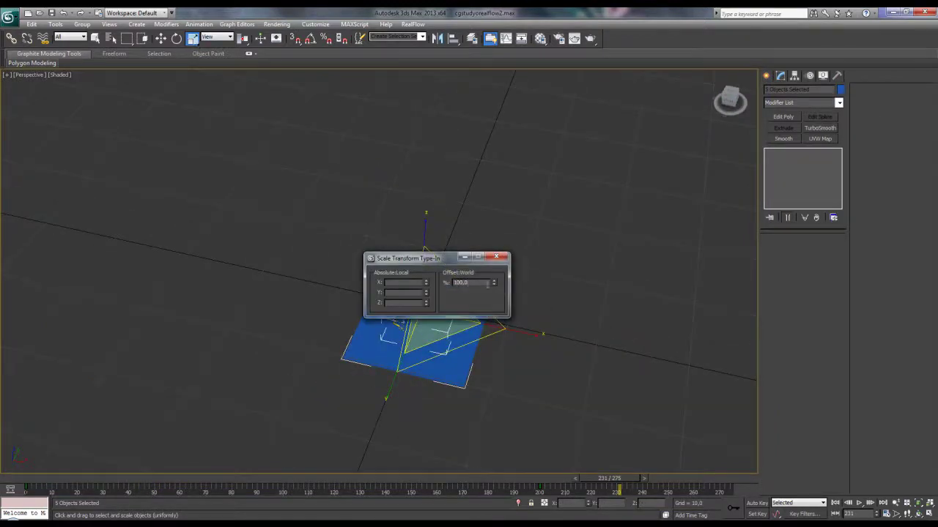
key("Return")
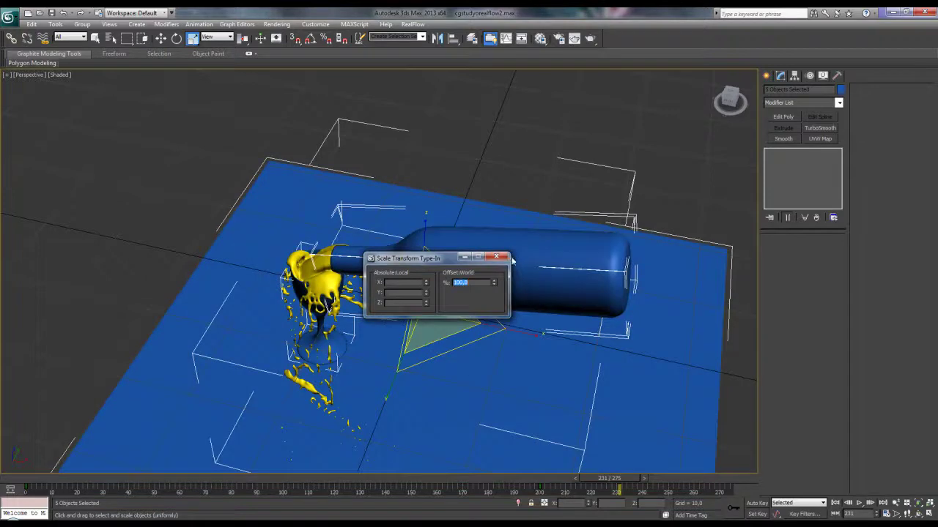
left_click(496, 257)
right_click(194, 39)
key("Return")
left_click(496, 257)
key("ctrl+z")
Inspect the scaled scene in Front wireframe and shaded Perspective views.
mouse_move(468, 279)
middle_mouse_down("alt")
mouse_move(423, 247)
mouse_move(410, 220)
middle_mouse_up("alt")
scroll(410, 220, "down", 5)
scroll(443, 256, "up", 5)
key("w")
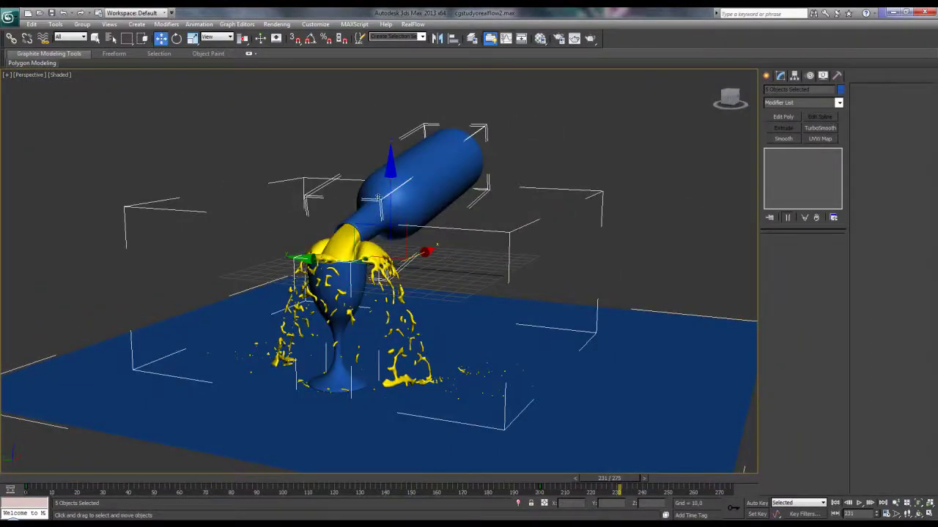
middle_click_drag(443, 256, 496, 205, "alt")
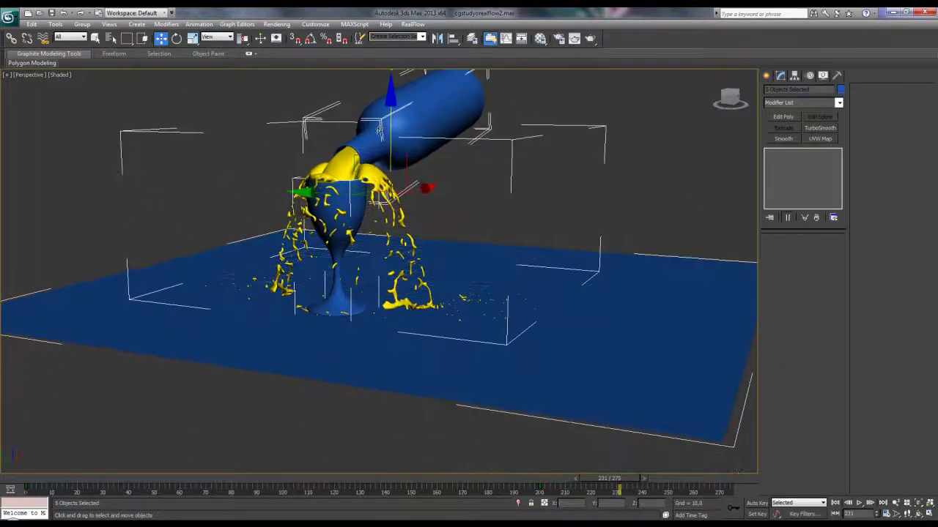
key("f")
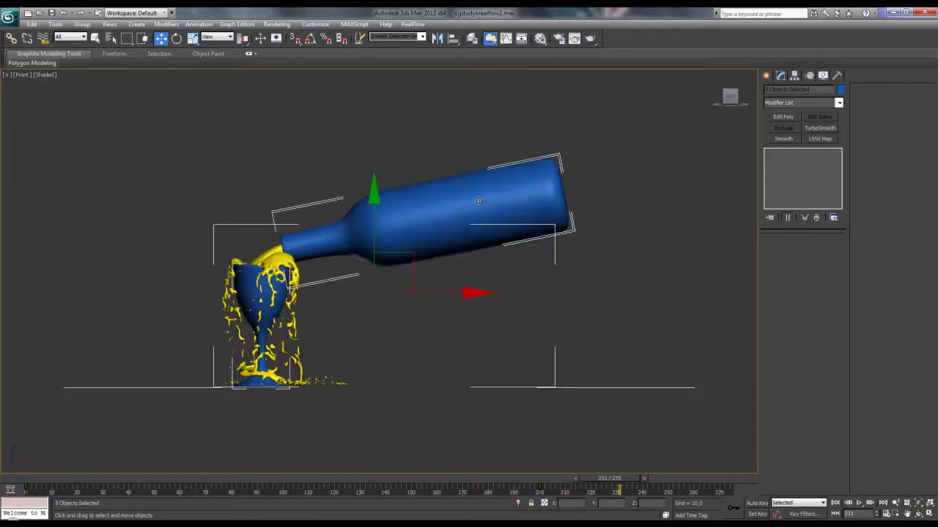
key("F3")
scroll(450, 234, "down", 5)
scroll(436, 252, "up", 5)
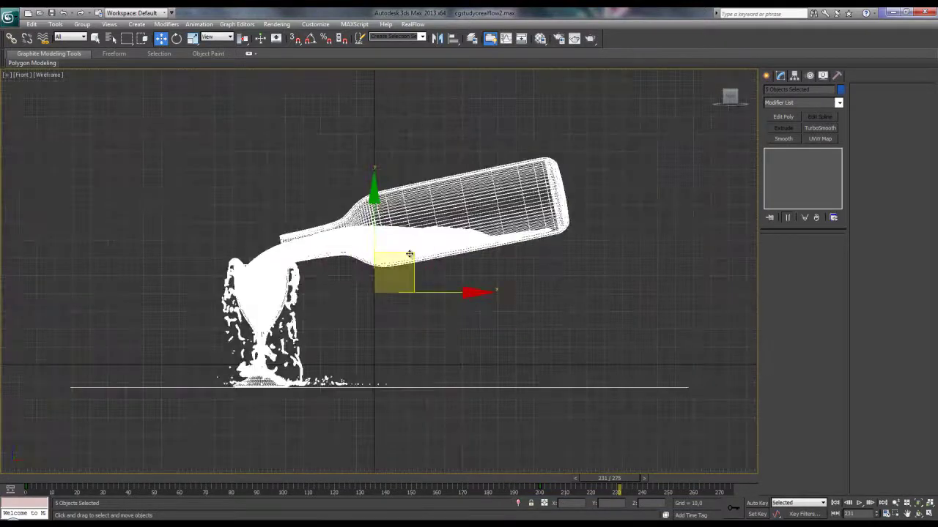
middle_click_drag(410, 256, 411, 230)
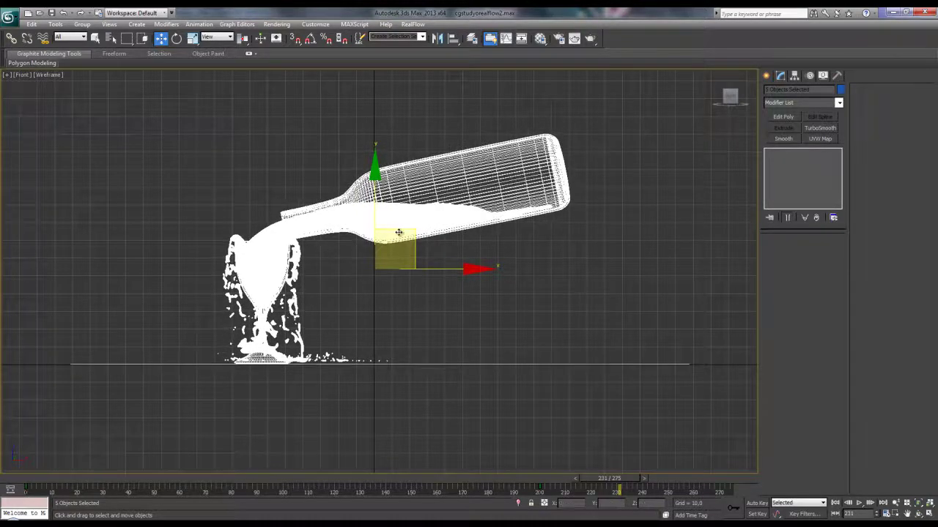
key("p")
middle_click_drag(378, 281, 391, 320, "alt")
key("F3")
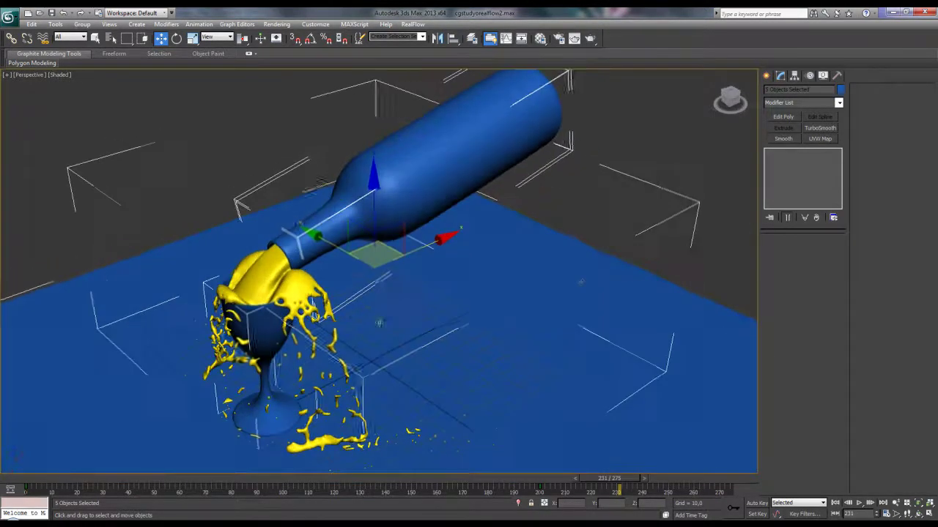
Set Plane001 to 1×1 segments, add Edit Poly and enter Edge mode.
left_click(684, 257)
left_click(589, 287)
scroll(689, 291, "down", 5)
key("F4")
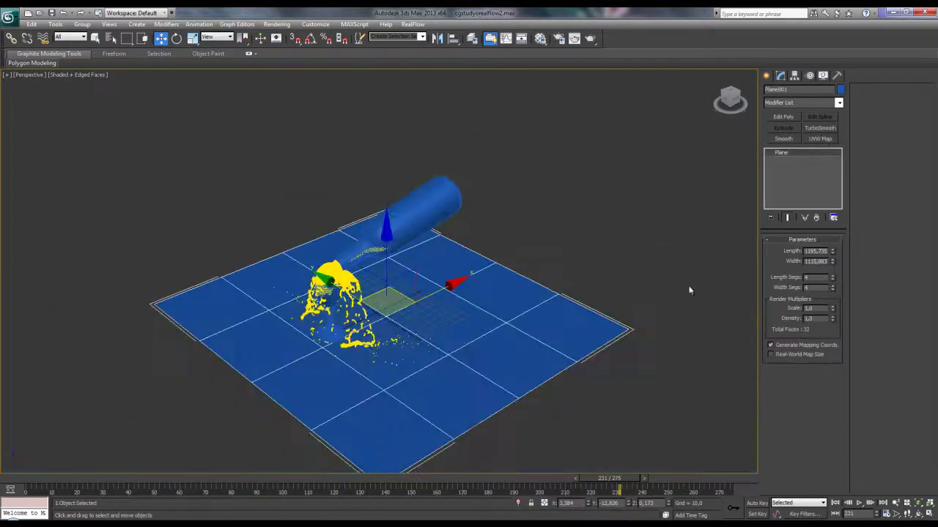
right_click(832, 277)
right_click(833, 287)
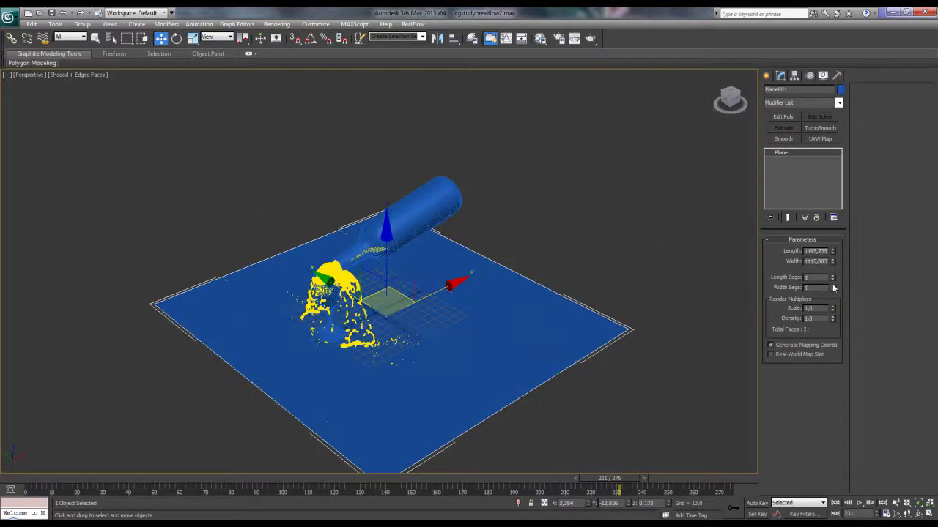
left_click(784, 118)
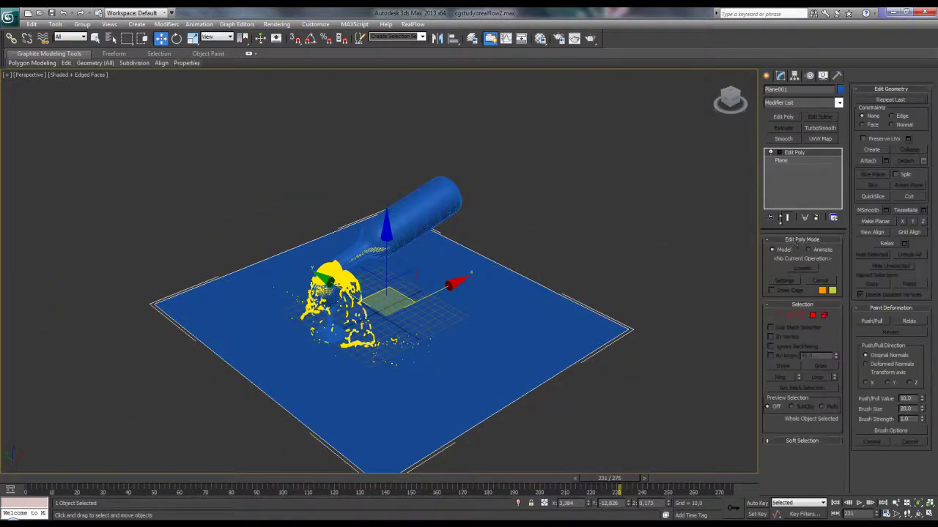
left_click(788, 307)
left_click(790, 306)
left_click(789, 315)
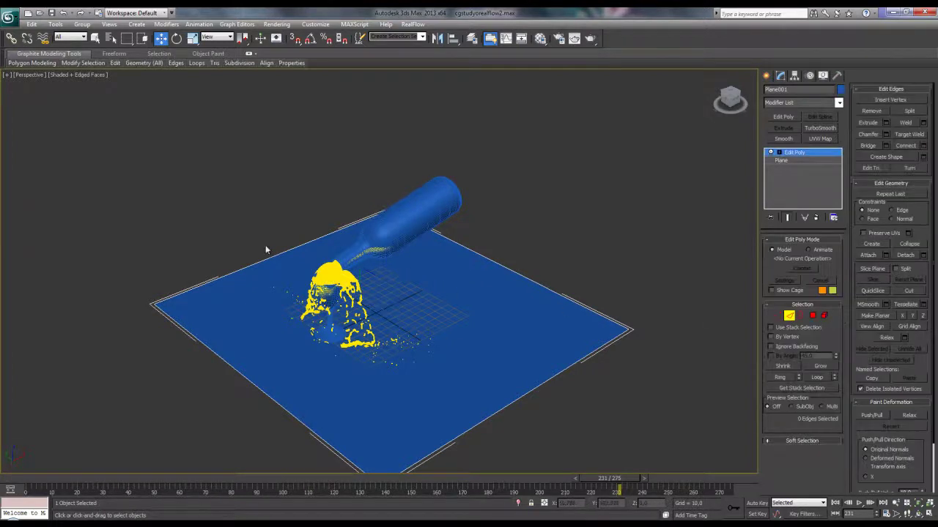
Extrude the plane's back edge upward into a tall raised strip.
left_click(265, 248)
middle_click_drag(286, 266, 350, 306)
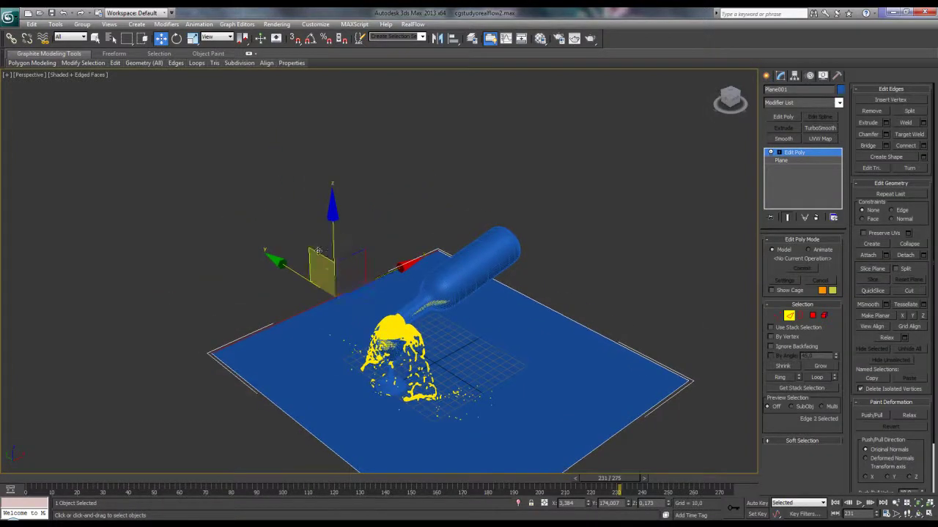
left_click_drag(321, 253, 208, 129, "shift")
left_click_drag(220, 147, 220, 132)
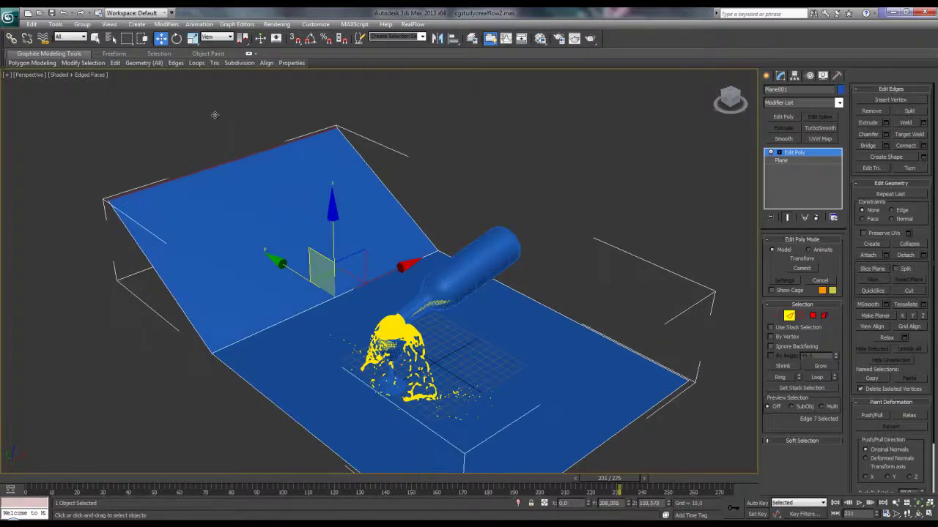
middle_click_drag(246, 161, 327, 230)
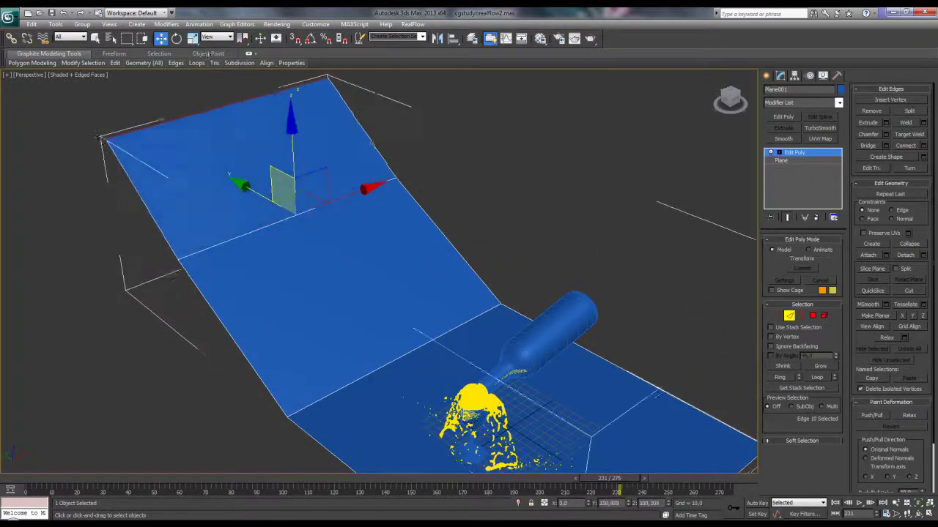
mouse_move(276, 168)
middle_mouse_down("alt")
mouse_move(301, 154)
mouse_move(278, 158)
middle_mouse_up("alt")
scroll(300, 154, "down", 3)
scroll(322, 230, "up", 3)
left_click_drag(261, 157, 261, 80, "shift")
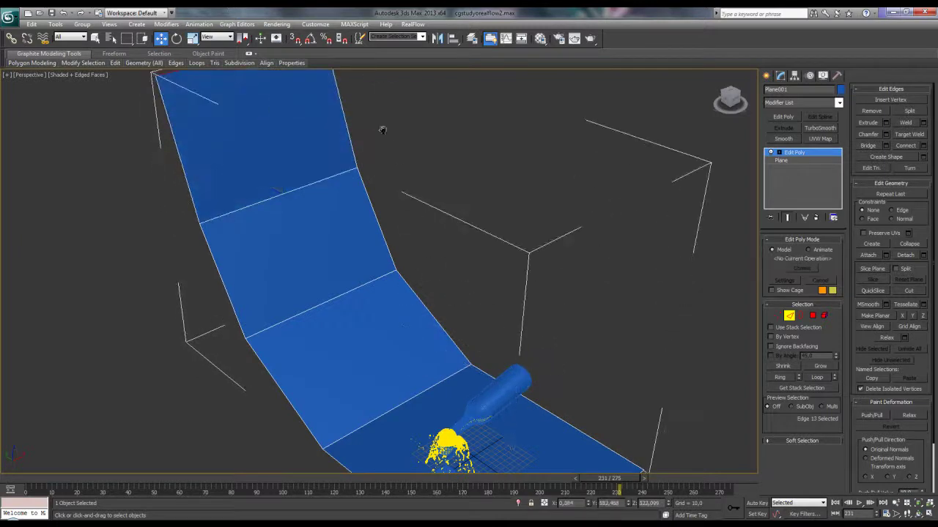
middle_click_drag(439, 219, 556, 273, "alt")
Stretch the front end, shift the fold edges into place, then select two flat-section edges.
double_click(578, 412)
middle_click_drag(611, 455, 606, 268, "alt")
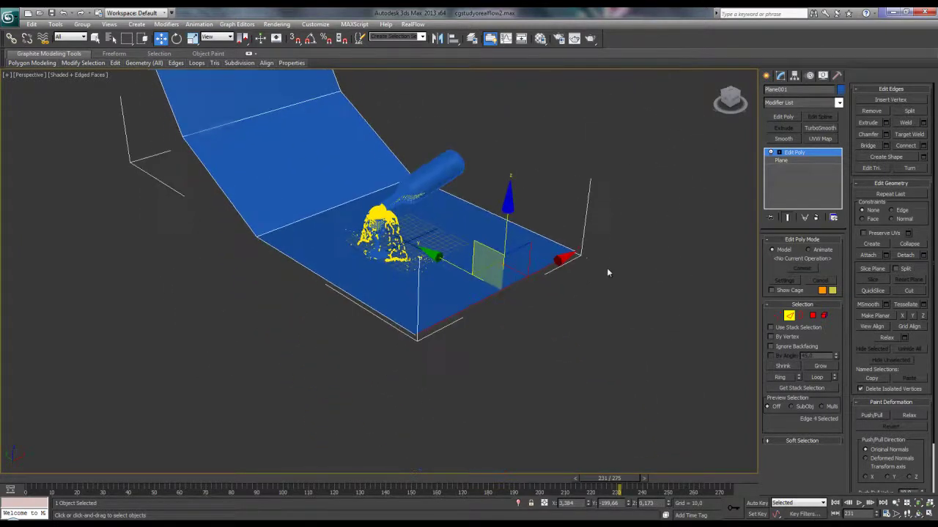
left_click_drag(461, 270, 651, 361, "shift")
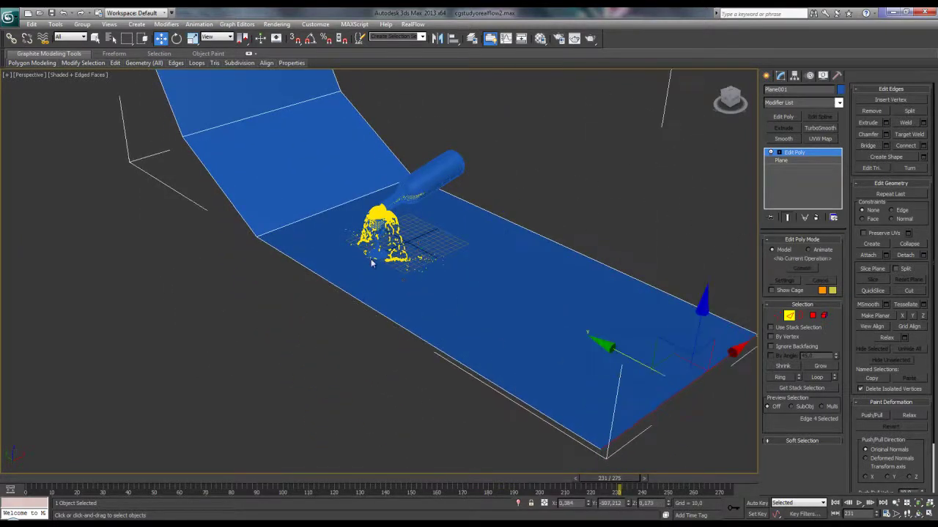
left_click_drag(304, 187, 345, 237)
middle_click_drag(344, 236, 370, 247, "alt")
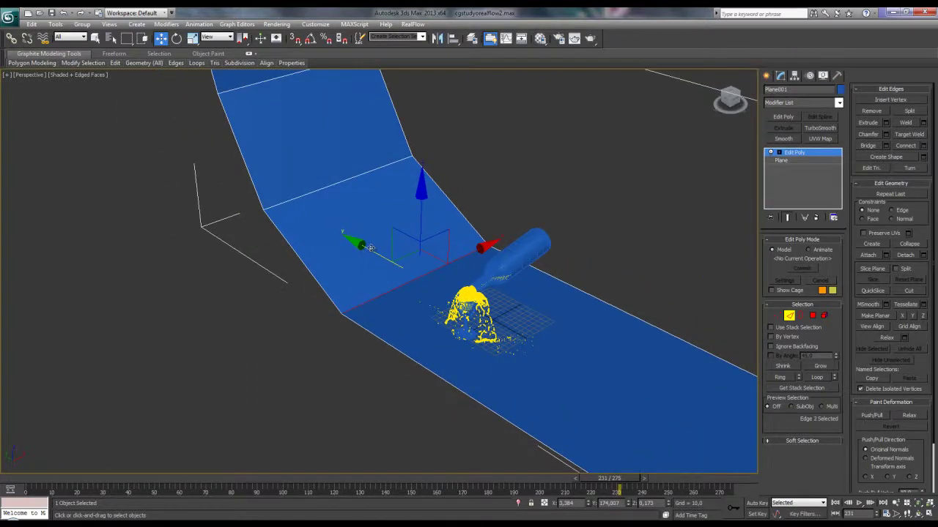
middle_click_drag(337, 217, 338, 233, "alt")
left_click(337, 174, "ctrl")
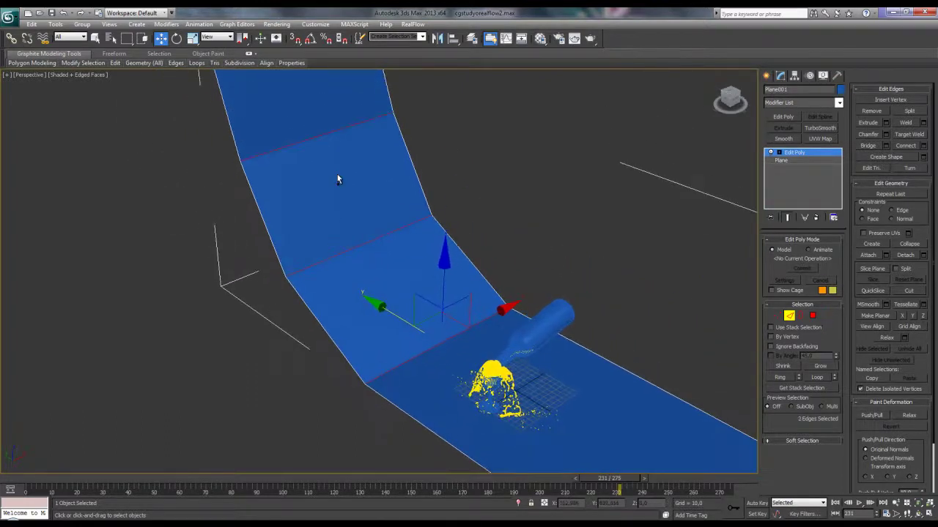
middle_click_drag(337, 174, 324, 137, "alt")
left_click(351, 174, "ctrl")
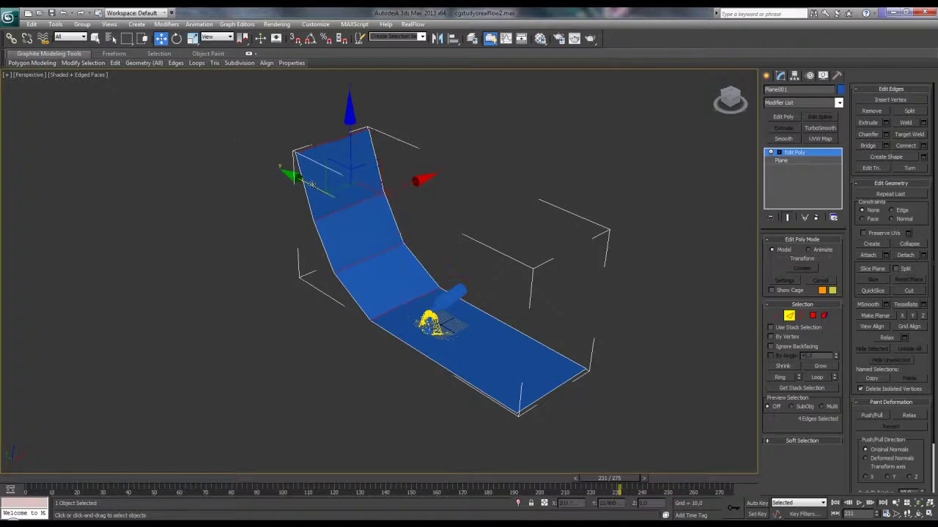
middle_click_drag(340, 215, 207, 102, "alt")
left_click_drag(208, 102, 319, 320)
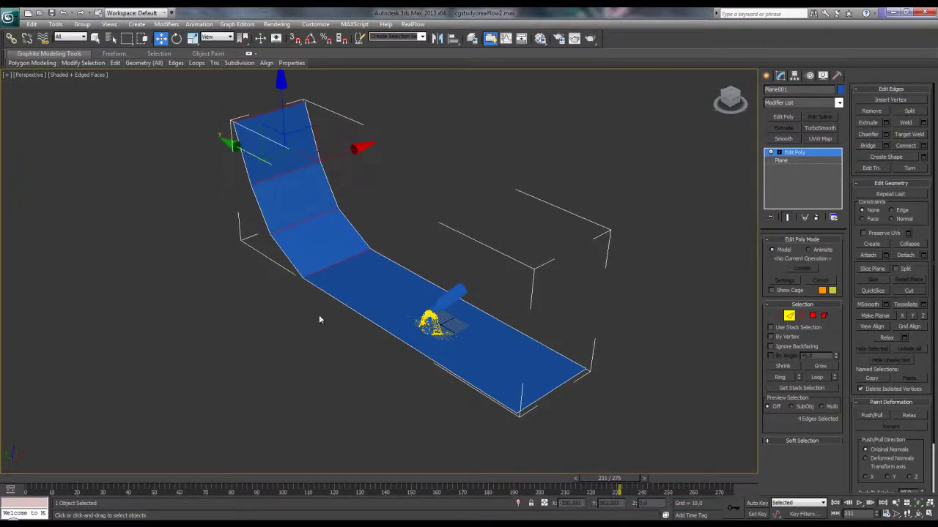
left_click(502, 296)
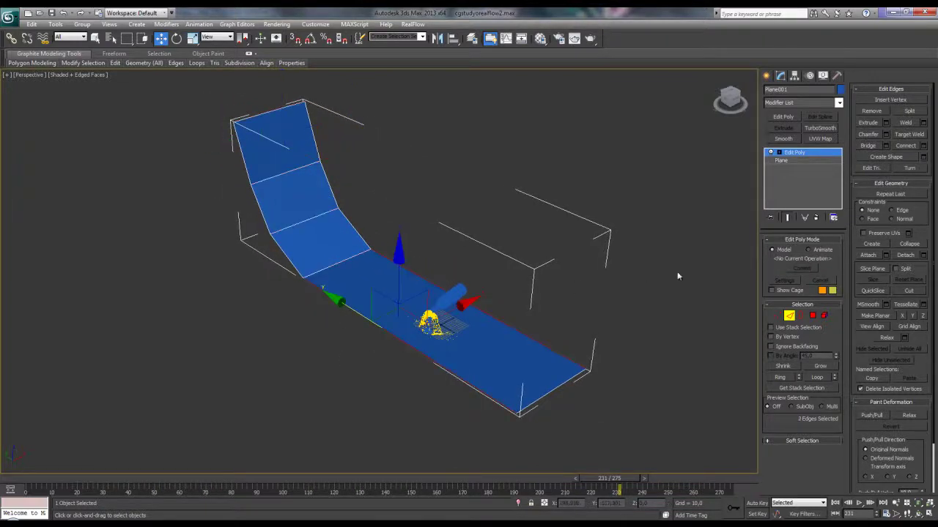
Connect new cross edges across the flat section and raise the right side edge loop.
left_click(923, 145)
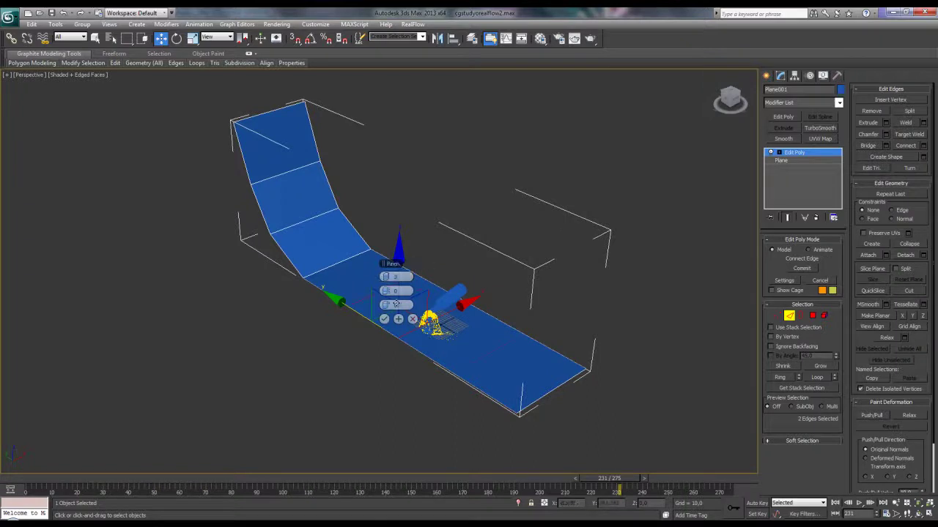
left_click(384, 319)
left_click(577, 350)
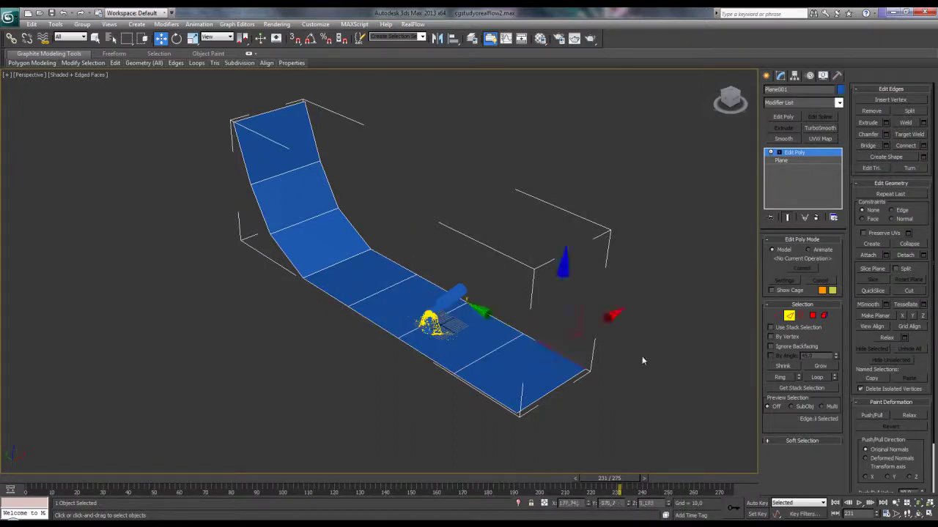
left_click(824, 378)
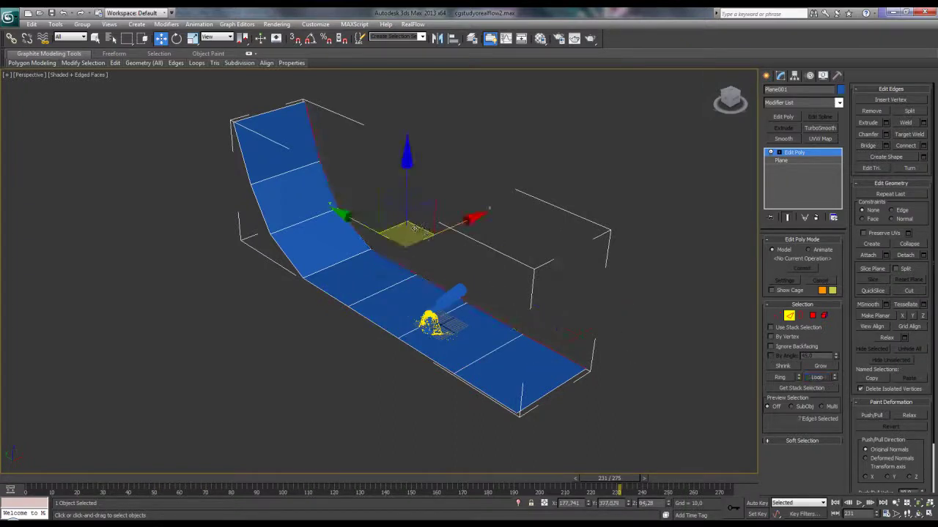
left_click_drag(414, 229, 705, 206)
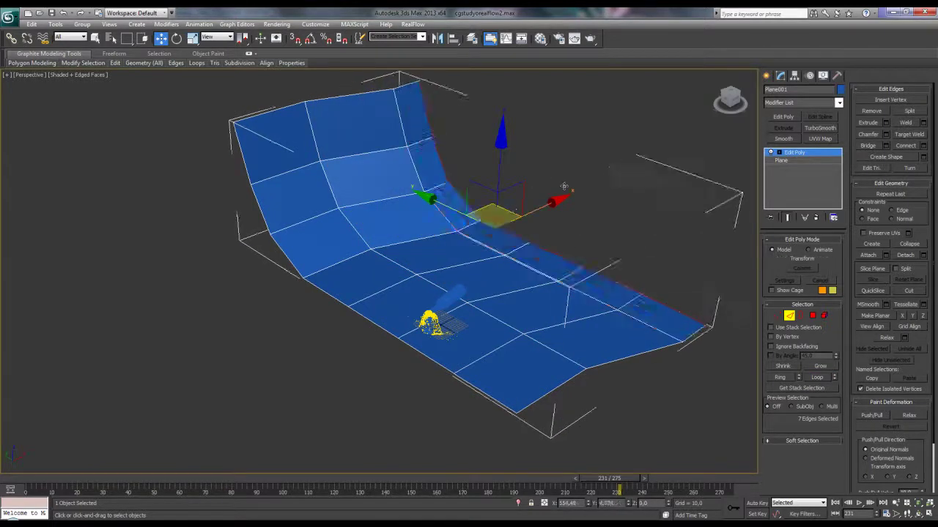
Loop-select the left side edges and pull them outward and down.
left_click(487, 413)
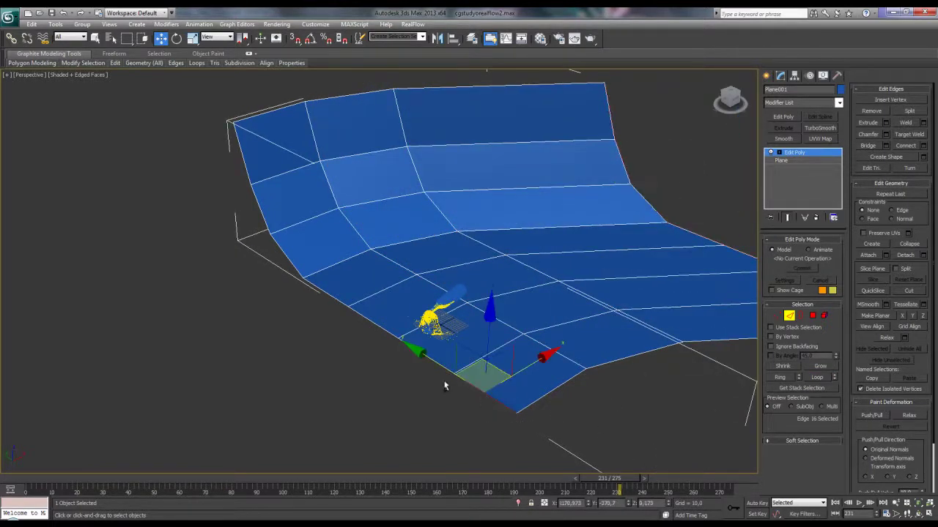
left_click(808, 378)
left_click_drag(346, 253, 329, 297)
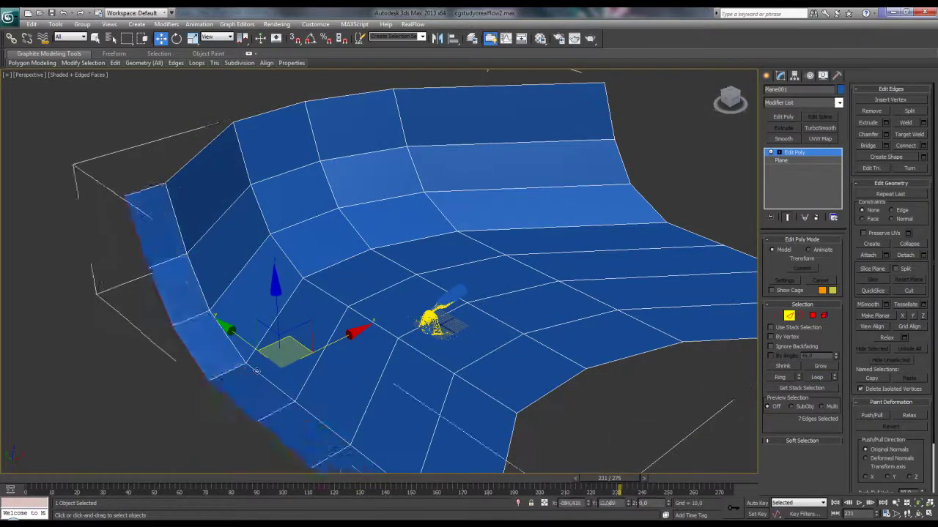
middle_click_drag(301, 341, 484, 308, "alt")
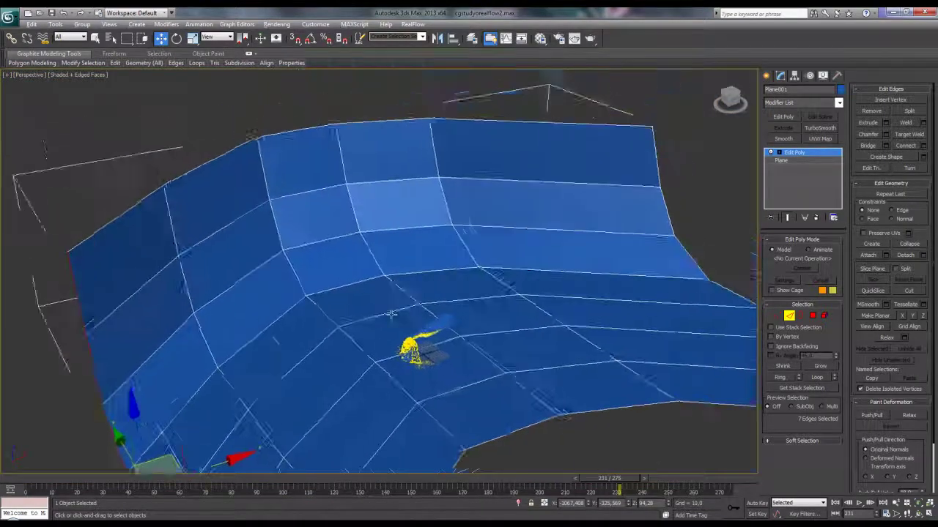
scroll(677, 211, "up", 5)
Add TurboSmooth above Edit Poly on Plane001 and show the safe frame.
left_click(819, 152)
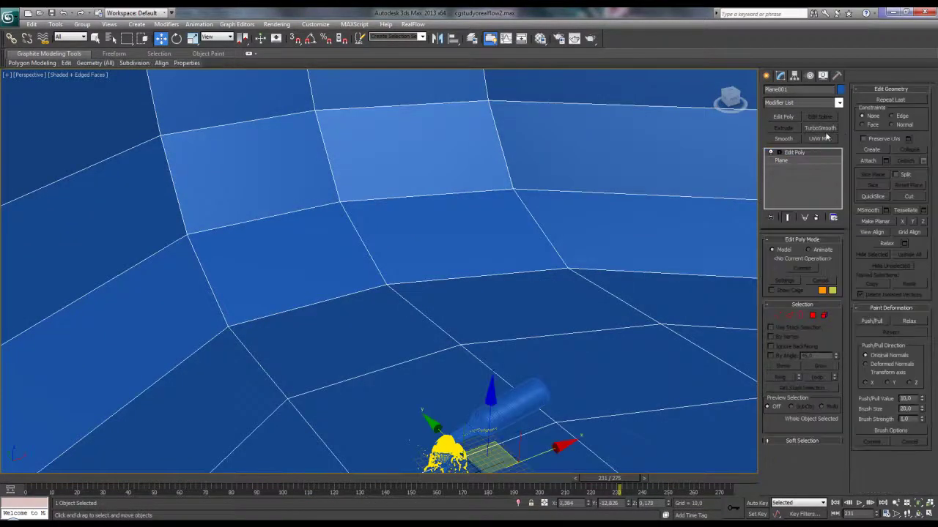
left_click(819, 129)
scroll(640, 239, "down", 4)
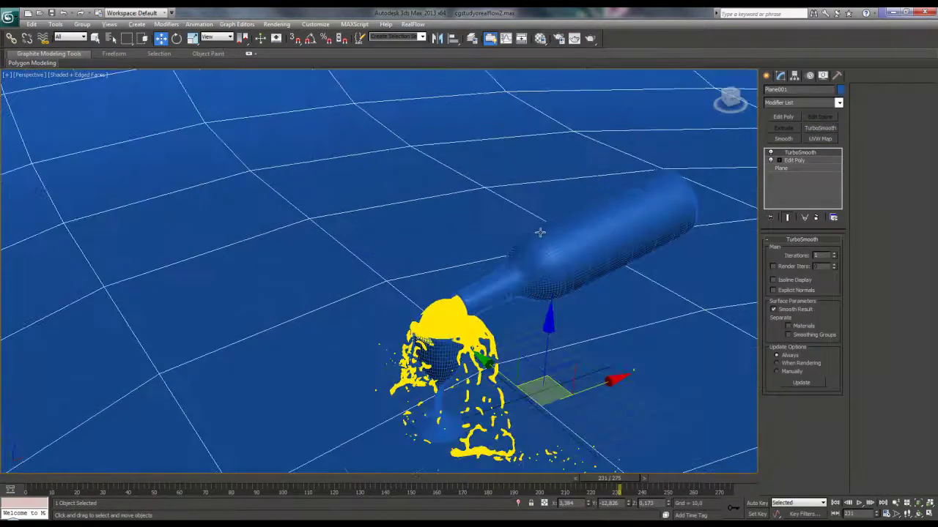
scroll(504, 222, "up", 3)
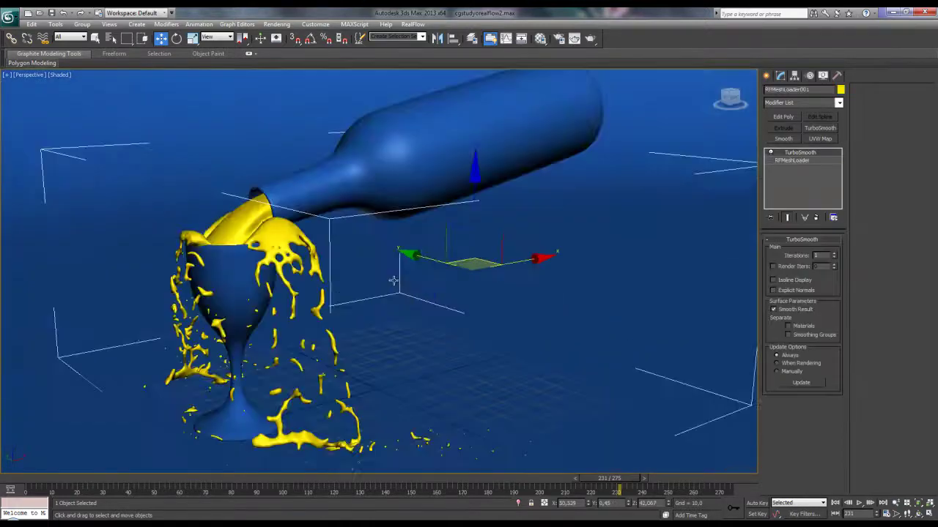
key("shift+f")
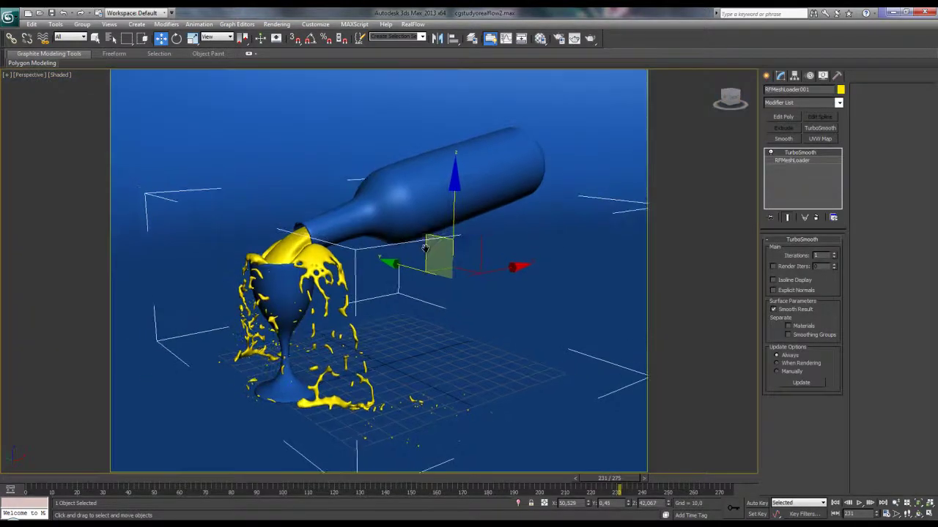
Set the render output size to the HDTV (video) 1280x720 preset.
left_click(557, 42)
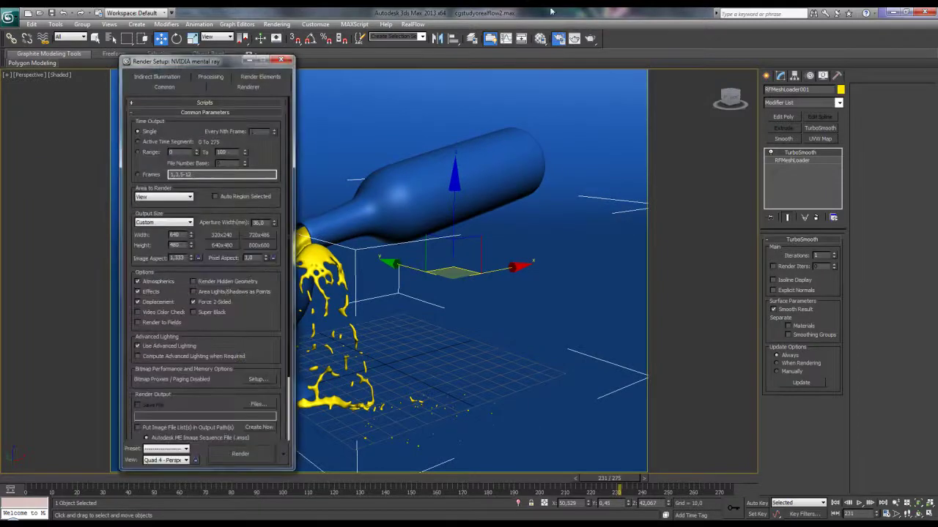
left_click(186, 222)
left_click(176, 347)
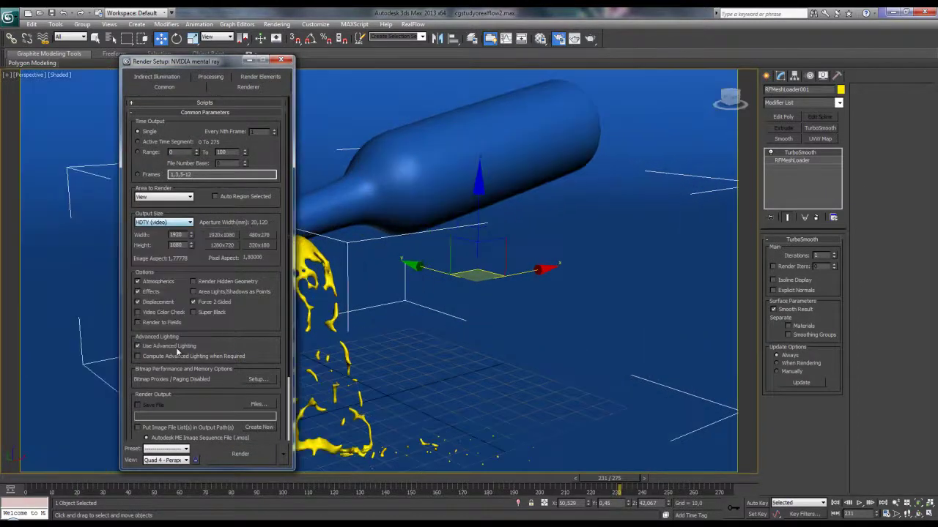
left_click(222, 245)
left_click(292, 58)
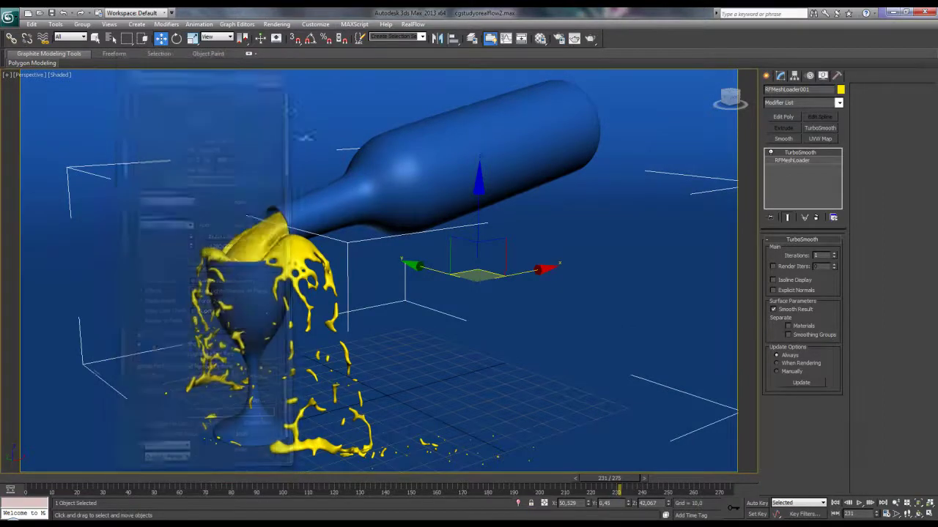
Switch the viewport to look through Camera001.
middle_click_drag(340, 207, 362, 208)
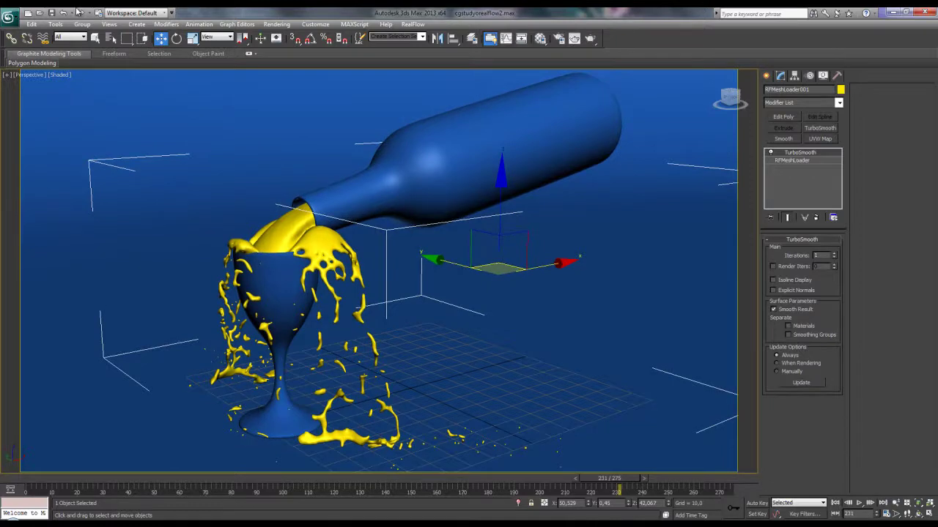
left_click(310, 207)
key("c")
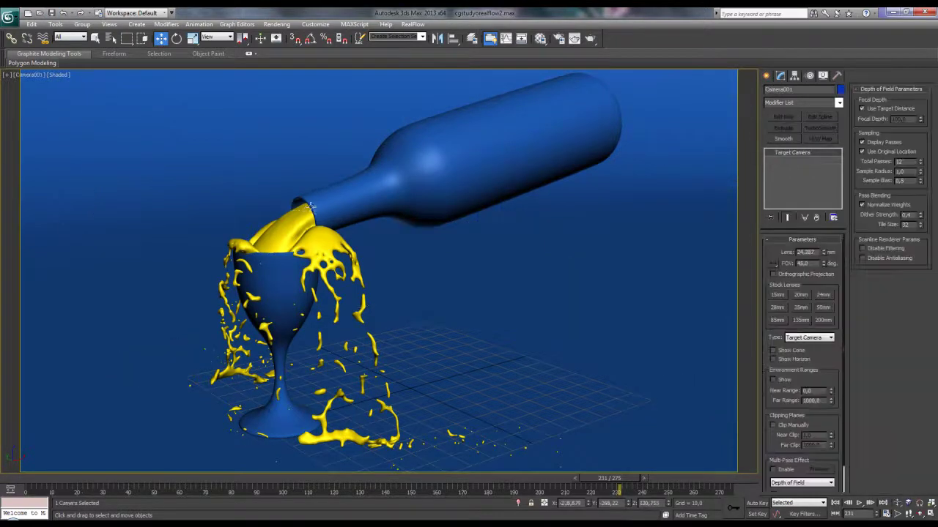
left_click(767, 76)
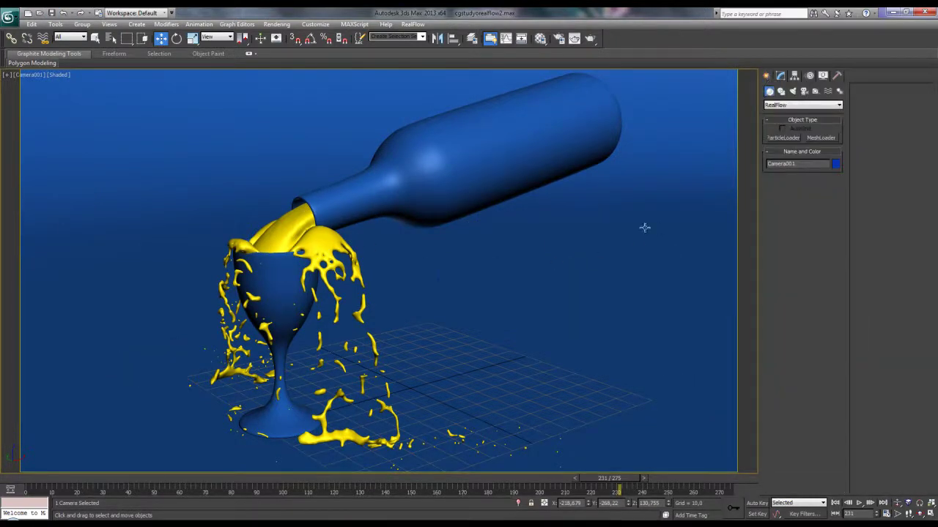
key("ctrl+z")
Move the Material Editor aside, then select and hide the Su object at the bottle neck.
left_click(547, 41)
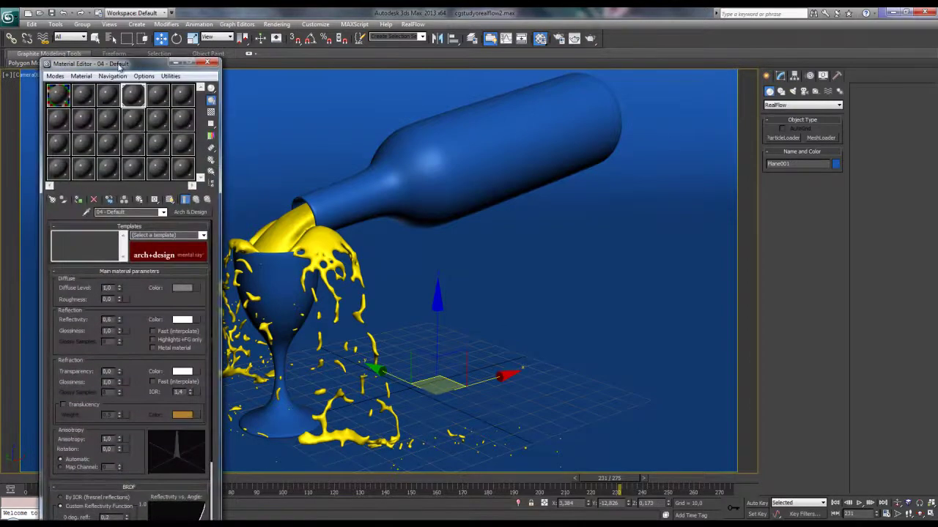
left_click_drag(132, 61, 610, 61)
left_click(408, 152)
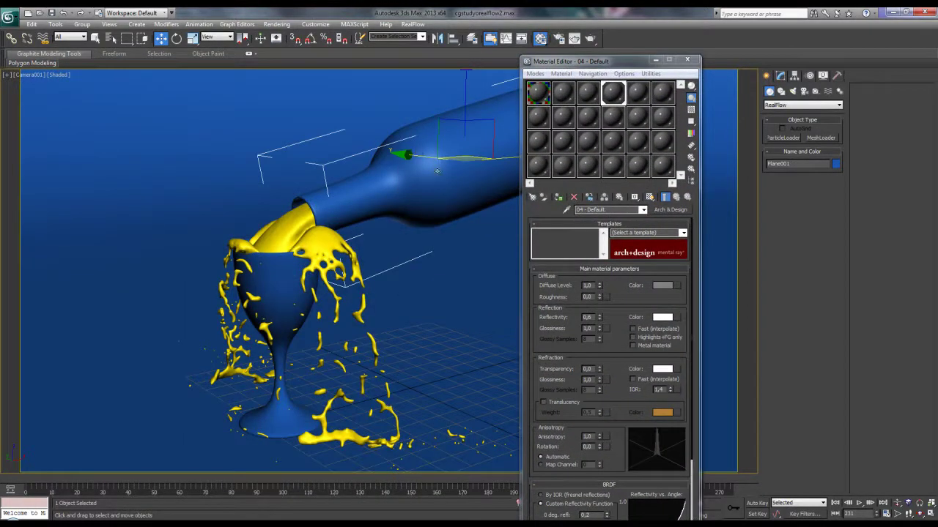
left_click(110, 39)
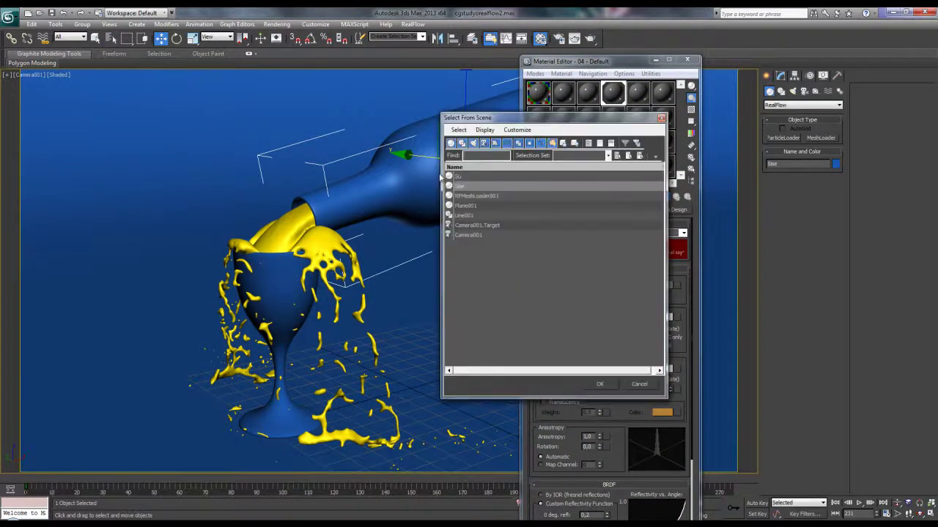
left_click(461, 178)
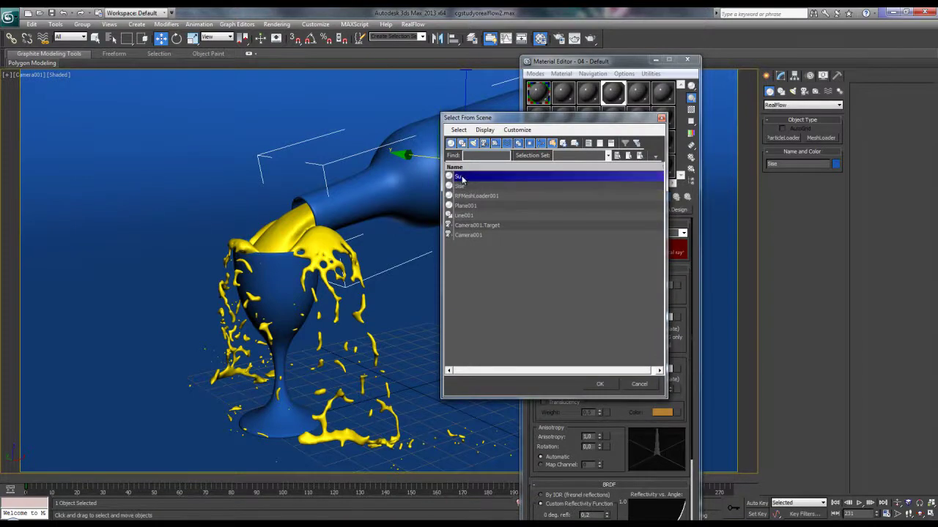
left_click(599, 386)
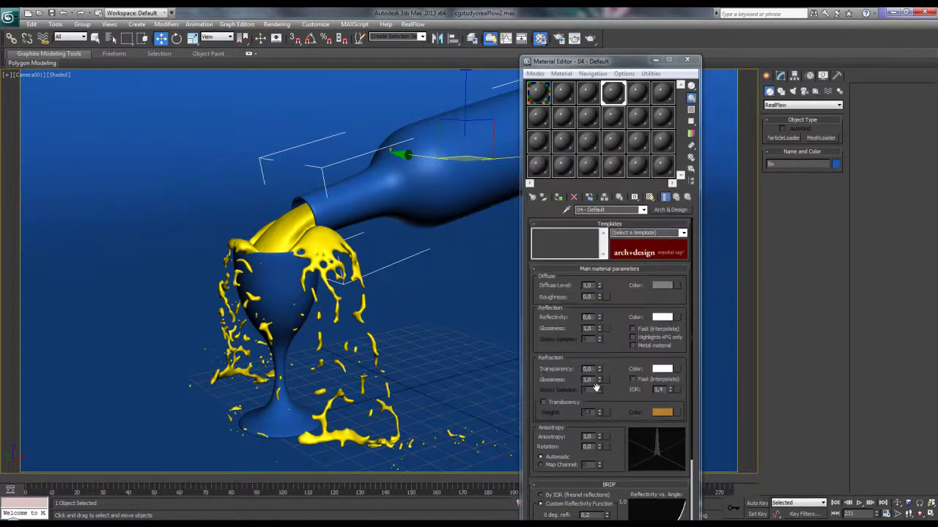
right_click(415, 186)
left_click(442, 160)
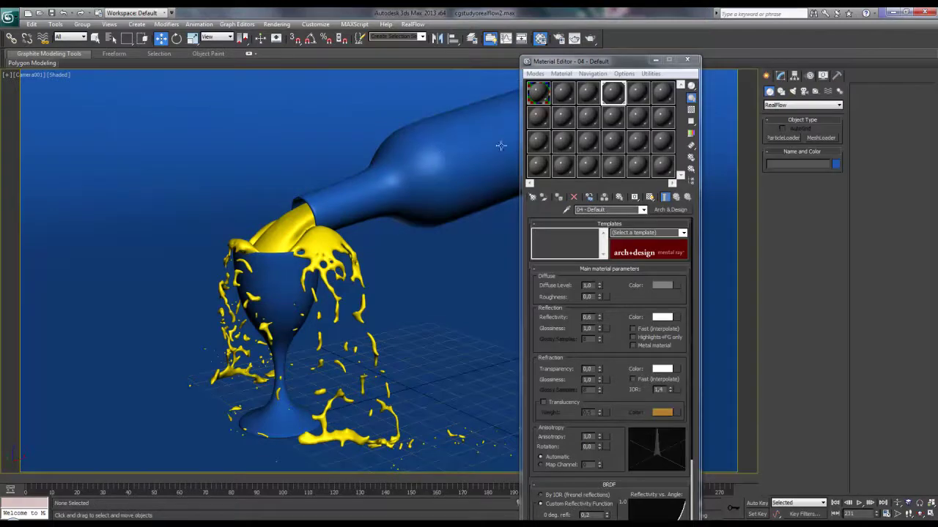
Assign the slot 02 material to the object near the bottle neck.
left_click(459, 149)
left_click(564, 94)
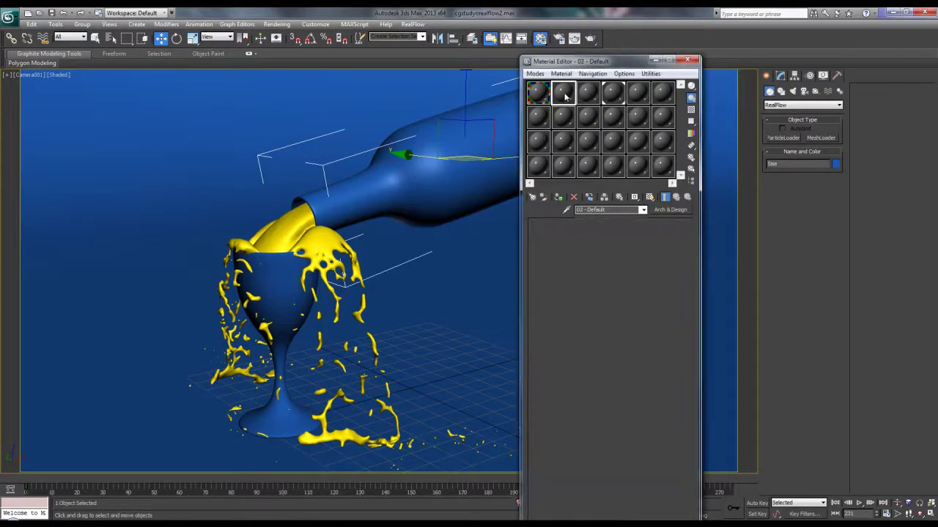
left_click(670, 210)
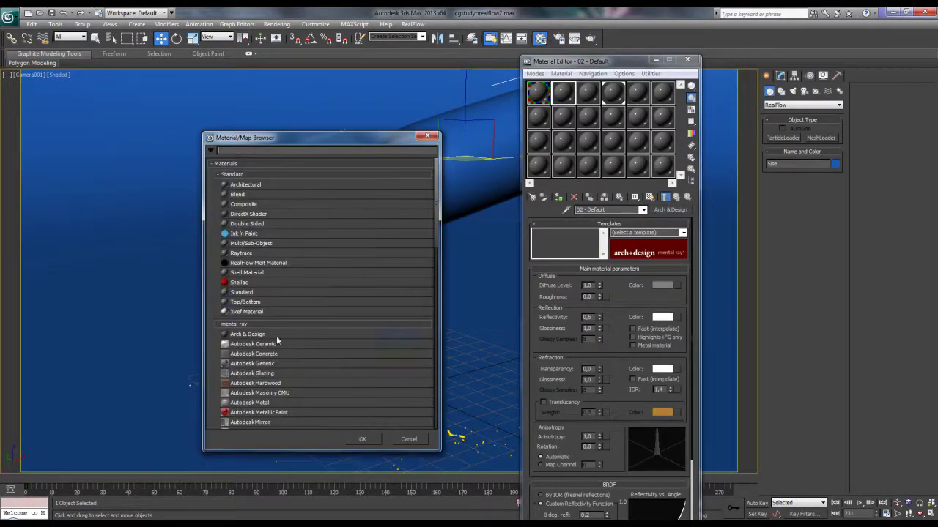
left_click(408, 439)
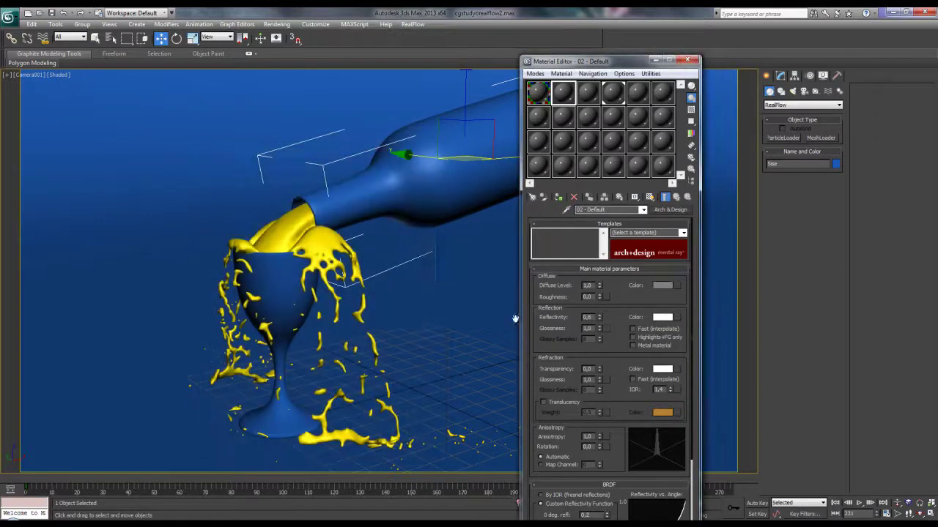
left_click(559, 198)
Shade objects in Material Color and give slot 03 the Glass (Physical) template for the bottle.
left_click(590, 92)
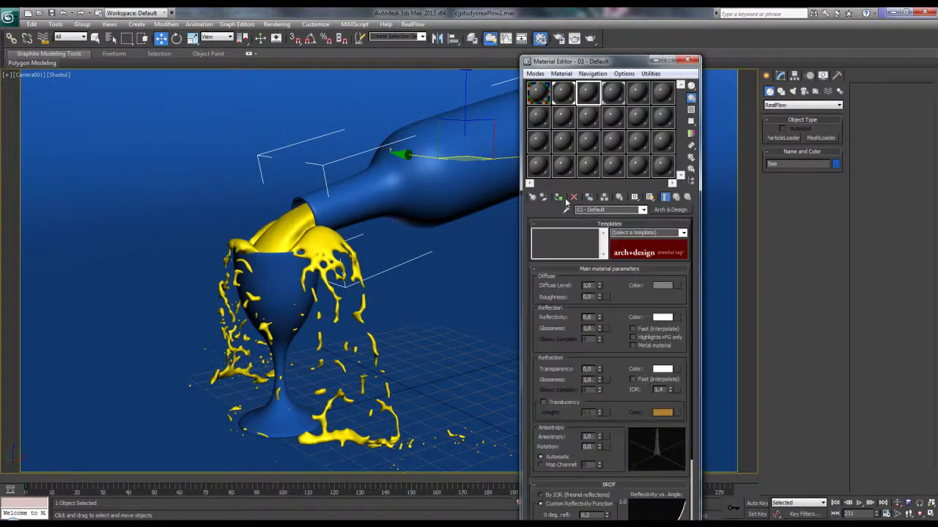
left_click(824, 76)
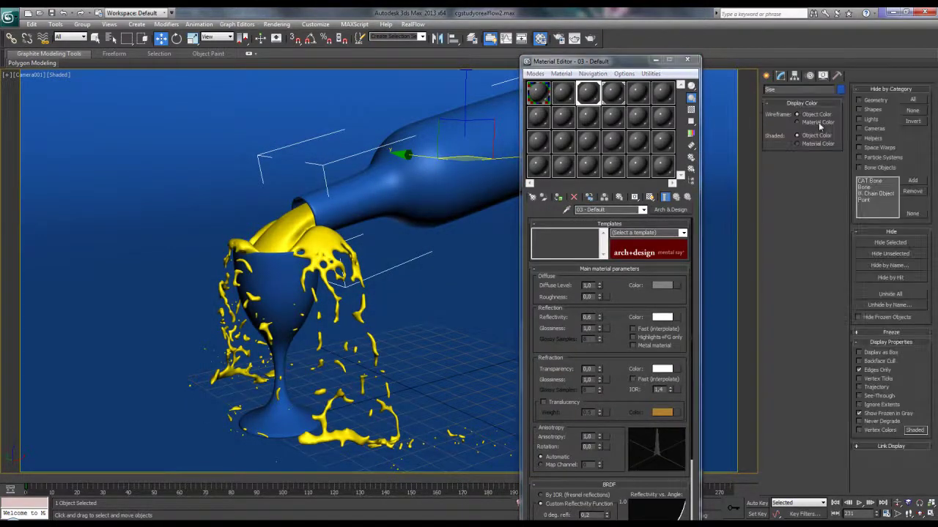
left_click(820, 143)
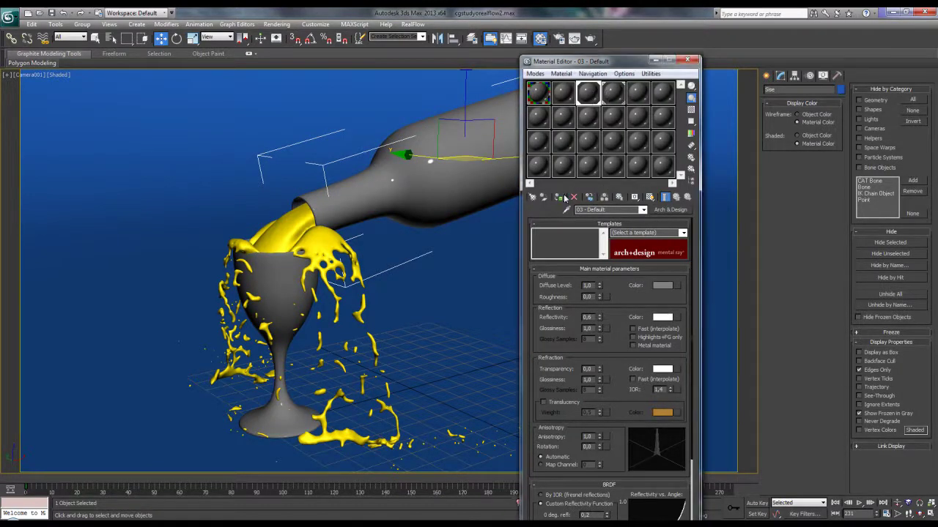
left_click(682, 233)
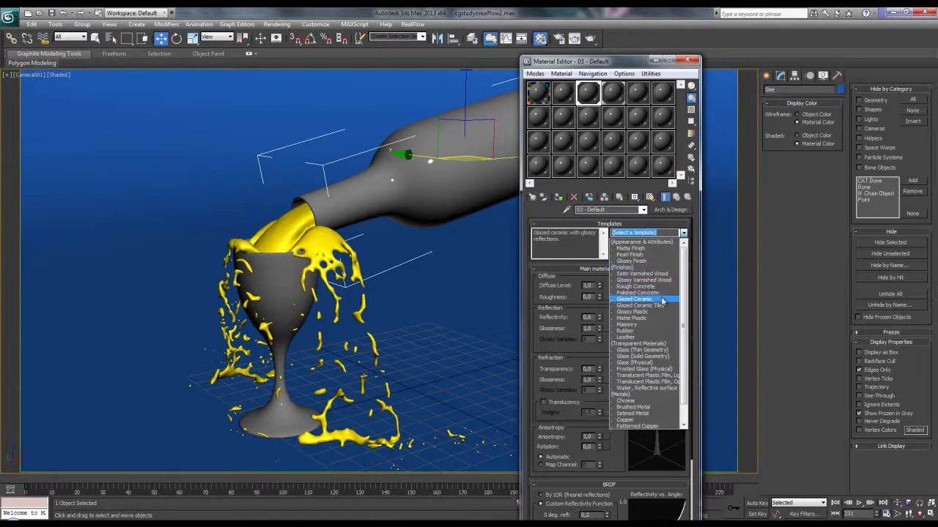
left_click(651, 365)
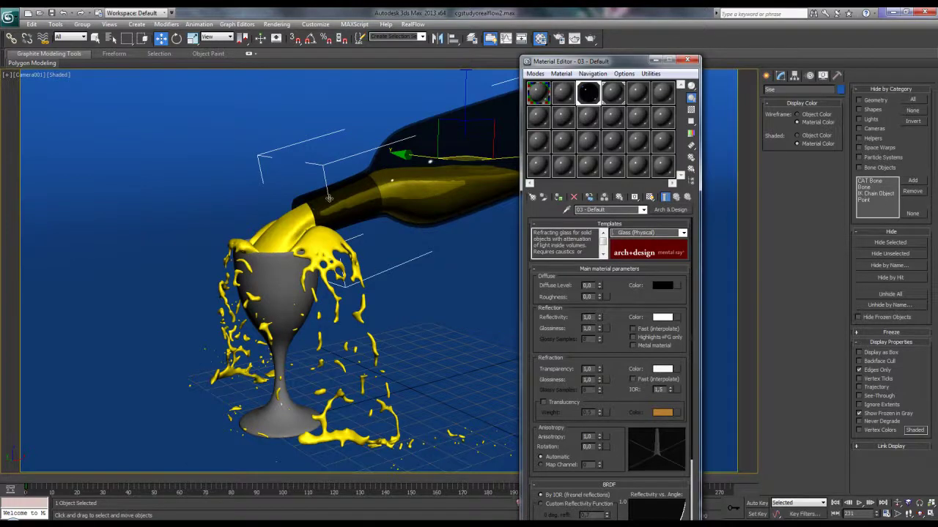
left_click(285, 241)
Assign a fresh slot 04 material to the liquid mesh.
left_click(605, 97)
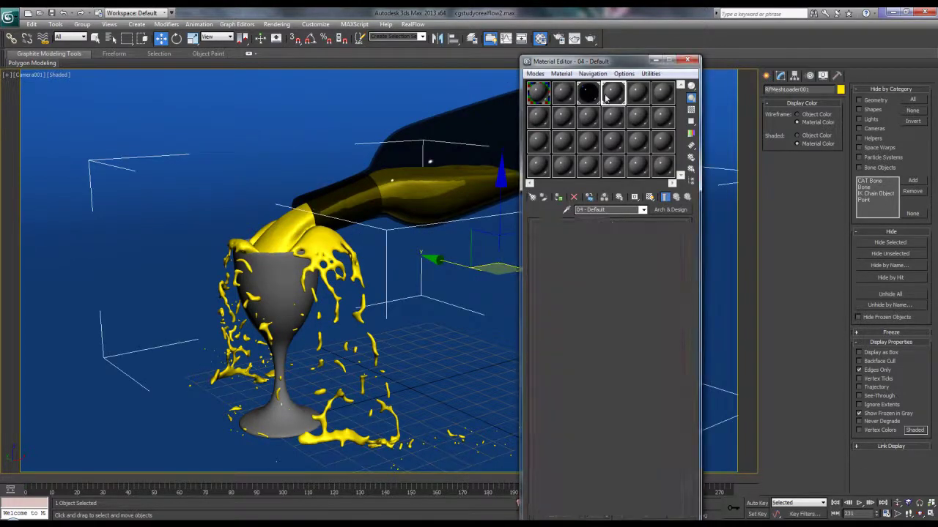
left_click(669, 210)
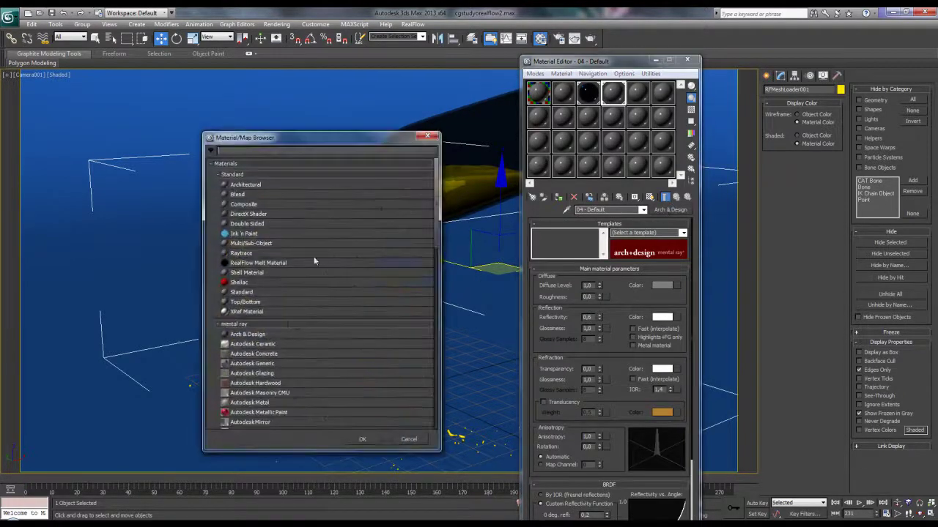
left_click(268, 177)
left_click(270, 185)
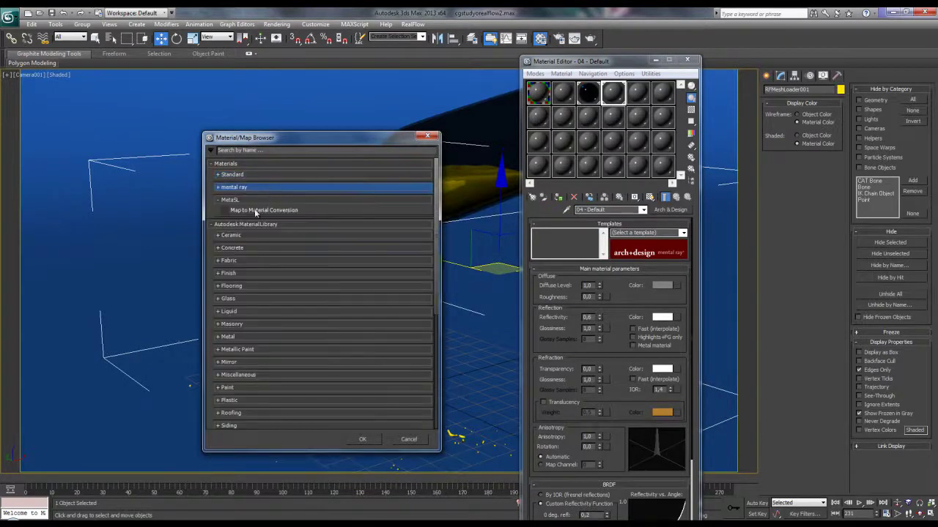
left_click(275, 311)
scroll(281, 317, "down", 1)
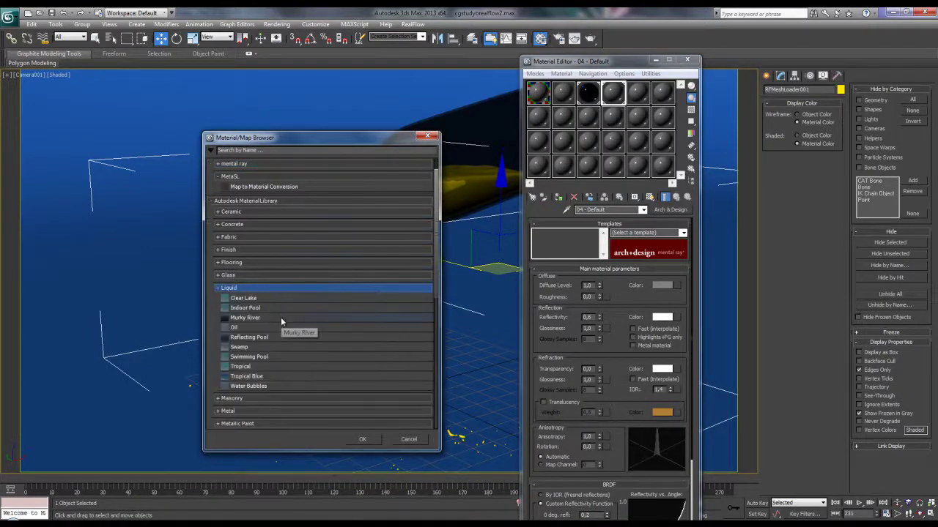
scroll(282, 321, "up", 1)
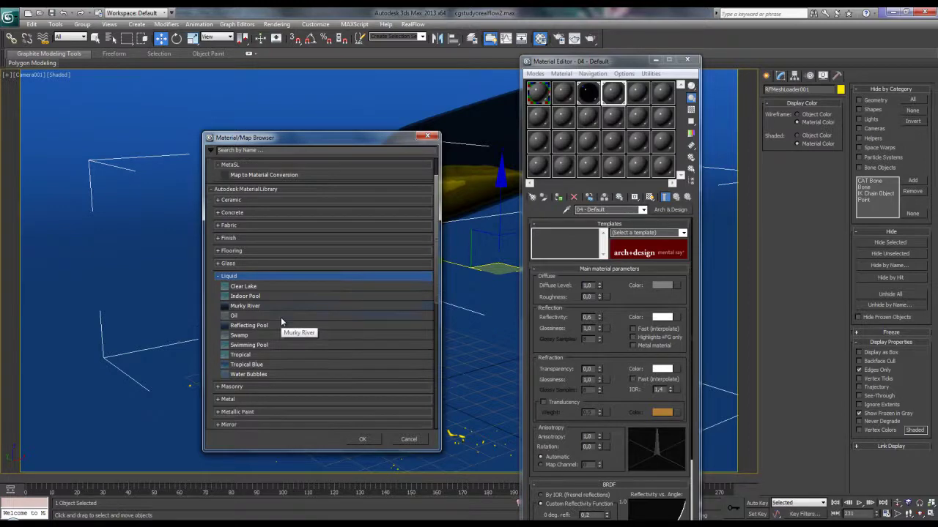
left_click(409, 439)
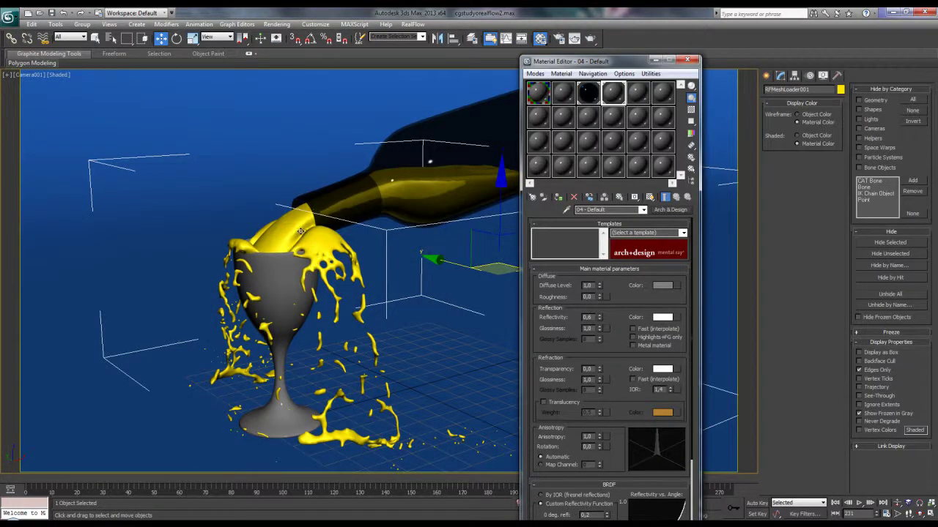
left_click(558, 198)
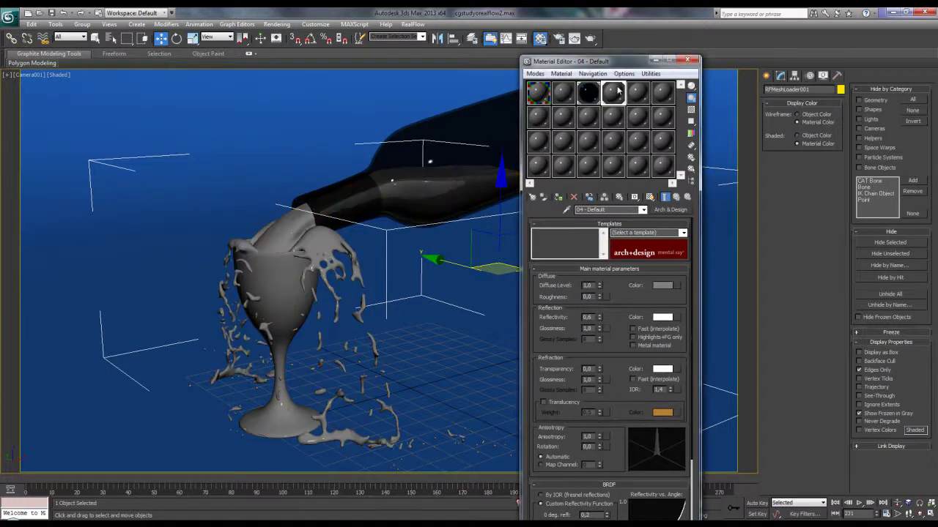
Open a large material preview and set the liquid's diffuse colour to red.
double_click(619, 90)
left_click_drag(562, 95, 272, 89)
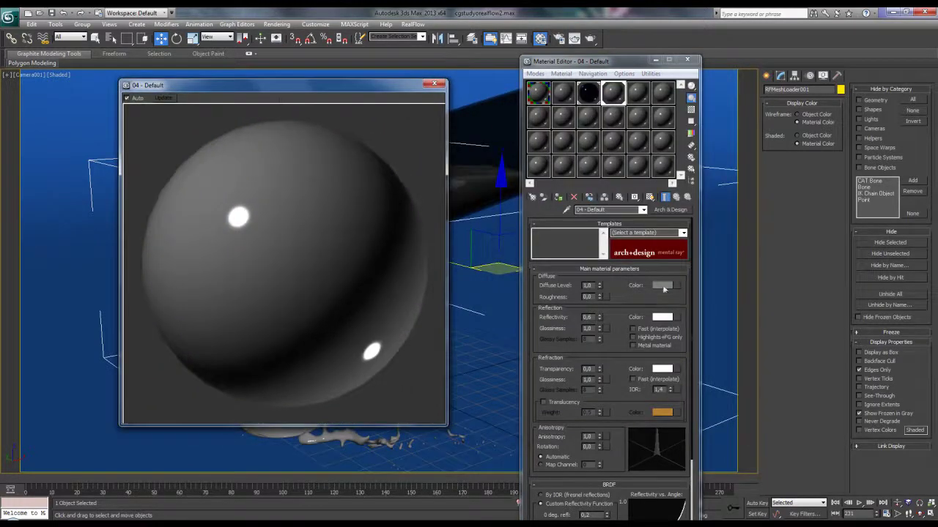
left_click(663, 287)
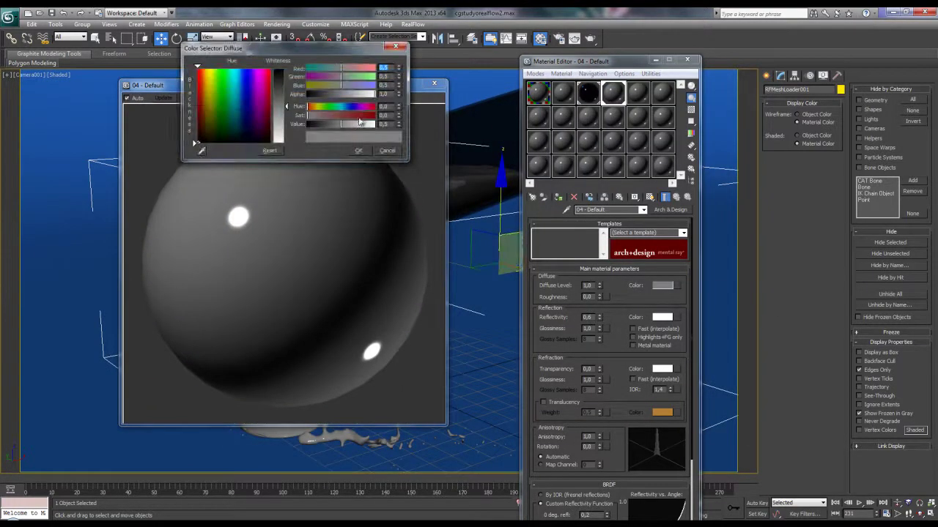
left_click_drag(359, 116, 365, 115)
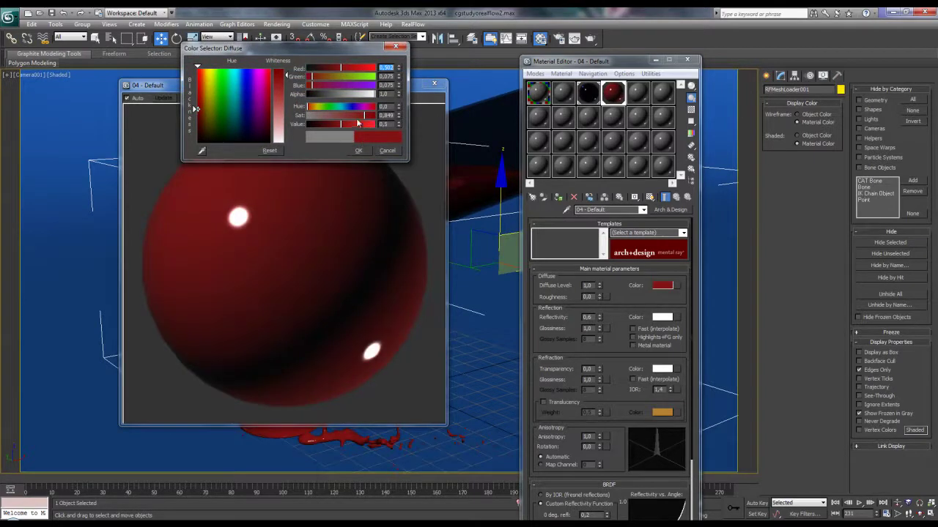
left_click(357, 123)
left_click(358, 150)
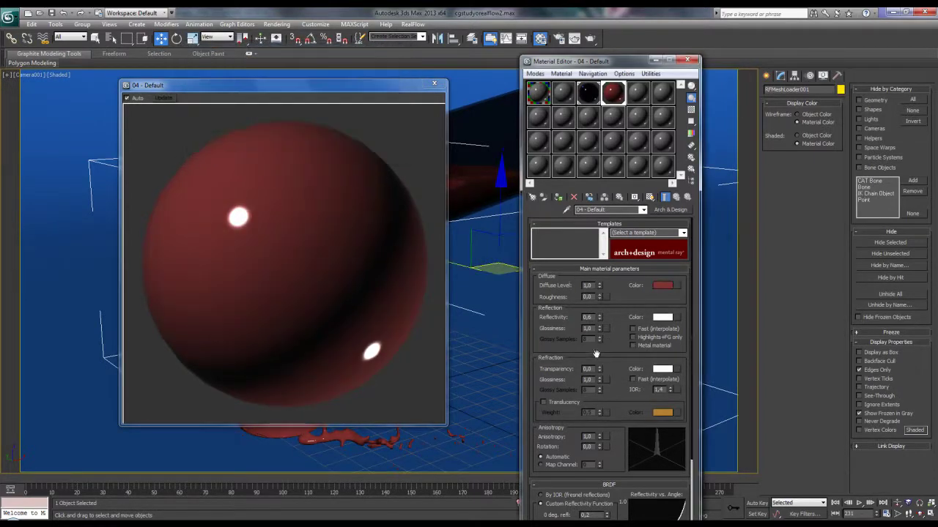
Set the refraction colour to deep red and copy it to the diffuse colour.
left_click_drag(601, 372, 601, 364)
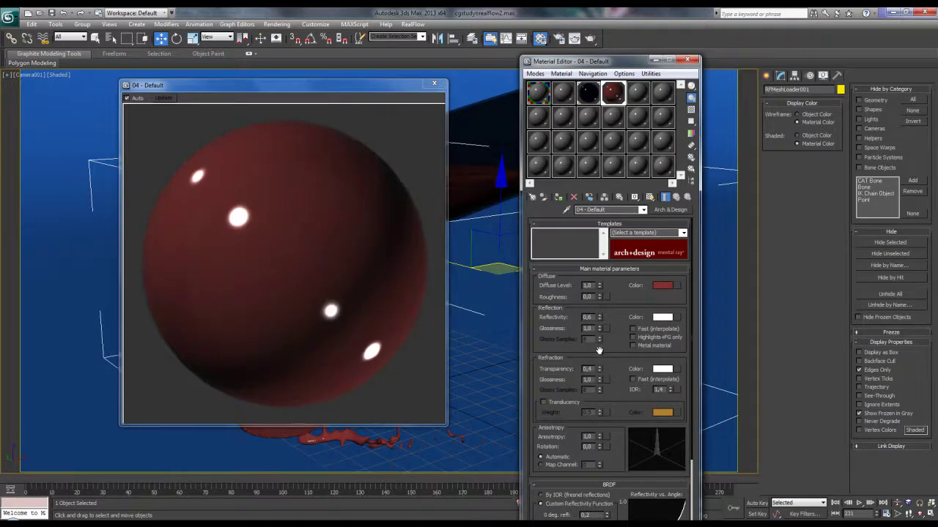
left_click(663, 369)
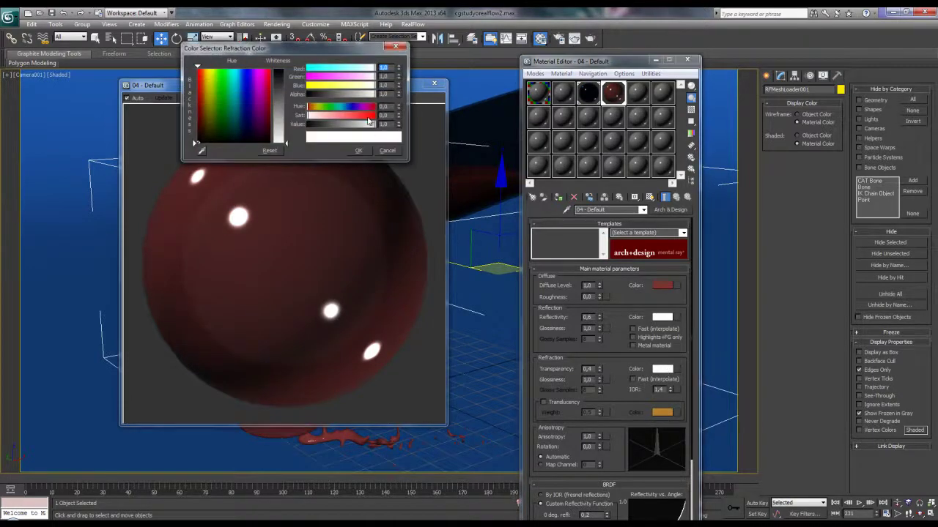
left_click(366, 116)
left_click_drag(356, 124, 317, 124)
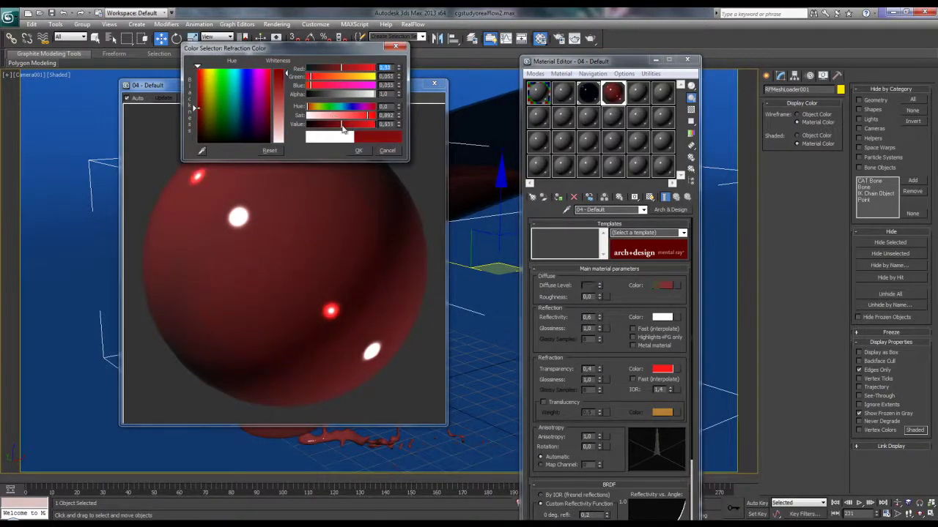
left_click(358, 150)
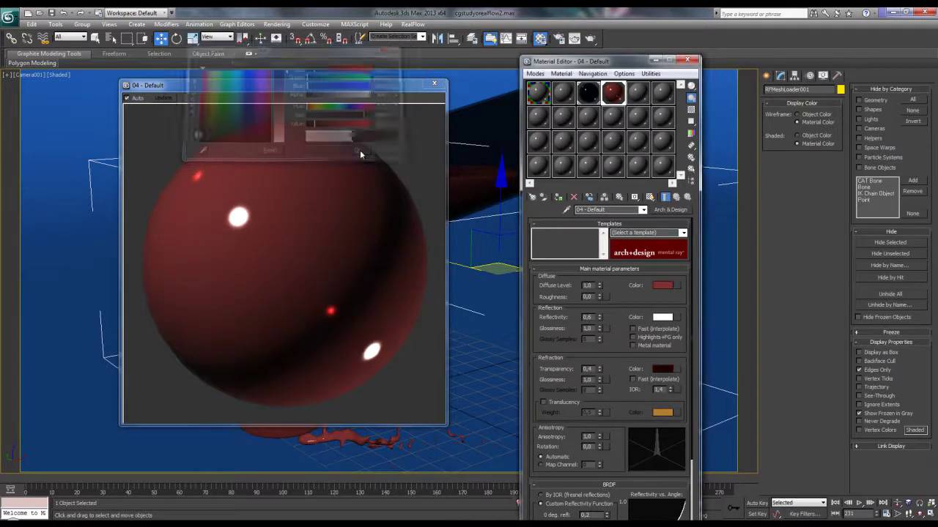
left_click(662, 285)
left_click(612, 314)
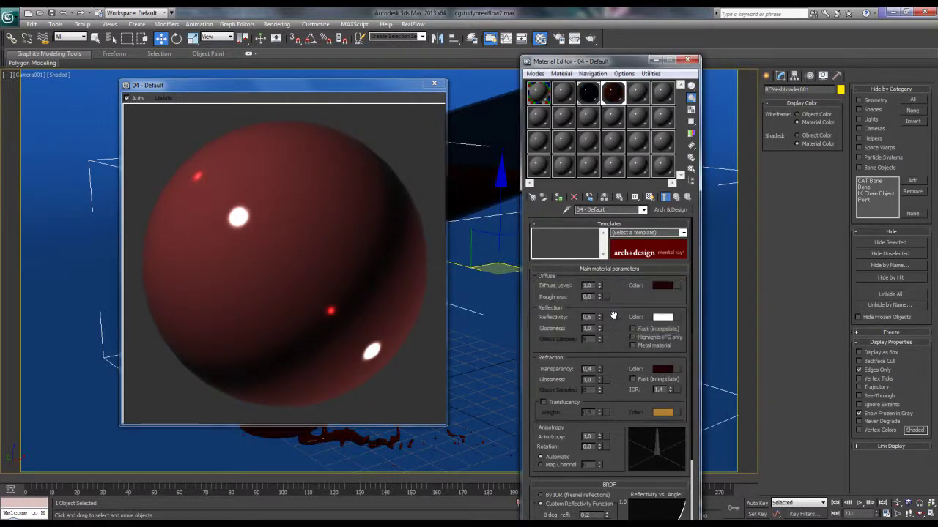
Set reflectivity 0.3, glossiness 0.8 and transparency 1.0.
double_click(588, 317)
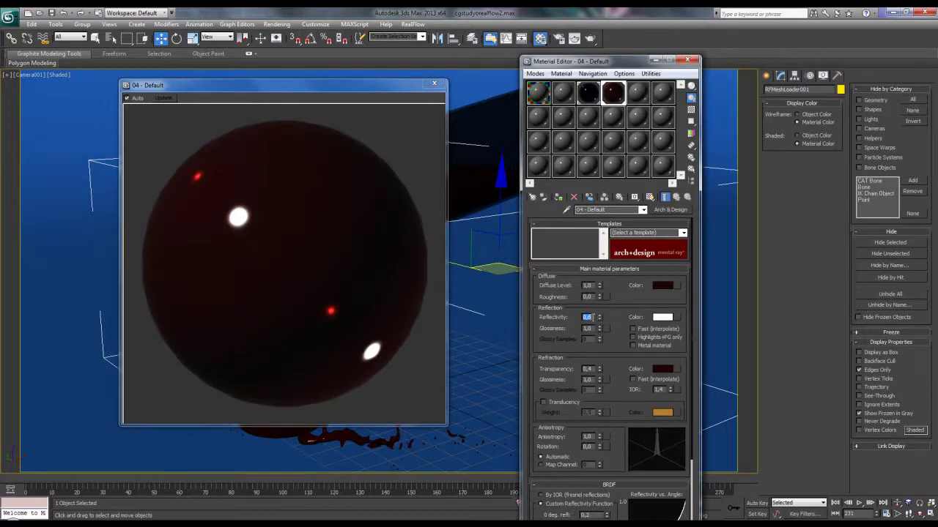
double_click(589, 329)
type("0,5")
key("Return")
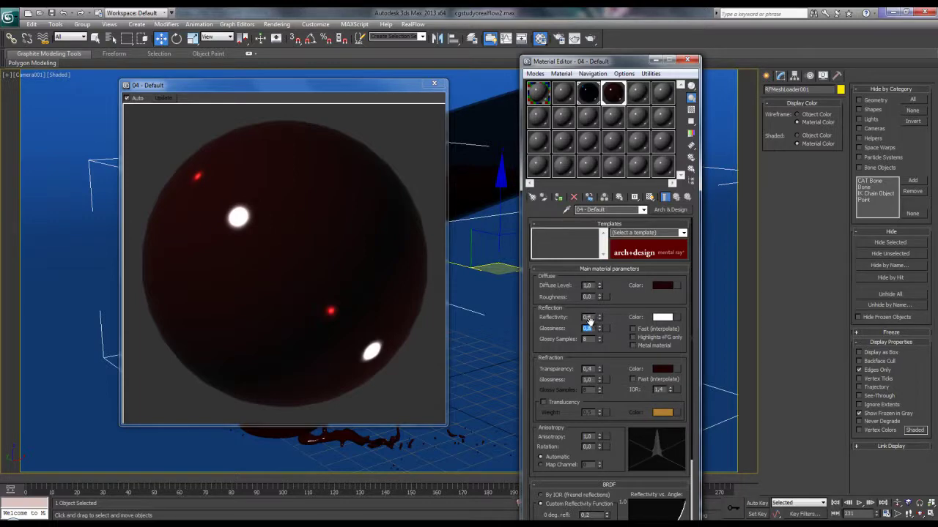
double_click(588, 317)
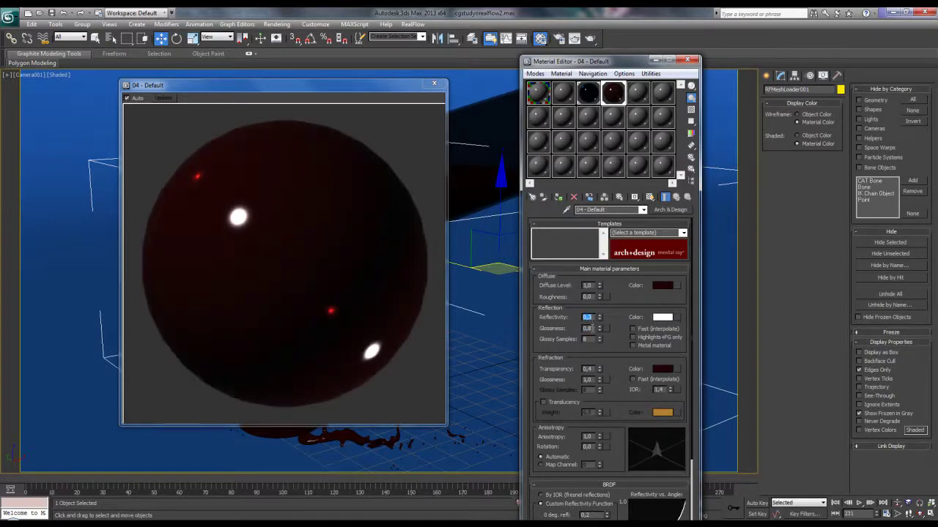
double_click(589, 369)
type("0,6")
Set the index of refraction to 1.33.
double_click(667, 390)
type("1,88")
key("Return")
double_click(659, 389)
type("1.")
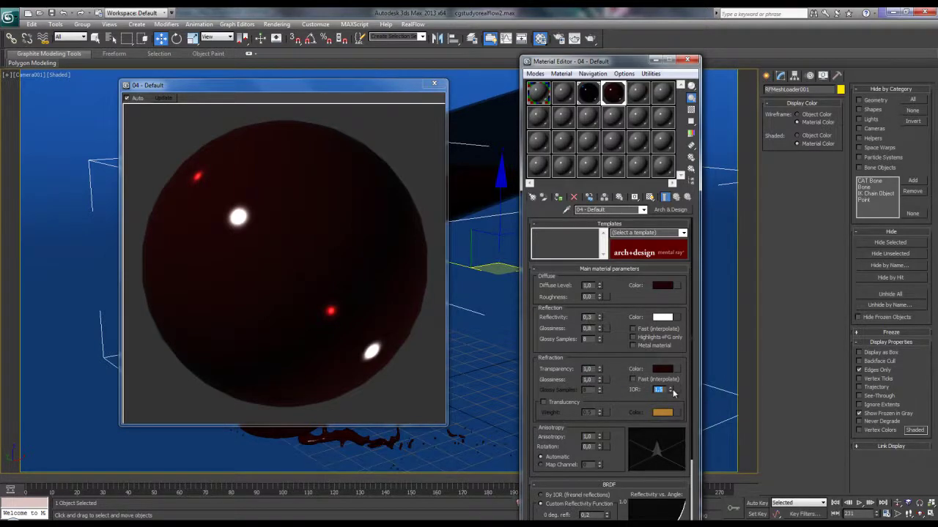
type("3")
key("Return")
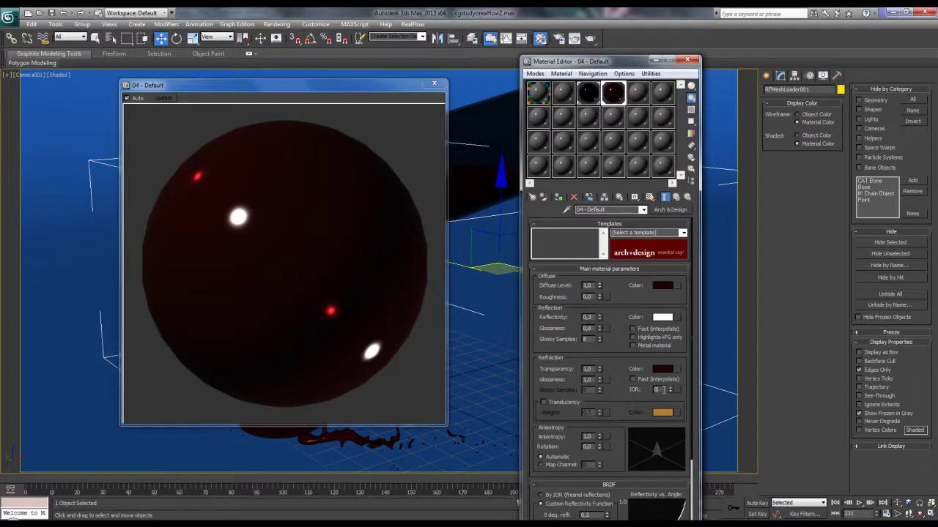
Set material 04's IOR to 1,36, adjust its diffuse colour, and show the checker preview background.
double_click(660, 390)
left_click(662, 286)
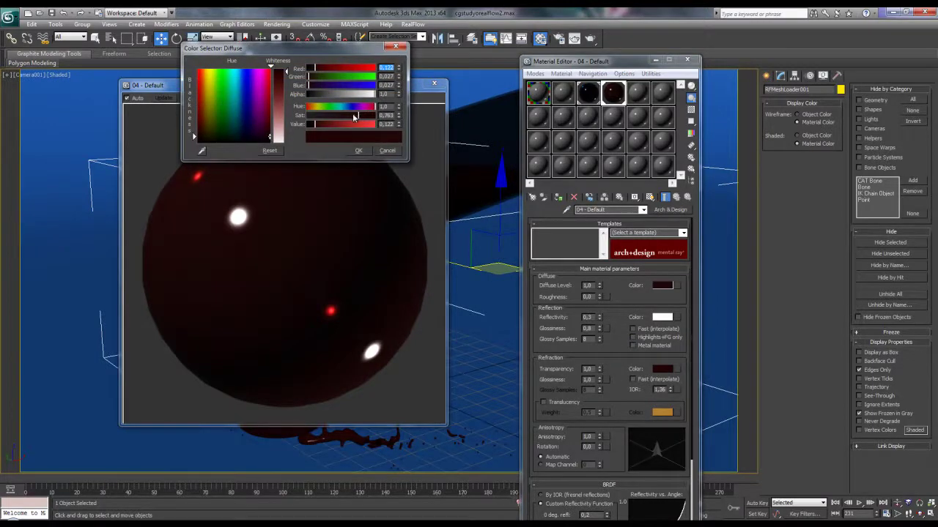
left_click(358, 151)
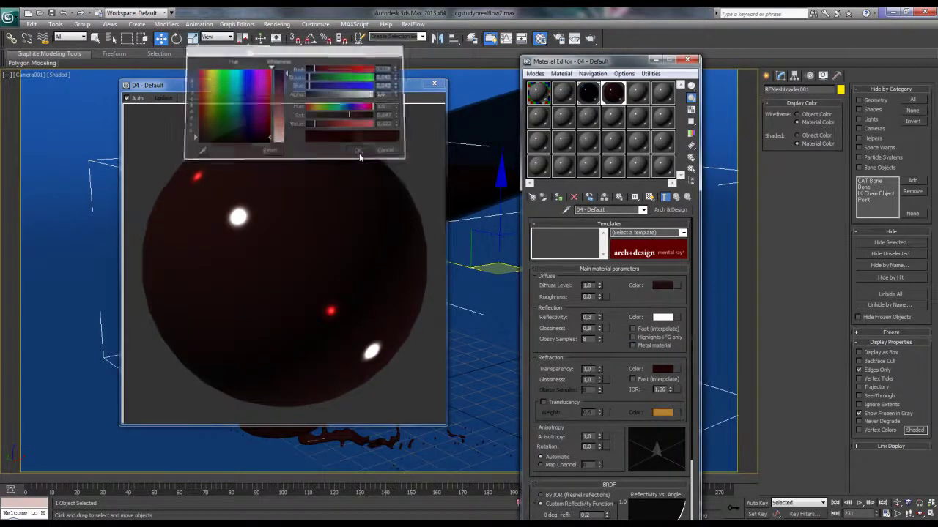
left_click(691, 110)
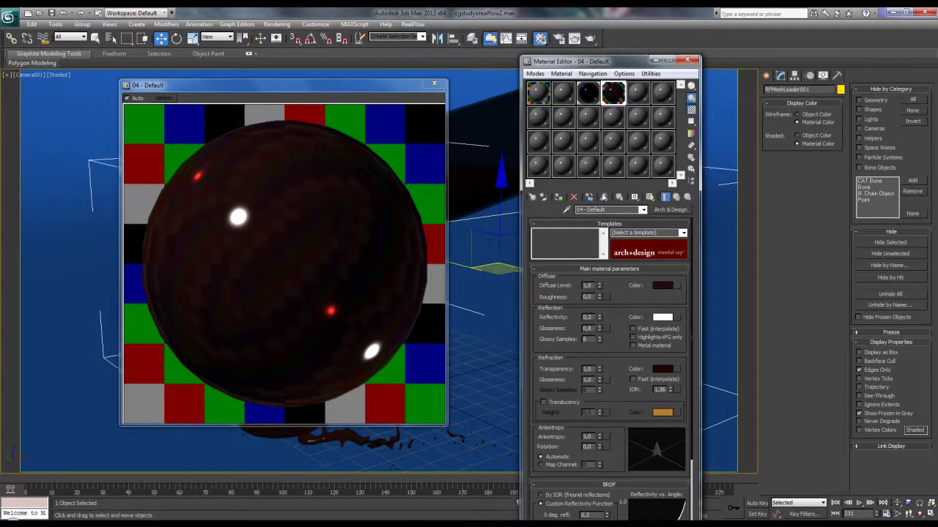
Tune material 04's reflectivity to 0.8 and glossiness, and leave transparency at full 1.0.
right_click(599, 320)
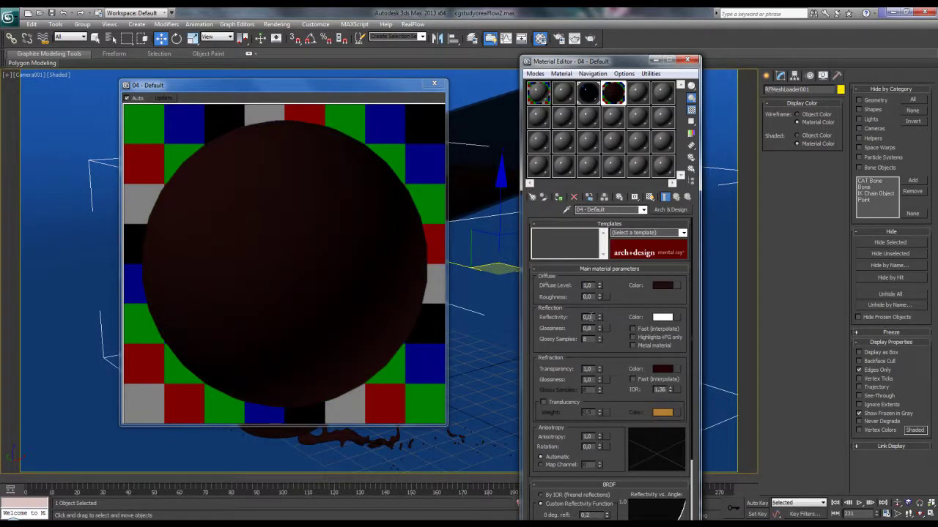
type("1")
key("Return")
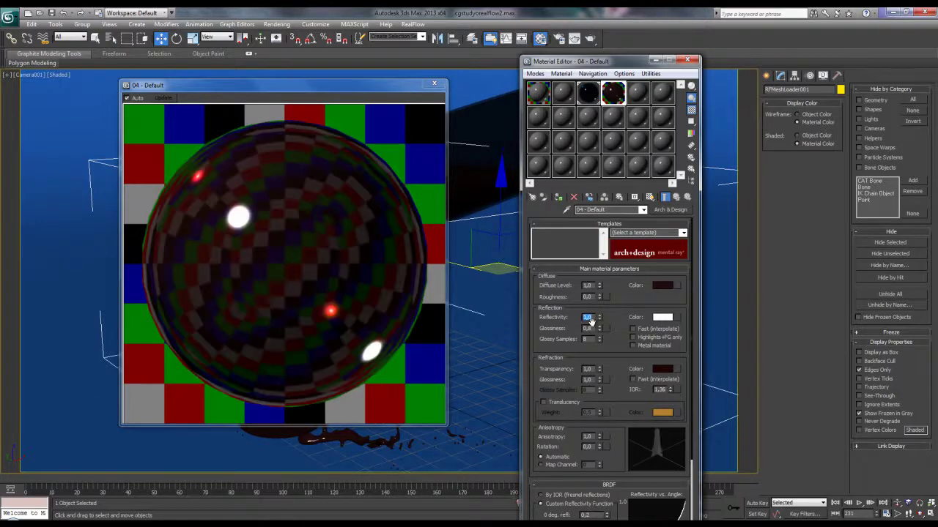
type("0,8")
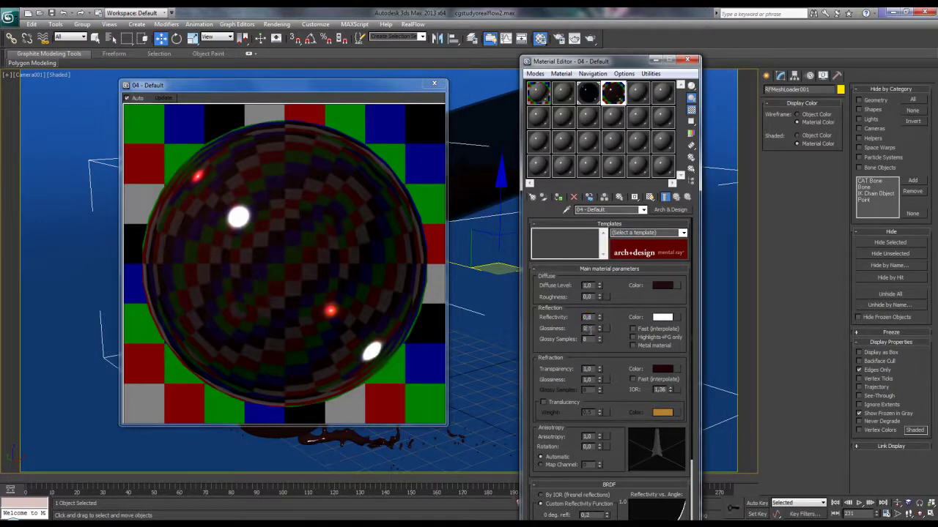
key("Return")
key("Return")
scroll(627, 373, "down", 1)
left_click_drag(600, 364, 603, 422)
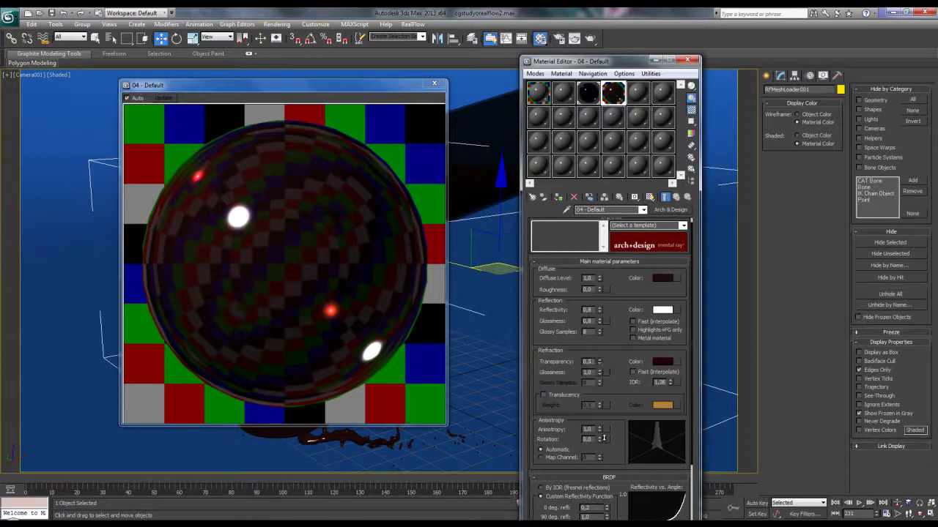
left_click_drag(597, 351, 596, 265)
scroll(612, 379, "up", 1)
Move the enlarged 04 material preview aside, then close it.
left_click(638, 91)
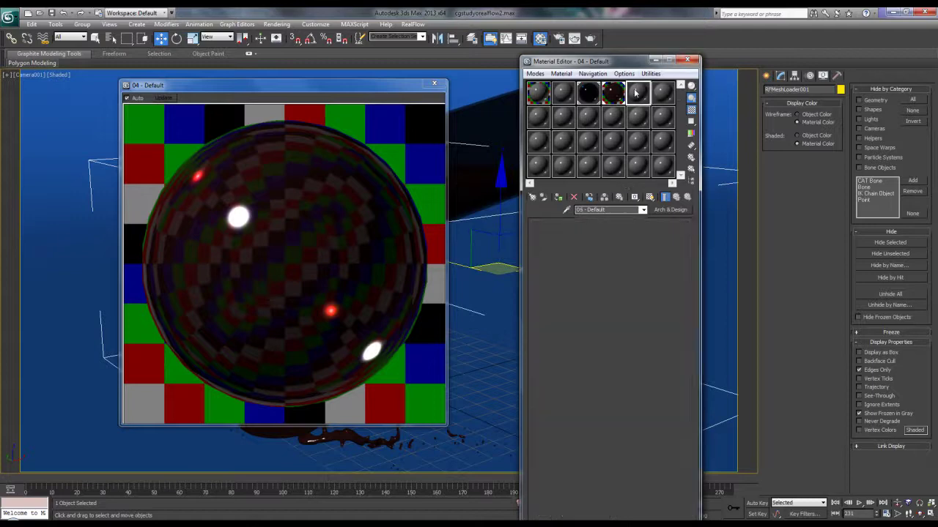
left_click_drag(386, 89, 557, 82)
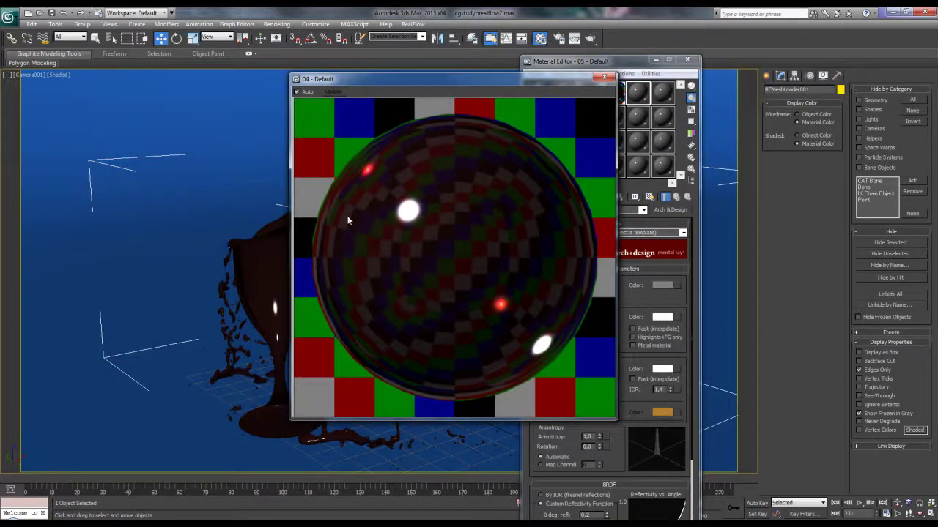
left_click_drag(425, 79, 586, 82)
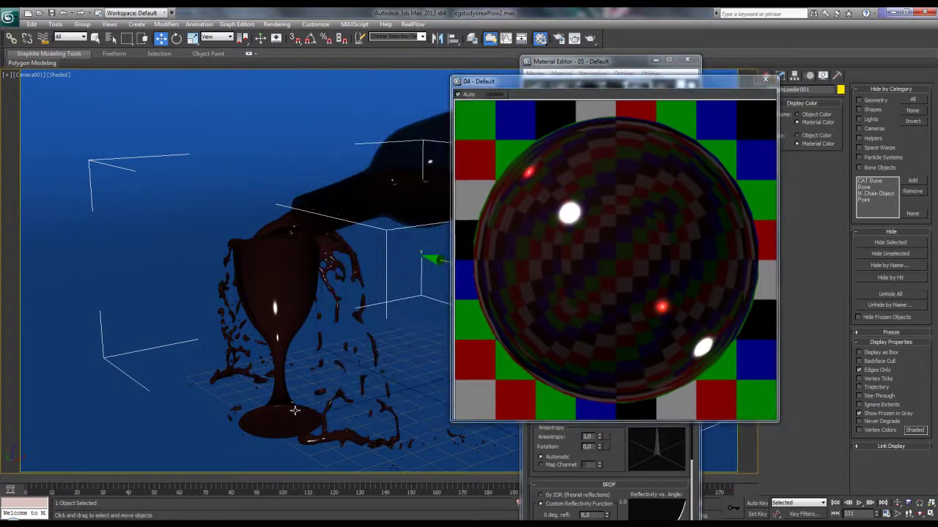
left_click_drag(654, 86, 269, 96)
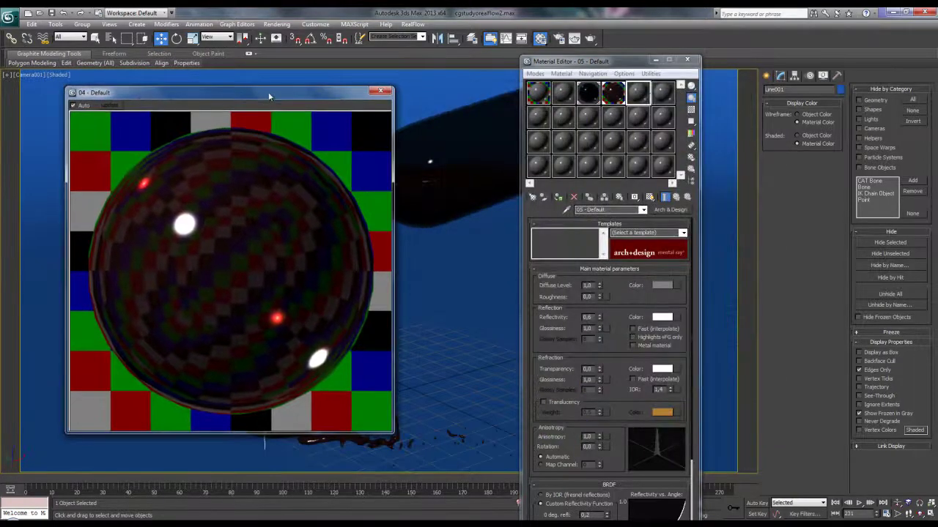
left_click(645, 94)
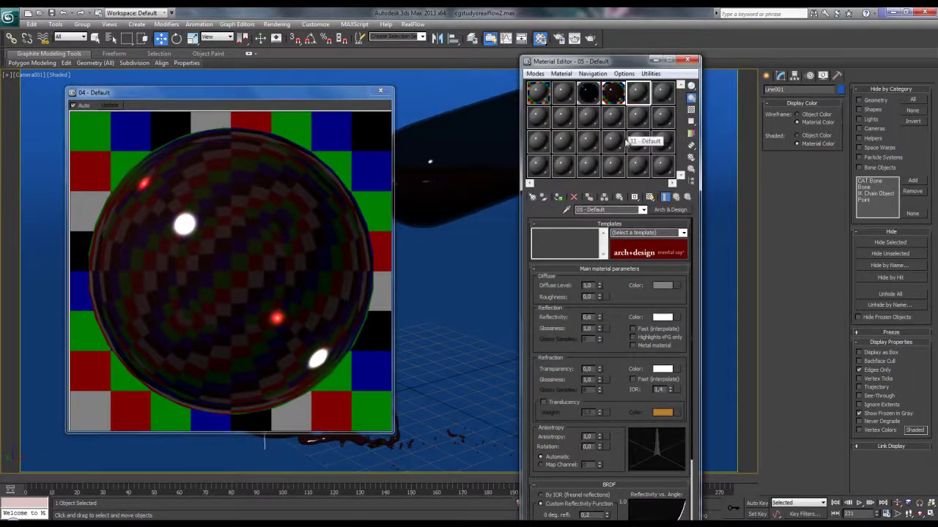
left_click(590, 94)
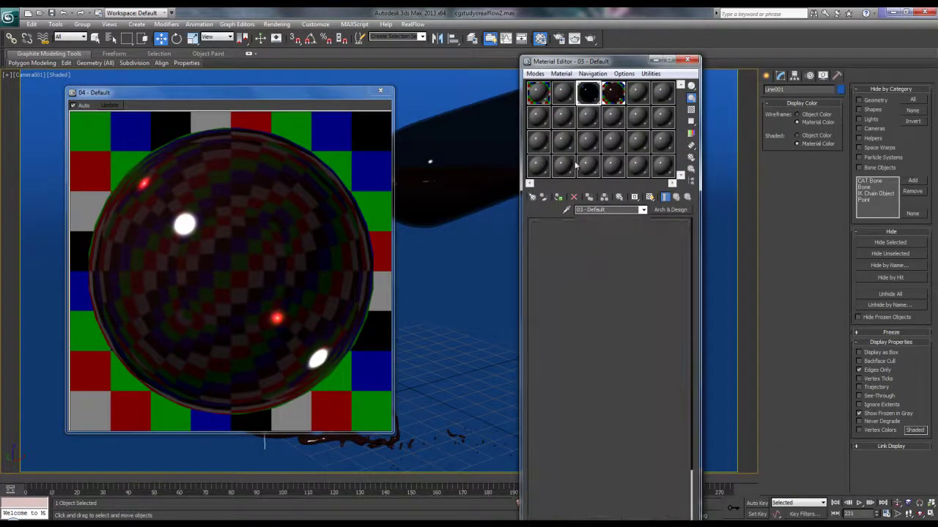
left_click(380, 90)
Assign material 05 to the ground plane and make its diffuse colour white.
left_click(447, 287)
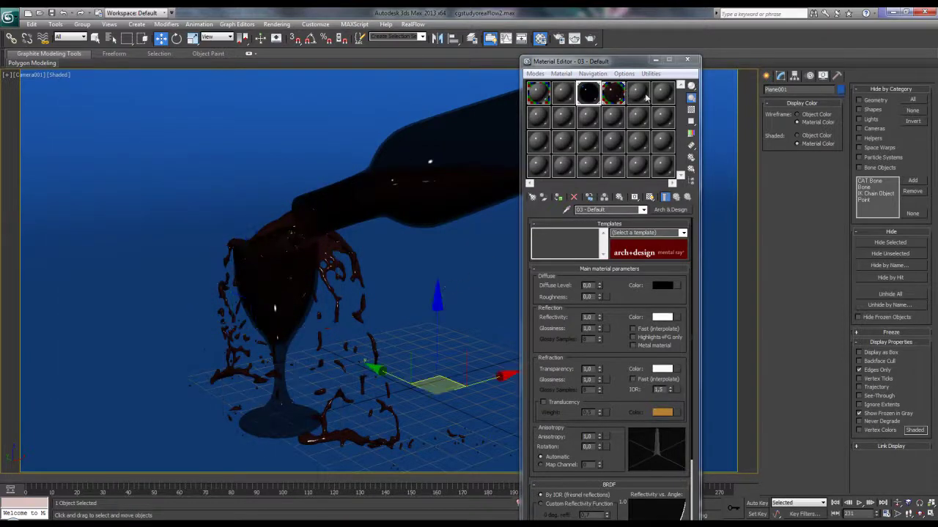
left_click(639, 91)
left_click(558, 197)
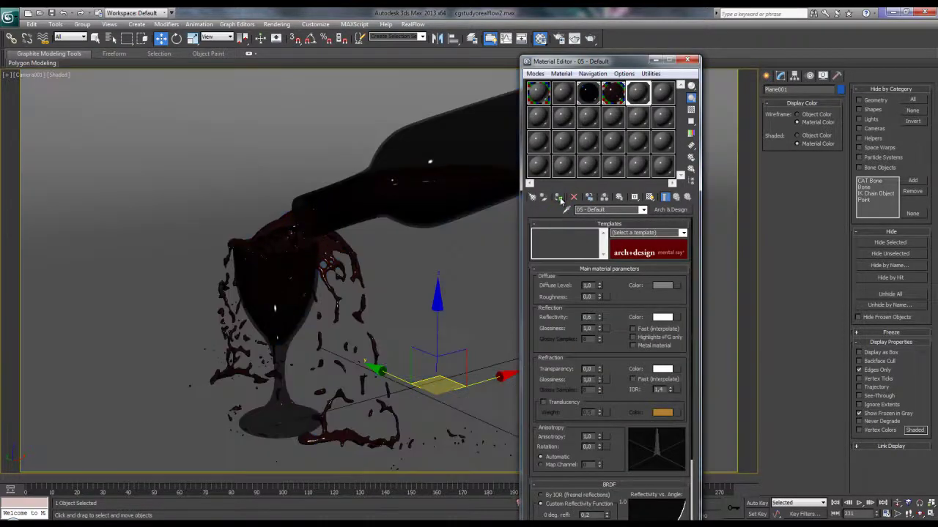
left_click(659, 285)
left_click_drag(354, 128, 376, 125)
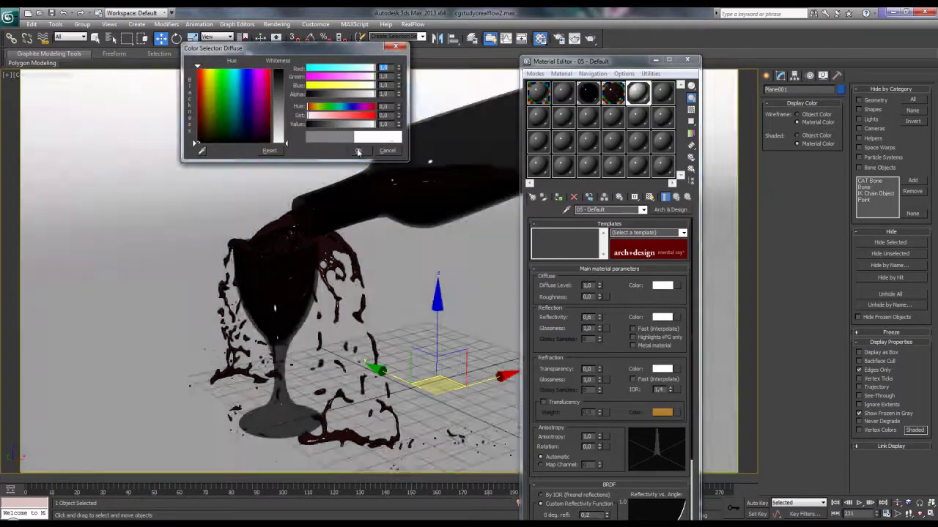
left_click(358, 150)
Give material 05 reflectivity 0,35 and glossiness 0,55.
double_click(639, 91)
double_click(588, 317)
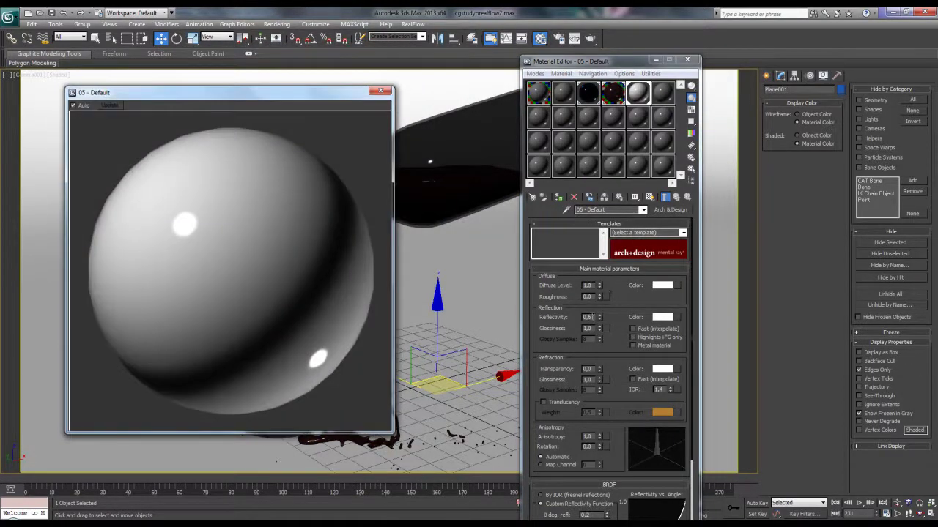
type("0,35")
key("Tab")
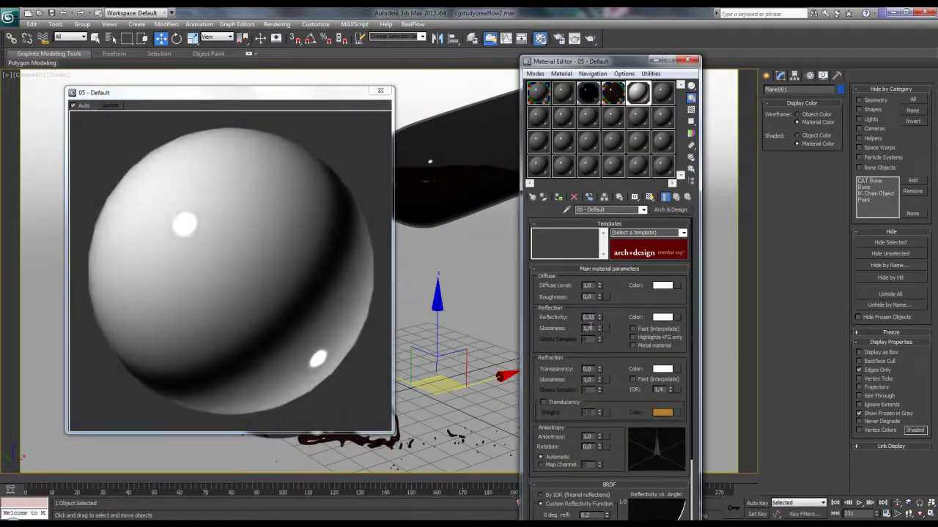
left_click(590, 328)
type("0,55")
key("Return")
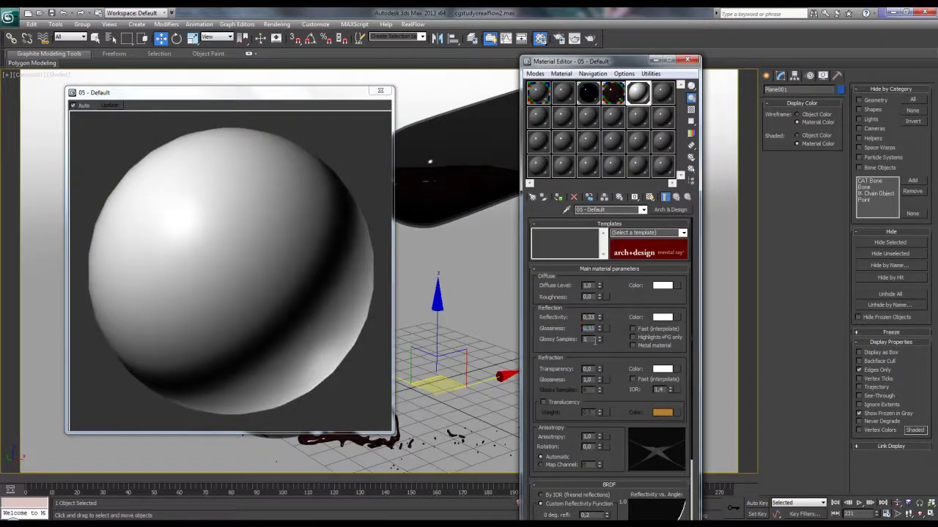
Close the enlarged material preview and the Material Editor.
left_click(386, 94)
left_click(385, 94)
left_click(687, 59)
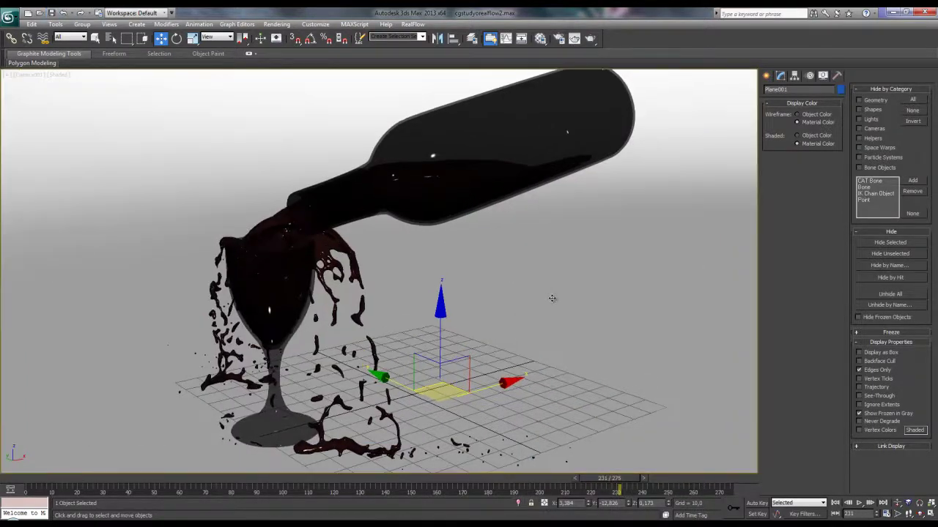
In a wireframe top view, create a photometric target light aimed at the bottle.
key("p")
scroll(553, 306, "down", 5)
key("t")
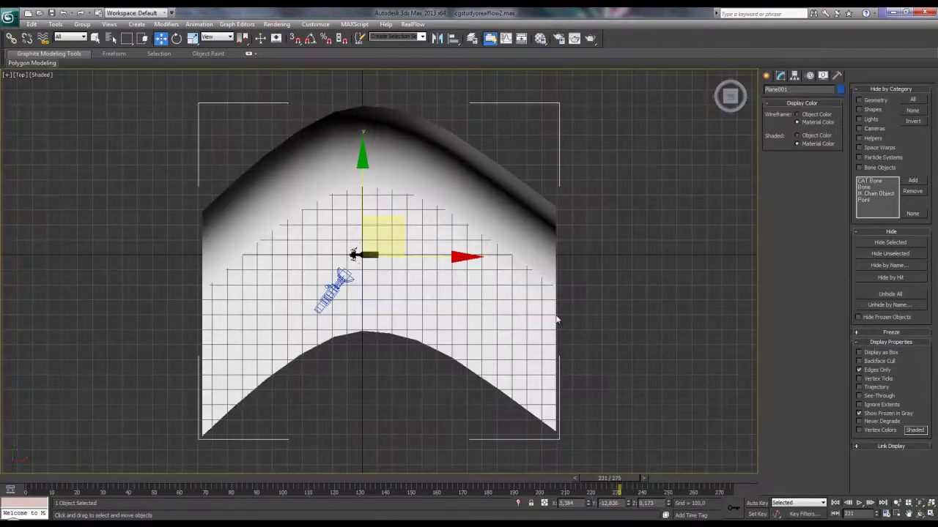
scroll(542, 319, "down", 5)
key("F3")
scroll(504, 322, "up", 5)
scroll(349, 297, "up", 3)
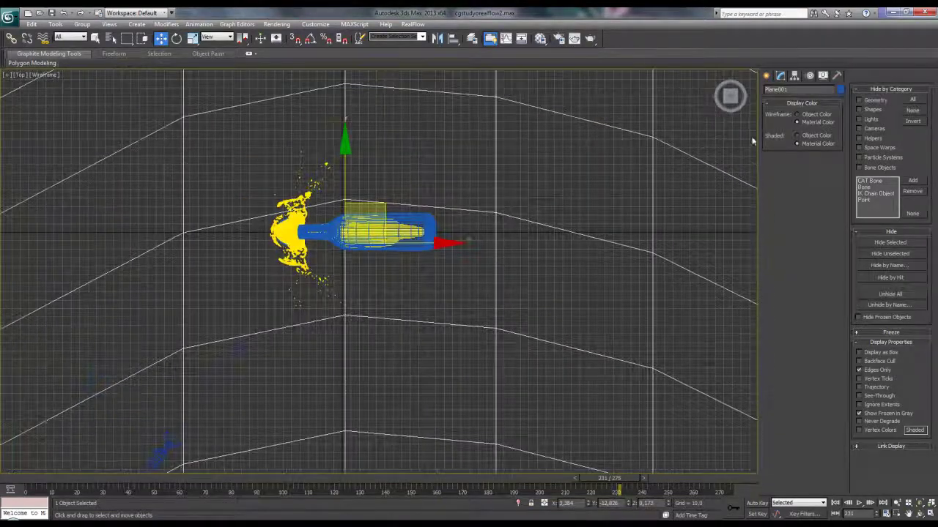
left_click(767, 76)
left_click(793, 91)
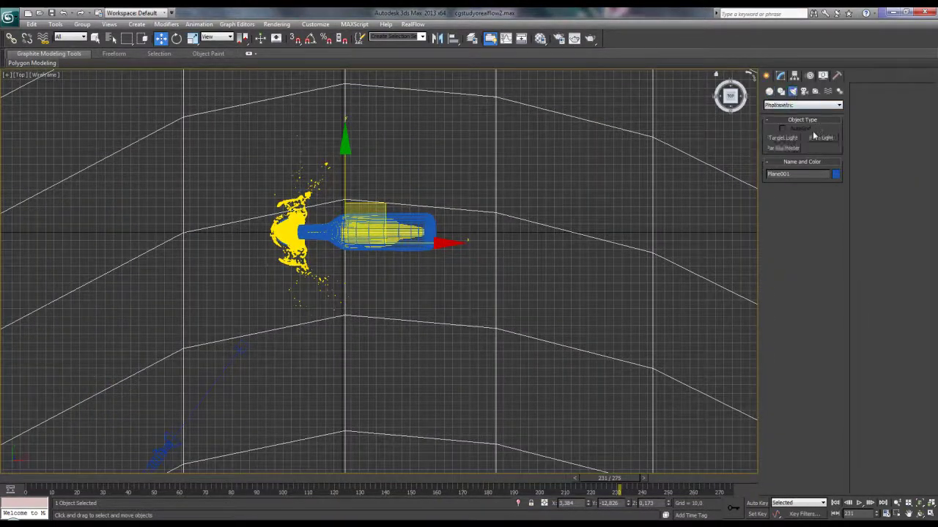
left_click(779, 139)
left_click(448, 298)
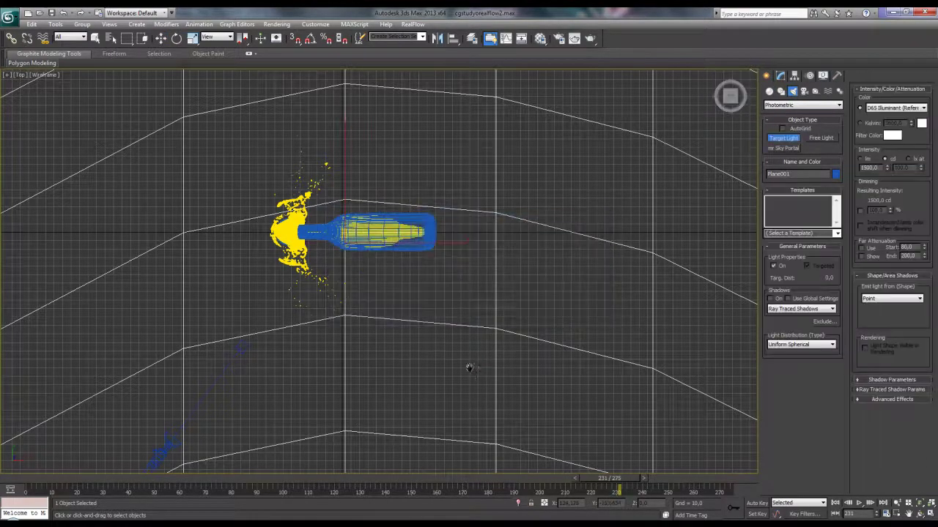
mouse_move(553, 416)
left_mouse_down()
mouse_move(447, 324)
mouse_move(376, 231)
left_mouse_up()
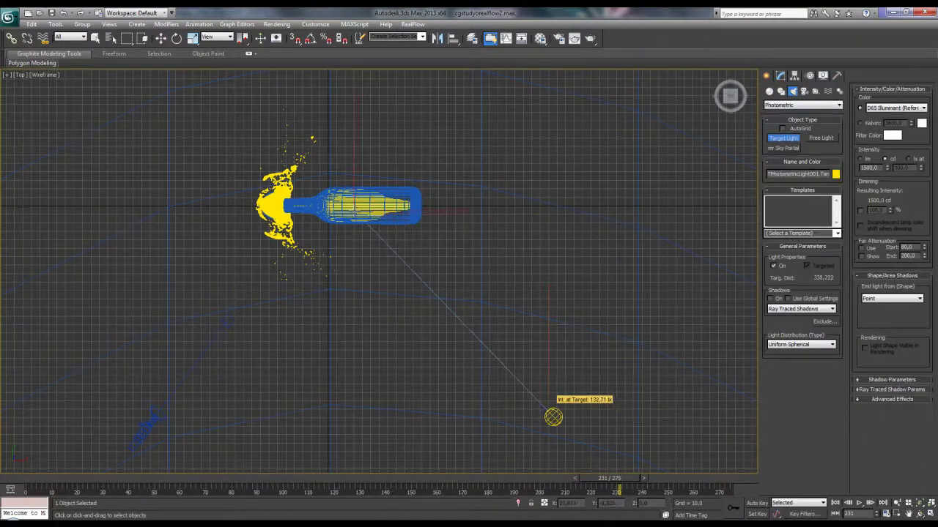
right_click(359, 215)
Enable shadows and give the light a rectangle emitter 150 wide.
left_click(780, 77)
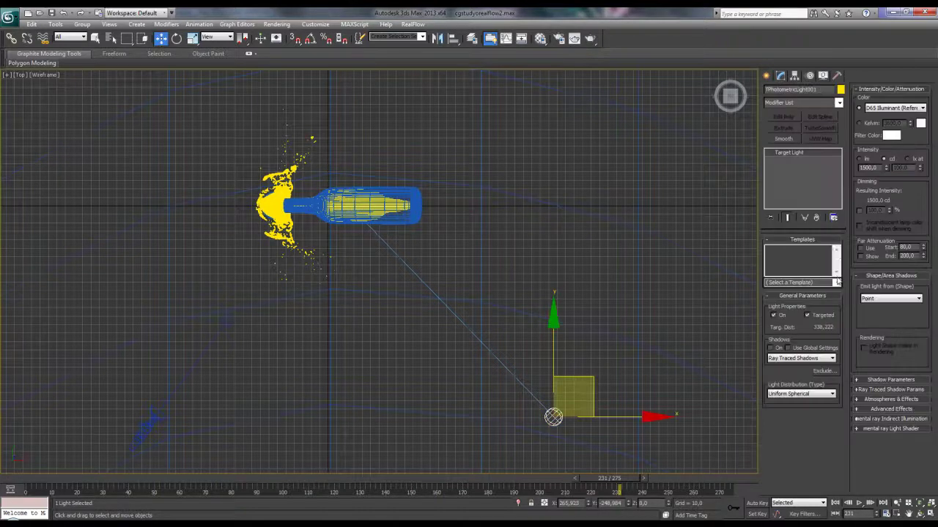
left_click(778, 349)
left_click(812, 395)
left_click(799, 400)
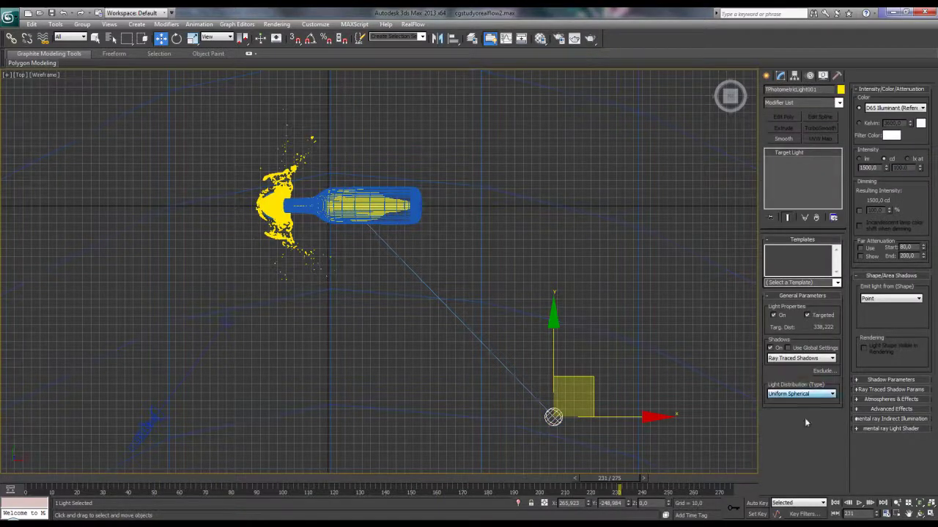
left_click(890, 300)
left_click(885, 321)
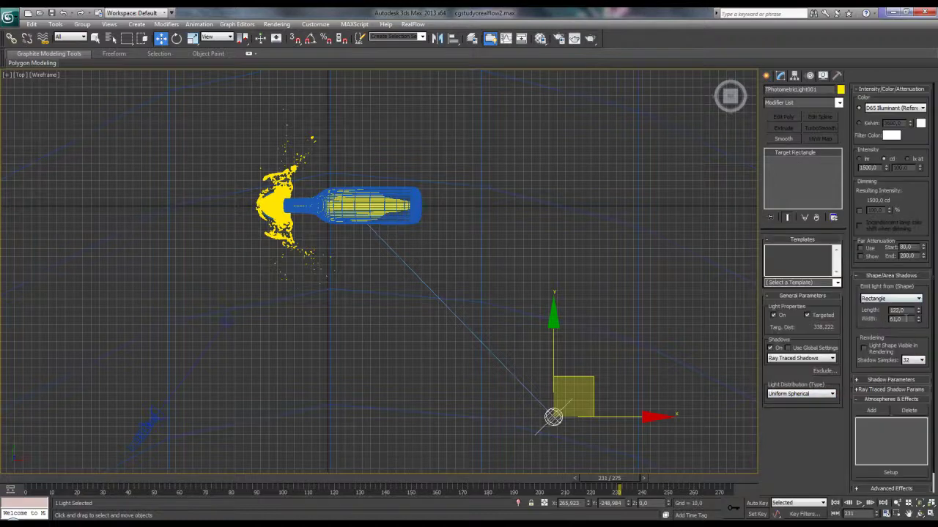
left_click_drag(907, 311, 852, 312)
type("0")
type("150")
key("Return")
Raise the light in Front view and clone a copy to the left.
key("f")
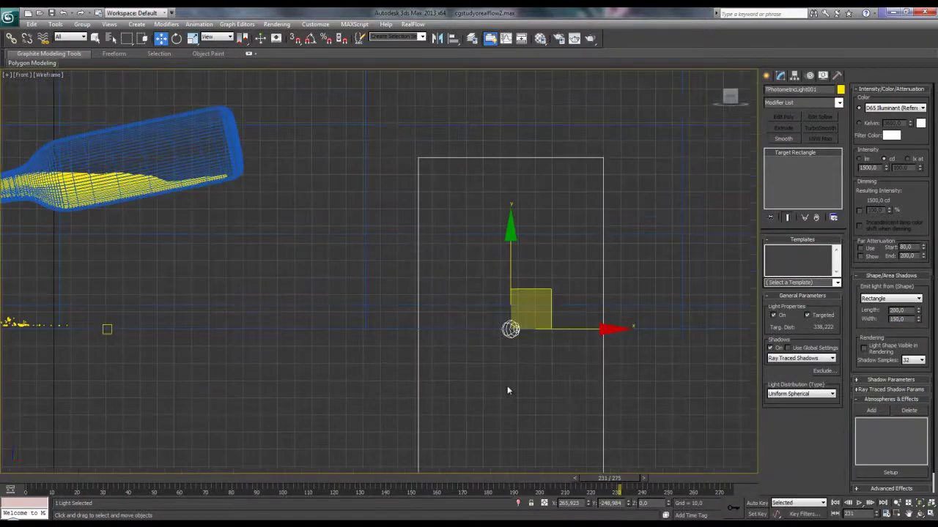
key("z")
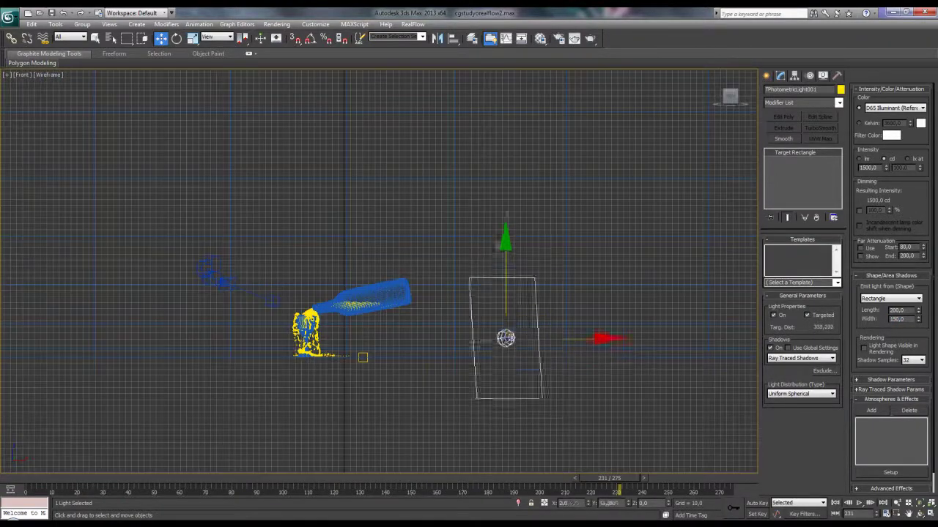
left_click_drag(505, 337, 505, 256)
left_click_drag(577, 268, 252, 267, "shift")
left_click(481, 312)
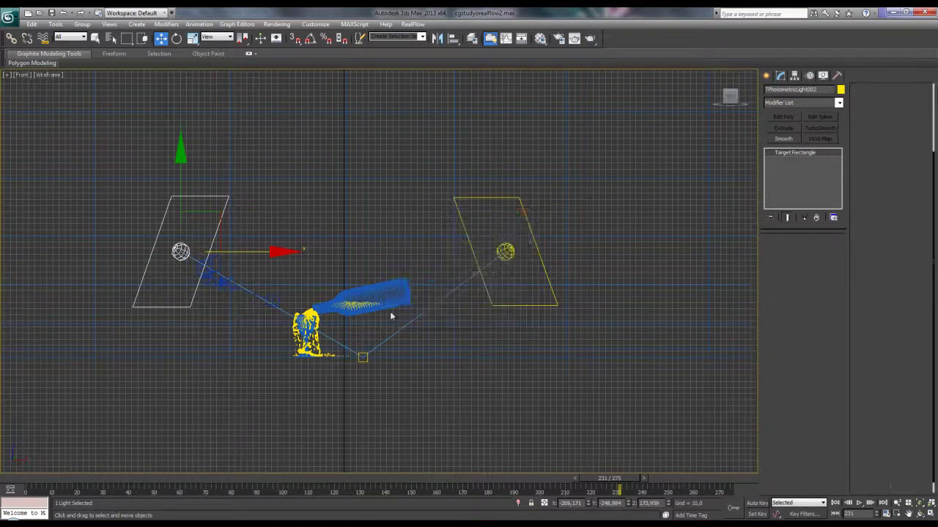
middle_click_drag(391, 316, 405, 351)
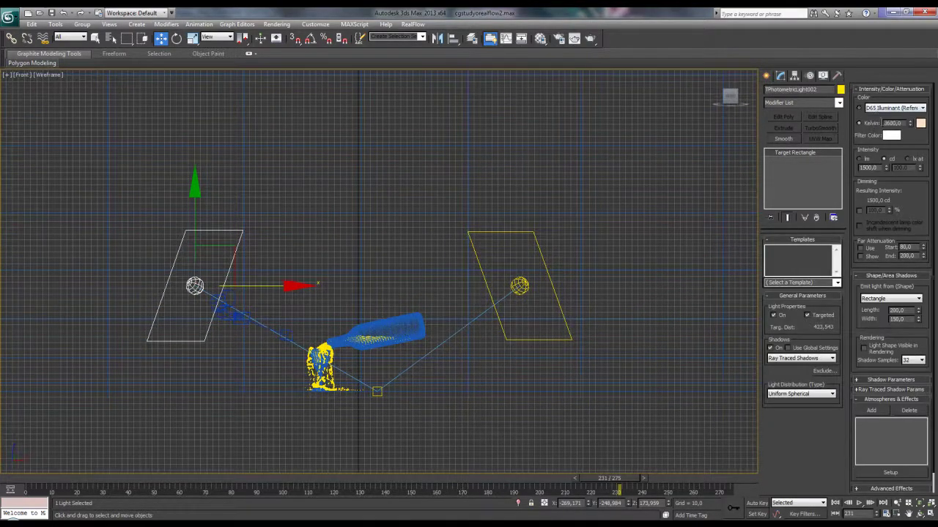
Set the left light to 3600 Kelvin and the right light to 9500 Kelvin.
left_click(870, 123)
double_click(888, 123)
key("Return")
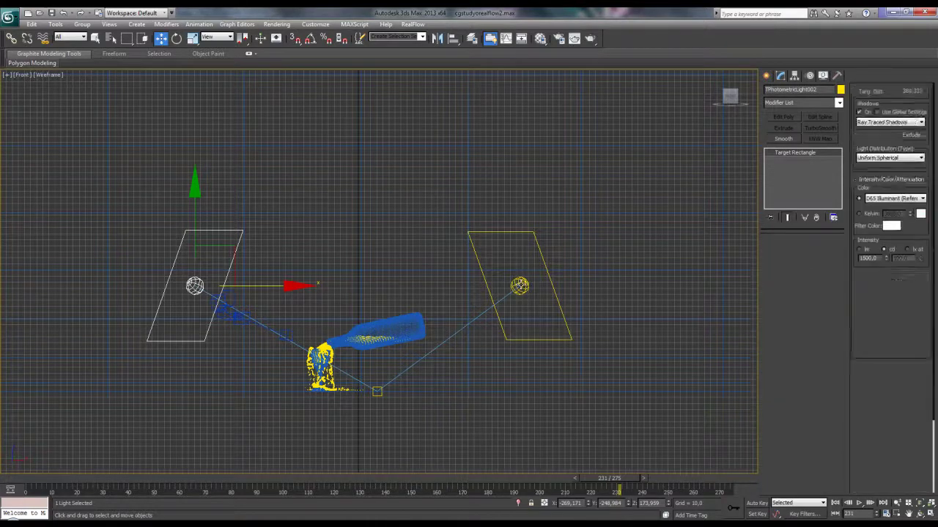
left_click(522, 286)
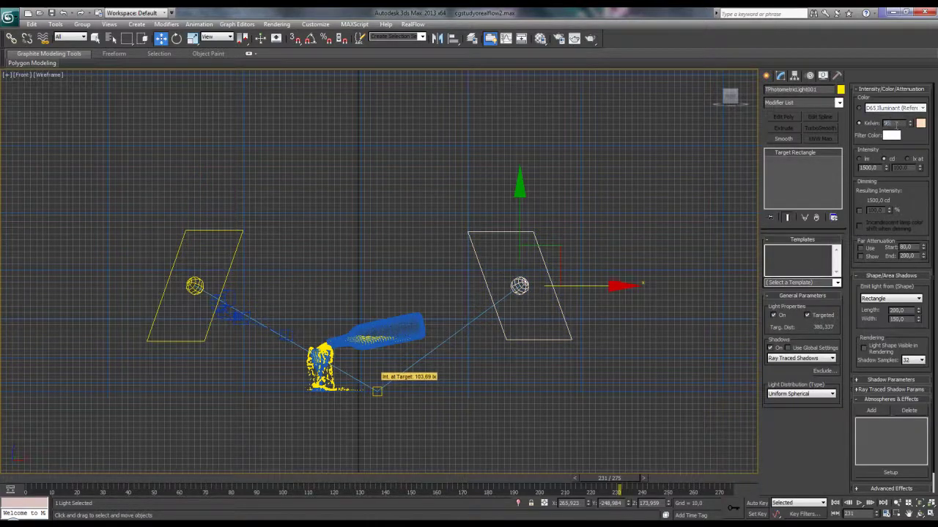
middle_click_drag(579, 217, 561, 239)
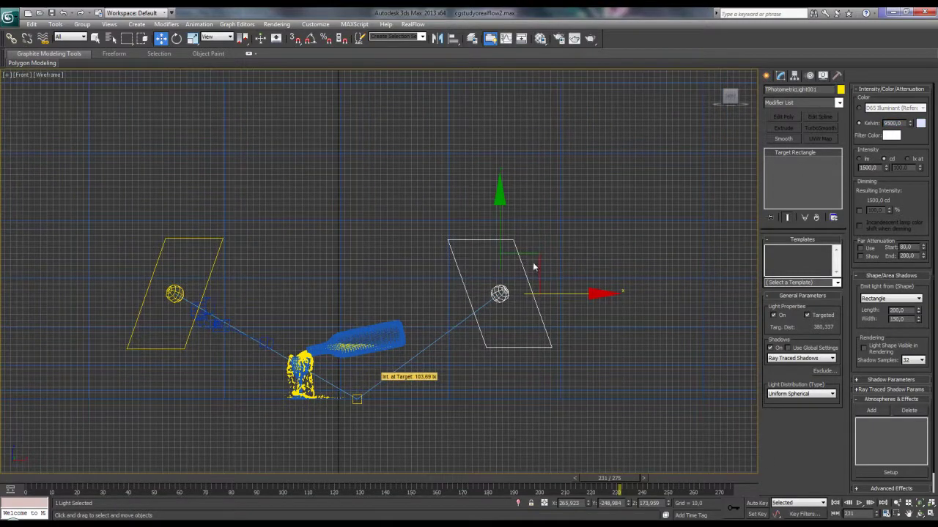
In Top view, copy the right light to a spot beside the glass.
key("t")
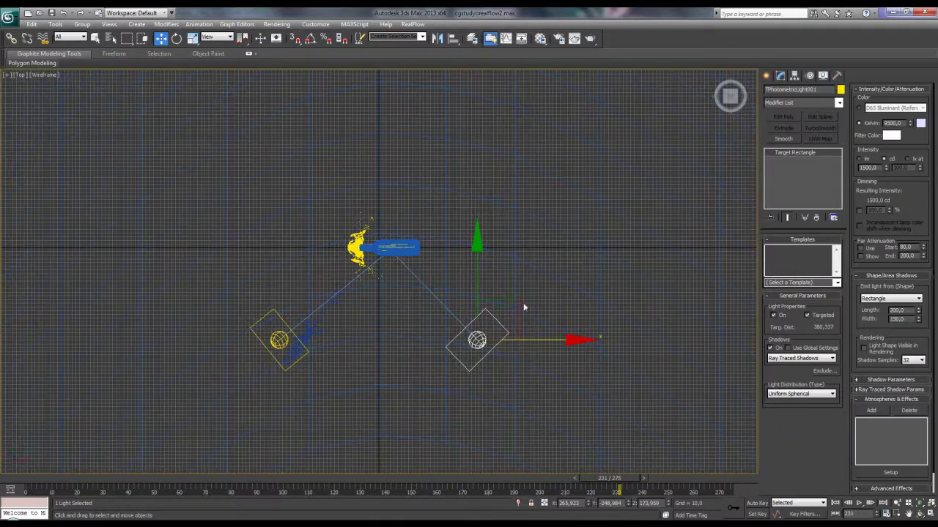
left_click_drag(477, 339, 353, 271, "shift")
left_click_drag(391, 233, 422, 205, "shift")
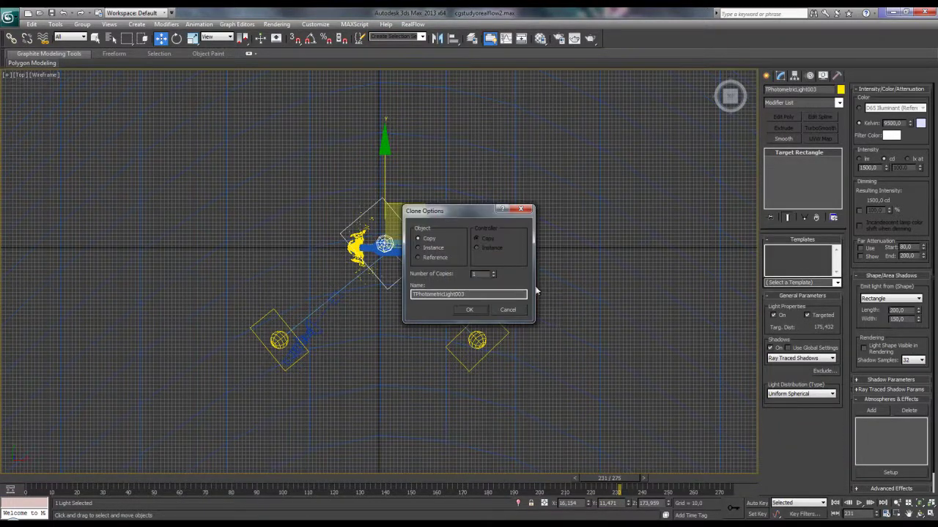
left_click(470, 311)
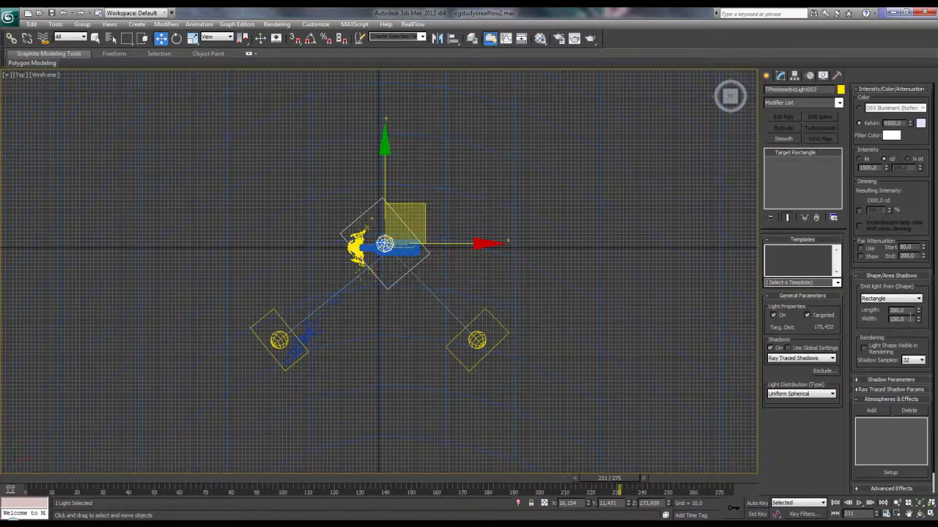
Give the third light a 200 width and D65 Illuminant colour.
double_click(911, 318)
type("200")
key("Return")
left_click(860, 108)
Clear the environment map to None and start a production render of Camera001.
key("c")
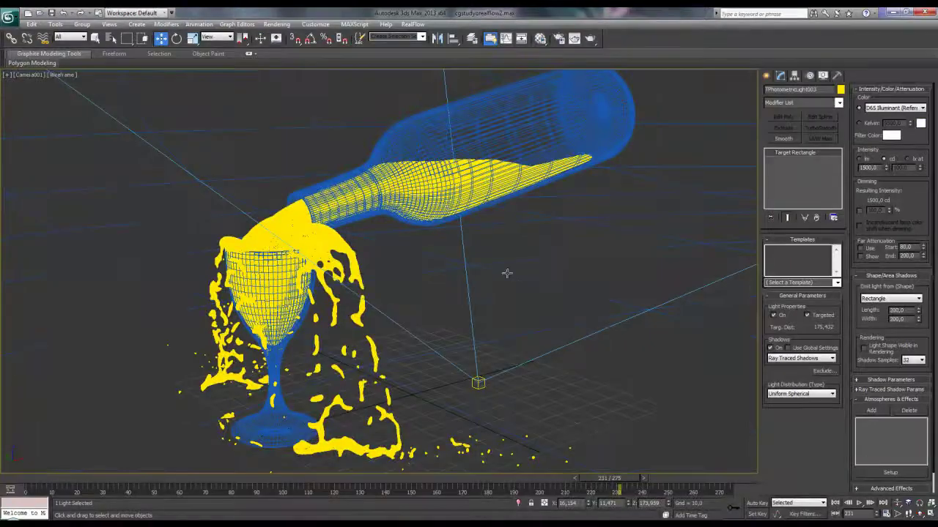
left_click(276, 24)
left_click(309, 94)
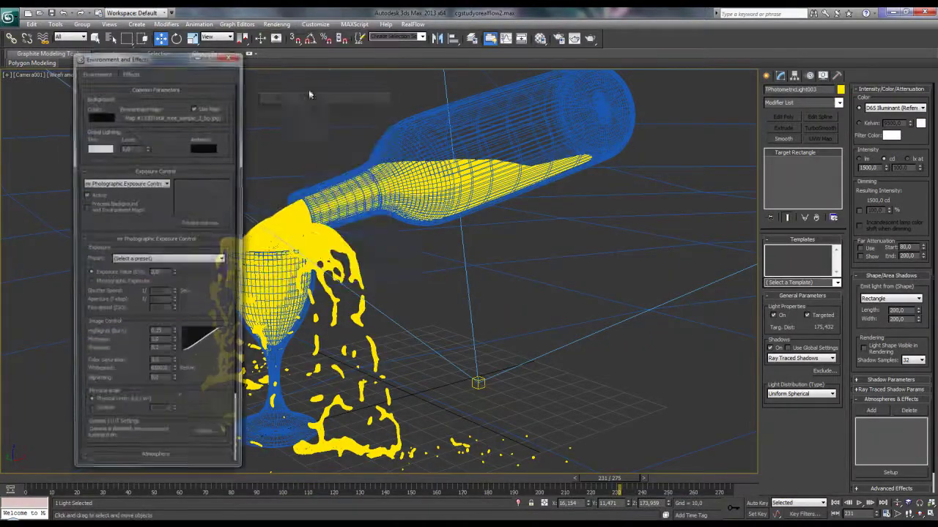
left_click_drag(170, 60, 115, 49)
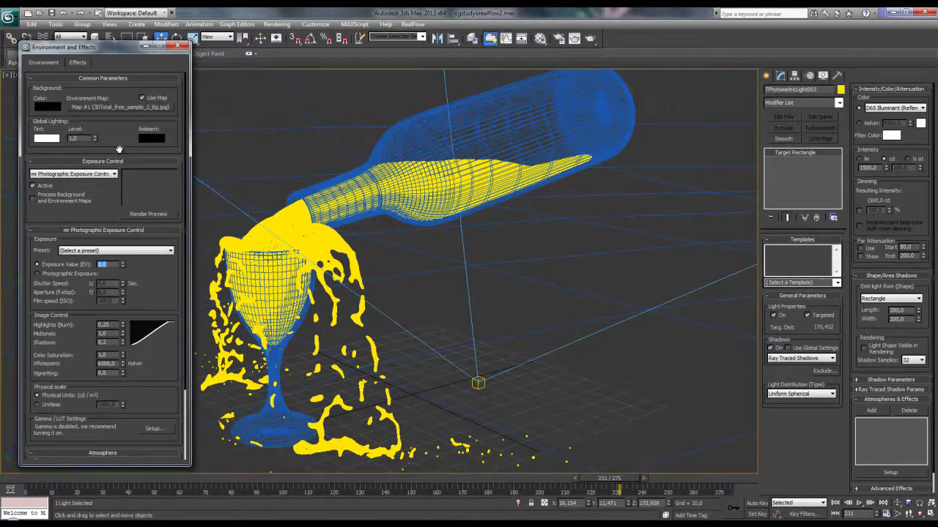
right_click(116, 108)
left_click(145, 139)
left_click_drag(139, 52, 154, 66)
left_click(591, 38)
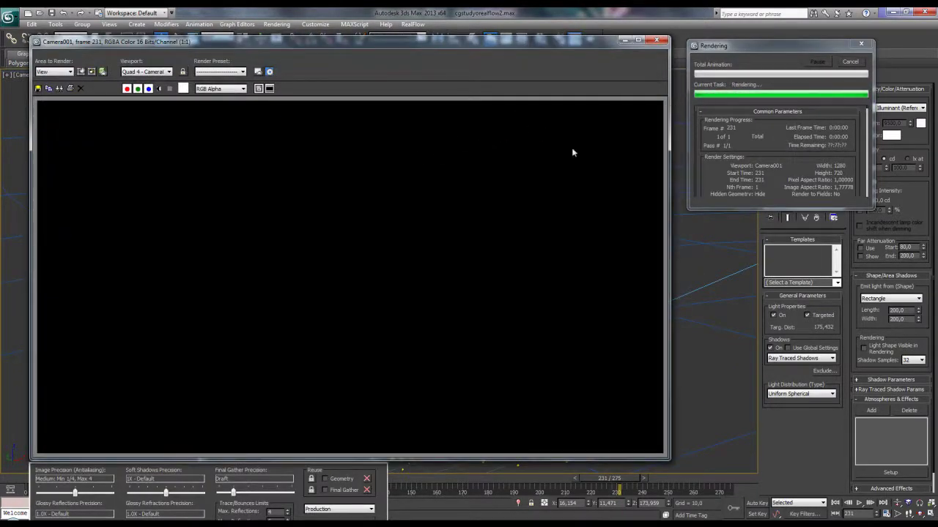
Stop the test render, switch to shaded view, and open the wine glass's material in the Material Editor.
left_click(269, 89)
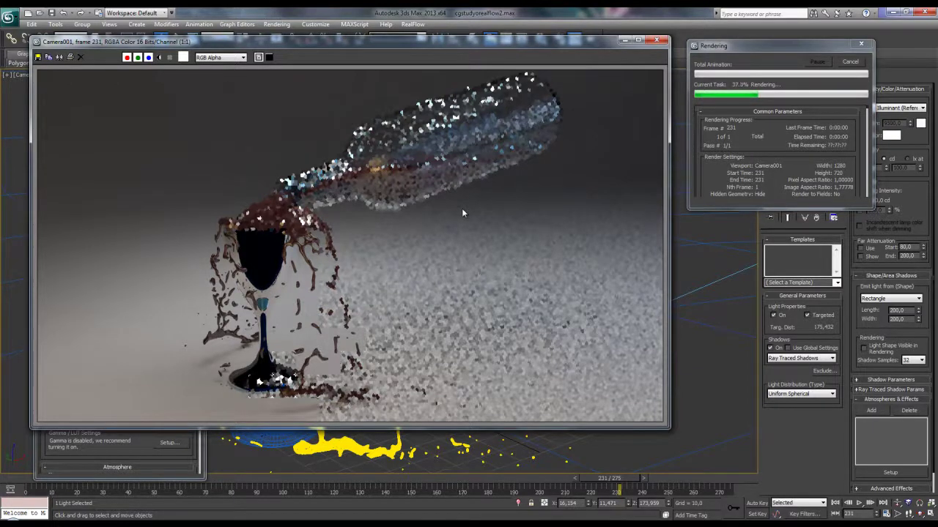
key("Escape")
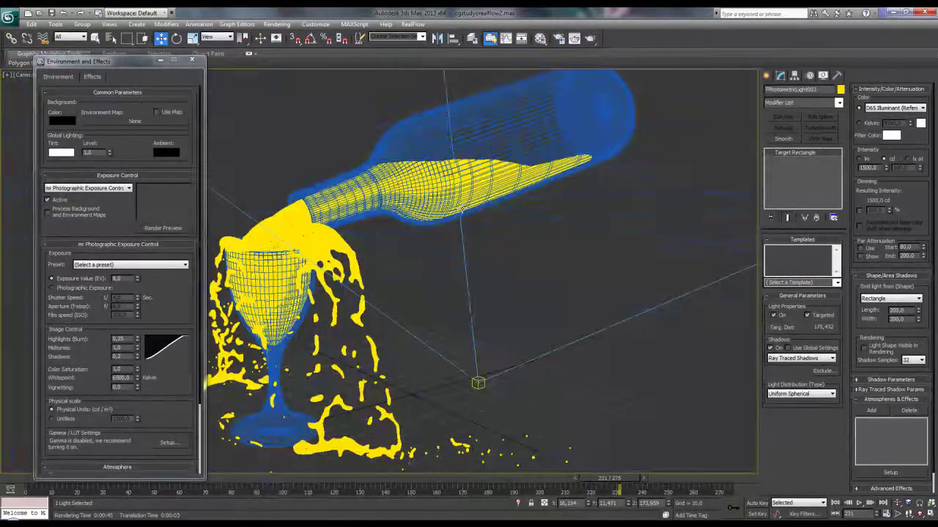
key("F3")
left_click(461, 209)
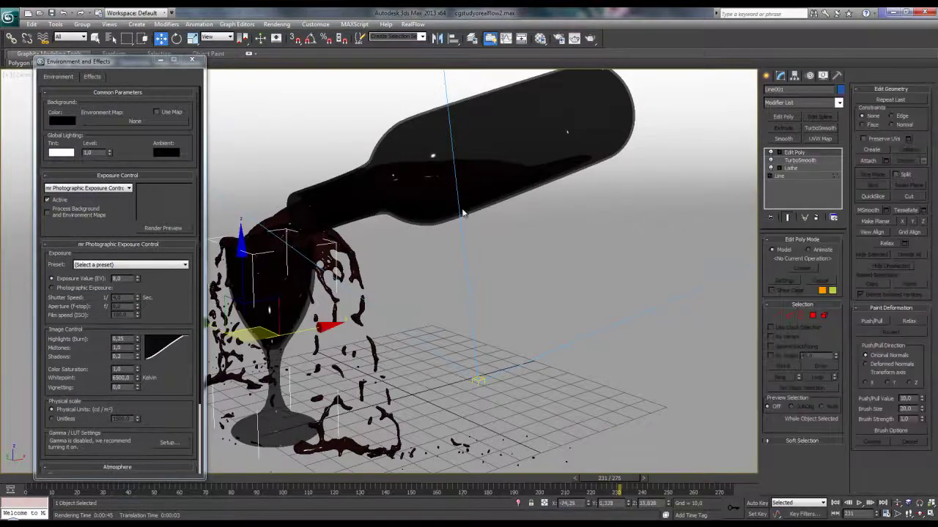
key("m")
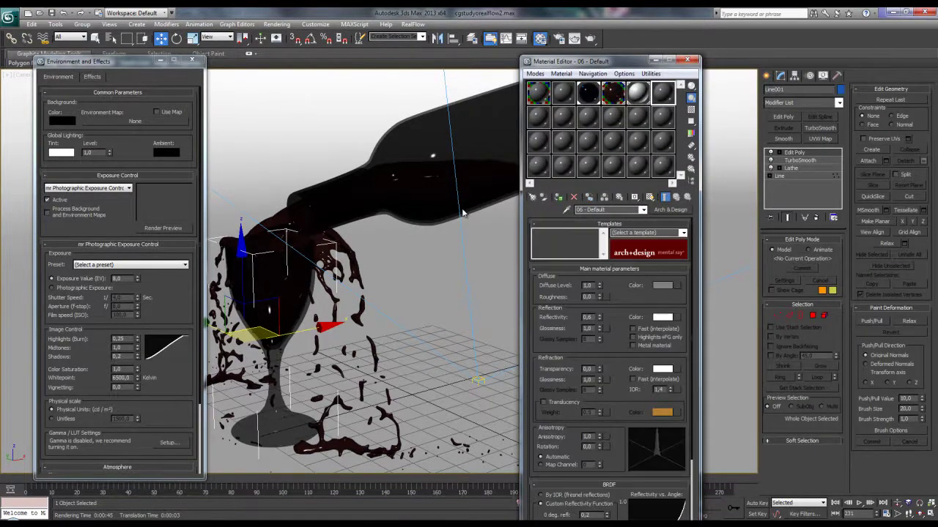
Assign material 06 to the glass, apply the Glass (Thin Geometry) template, and re-render.
left_click(557, 197)
left_click(683, 232)
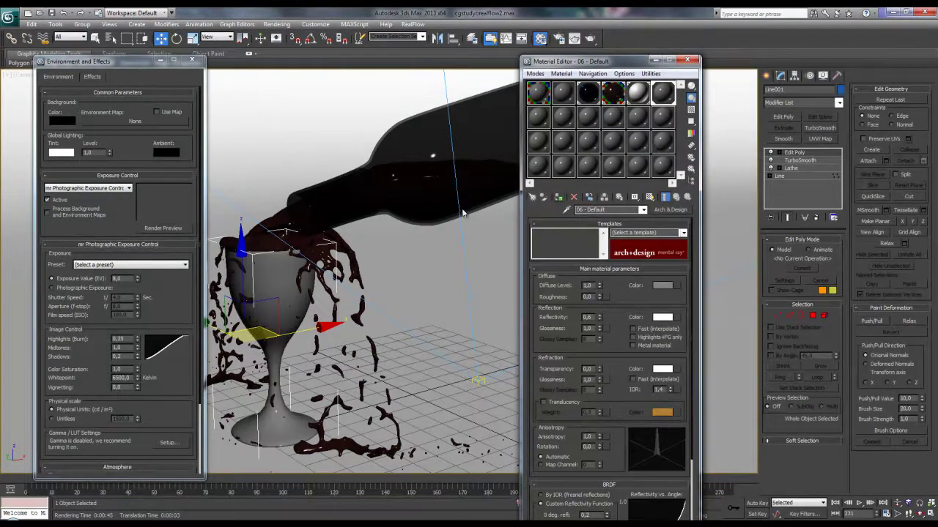
key("Down")
key("Down")
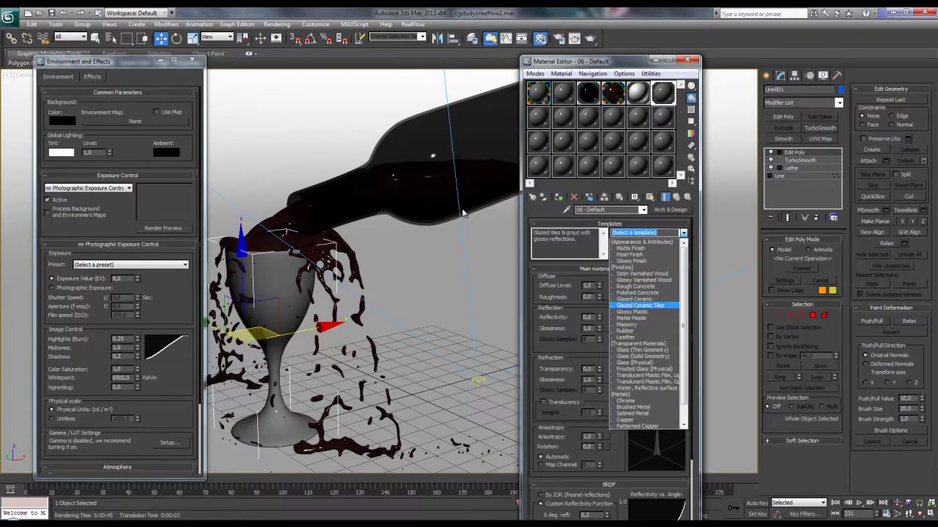
key("Down")
key("Down")
key("Down")
key("Down")
key("Down")
key("Up")
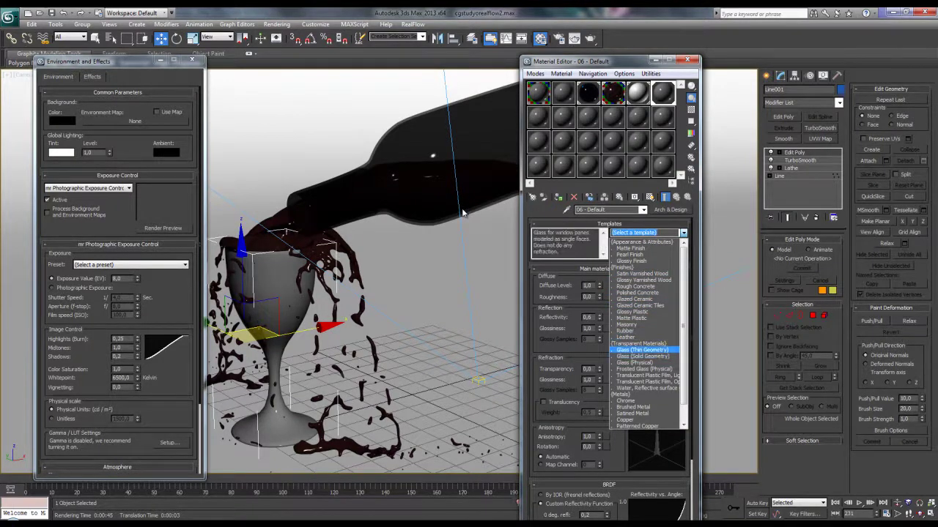
key("Return")
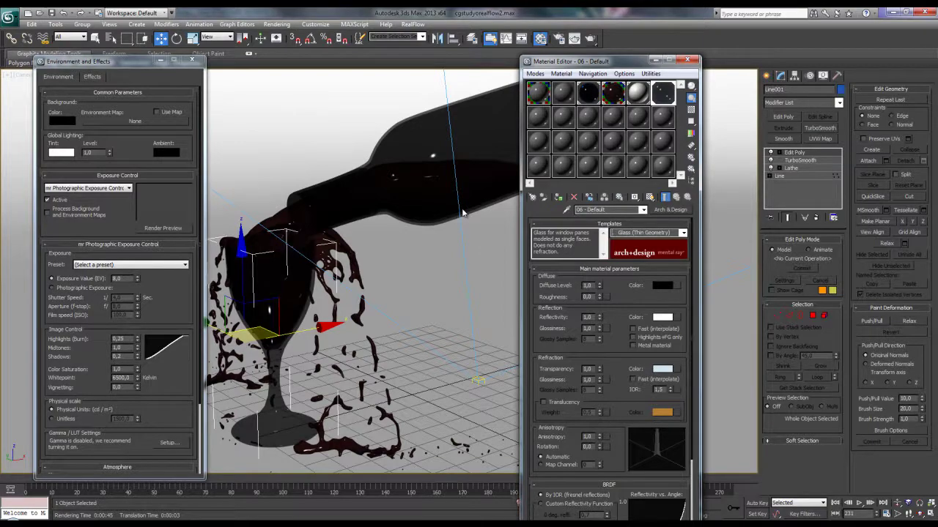
key("shift+q")
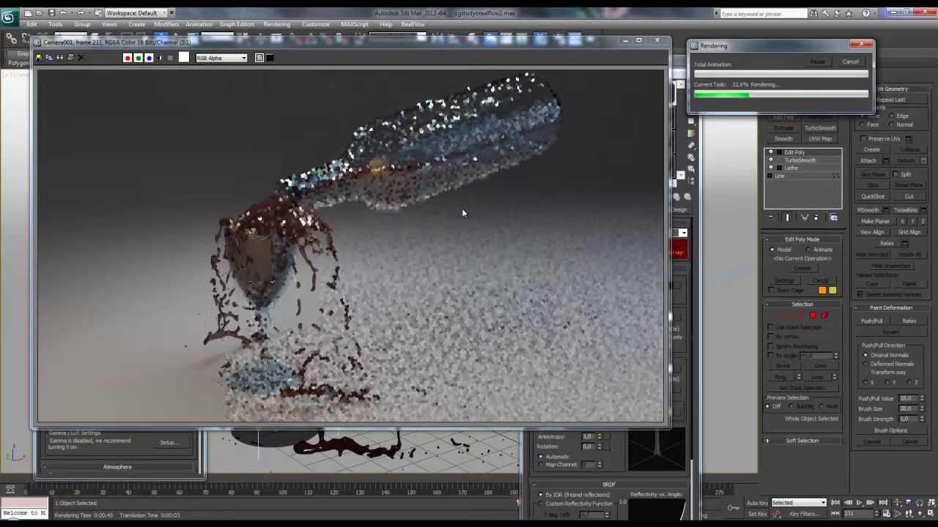
Stop the running render of the glass scene.
key("Escape")
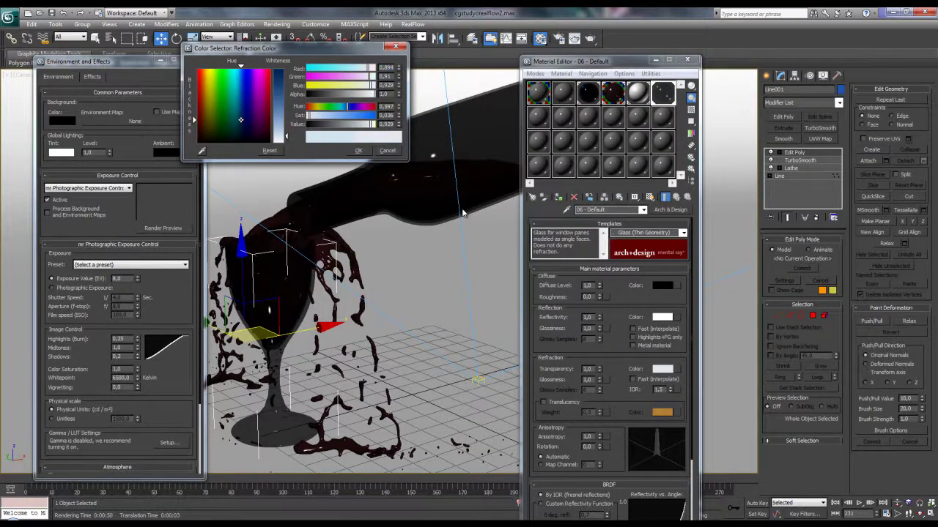
Give material 04 a lighter red refraction colour (0.77, 0.683, 0.576) and set exposure EV to 7.
key("Return")
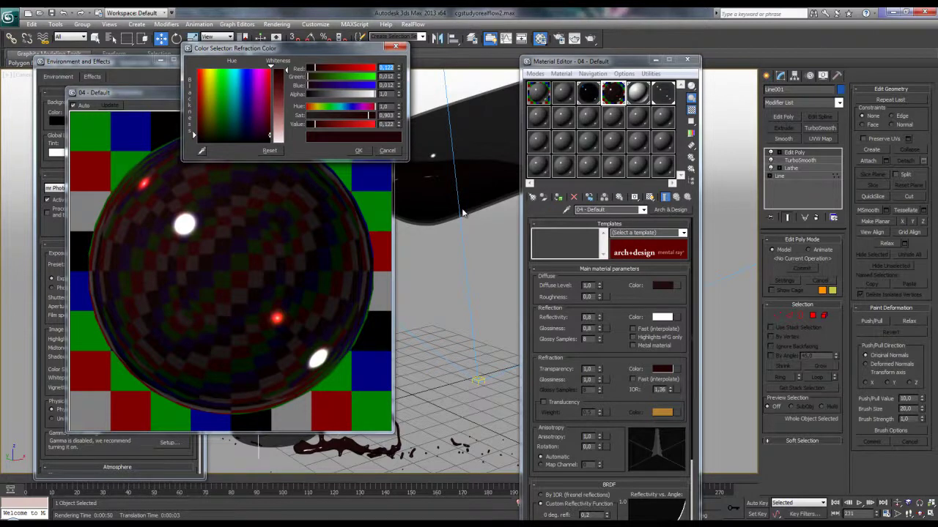
left_click_drag(368, 116, 329, 115)
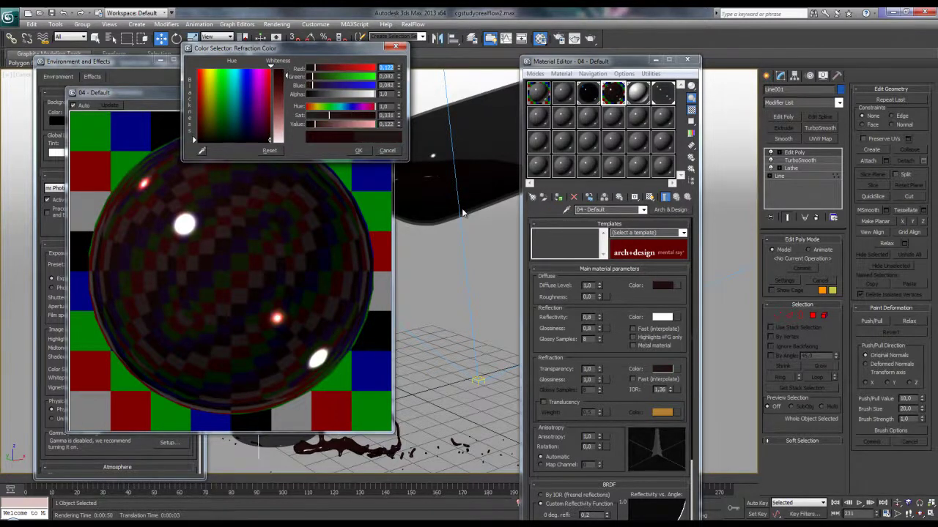
left_click_drag(311, 124, 358, 124)
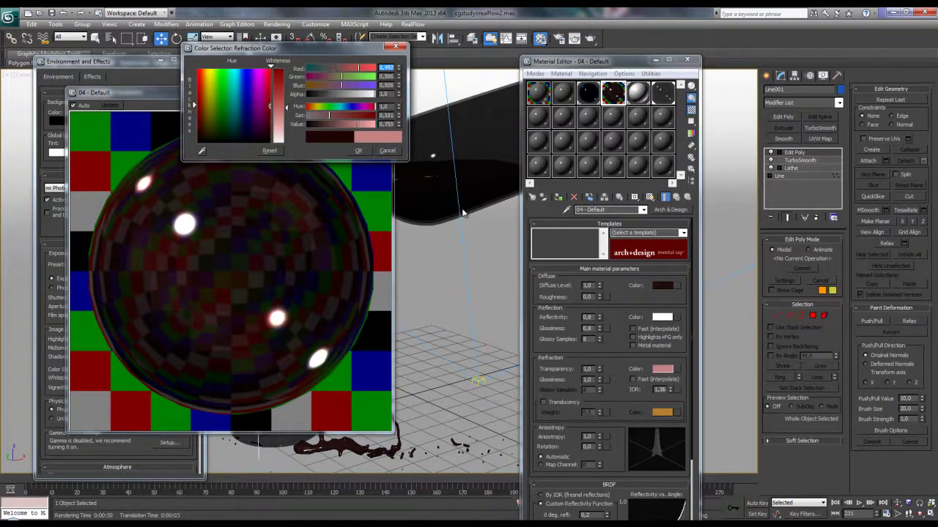
type("0.77")
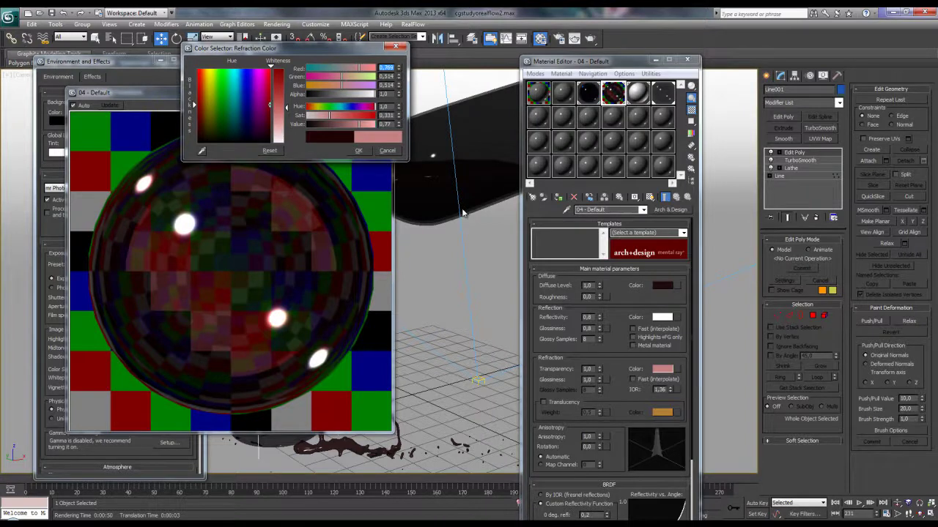
type("0.683")
type("0.576")
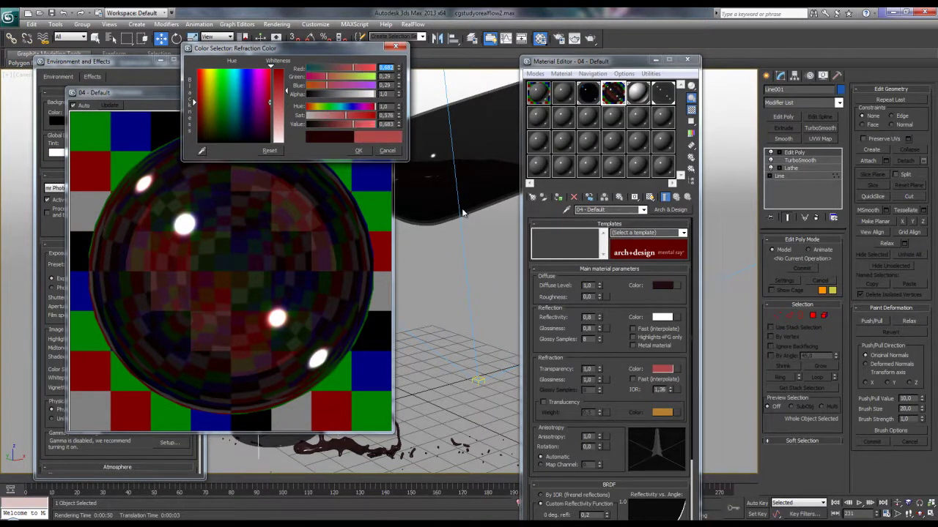
key("Return")
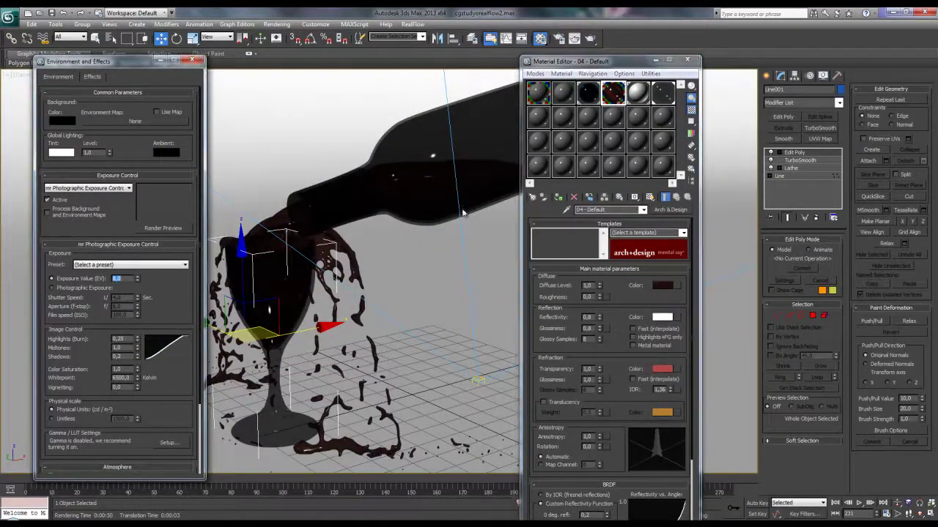
key("Return")
In Render Setup, raise final gather precision to Medium.
key("m")
key("F10")
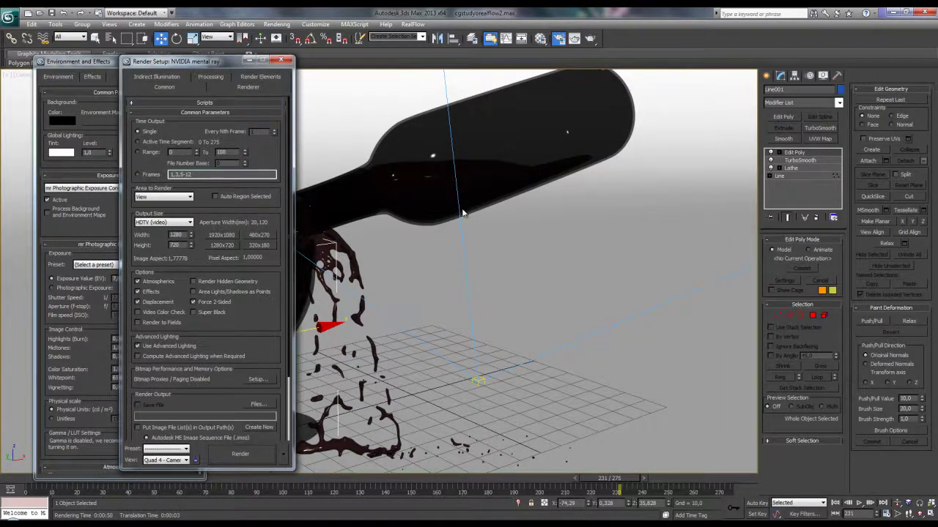
key("ctrl+Tab")
key("Right")
key("Right")
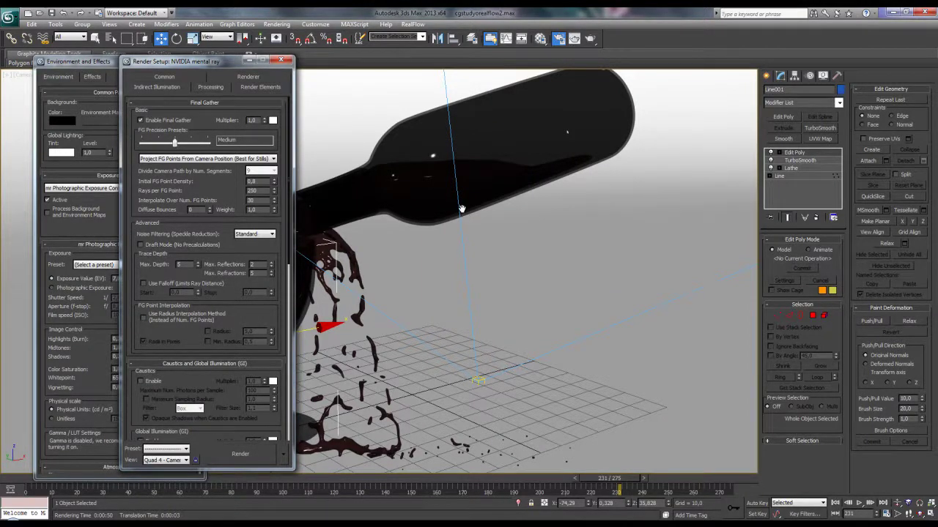
type("1")
scroll(462, 209, "down", 1)
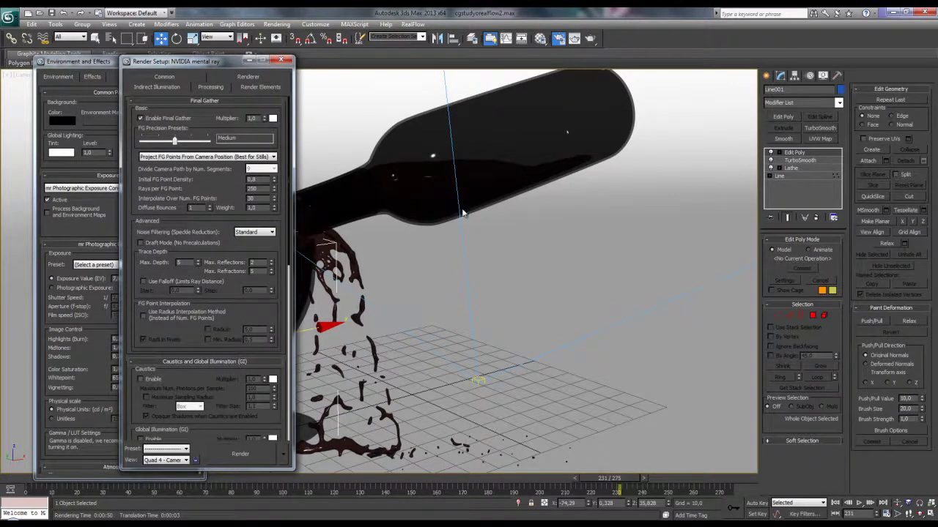
Set samples per pixel to minimum 1 and maximum 16 with a Mitchell filter.
left_click(248, 76)
left_click(182, 178)
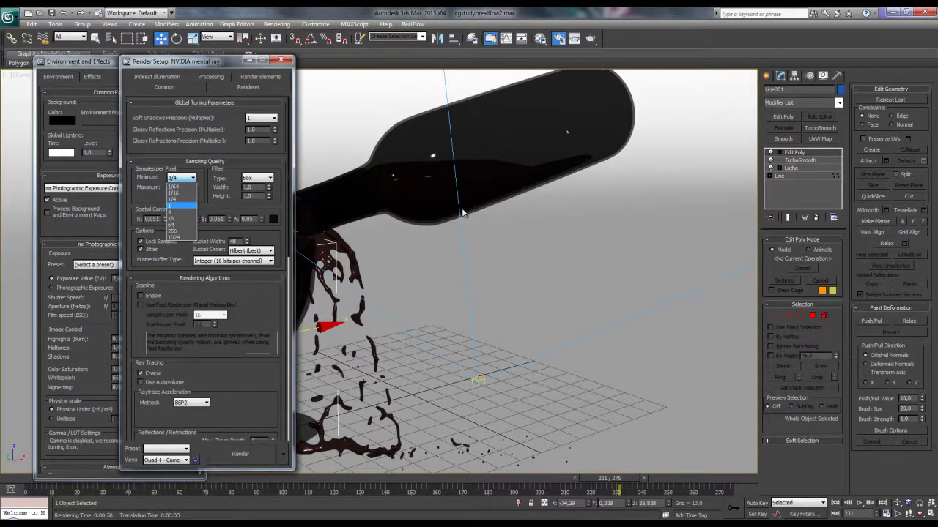
left_click(174, 206)
left_click(182, 187)
left_click(176, 228)
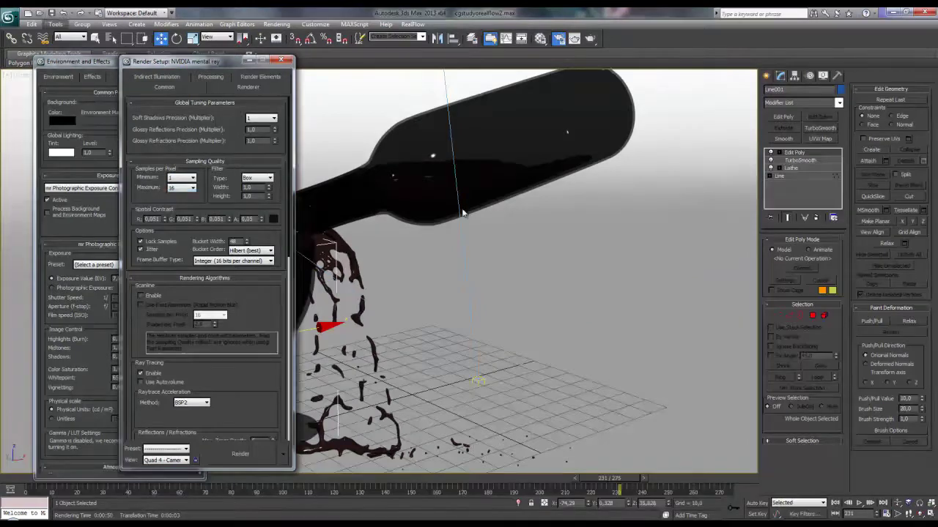
left_click(258, 178)
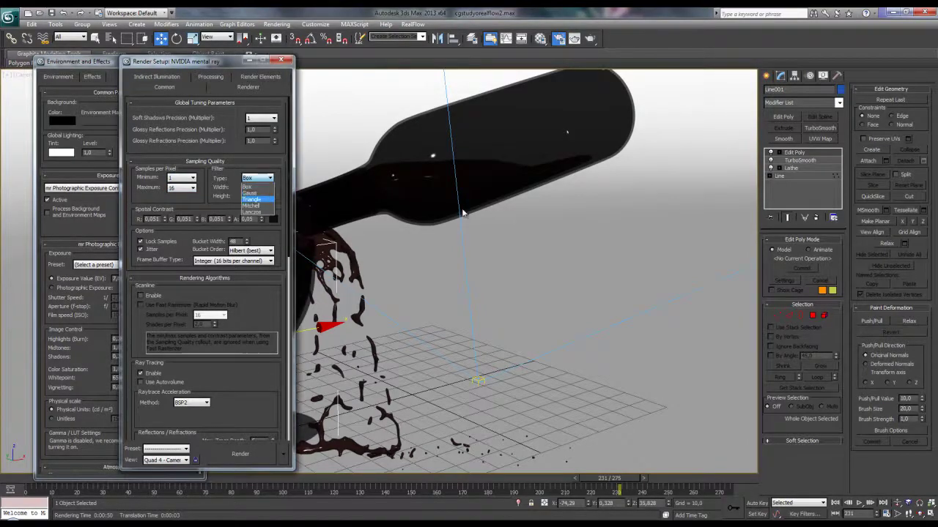
left_click(250, 206)
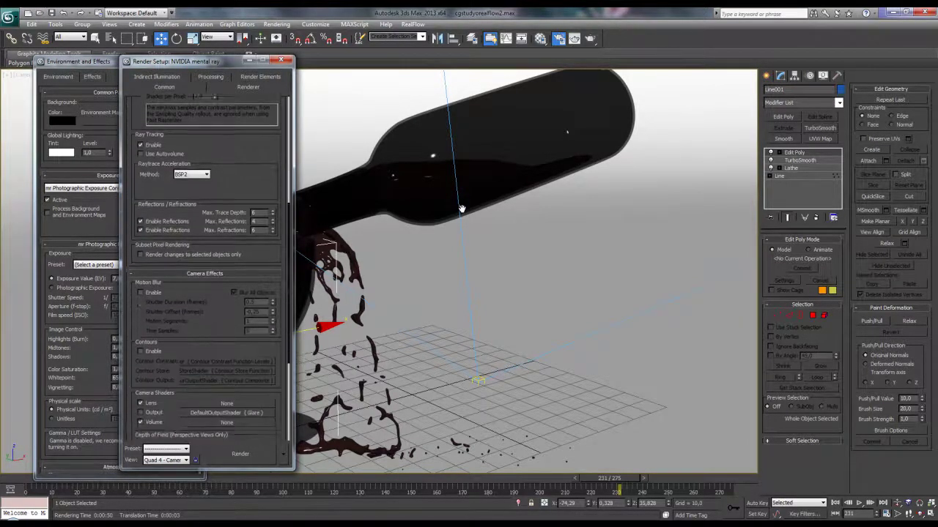
scroll(205, 293, "down", 1)
key("F10")
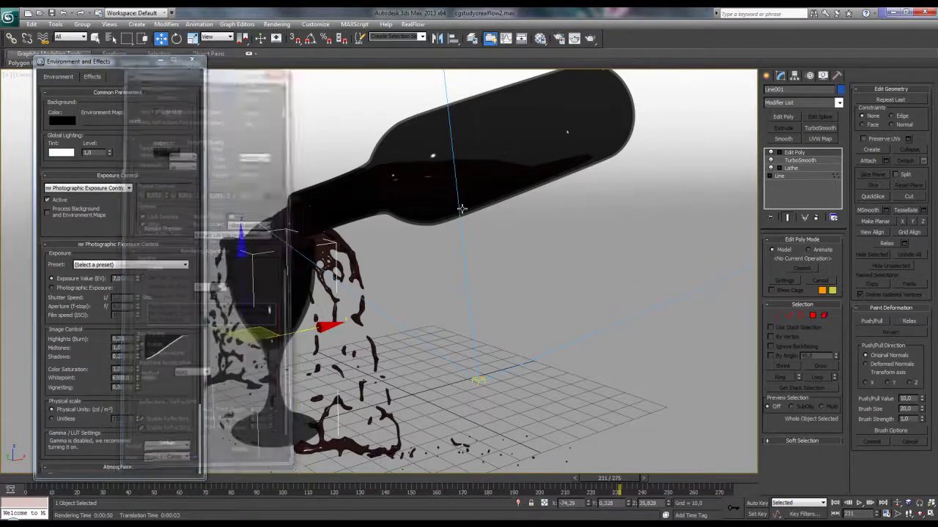
key("comma")
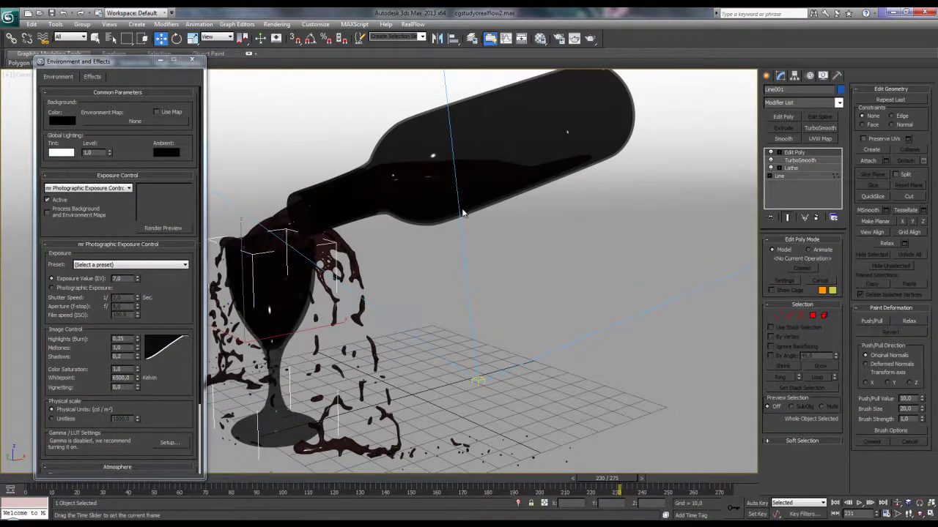
Jump to frame 275 and frame the glass in a Front view.
key("End")
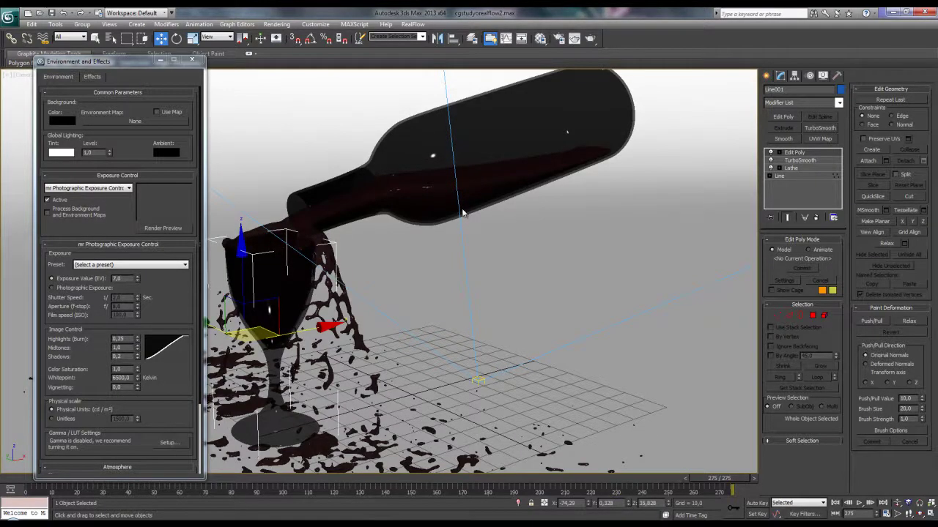
key("8")
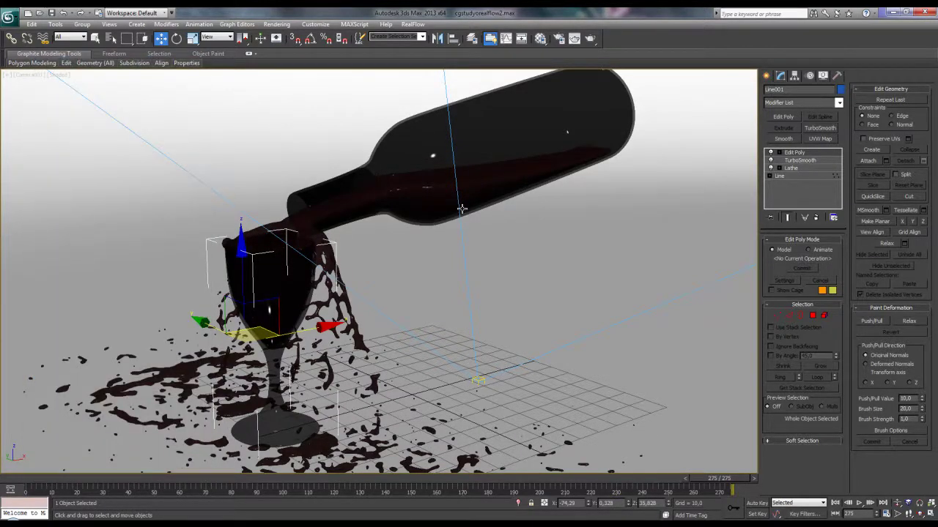
key("f")
key("z")
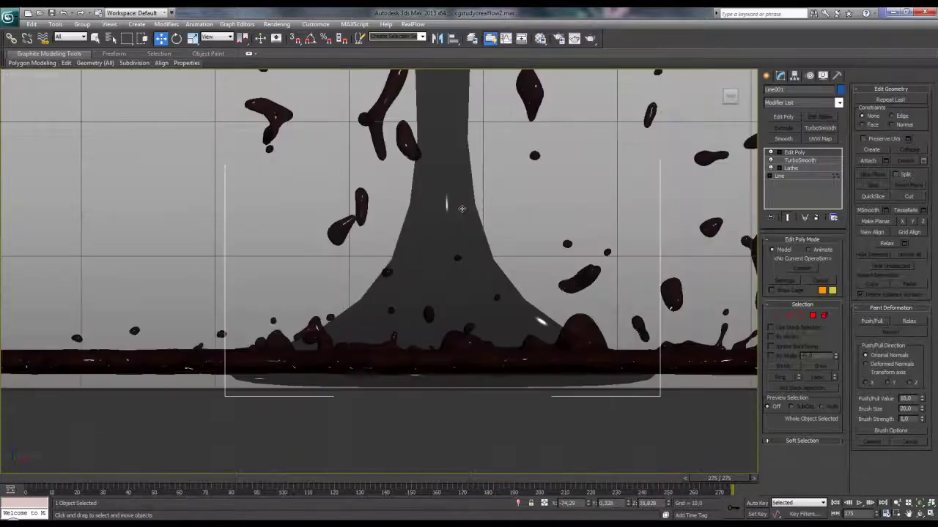
scroll(462, 209, "up", 2)
scroll(461, 209, "up", 2)
scroll(461, 209, "up", 2)
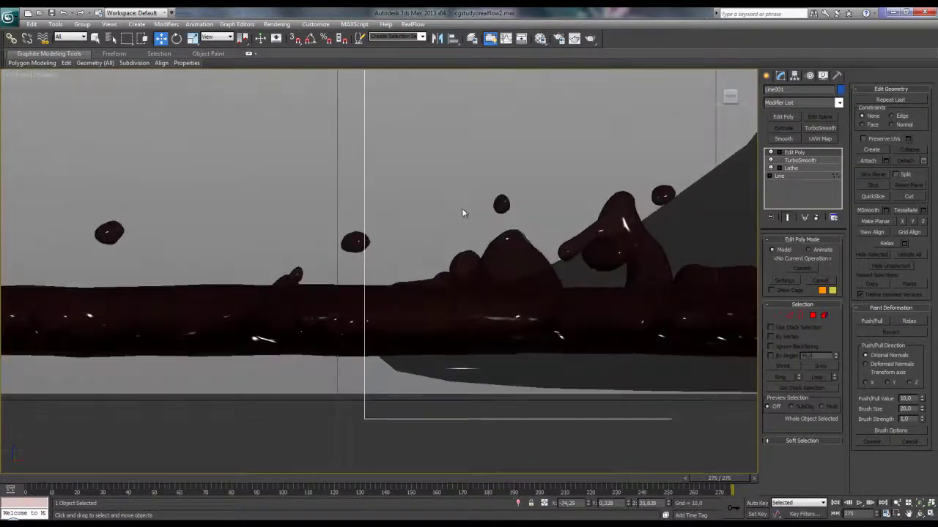
Select the ground plane and wine mesh RFMeshLoader001, zooming to inspect the fluid.
left_click(462, 214)
scroll(463, 213, "down", 3)
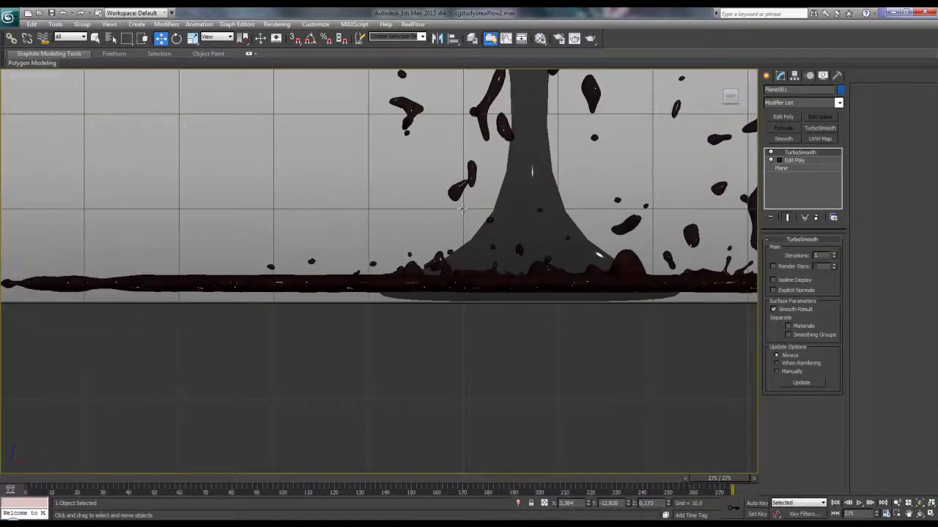
left_click(462, 209)
scroll(461, 209, "down", 2)
scroll(461, 209, "down", 2)
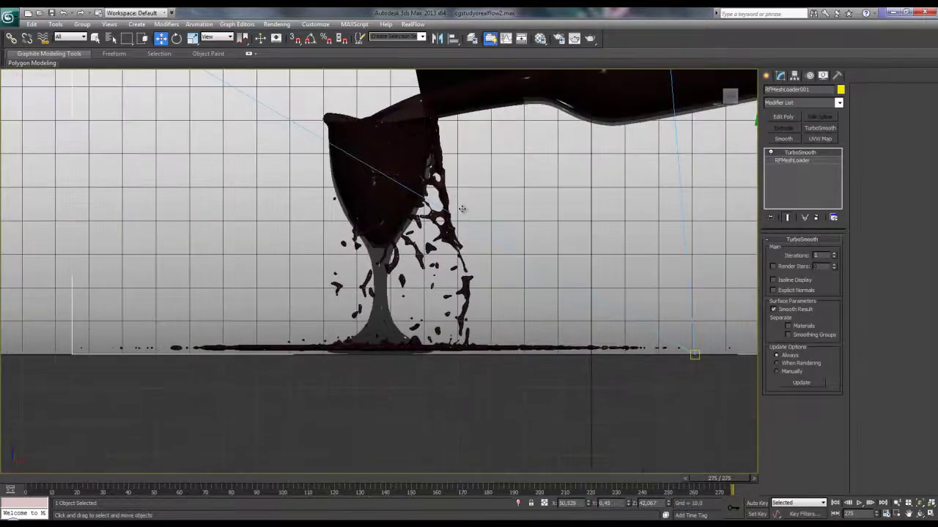
scroll(462, 209, "down", 2)
scroll(461, 209, "up", 3)
scroll(462, 209, "up", 2)
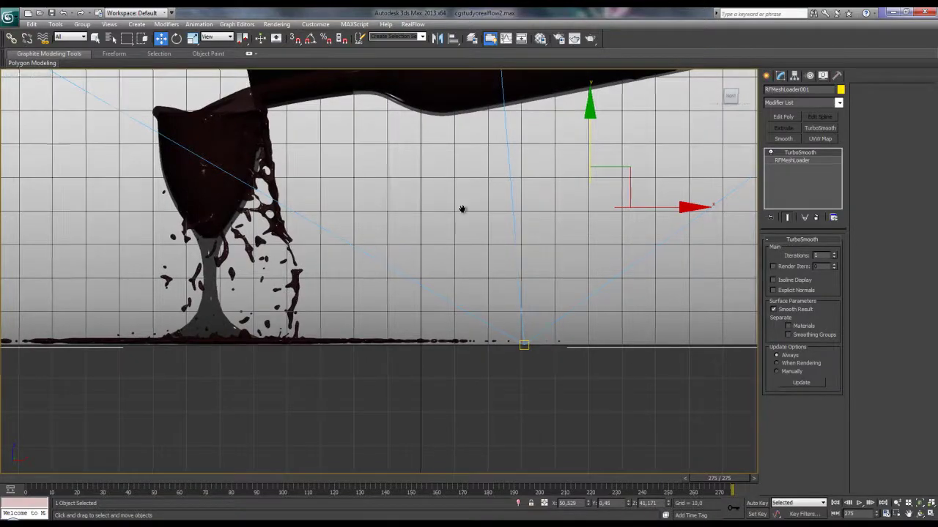
scroll(461, 209, "up", 3)
scroll(462, 209, "up", 3)
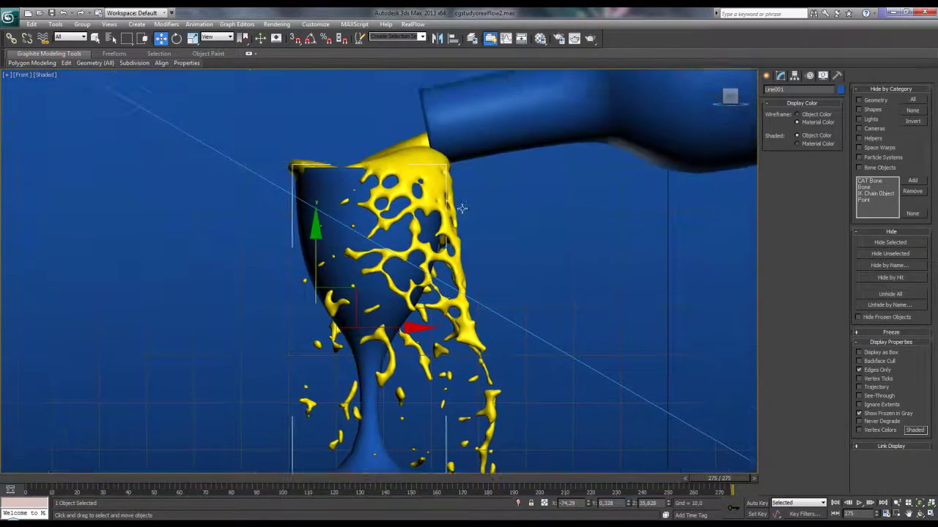
Select the RFMeshLoader001 wine mesh, frame it, and inspect it in wireframe.
left_click(461, 209)
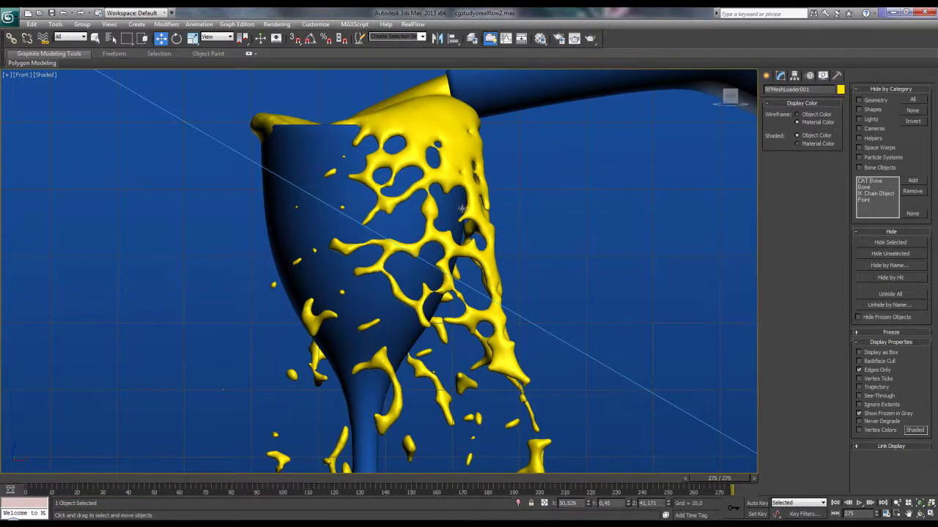
key("z")
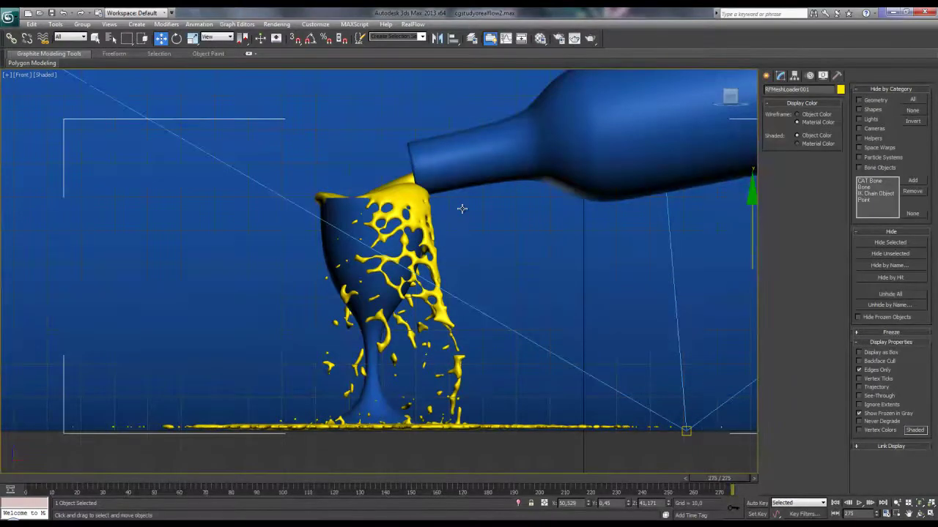
scroll(461, 209, "up", 2)
scroll(461, 208, "up", 3)
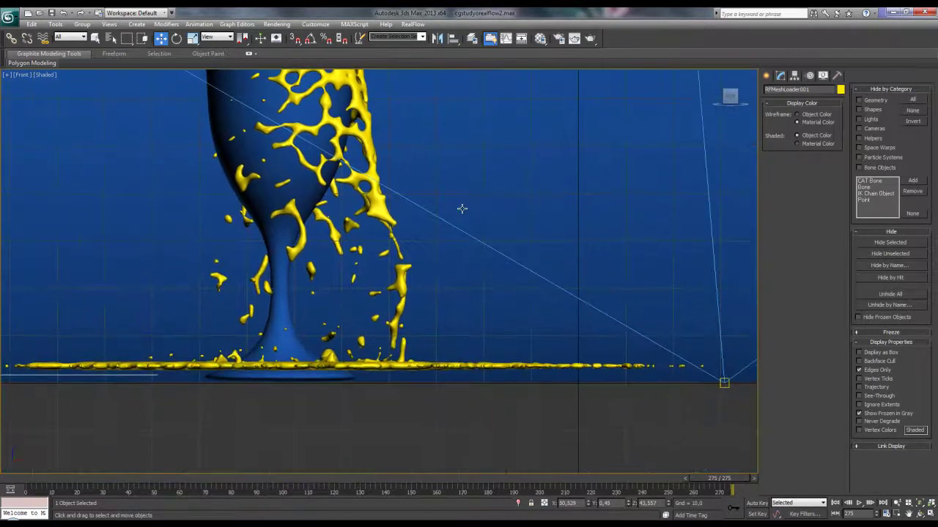
scroll(461, 209, "up", 2)
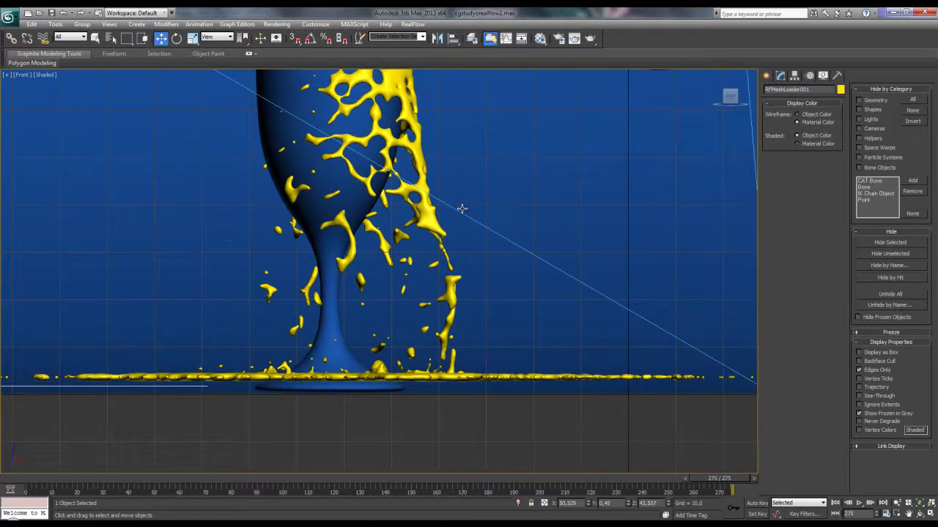
scroll(462, 209, "up", 2)
scroll(462, 208, "up", 3)
scroll(462, 208, "up", 2)
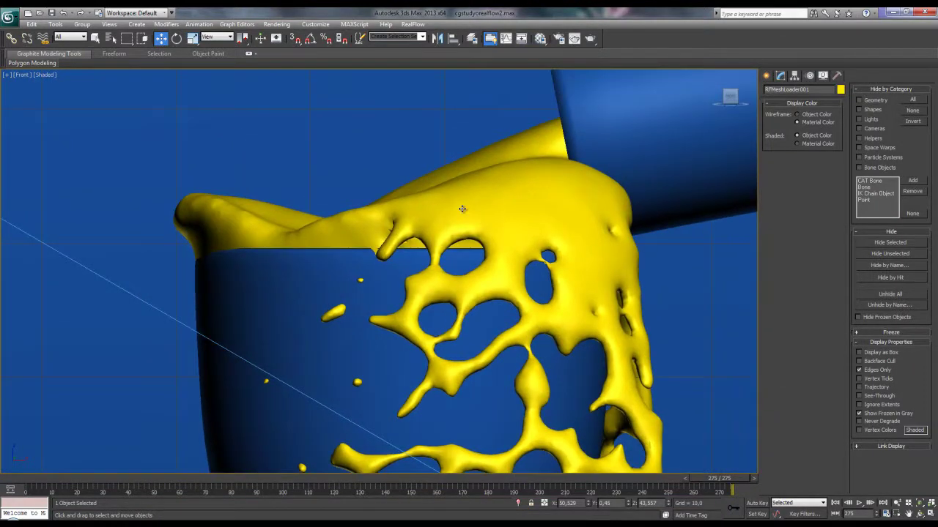
scroll(461, 209, "down", 1)
scroll(461, 209, "down", 3)
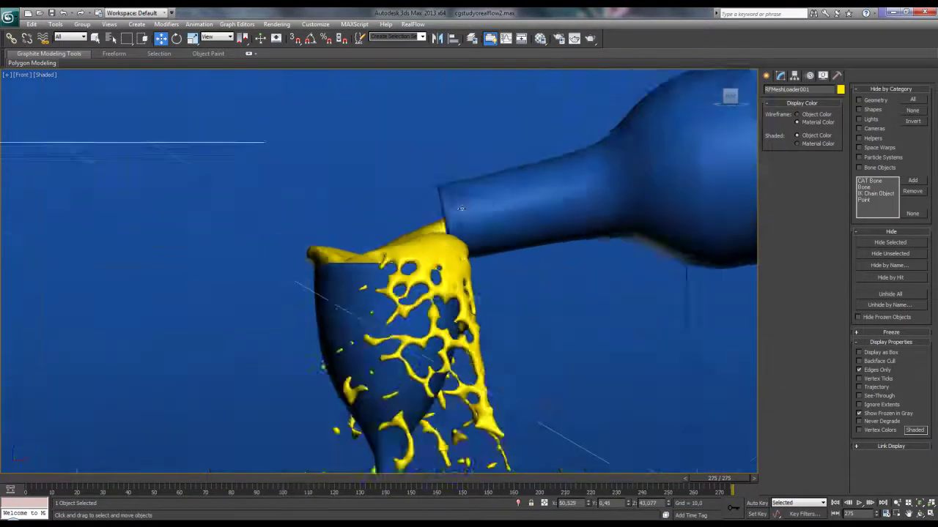
scroll(462, 209, "down", 2)
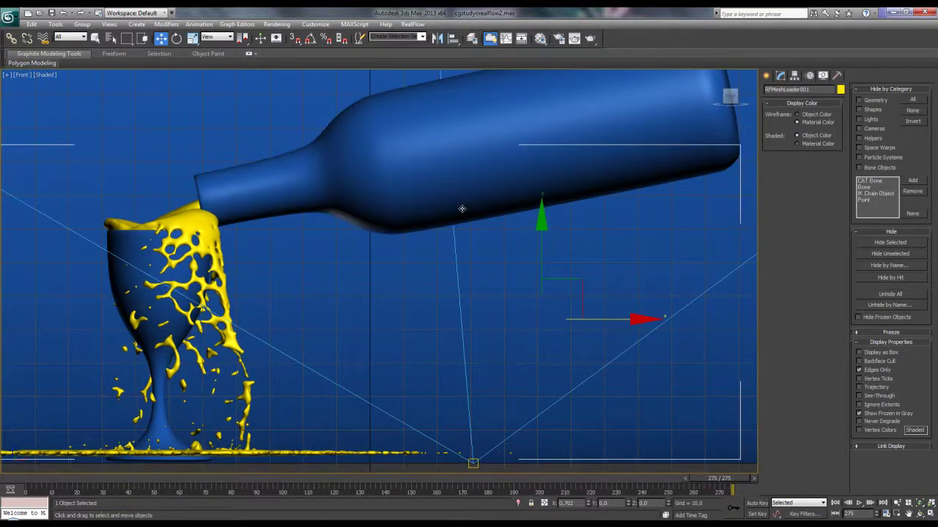
scroll(462, 209, "up", 1)
scroll(462, 209, "up", 2)
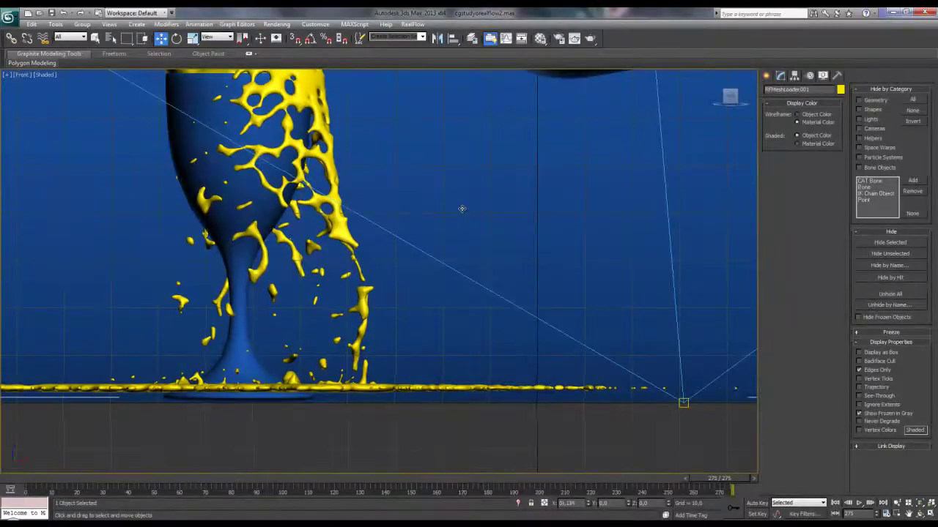
scroll(462, 209, "down", 3)
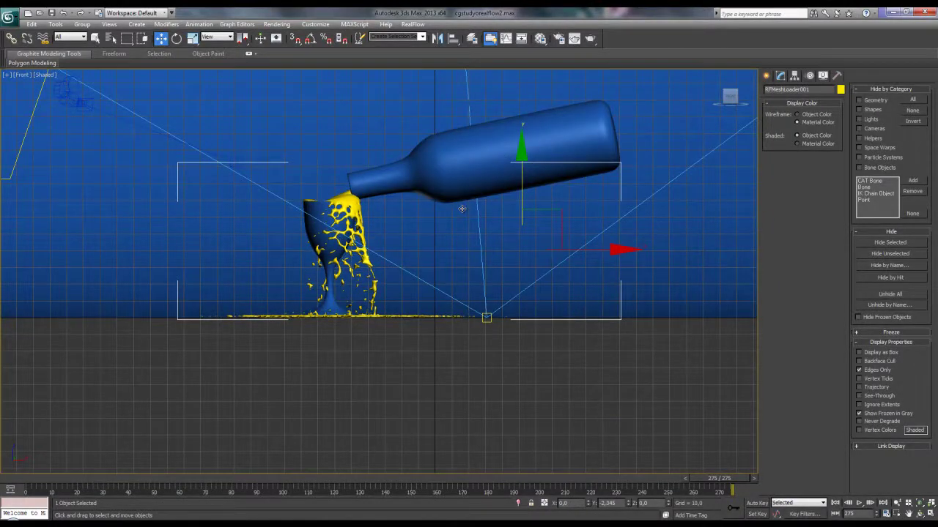
scroll(461, 209, "up", 3)
scroll(461, 209, "up", 2)
scroll(462, 211, "up", 2)
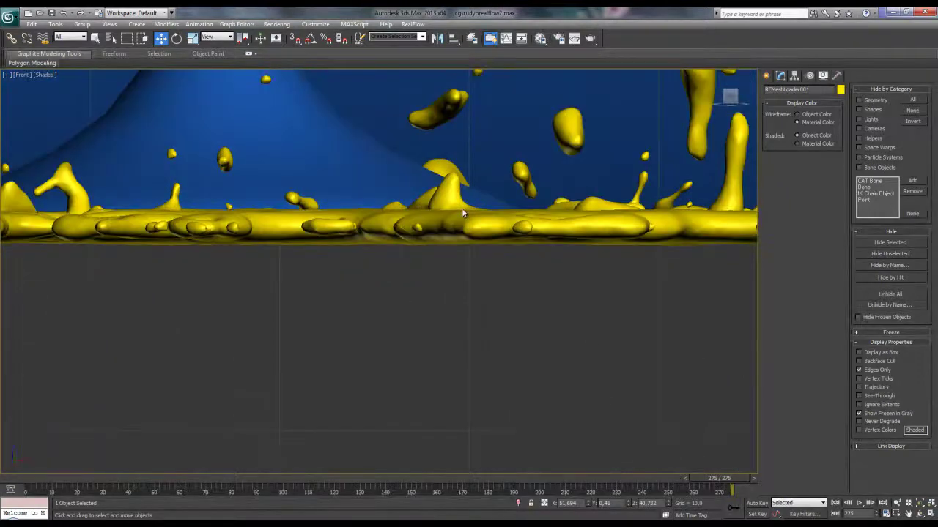
key("F3")
key("F3")
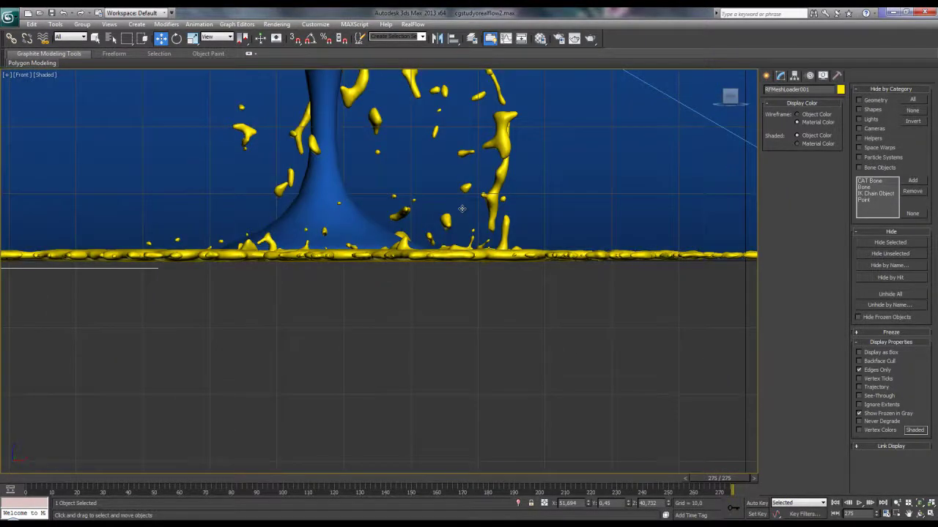
scroll(462, 209, "up", 1)
scroll(462, 209, "up", 1)
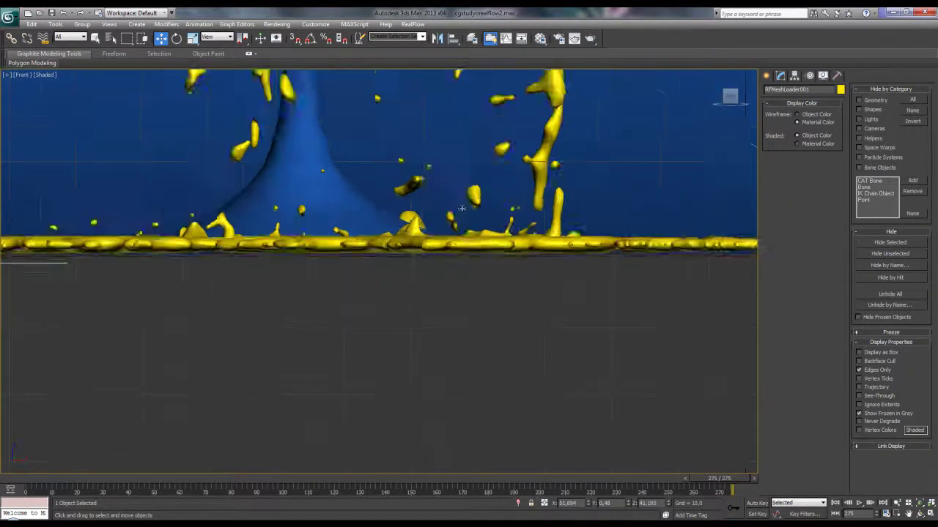
scroll(461, 209, "up", 1)
scroll(461, 209, "up", 1)
scroll(461, 209, "up", 1)
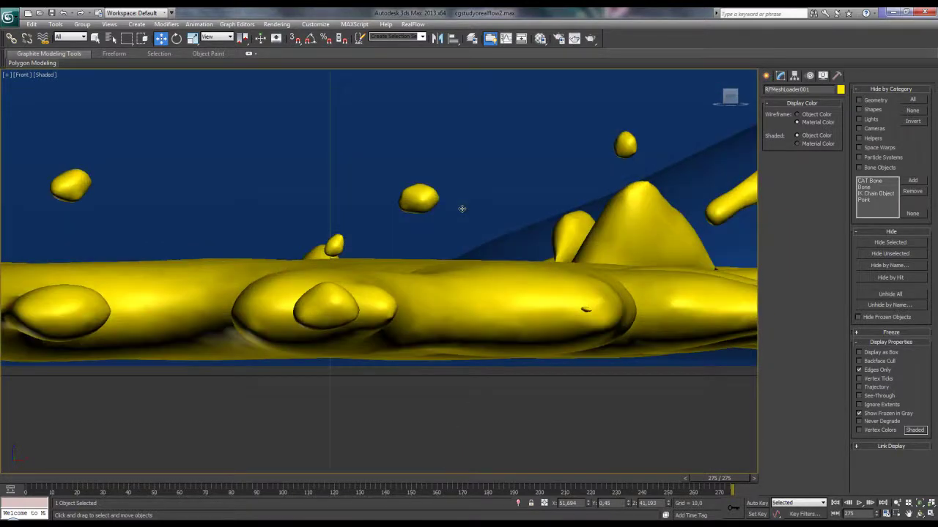
scroll(461, 208, "down", 1)
scroll(461, 209, "down", 2)
scroll(461, 208, "down", 2)
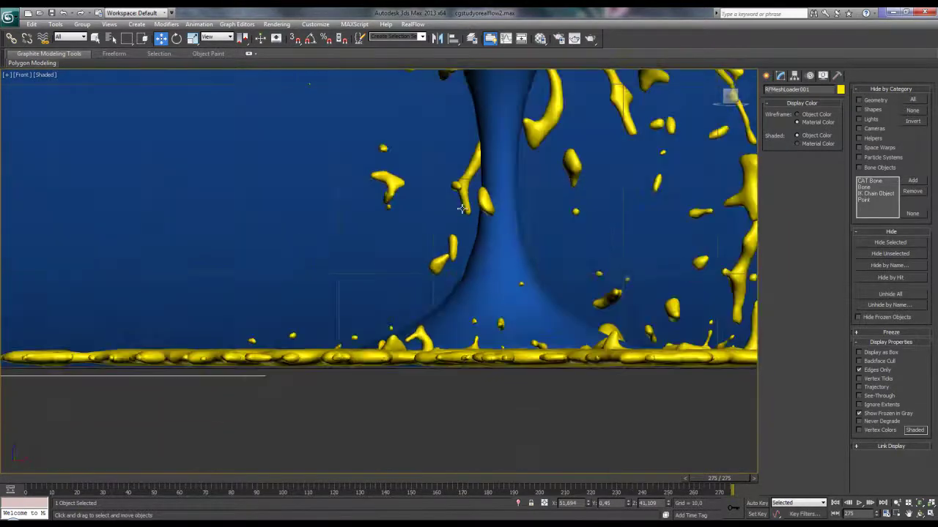
scroll(461, 209, "down", 5)
Orbit the Perspective view around the bottle while stepping back to frame 110.
key("p")
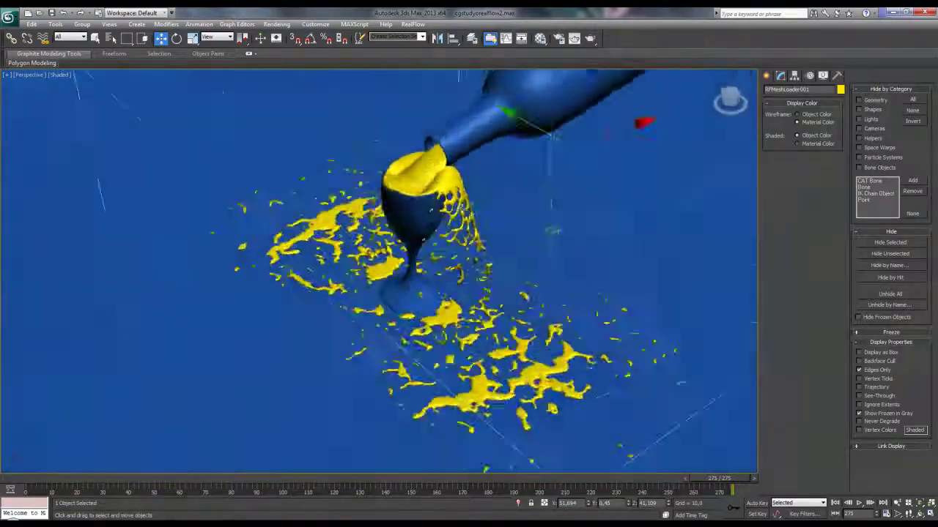
mouse_move(462, 209)
middle_mouse_down("alt")
mouse_move(462, 191)
mouse_move(463, 213)
middle_mouse_up("alt")
scroll(462, 208, "up", 2)
scroll(463, 212, "down", 3)
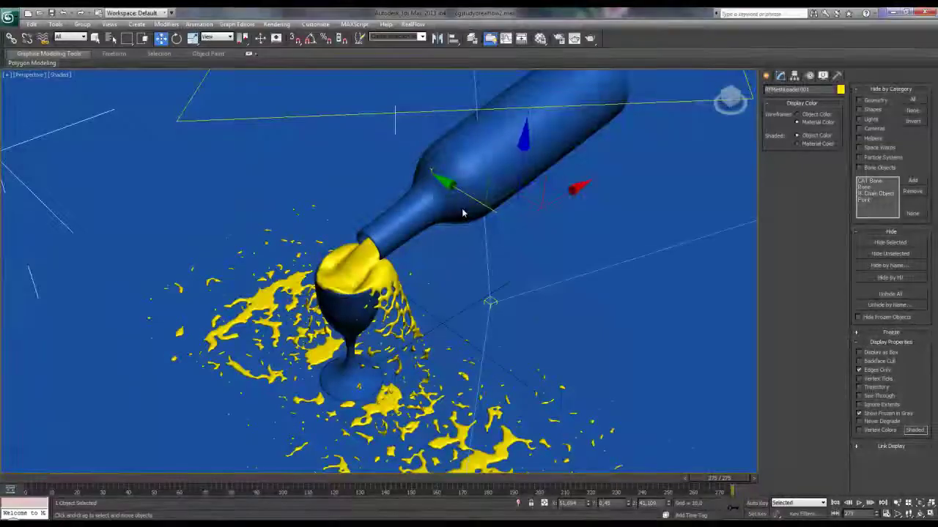
key("comma")
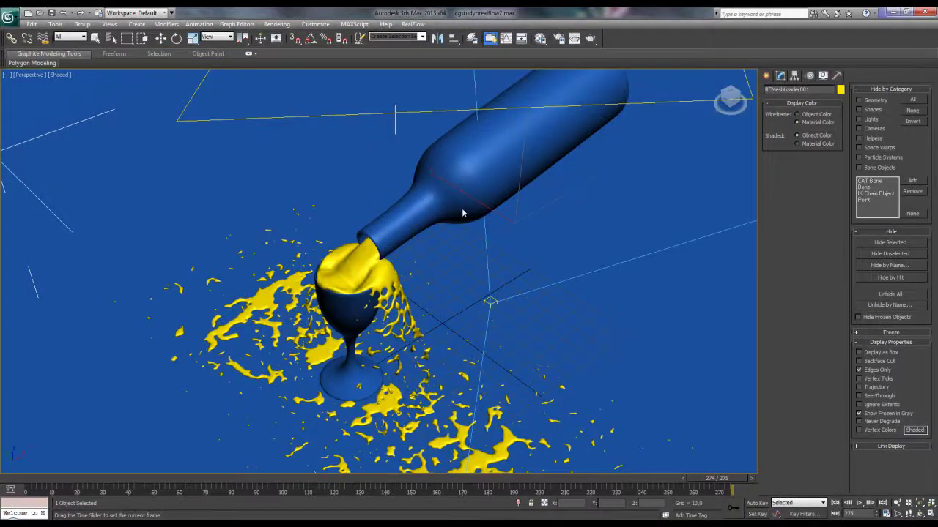
key("comma")
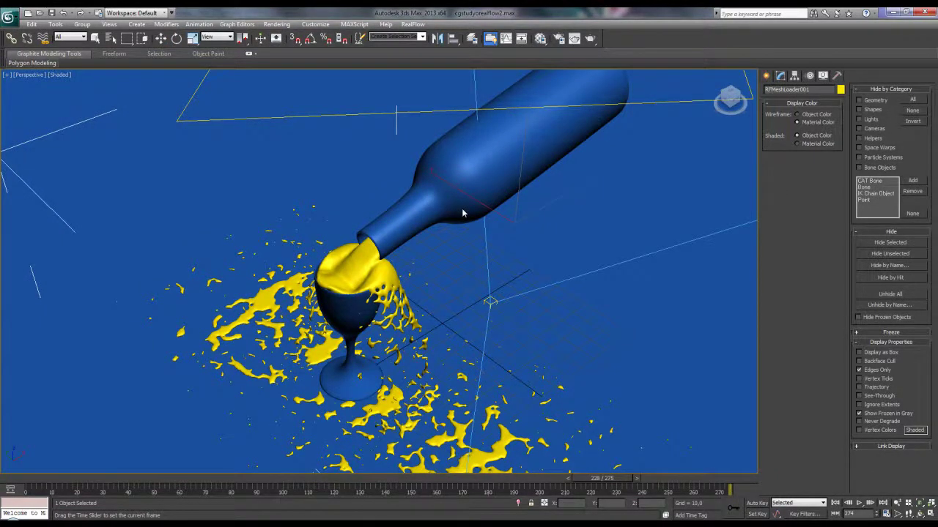
key("w")
key("comma")
key("comma")
key("comma")
scroll(462, 210, "up", 3)
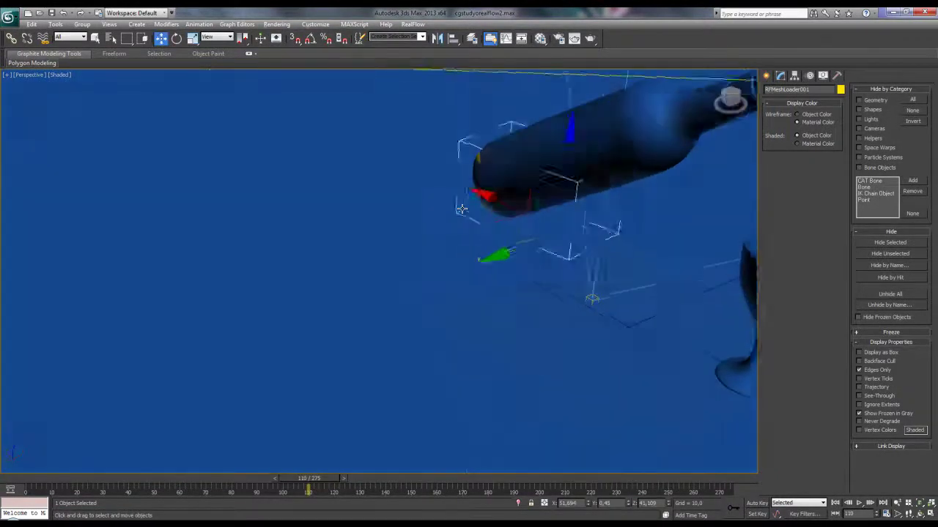
middle_click_drag(462, 209, 461, 208, "alt")
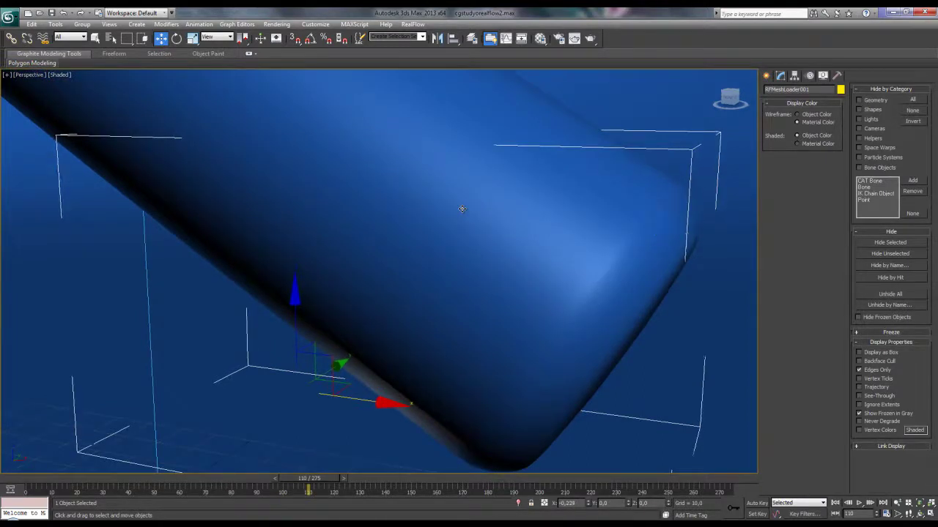
middle_click_drag(462, 209, 462, 209, "alt")
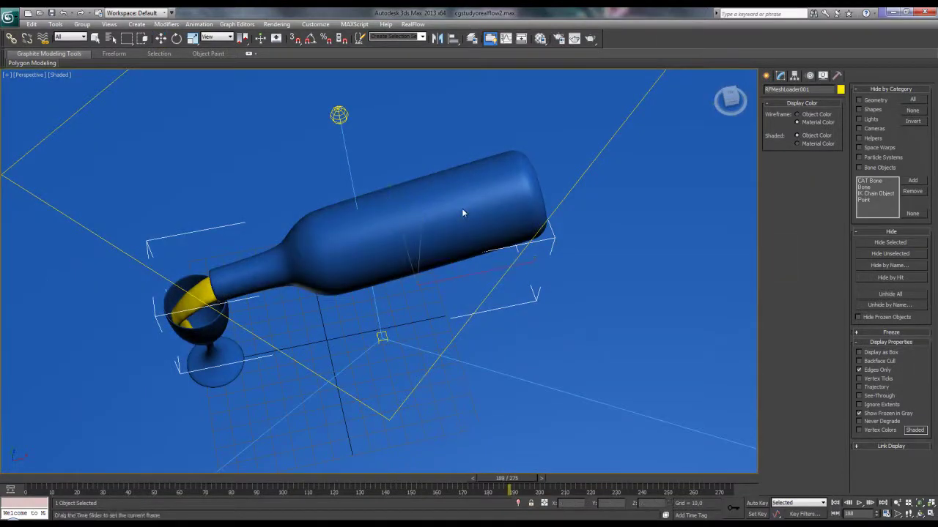
Render frame 231, with the large splash, through Camera001.
key("w")
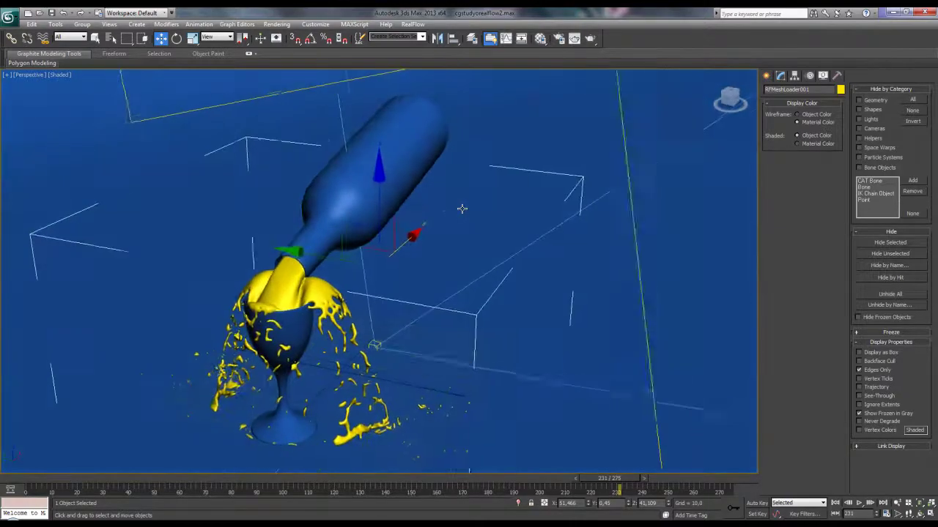
middle_click_drag(462, 209, 463, 209, "alt")
scroll(462, 208, "up", 3)
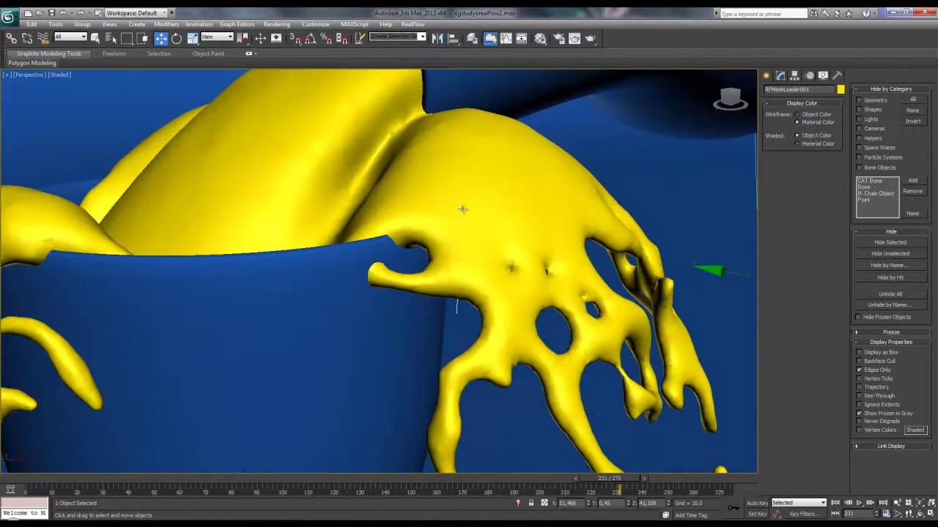
key("c")
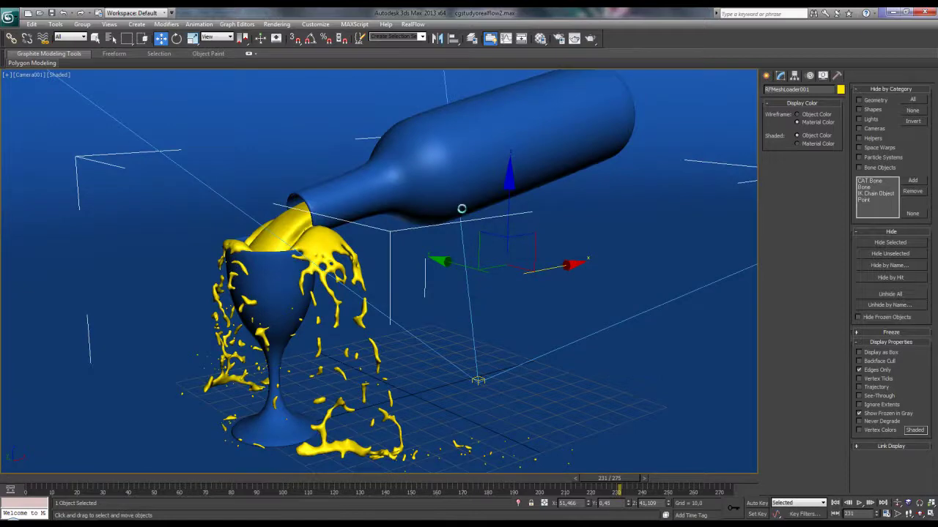
key("shift+q")
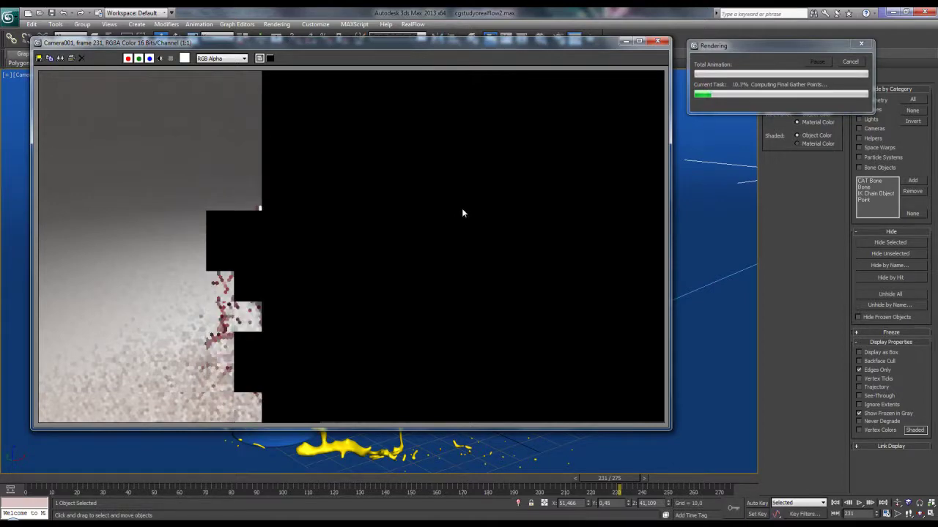
Switch to the Notepad++ narration notes and back to the running render.
key("alt+Tab")
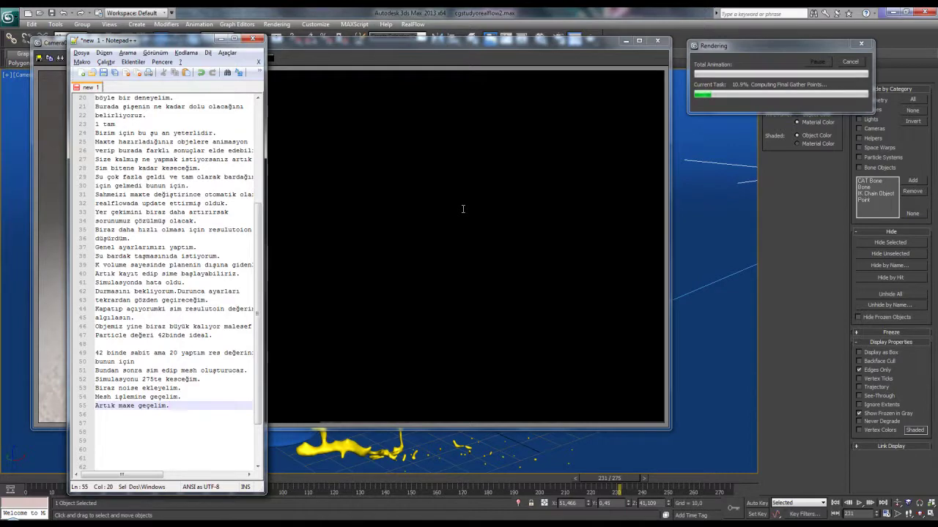
key("alt+Tab")
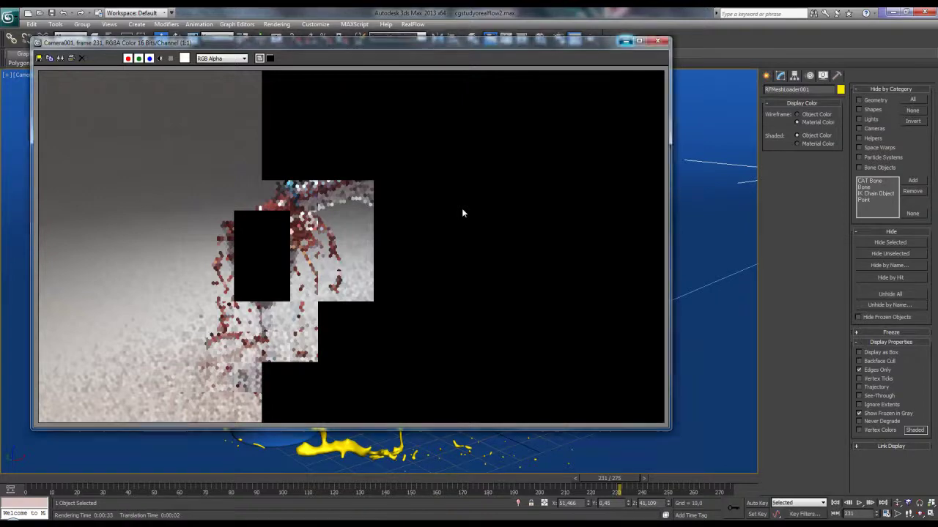
Drop final gather precision to Draft, re-render frame 231, and bring up the Material Editor.
key("F10")
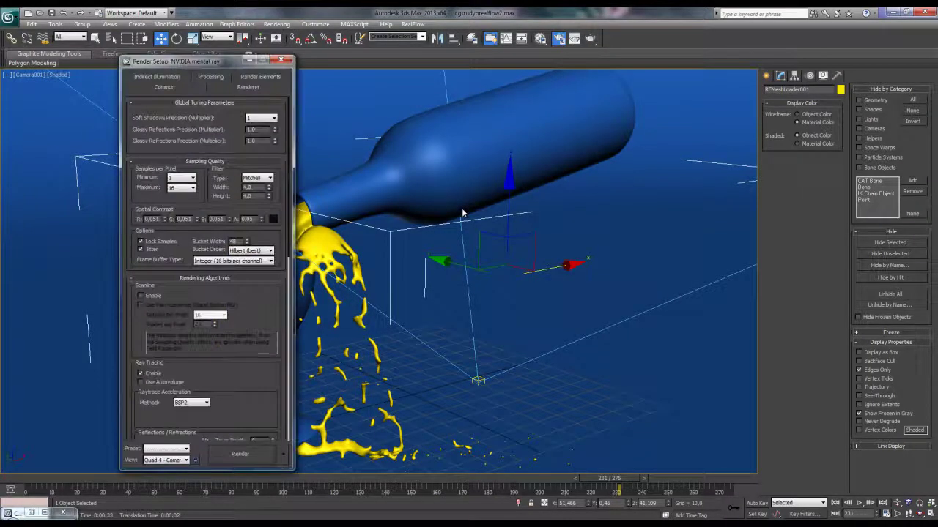
key("Left")
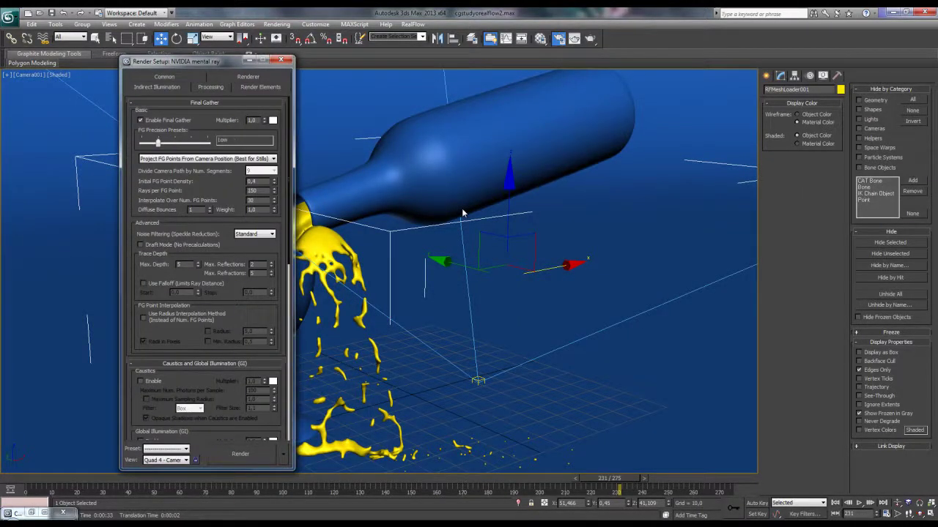
key("Left")
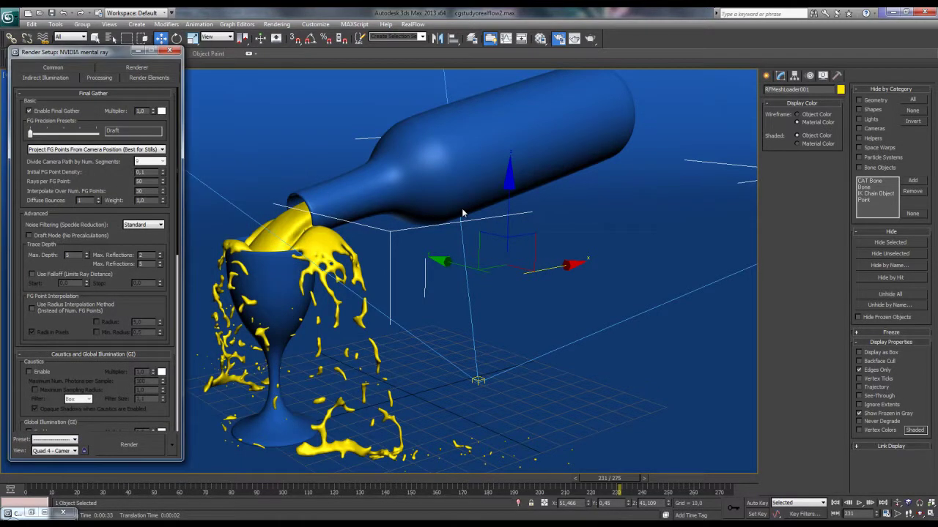
key("shift+q")
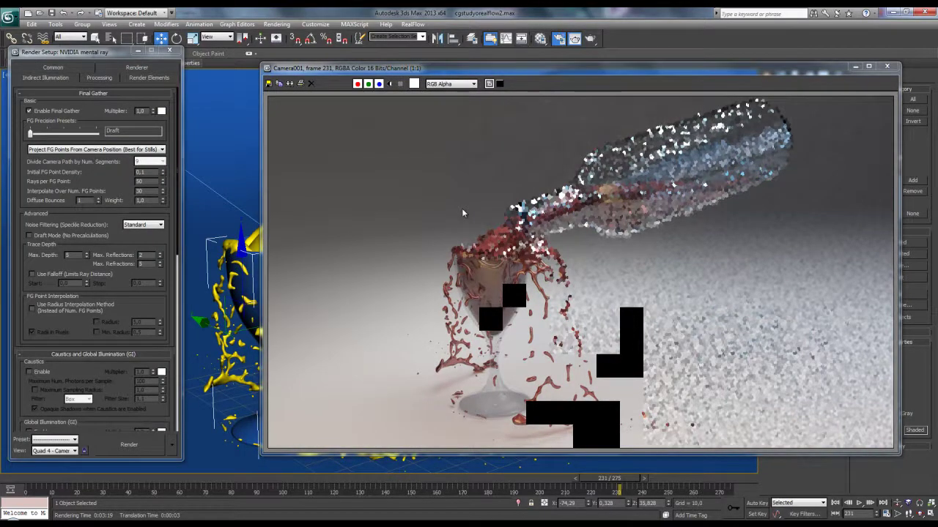
key("m")
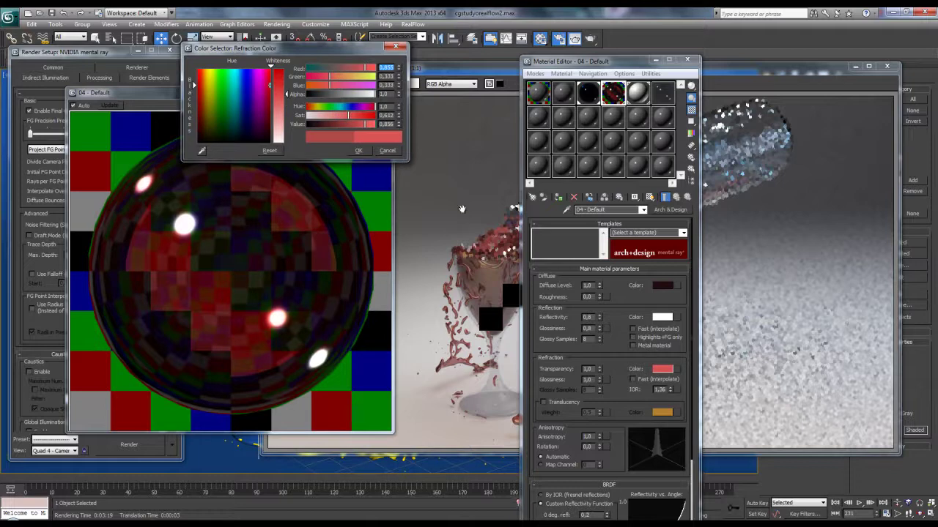
Apply the red refraction colour and lower 04 - Default's reflection glossiness and reflectivity.
key("Return")
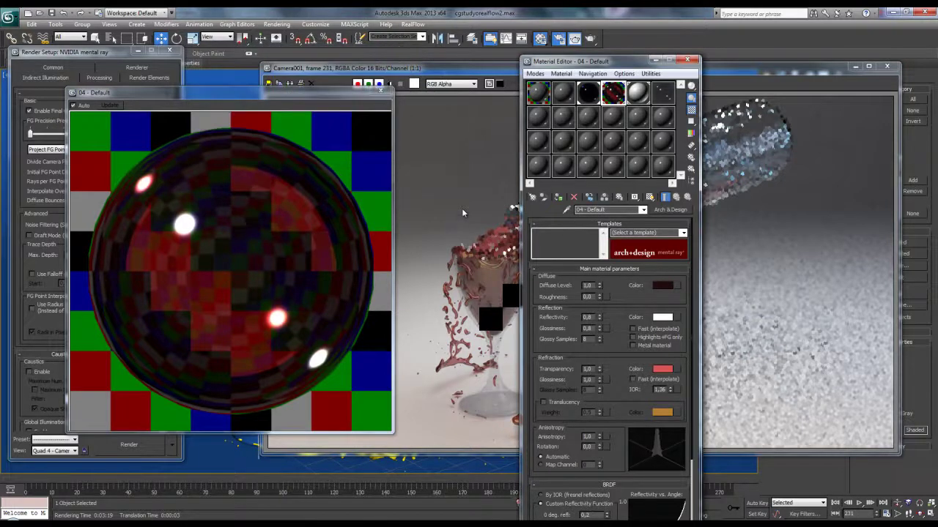
key("Return")
key("shift+Tab")
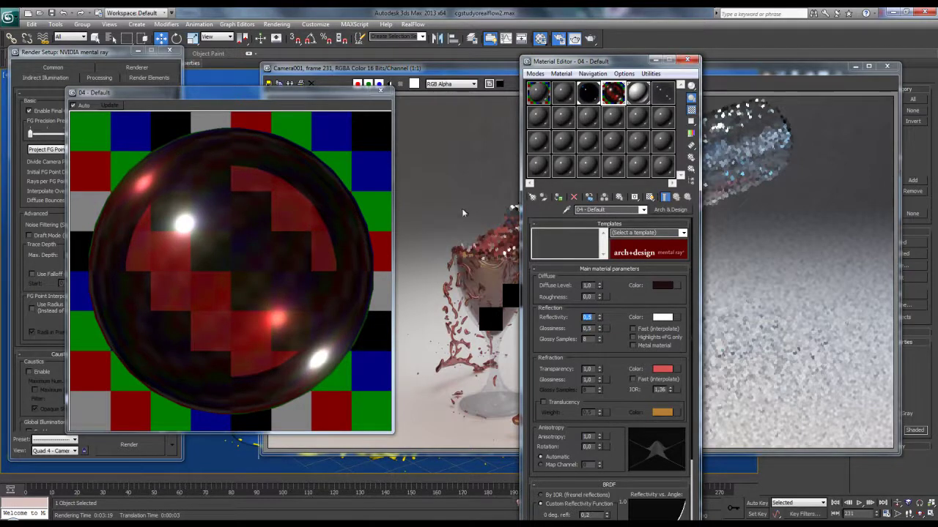
key("m")
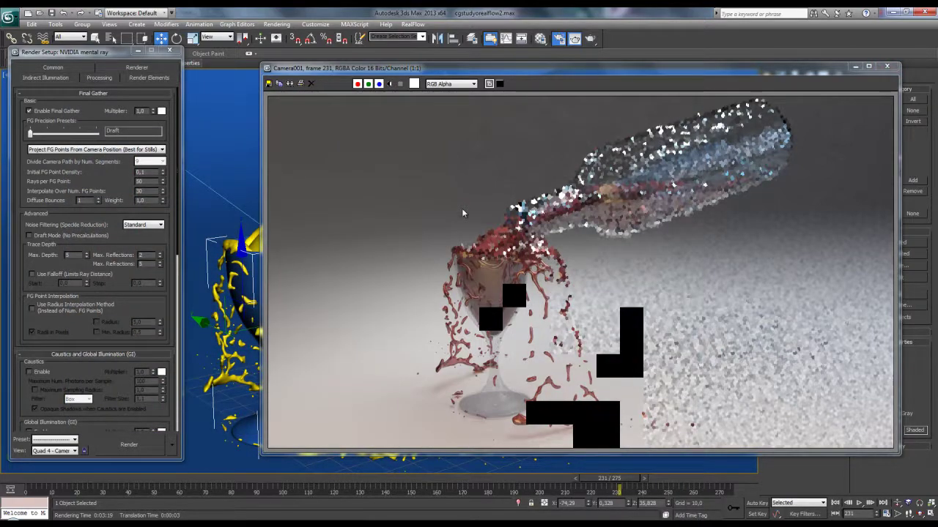
Re-render the Camera001 view of frame 231, then return to Render Setup.
key("Escape")
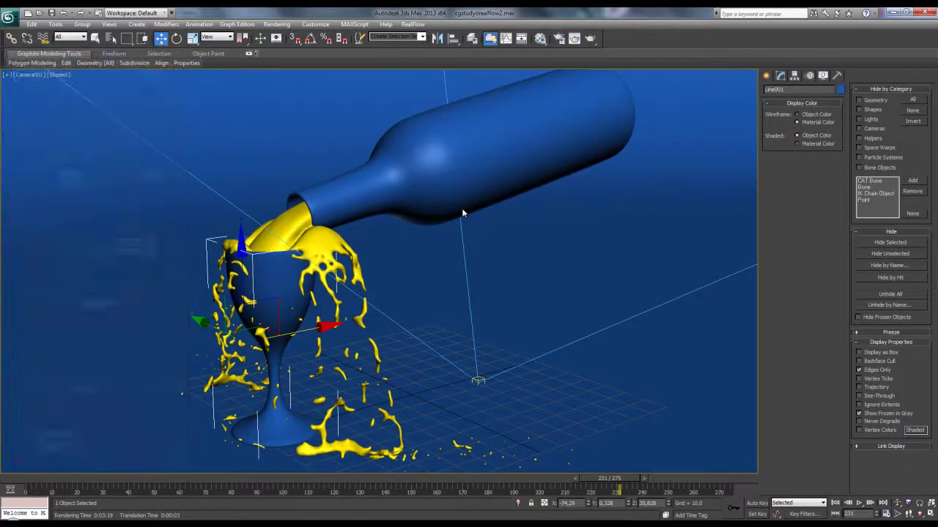
key("F10")
key("shift+q")
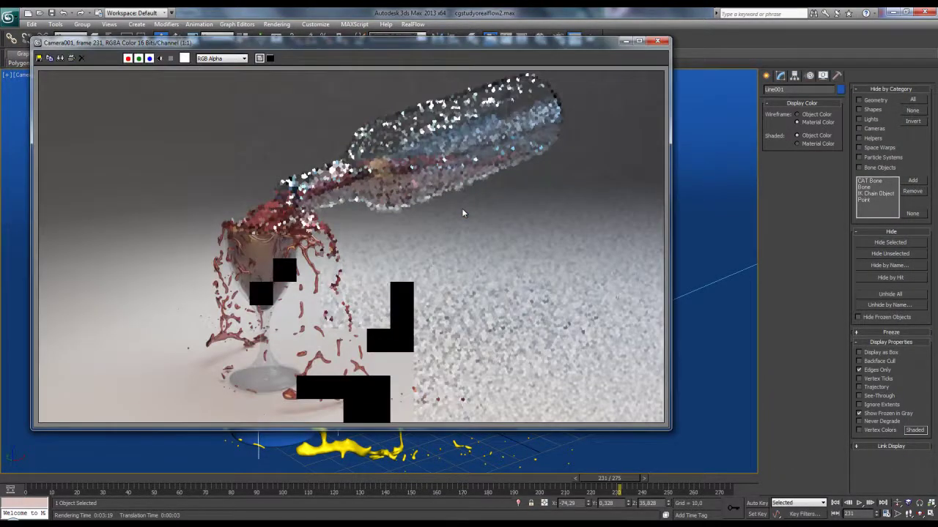
key("Escape")
key("F10")
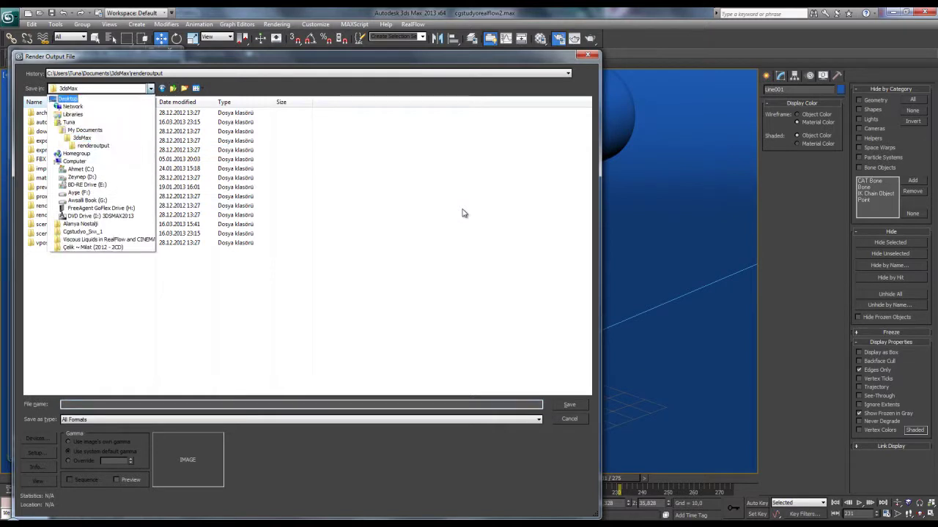
Browse to Desktop > Materiyal > Renderoutput > Realflow and review the cgstudyo_1 frame files.
key("Return")
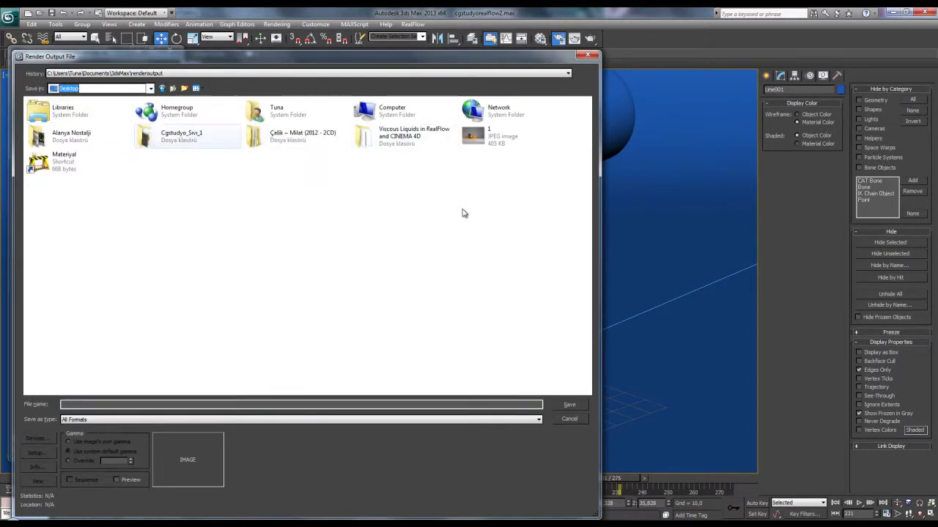
key("m")
key("Return")
key("Down")
key("Down")
key("Down")
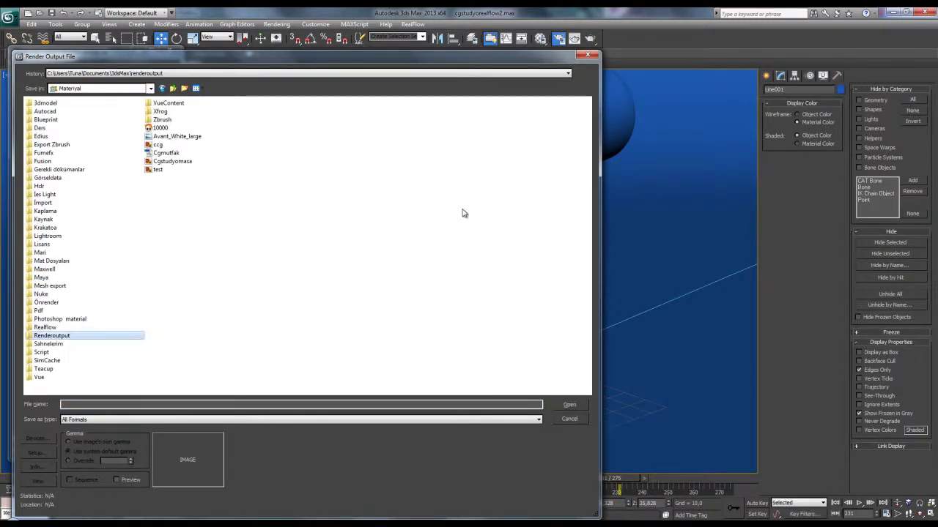
key("Return")
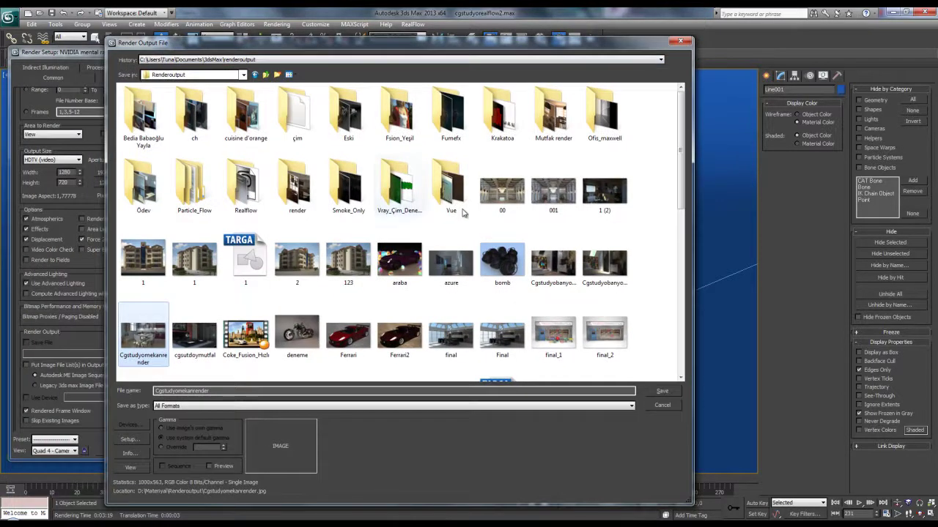
type("ren")
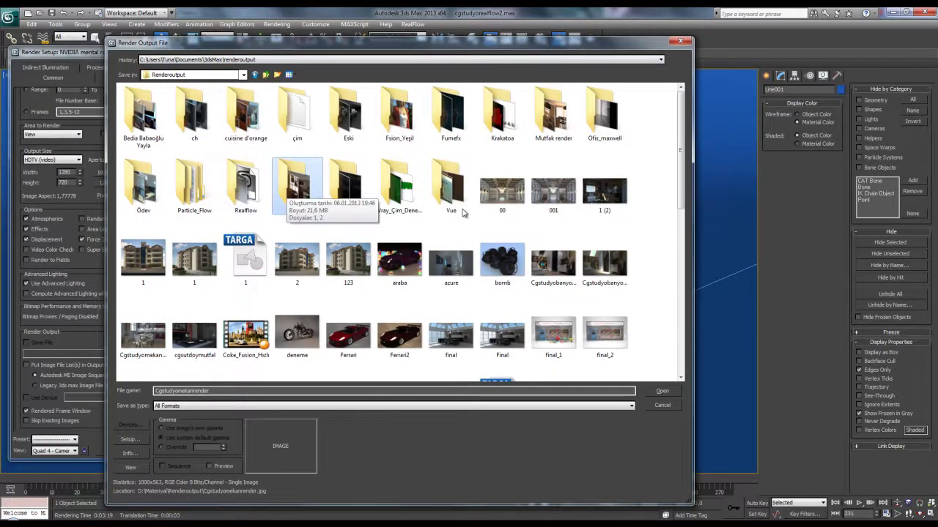
key("Left")
key("Return")
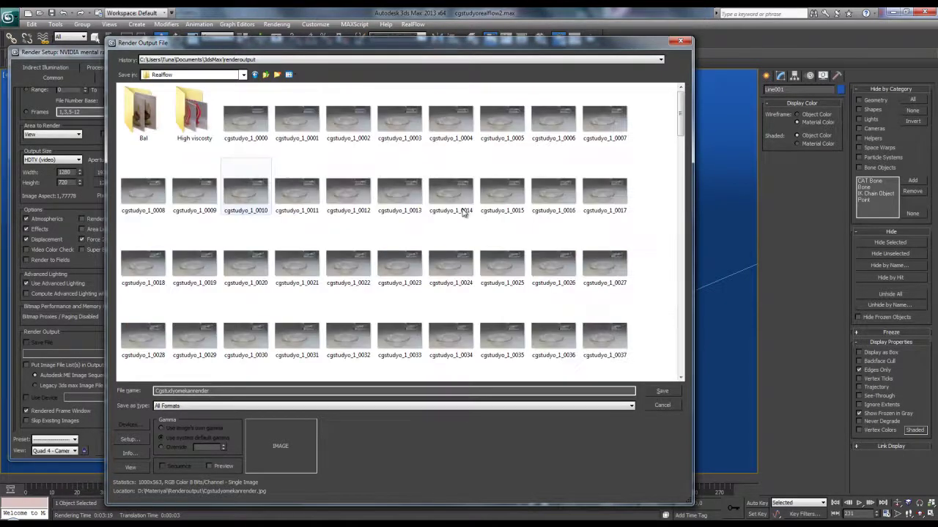
key("c")
scroll(463, 212, "down", 1)
scroll(463, 212, "down", 5)
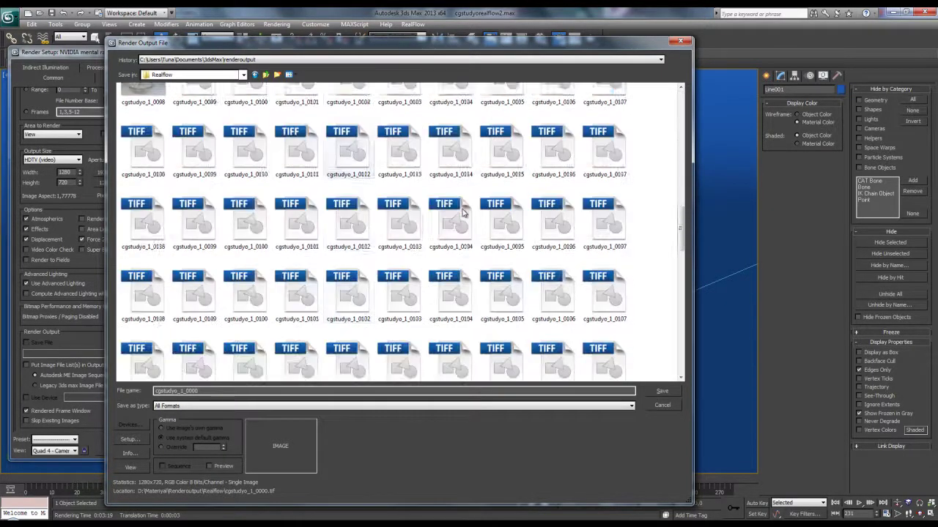
scroll(463, 213, "down", 3)
scroll(463, 212, "down", 3)
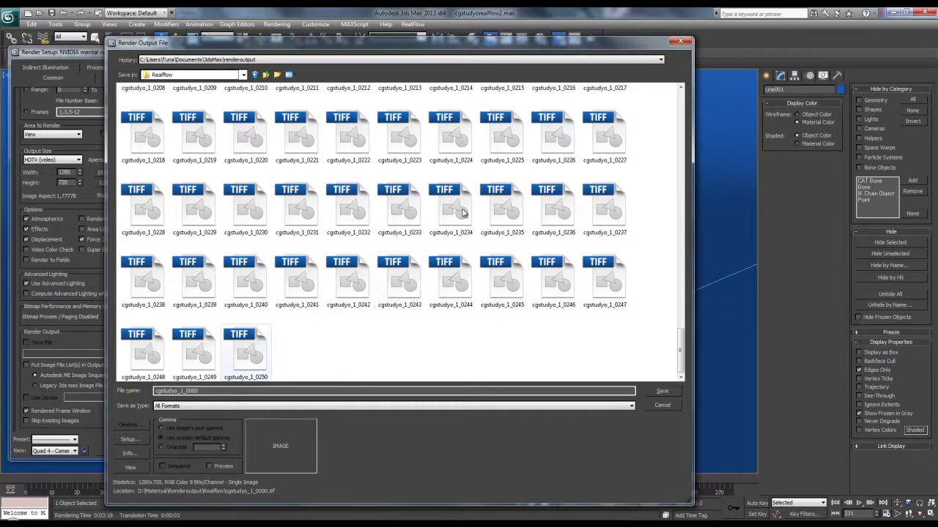
key("End")
scroll(463, 213, "up", 10)
scroll(463, 212, "up", 5)
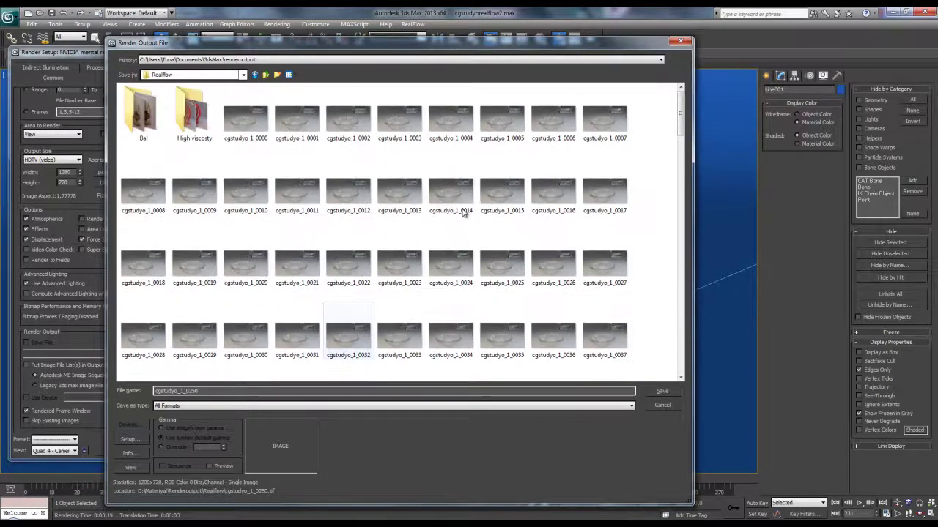
Create a new folder named 'Realflow Cgstudyo 2' and open it.
key("ctrl+shift+n")
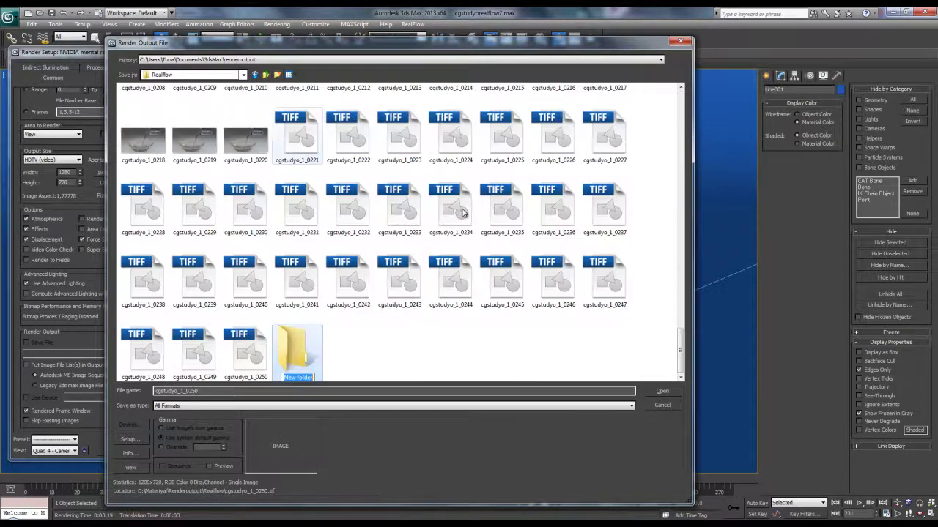
type("Realf")
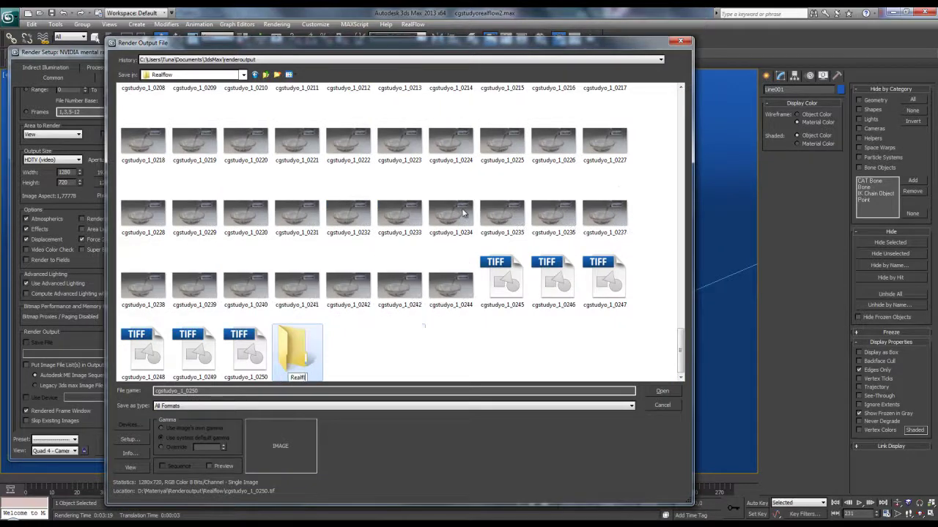
type("low cgs")
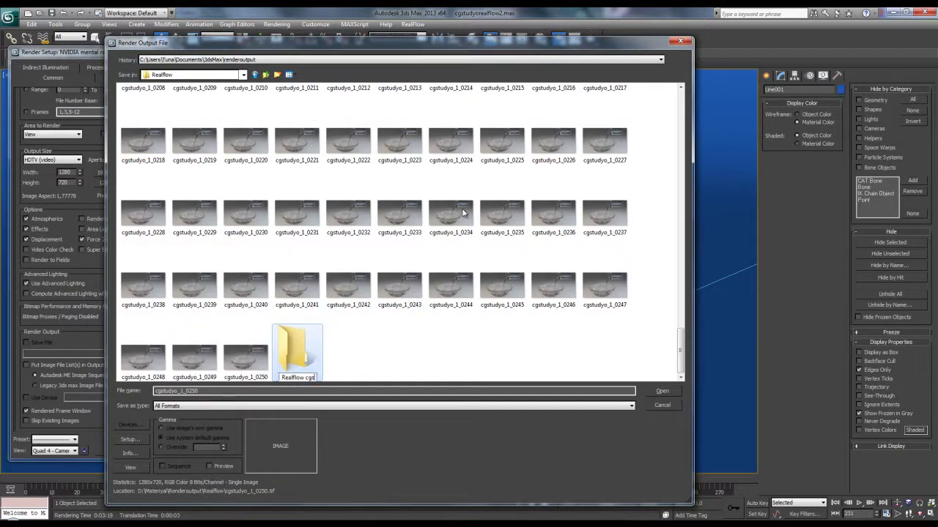
key("BackSpace")
key("BackSpace")
key("BackSpace")
type("Cgst")
type("udyo 2")
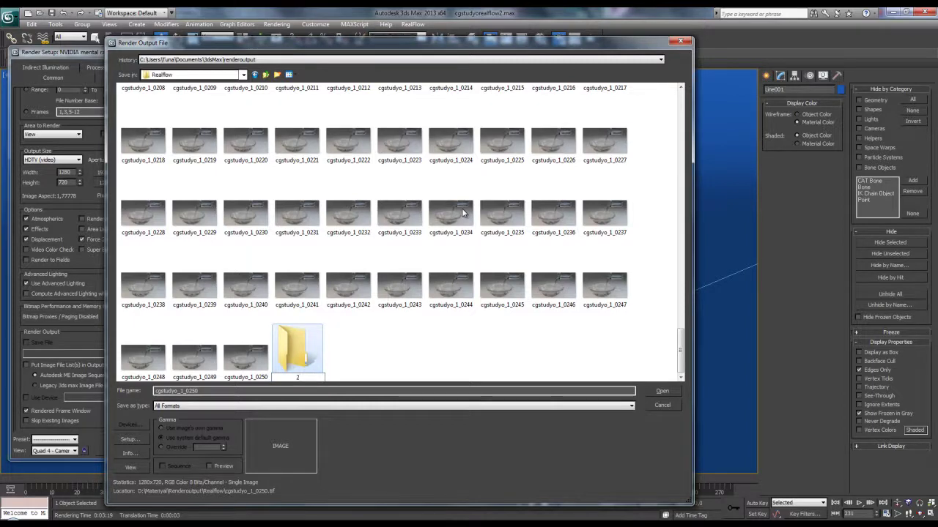
key("BackSpace")
key("BackSpace")
key("Return")
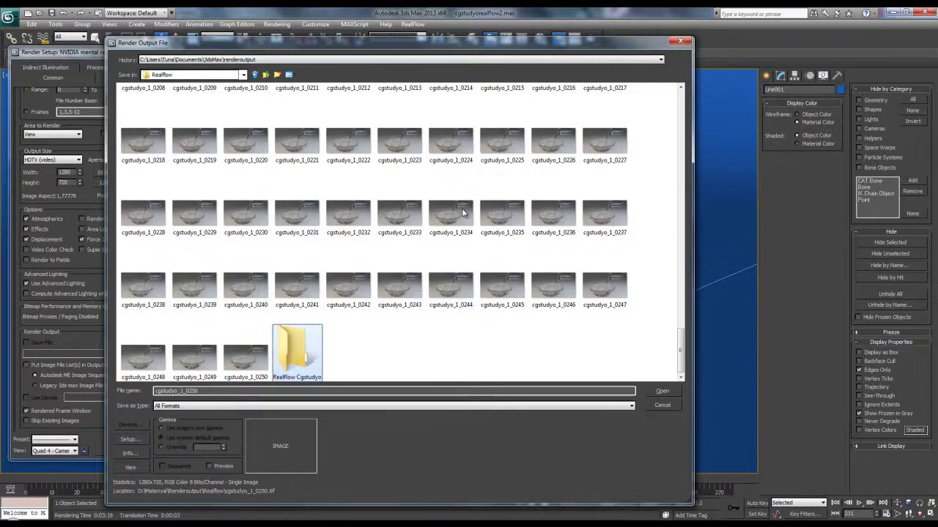
key("Return")
key("Return")
Name the output file Cgstudyo_2_0.tif and accept the TIF image options.
key("Escape")
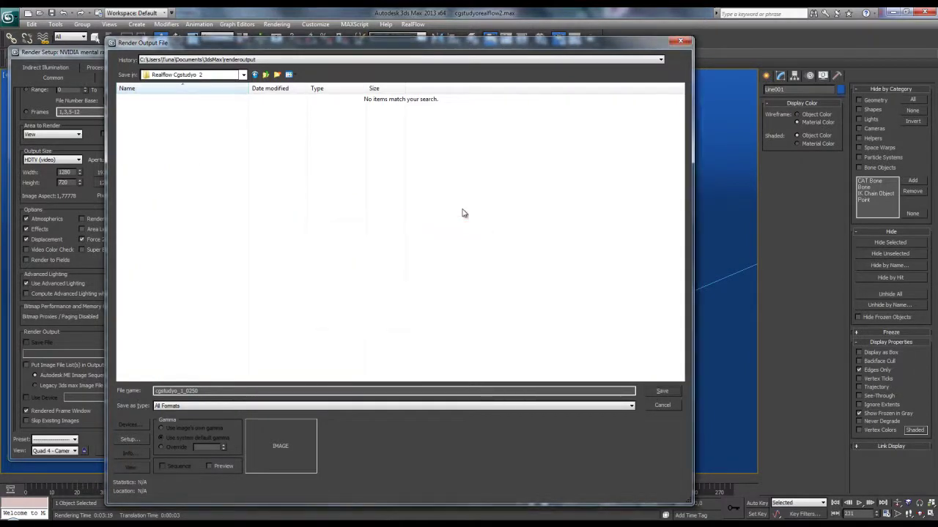
key("ctrl+a")
type("c")
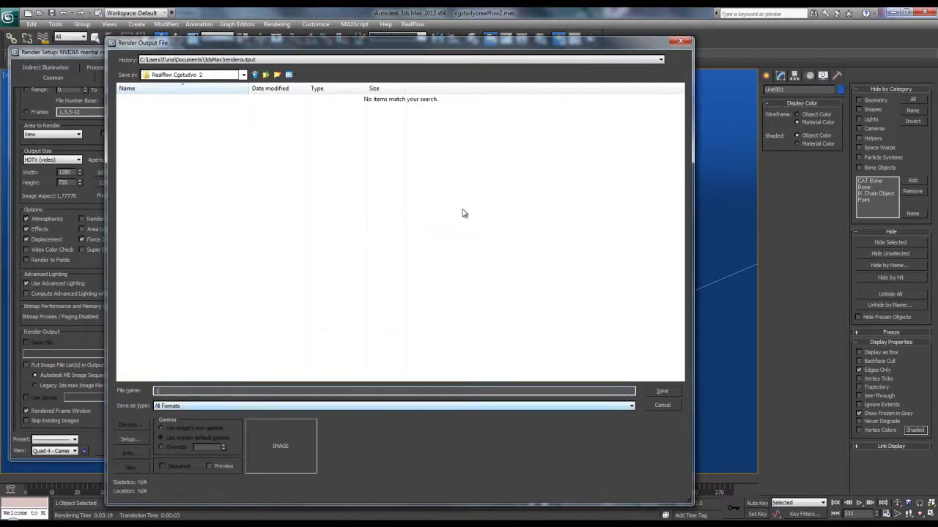
type("gstudyo_2_0")
type(".tif")
key("Return")
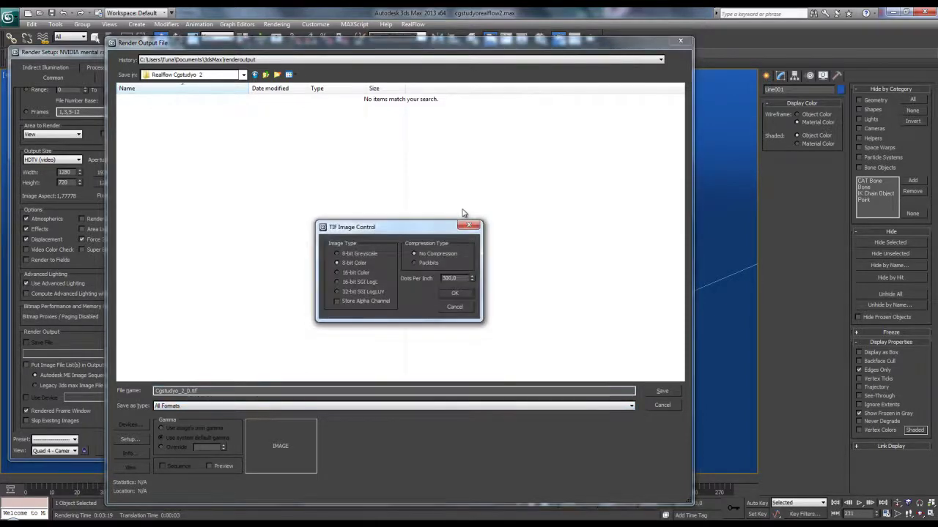
key("Return")
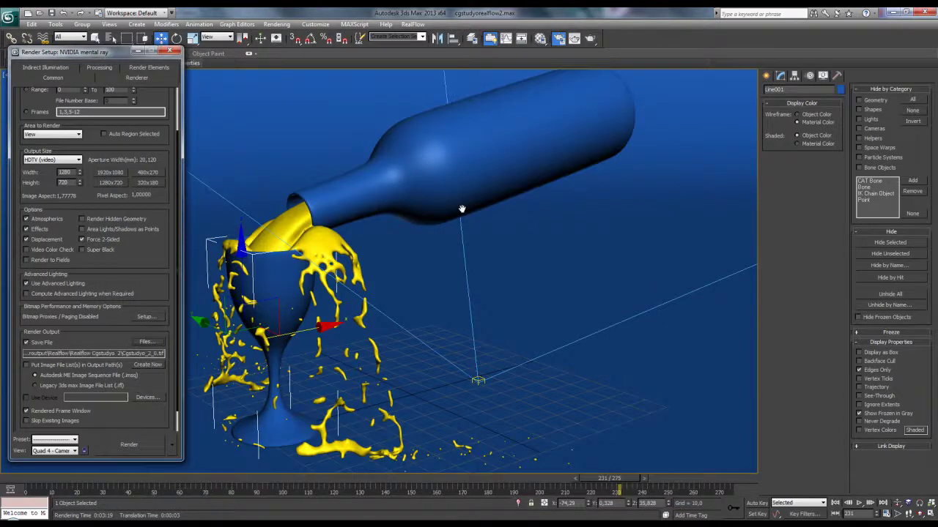
Render the camera frame and lower Image Precision to Medium (Min 1/4, Max 4).
scroll(461, 208, "up", 2)
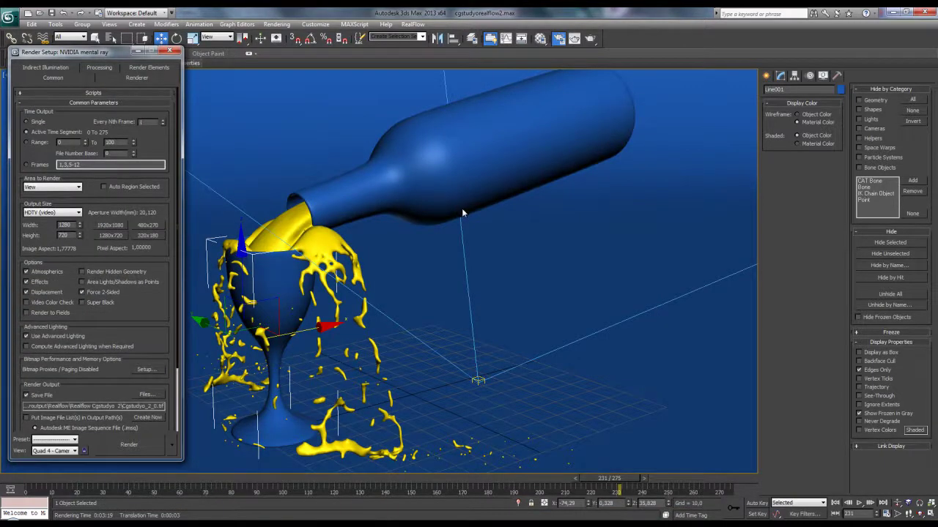
key("shift+q")
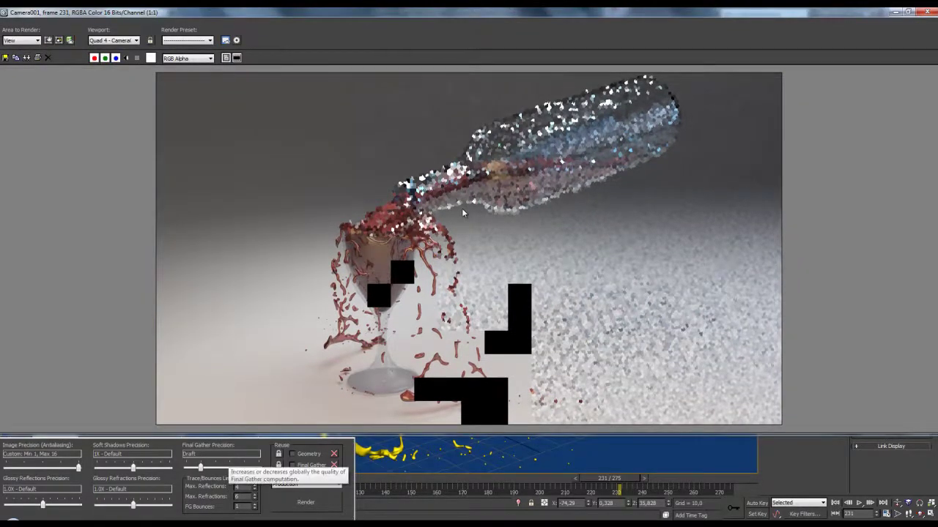
left_click_drag(79, 466, 42, 467)
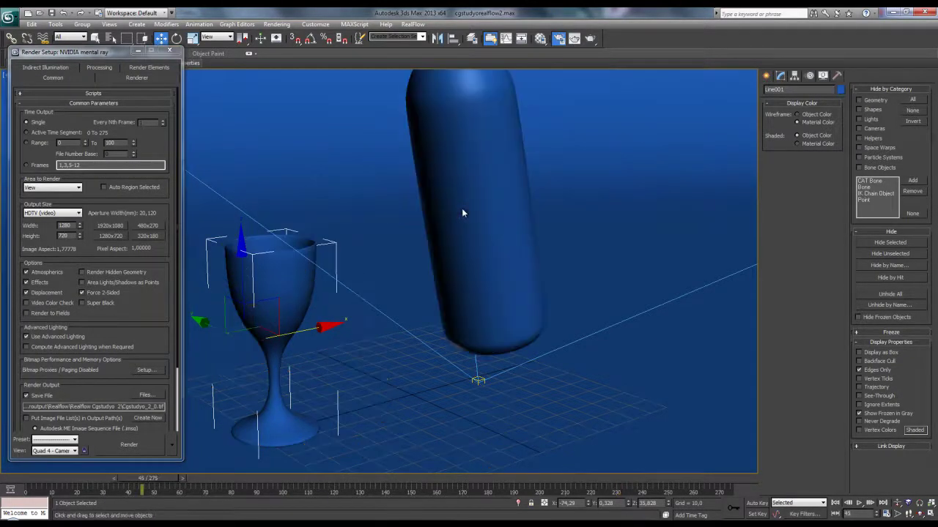
Start a frame 45 test render, cancel it partway, and turn on Edged Faces.
key("shift+q")
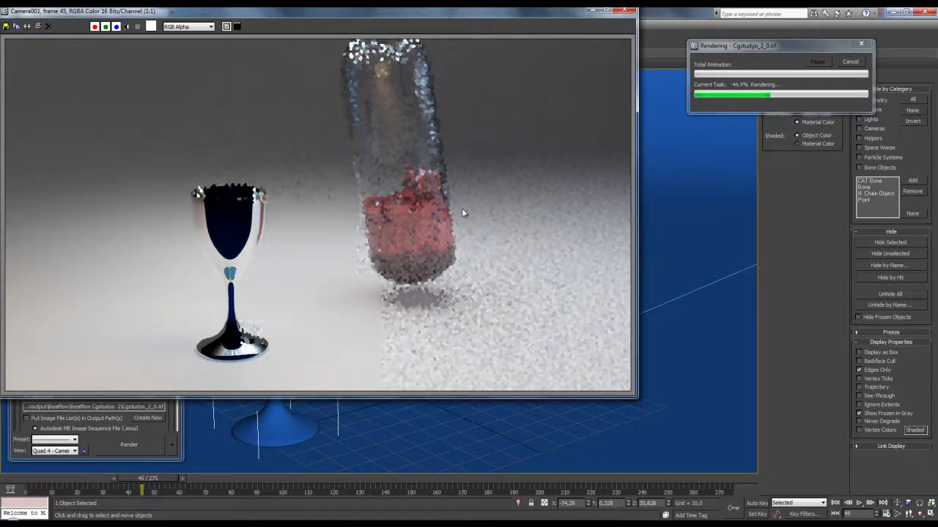
key("Escape")
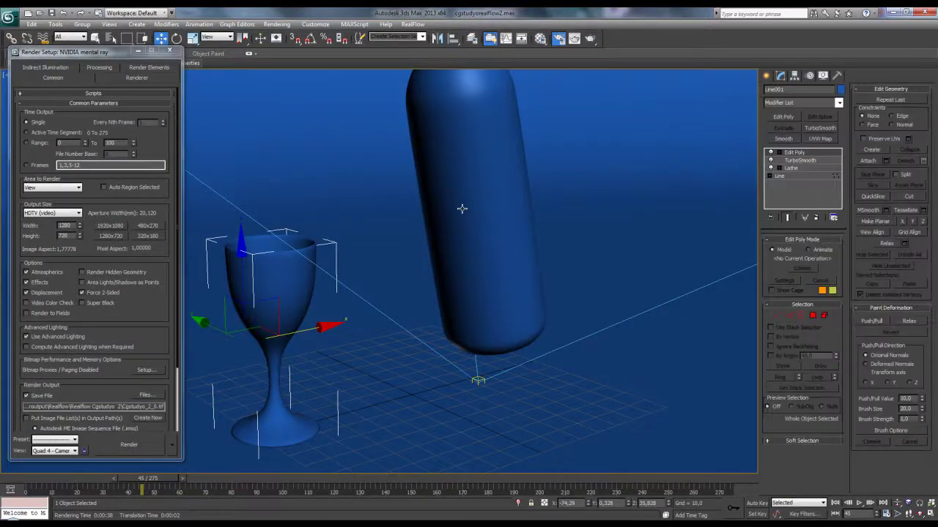
key("F4")
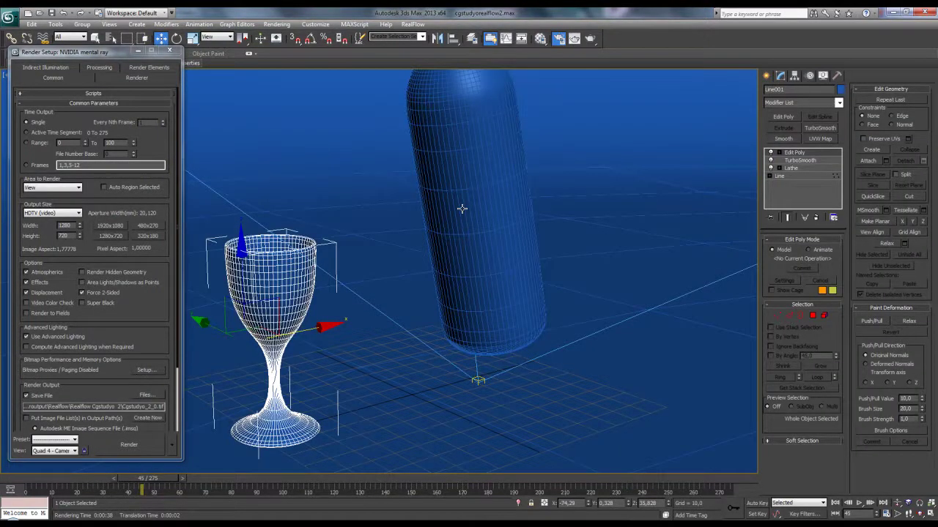
Undo an extra TurboSmooth on the goblet, turn off edged faces, and switch to Perspective.
key("ctrl+t")
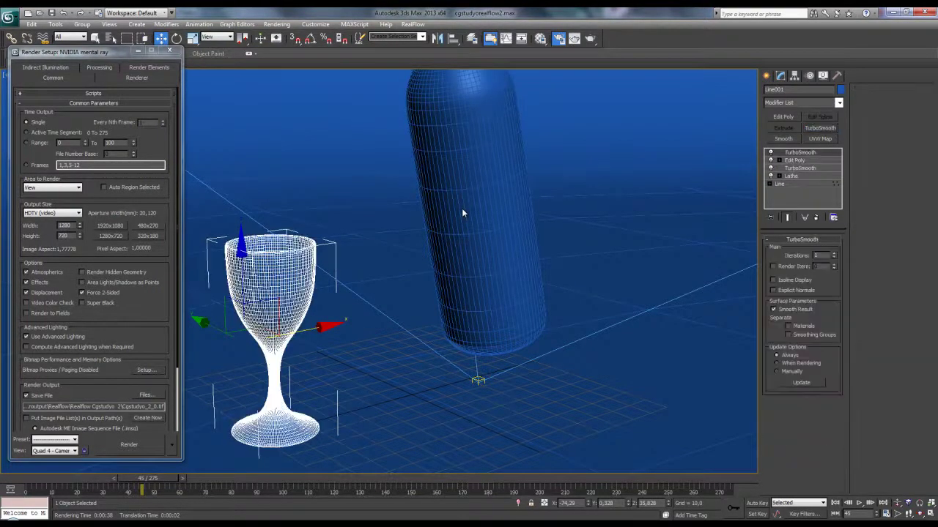
key("ctrl+z")
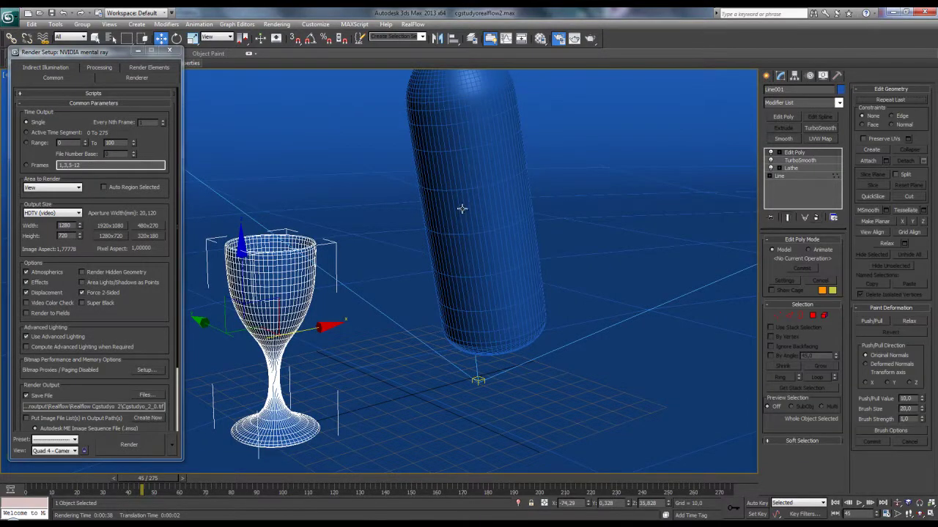
key("F4")
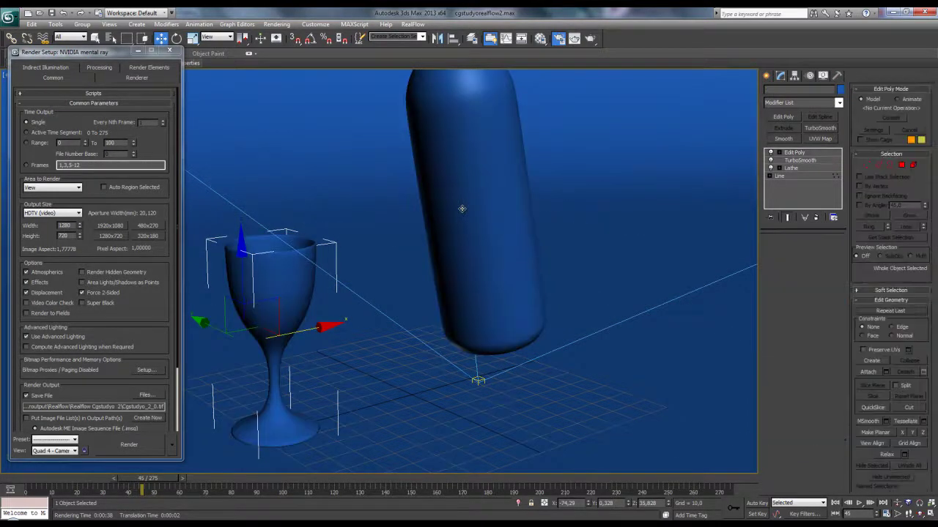
key("p")
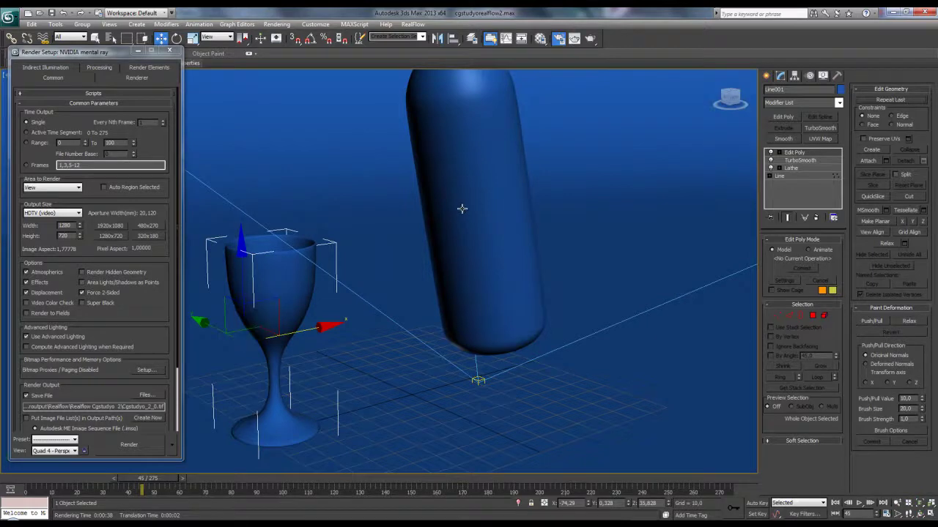
Set the environment background colour to grey 111 and start a test render.
key("alt+r")
key("Down")
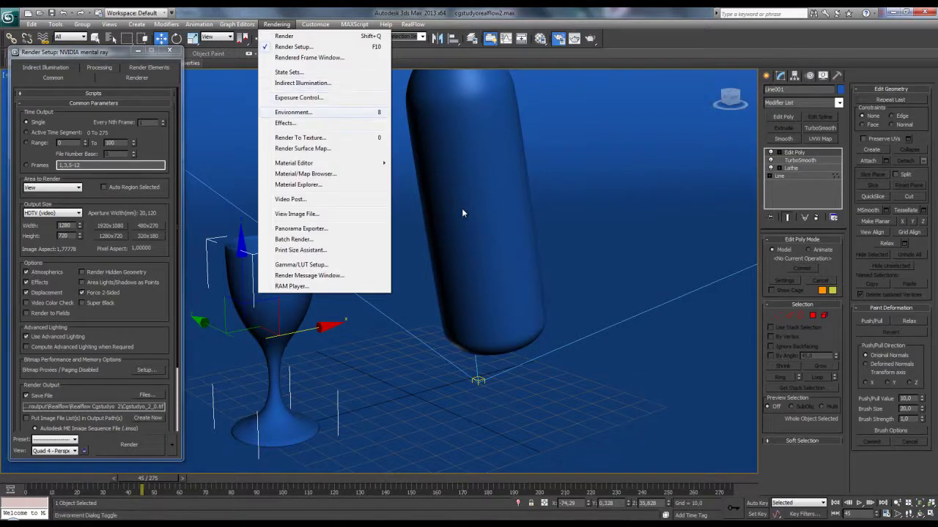
key("Return")
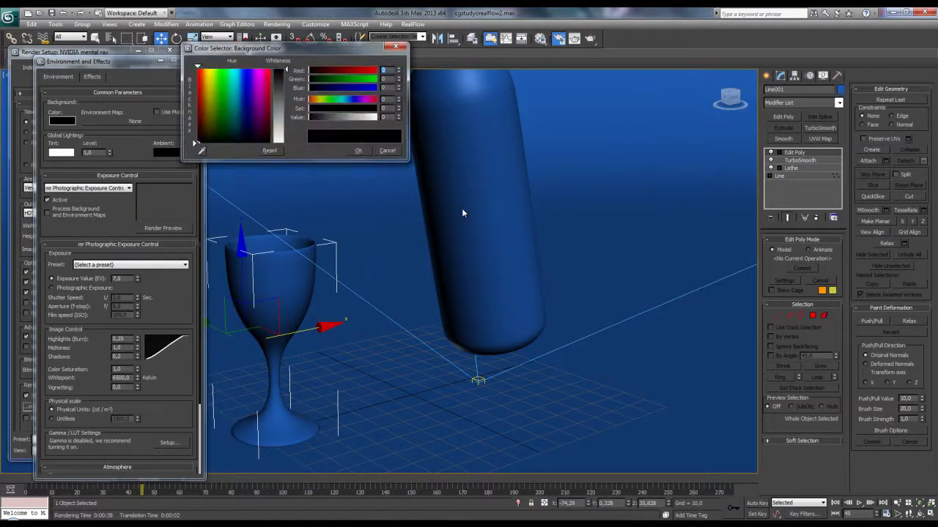
type("111")
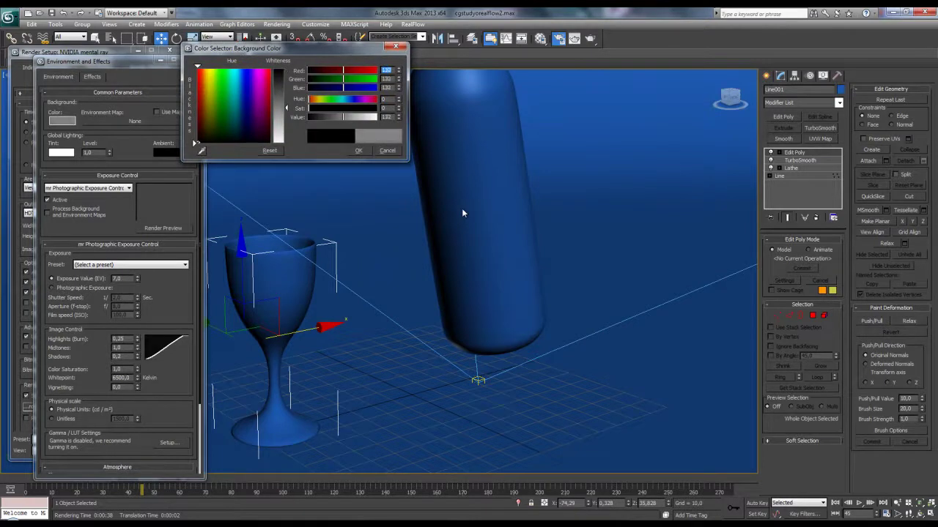
key("Return")
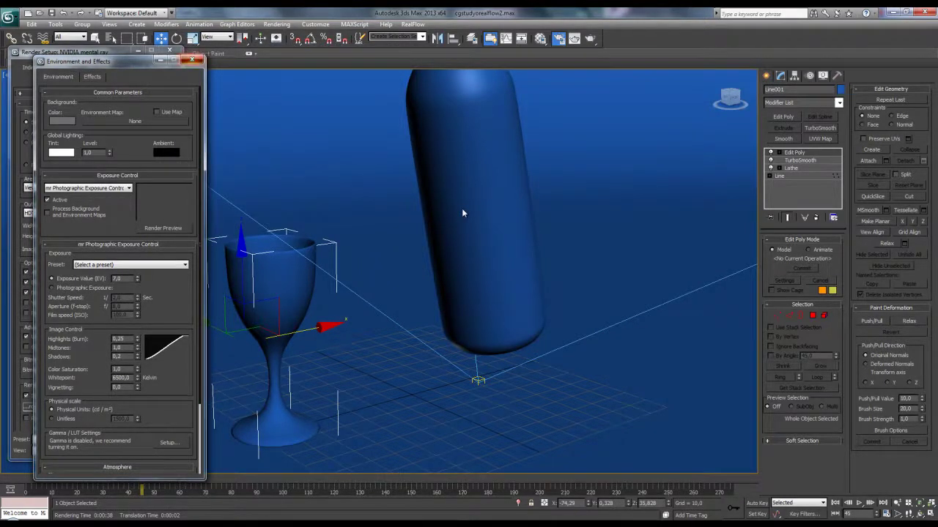
key("Escape")
key("shift+q")
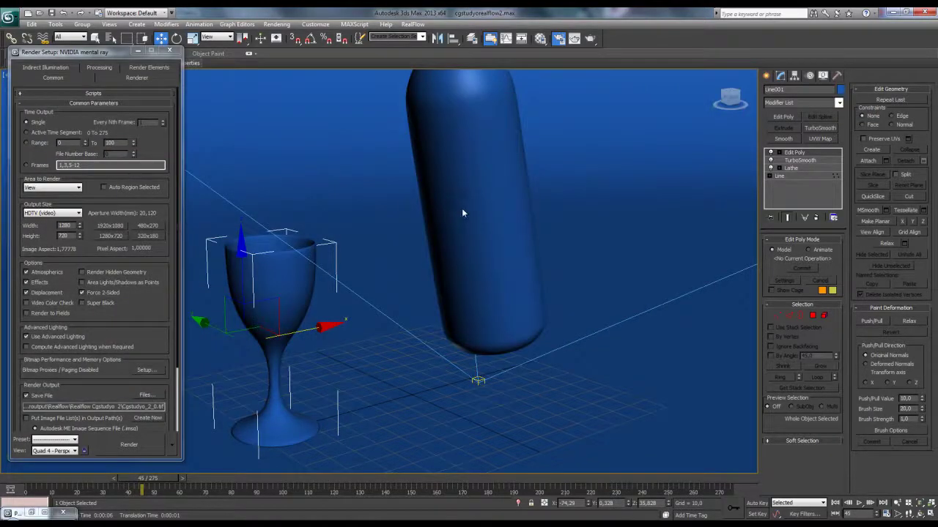
Assign a Solid Glass material from the library's Glass category and region-render the goblet.
key("m")
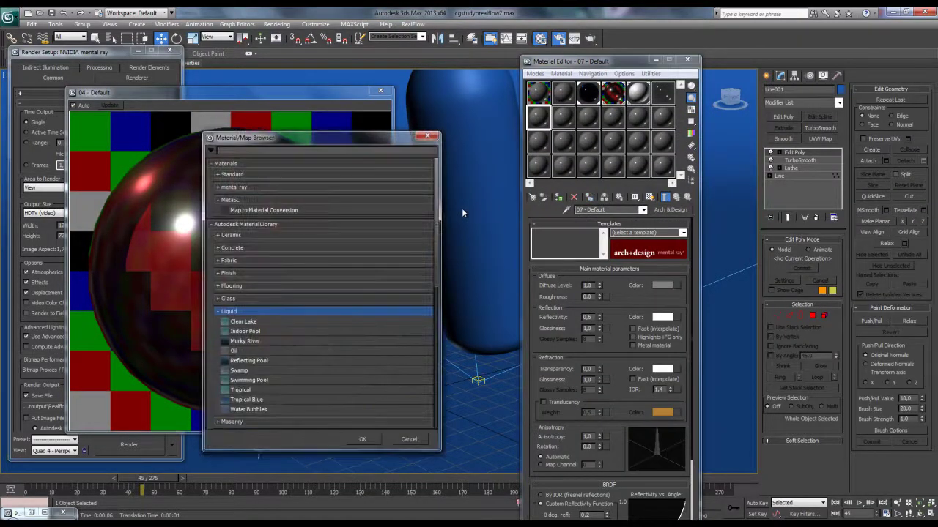
scroll(462, 213, "down", 2)
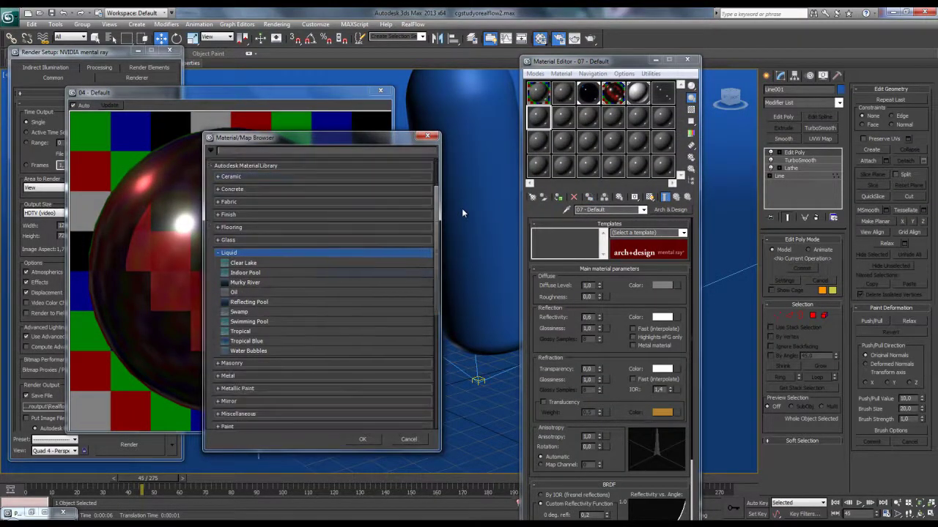
scroll(463, 213, "down", 2)
scroll(462, 213, "down", 2)
scroll(462, 213, "down", 1)
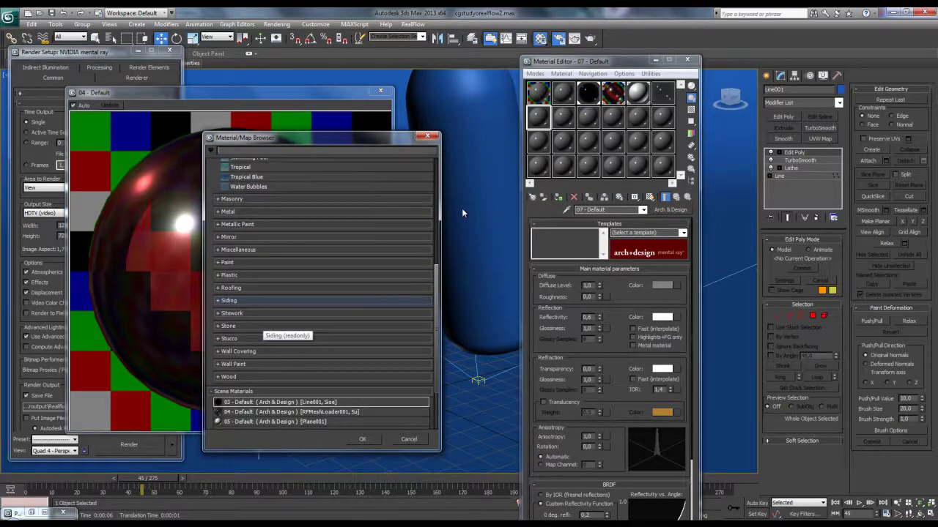
scroll(463, 214, "up", 1)
scroll(462, 213, "up", 1)
scroll(462, 213, "up", 2)
scroll(463, 213, "up", 1)
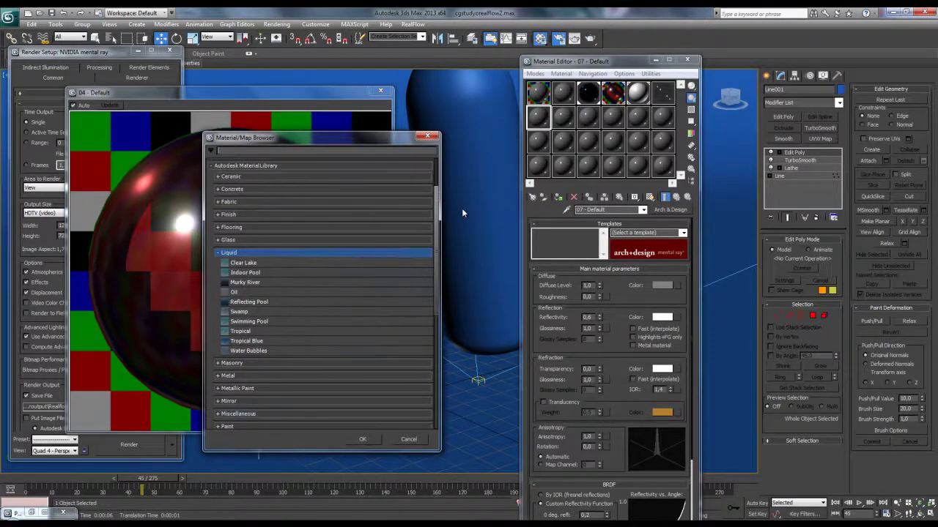
left_click(228, 240)
scroll(293, 337, "down", 1)
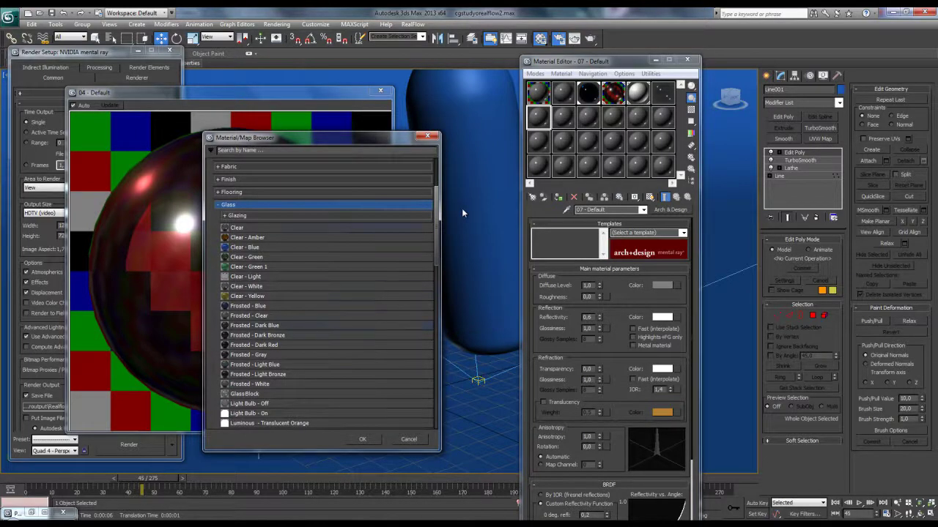
key("Down")
key("Return")
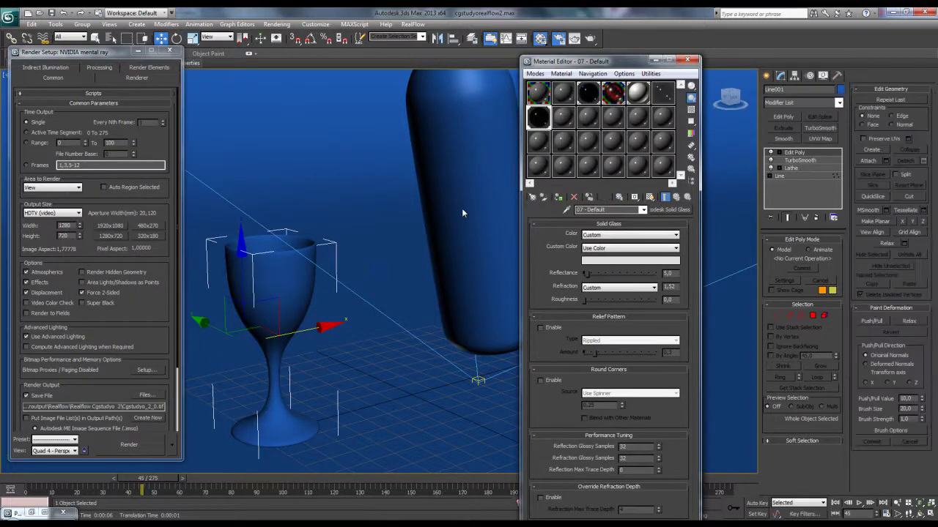
key("shift+q")
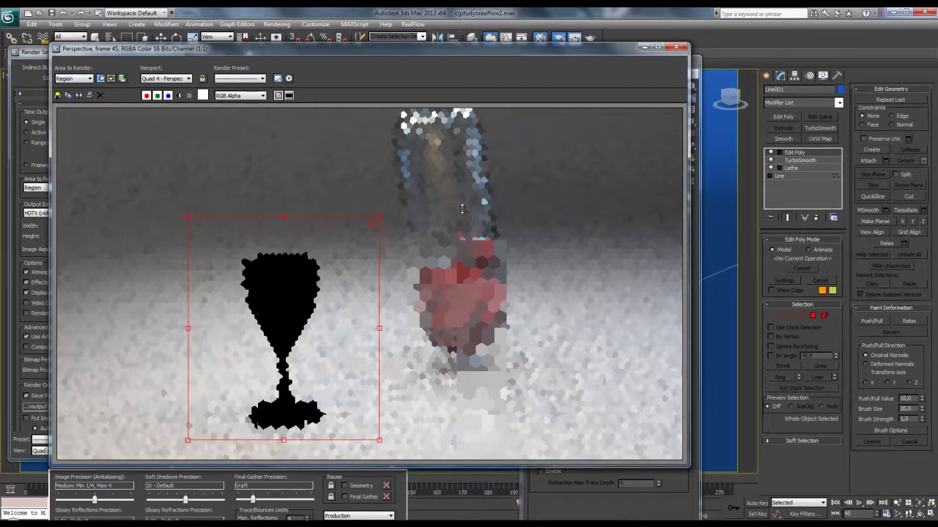
Set the glass refraction to Air (1.0), browse the other presets, and re-render the goblet.
key("m")
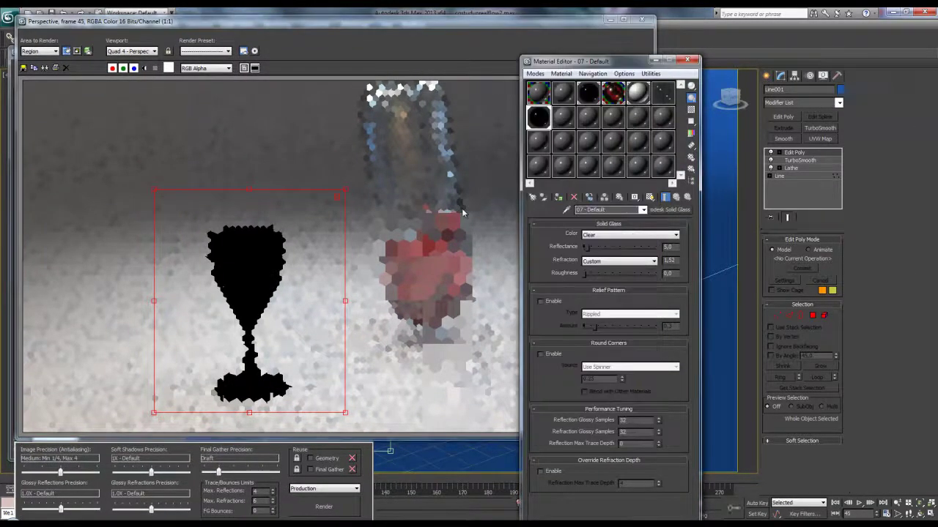
key("alt+Down")
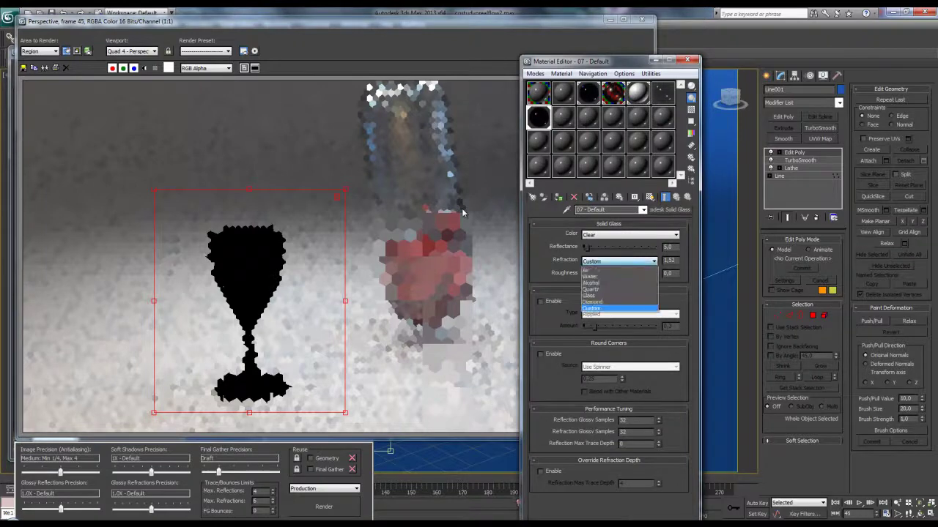
key("Up")
key("Up")
key("Up")
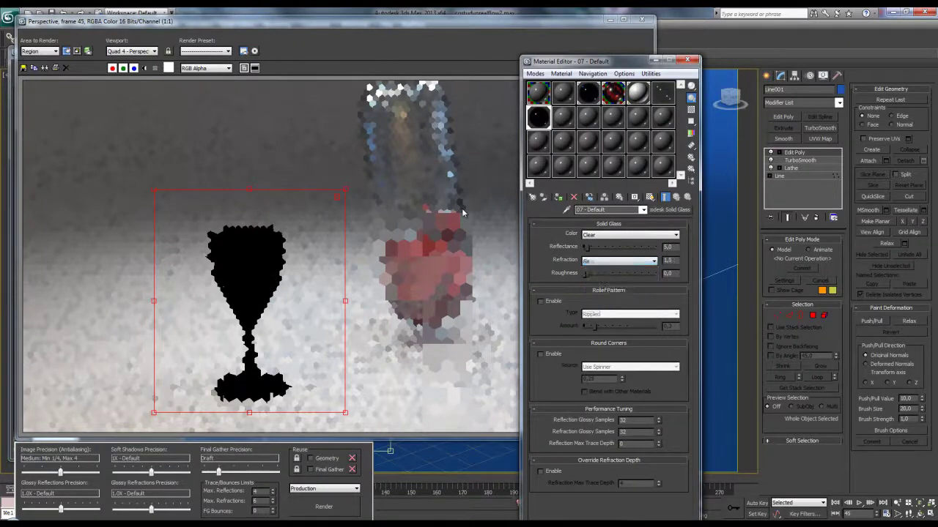
key("Return")
key("alt+Down")
key("Down")
key("Down")
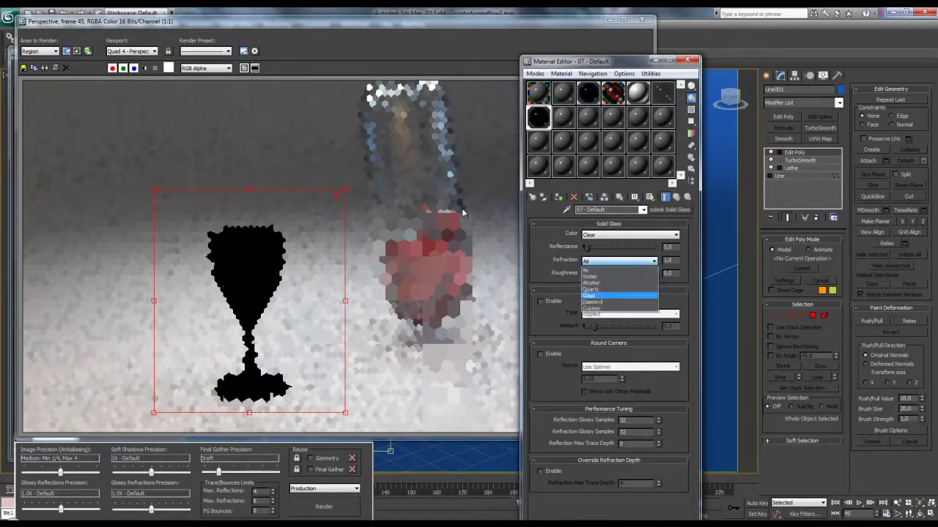
key("Escape")
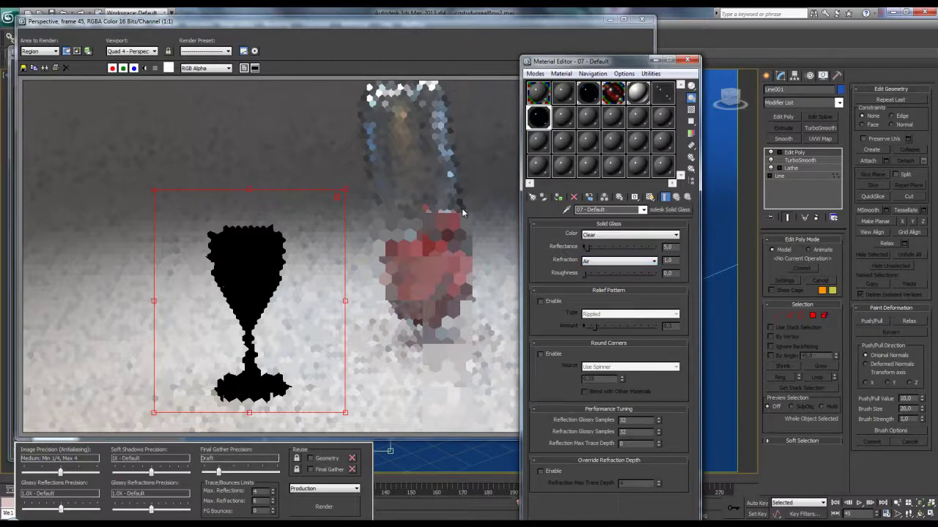
key("alt+Down")
key("Down")
key("Down")
key("Escape")
key("shift+q")
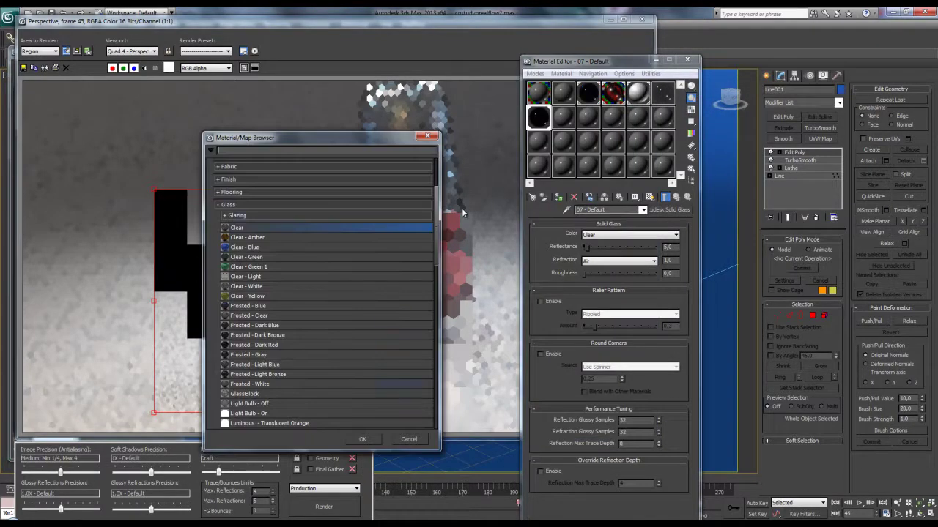
Render a frosted glass preset, then clear glass with reflectance 15 and refraction 1.52.
scroll(463, 212, "down", 1)
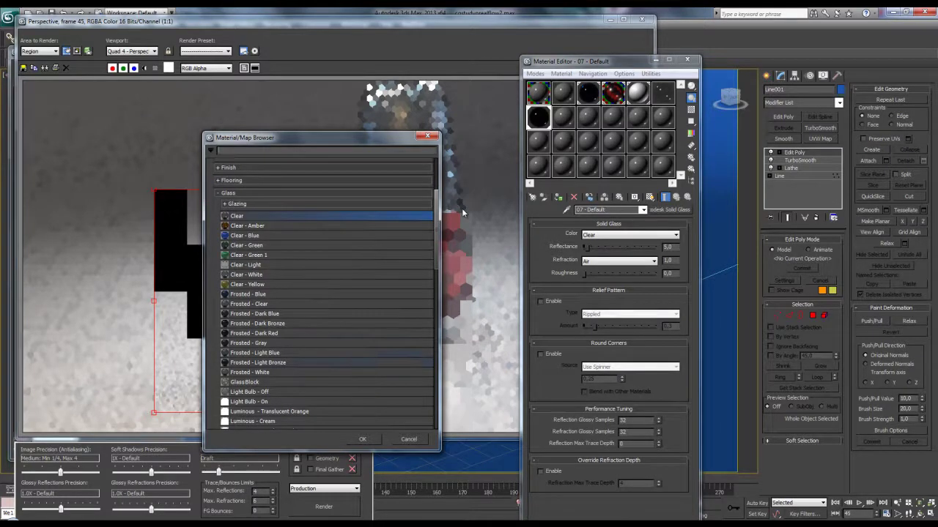
double_click(258, 363)
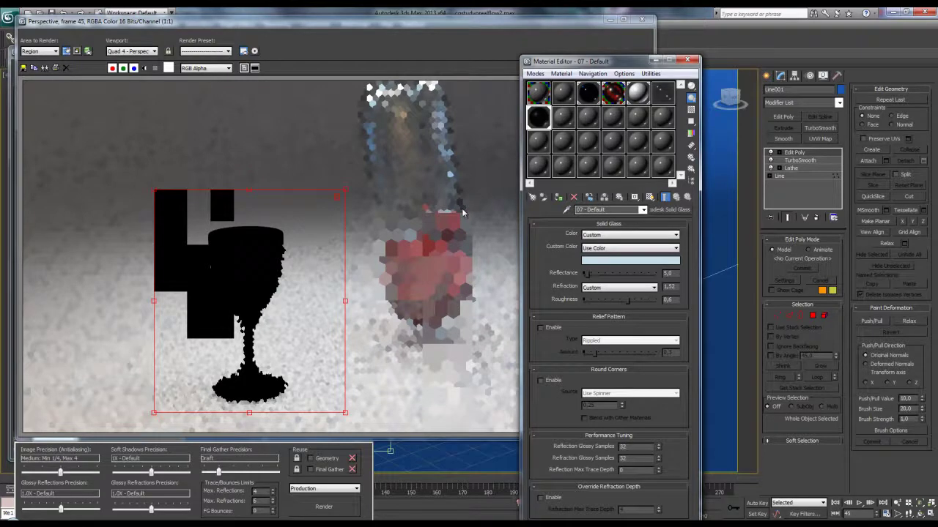
key("shift+q")
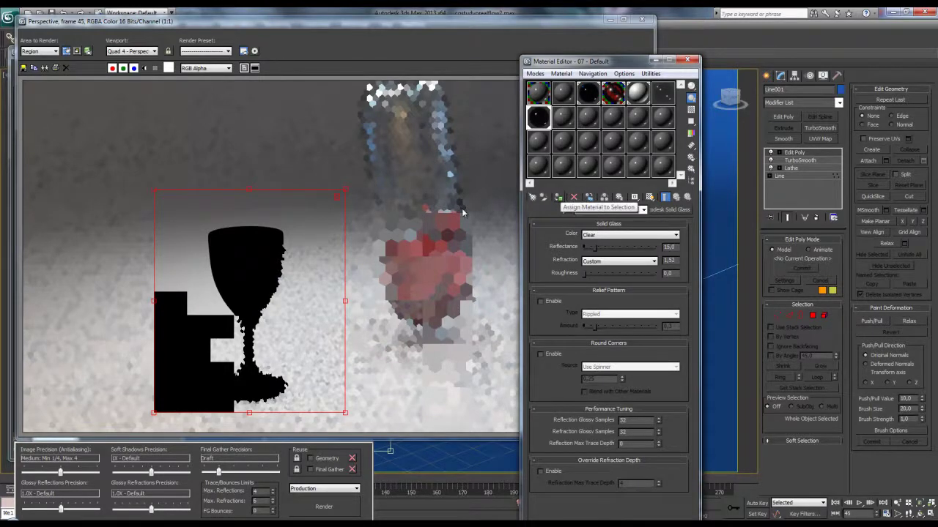
key("shift+q")
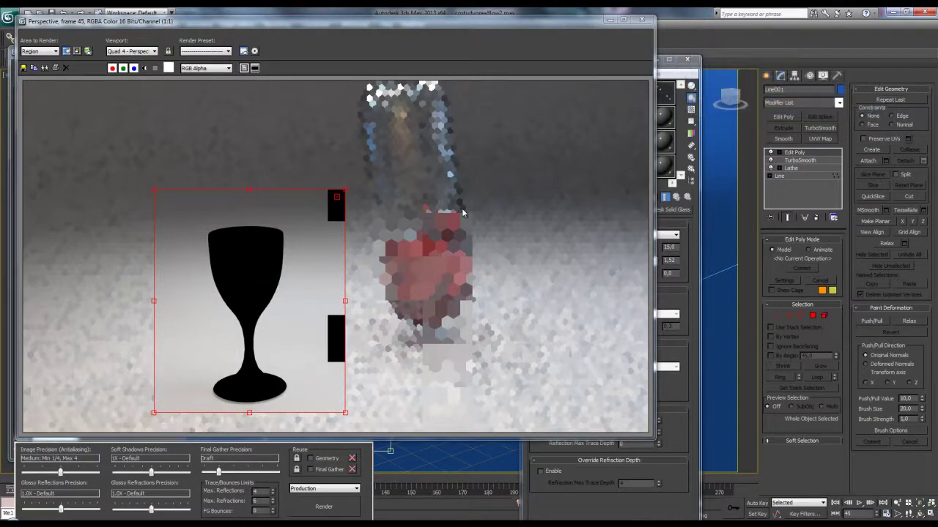
Return the goblet to object-level editing and undo the extra TurboSmooth modifier.
key("1")
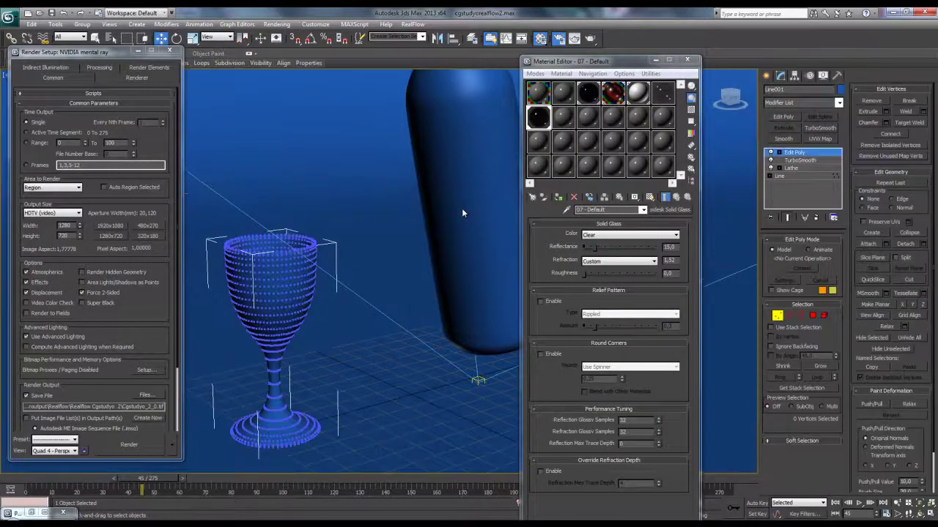
key("1")
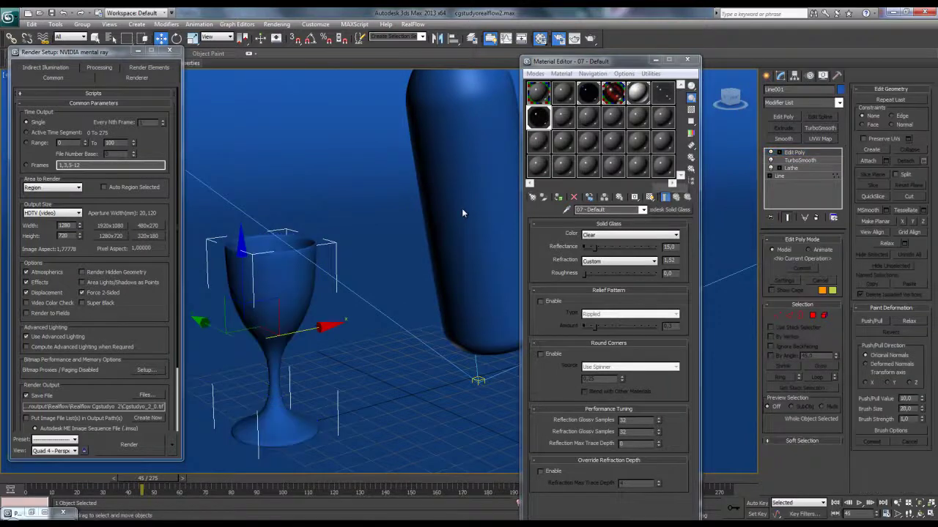
key("ctrl+t")
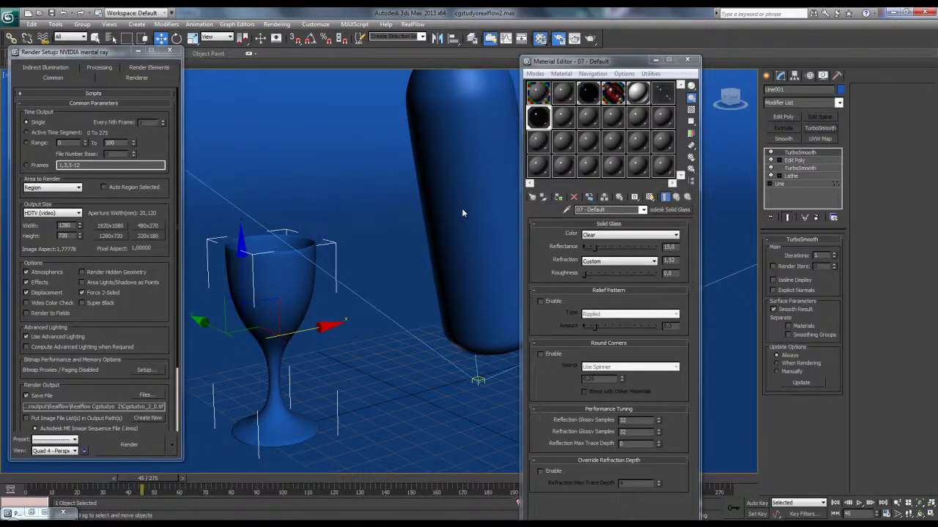
key("ctrl+z")
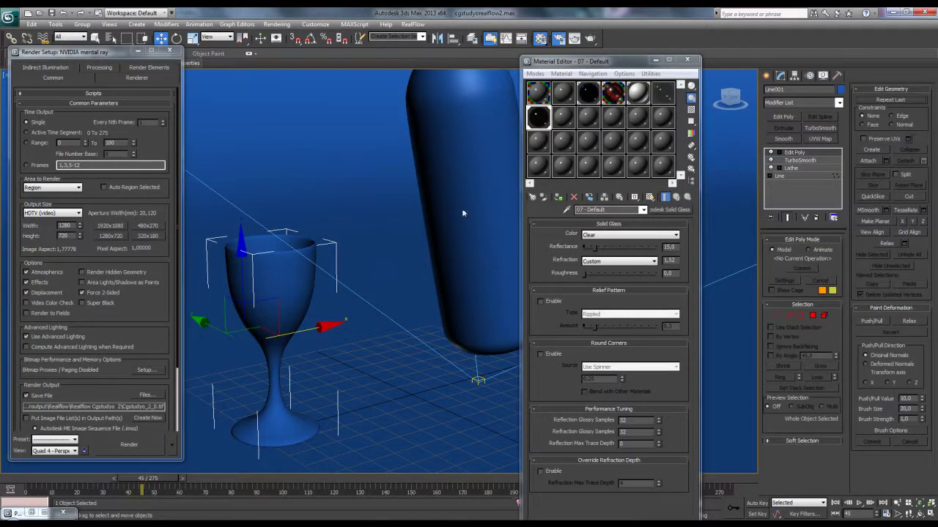
Make the goblet an Arch & Design material with the Glass (Solid Geometry) template, then render.
left_click(663, 209)
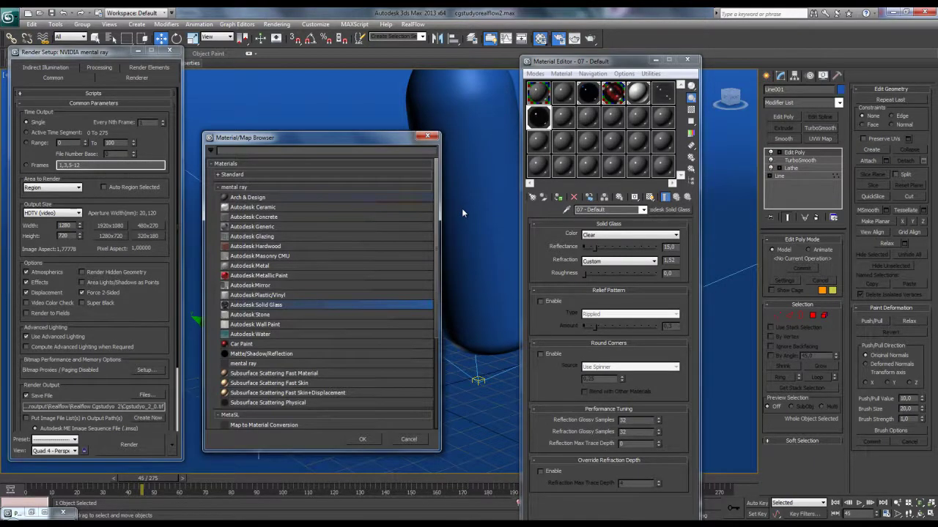
double_click(248, 197)
left_click(683, 232)
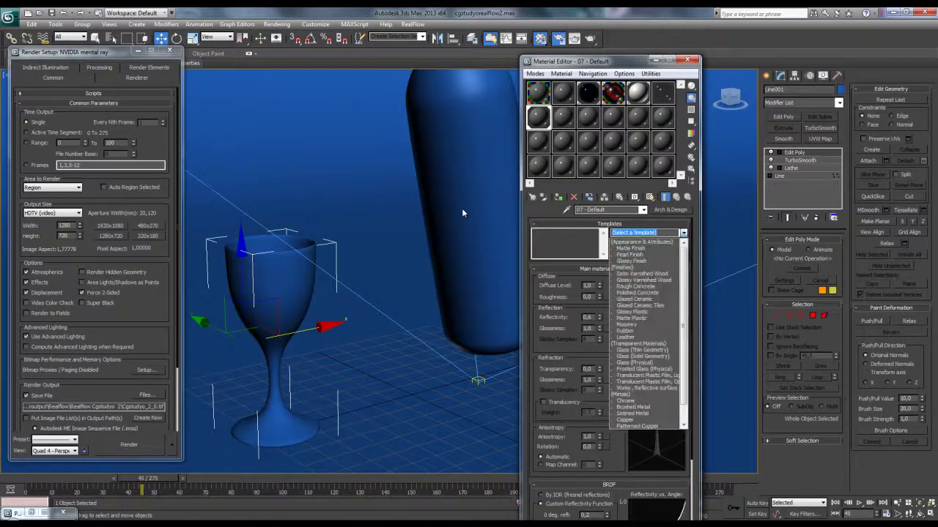
key("Down")
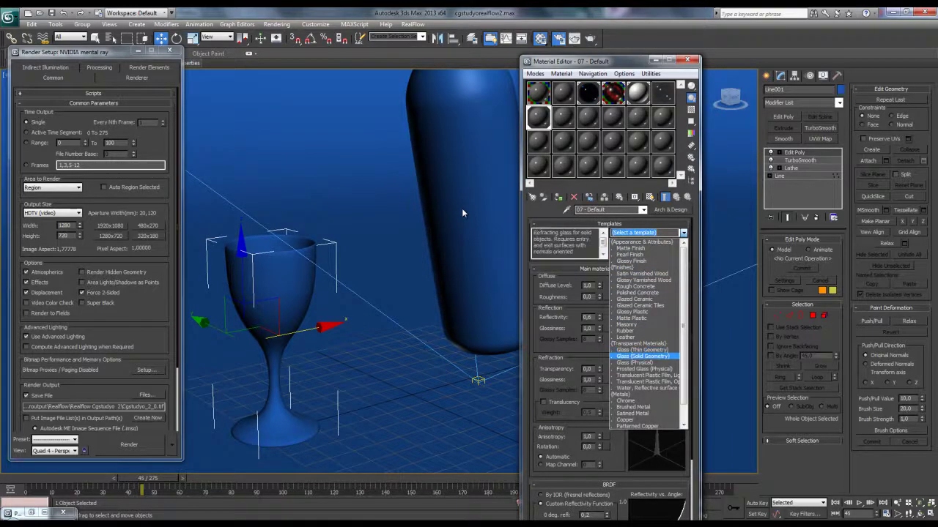
key("Return")
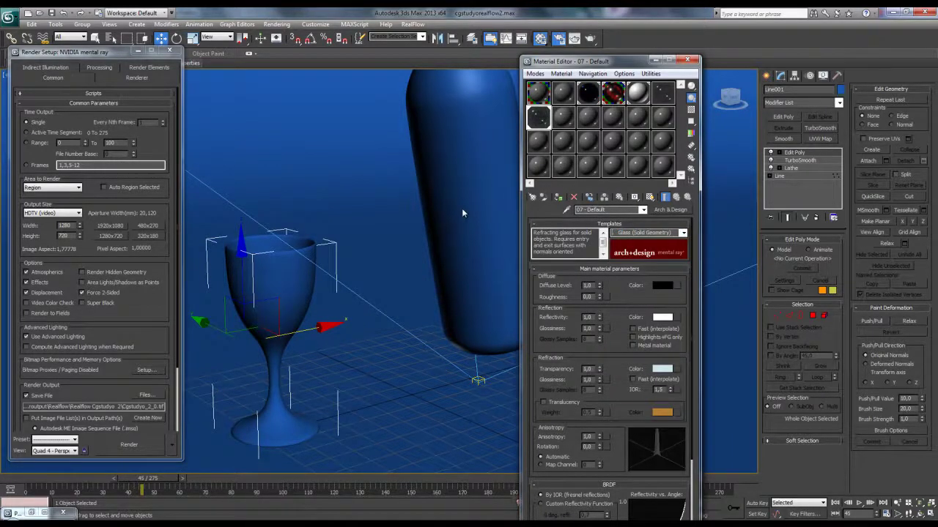
key("shift+q")
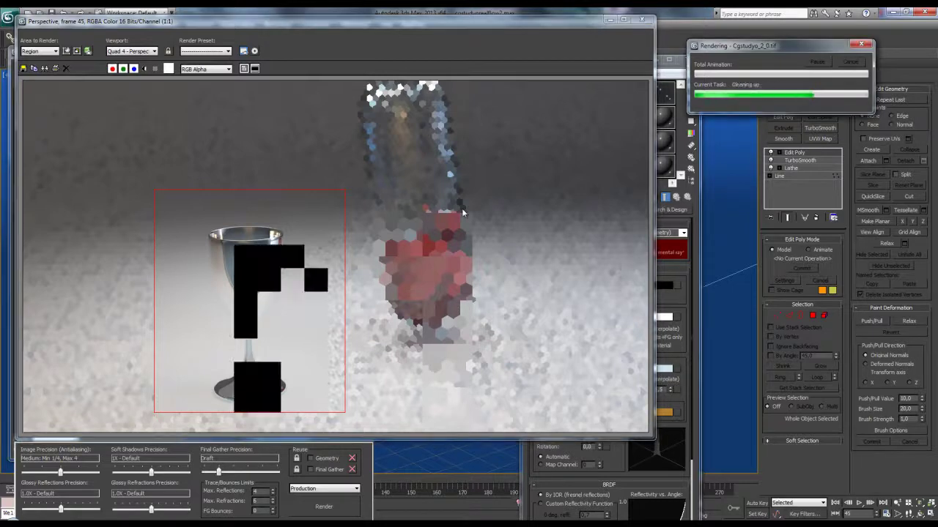
Apply a Translucent Plastic Film template to the goblet with transparency 0.9 and pale blue refraction, then re-render.
key("Down")
key("Down")
key("Down")
key("Down")
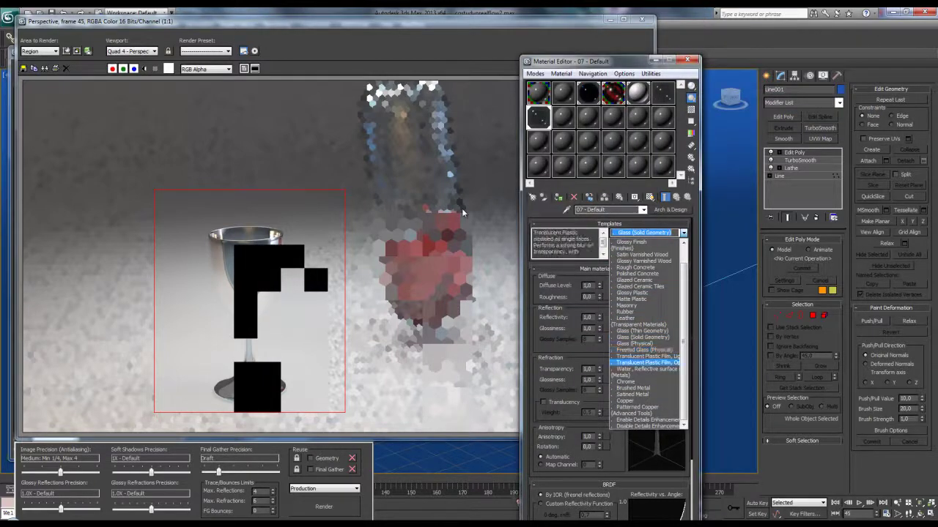
key("Return")
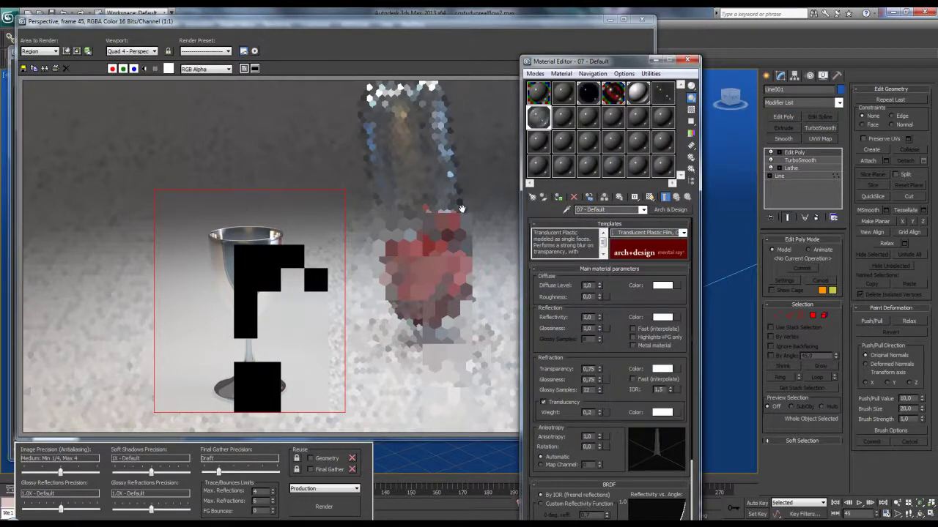
key("alt+Down")
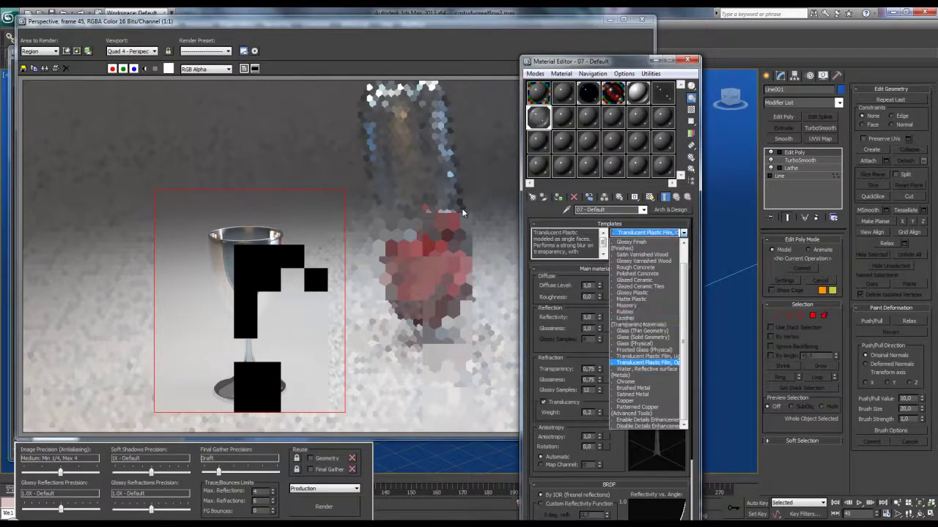
key("Up")
key("Up")
key("Up")
key("Down")
key("Down")
key("Down")
key("Return")
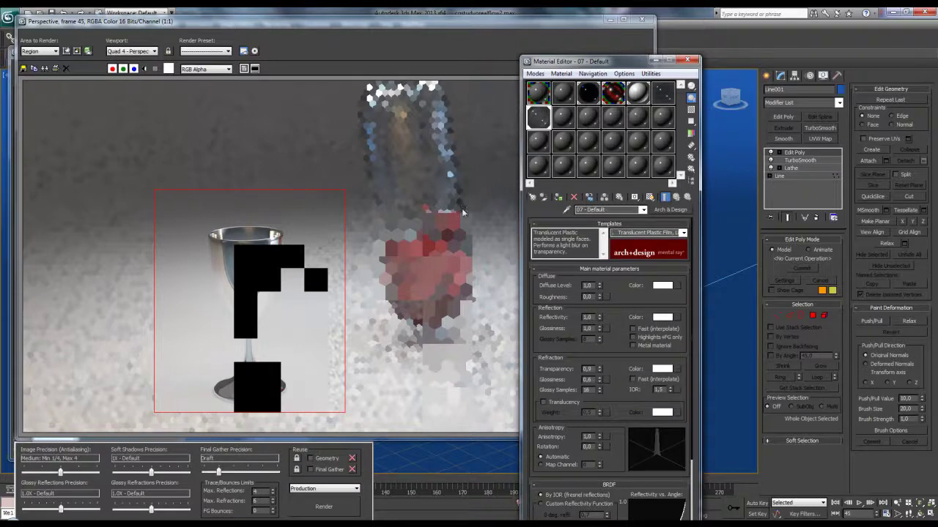
key("shift+q")
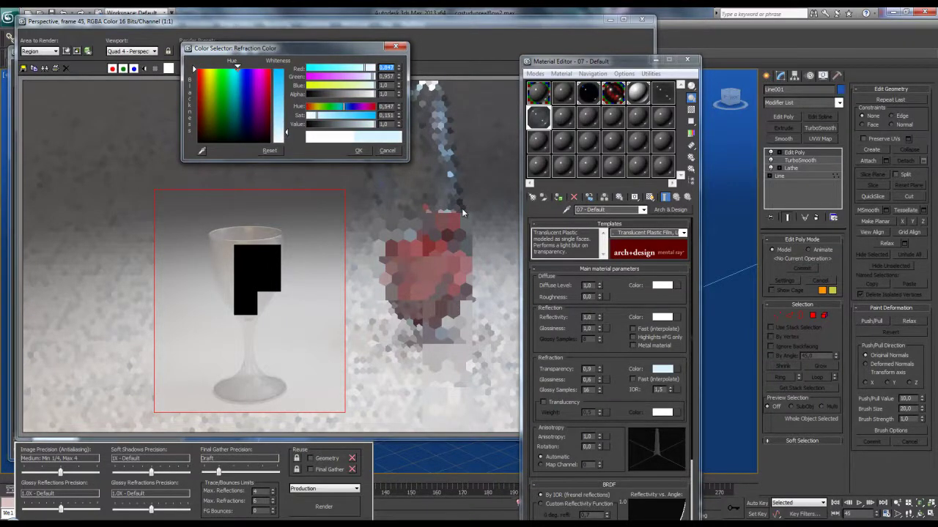
key("shift+q")
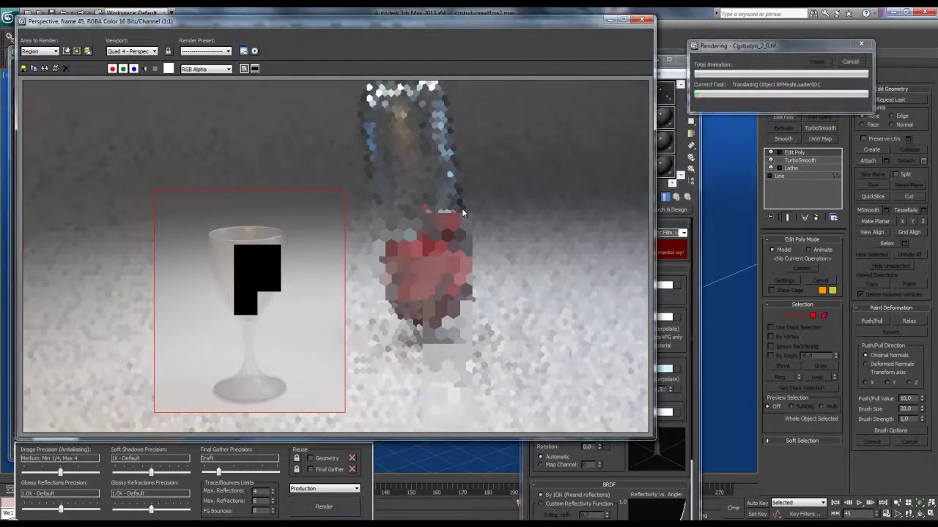